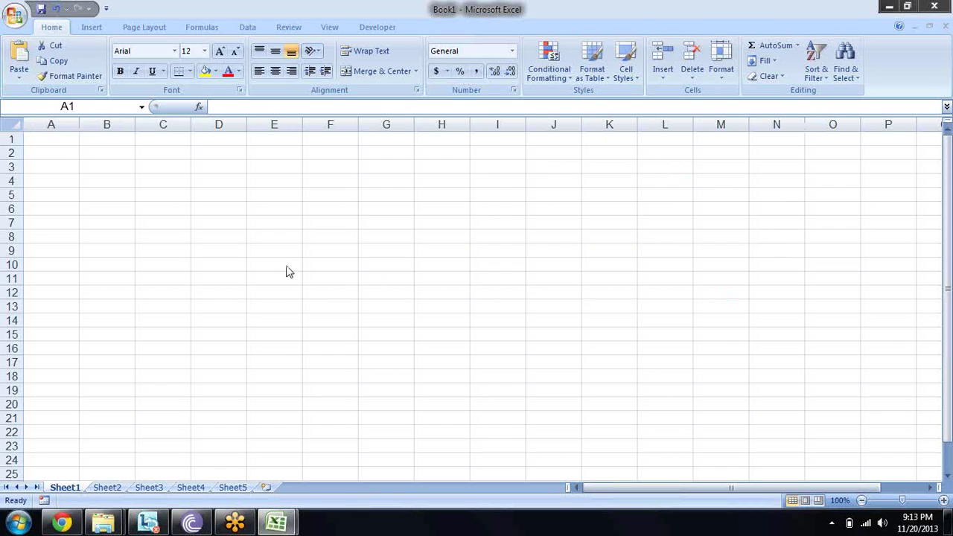
- Move the active cell around the sheet and settle on cell A2
{"action": "key", "text": "Right"}
{"action": "key", "text": "Right"}
{"action": "key", "text": "Down"}
{"action": "key", "text": "Down"}
{"action": "key", "text": "Down"}
{"action": "key", "text": "Left"}
{"action": "key", "text": "Left"}
{"action": "key", "text": "Right"}
{"action": "key", "text": "Right"}
{"action": "key", "text": "Up"}
{"action": "key", "text": "Up"}
{"action": "key", "text": "Up"}
{"action": "key", "text": "Left"}
{"action": "key", "text": "Left"}
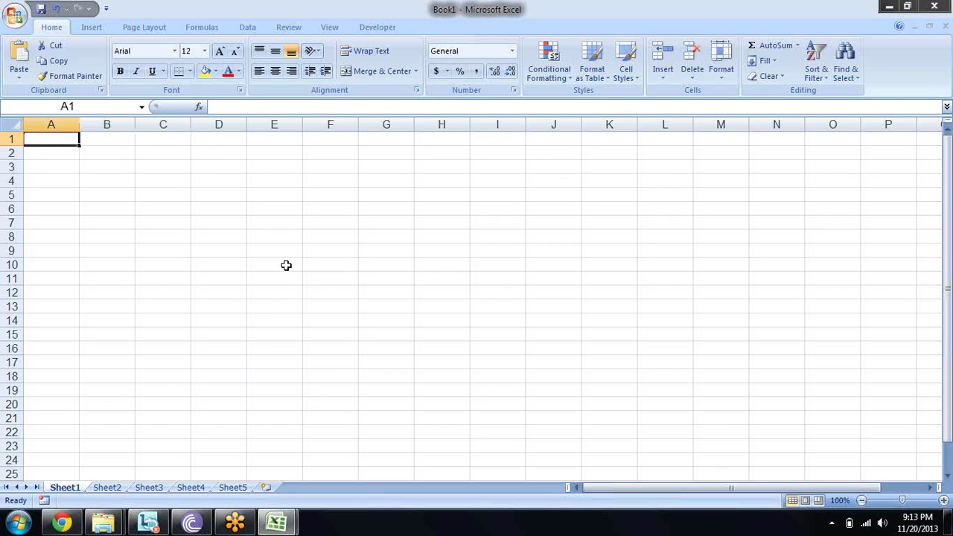
{"action": "key", "text": "Down"}
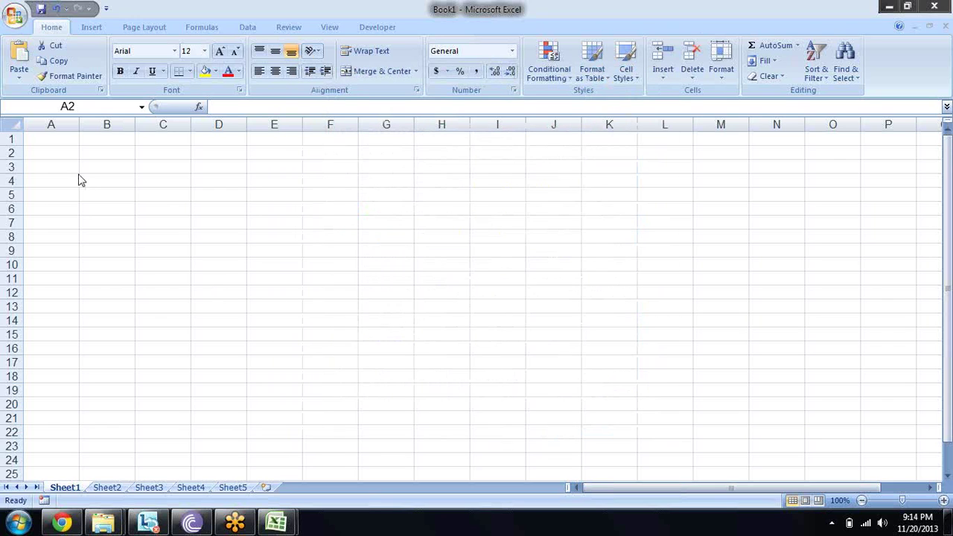
{"action": "left_click", "coordinate": [58, 155]}
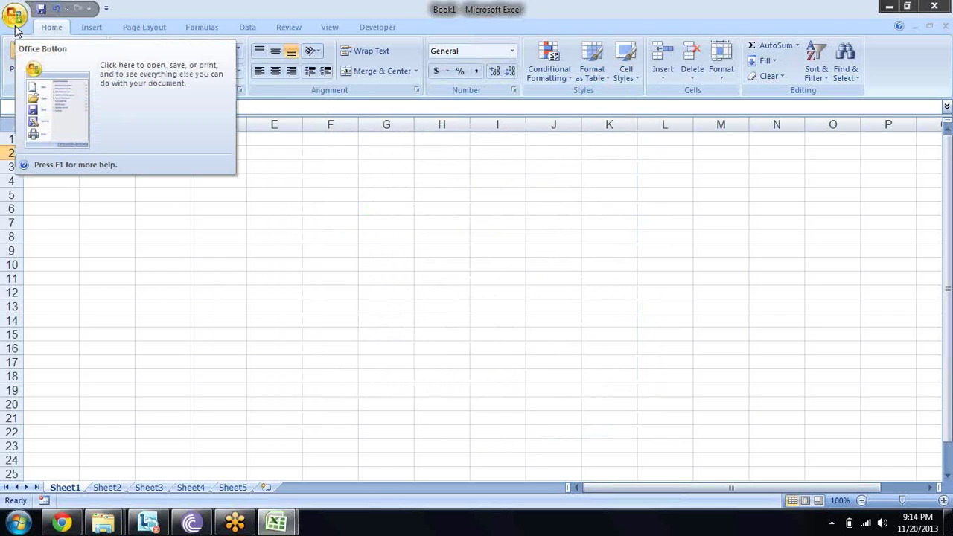
- Open Excel Options, drag its window left, and close it without changes
{"action": "left_click", "coordinate": [15, 16]}
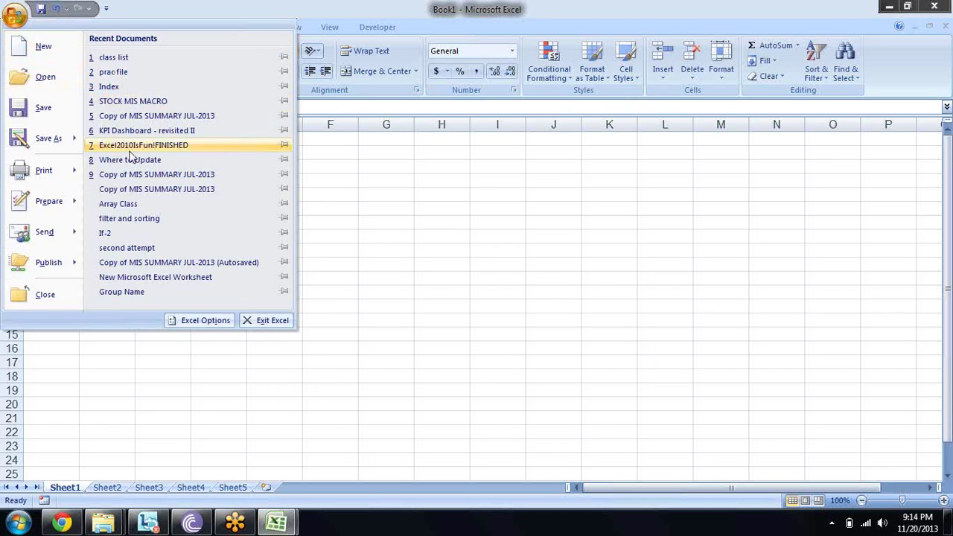
{"action": "left_click", "coordinate": [215, 322]}
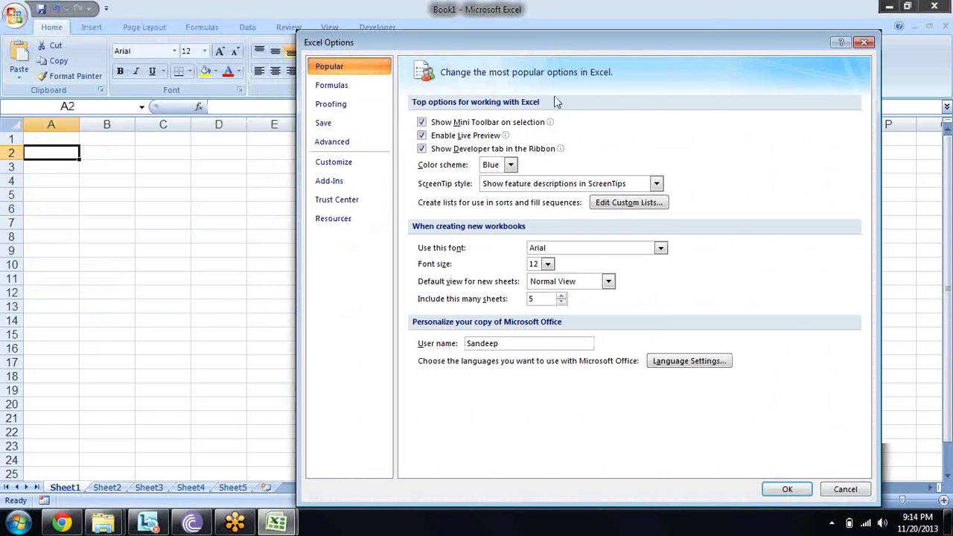
{"action": "left_click_drag", "start_coordinate": [752, 43], "coordinate": [752, 38]}
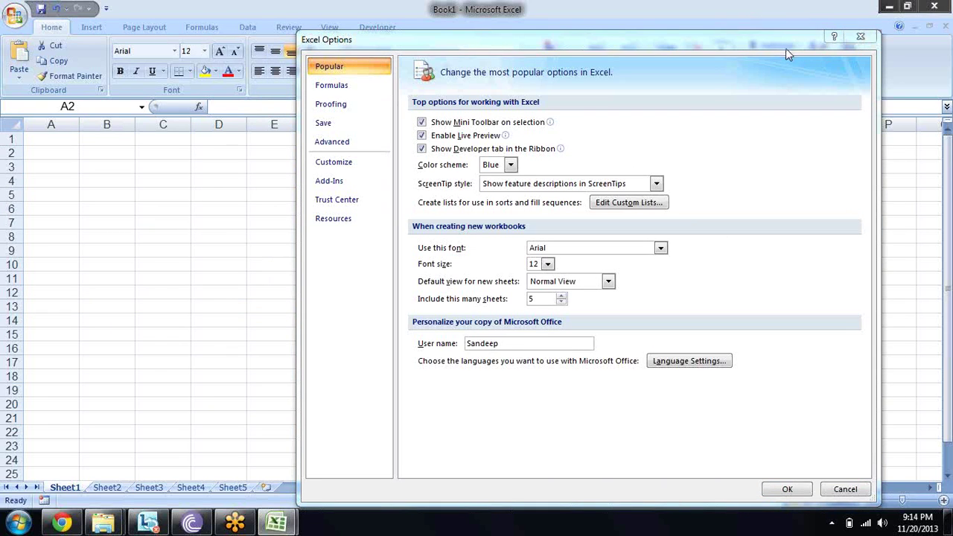
{"action": "left_click_drag", "start_coordinate": [786, 48], "coordinate": [675, 51]}
{"action": "left_click", "coordinate": [751, 38]}
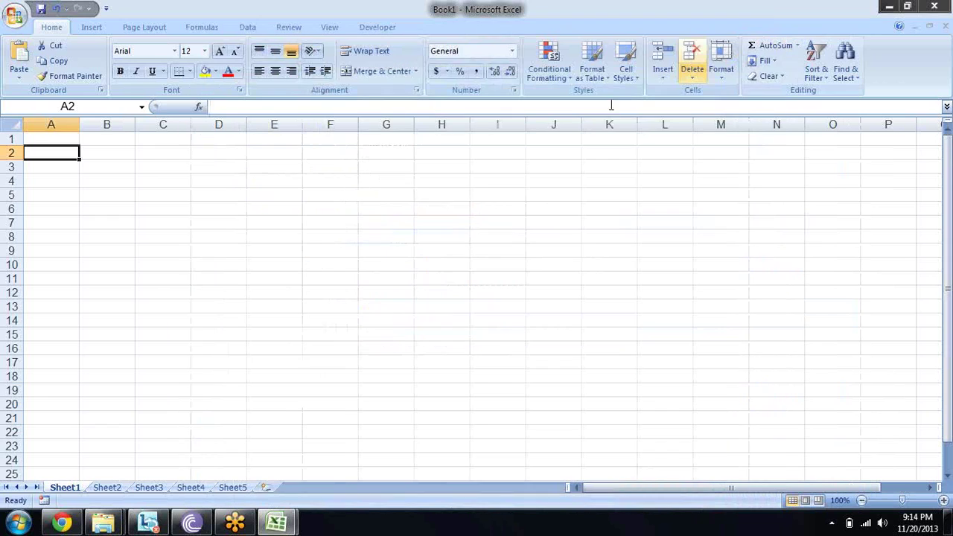
- Move the active cell between A2 and B2, then over to D2
{"action": "key", "text": "Return"}
{"action": "key", "text": "shift+Return"}
{"action": "key", "text": "Return"}
{"action": "key", "text": "Return"}
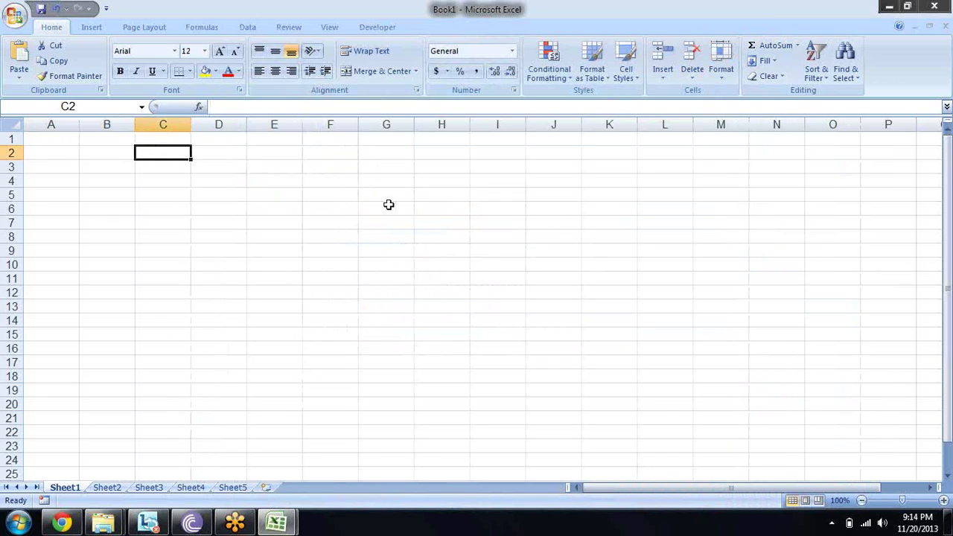
{"action": "key", "text": "Return"}
- Enter (R) and (c) to get ® and © in D2:D3, then clear them
{"action": "type", "text": "(R)"}
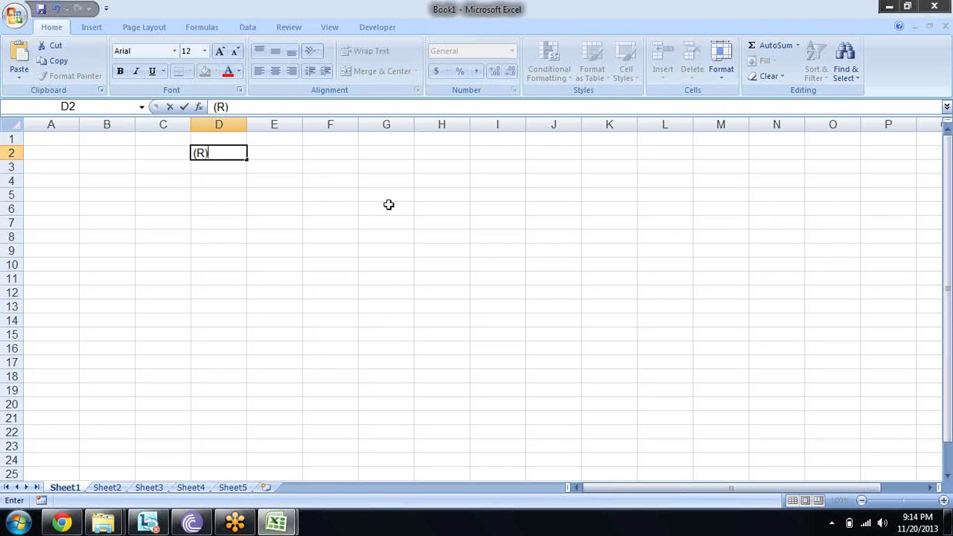
{"action": "key", "text": "Return"}
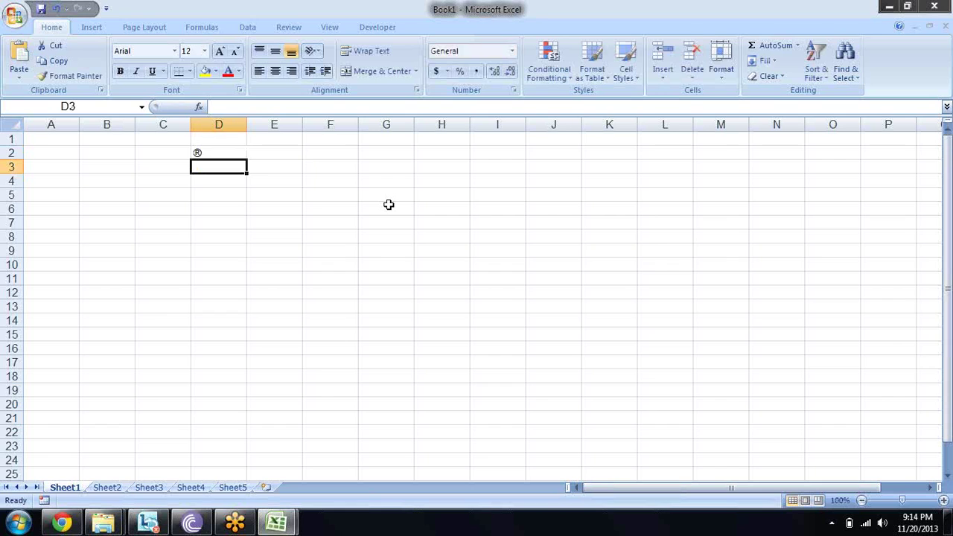
{"action": "type", "text": "(c"}
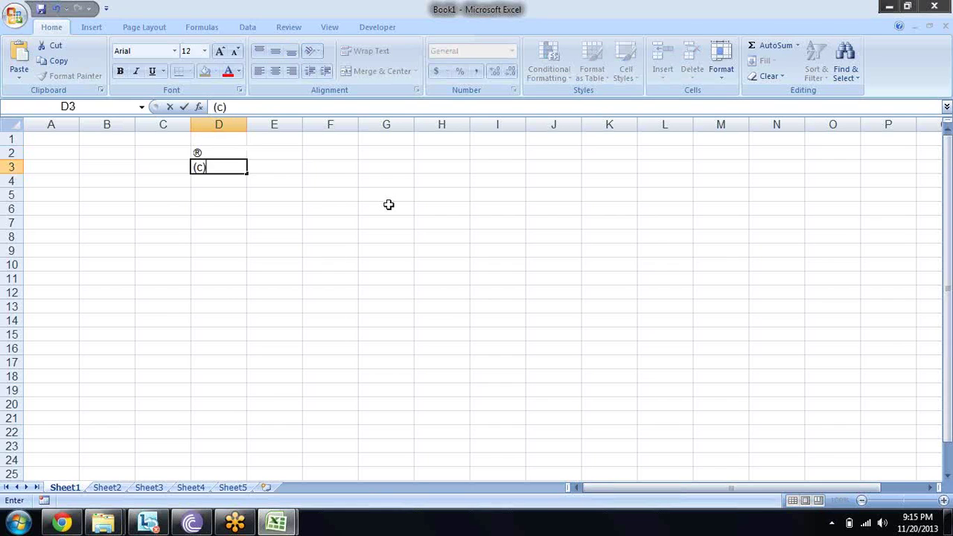
{"action": "key", "text": "Return"}
{"action": "key", "text": "Up"}
{"action": "key", "text": "Up"}
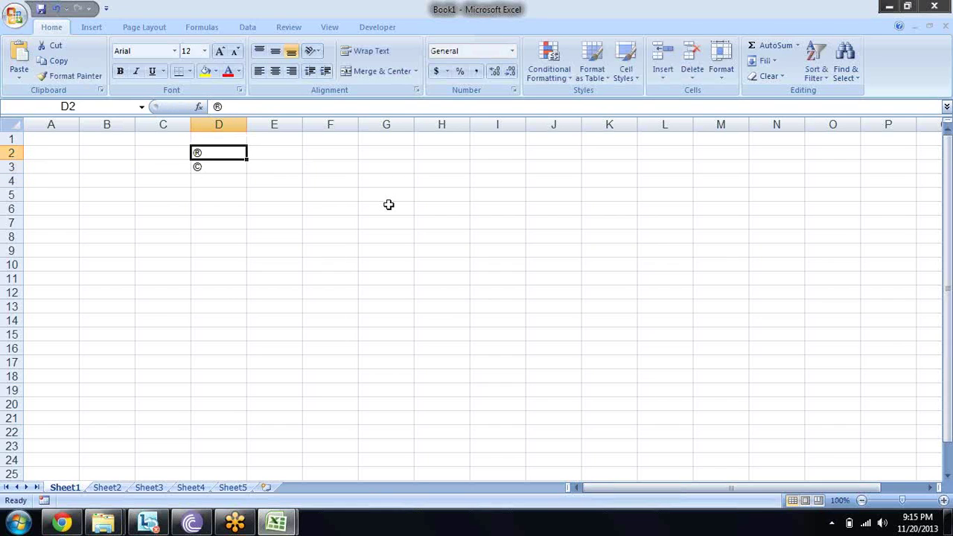
{"action": "key", "text": "shift+Down"}
{"action": "key", "text": "Delete"}
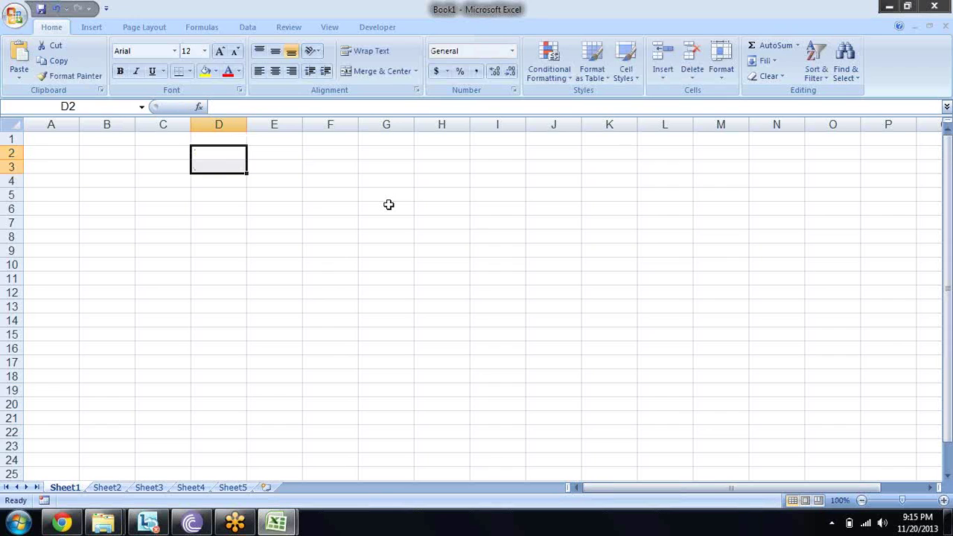
{"action": "key", "text": "Left"}
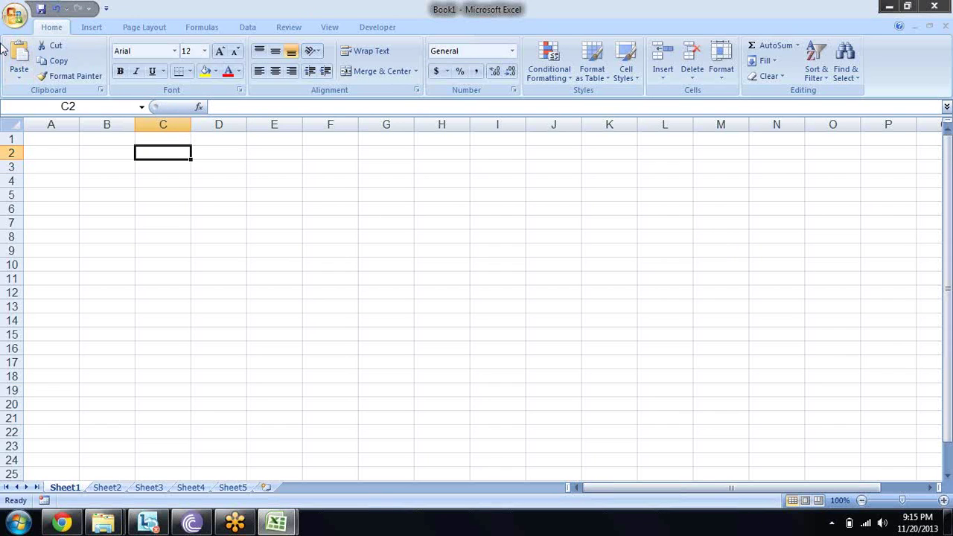
- Browse each Excel Options category from Formulas through Resources
{"action": "left_click", "coordinate": [15, 17]}
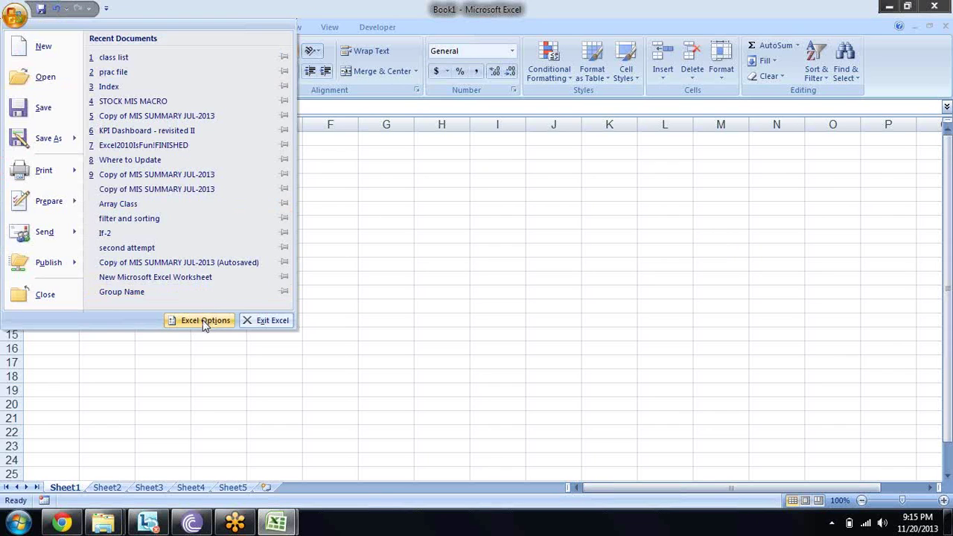
{"action": "left_click", "coordinate": [205, 322]}
{"action": "left_click", "coordinate": [223, 87]}
{"action": "left_click", "coordinate": [221, 103]}
{"action": "left_click", "coordinate": [221, 126]}
{"action": "left_click", "coordinate": [222, 145]}
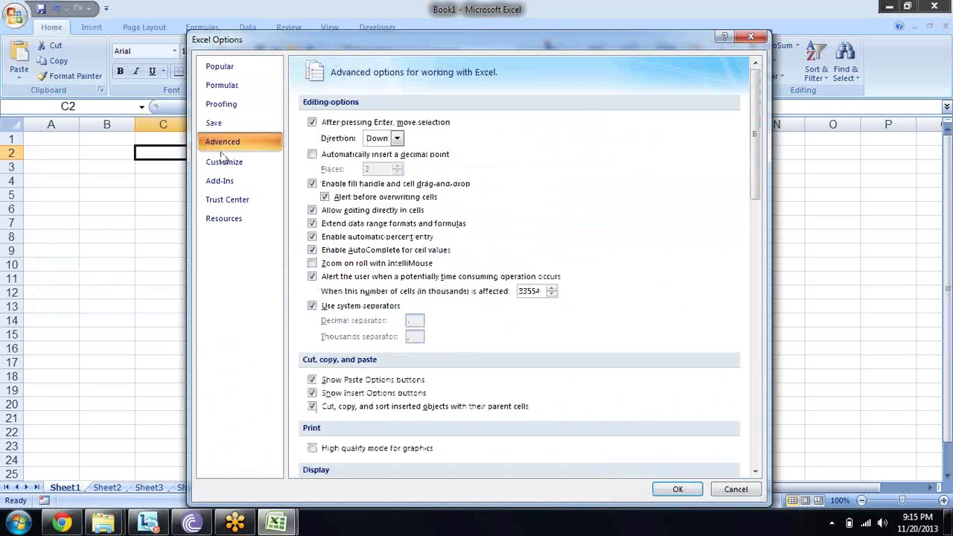
{"action": "left_click", "coordinate": [224, 166]}
{"action": "left_click", "coordinate": [227, 185]}
{"action": "left_click", "coordinate": [228, 201]}
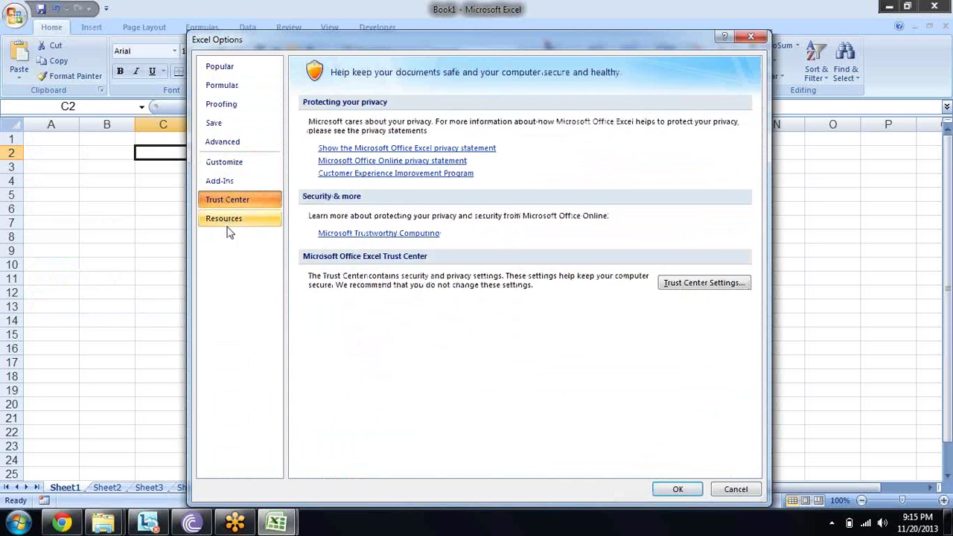
{"action": "left_click", "coordinate": [230, 220]}
- Revisit the Popular, Proofing and Save option pages
{"action": "left_click", "coordinate": [231, 70]}
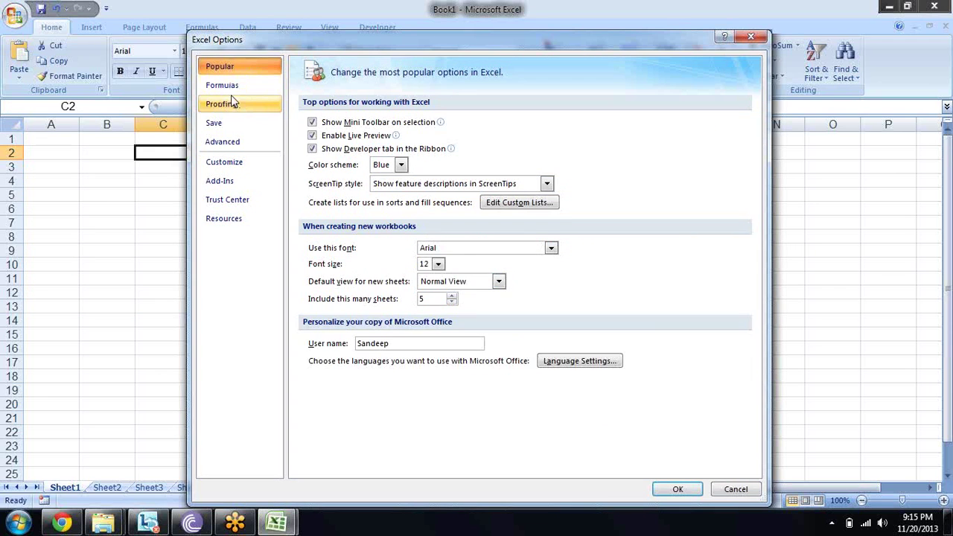
{"action": "left_click", "coordinate": [231, 101]}
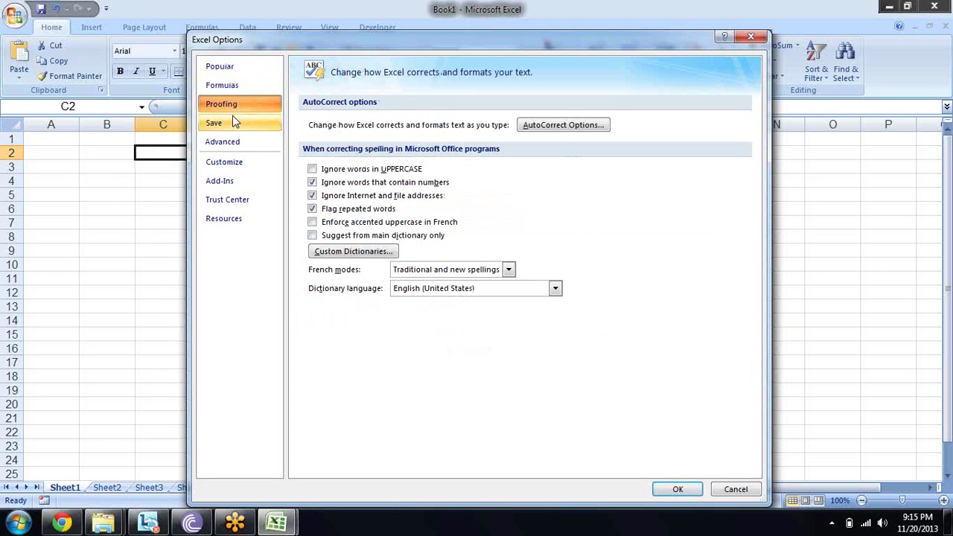
{"action": "left_click", "coordinate": [236, 121]}
{"action": "left_click", "coordinate": [236, 105]}
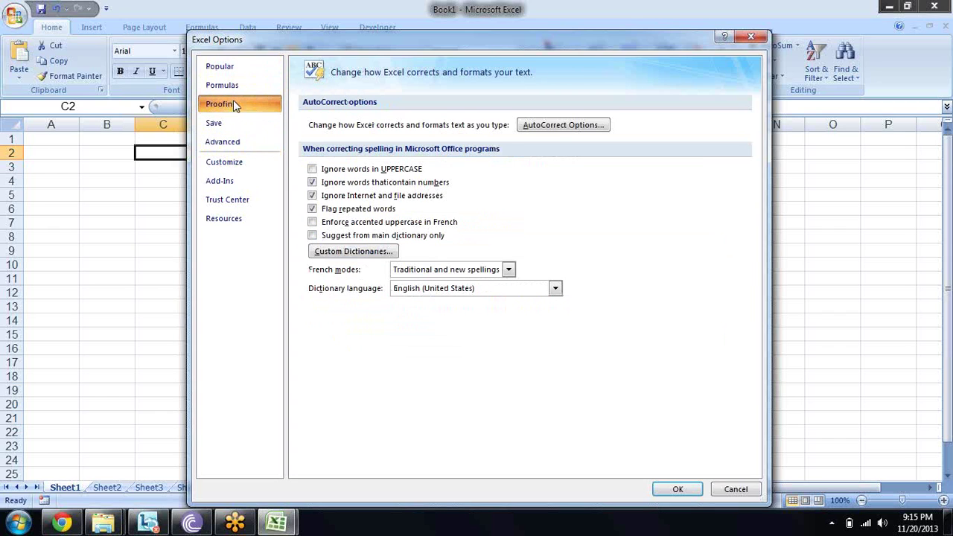
- On the Popular page, set Color scheme to Silver and click OK
{"action": "left_click", "coordinate": [223, 67]}
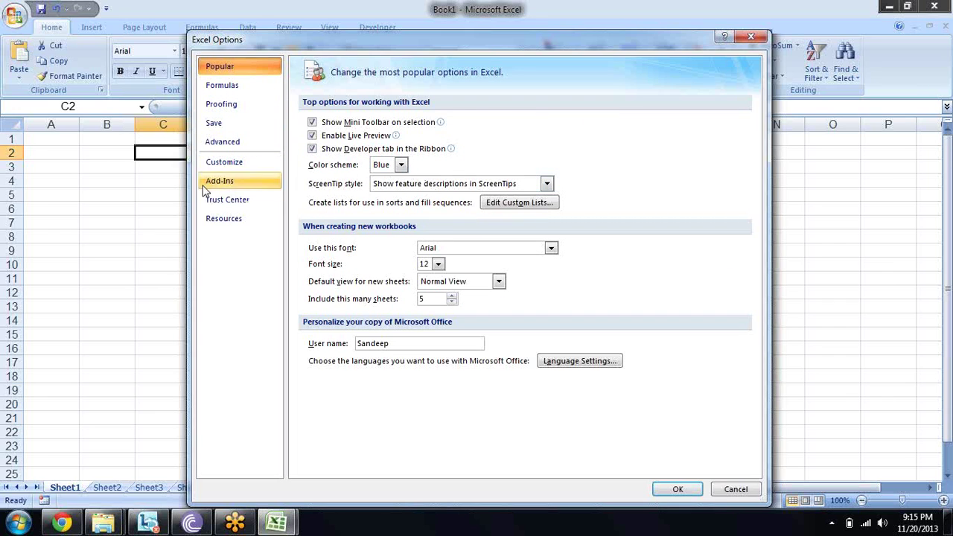
{"action": "left_click", "coordinate": [400, 165]}
{"action": "left_click", "coordinate": [385, 190]}
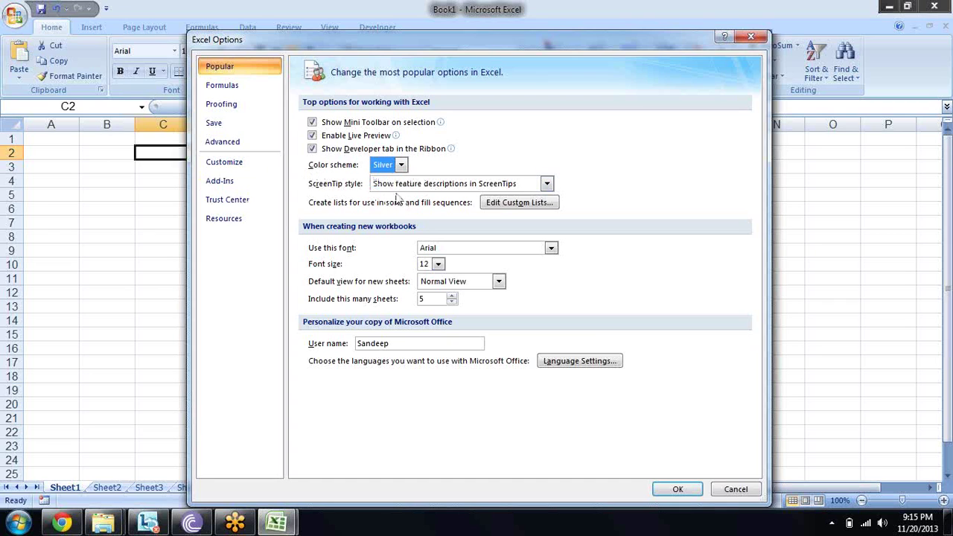
{"action": "left_click", "coordinate": [683, 491]}
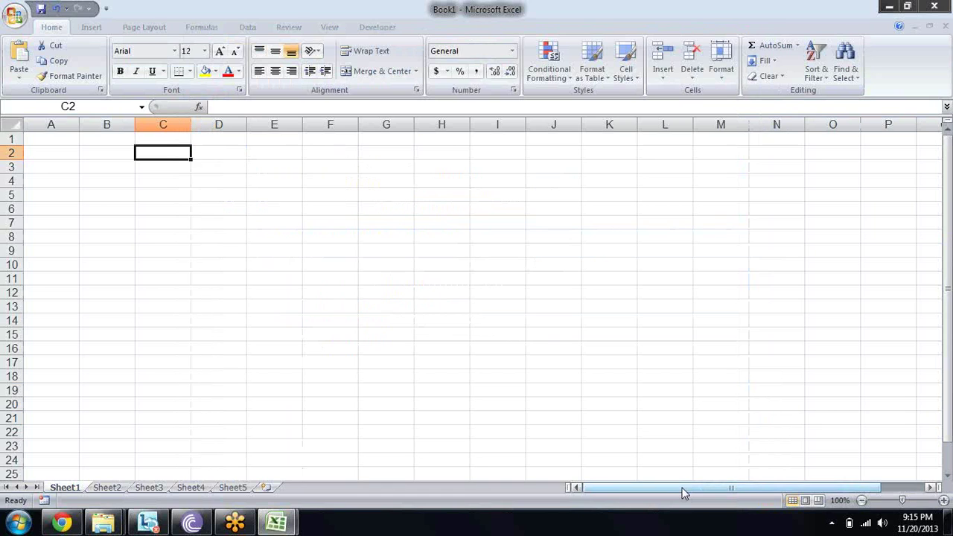
- Switch the colour scheme back to Blue, then reopen and dismiss Excel Options
{"action": "left_click", "coordinate": [15, 15]}
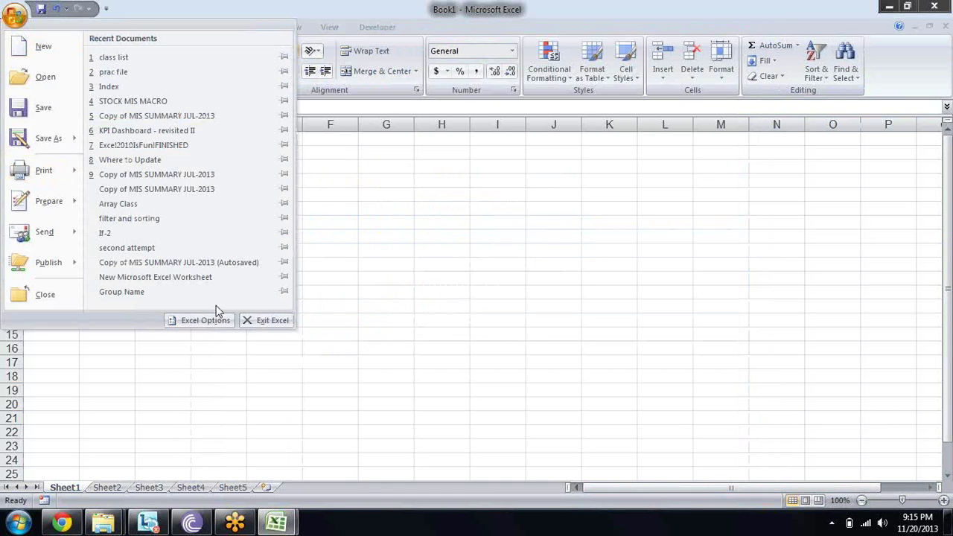
{"action": "left_click", "coordinate": [198, 319]}
{"action": "left_click", "coordinate": [402, 164]}
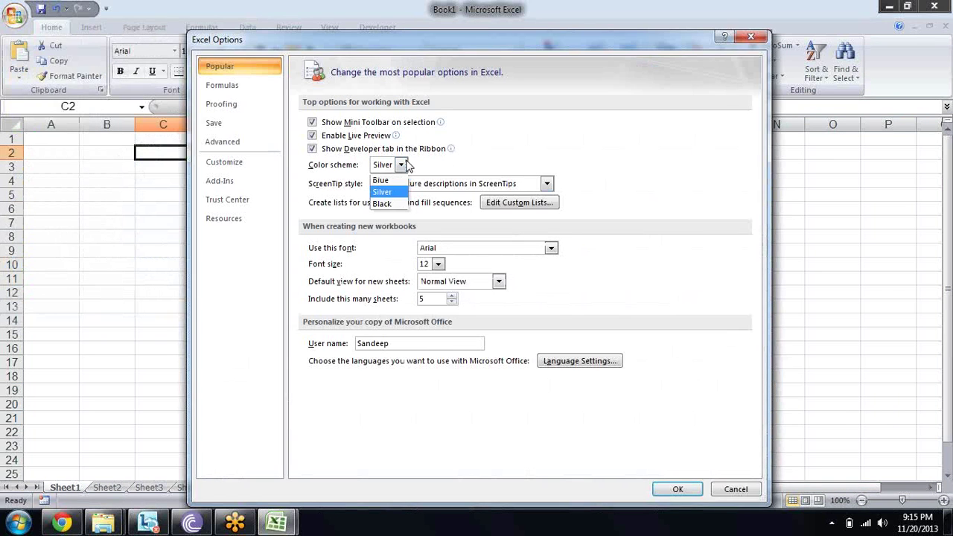
{"action": "left_click", "coordinate": [402, 164]}
{"action": "left_click", "coordinate": [402, 164]}
{"action": "left_click", "coordinate": [384, 176]}
{"action": "left_click", "coordinate": [678, 489]}
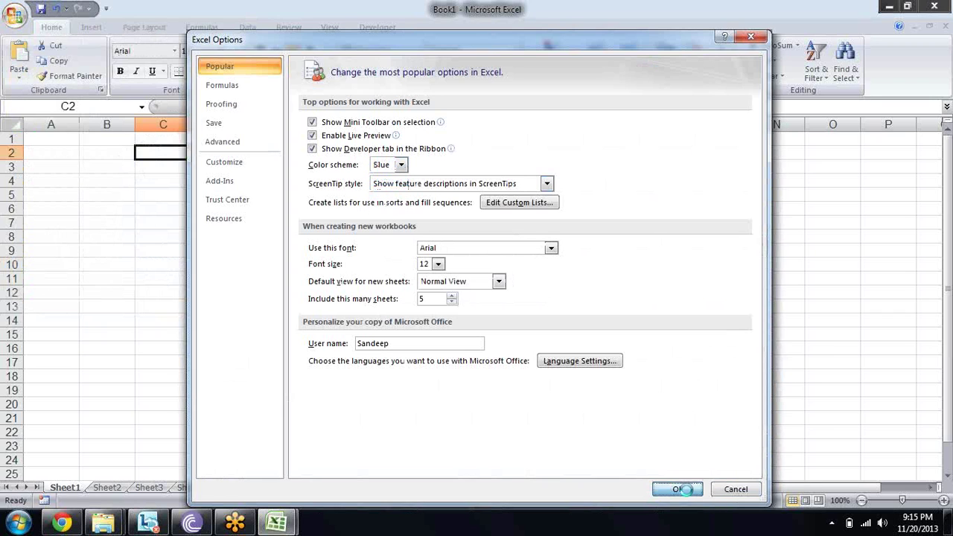
{"action": "left_click", "coordinate": [15, 15]}
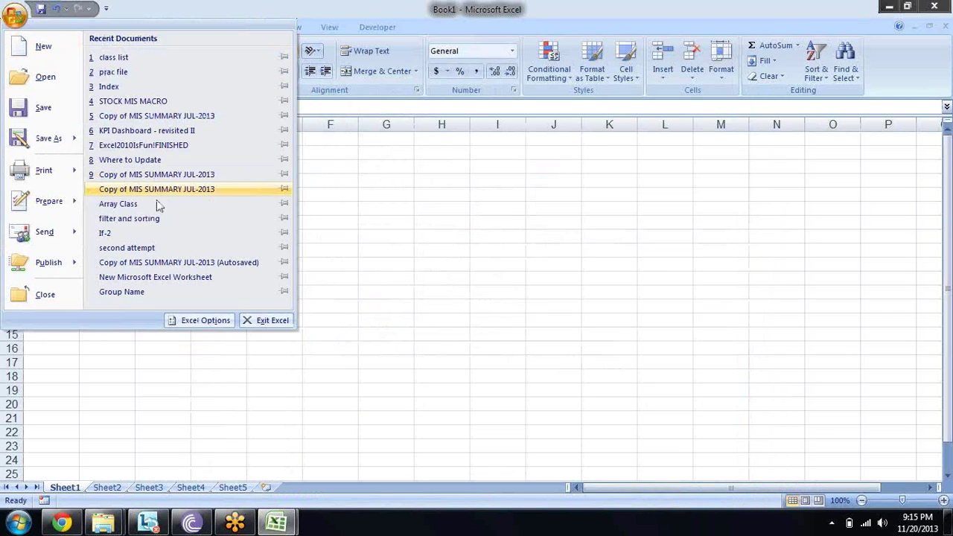
{"action": "left_click", "coordinate": [212, 321]}
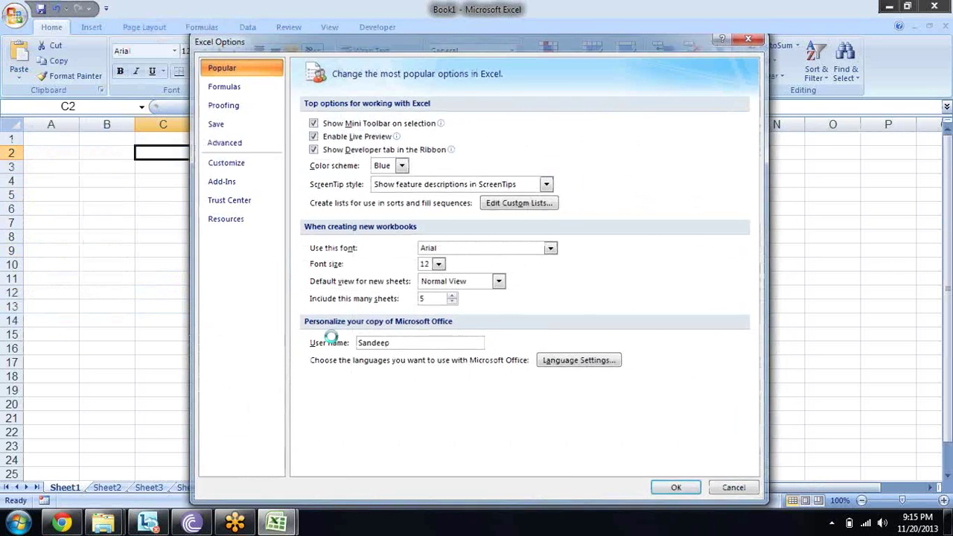
{"action": "key", "text": "Escape"}
- Browse the Page Layout through Developer ribbon tabs, then open the Office menu's recent documents
{"action": "left_click", "coordinate": [127, 26]}
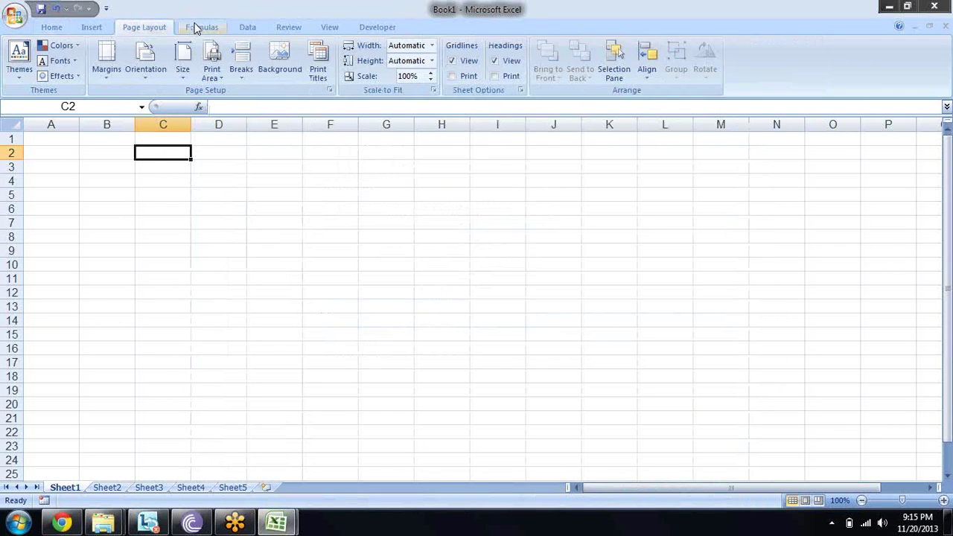
{"action": "left_click", "coordinate": [199, 27]}
{"action": "left_click", "coordinate": [247, 27]}
{"action": "left_click", "coordinate": [288, 27]}
{"action": "left_click", "coordinate": [330, 28]}
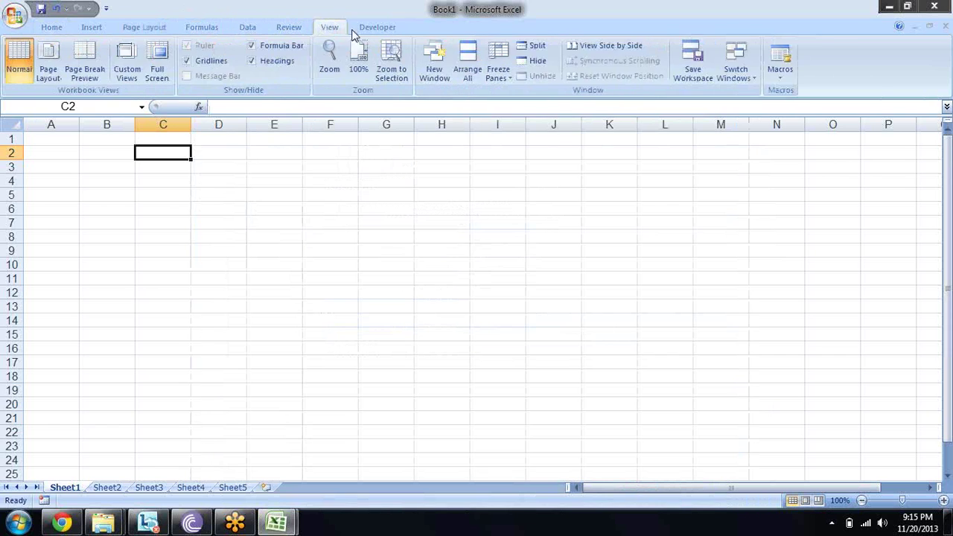
{"action": "left_click", "coordinate": [370, 29]}
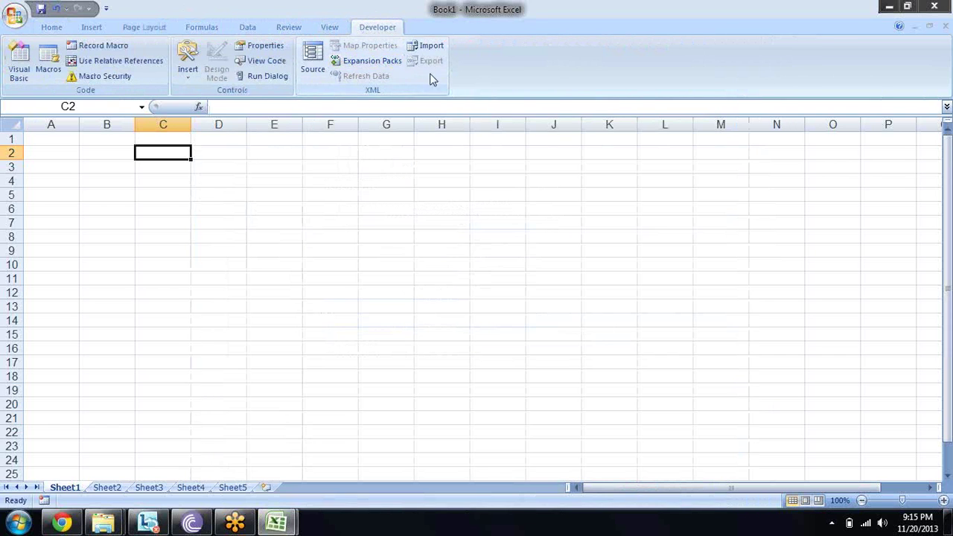
{"action": "left_click", "coordinate": [14, 16]}
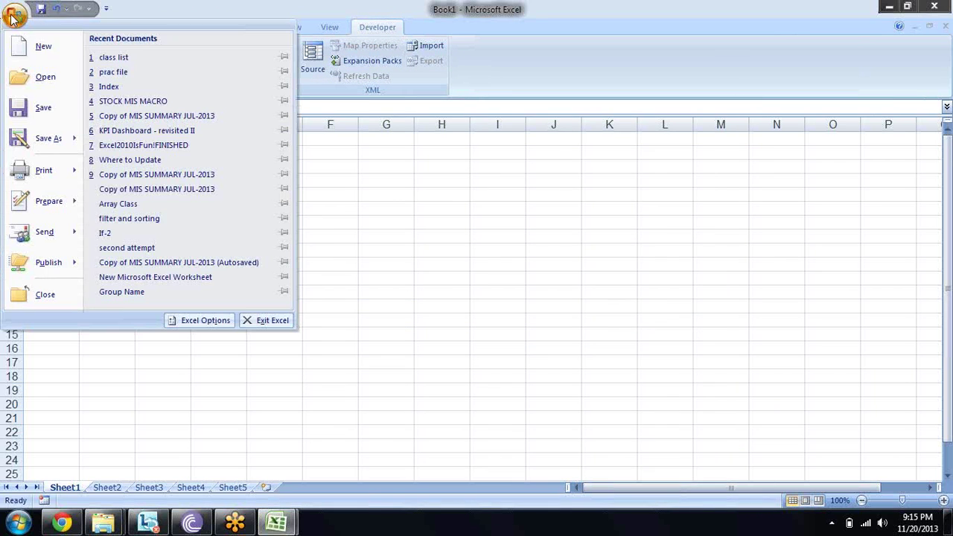
- Review the Arial 12 default font, keep Normal View as default view, and click OK
{"action": "left_click", "coordinate": [187, 327]}
{"action": "left_click", "coordinate": [321, 152]}
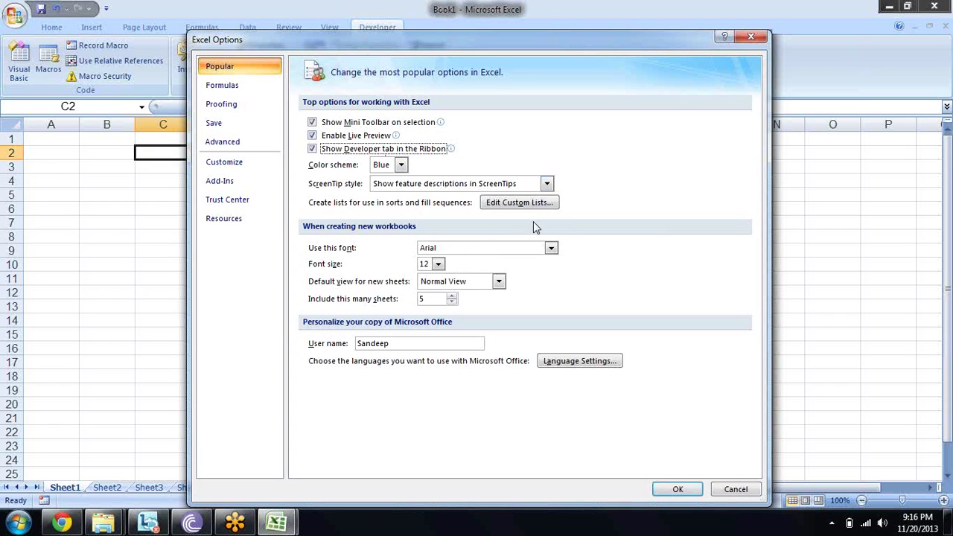
{"action": "left_click", "coordinate": [472, 248]}
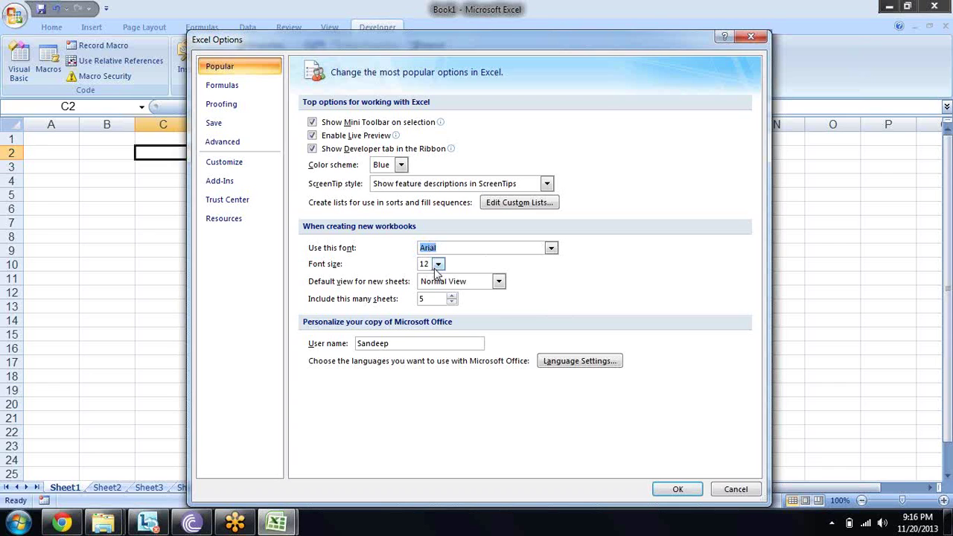
{"action": "left_click", "coordinate": [499, 283]}
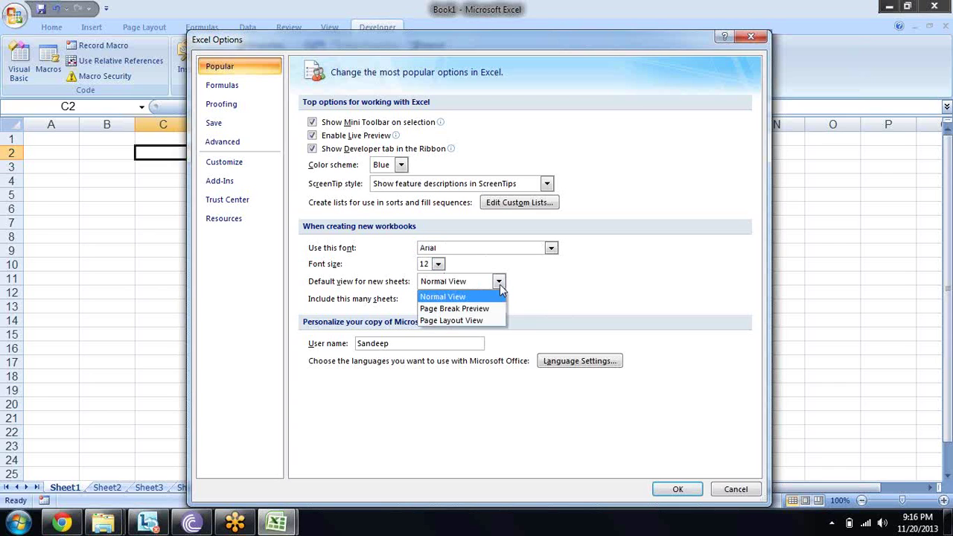
{"action": "left_click", "coordinate": [499, 294]}
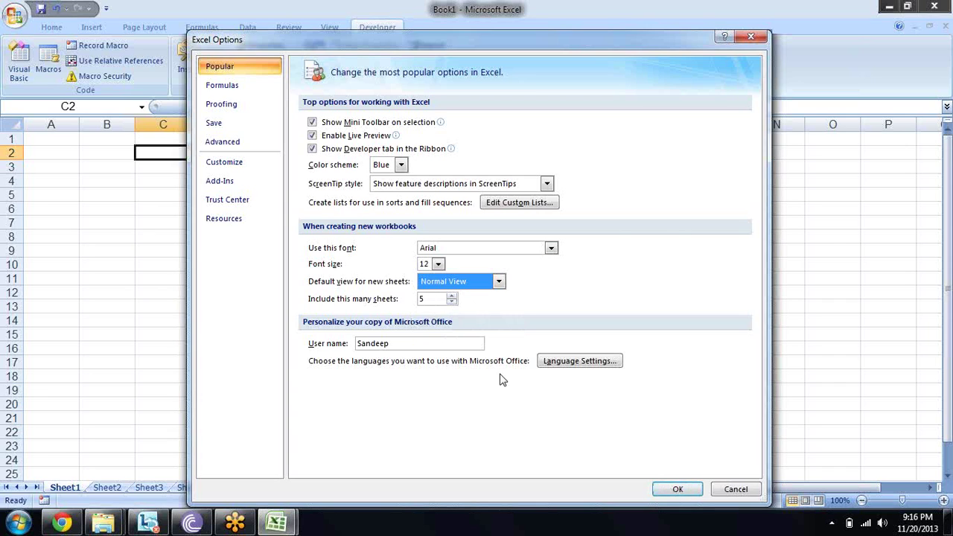
{"action": "left_click", "coordinate": [691, 491]}
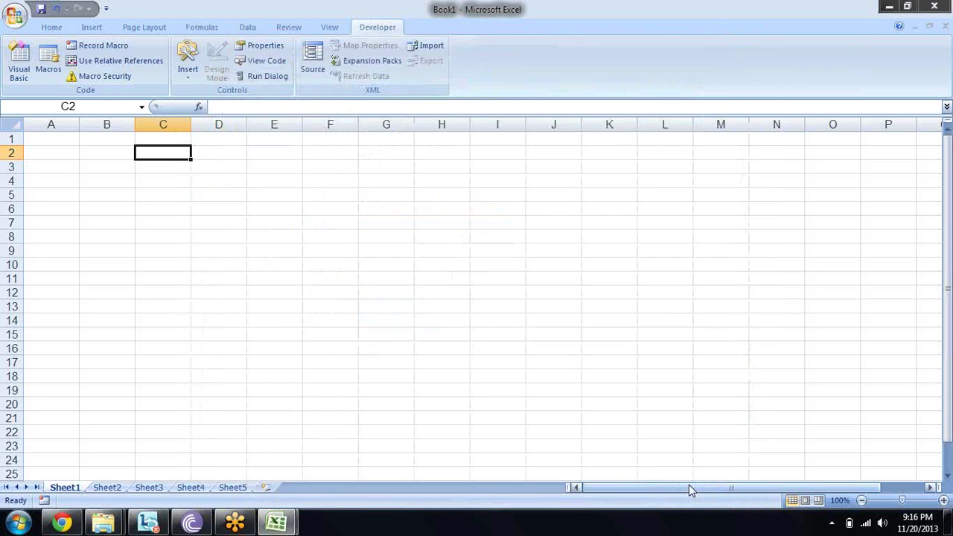
- Create Book2, check its Arial 12 font on Home, close it, and re-maximize Book1
{"action": "key", "text": "ctrl+n"}
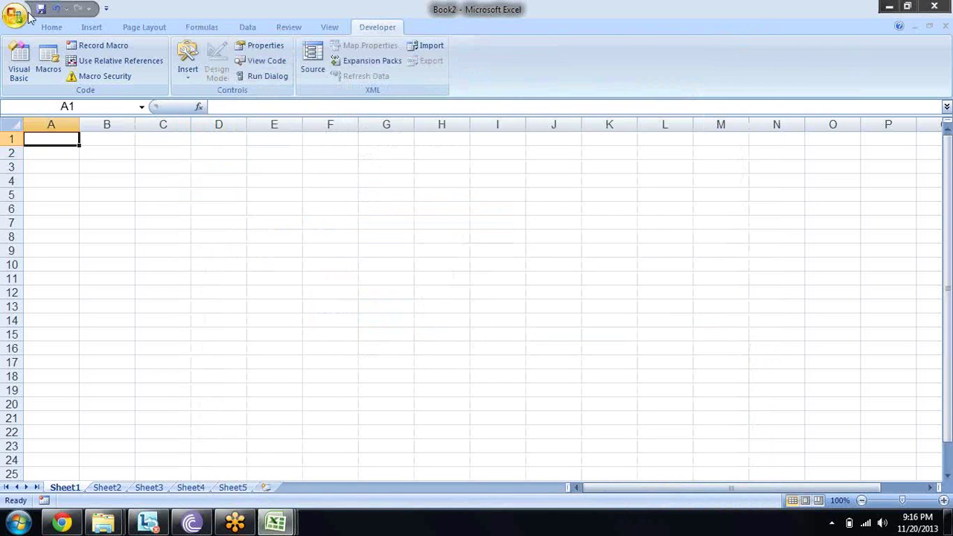
{"action": "left_click", "coordinate": [52, 27]}
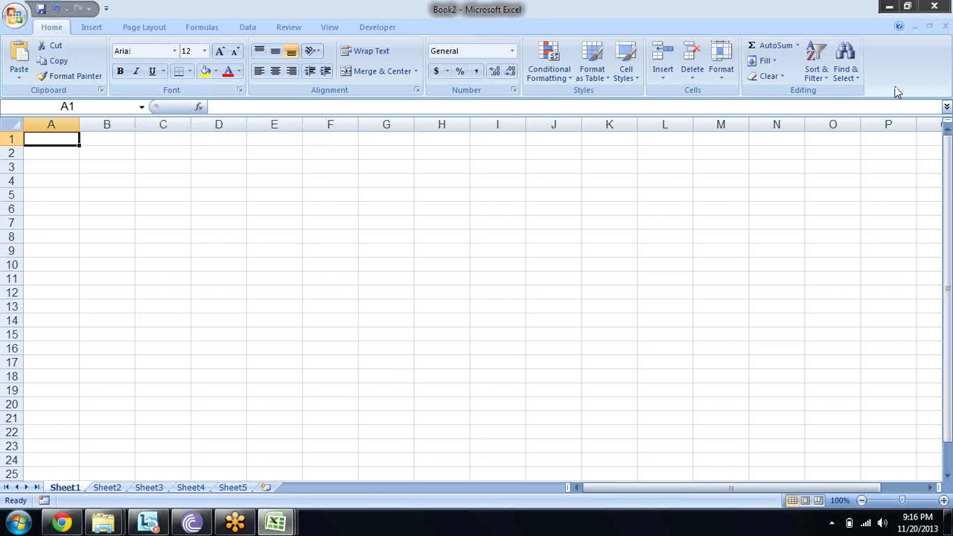
{"action": "double_click", "coordinate": [817, 7]}
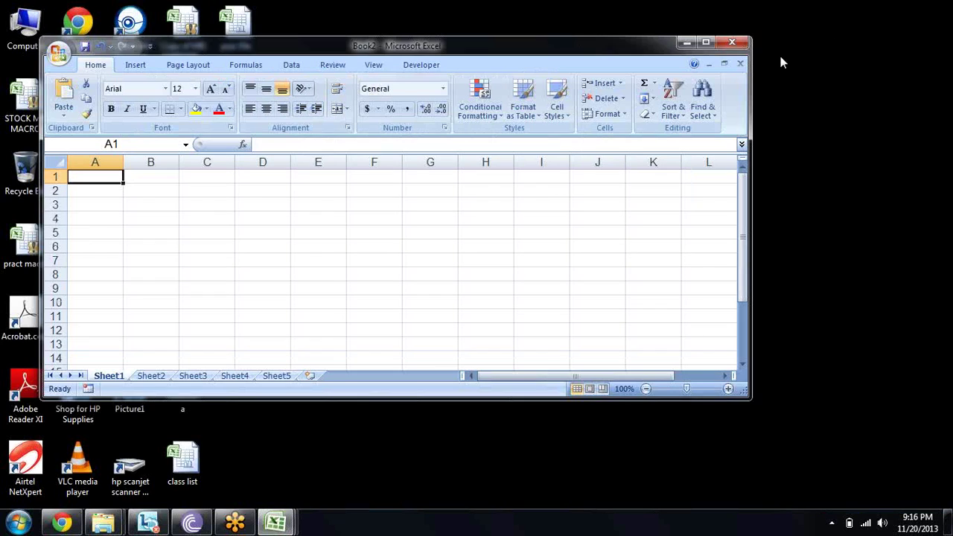
{"action": "left_click", "coordinate": [741, 64]}
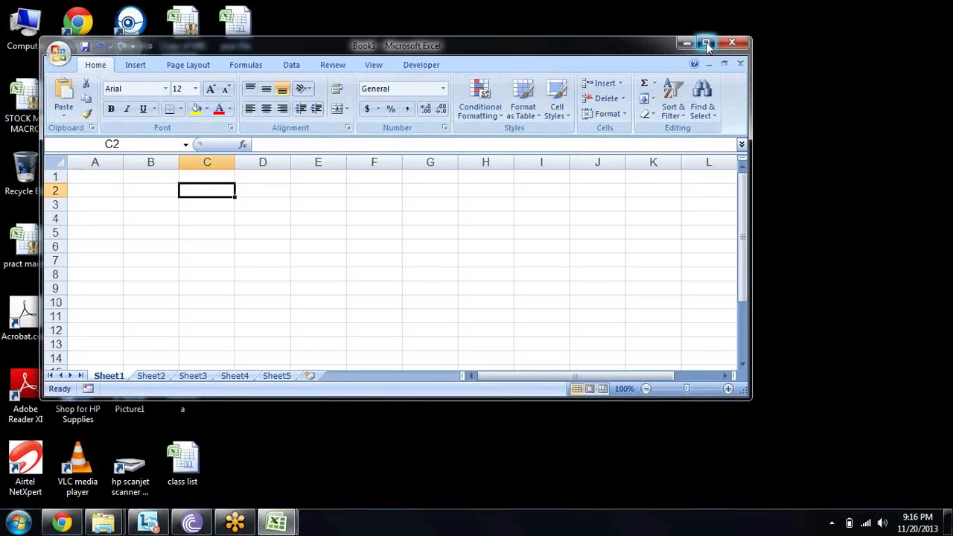
{"action": "left_click", "coordinate": [706, 42]}
{"action": "left_click", "coordinate": [15, 14]}
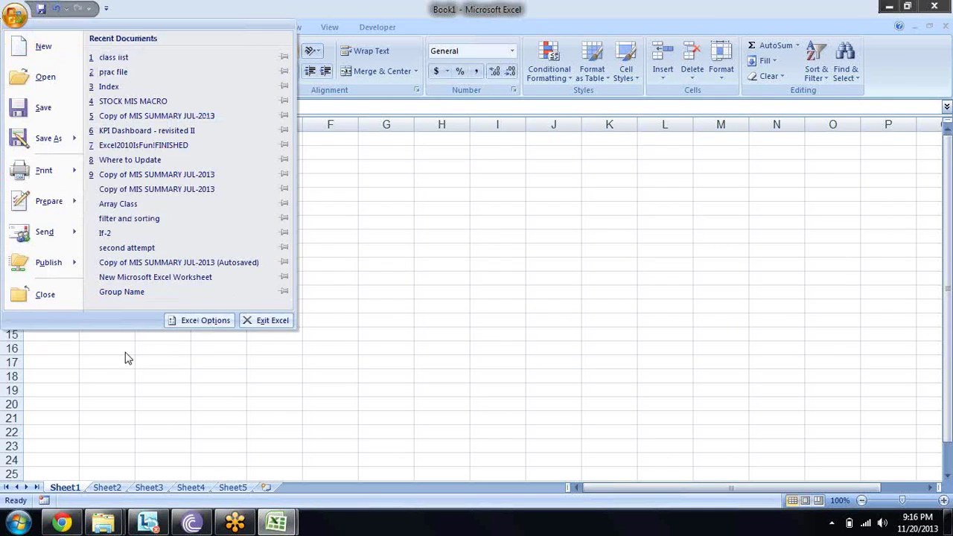
{"action": "left_click", "coordinate": [205, 320]}
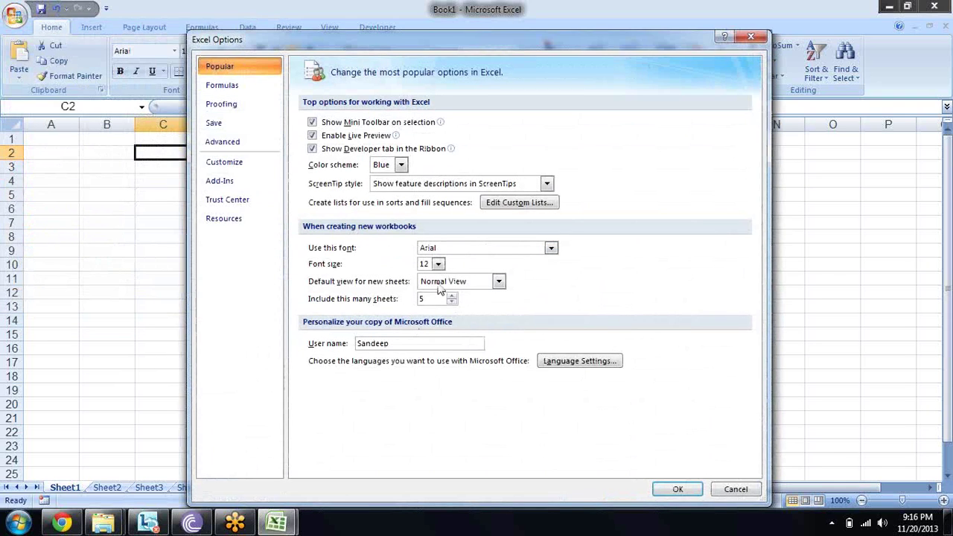
{"action": "left_click", "coordinate": [252, 89]}
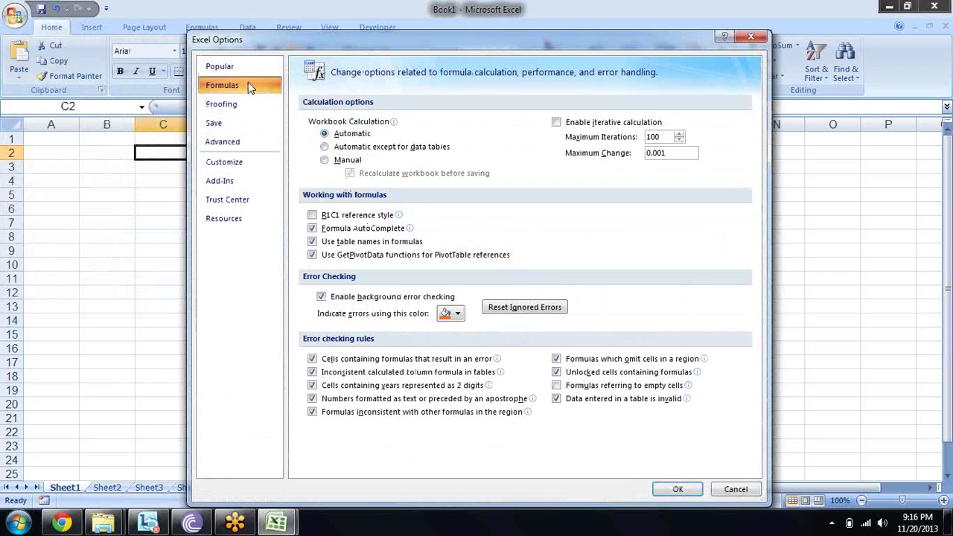
{"action": "left_click", "coordinate": [244, 102]}
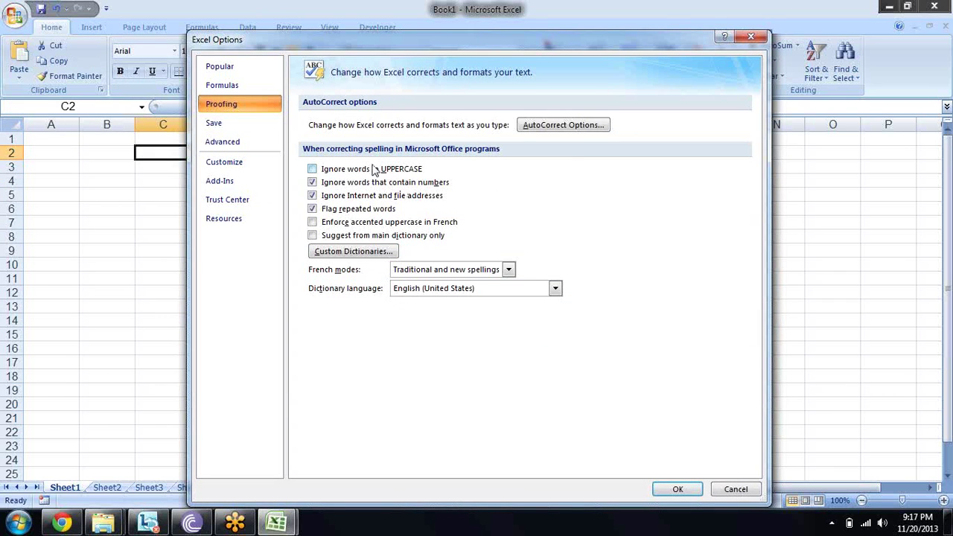
{"action": "left_click", "coordinate": [547, 125]}
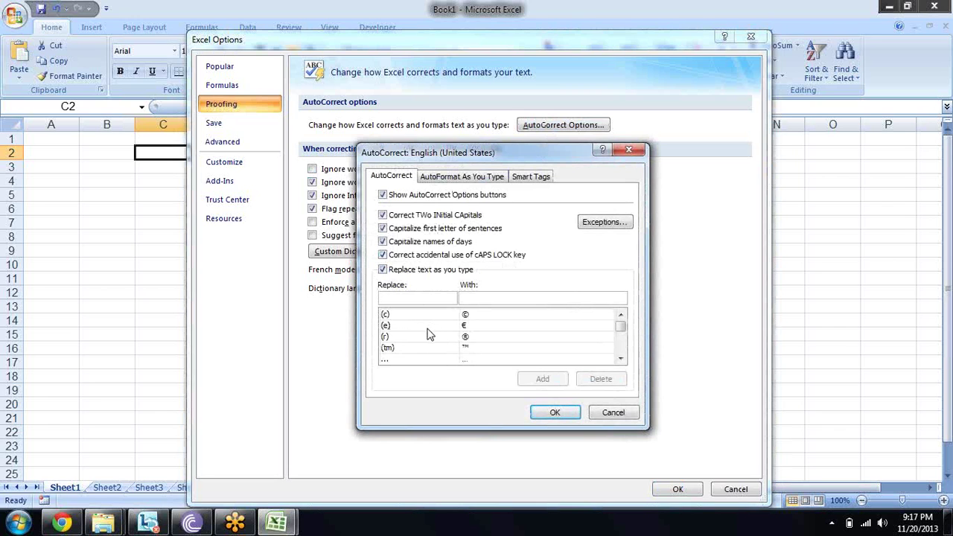
{"action": "key", "text": "Escape"}
{"action": "key", "text": "Escape"}
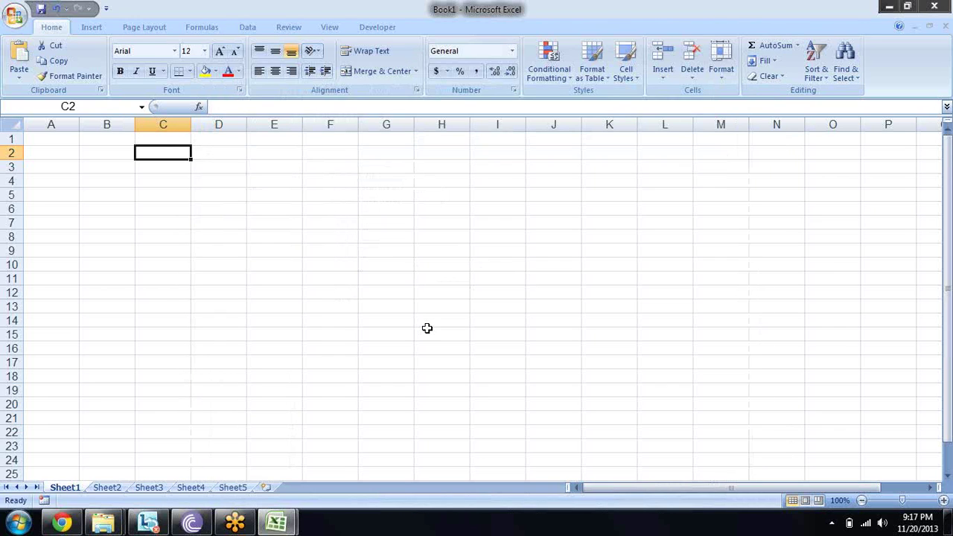
- Enter the abbreviation saw in cell C2
{"action": "type", "text": "saw"}
{"action": "key", "text": "Return"}
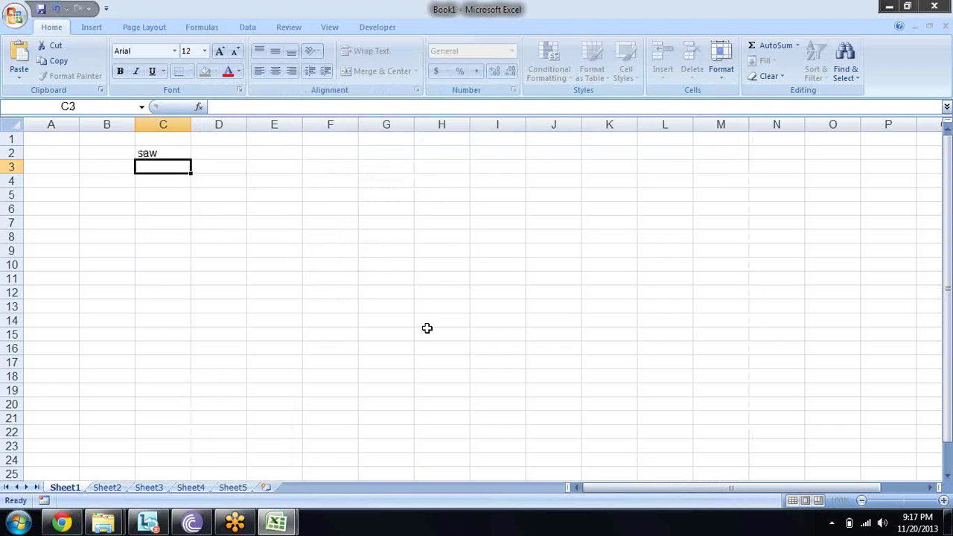
{"action": "key", "text": "Up"}
{"action": "key", "text": "Right"}
- Type the full name Site Administration Wing in D2, then check C2 and D2
{"action": "type", "text": "SiteAdmi"}
{"action": "type", "text": "istar"}
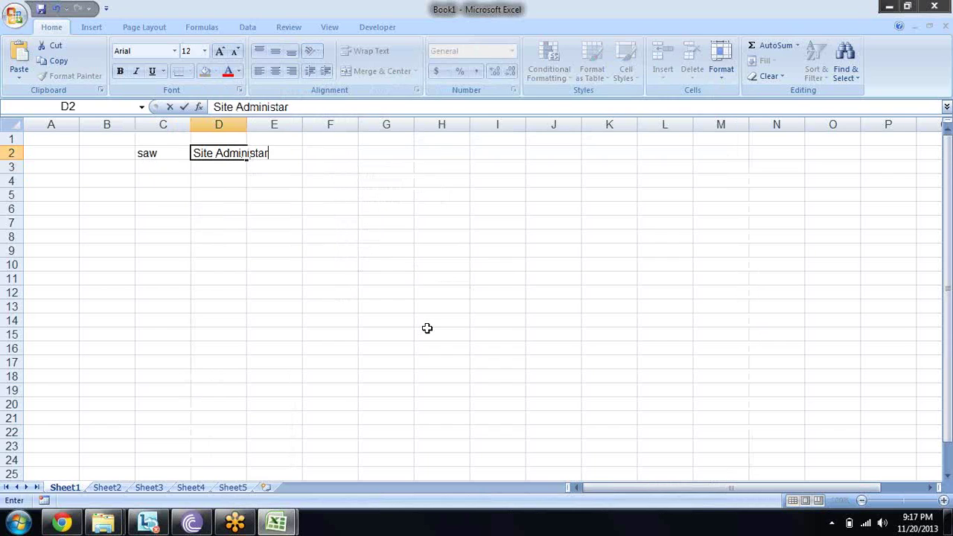
{"action": "type", "text": "atoWing"}
{"action": "key", "text": "Return"}
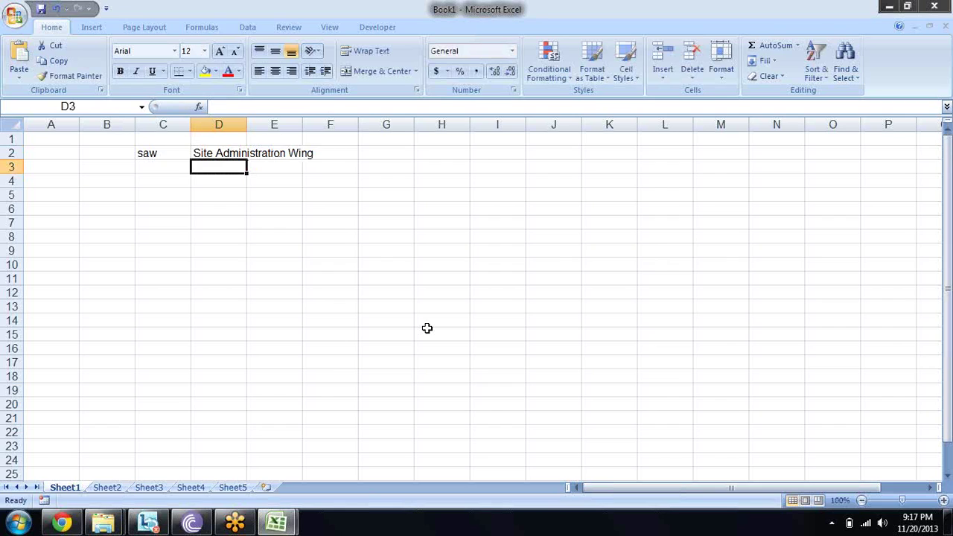
{"action": "key", "text": "Up"}
{"action": "key", "text": "Left"}
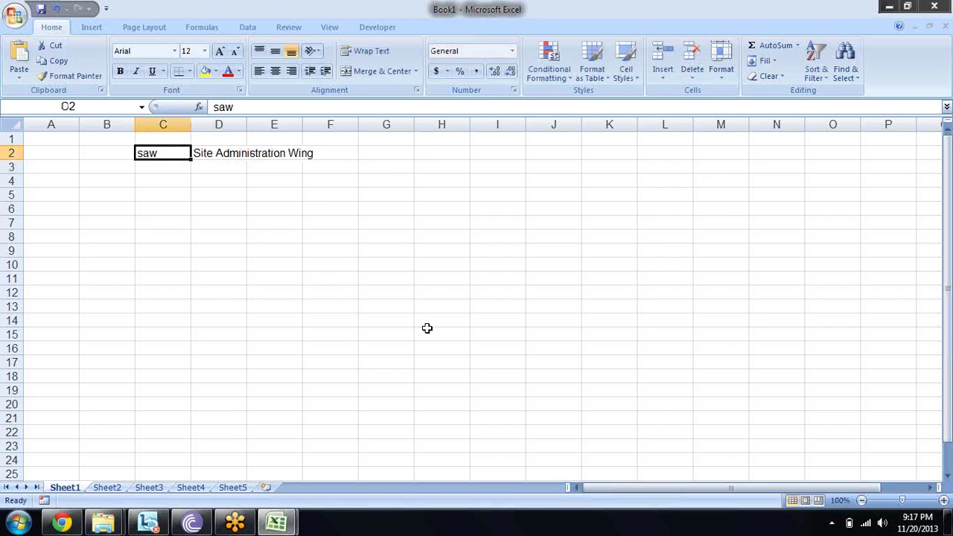
{"action": "key", "text": "Right"}
{"action": "key", "text": "Left"}
- Open Proofing > AutoCorrect Options, toggling 'Replace text as you type' off and back on
{"action": "left_click", "coordinate": [15, 15]}
{"action": "left_click", "coordinate": [212, 324]}
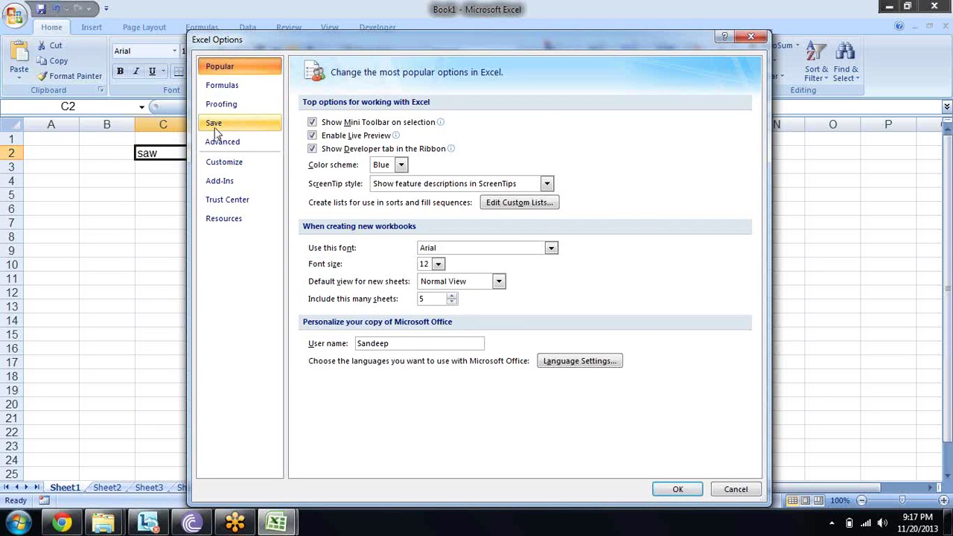
{"action": "left_click", "coordinate": [216, 124]}
{"action": "left_click", "coordinate": [225, 103]}
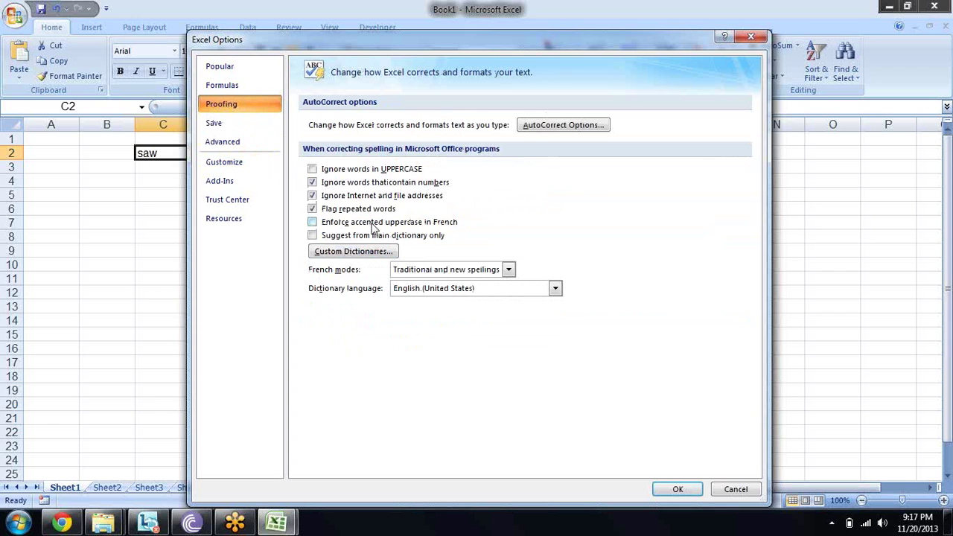
{"action": "left_click", "coordinate": [545, 127]}
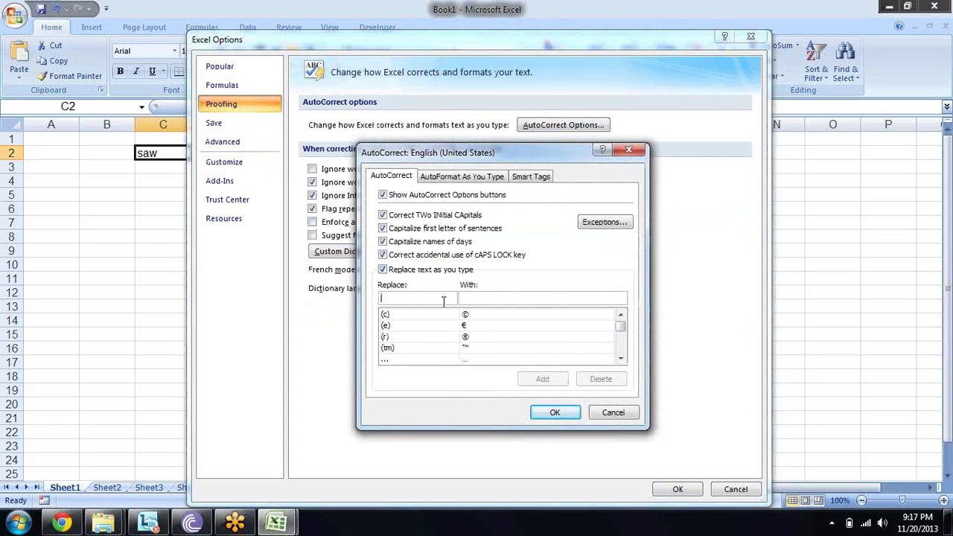
{"action": "left_click", "coordinate": [407, 271]}
{"action": "left_click", "coordinate": [401, 272]}
- Add the AutoCorrect entry replacing saw with Site Administration Wing and confirm
{"action": "type", "text": "saw"}
{"action": "key", "text": "Tab"}
{"action": "type", "text": "Site"}
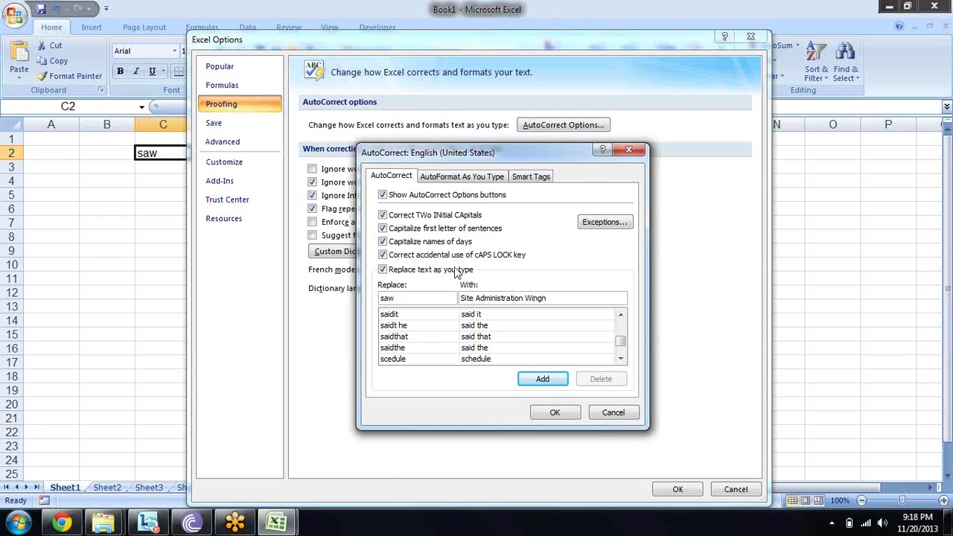
{"action": "left_click", "coordinate": [557, 381]}
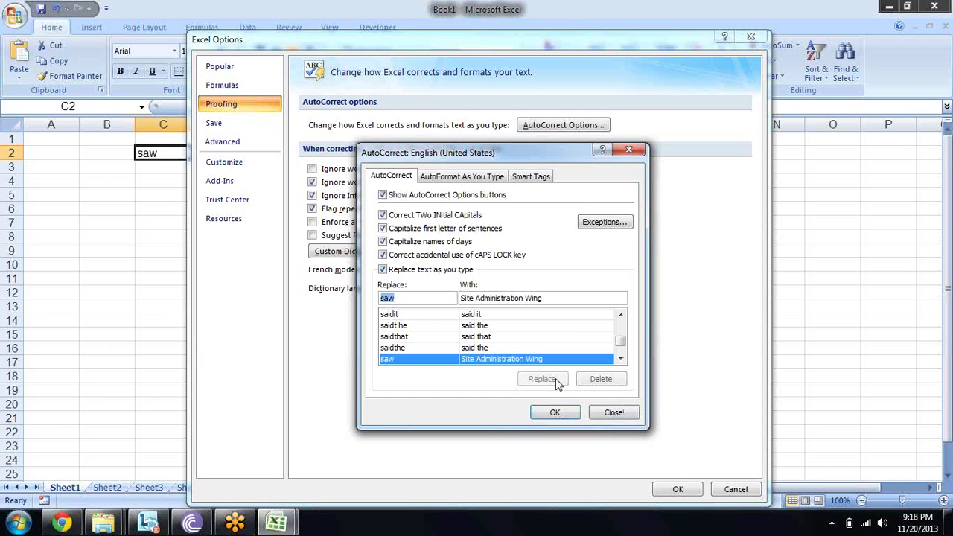
{"action": "left_click", "coordinate": [552, 412]}
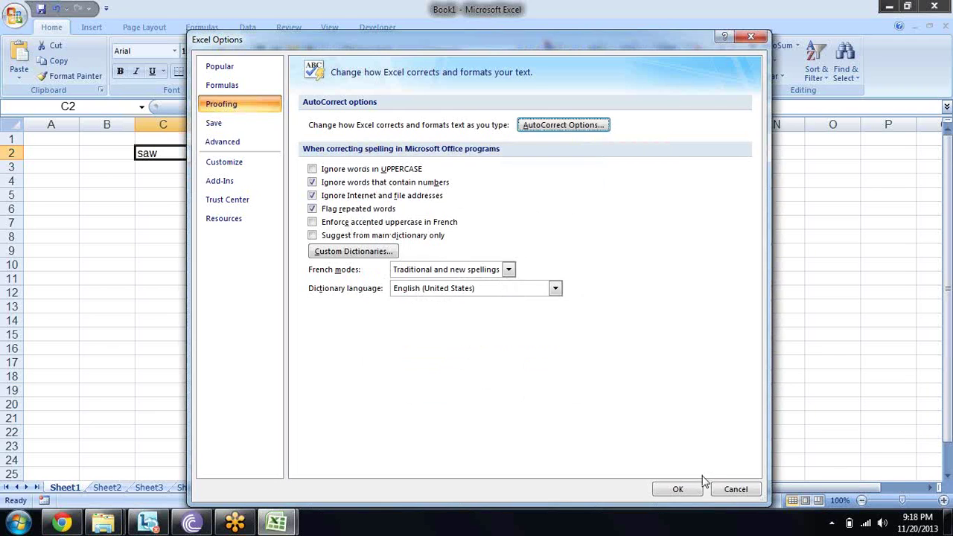
- Close Options, type saw in C4 so it expands to Site Administration Wing, then dismiss the Office menu
{"action": "left_click", "coordinate": [677, 489]}
{"action": "key", "text": "Return"}
{"action": "key", "text": "Return"}
{"action": "type", "text": "saw"}
{"action": "key", "text": "Return"}
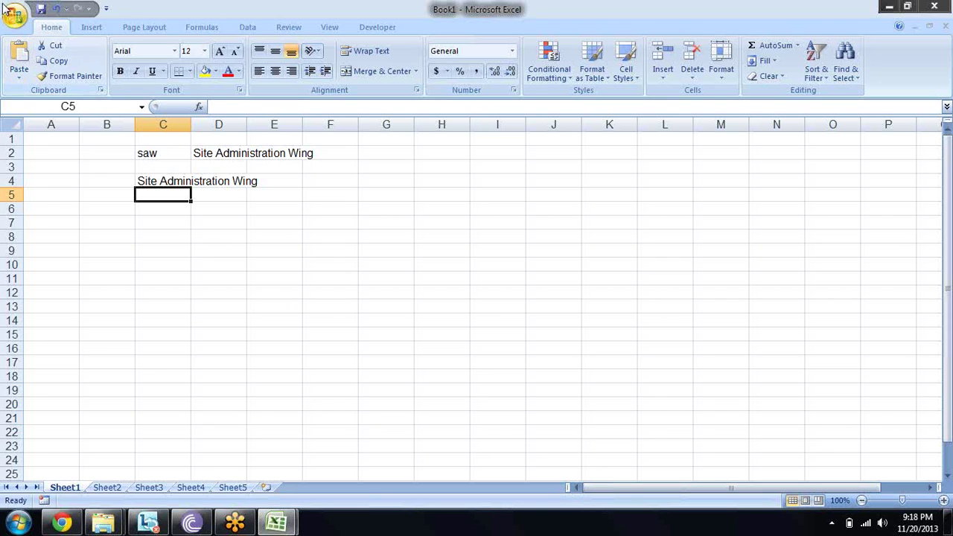
{"action": "left_click", "coordinate": [6, 10]}
{"action": "left_click", "coordinate": [215, 337]}
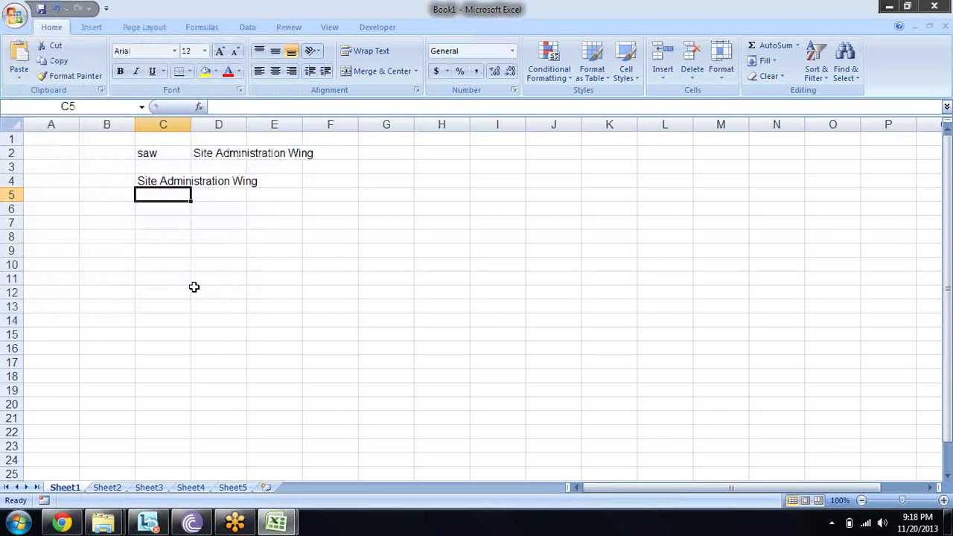
- View the Save settings page of Excel Options, then close it
{"action": "left_click", "coordinate": [15, 15]}
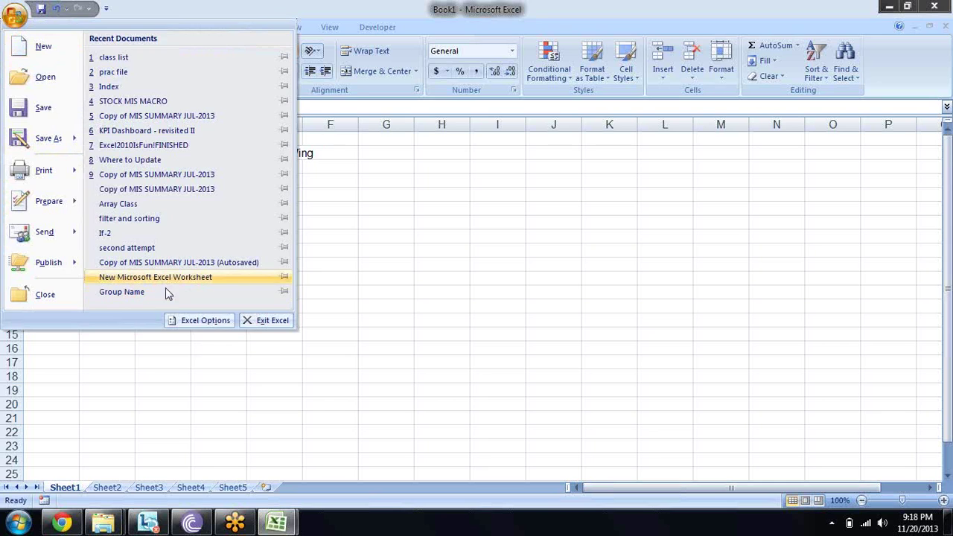
{"action": "left_click", "coordinate": [183, 321]}
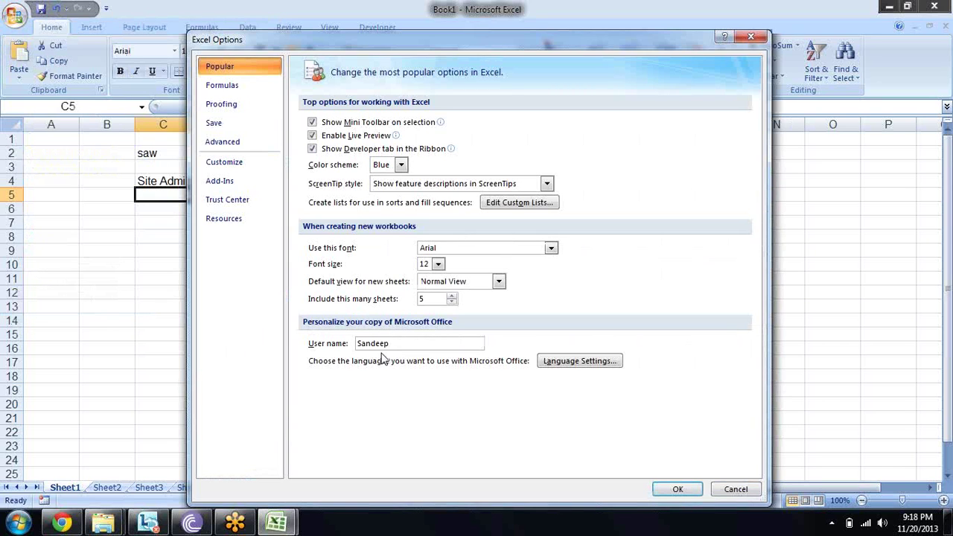
{"action": "left_click", "coordinate": [237, 122]}
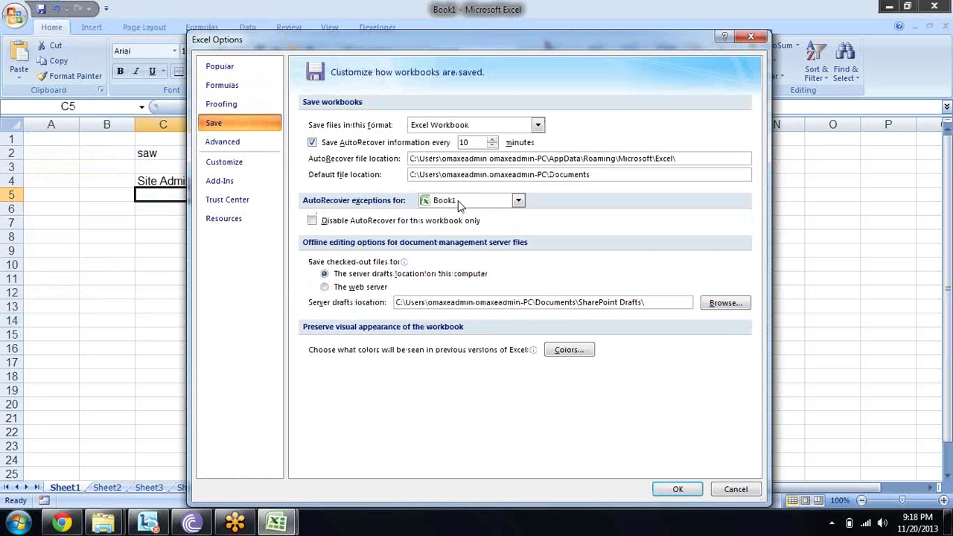
{"action": "key", "text": "Escape"}
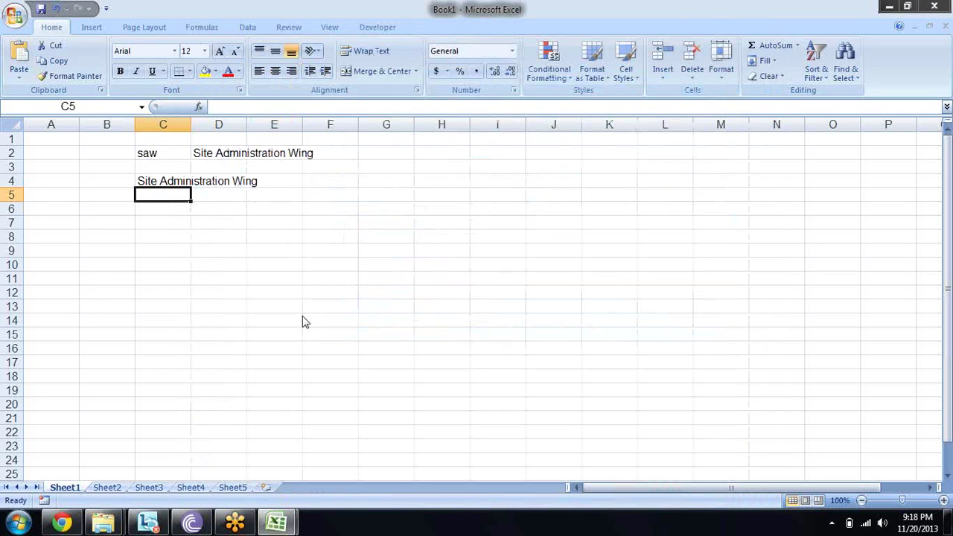
- Open Save As for Book1, reveal the folder path, and switch the location to Desktop
{"action": "key", "text": "ctrl+s"}
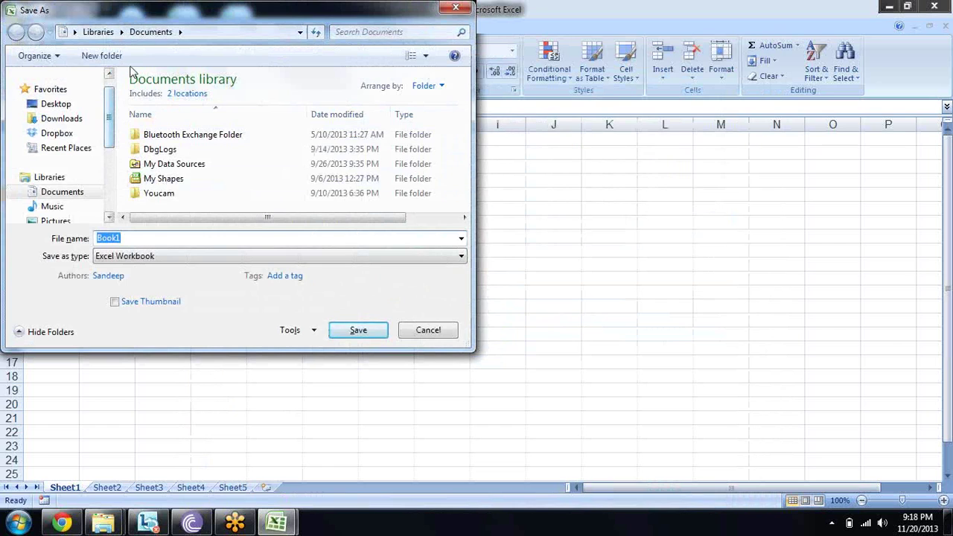
{"action": "left_click", "coordinate": [202, 36]}
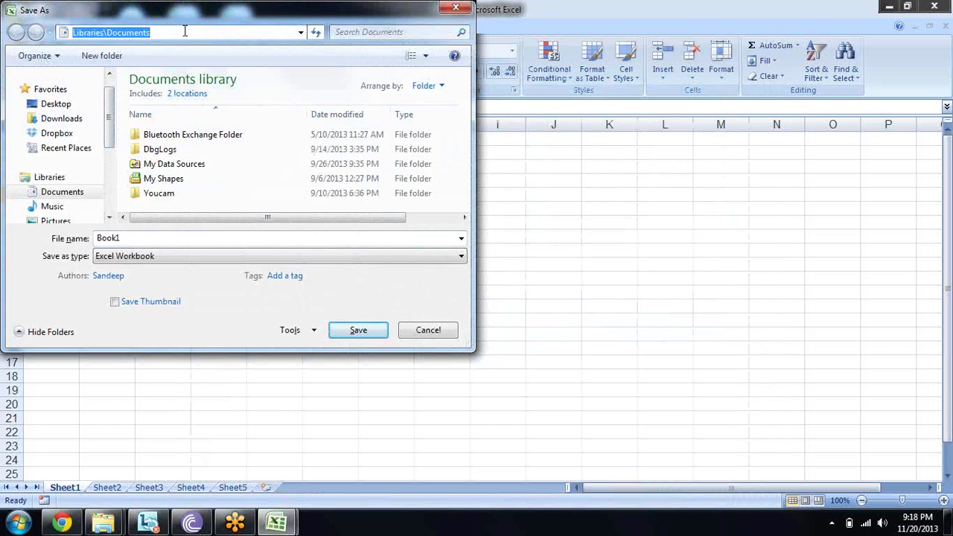
{"action": "left_click", "coordinate": [293, 165]}
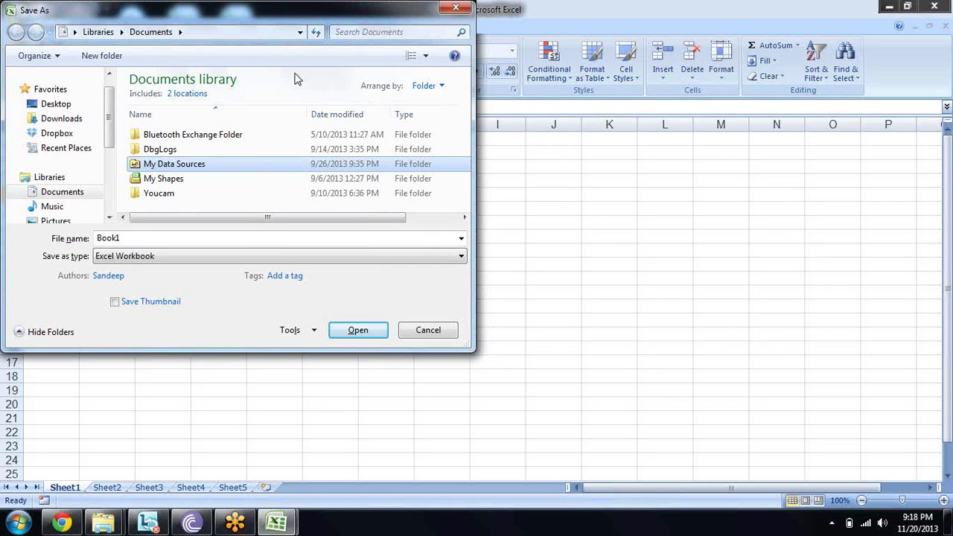
{"action": "left_click", "coordinate": [64, 104]}
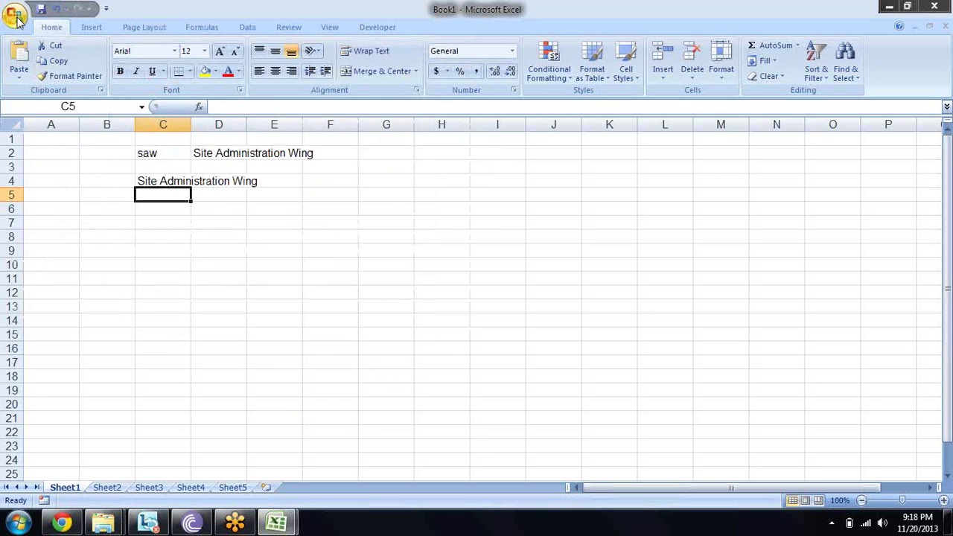
- Check Documents as the default file location on the Save page, close Options, and show the desktop
{"action": "left_click", "coordinate": [15, 15]}
{"action": "left_click", "coordinate": [175, 327]}
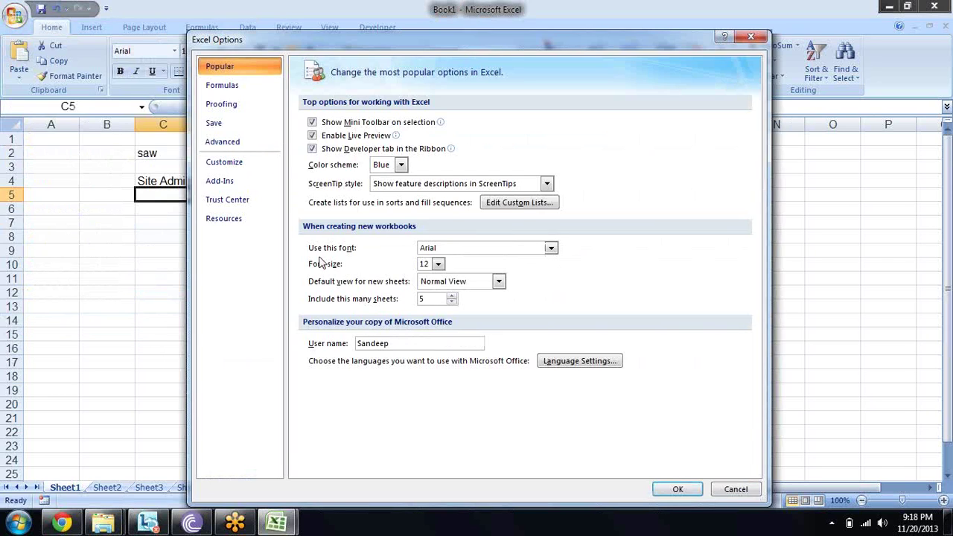
{"action": "left_click", "coordinate": [231, 127]}
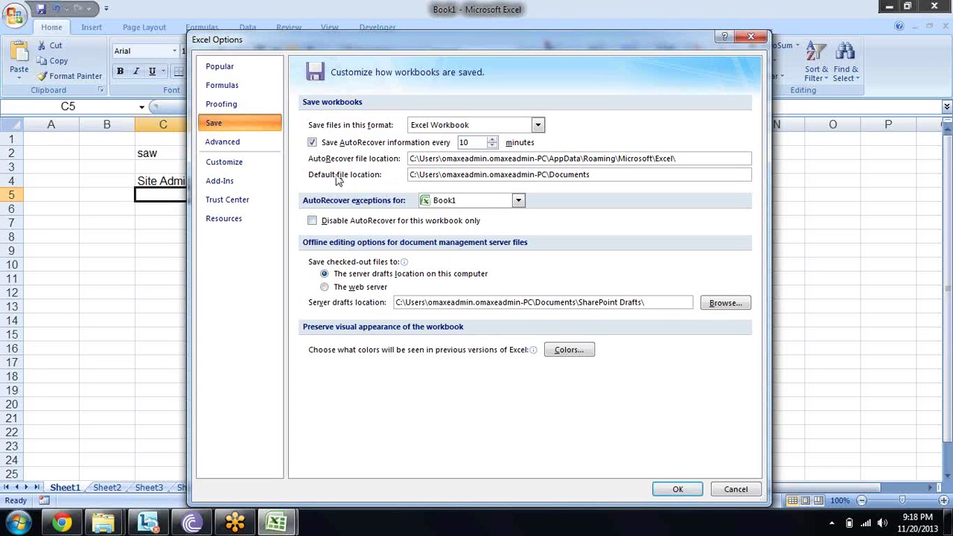
{"action": "left_click", "coordinate": [606, 174]}
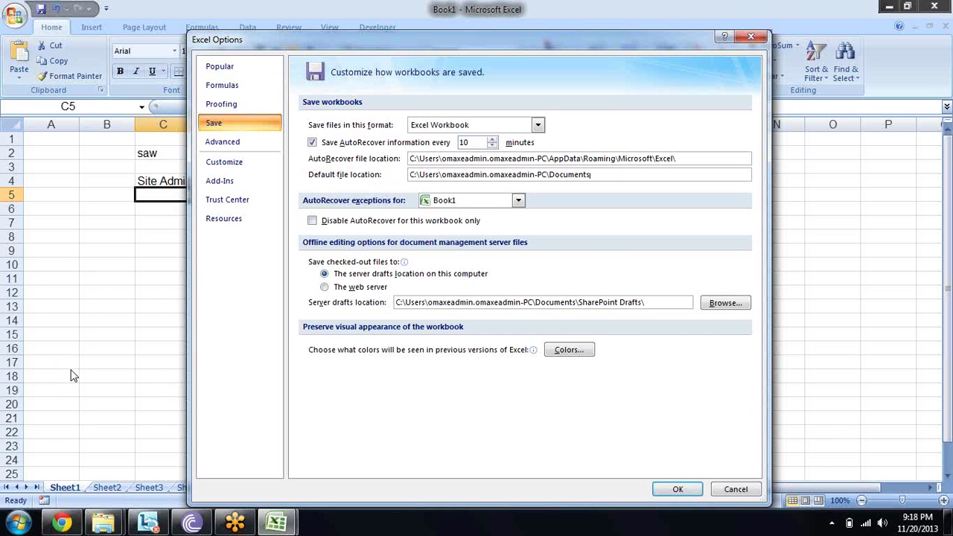
{"action": "key", "text": "Return"}
{"action": "key", "text": "super+d"}
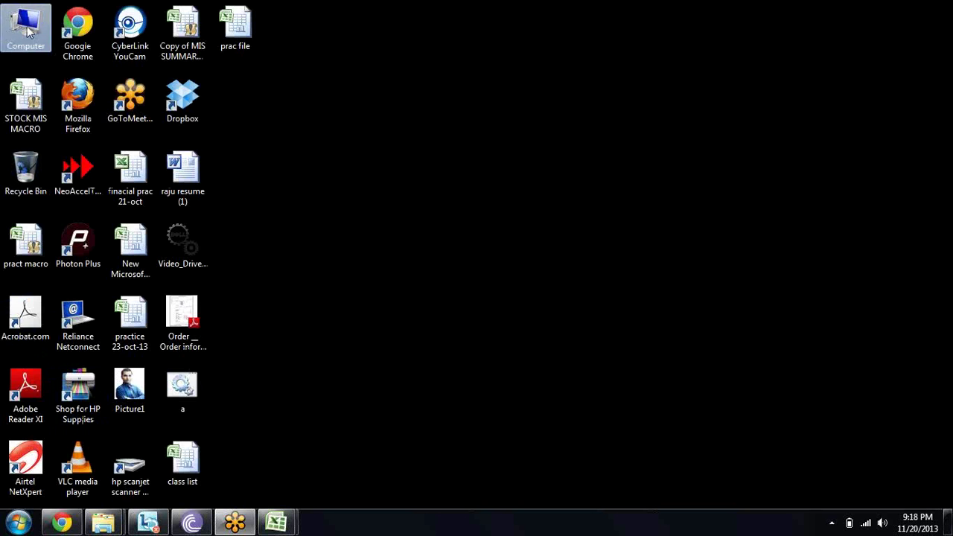
- Open Computer, browse to Desktop, and view its path in the address bar
{"action": "double_click", "coordinate": [29, 20]}
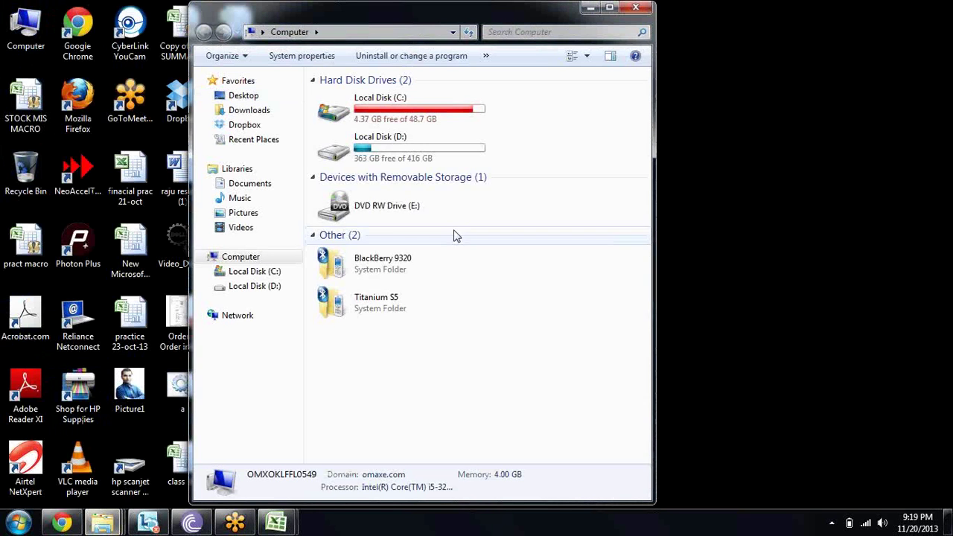
{"action": "left_click", "coordinate": [243, 96]}
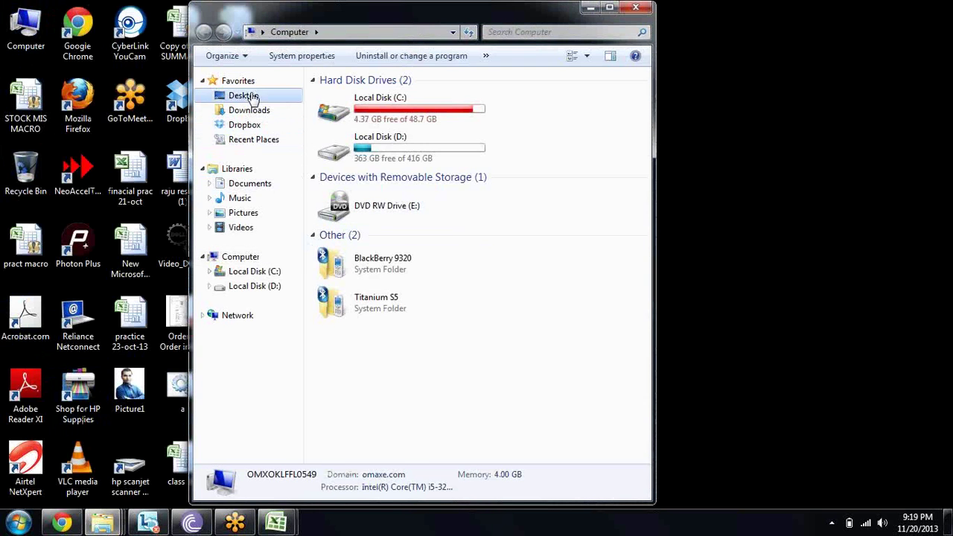
{"action": "left_click", "coordinate": [398, 32]}
{"action": "left_click", "coordinate": [398, 32]}
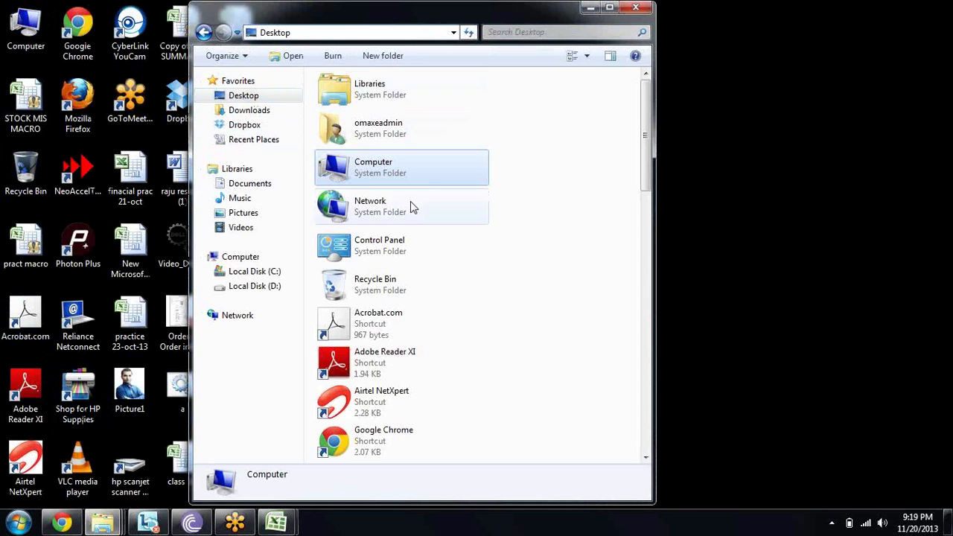
- Navigate Local Disk (C:) > Users > profile > Desktop, select the full path, and close Explorer
{"action": "double_click", "coordinate": [399, 165]}
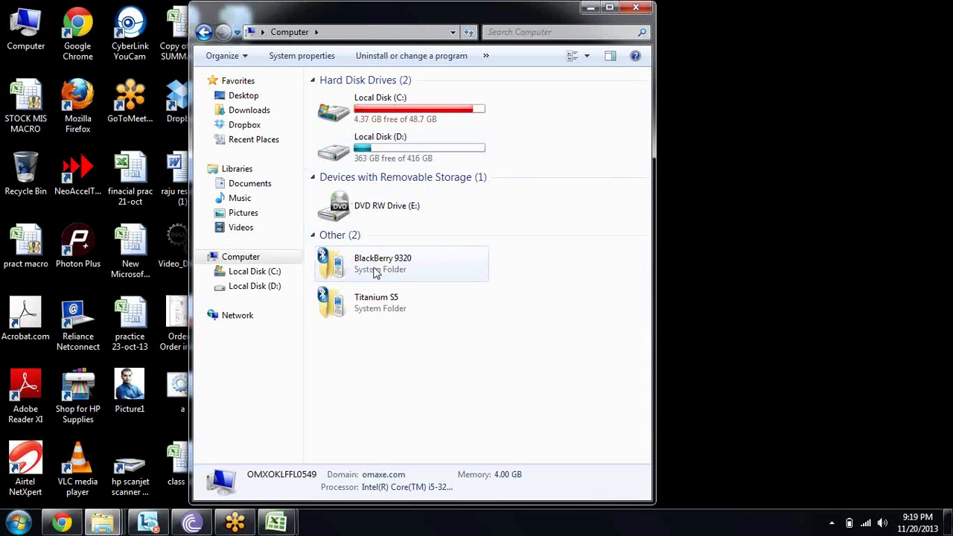
{"action": "double_click", "coordinate": [379, 121]}
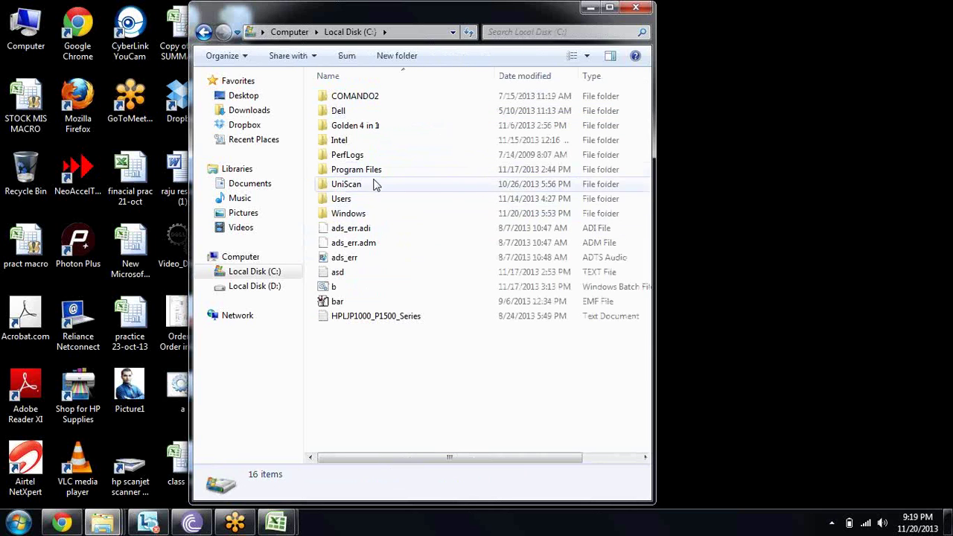
{"action": "double_click", "coordinate": [359, 201]}
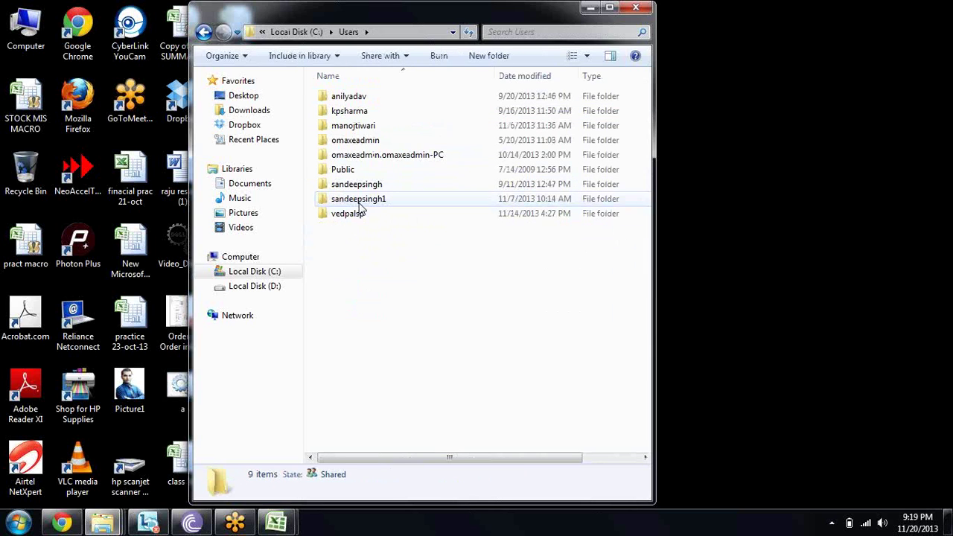
{"action": "double_click", "coordinate": [381, 156]}
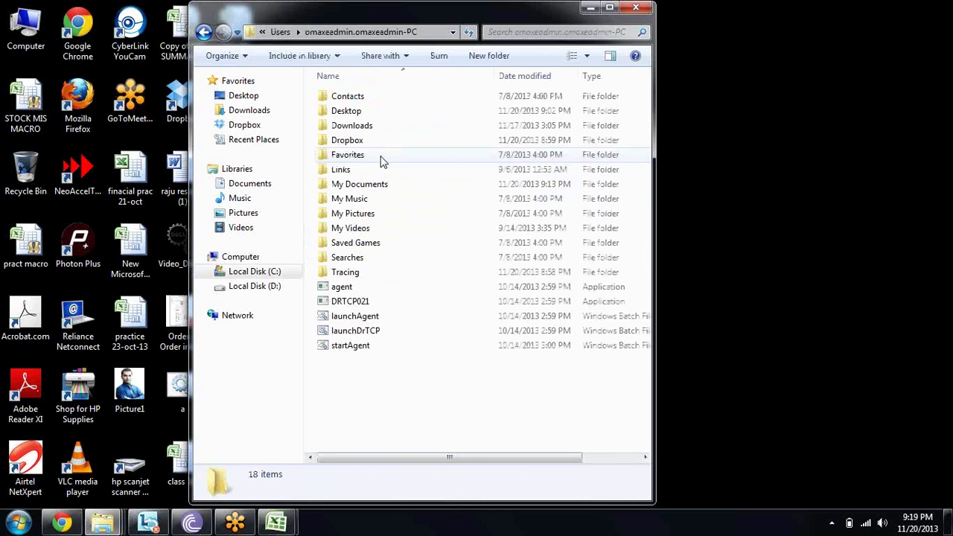
{"action": "double_click", "coordinate": [354, 113]}
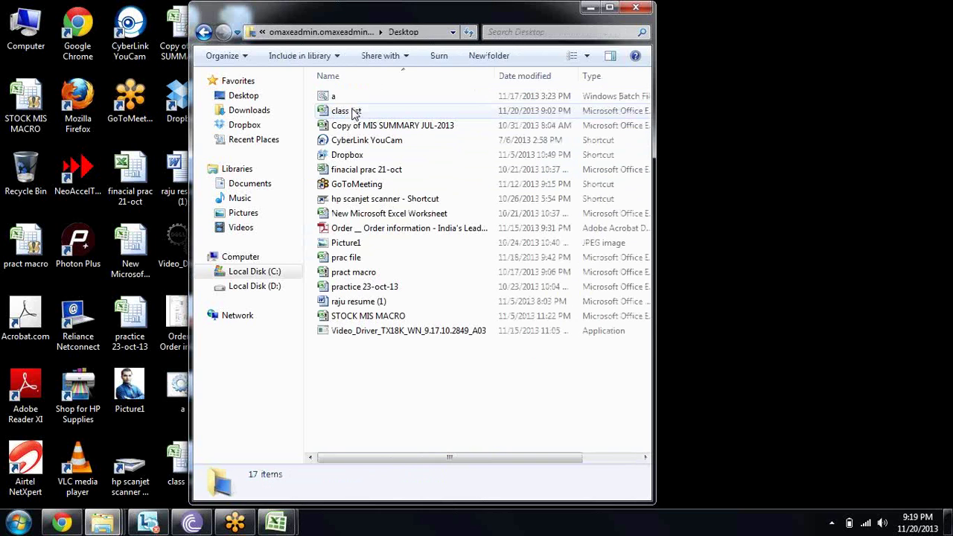
{"action": "left_click", "coordinate": [437, 30]}
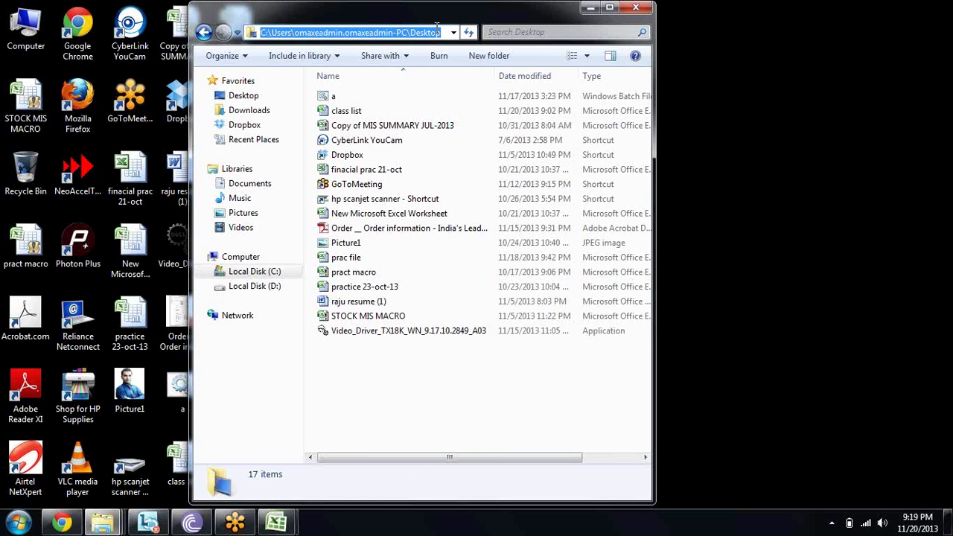
{"action": "left_click", "coordinate": [637, 11]}
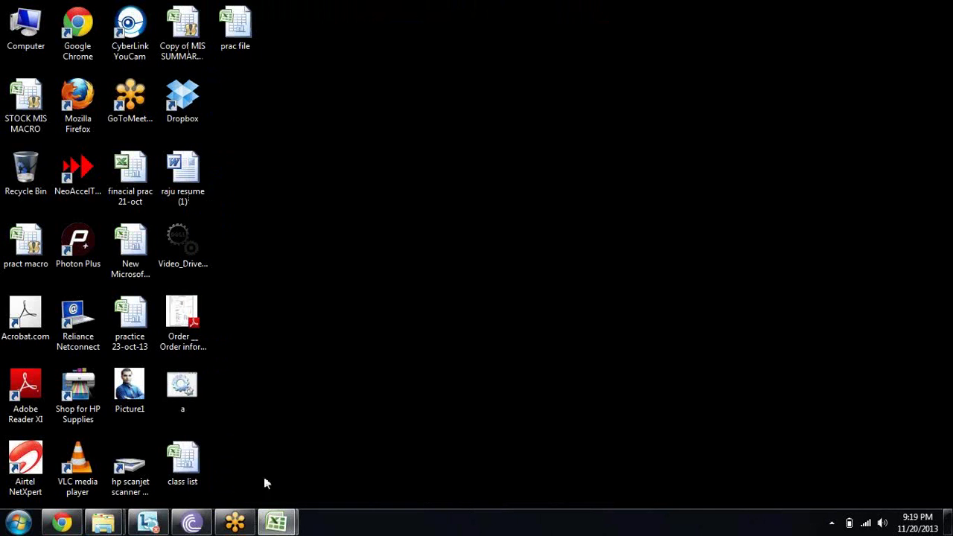
- Bring Book1 to the front after briefly switching to the class list workbook
{"action": "mouse_move", "coordinate": [277, 523]}
{"action": "left_click", "coordinate": [354, 451]}
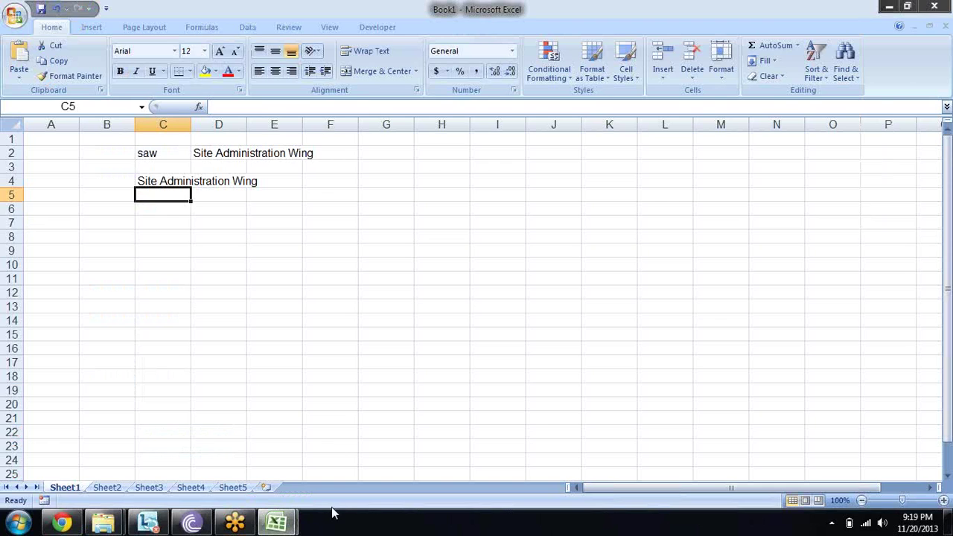
{"action": "left_click", "coordinate": [230, 449]}
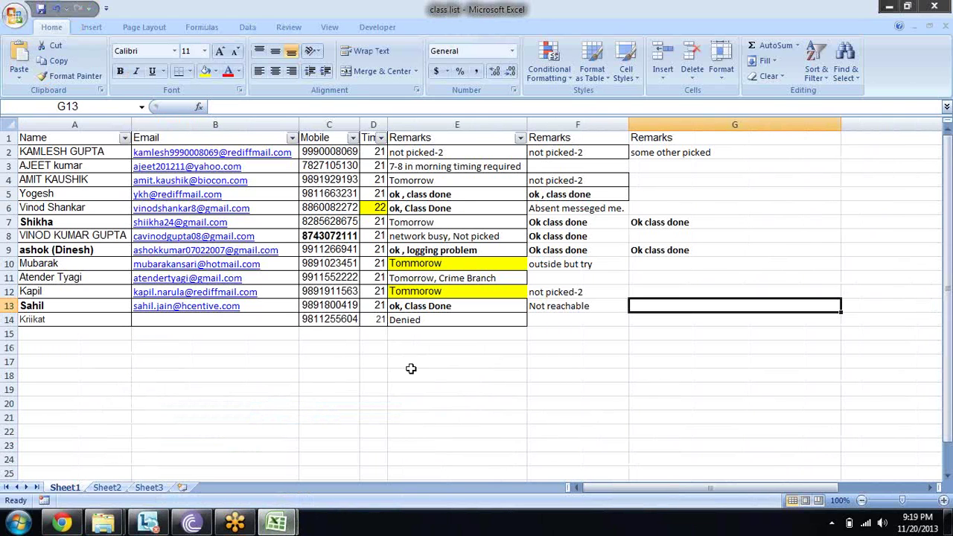
{"action": "left_click", "coordinate": [353, 457]}
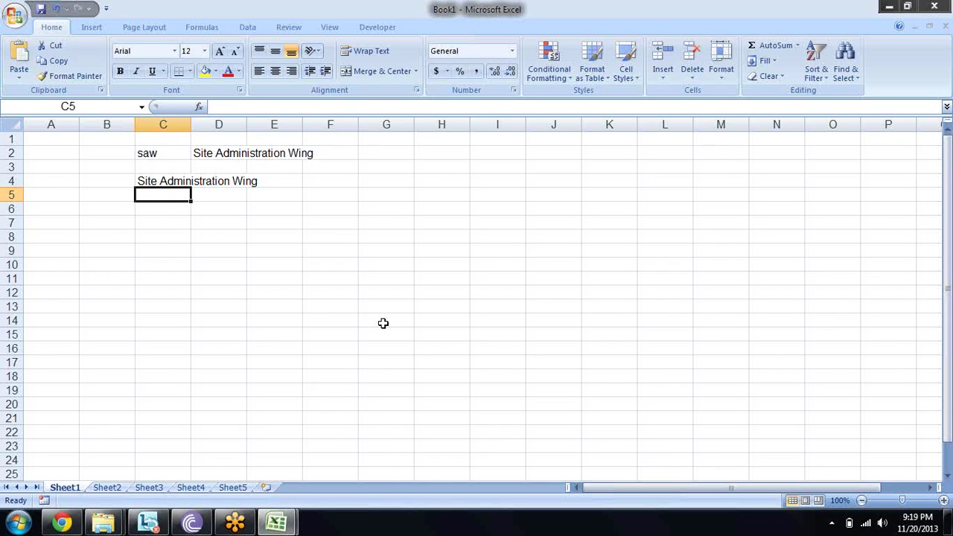
- Replace the Default file location in Save options with the pasted Desktop path
{"action": "left_click", "coordinate": [14, 15]}
{"action": "left_click", "coordinate": [205, 320]}
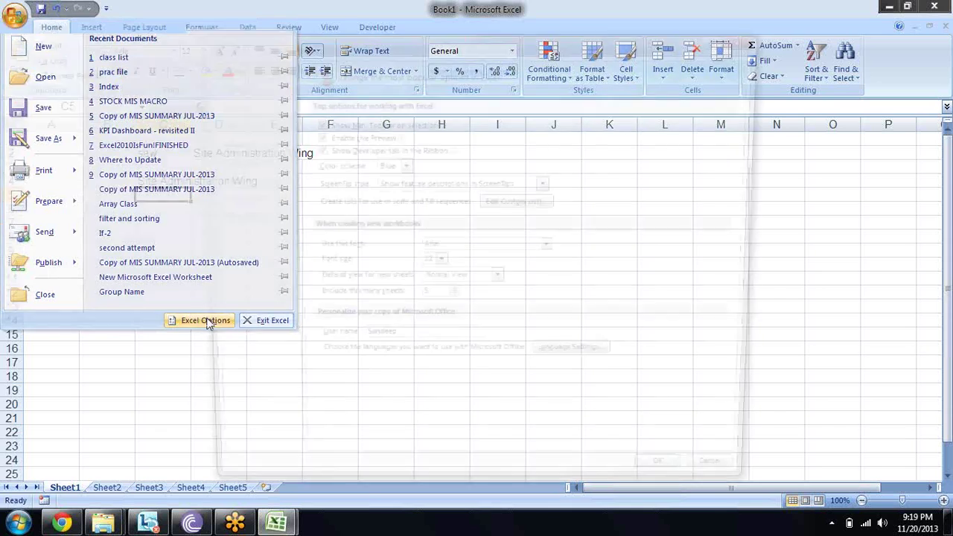
{"action": "left_click", "coordinate": [216, 122]}
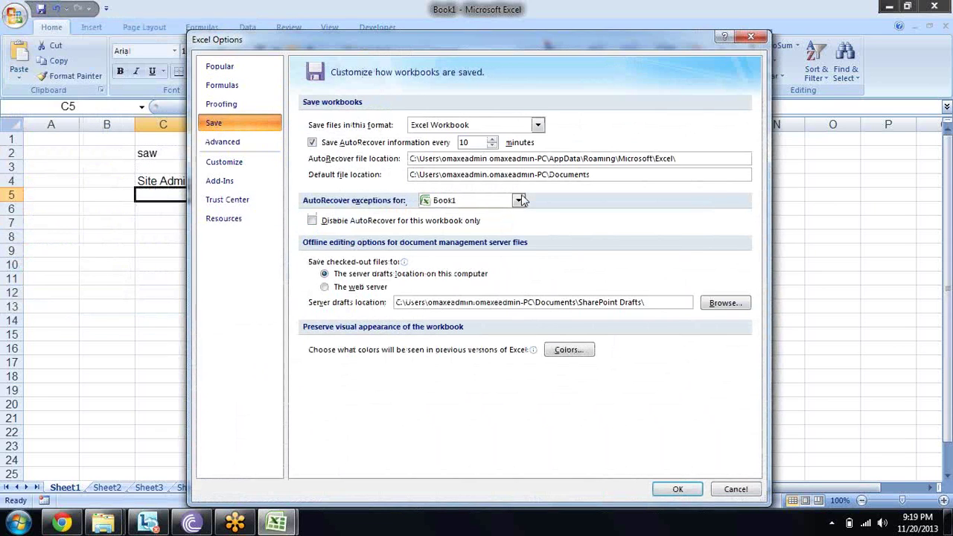
{"action": "left_click_drag", "start_coordinate": [615, 174], "coordinate": [395, 174]}
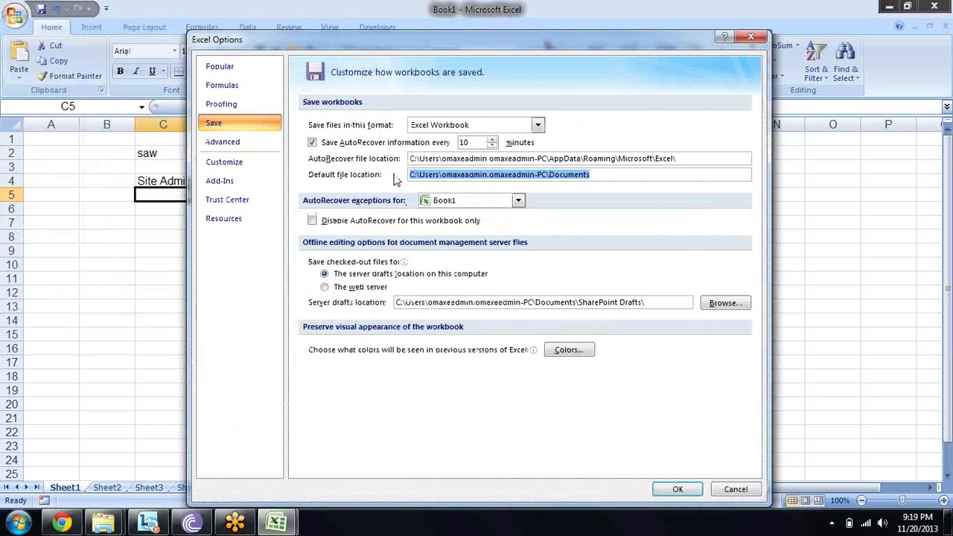
{"action": "type", "text": "C:\\Users\\omaxeadmin omaxeadmin-PC\\Desktop"}
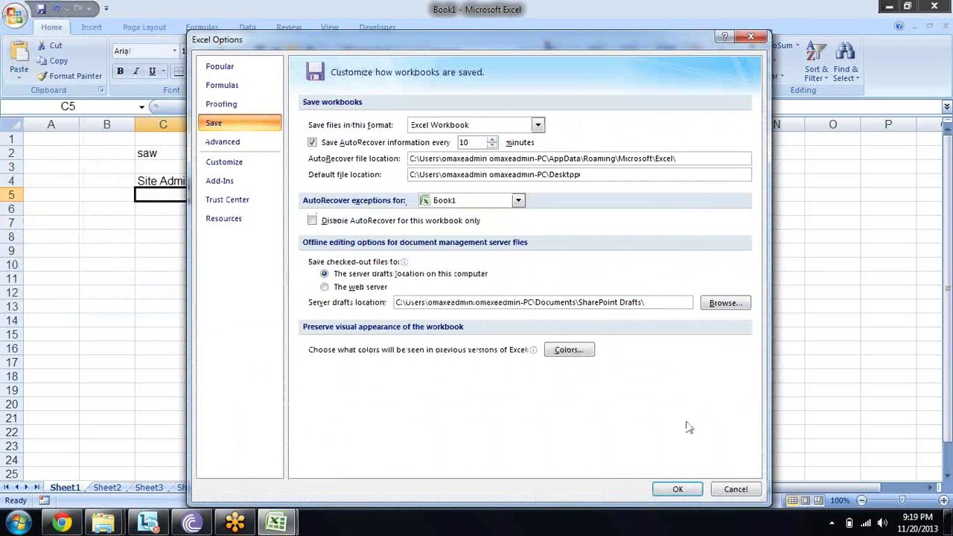
{"action": "left_click", "coordinate": [677, 489]}
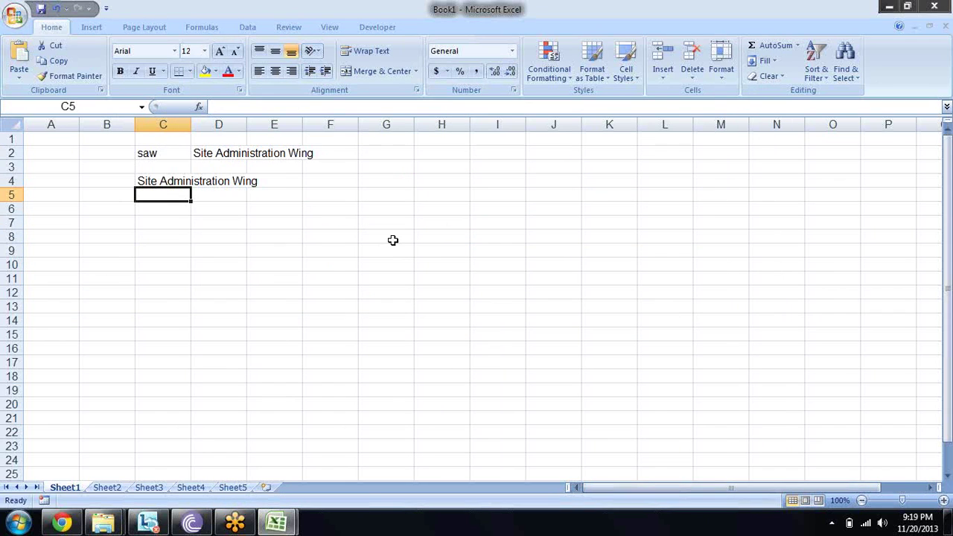
- Pick Excel 97-2003 Workbook in Save As, cancel without saving, and show the recent documents list
{"action": "key", "text": "ctrl+s"}
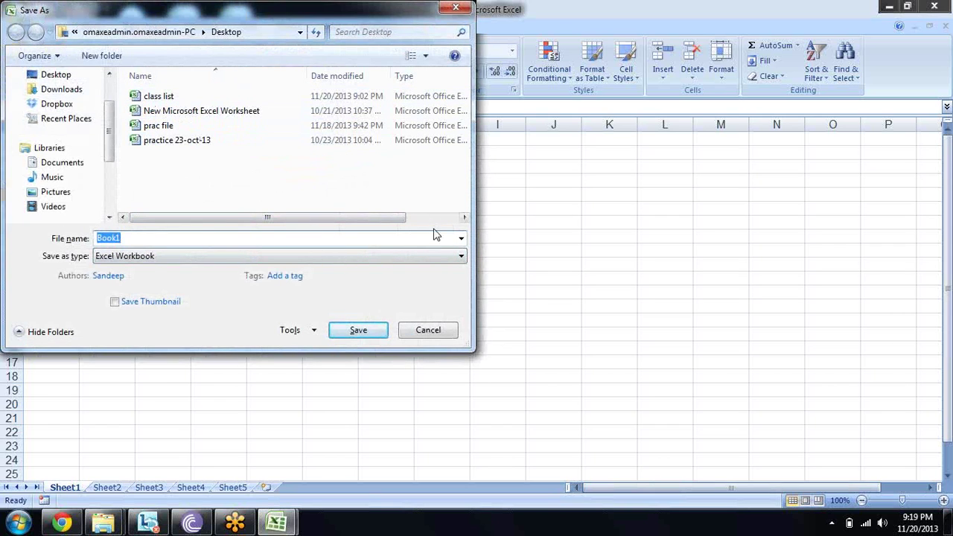
{"action": "left_click", "coordinate": [341, 257]}
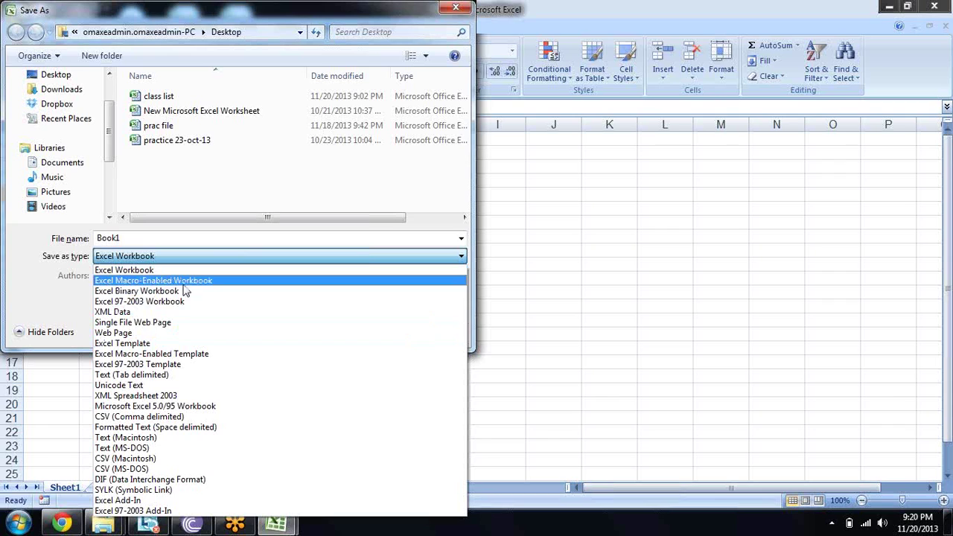
{"action": "key", "text": "Up"}
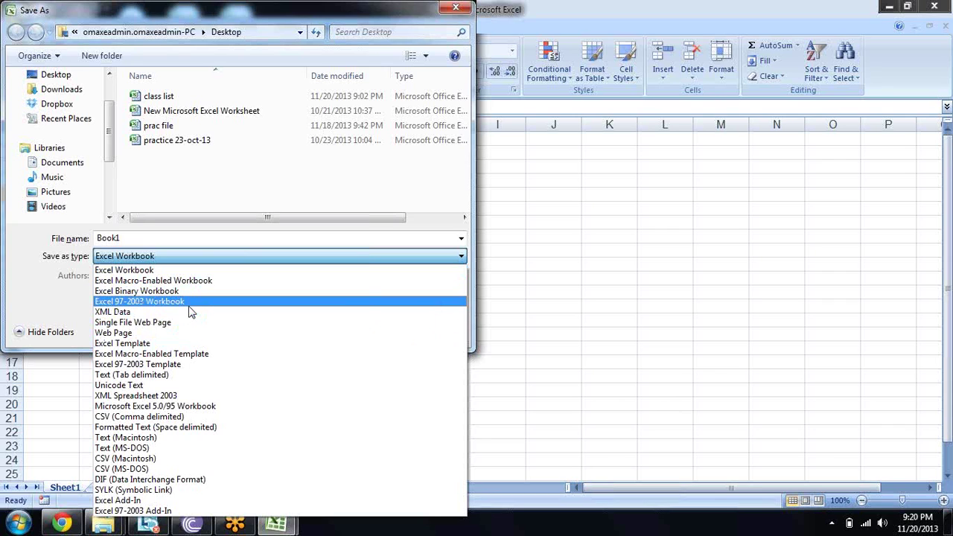
{"action": "left_click", "coordinate": [196, 303]}
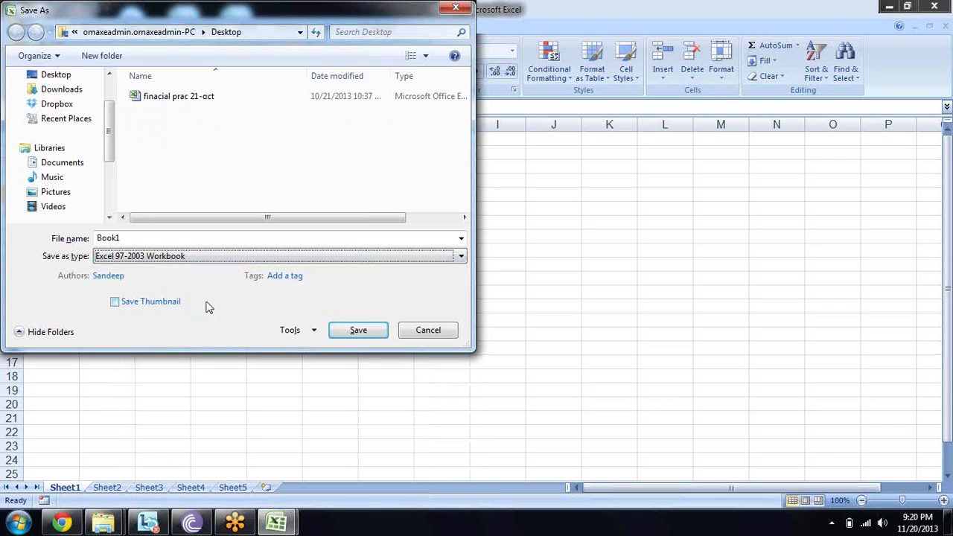
{"action": "left_click", "coordinate": [439, 330]}
{"action": "left_click", "coordinate": [9, 21]}
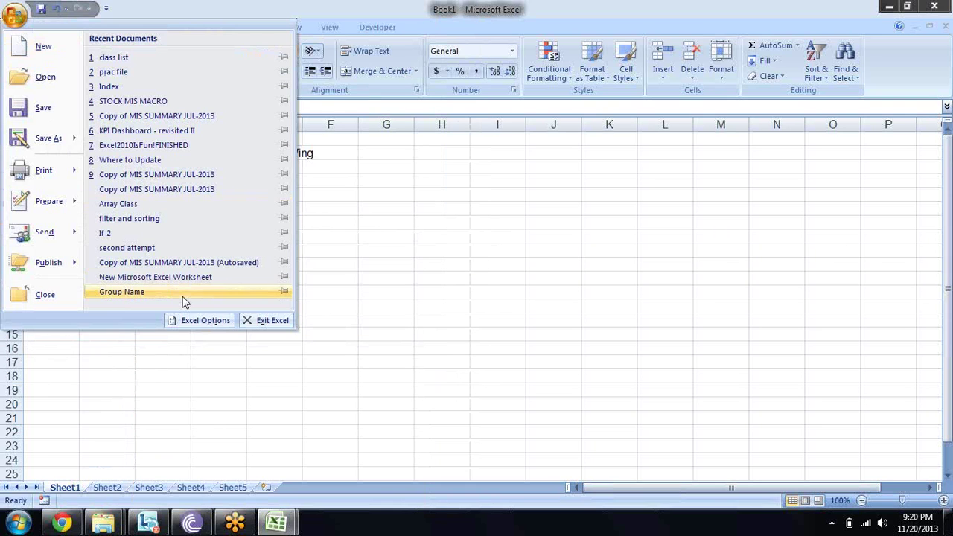
- Set 'Save files in this format' to Excel 97-2003 Workbook in the Save options
{"action": "left_click", "coordinate": [186, 322]}
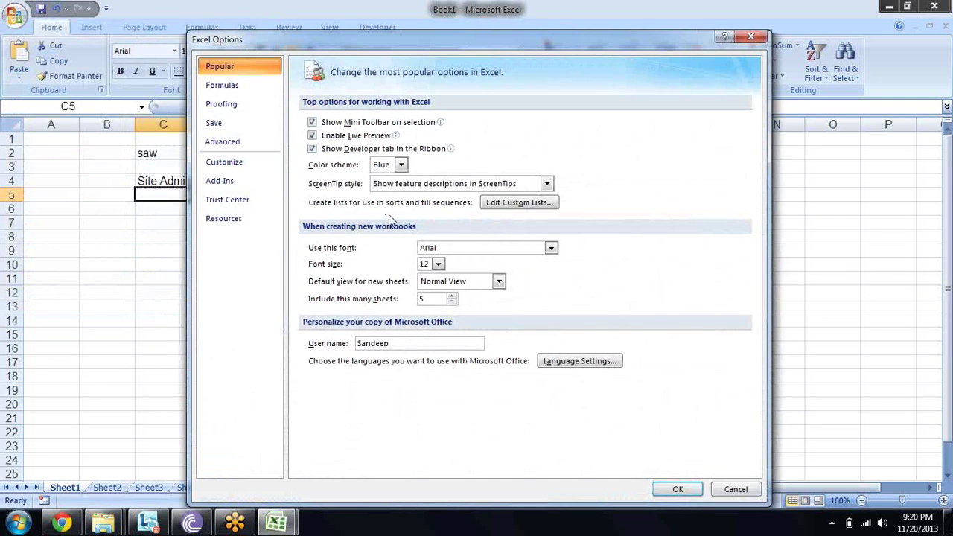
{"action": "left_click", "coordinate": [239, 123]}
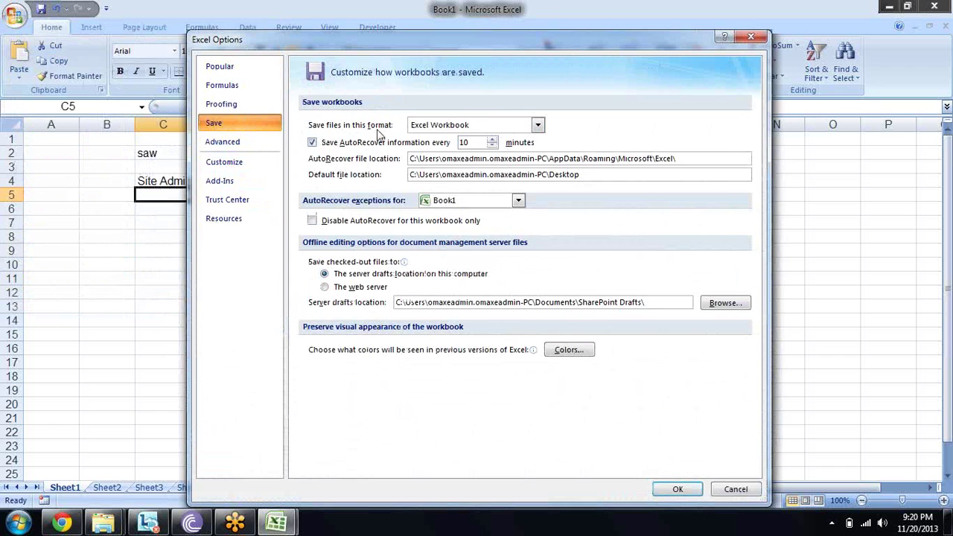
{"action": "left_click", "coordinate": [538, 125]}
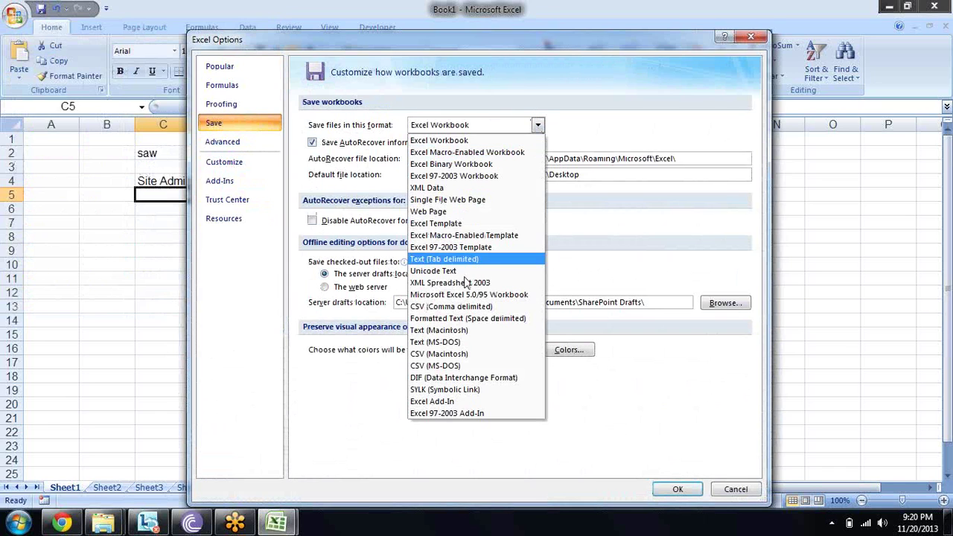
{"action": "left_click", "coordinate": [468, 177]}
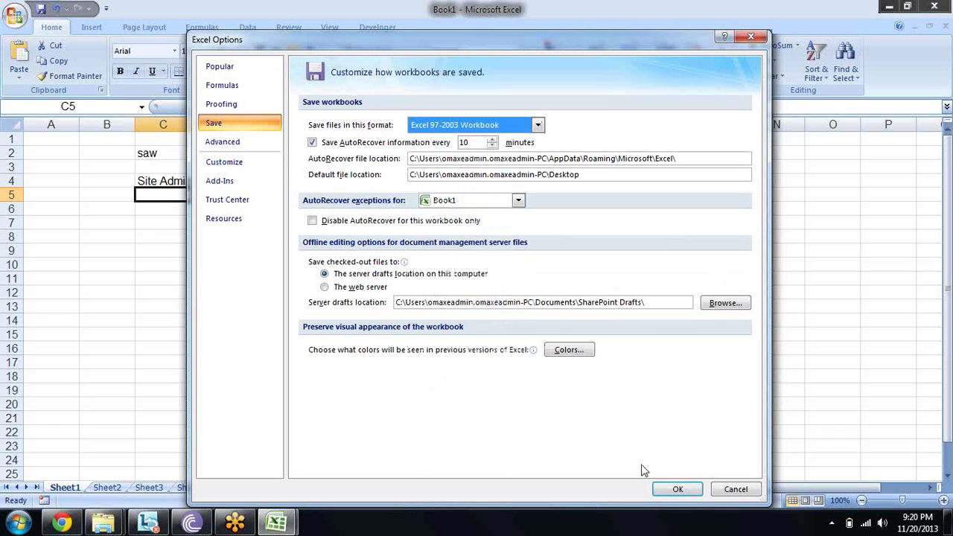
{"action": "left_click", "coordinate": [676, 492]}
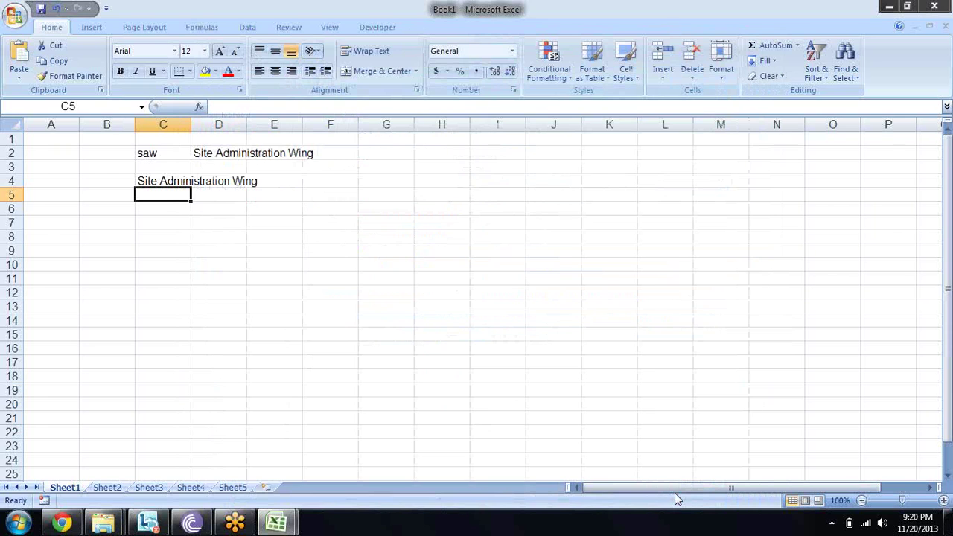
{"action": "key", "text": "ctrl+s"}
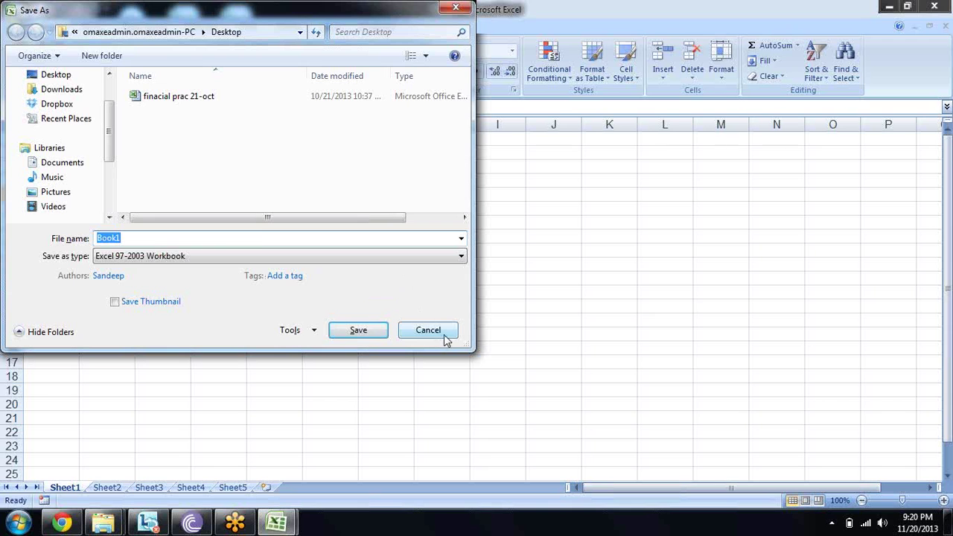
{"action": "left_click", "coordinate": [408, 331]}
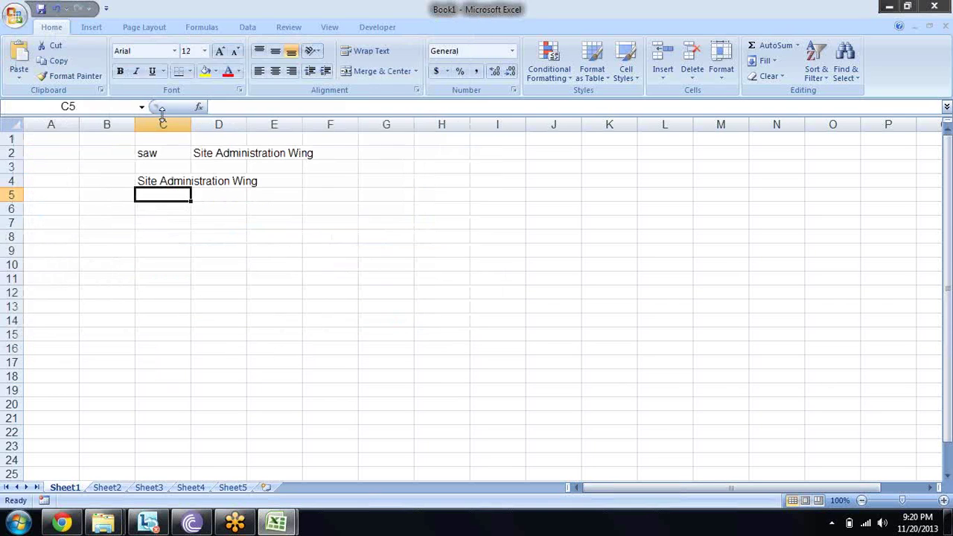
{"action": "left_click", "coordinate": [15, 15]}
{"action": "left_click", "coordinate": [191, 322]}
{"action": "left_click", "coordinate": [246, 125]}
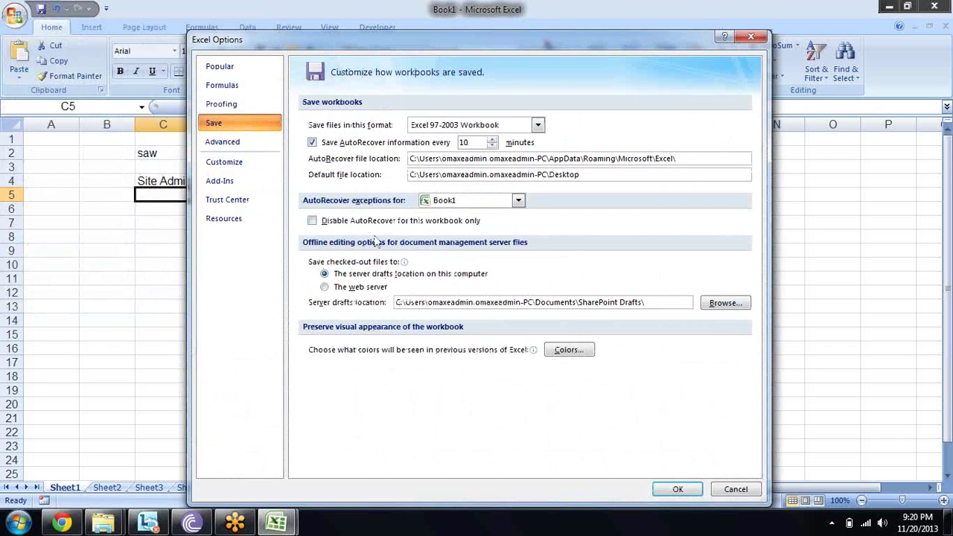
{"action": "left_click", "coordinate": [477, 142]}
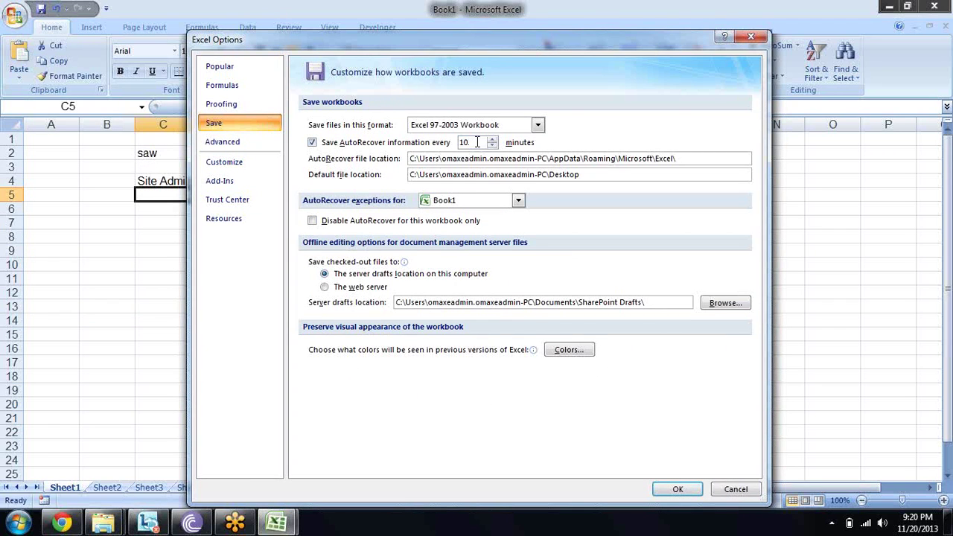
{"action": "double_click", "coordinate": [477, 143]}
{"action": "mouse_move", "coordinate": [427, 159]}
{"action": "left_mouse_down"}
{"action": "mouse_move", "coordinate": [579, 174]}
{"action": "mouse_move", "coordinate": [672, 164]}
{"action": "left_mouse_up"}
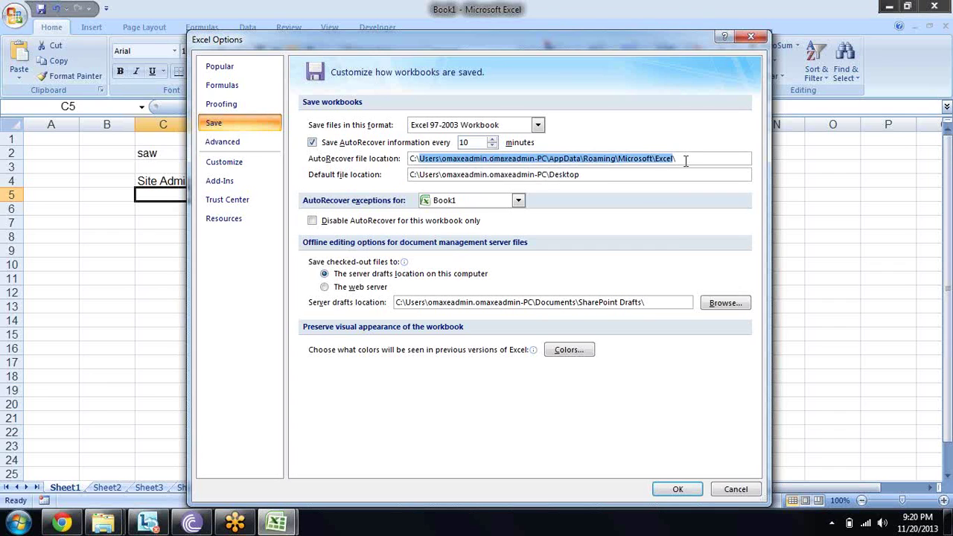
{"action": "left_click", "coordinate": [685, 161]}
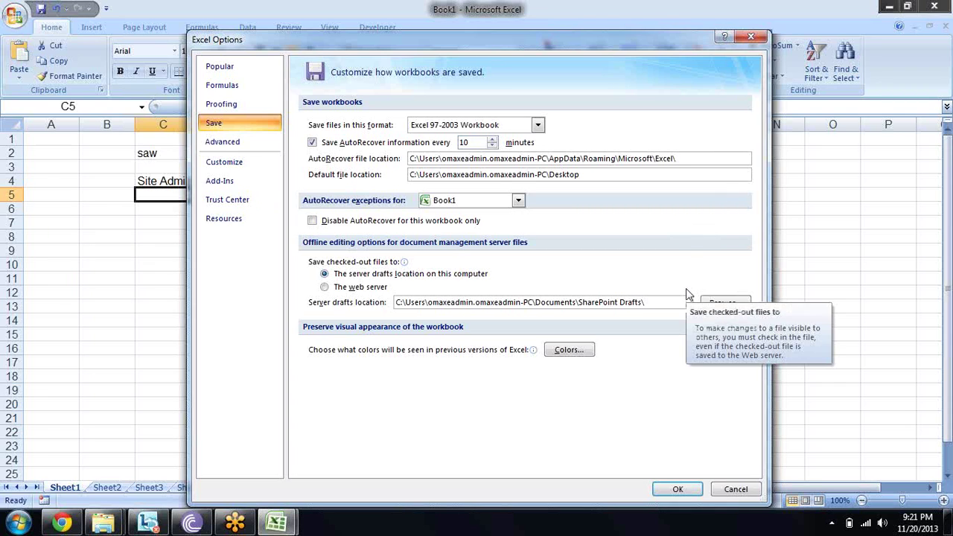
{"action": "left_click", "coordinate": [752, 37]}
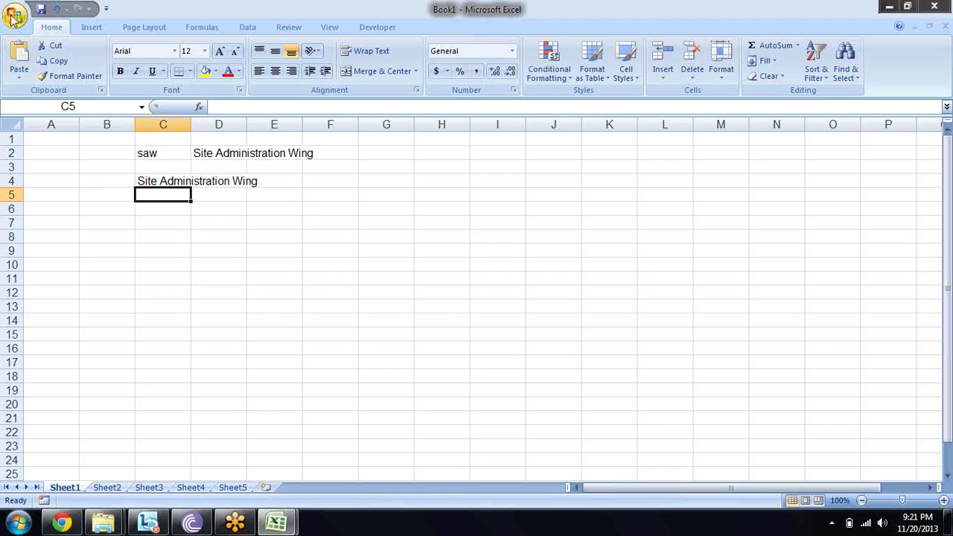
- Review the Save page's AutoRecover setting and the Advanced editing options in Excel Options
{"action": "left_click", "coordinate": [12, 19]}
{"action": "left_click", "coordinate": [205, 321]}
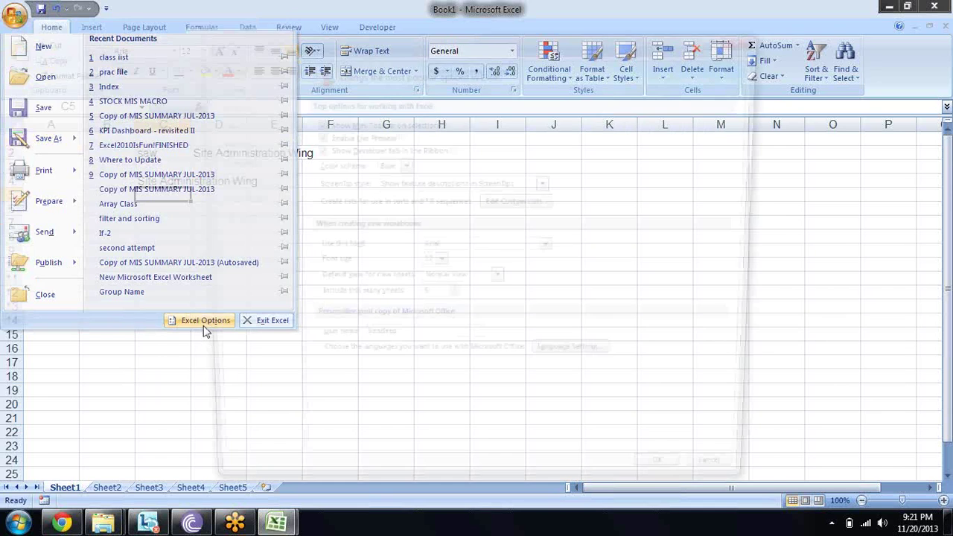
{"action": "left_click", "coordinate": [260, 125]}
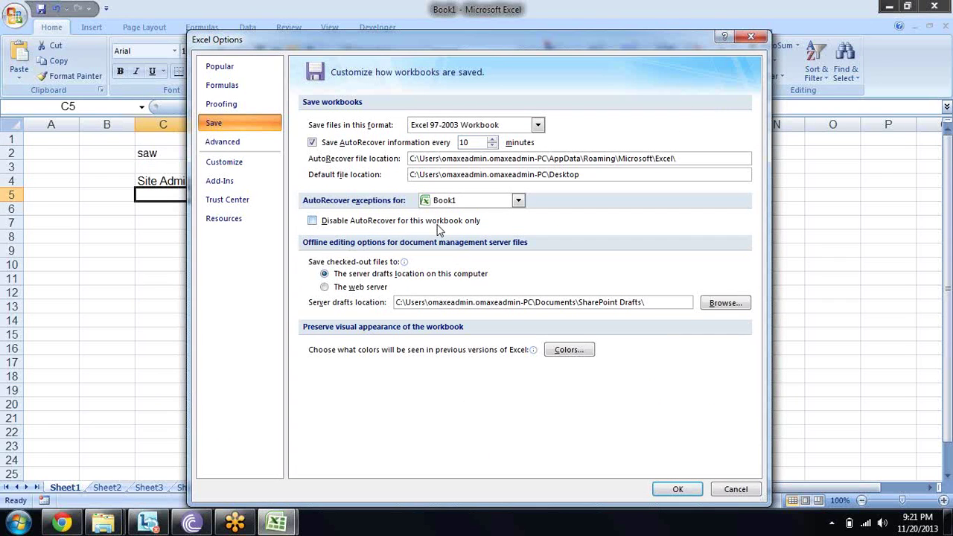
{"action": "left_click", "coordinate": [313, 223]}
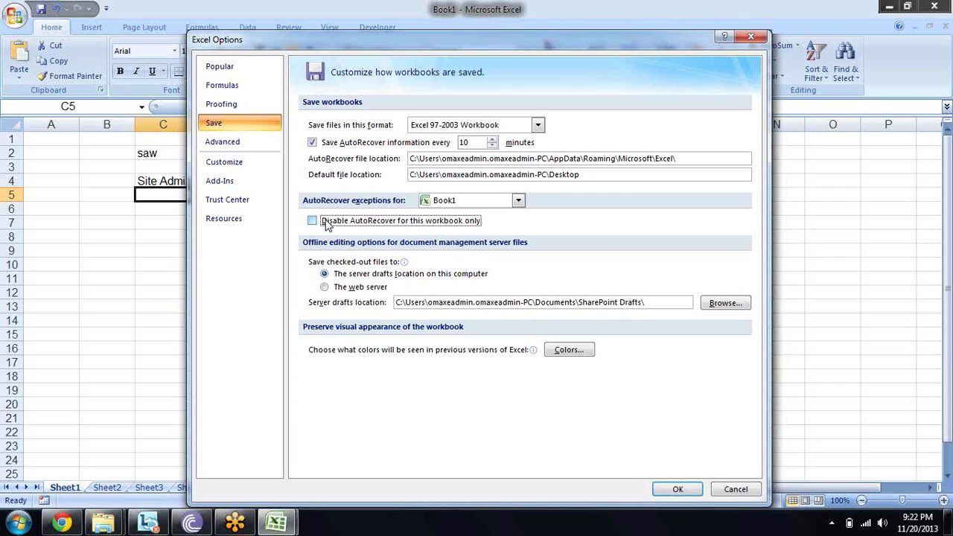
{"action": "left_click", "coordinate": [268, 144]}
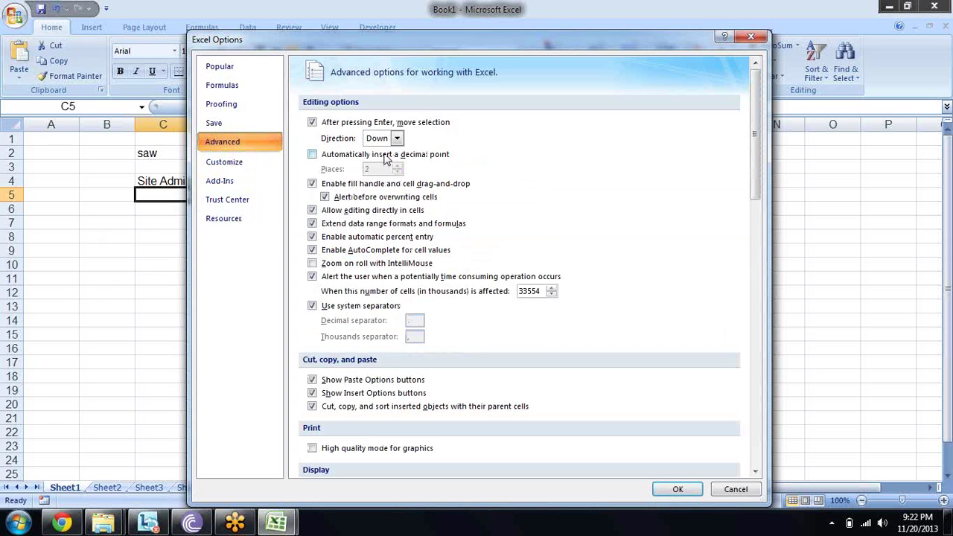
- Close the options and move the active cell up and down column C
{"action": "key", "text": "Return"}
{"action": "key", "text": "Return"}
{"action": "key", "text": "Return"}
{"action": "key", "text": "Return"}
{"action": "key", "text": "Return"}
{"action": "key", "text": "Down"}
{"action": "key", "text": "Up"}
{"action": "key", "text": "Up"}
{"action": "key", "text": "Up"}
{"action": "key", "text": "Down"}
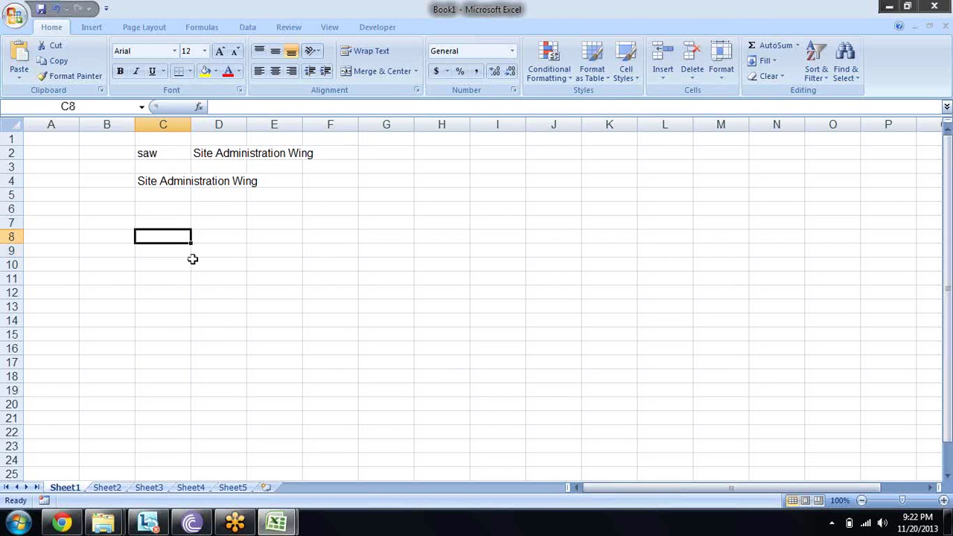
{"action": "key", "text": "Down"}
{"action": "key", "text": "Down"}
{"action": "key", "text": "Down"}
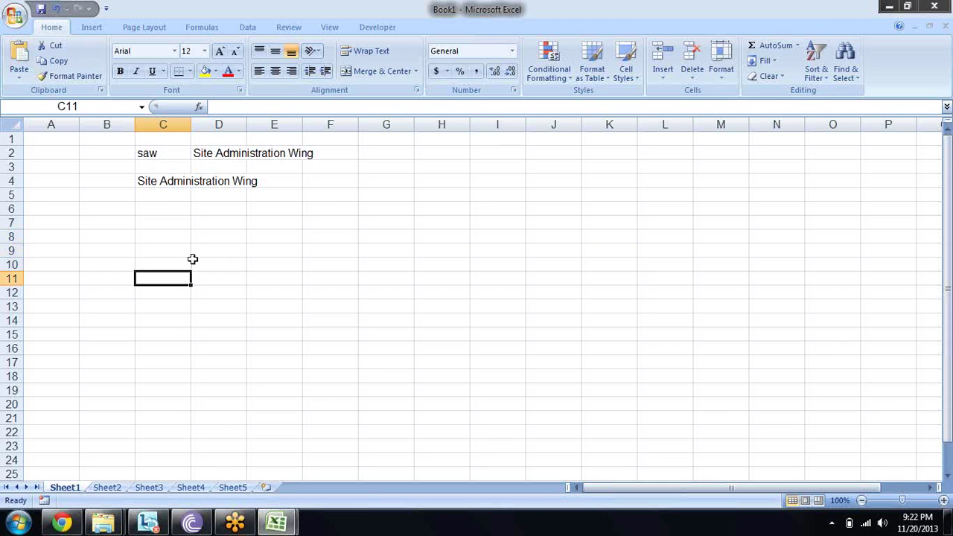
- Keep the after-Enter direction as Down and disable the fill handle and cell drag-and-drop
{"action": "left_click", "coordinate": [15, 14]}
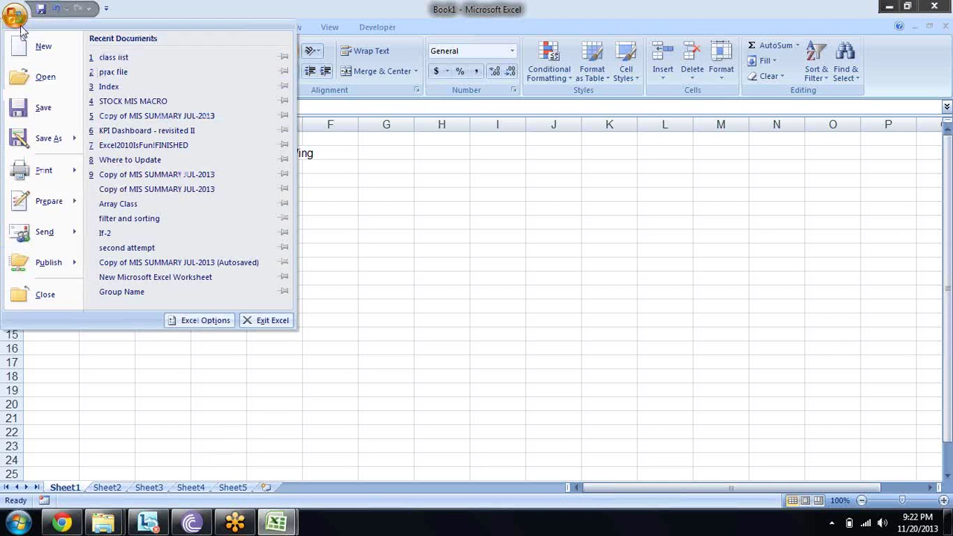
{"action": "left_click", "coordinate": [207, 320]}
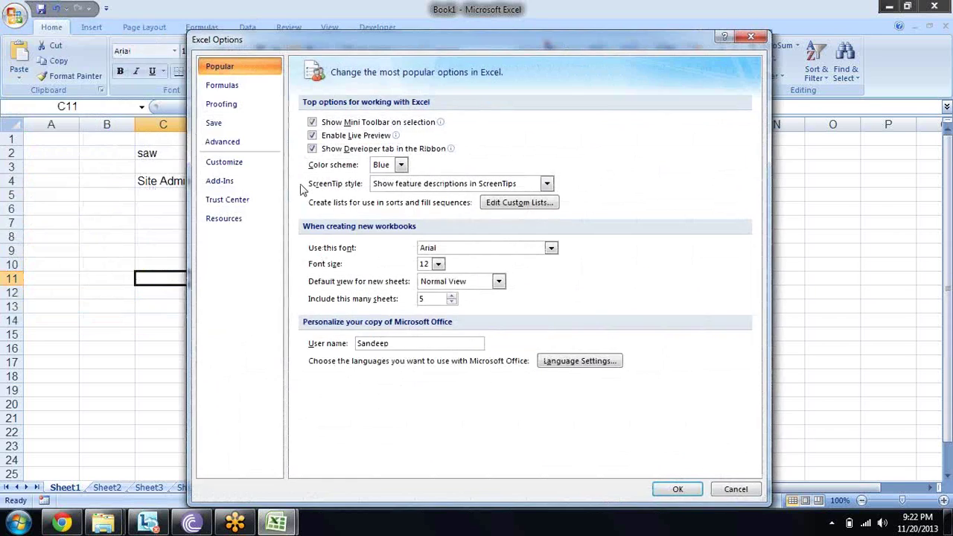
{"action": "left_click", "coordinate": [236, 147]}
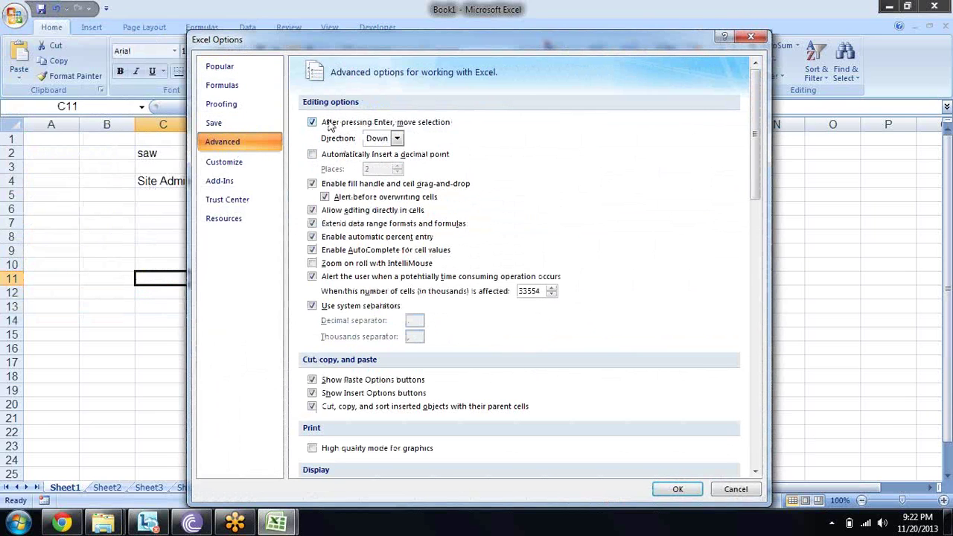
{"action": "left_click", "coordinate": [398, 138]}
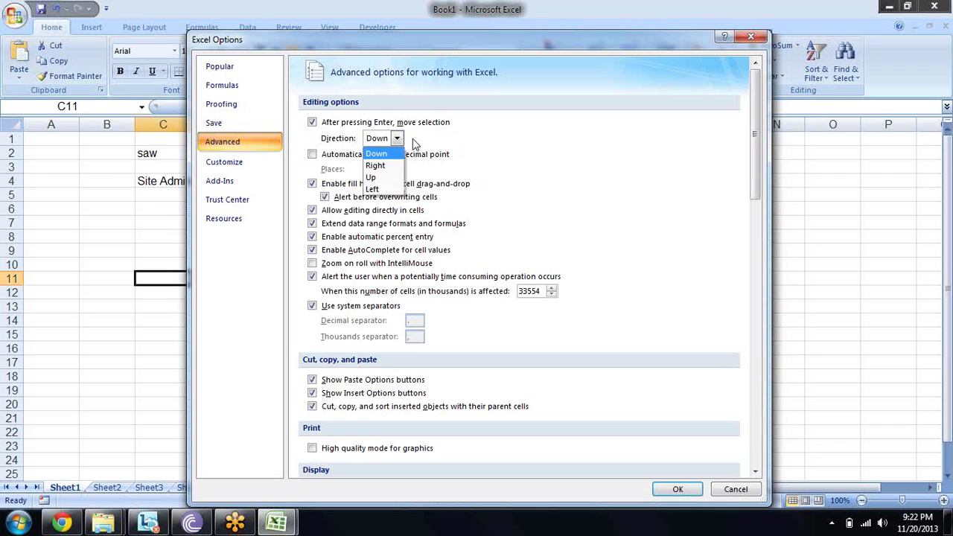
{"action": "left_click", "coordinate": [479, 157]}
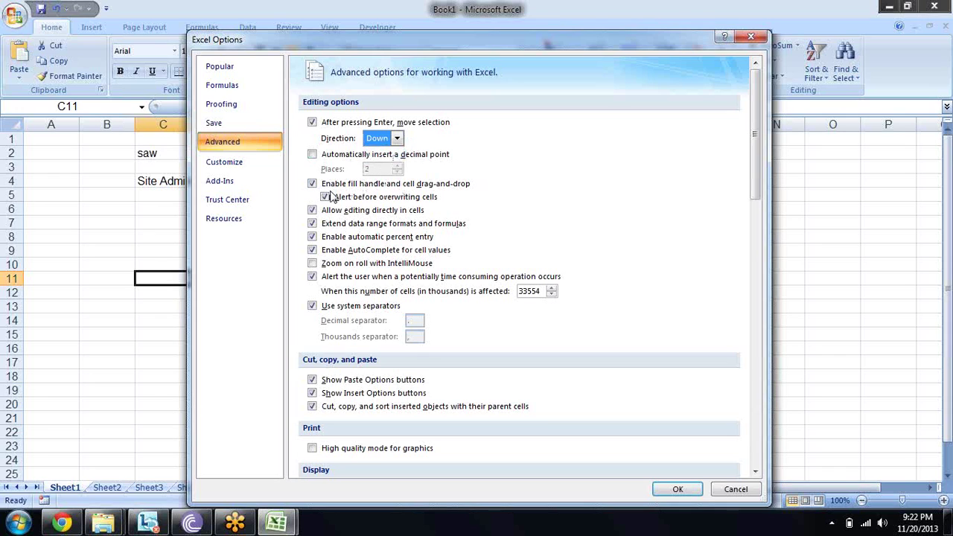
{"action": "left_click", "coordinate": [312, 185]}
{"action": "left_click", "coordinate": [676, 489]}
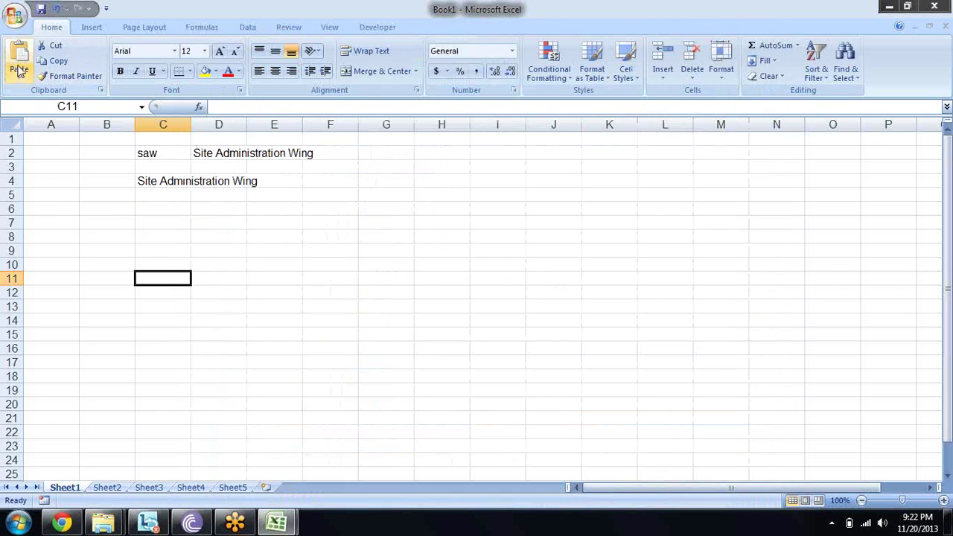
{"action": "left_click", "coordinate": [15, 15]}
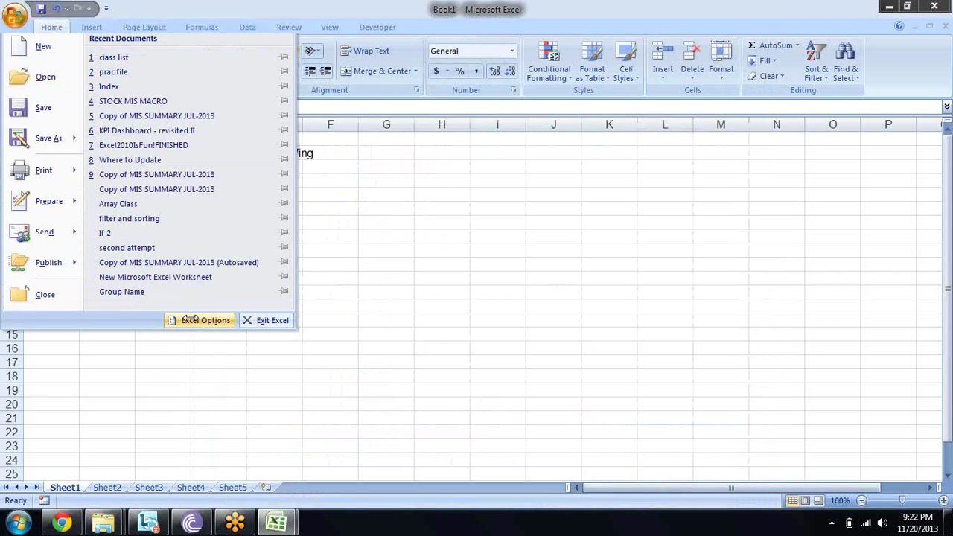
- Turn the fill handle and cell drag-and-drop back on in Advanced options
{"action": "left_click", "coordinate": [195, 320]}
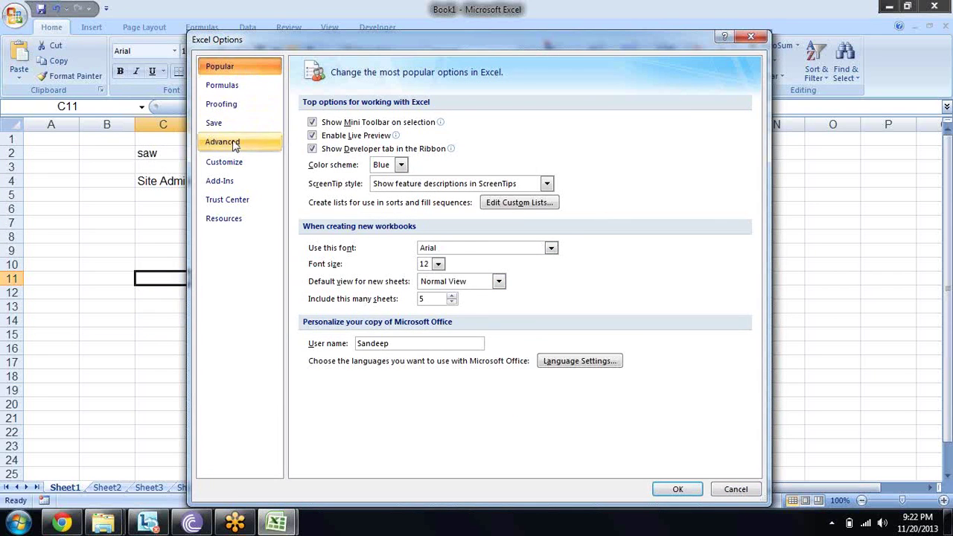
{"action": "left_click", "coordinate": [233, 143]}
{"action": "left_click", "coordinate": [331, 184]}
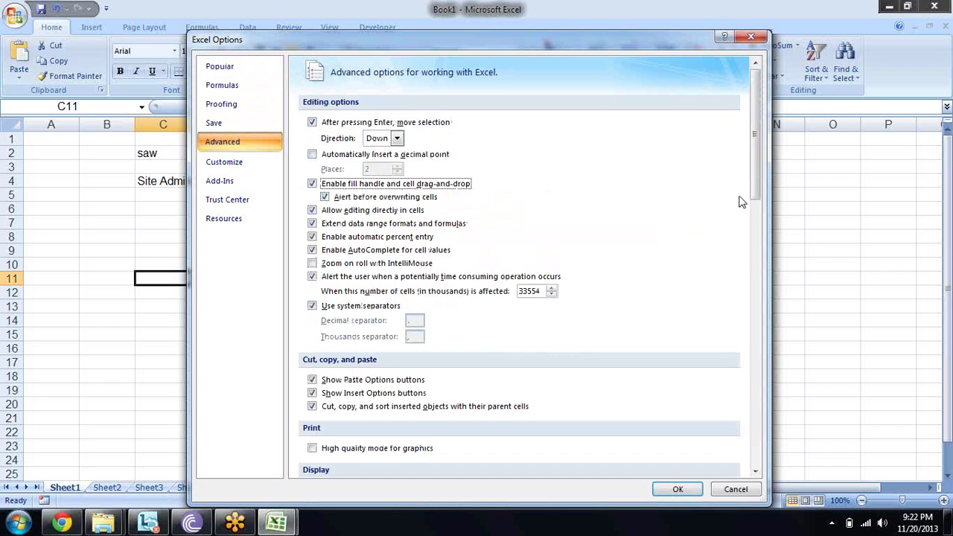
- Set the sheet's Gridline color to Red and apply it
{"action": "left_click_drag", "start_coordinate": [752, 146], "coordinate": [742, 278]}
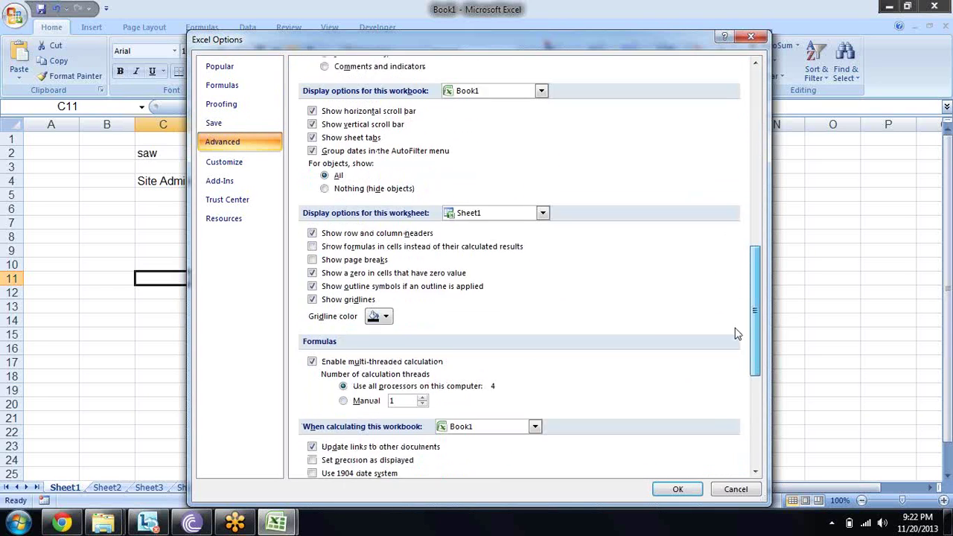
{"action": "left_click_drag", "start_coordinate": [742, 281], "coordinate": [740, 332]}
{"action": "left_click", "coordinate": [386, 302]}
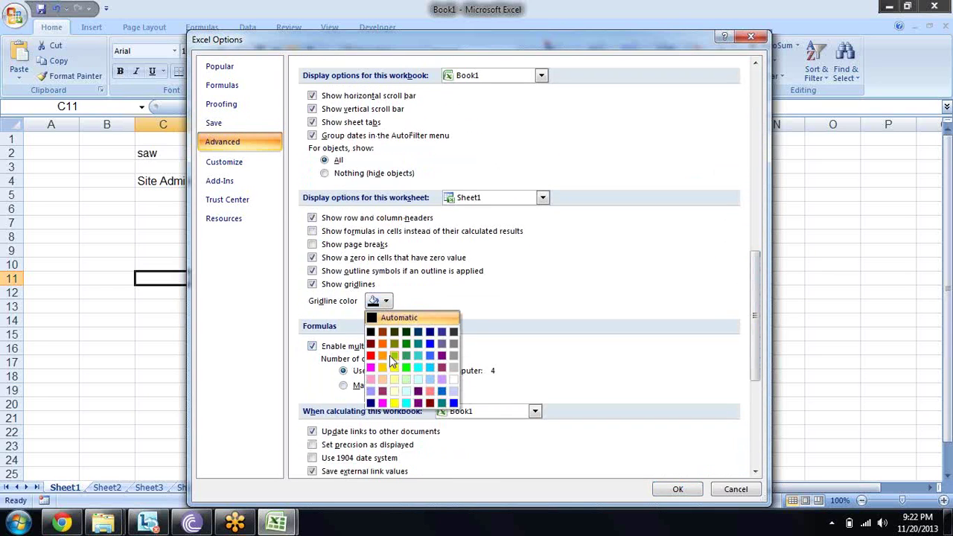
{"action": "left_click", "coordinate": [370, 355]}
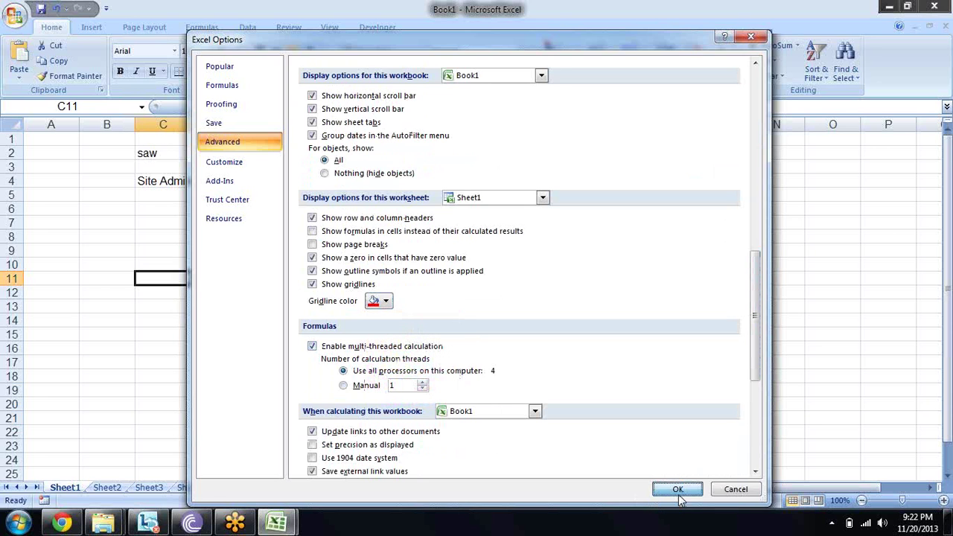
{"action": "left_click", "coordinate": [677, 489]}
{"action": "left_click", "coordinate": [15, 15]}
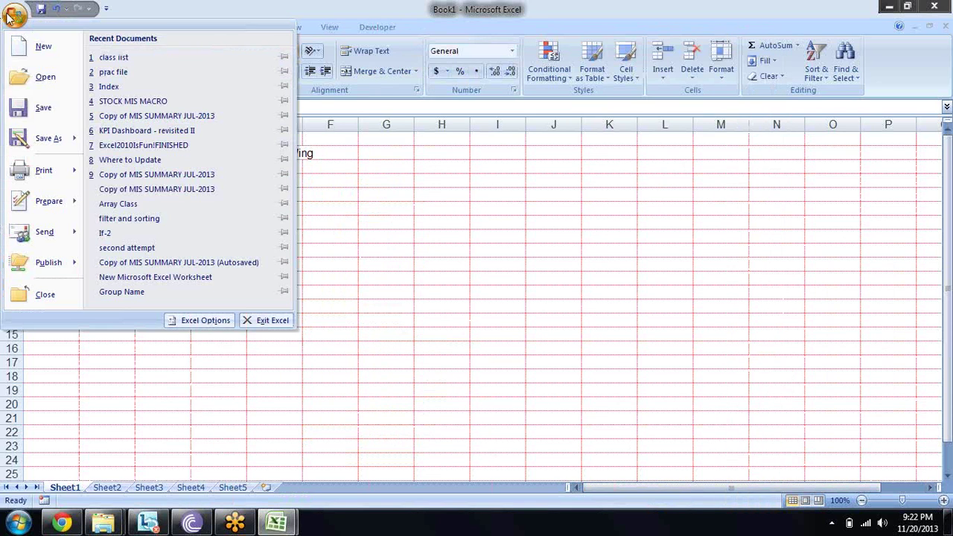
- Scroll through the Advanced display, calculation and general settings, then move to Customize
{"action": "left_click", "coordinate": [221, 320]}
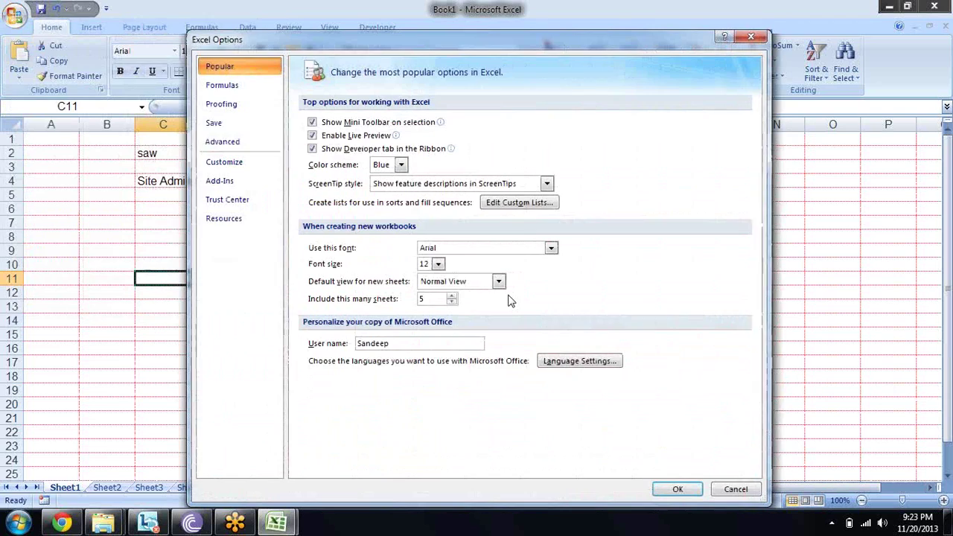
{"action": "left_click", "coordinate": [233, 141]}
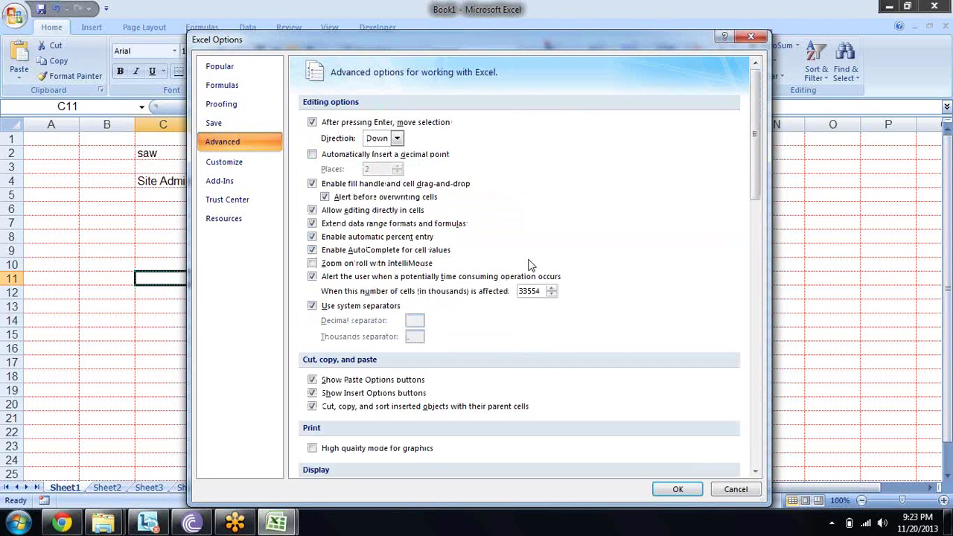
{"action": "left_click_drag", "start_coordinate": [755, 140], "coordinate": [775, 422]}
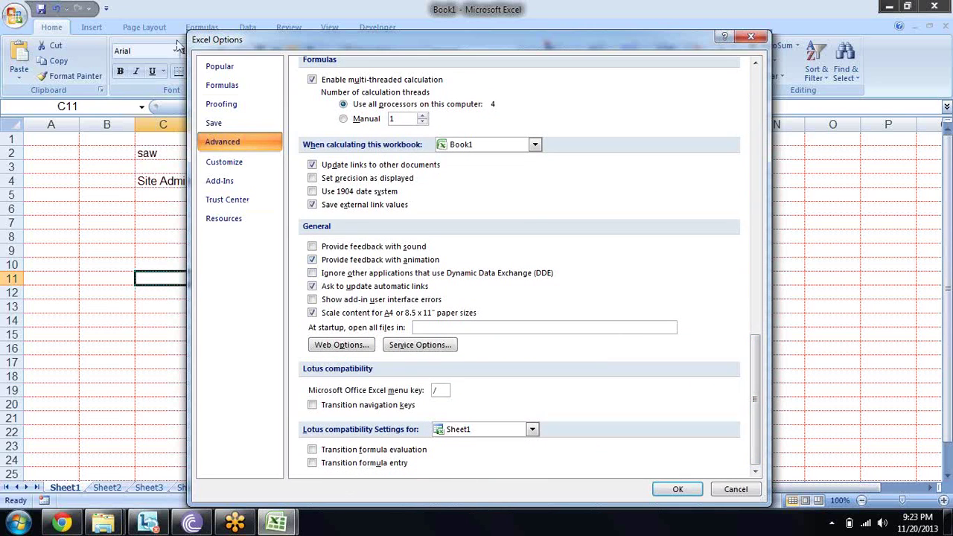
{"action": "left_click", "coordinate": [228, 169]}
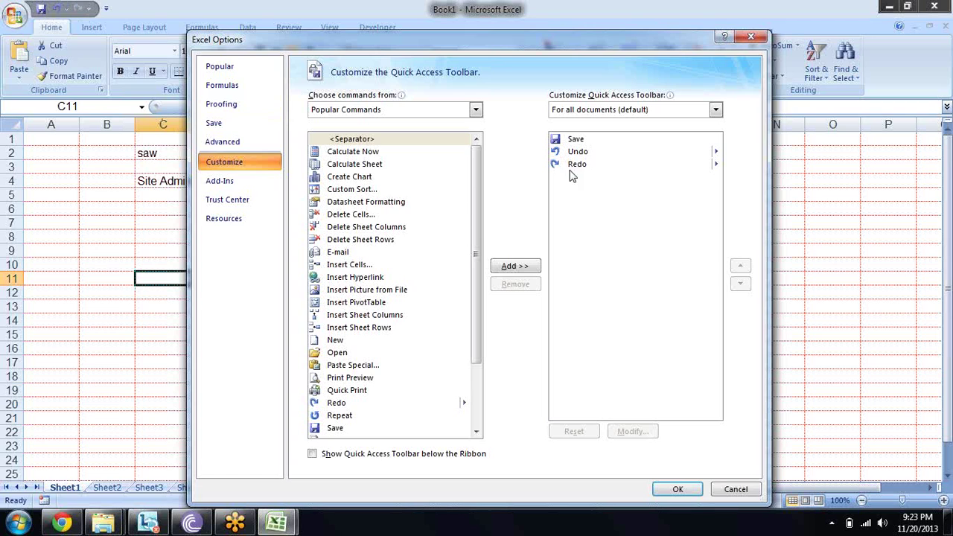
- Add the New command to the Quick Access Toolbar beside Save, Undo and Redo
{"action": "left_click", "coordinate": [401, 203]}
{"action": "left_click_drag", "start_coordinate": [481, 219], "coordinate": [485, 323]}
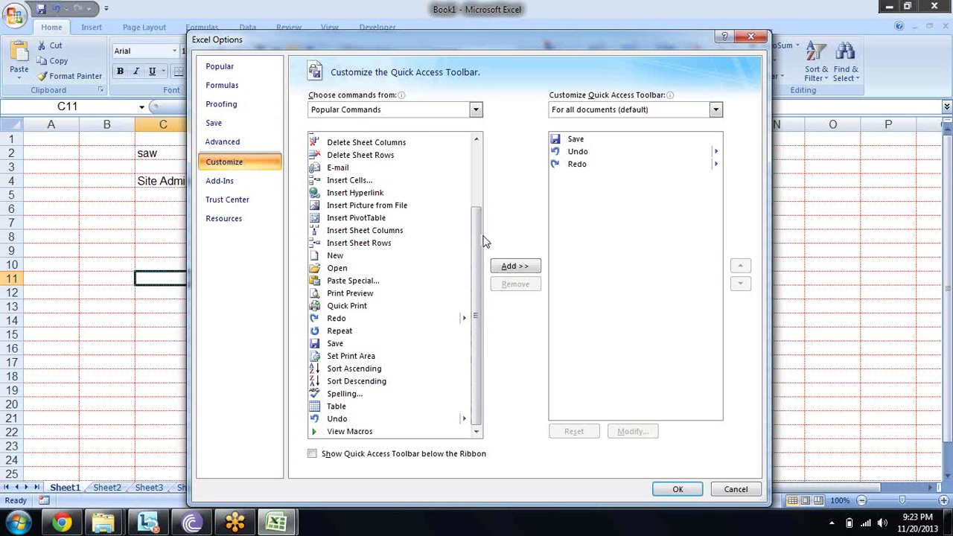
{"action": "left_click_drag", "start_coordinate": [480, 233], "coordinate": [481, 162]}
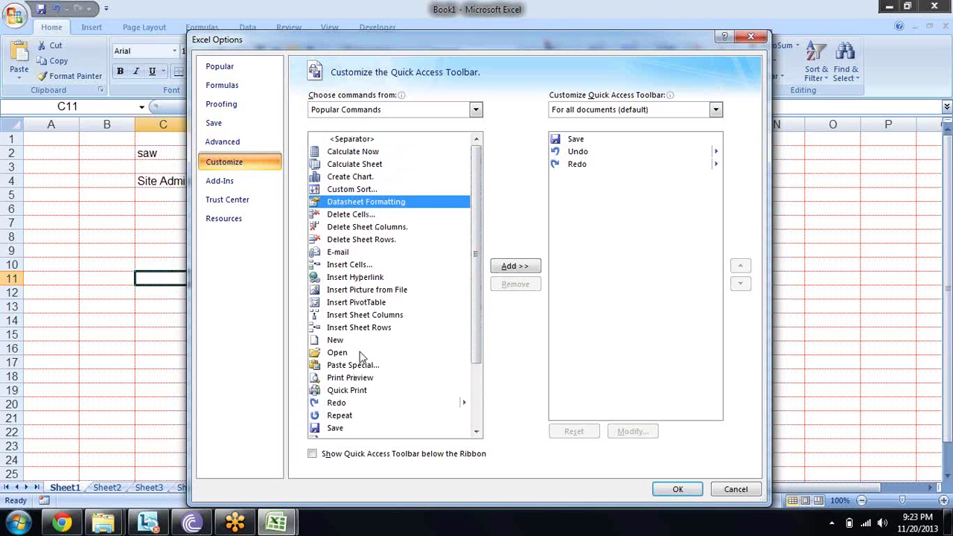
{"action": "left_click", "coordinate": [340, 330]}
{"action": "left_click", "coordinate": [344, 341]}
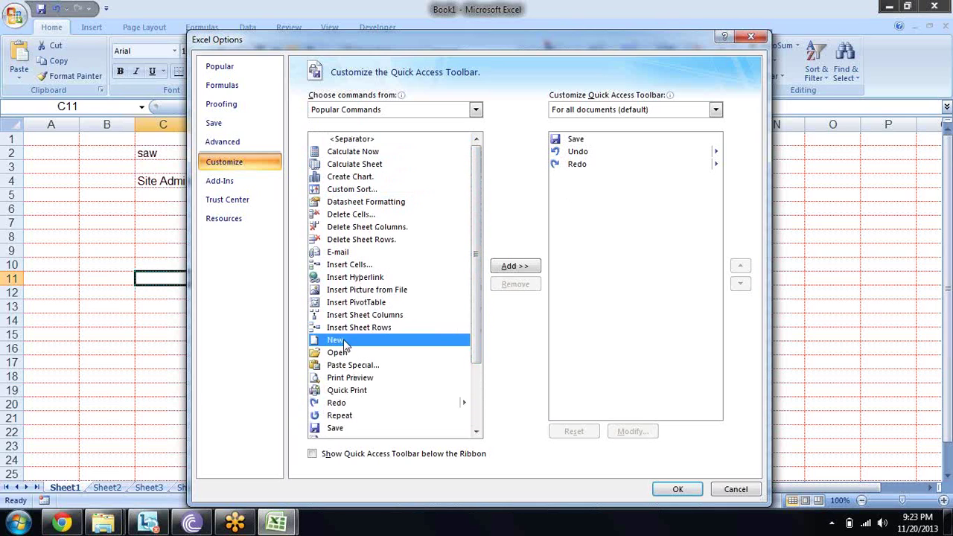
{"action": "left_click", "coordinate": [516, 266]}
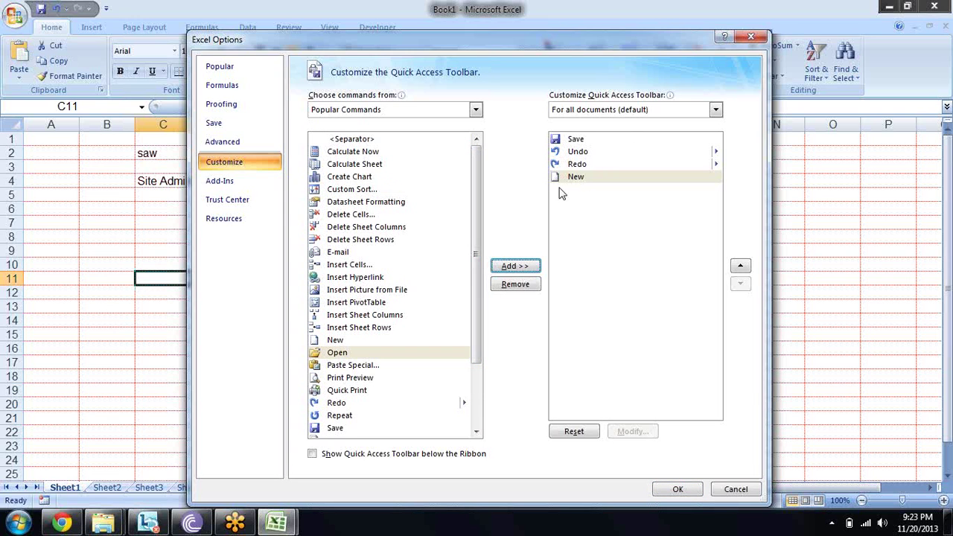
{"action": "left_click", "coordinate": [678, 490]}
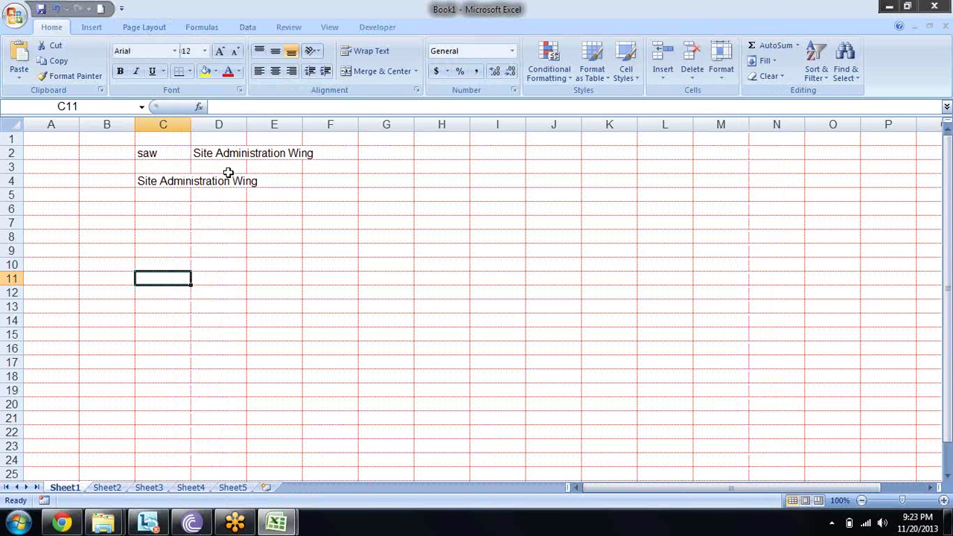
- Show and dismiss the ribbon key tips, then reopen Excel Options on the Popular page
{"action": "key", "text": "super"}
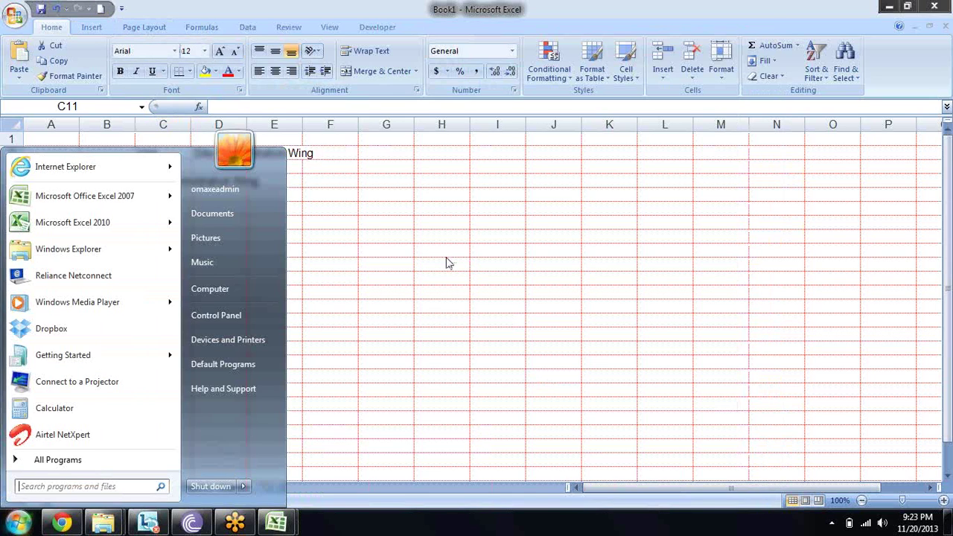
{"action": "key", "text": "Escape"}
{"action": "key", "text": "alt"}
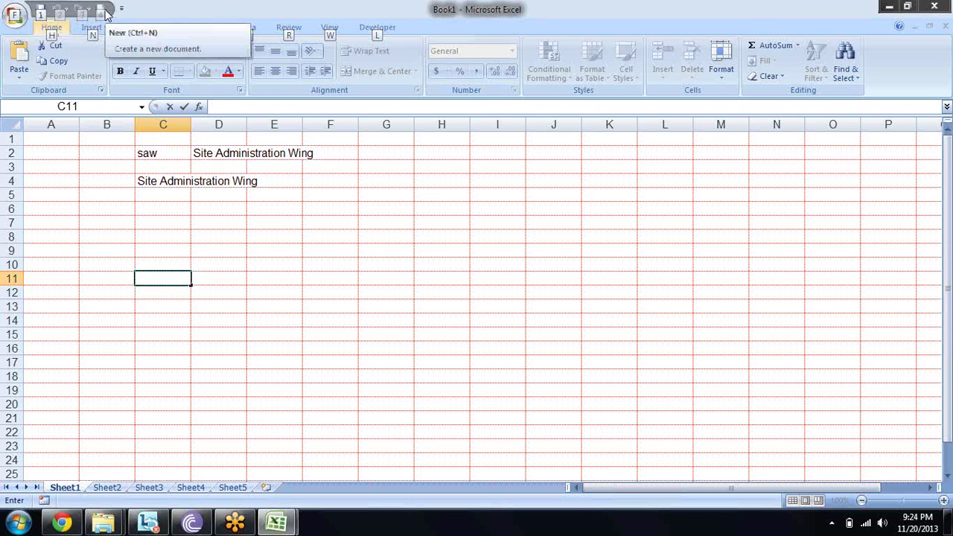
{"action": "key", "text": "Escape"}
{"action": "key", "text": "Escape"}
{"action": "left_click", "coordinate": [15, 15]}
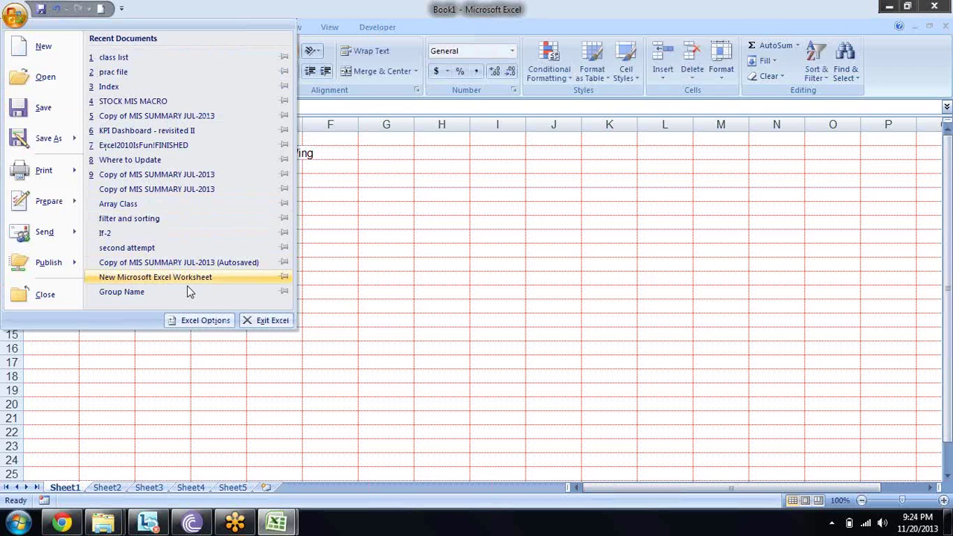
{"action": "left_click", "coordinate": [200, 319]}
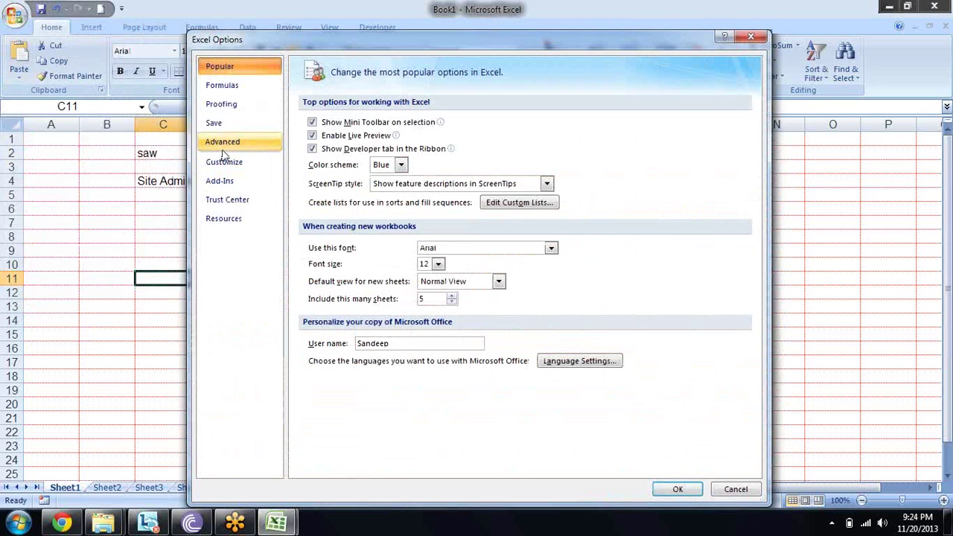
- List the Home Tab commands on the Customize page and select All Borders
{"action": "left_click", "coordinate": [239, 128]}
{"action": "left_click", "coordinate": [243, 142]}
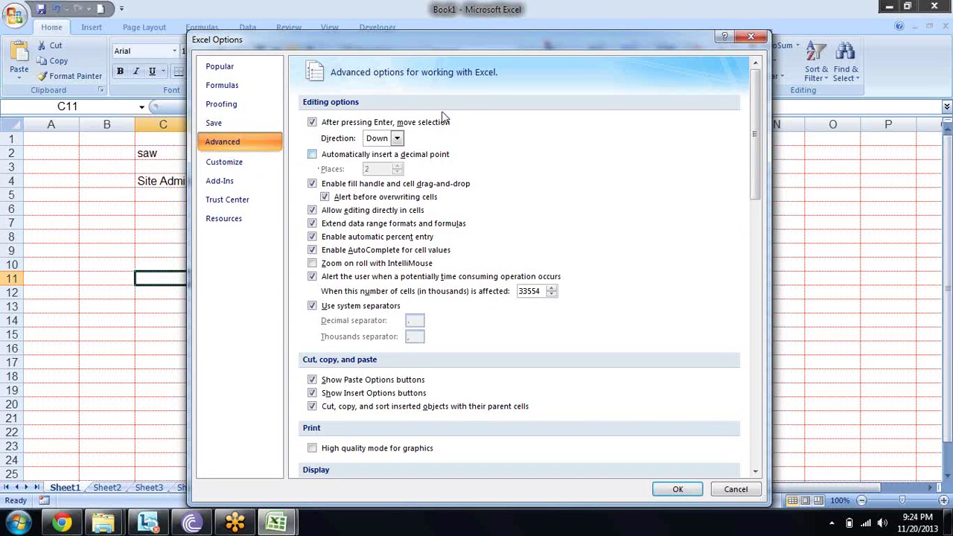
{"action": "left_click", "coordinate": [227, 165]}
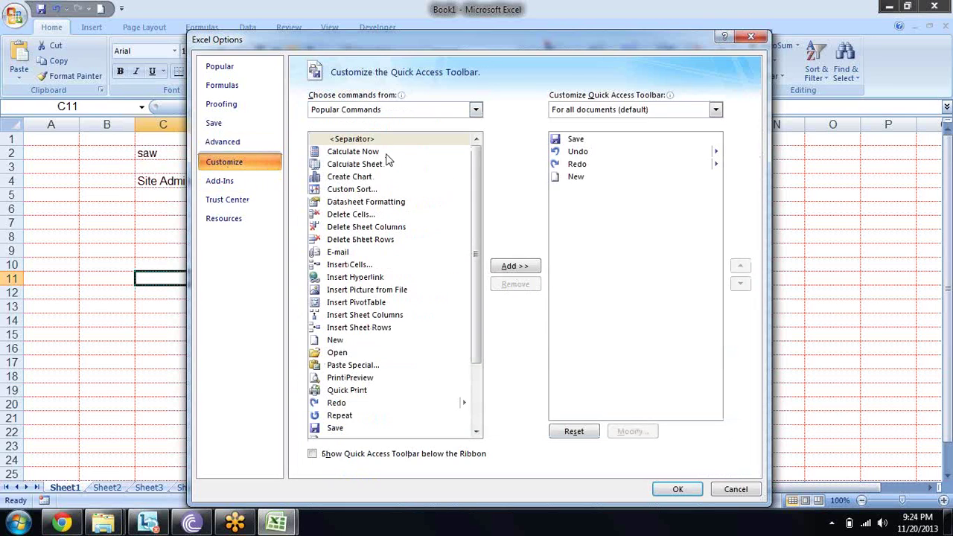
{"action": "left_click", "coordinate": [478, 110]}
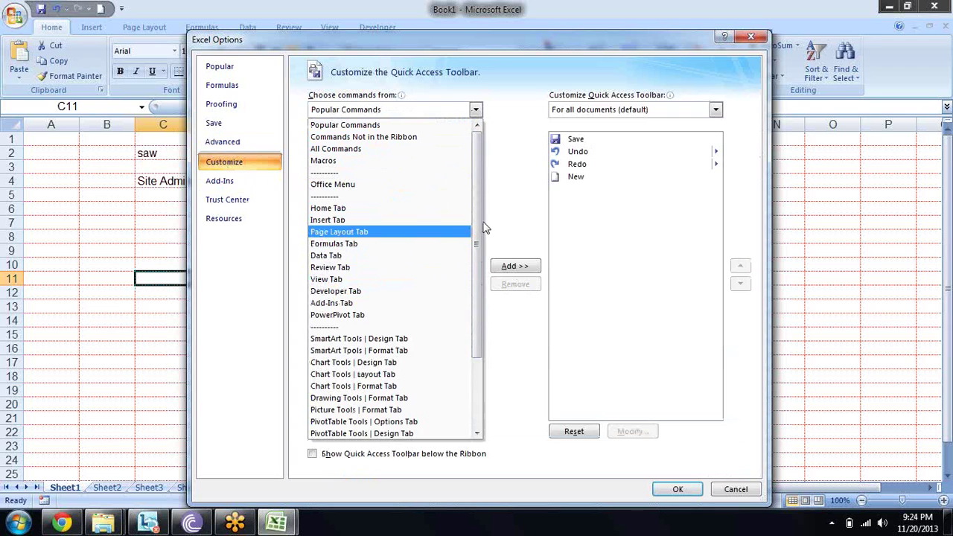
{"action": "scroll", "coordinate": [476, 253], "scroll_direction": "down", "scroll_amount": 3}
{"action": "scroll", "coordinate": [478, 253], "scroll_direction": "up", "scroll_amount": 3}
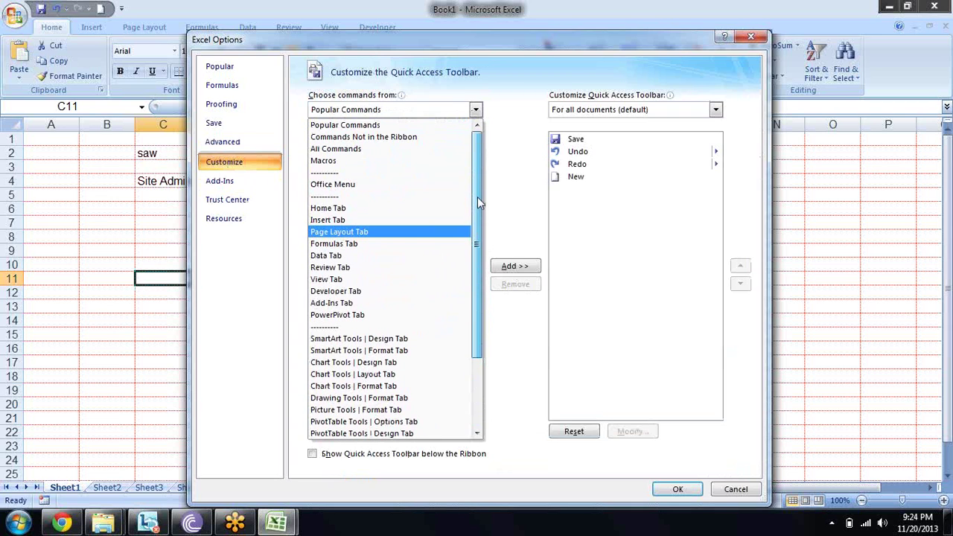
{"action": "left_click", "coordinate": [454, 209]}
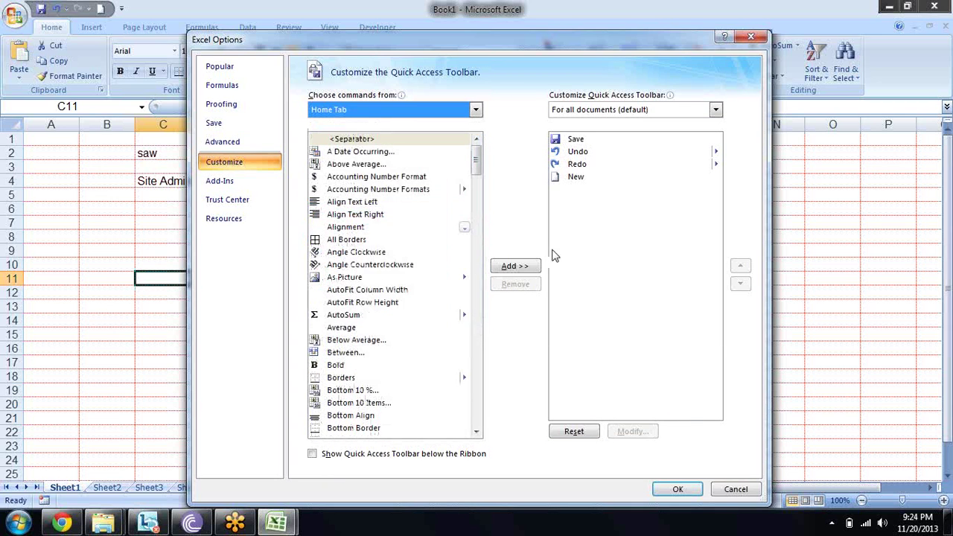
{"action": "left_click", "coordinate": [431, 241]}
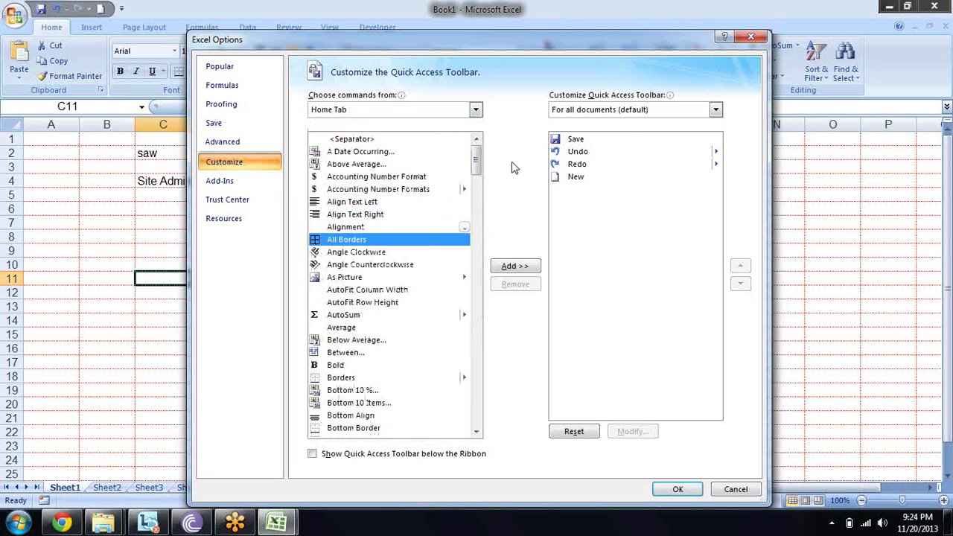
- Toggle toolbar scope to For Book1 and back to For all documents, then view Add-Ins
{"action": "left_click", "coordinate": [716, 110]}
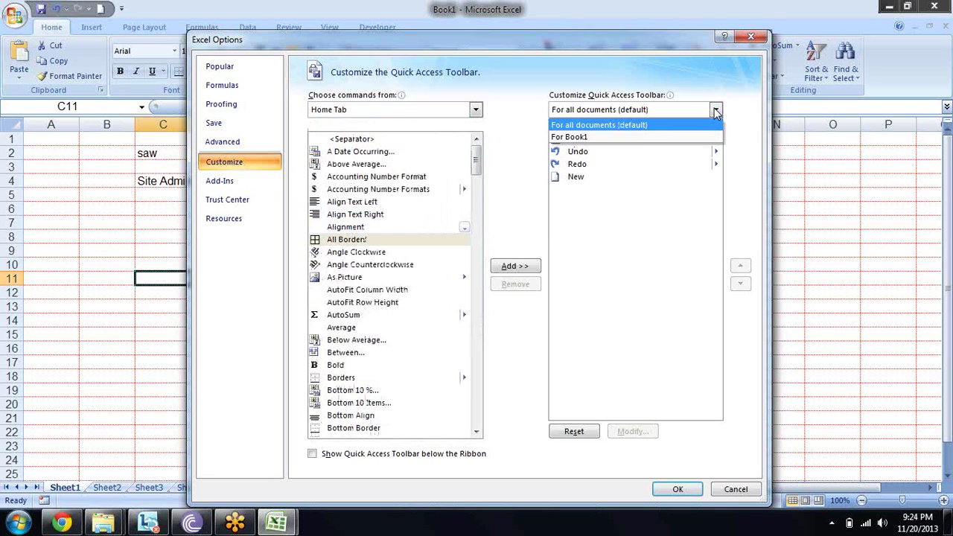
{"action": "left_click", "coordinate": [700, 137]}
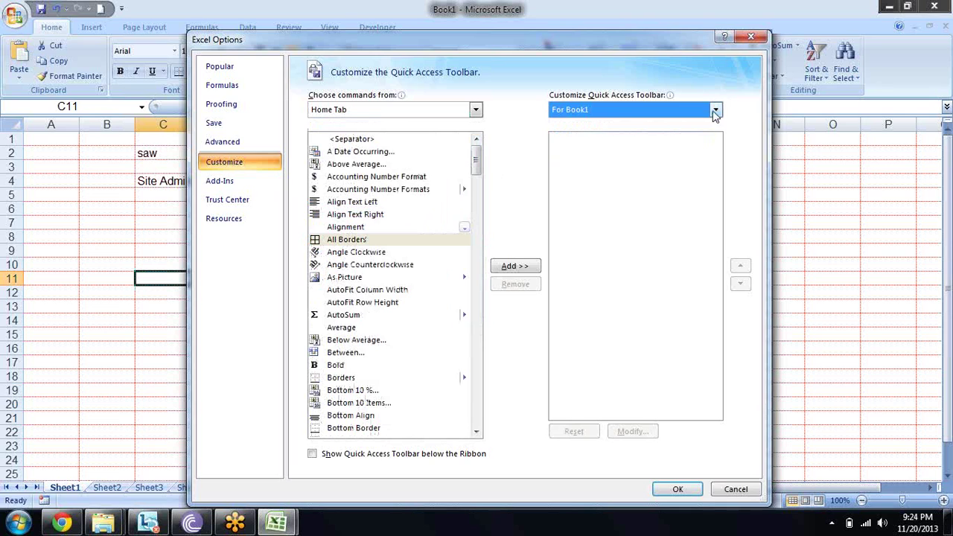
{"action": "left_click", "coordinate": [712, 111]}
{"action": "left_click", "coordinate": [675, 125]}
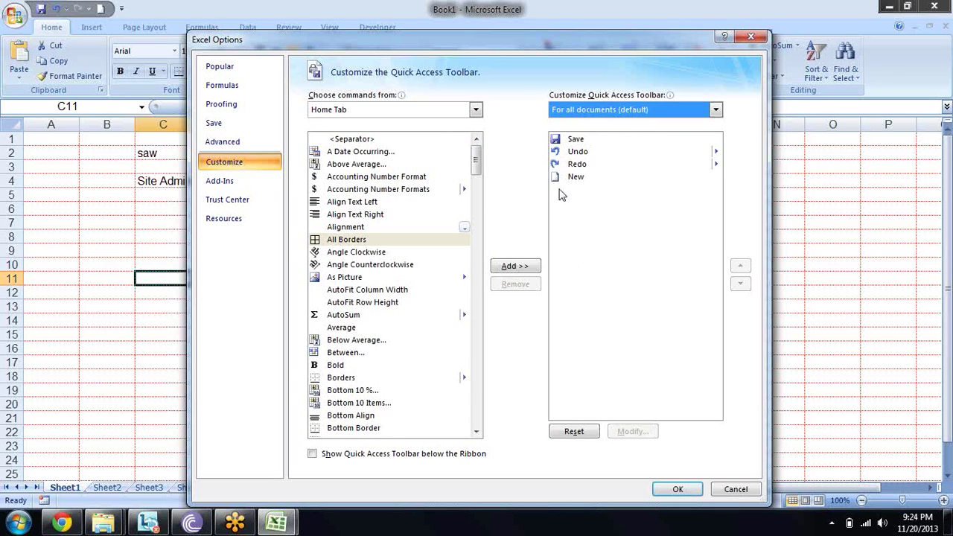
{"action": "mouse_move", "coordinate": [475, 160]}
{"action": "left_mouse_down"}
{"action": "mouse_move", "coordinate": [479, 233]}
{"action": "mouse_move", "coordinate": [479, 136]}
{"action": "left_mouse_up"}
{"action": "left_click", "coordinate": [393, 190]}
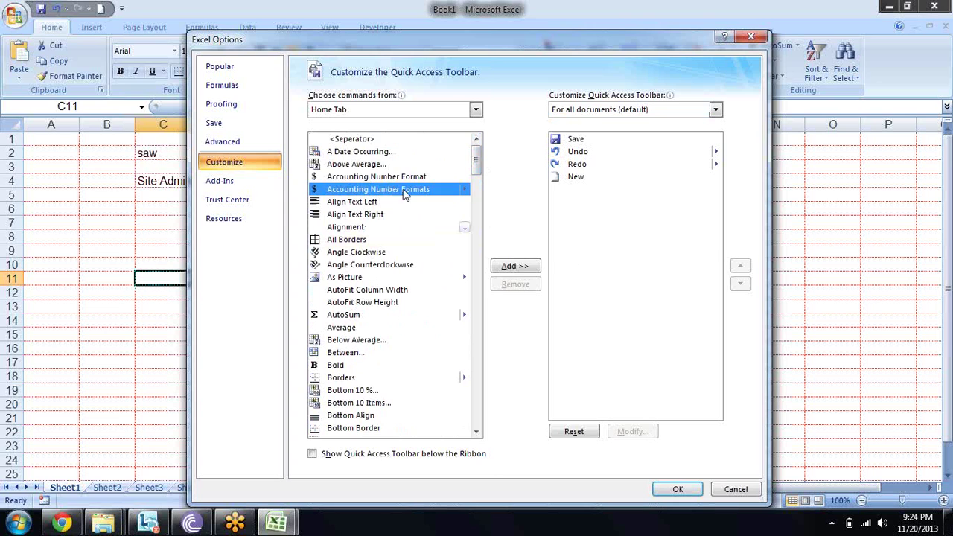
{"action": "left_click", "coordinate": [388, 166]}
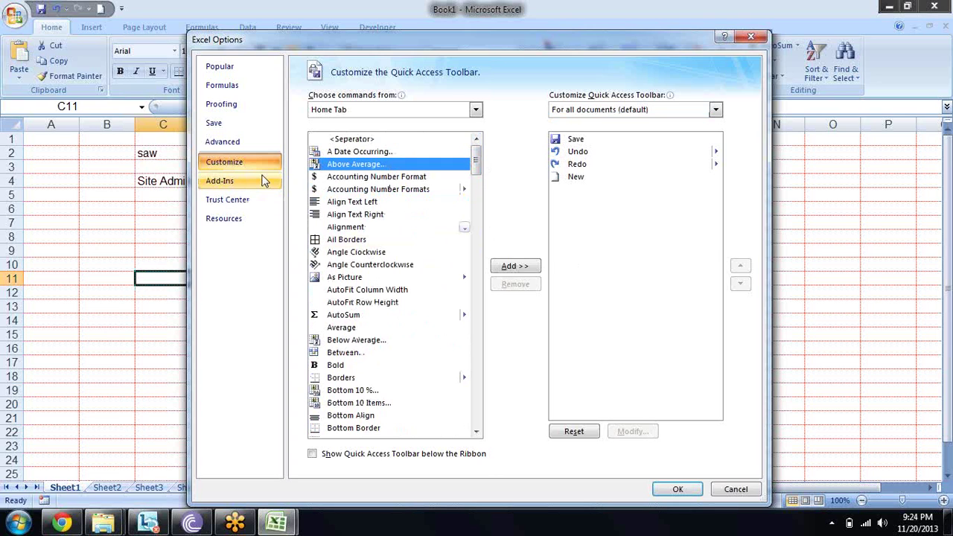
{"action": "left_click", "coordinate": [265, 184]}
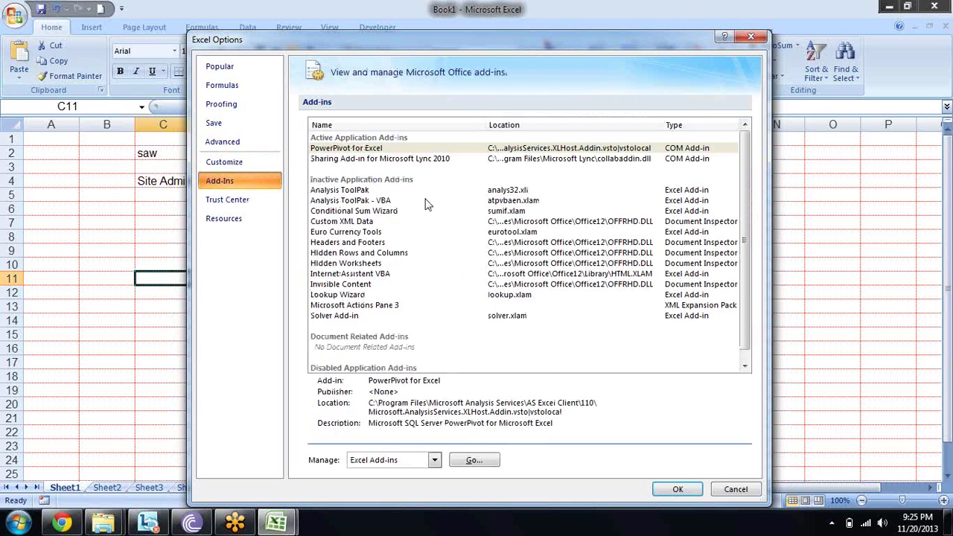
- Set Trust Center ActiveX controls to prompt before enabling with minimal restrictions, then close Excel Options
{"action": "left_click", "coordinate": [245, 206]}
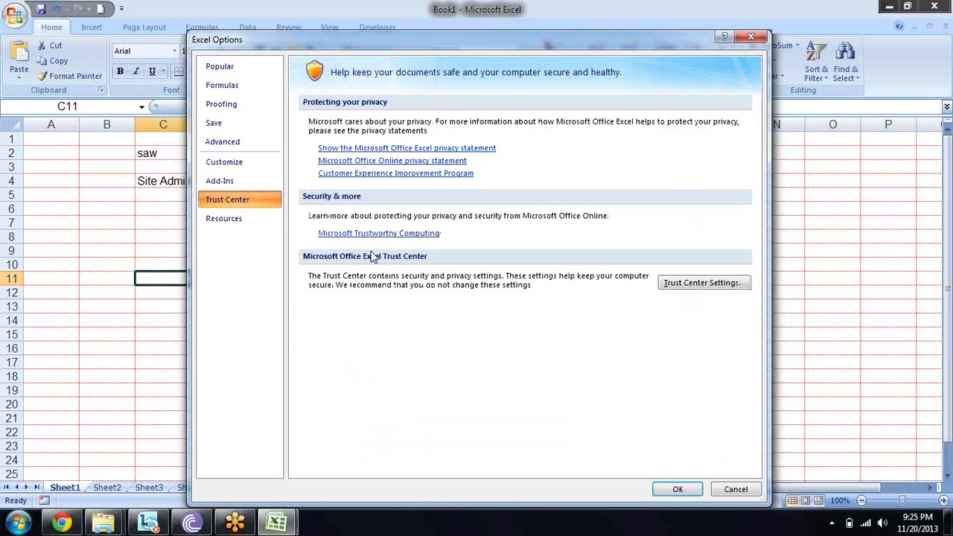
{"action": "left_click", "coordinate": [698, 284]}
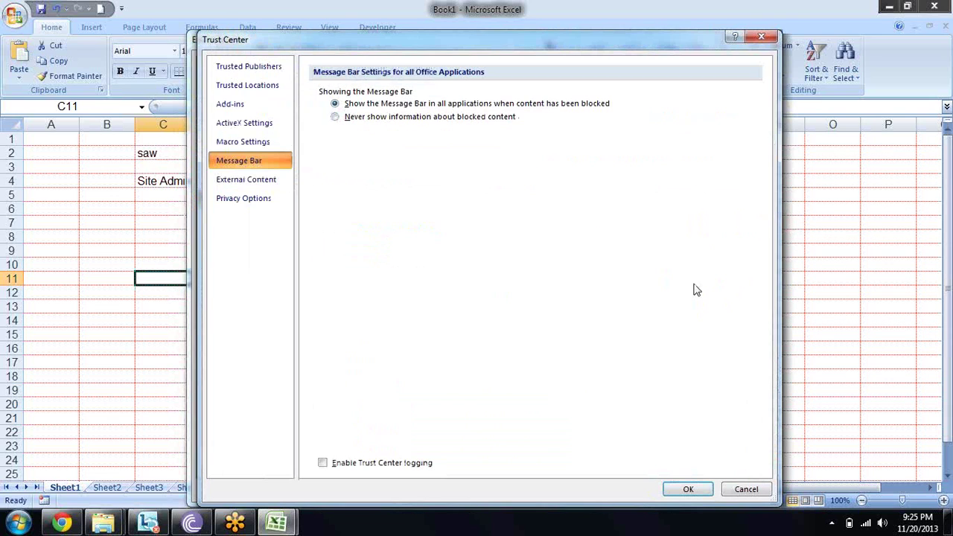
{"action": "left_click", "coordinate": [254, 67]}
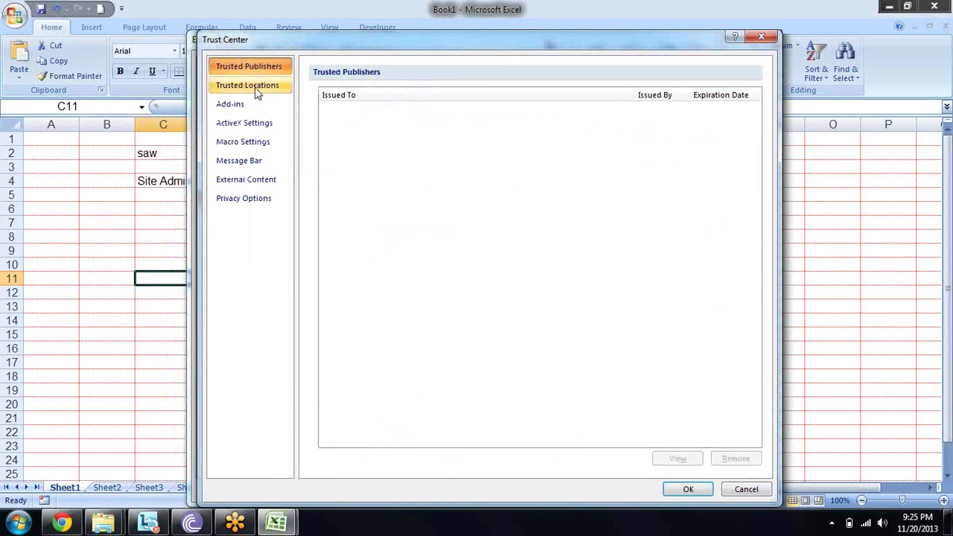
{"action": "left_click", "coordinate": [261, 123]}
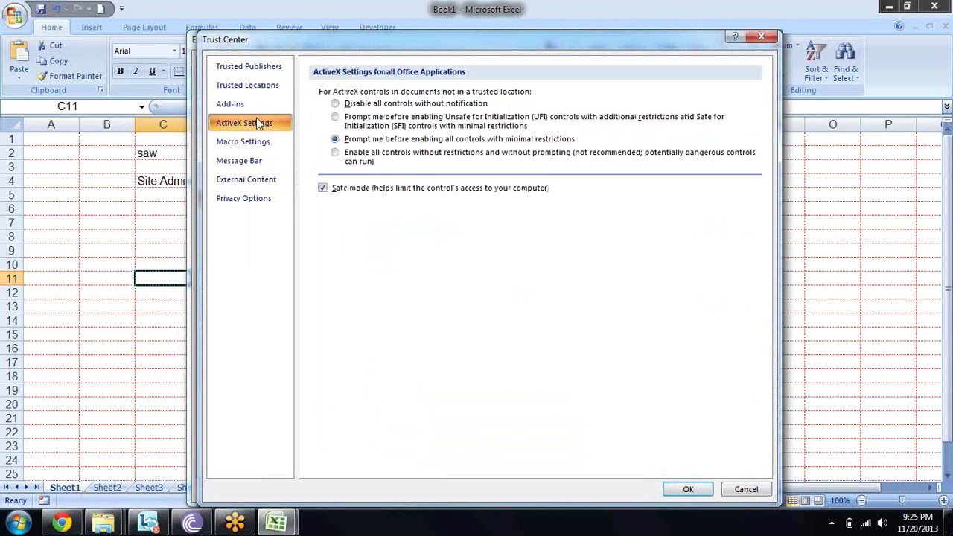
{"action": "left_click", "coordinate": [341, 156]}
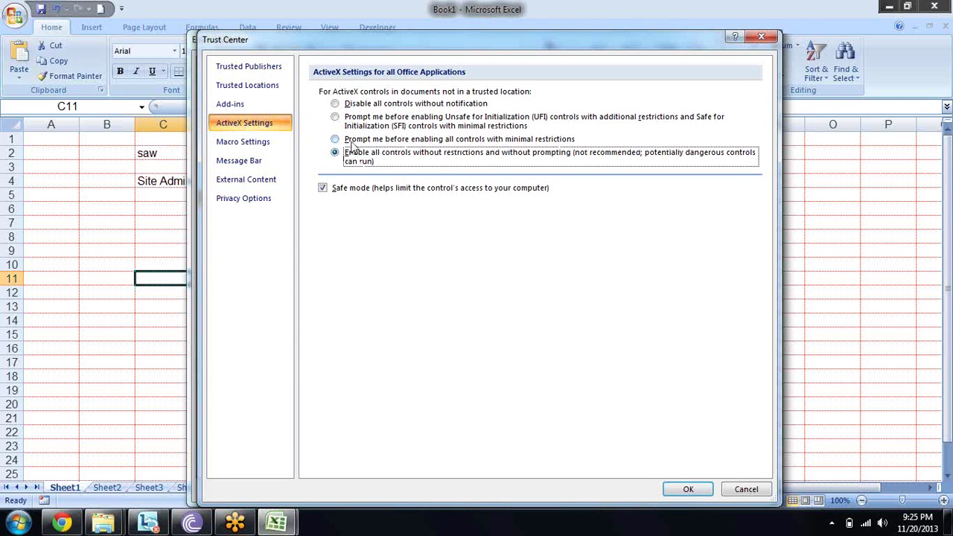
{"action": "left_click", "coordinate": [353, 141]}
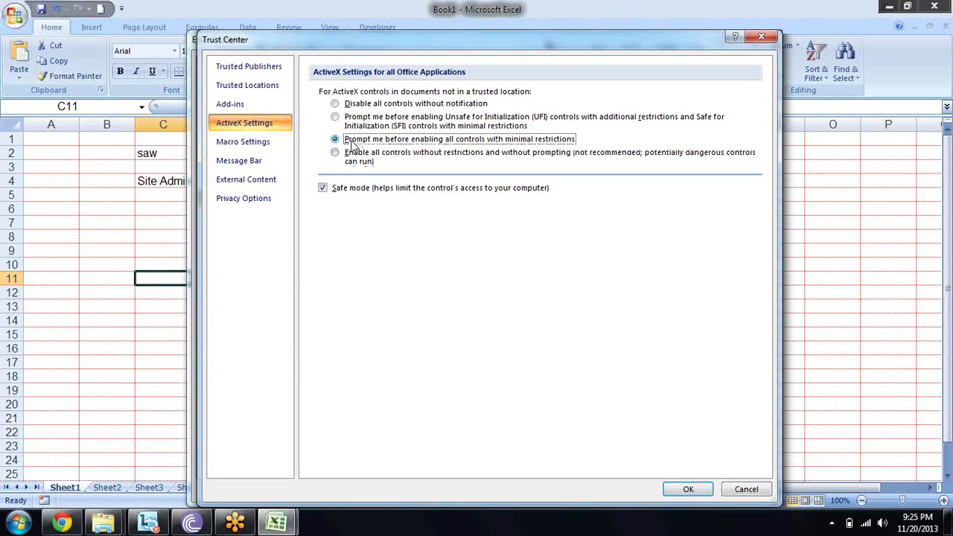
{"action": "left_click", "coordinate": [272, 146]}
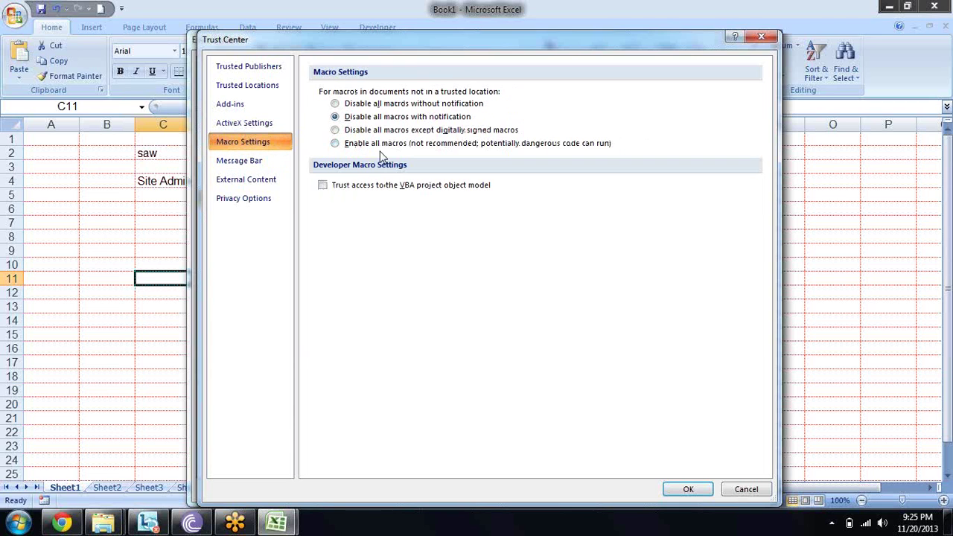
{"action": "left_click", "coordinate": [761, 37]}
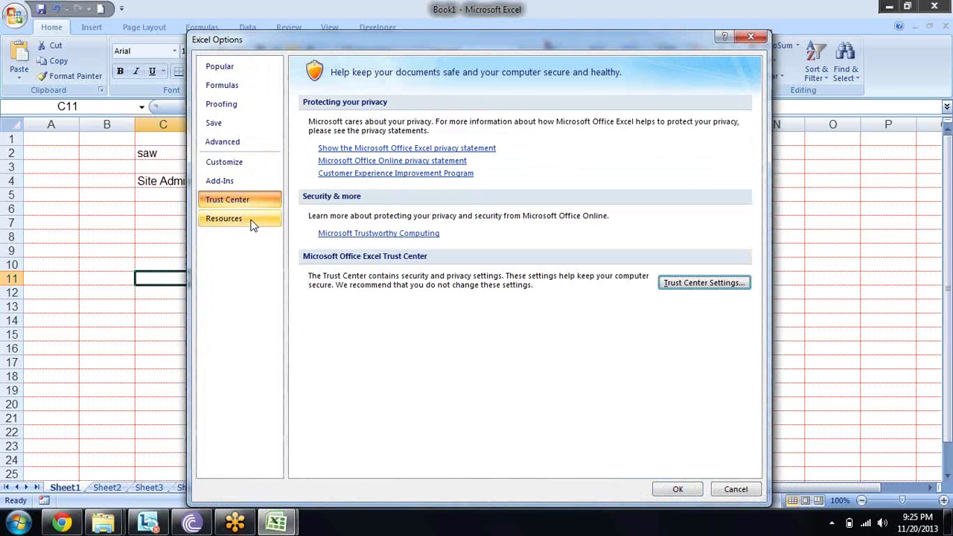
{"action": "left_click", "coordinate": [678, 490]}
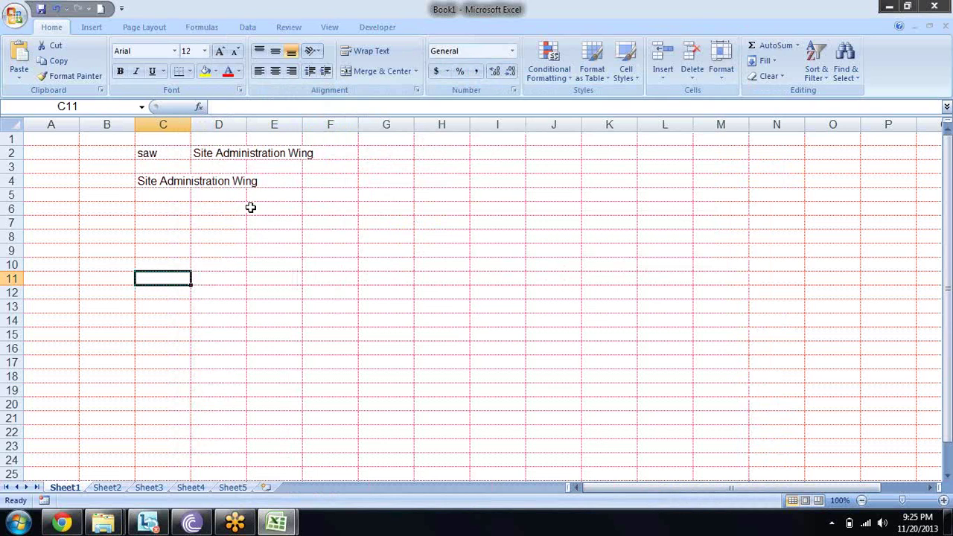
- In Excel Options > Advanced, change the gridline colour from red to Automatic
{"action": "left_click", "coordinate": [15, 15]}
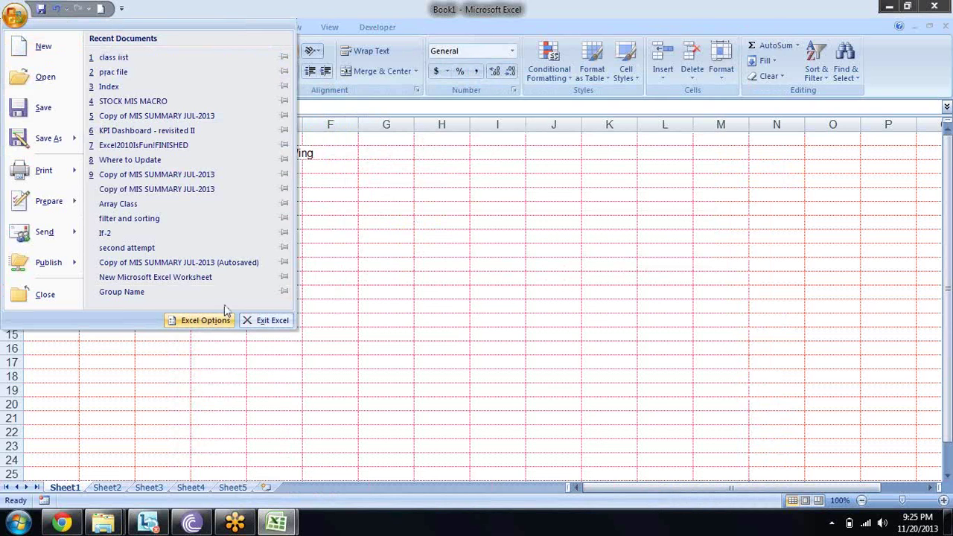
{"action": "left_click", "coordinate": [206, 321]}
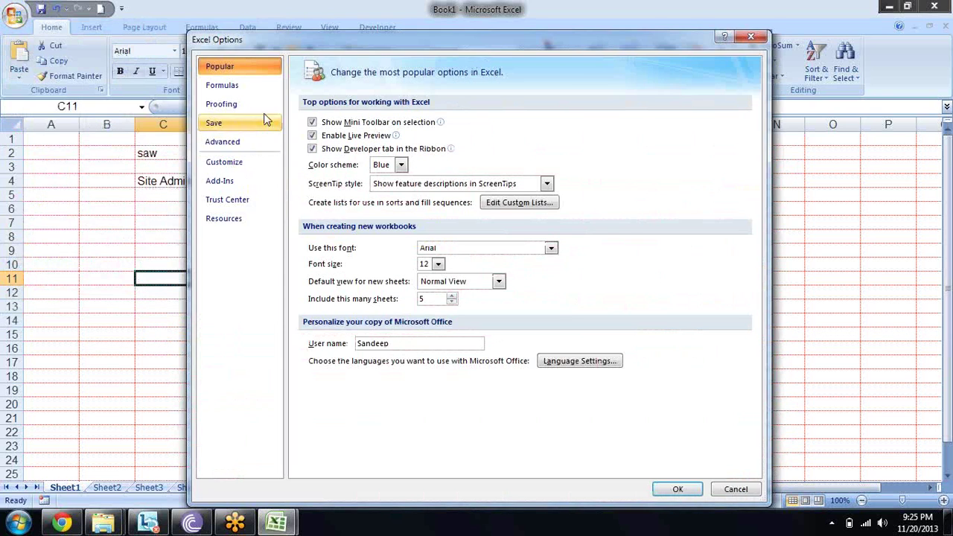
{"action": "left_click", "coordinate": [253, 147]}
{"action": "mouse_move", "coordinate": [753, 134]}
{"action": "left_mouse_down"}
{"action": "mouse_move", "coordinate": [780, 372]}
{"action": "mouse_move", "coordinate": [768, 406]}
{"action": "mouse_move", "coordinate": [767, 331]}
{"action": "left_mouse_up"}
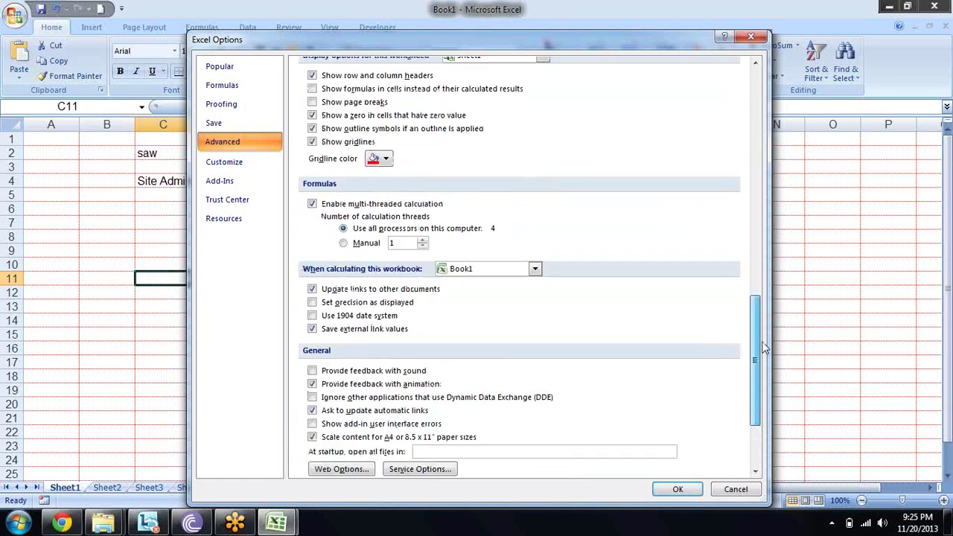
{"action": "left_click", "coordinate": [387, 264]}
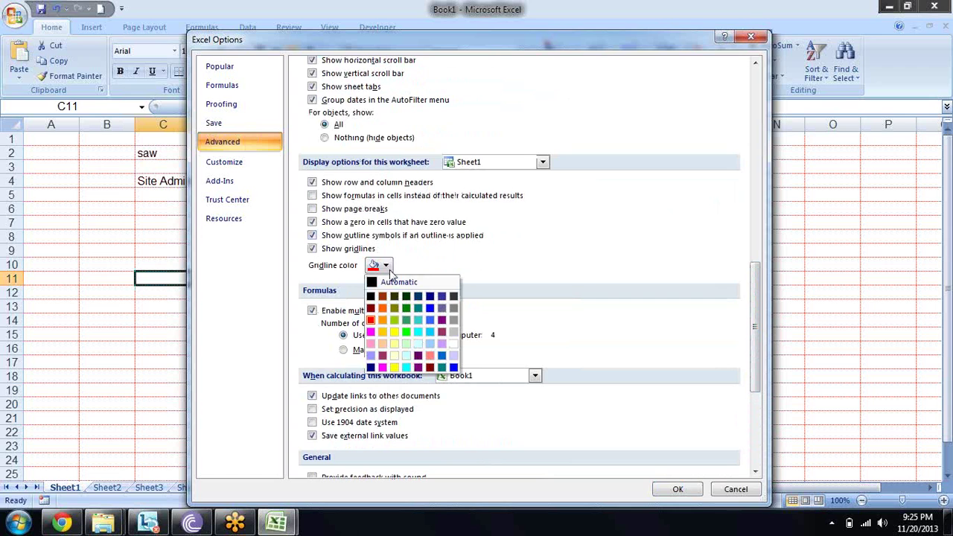
{"action": "left_click", "coordinate": [397, 282]}
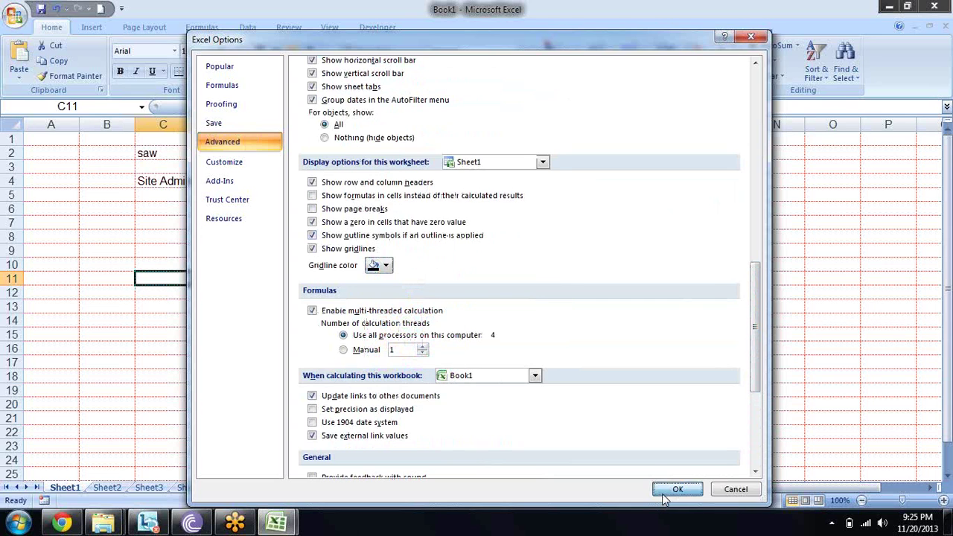
{"action": "left_click", "coordinate": [674, 489]}
{"action": "left_click", "coordinate": [248, 181]}
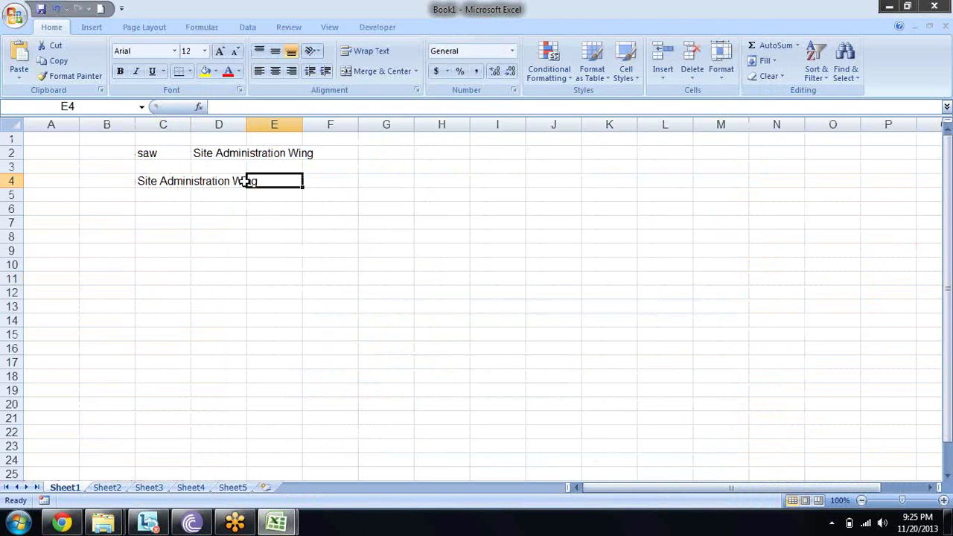
{"action": "left_click", "coordinate": [151, 166]}
{"action": "left_click", "coordinate": [190, 183]}
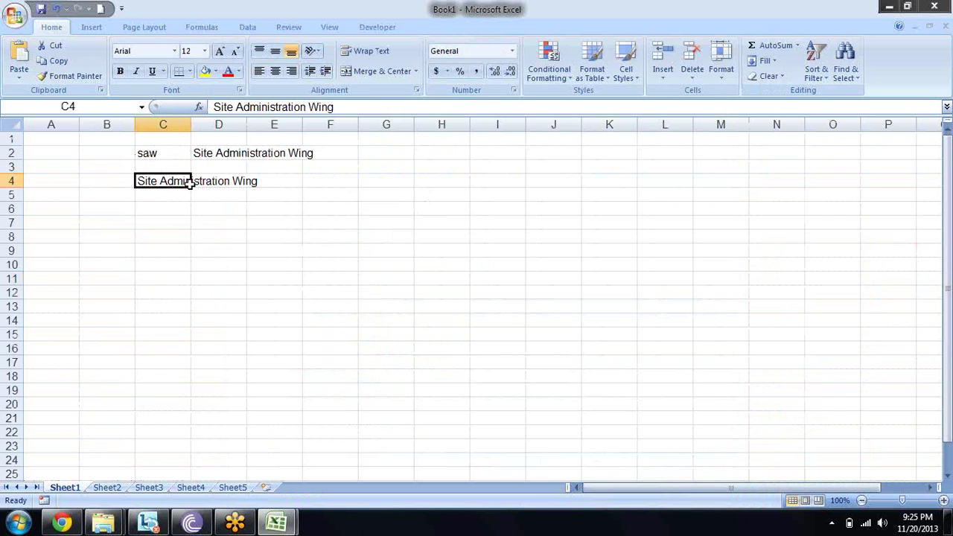
{"action": "key", "text": "Up"}
{"action": "key", "text": "Up"}
{"action": "key", "text": "Down"}
{"action": "key", "text": "Down"}
{"action": "key", "text": "Down"}
{"action": "key", "text": "Up"}
{"action": "key", "text": "Up"}
{"action": "key", "text": "Up"}
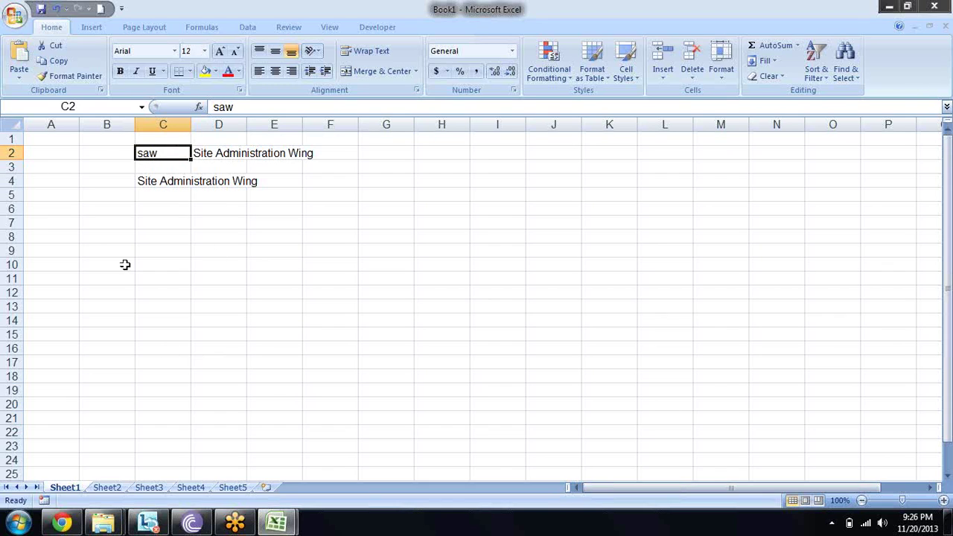
{"action": "left_click", "coordinate": [93, 235]}
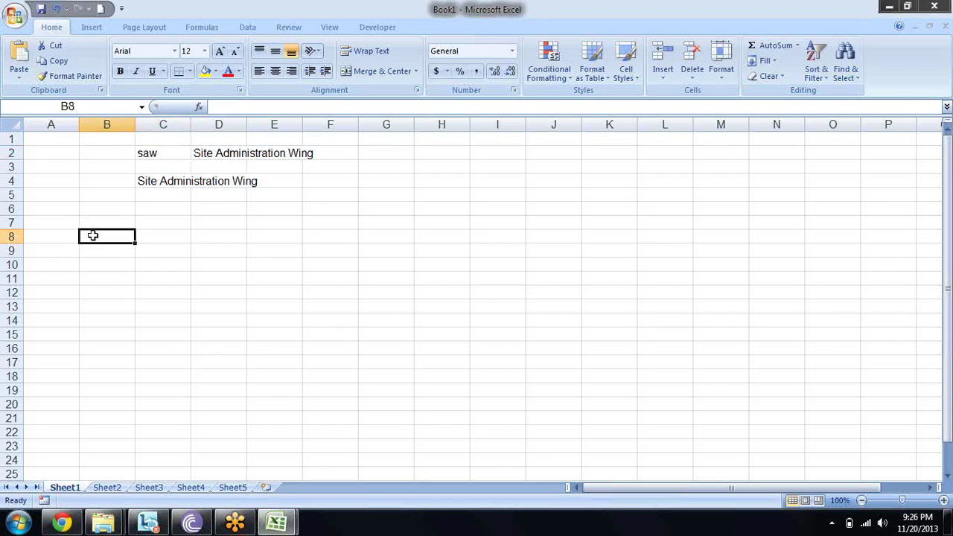
{"action": "left_click", "coordinate": [160, 184]}
- Make C4 bold with yellow fill, paint that format onto F8 and type sds there
{"action": "key", "text": "ctrl+b"}
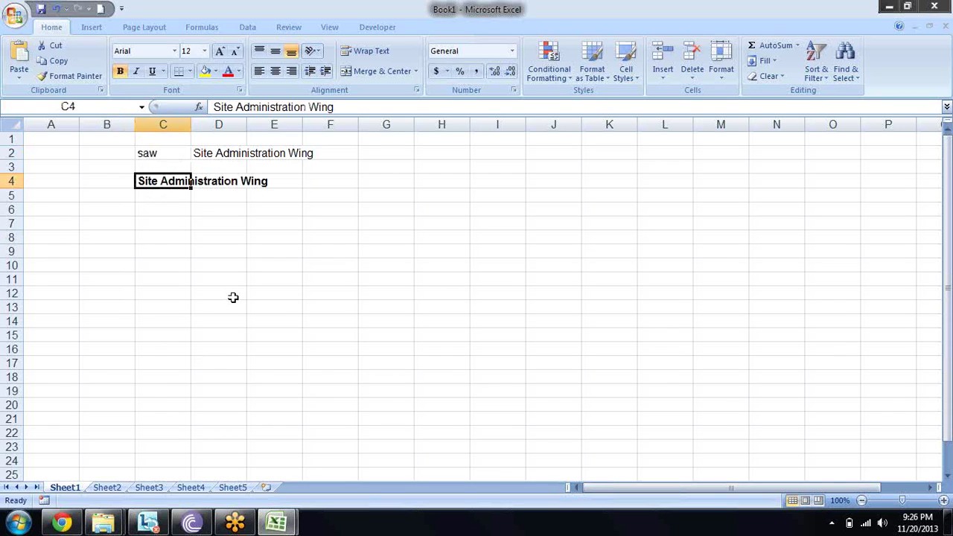
{"action": "left_click", "coordinate": [204, 71]}
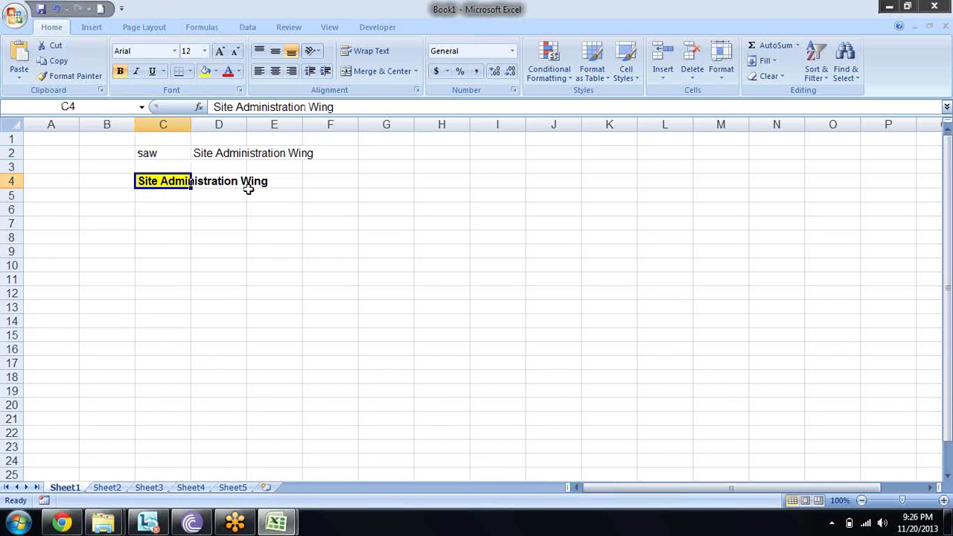
{"action": "left_click", "coordinate": [75, 78]}
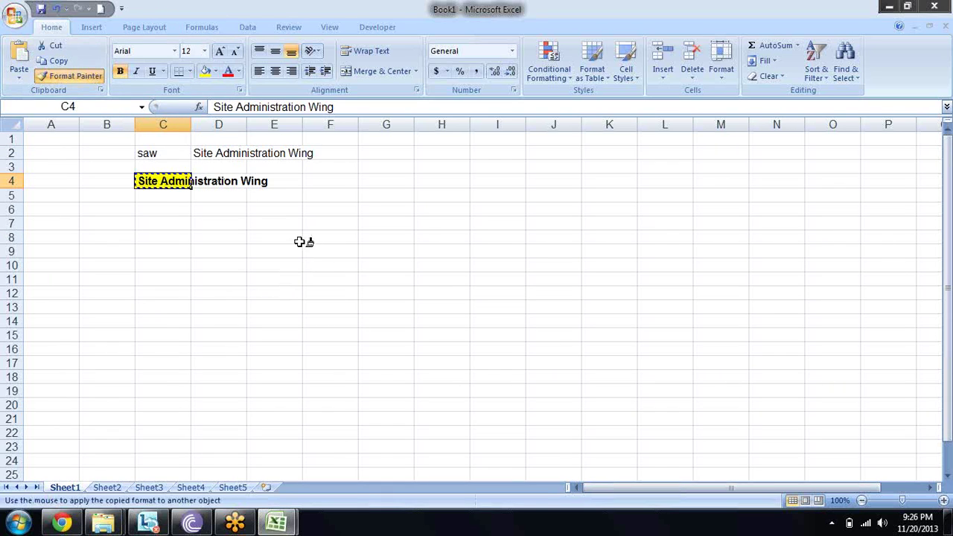
{"action": "left_click", "coordinate": [327, 234]}
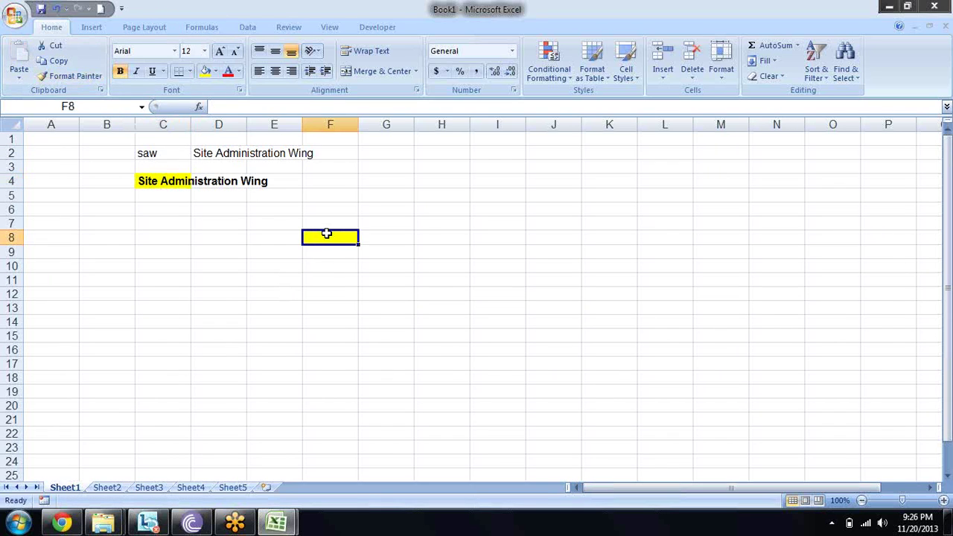
{"action": "type", "text": "sds"}
{"action": "key", "text": "Return"}
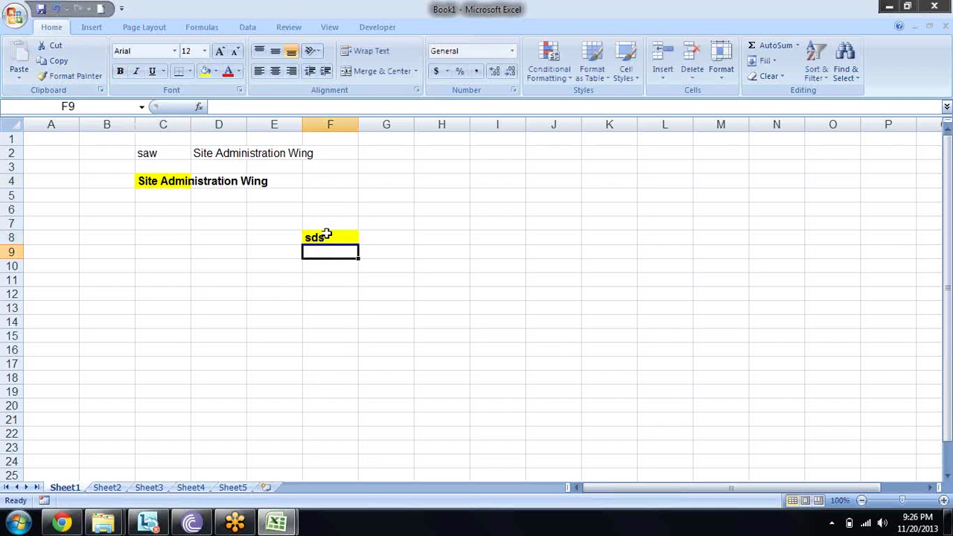
- Paint C4's bold yellow formatting onto B11, D10 and E11 with Format Painter
{"action": "left_click", "coordinate": [145, 180]}
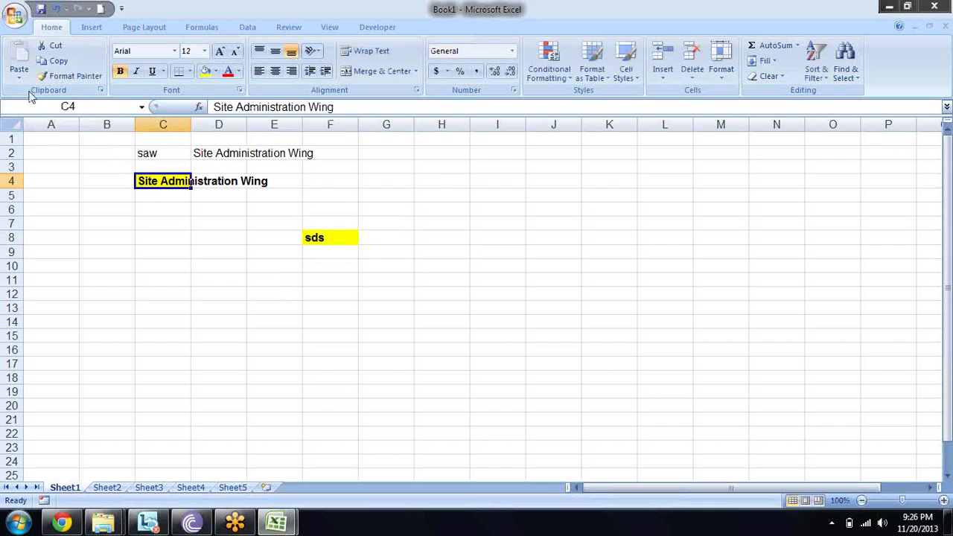
{"action": "left_click", "coordinate": [71, 76]}
{"action": "left_click", "coordinate": [88, 279]}
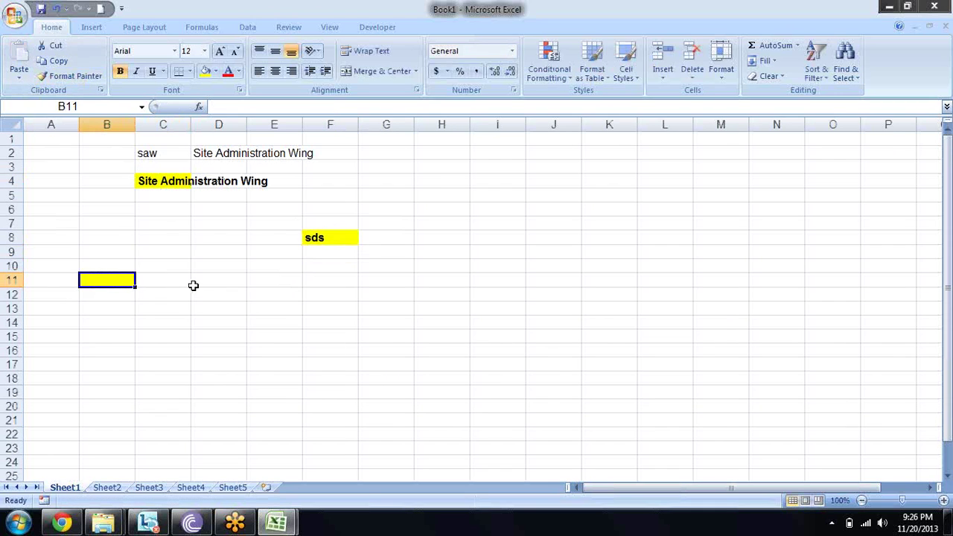
{"action": "left_click", "coordinate": [71, 76]}
{"action": "left_click", "coordinate": [216, 265]}
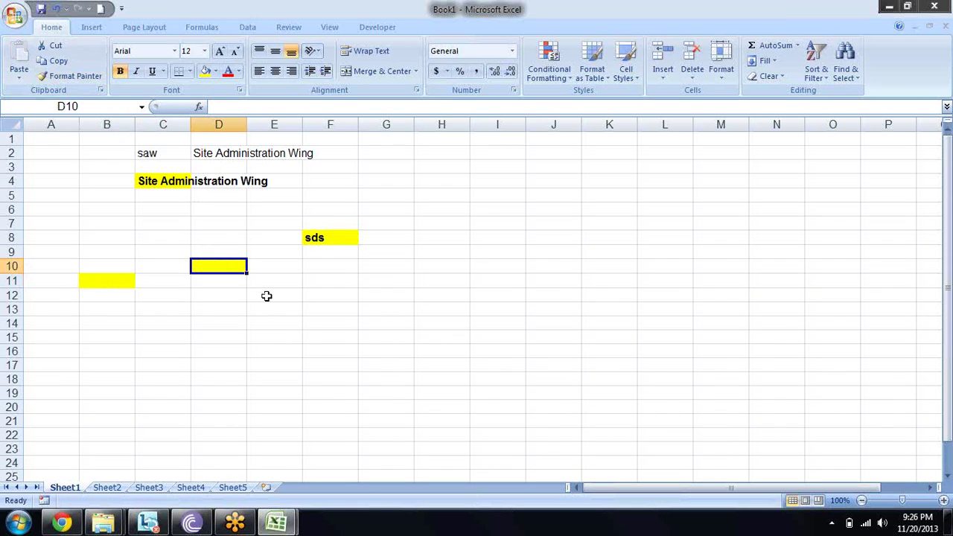
{"action": "left_click", "coordinate": [71, 76]}
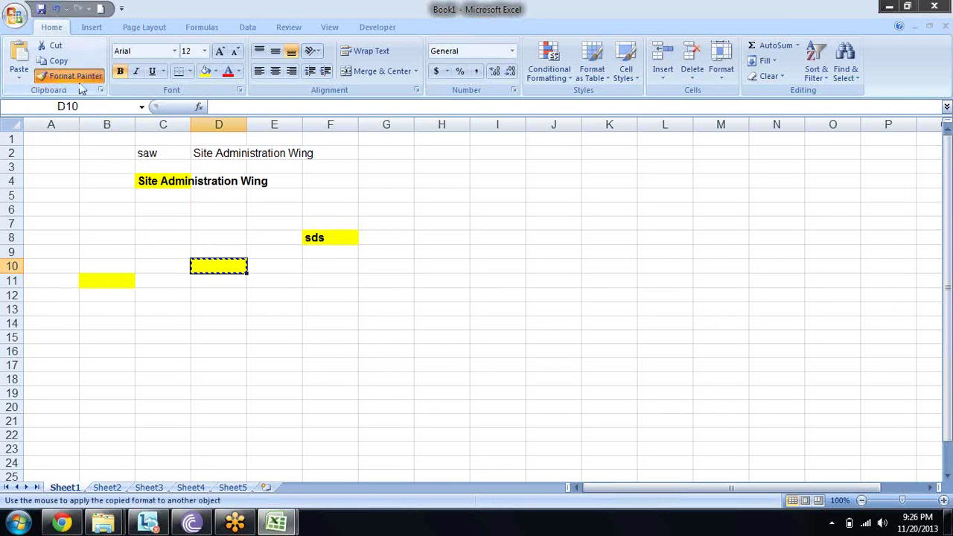
{"action": "left_click", "coordinate": [281, 287]}
{"action": "left_click", "coordinate": [154, 181]}
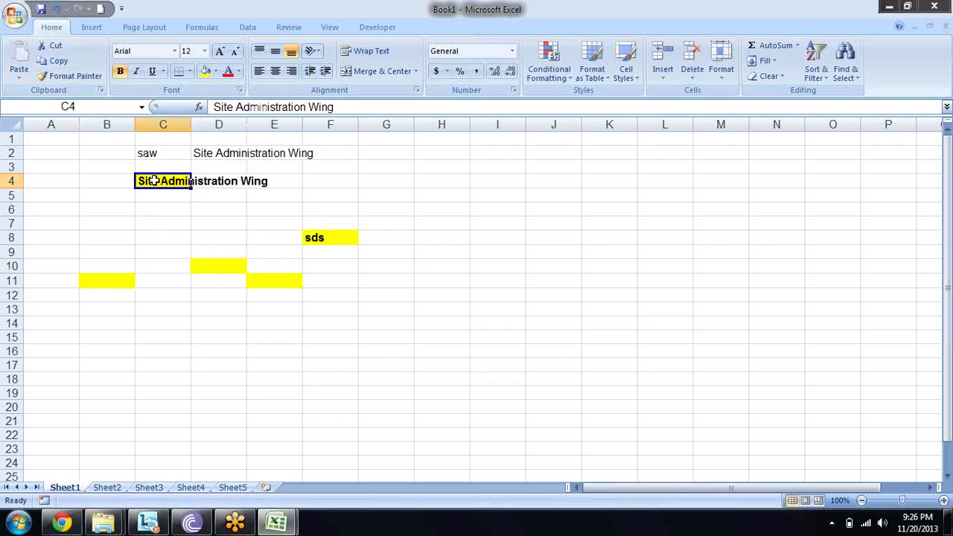
- Use locked Format Painter to paint C4's yellow fill onto E8, H5, H12, F12, H8, J8 and J11
{"action": "left_click", "coordinate": [54, 81]}
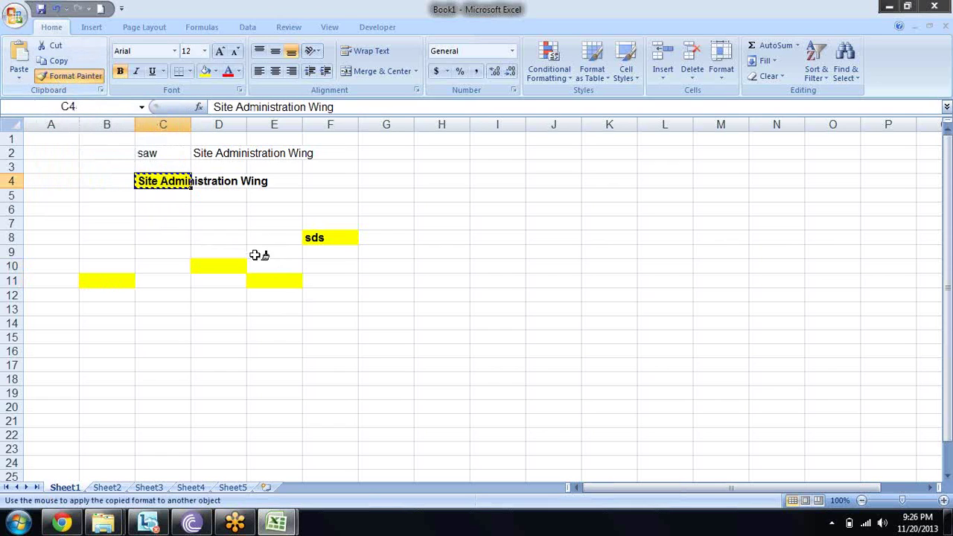
{"action": "left_click", "coordinate": [275, 234]}
{"action": "left_click", "coordinate": [442, 192]}
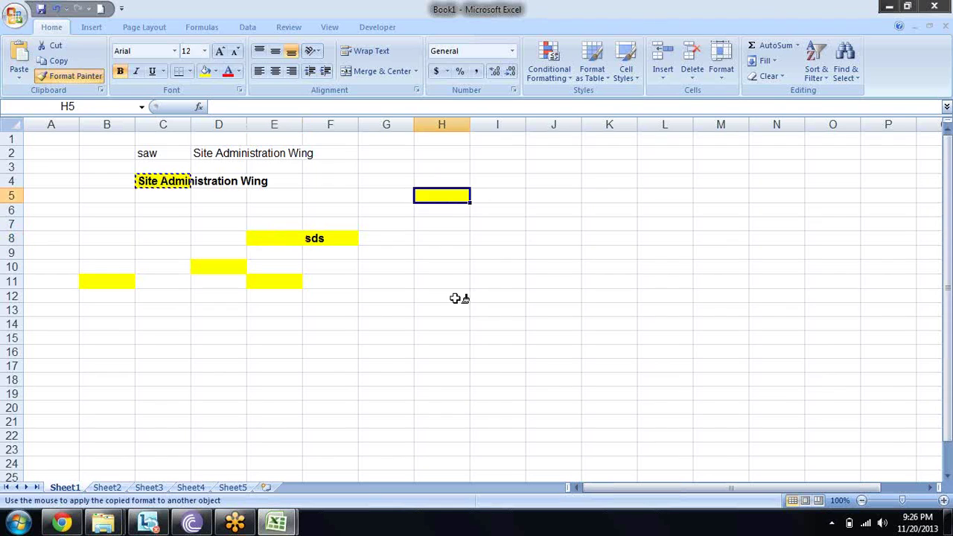
{"action": "left_click", "coordinate": [454, 292]}
{"action": "left_click", "coordinate": [349, 293]}
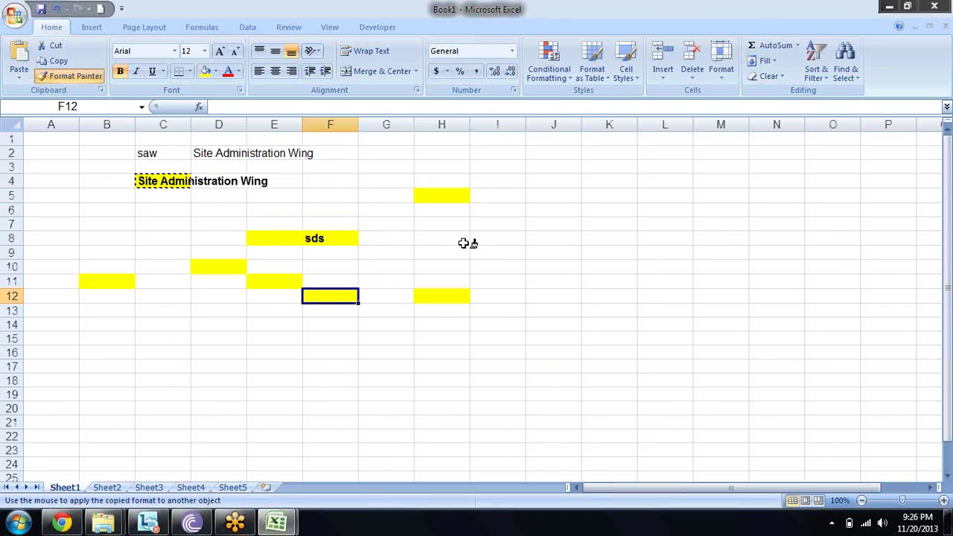
{"action": "left_click", "coordinate": [463, 243]}
{"action": "left_click", "coordinate": [559, 235]}
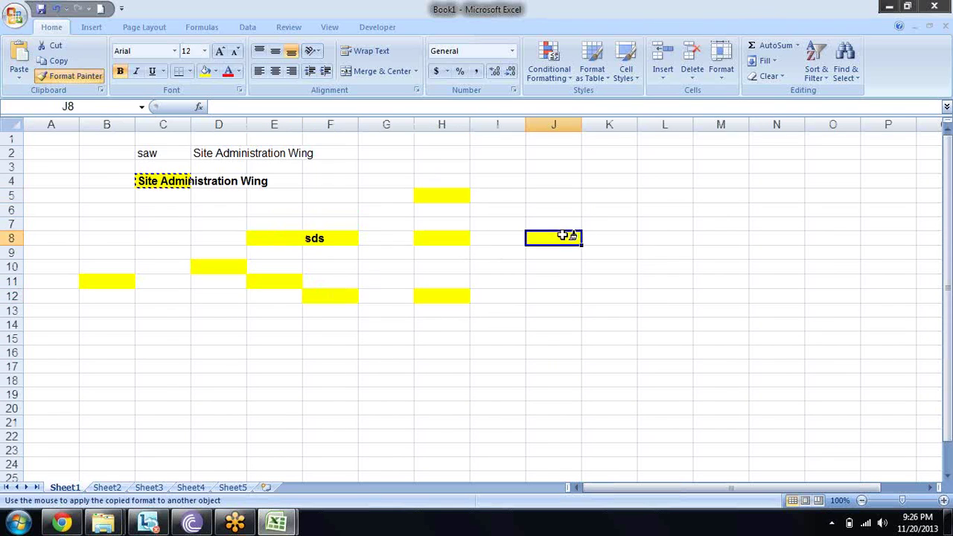
{"action": "left_click", "coordinate": [527, 281]}
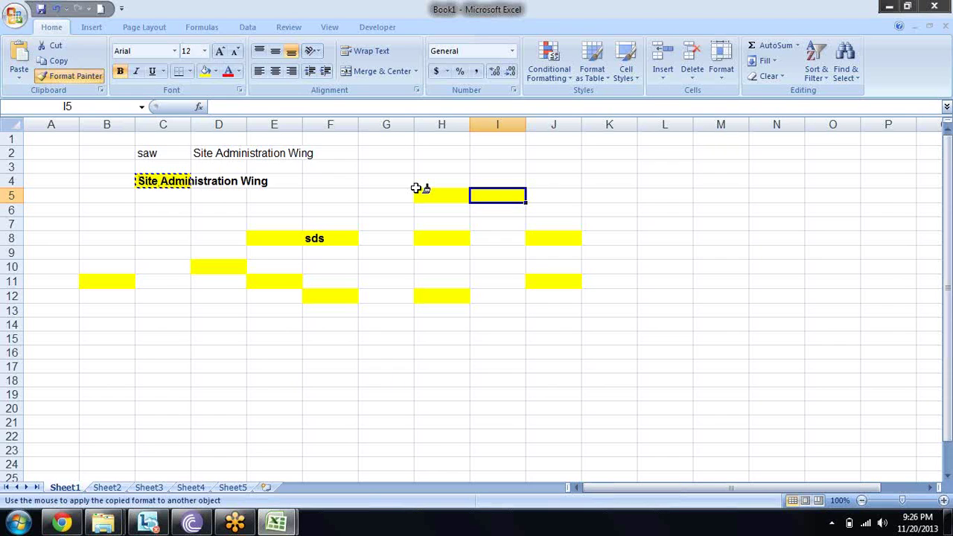
{"action": "key", "text": "Escape"}
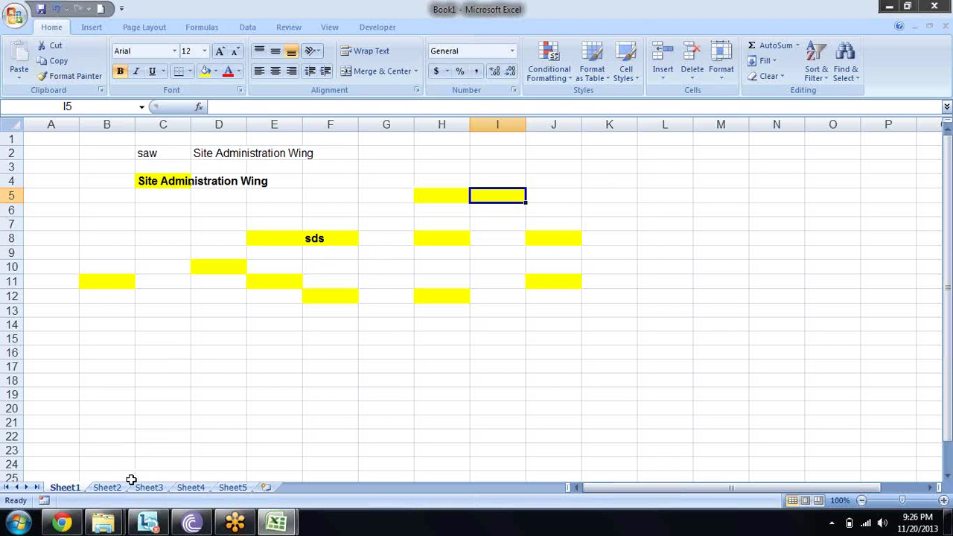
- On Sheet2, enter the heading Sale in A2 and =RANDBETWEEN(10,90) in A3
{"action": "left_click", "coordinate": [106, 488]}
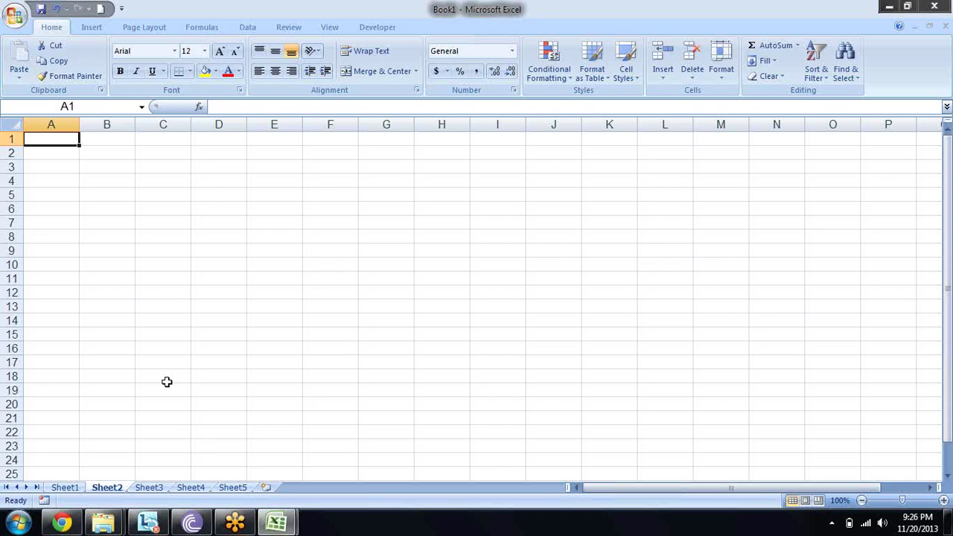
{"action": "key", "text": "Down"}
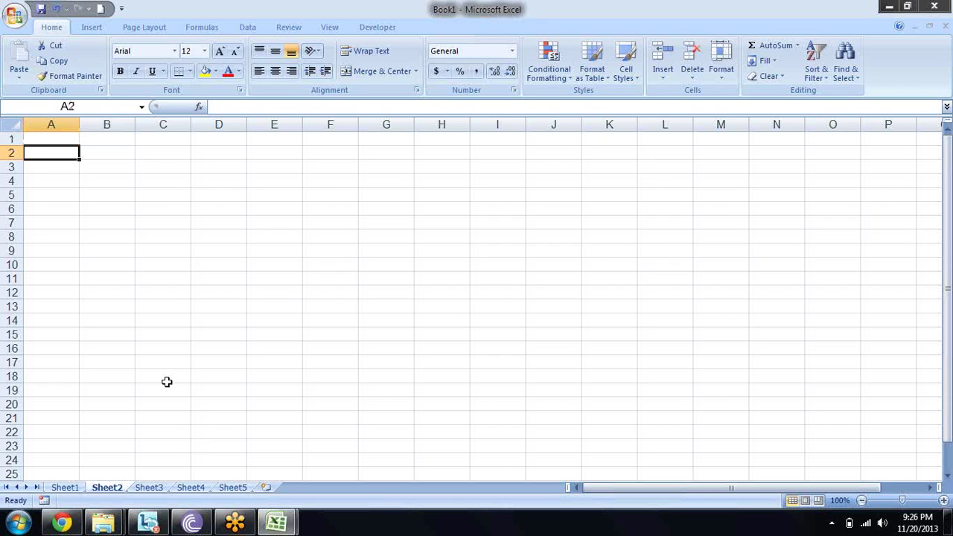
{"action": "type", "text": "Sale"}
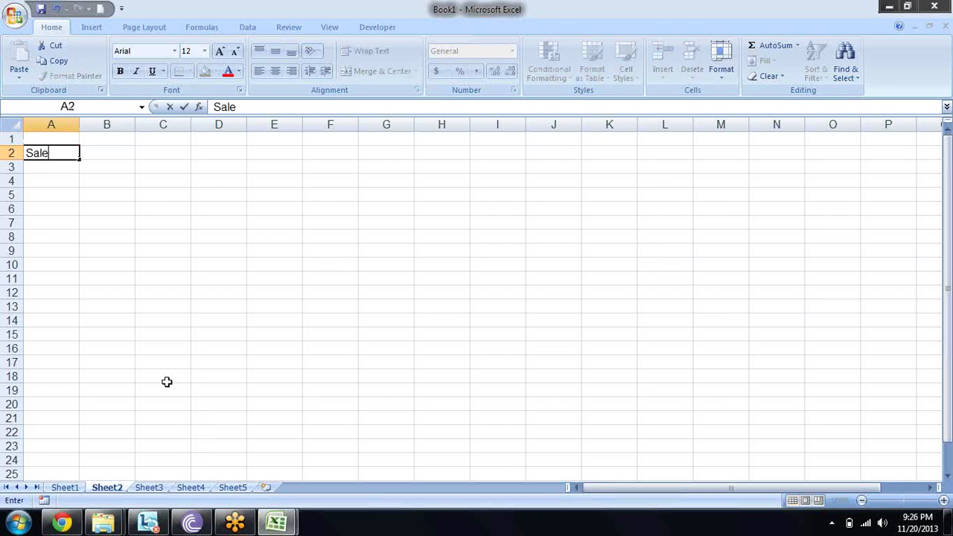
{"action": "key", "text": "Return"}
{"action": "type", "text": "="}
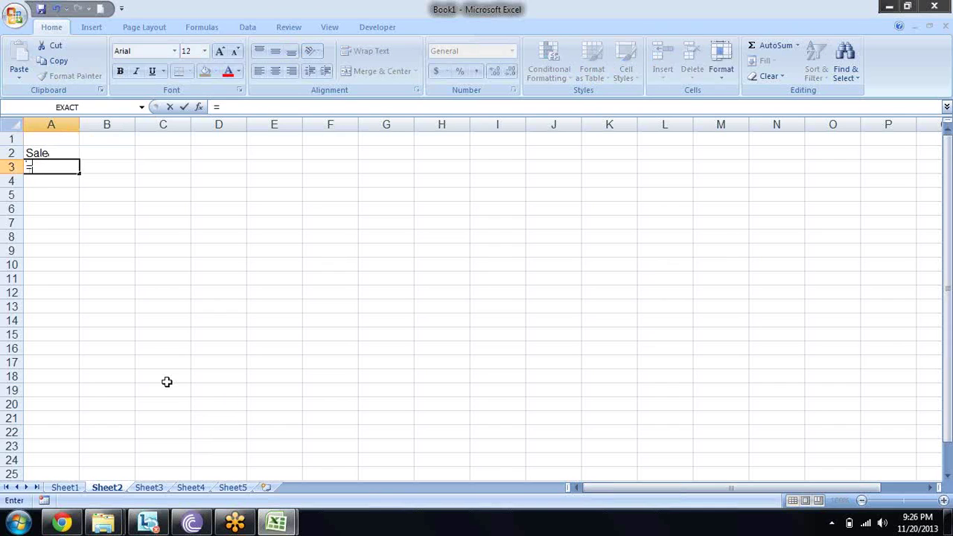
{"action": "type", "text": "ra"}
{"action": "key", "text": "Down"}
{"action": "key", "text": "Down"}
{"action": "key", "text": "Tab"}
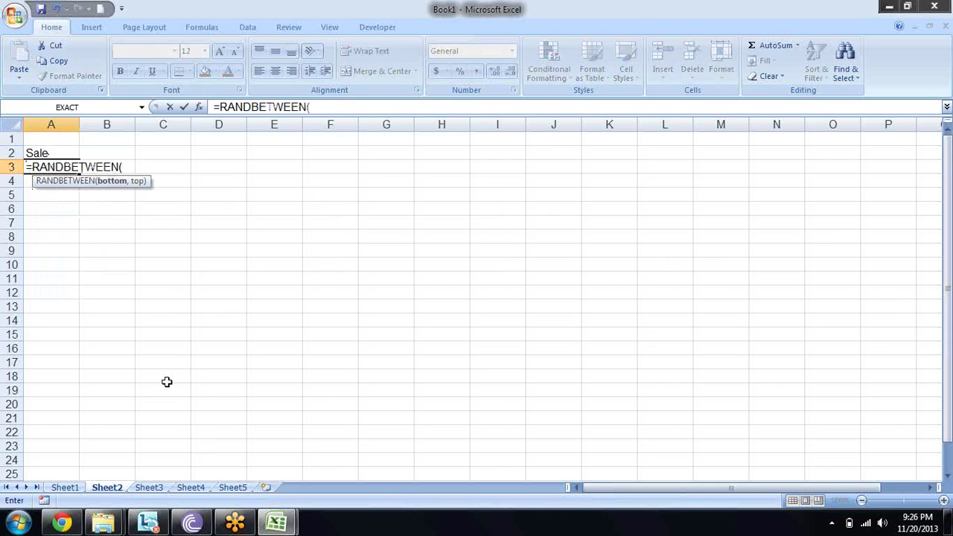
{"action": "type", "text": "10,90"}
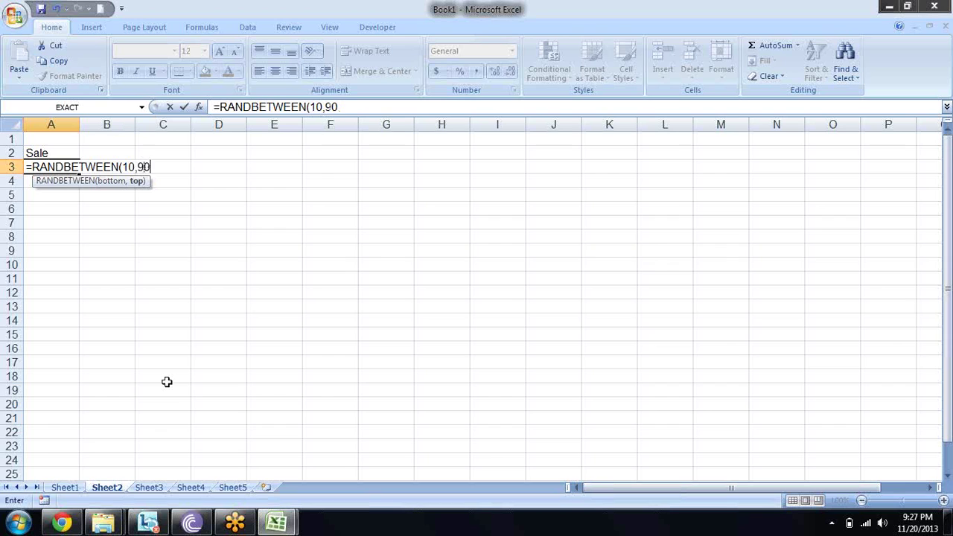
{"action": "type", "text": ")"}
{"action": "key", "text": "Return"}
- Copy the RANDBETWEEN formula from A3 down the Sale column
{"action": "key", "text": "Up"}
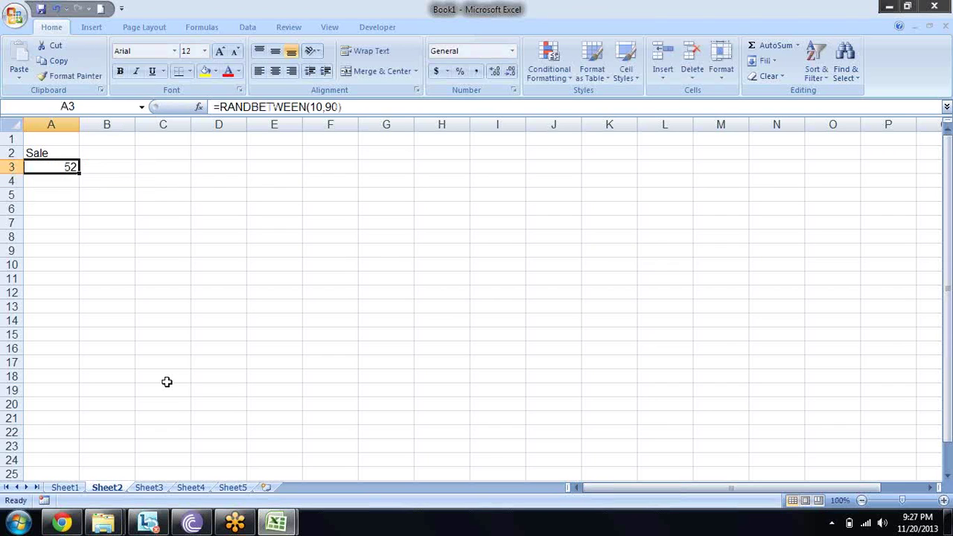
{"action": "key", "text": "ctrl+c"}
{"action": "key", "text": "Down"}
{"action": "key", "text": "shift+Down"}
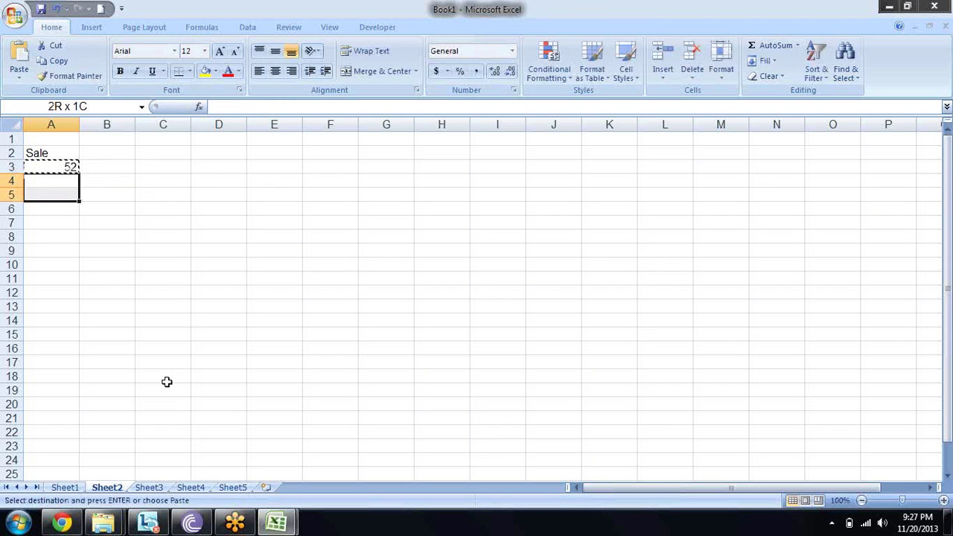
{"action": "key", "text": "shift+Down"}
{"action": "key", "text": "shift+Down"}
{"action": "key", "text": "shift+Down"}
{"action": "key", "text": "Return"}
{"action": "key", "text": "Up"}
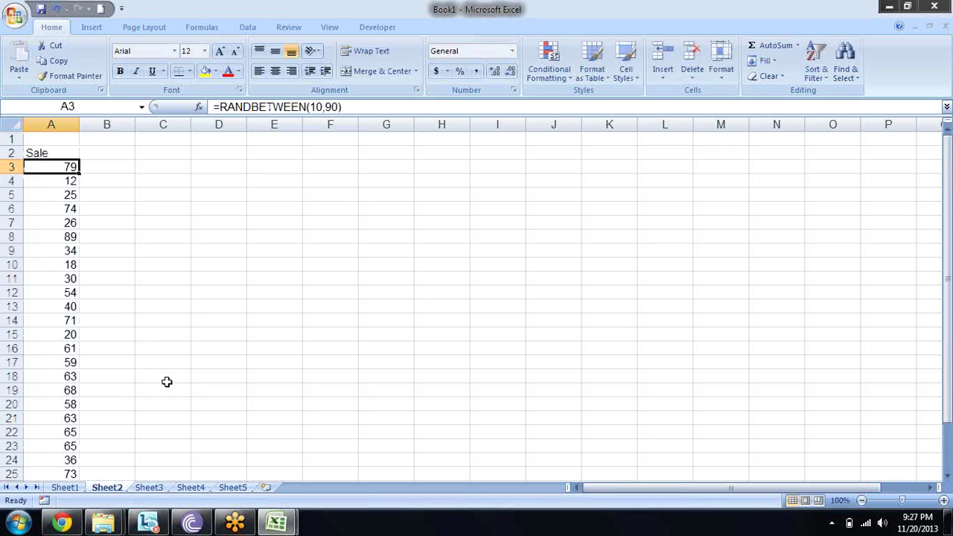
- Convert the random numbers in A3:A29 to fixed values with Paste Special > Values
{"action": "key", "text": "ctrl+shift+Down"}
{"action": "key", "text": "ctrl+c"}
{"action": "key", "text": "ctrl+alt+v"}
{"action": "key", "text": "v"}
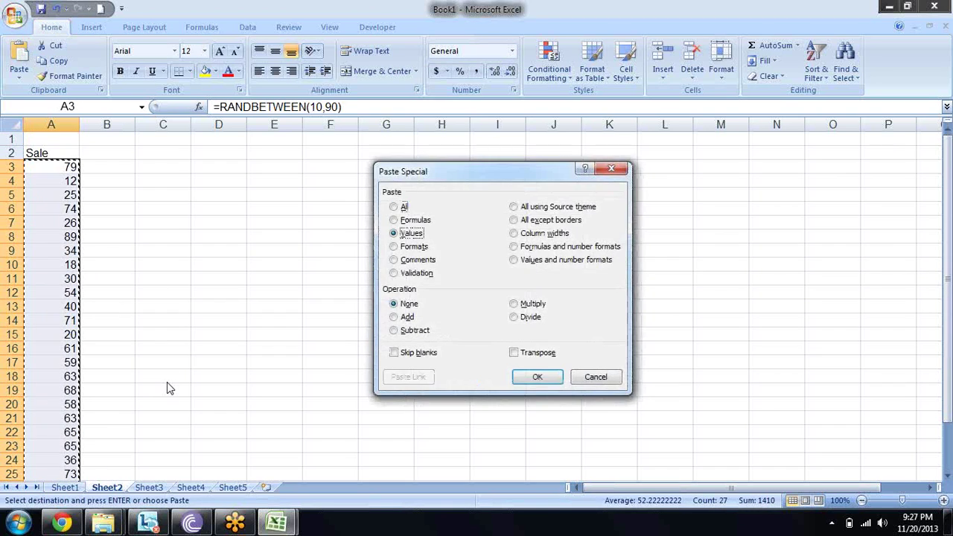
{"action": "key", "text": "Return"}
{"action": "key", "text": "Escape"}
{"action": "key", "text": "ctrl+Up"}
{"action": "key", "text": "Down"}
{"action": "key", "text": "Right"}
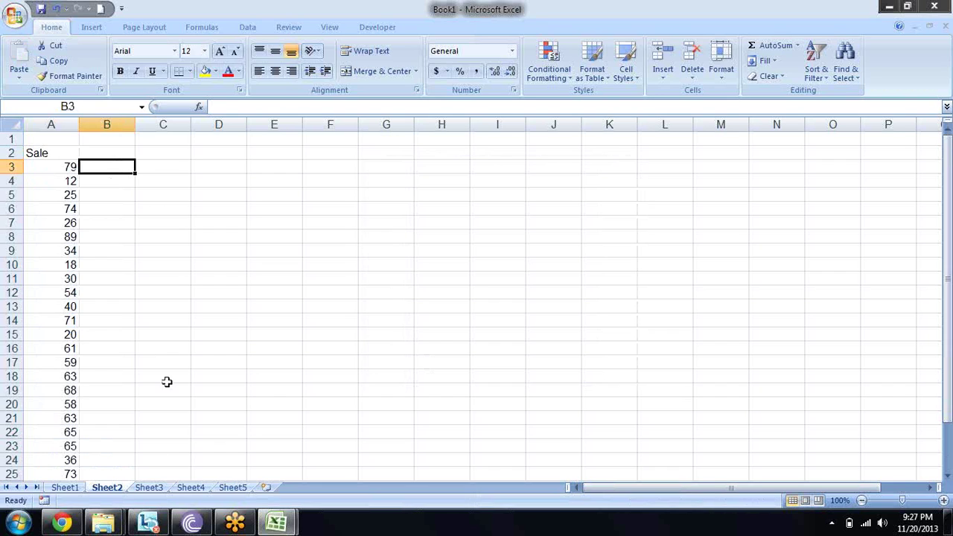
- Type X in B3 and B4 beside the sales 79 and 12
{"action": "type", "text": "X"}
{"action": "key", "text": "Return"}
{"action": "type", "text": "X"}
{"action": "key", "text": "Return"}
{"action": "key", "text": "Return"}
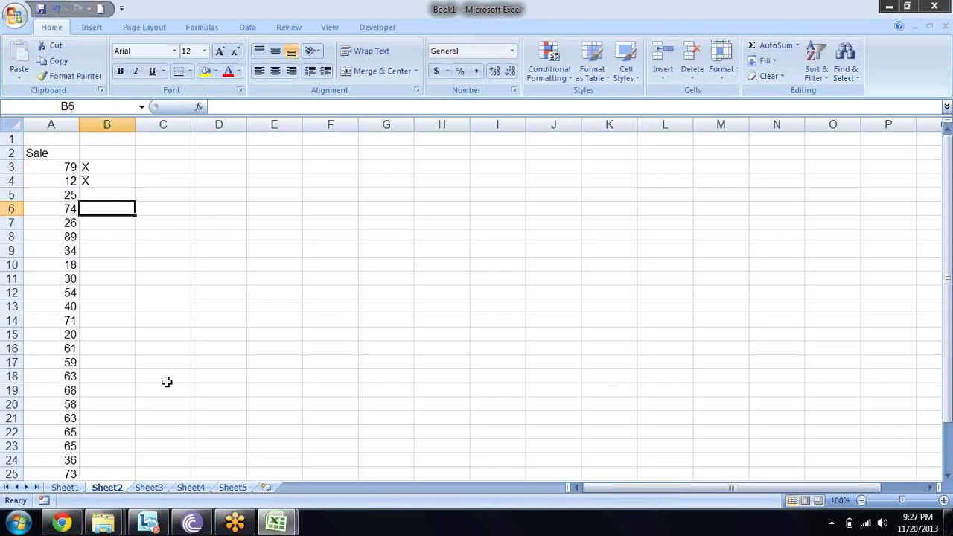
{"action": "key", "text": "Up"}
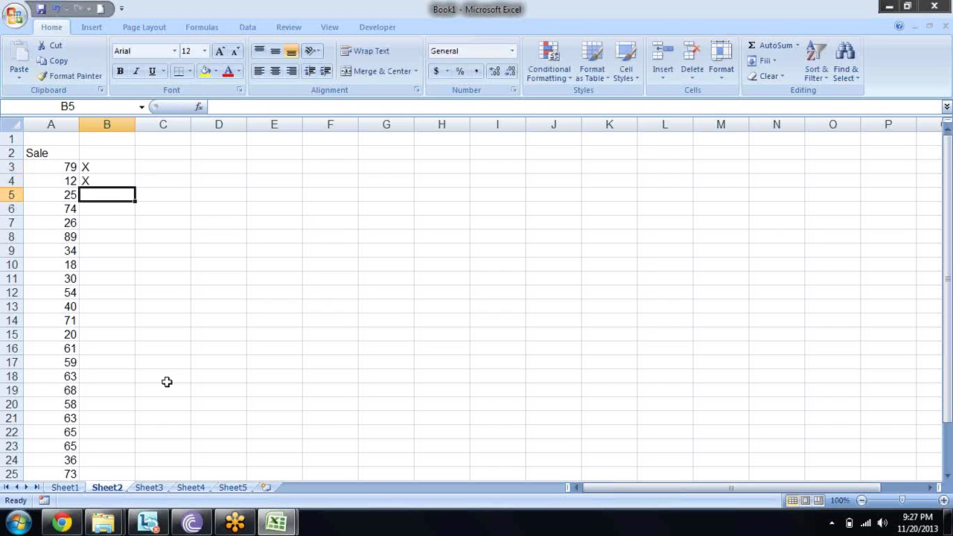
{"action": "key", "text": "Down"}
{"action": "key", "text": "Down"}
{"action": "key", "text": "Down"}
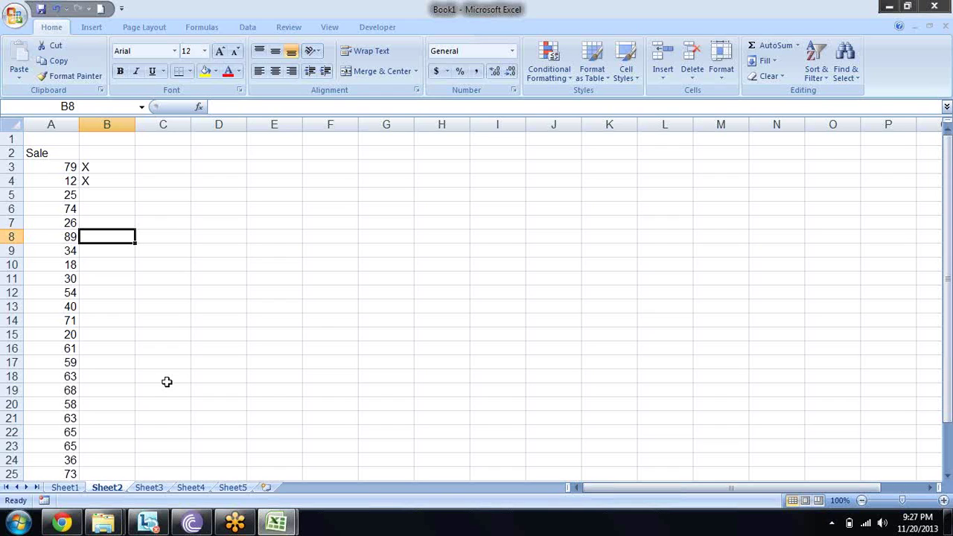
{"action": "key", "text": "Up"}
{"action": "key", "text": "Up"}
{"action": "key", "text": "Up"}
{"action": "key", "text": "Up"}
{"action": "key", "text": "Up"}
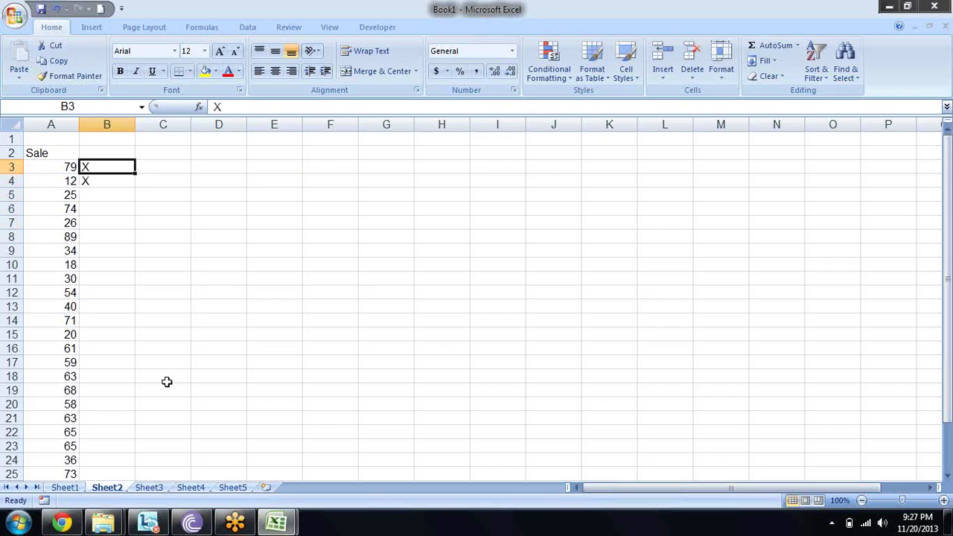
{"action": "key", "text": "Right"}
{"action": "key", "text": "Down"}
{"action": "key", "text": "Down"}
{"action": "key", "text": "Left"}
{"action": "key", "text": "Down"}
{"action": "key", "text": "Down"}
{"action": "key", "text": "Up"}
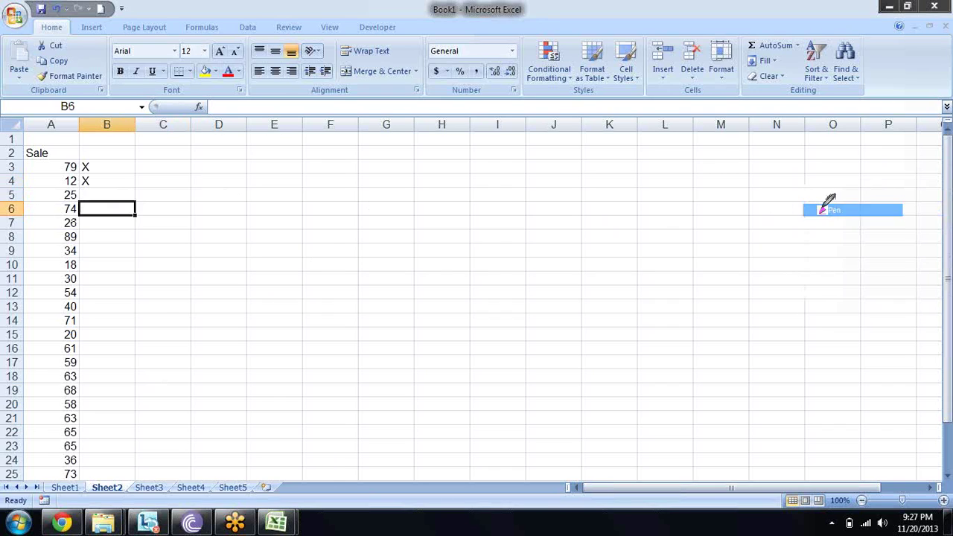
{"action": "left_click_drag", "start_coordinate": [88, 199], "coordinate": [126, 188]}
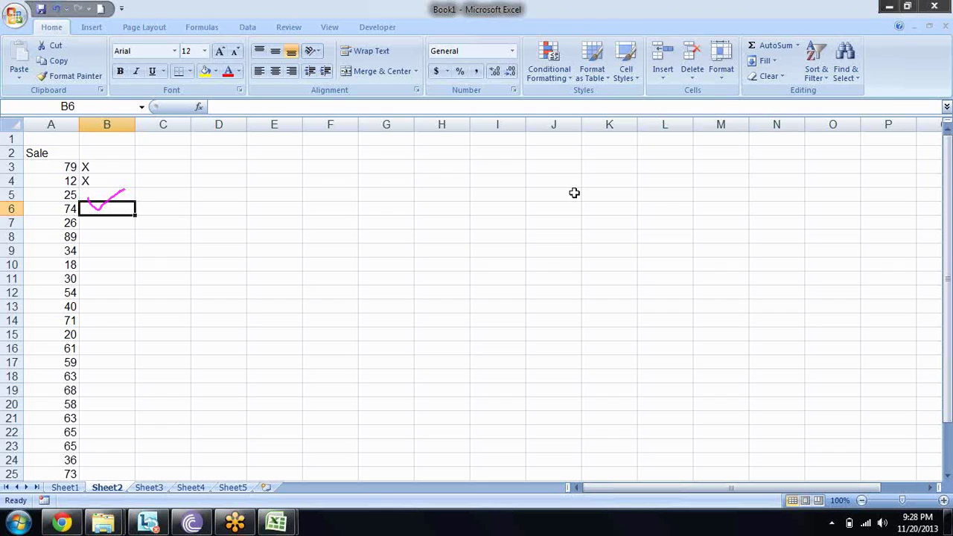
{"action": "left_click", "coordinate": [102, 195]}
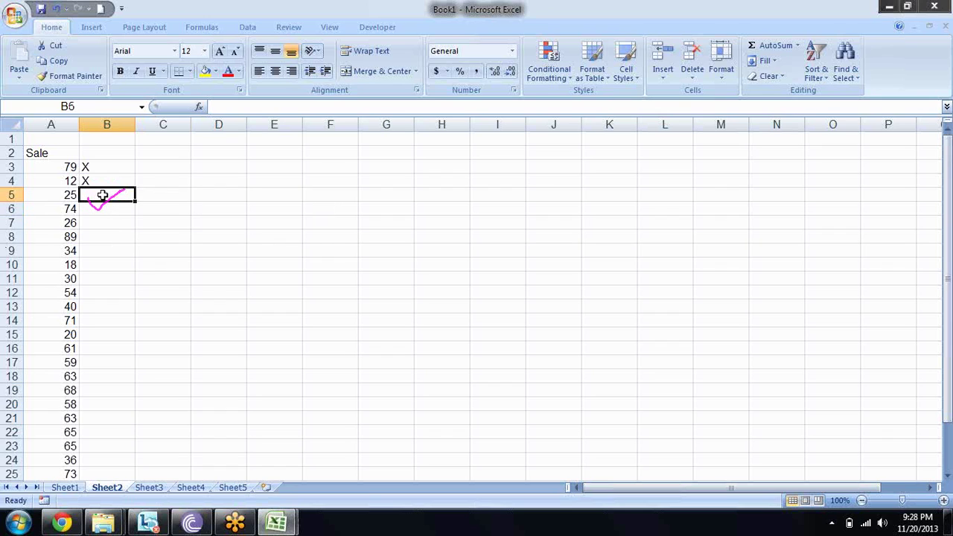
{"action": "key", "text": "Right"}
{"action": "key", "text": "Left"}
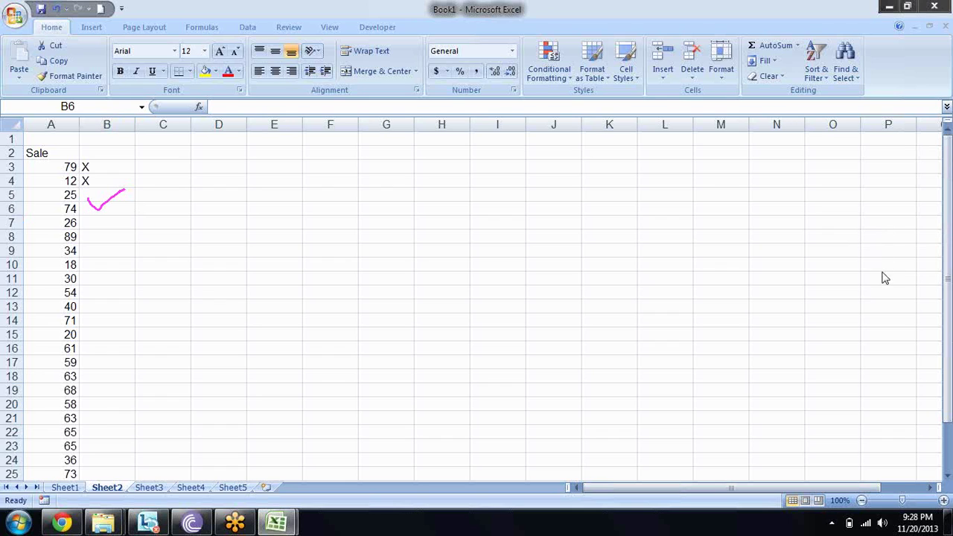
{"action": "key", "text": "Escape"}
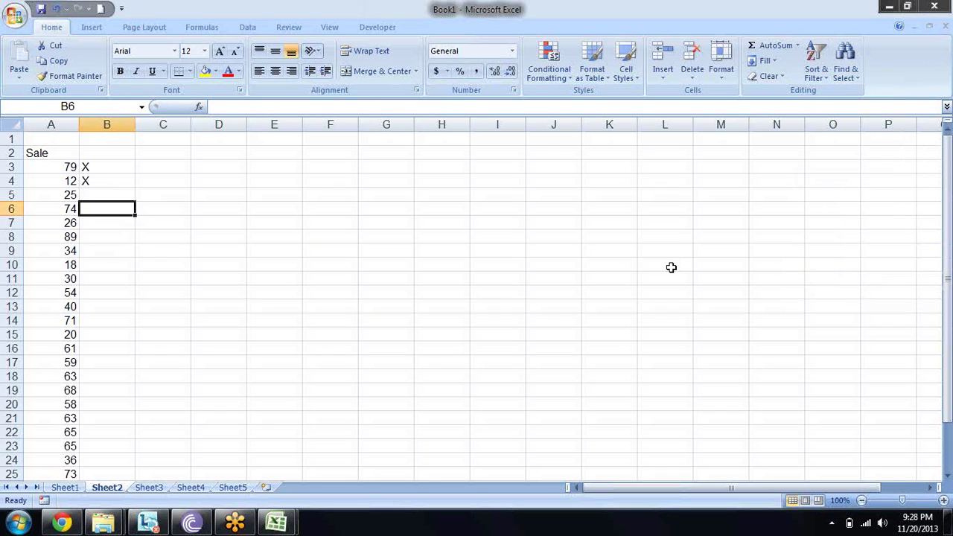
- Set B5 to the Wingdings 2 font and type P as a trial check mark
{"action": "left_click", "coordinate": [118, 196]}
{"action": "type", "text": "p"}
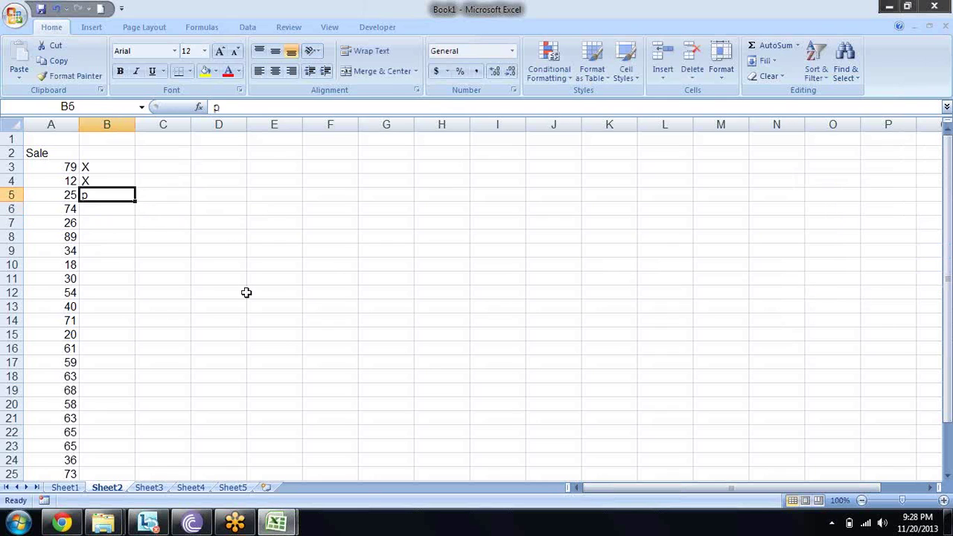
{"action": "left_click", "coordinate": [175, 51]}
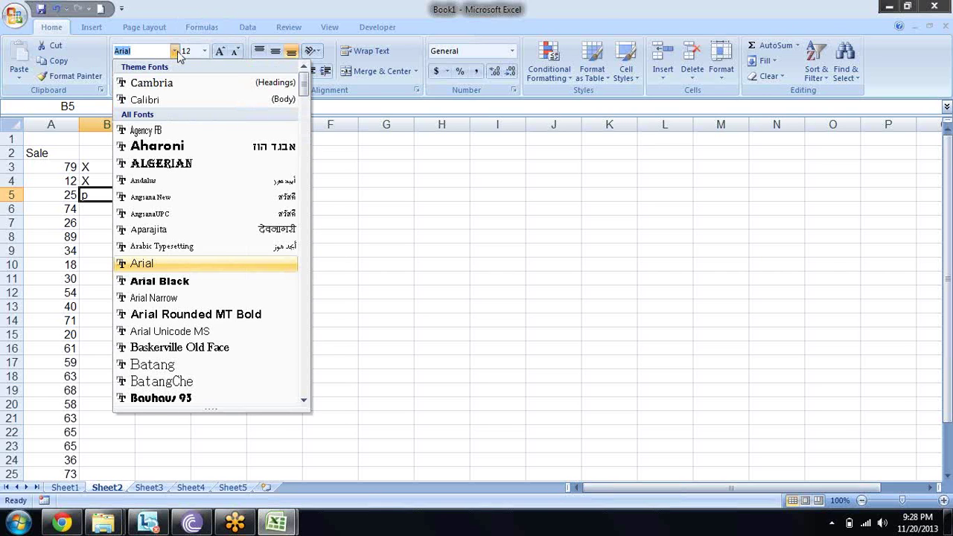
{"action": "type", "text": "Wingdings"}
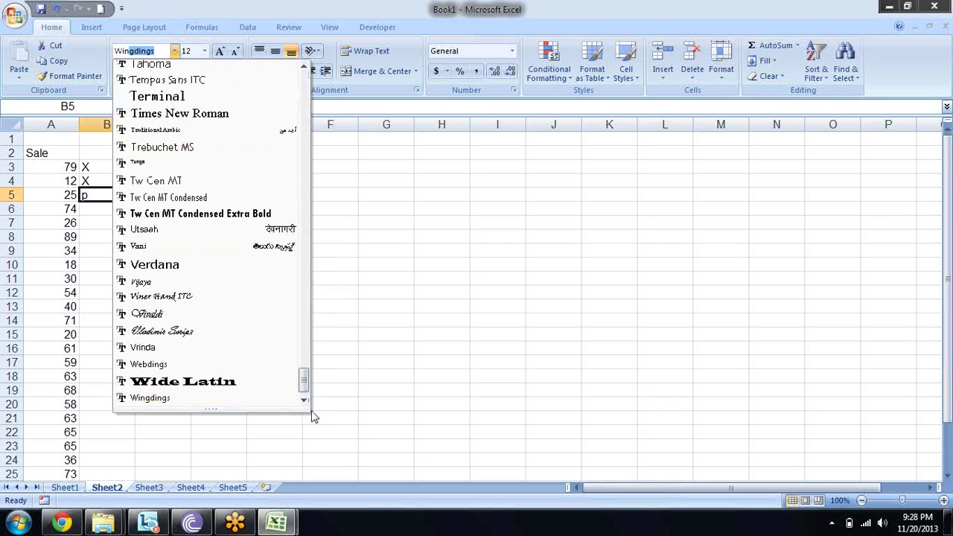
{"action": "left_click", "coordinate": [304, 403]}
{"action": "left_click", "coordinate": [304, 402]}
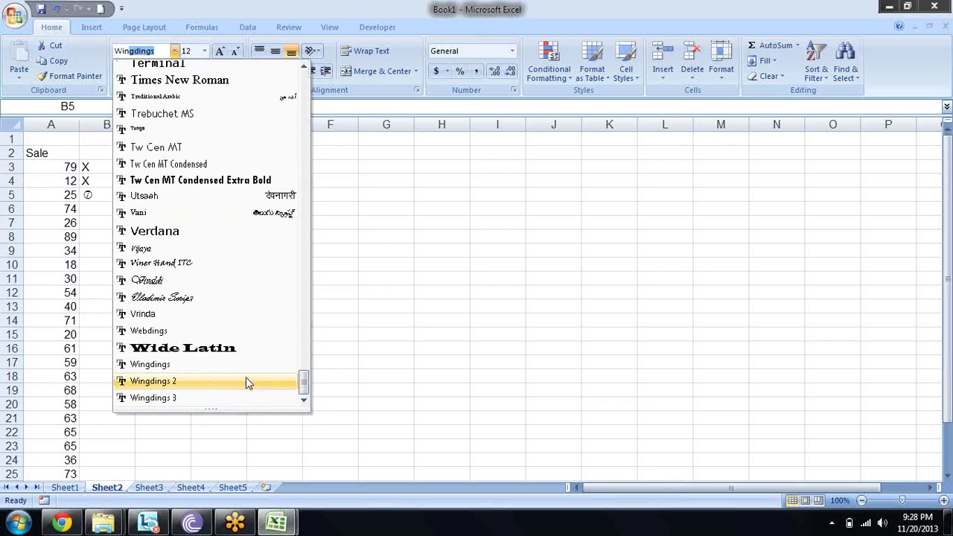
{"action": "left_click", "coordinate": [245, 377]}
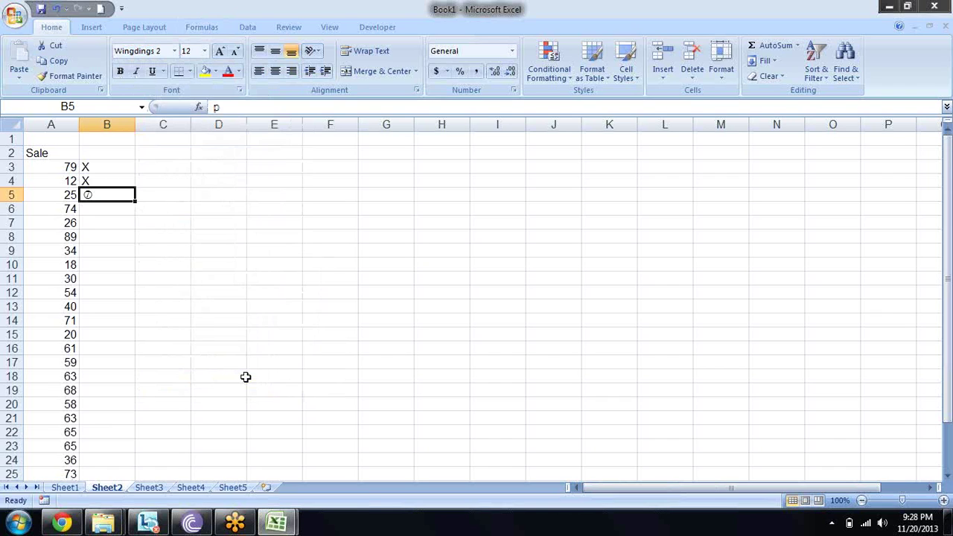
{"action": "type", "text": "P"}
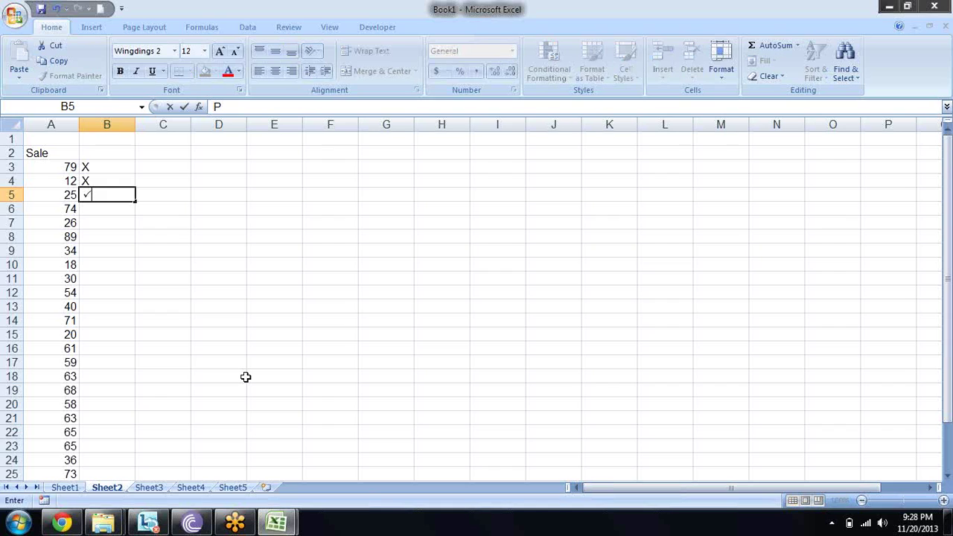
{"action": "key", "text": "Return"}
- Clear the trial check mark from B5 and cancel the retyped capital P
{"action": "key", "text": "Up"}
{"action": "key", "text": "Delete"}
{"action": "key", "text": "Caps_Lock"}
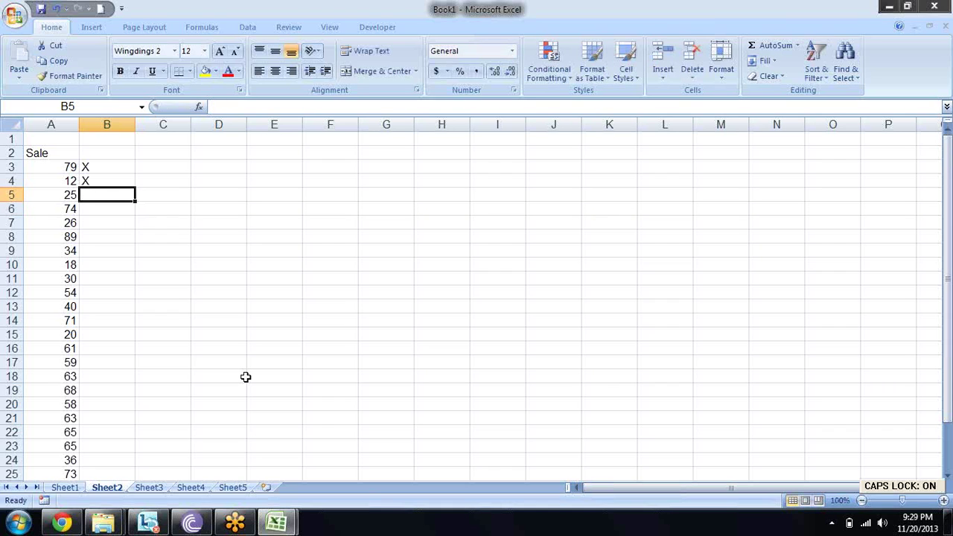
{"action": "type", "text": "P"}
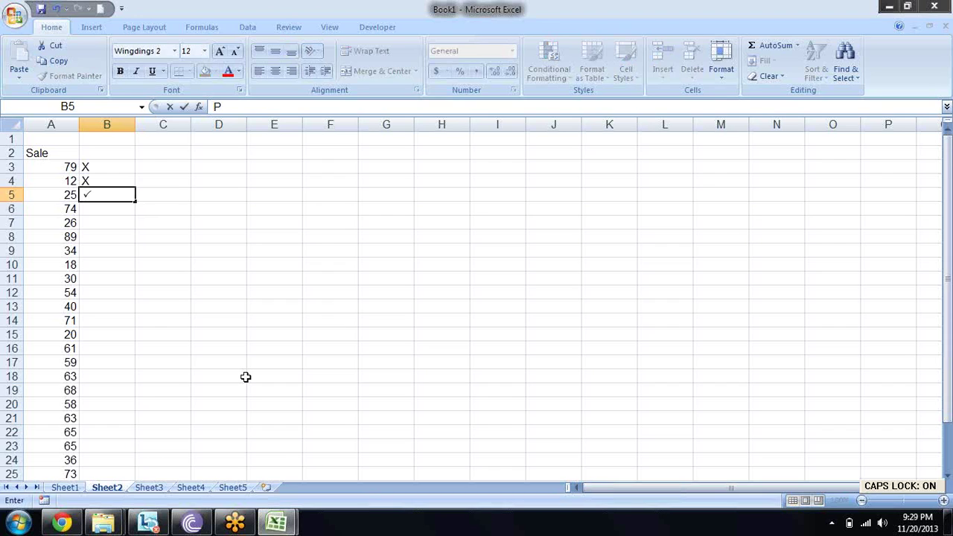
{"action": "key", "text": "Caps_Lock"}
{"action": "key", "text": "Escape"}
- Type P in B6 and set it to Wingdings 2 so it shows a check mark
{"action": "key", "text": "Down"}
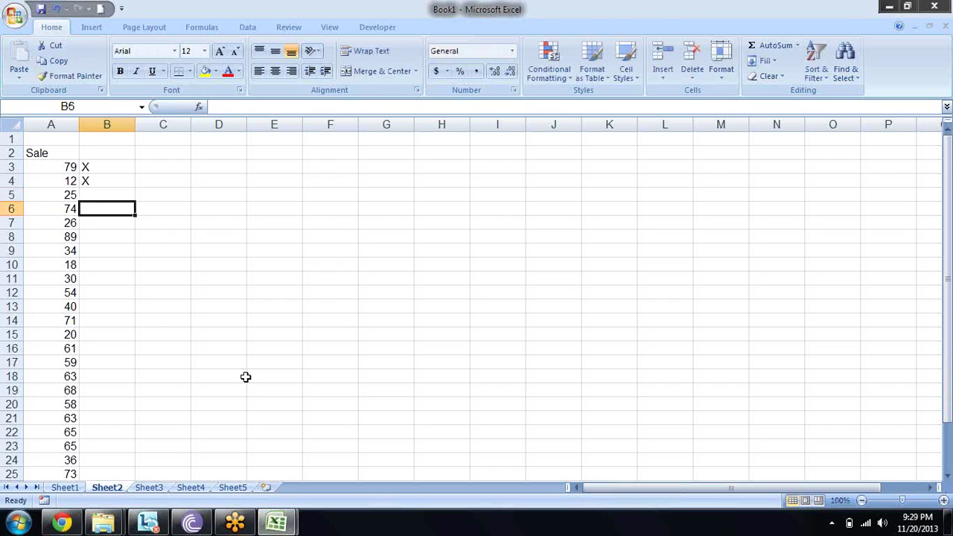
{"action": "type", "text": "P"}
{"action": "key", "text": "Return"}
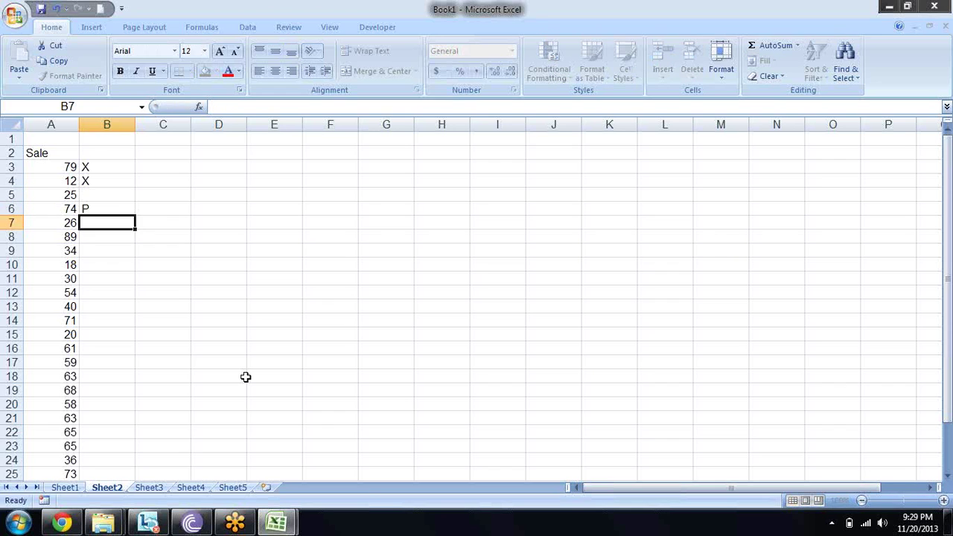
{"action": "key", "text": "Up"}
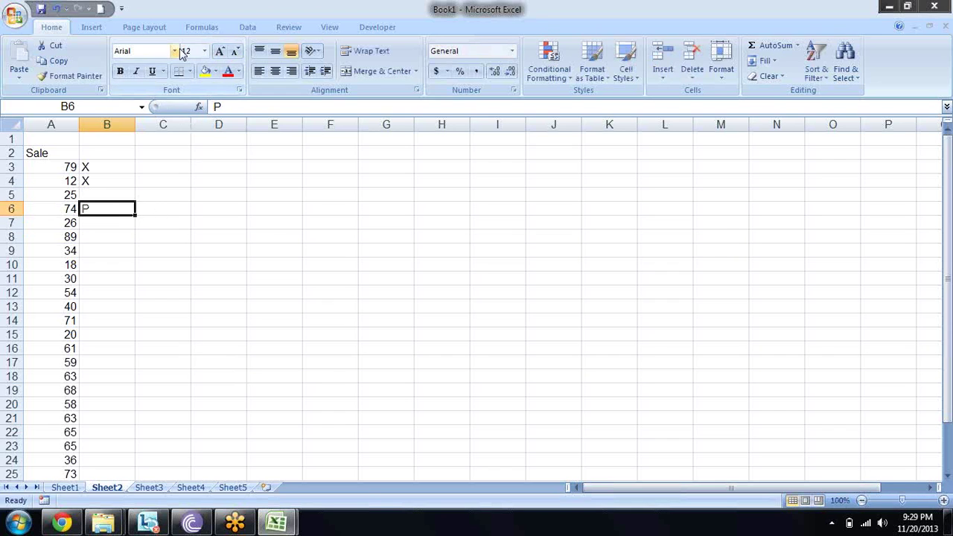
{"action": "left_click", "coordinate": [175, 52]}
{"action": "type", "text": "Wingdings"}
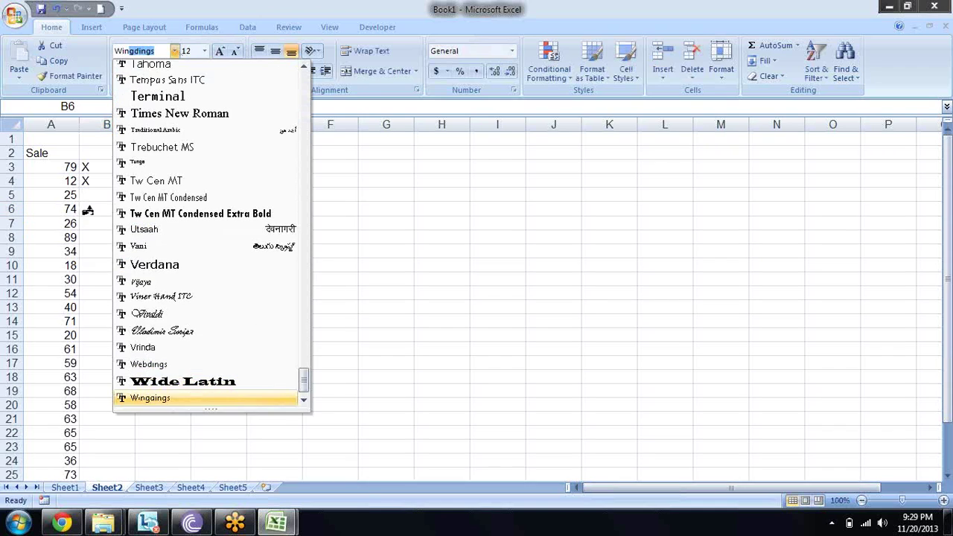
{"action": "left_click", "coordinate": [303, 402]}
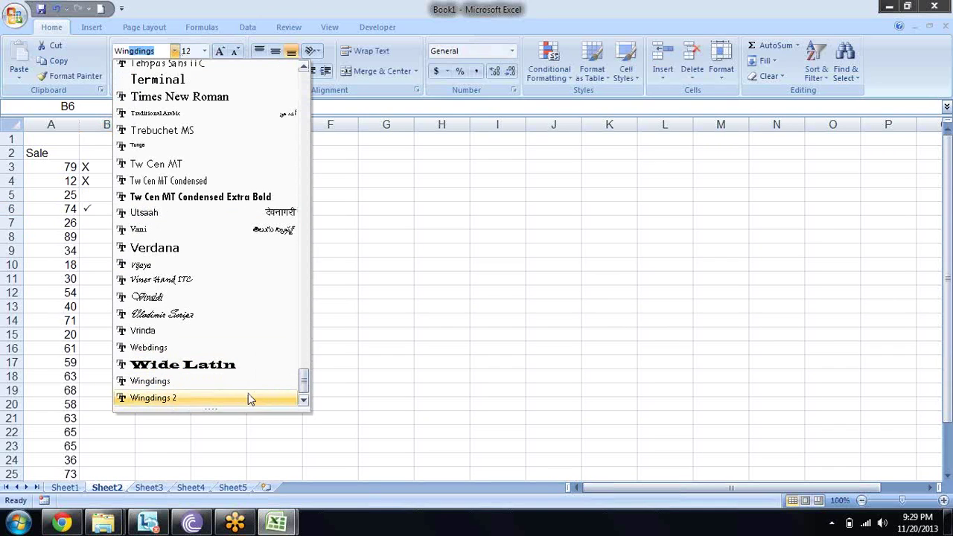
{"action": "left_click", "coordinate": [239, 396]}
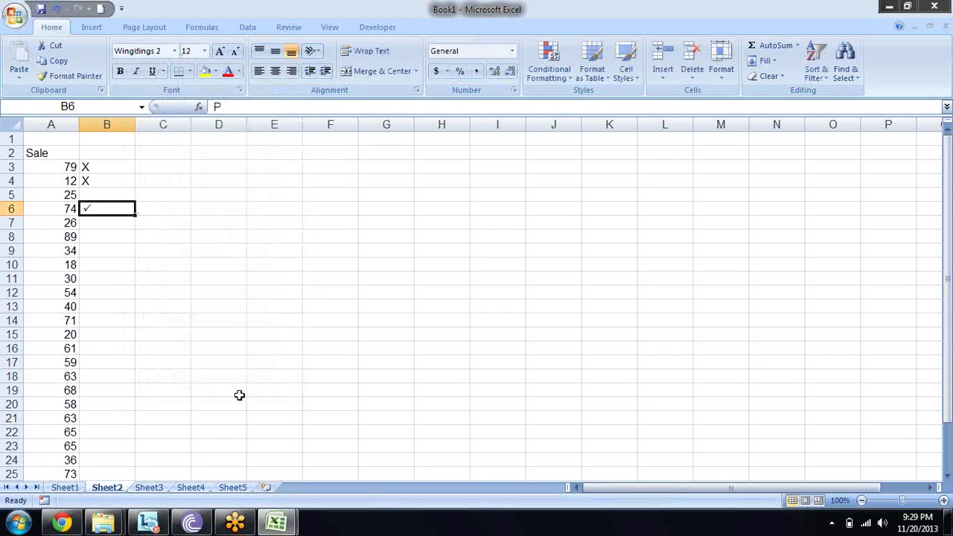
- Copy B6's check mark into B5 and type P in B9, B12, B15 and B18
{"action": "key", "text": "ctrl+c"}
{"action": "key", "text": "Up"}
{"action": "key", "text": "ctrl+v"}
{"action": "key", "text": "Down"}
{"action": "key", "text": "Down"}
{"action": "key", "text": "Down"}
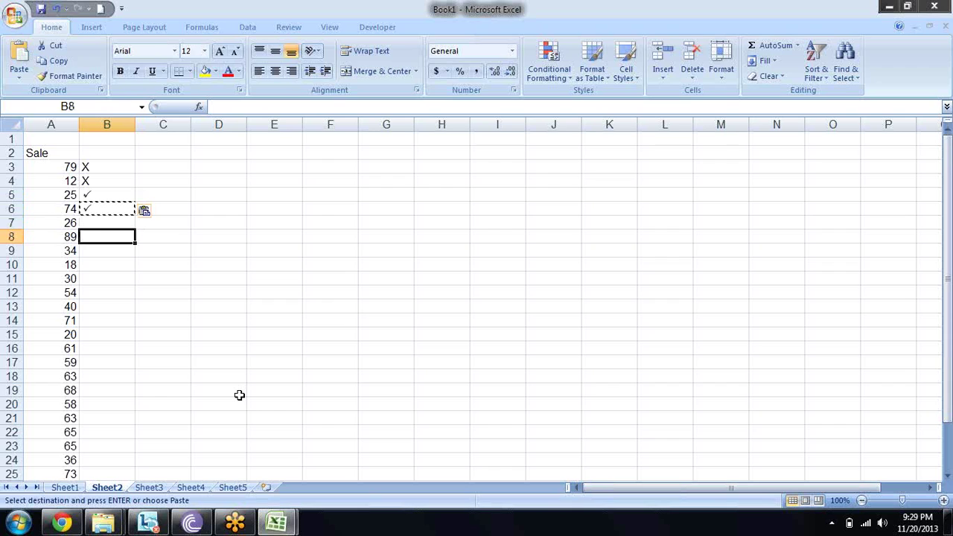
{"action": "key", "text": "Down"}
{"action": "type", "text": "P"}
{"action": "key", "text": "Down"}
{"action": "key", "text": "Down"}
{"action": "key", "text": "Down"}
{"action": "type", "text": "P"}
{"action": "key", "text": "Down"}
{"action": "key", "text": "Down"}
{"action": "key", "text": "Down"}
{"action": "type", "text": "P"}
{"action": "key", "text": "Down"}
{"action": "key", "text": "Down"}
{"action": "key", "text": "Down"}
{"action": "type", "text": "P"}
{"action": "key", "text": "Up"}
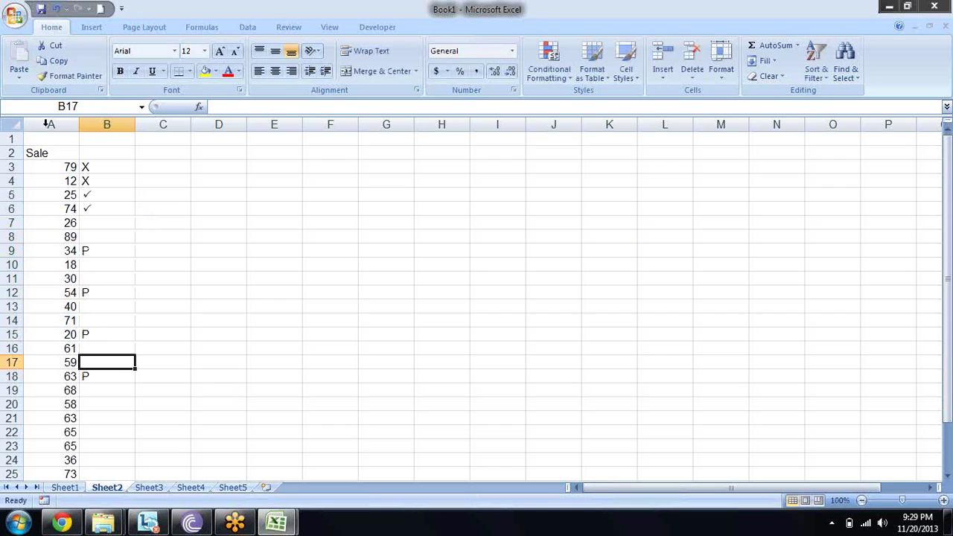
- Format-paint B6's Wingdings 2 font onto B9, B12, B15 and B18 to show check marks
{"action": "left_click", "coordinate": [110, 209]}
{"action": "double_click", "coordinate": [51, 77]}
{"action": "left_click", "coordinate": [107, 251]}
{"action": "left_click", "coordinate": [105, 292]}
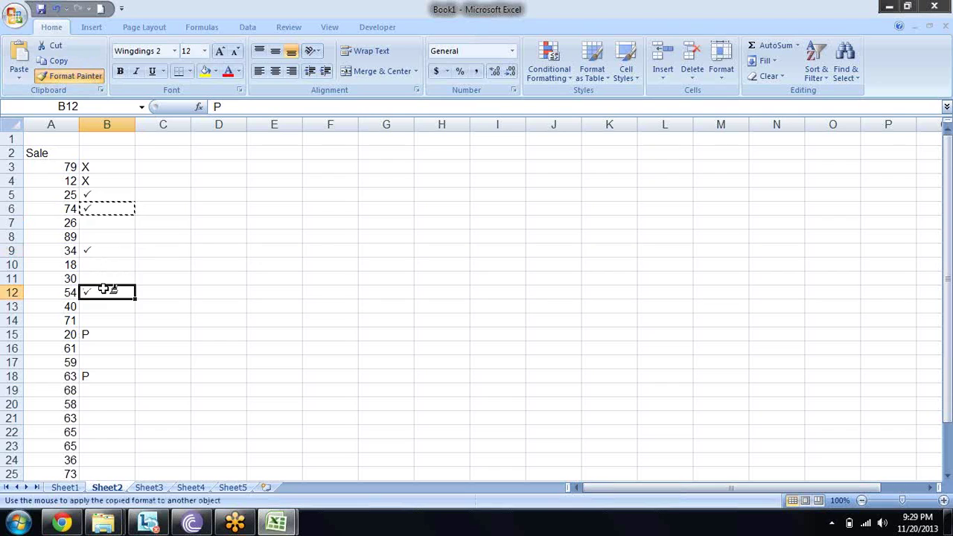
{"action": "left_click", "coordinate": [108, 336]}
{"action": "left_click", "coordinate": [105, 377]}
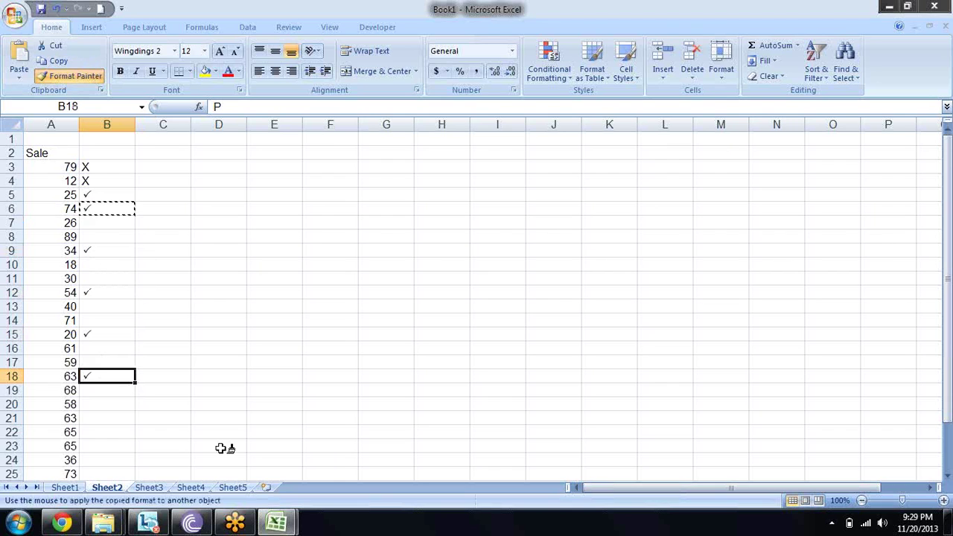
{"action": "key", "text": "Escape"}
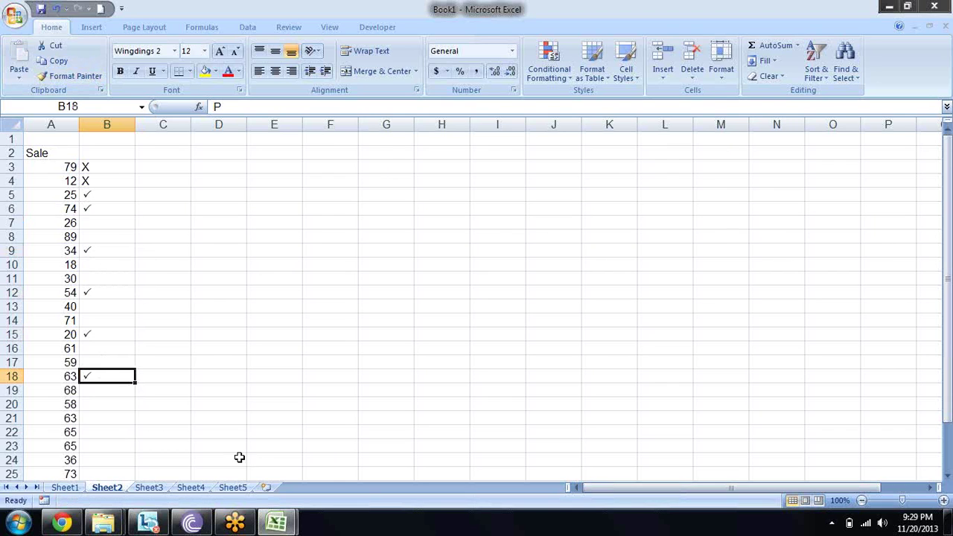
{"action": "key", "text": "Up"}
{"action": "key", "text": "Up"}
{"action": "key", "text": "Up"}
{"action": "key", "text": "Up"}
{"action": "key", "text": "Up"}
{"action": "key", "text": "Up"}
{"action": "key", "text": "Up"}
{"action": "key", "text": "Up"}
{"action": "key", "text": "Up"}
{"action": "key", "text": "Up"}
{"action": "key", "text": "Up"}
{"action": "key", "text": "Up"}
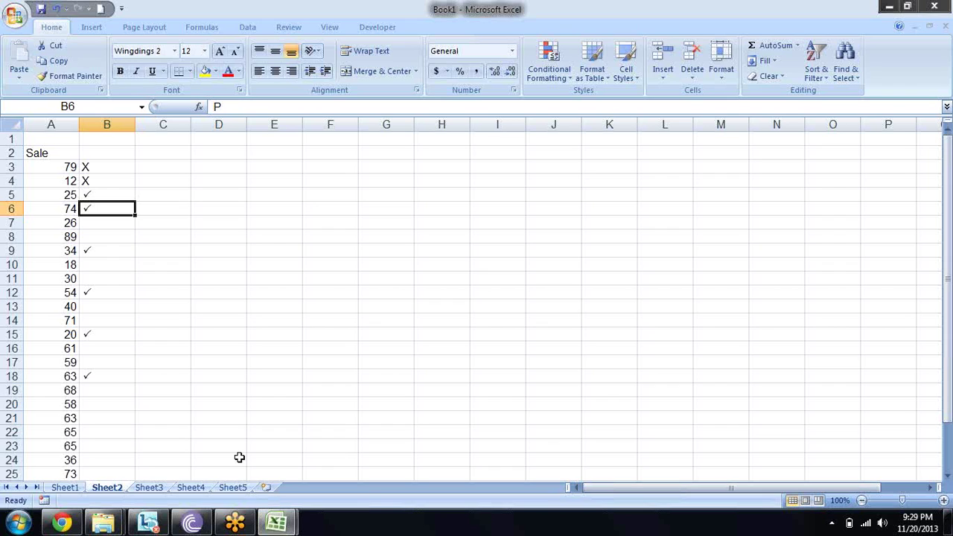
{"action": "key", "text": "Down"}
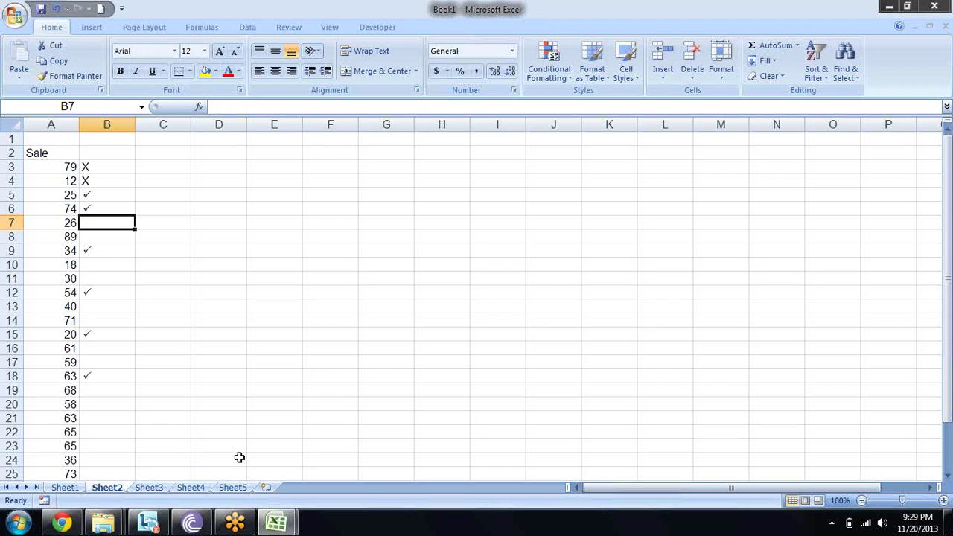
- Enter J in B7 and rotate its text orientation to -45 degrees
{"action": "type", "text": "j"}
{"action": "key", "text": "BackSpace"}
{"action": "key", "text": "Return"}
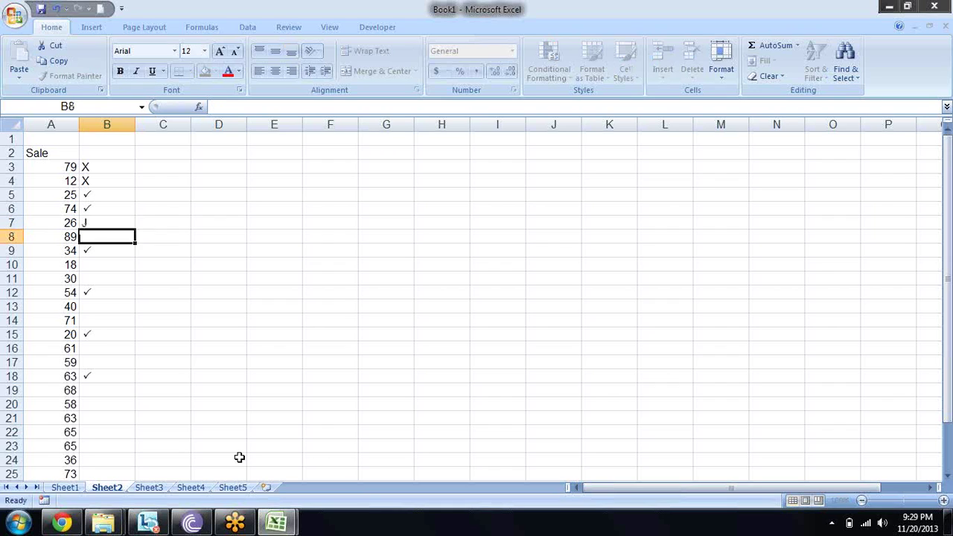
{"action": "key", "text": "Up"}
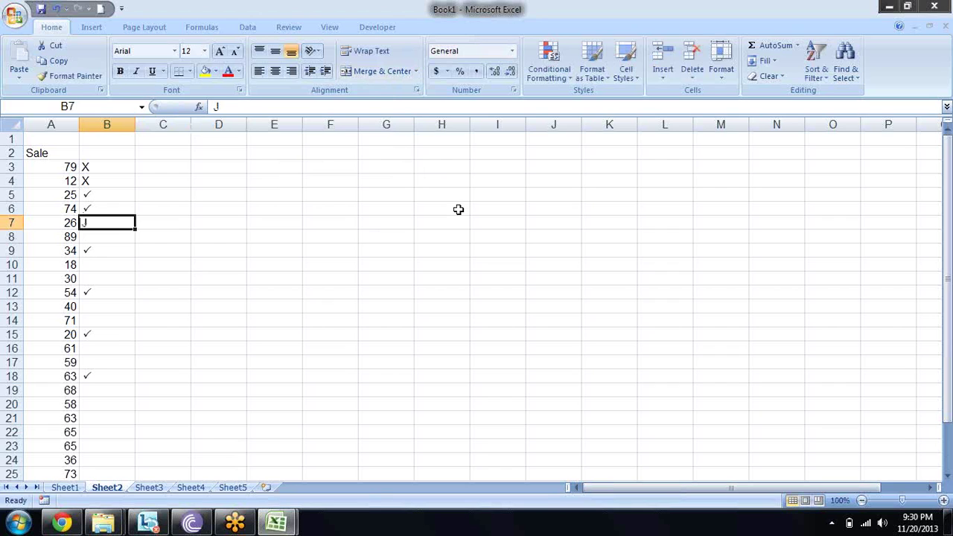
{"action": "key", "text": "ctrl+1"}
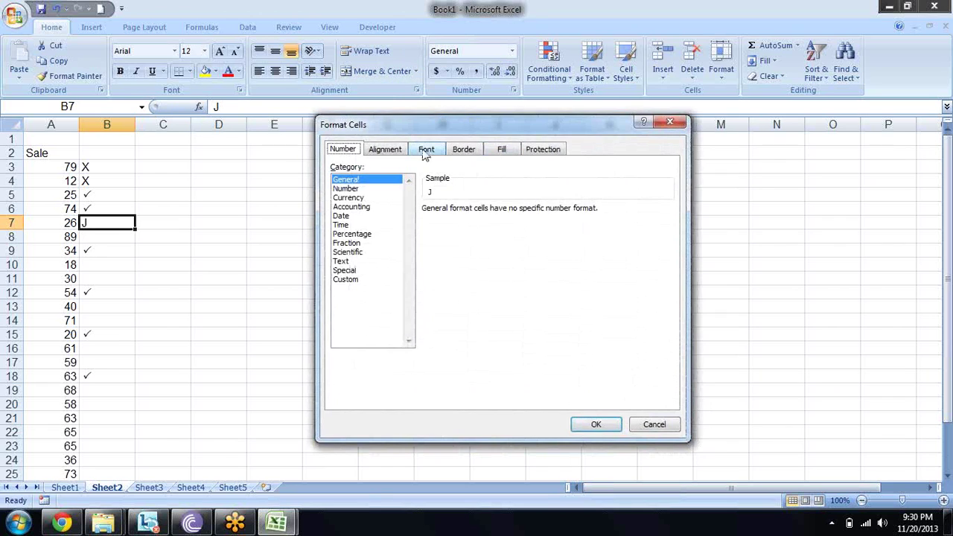
{"action": "left_click", "coordinate": [435, 154]}
{"action": "left_click", "coordinate": [394, 151]}
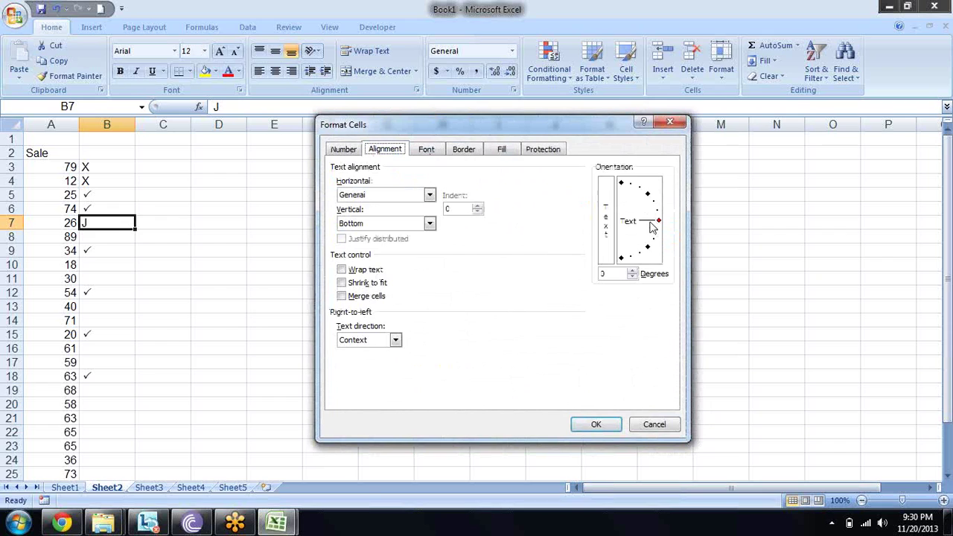
{"action": "double_click", "coordinate": [606, 274]}
{"action": "type", "text": "-45"}
{"action": "key", "text": "Return"}
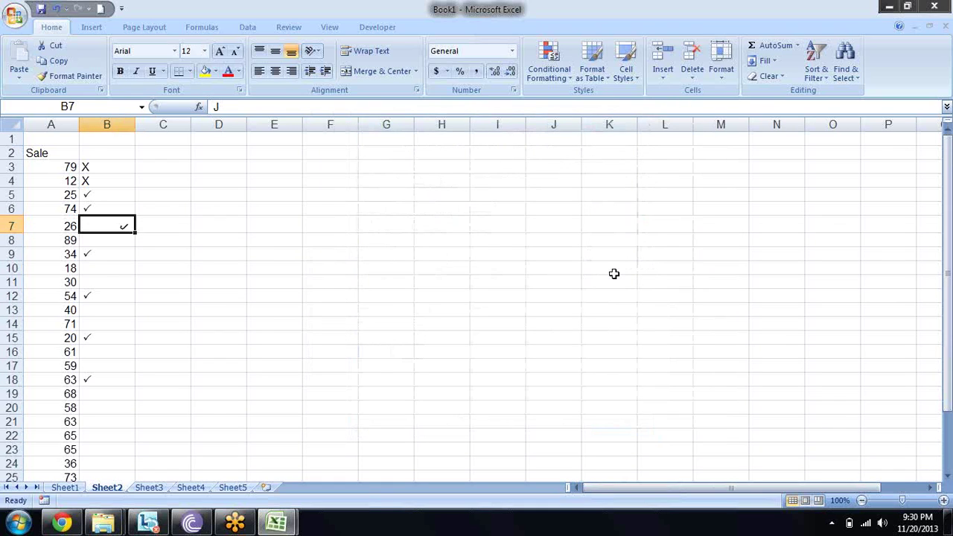
- Increase B7's font size three steps to enlarge the check mark
{"action": "left_click", "coordinate": [219, 52]}
{"action": "left_click", "coordinate": [219, 52]}
{"action": "left_click", "coordinate": [220, 52]}
{"action": "left_click", "coordinate": [220, 52]}
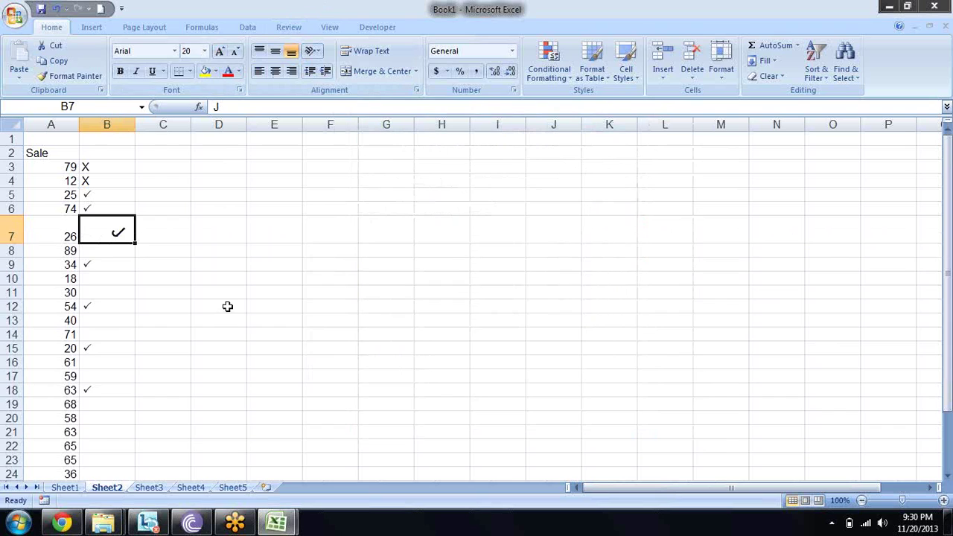
{"action": "key", "text": "ctrl+c"}
{"action": "key", "text": "Down"}
{"action": "key", "text": "Down"}
{"action": "key", "text": "ctrl+c"}
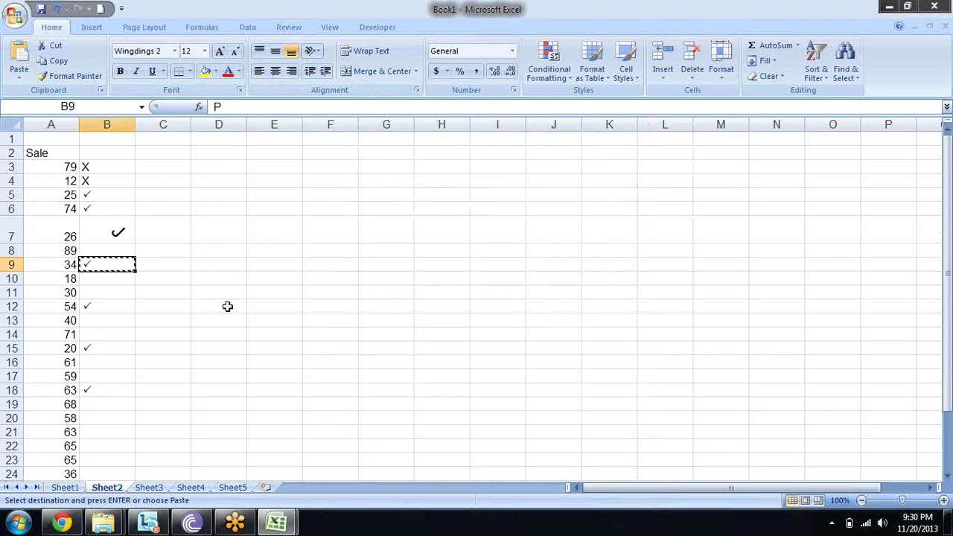
{"action": "key", "text": "Up"}
{"action": "key", "text": "Up"}
- Copy B7's enlarged rotated check mark into B10 and B13
{"action": "key", "text": "ctrl+c"}
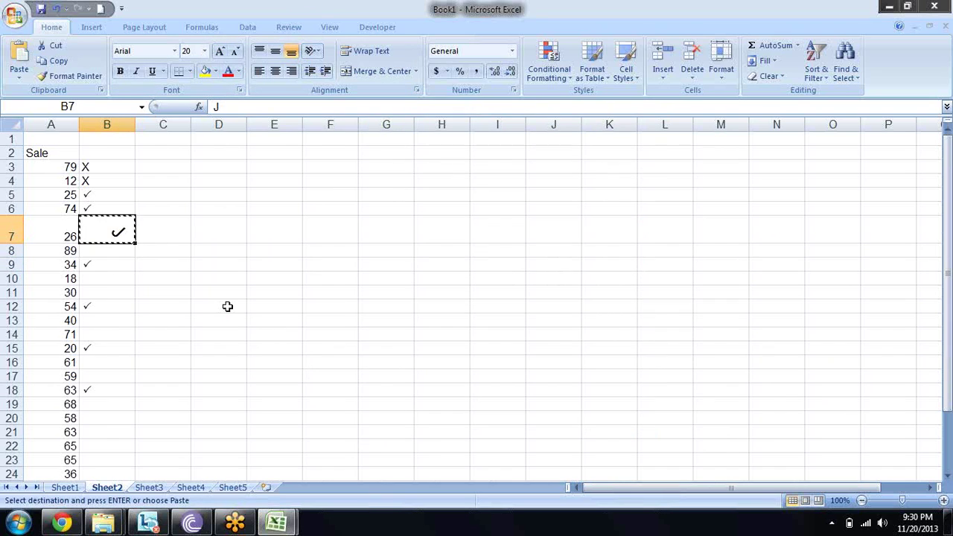
{"action": "key", "text": "Down"}
{"action": "key", "text": "Down"}
{"action": "key", "text": "Down"}
{"action": "key", "text": "ctrl+v"}
{"action": "key", "text": "Down"}
{"action": "key", "text": "Down"}
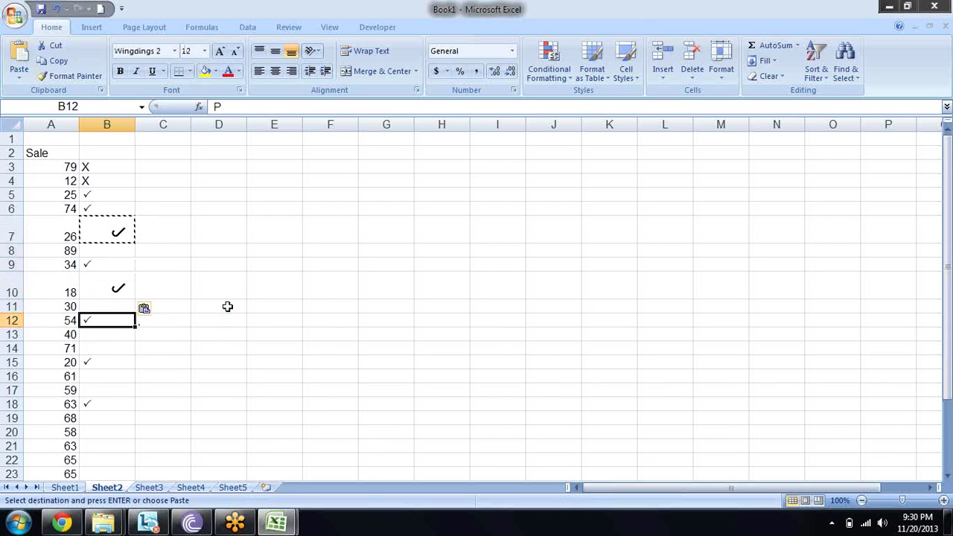
{"action": "key", "text": "Down"}
{"action": "key", "text": "ctrl+v"}
{"action": "key", "text": "Down"}
{"action": "key", "text": "Escape"}
{"action": "key", "text": "Up"}
{"action": "key", "text": "Up"}
{"action": "key", "text": "Up"}
{"action": "key", "text": "Up"}
{"action": "key", "text": "Up"}
{"action": "key", "text": "Up"}
{"action": "key", "text": "Up"}
{"action": "key", "text": "Up"}
{"action": "key", "text": "Left"}
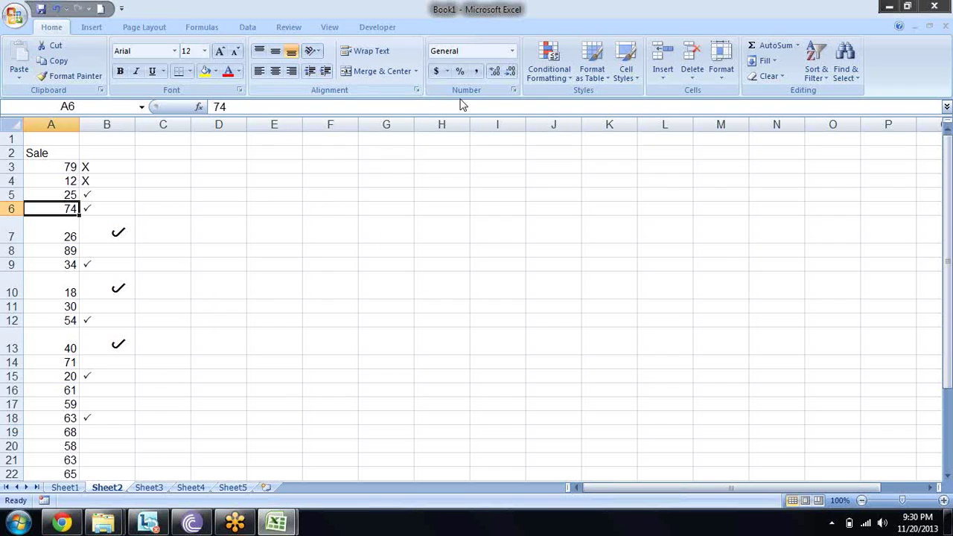
- Give A6 both diagonal borders forming an X, and auto-fit column A
{"action": "left_click", "coordinate": [513, 91]}
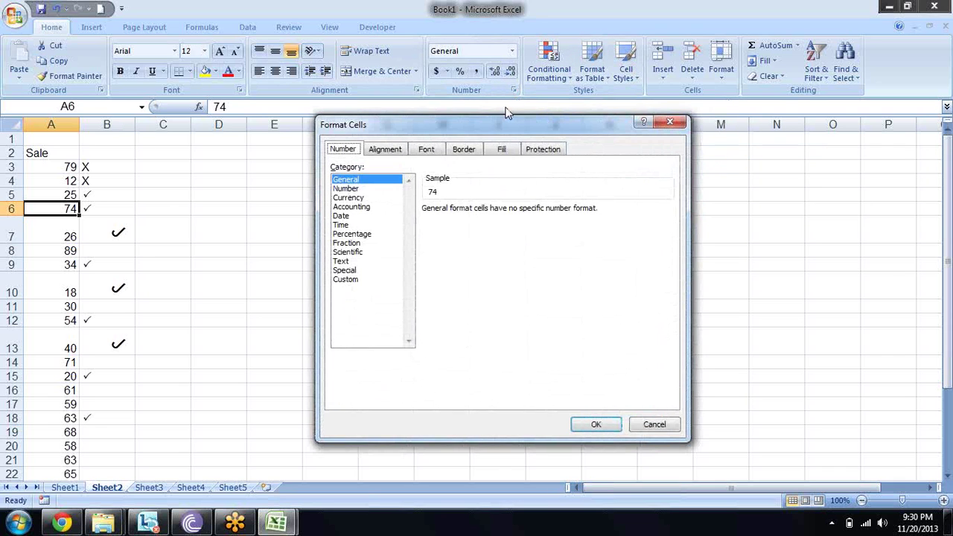
{"action": "left_click", "coordinate": [464, 151]}
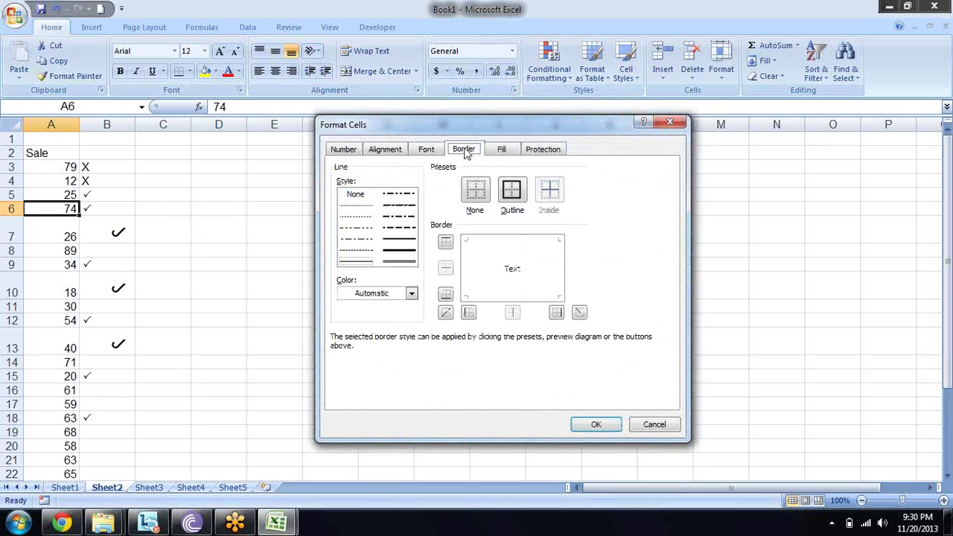
{"action": "left_click", "coordinate": [501, 267]}
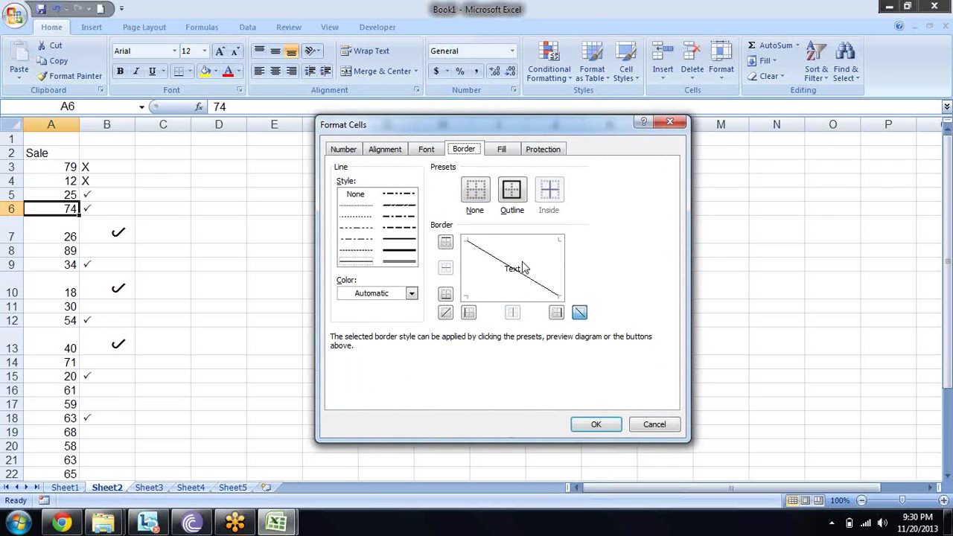
{"action": "left_click", "coordinate": [515, 273]}
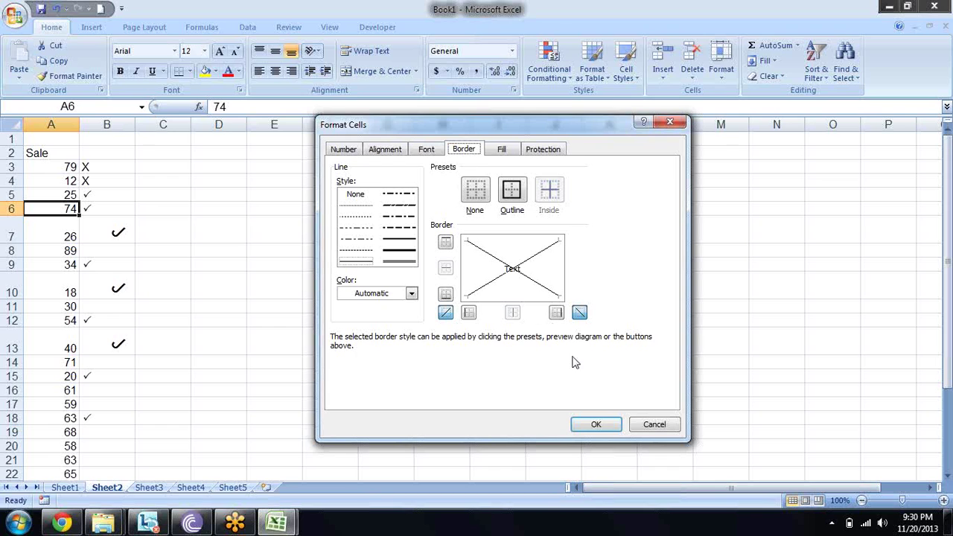
{"action": "left_click", "coordinate": [604, 424]}
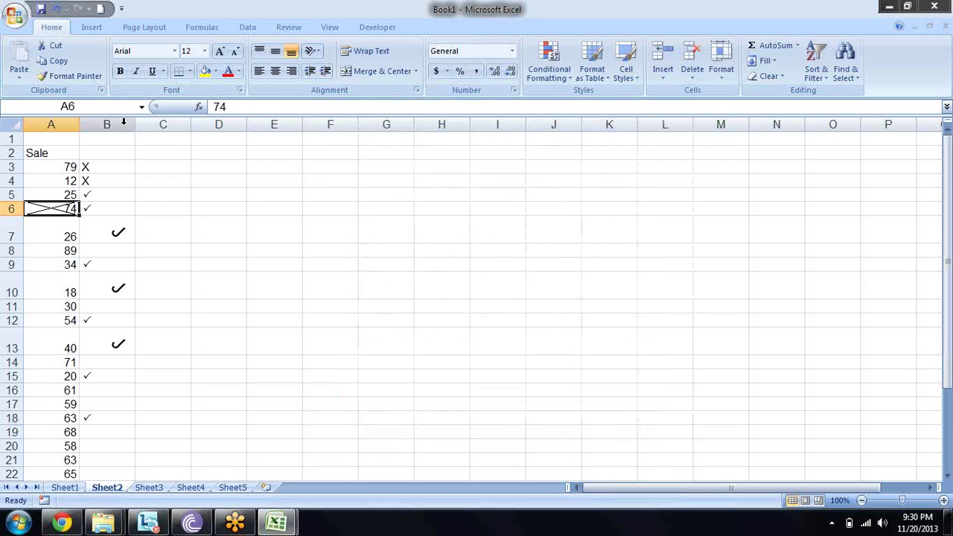
{"action": "double_click", "coordinate": [80, 124]}
{"action": "key", "text": "Down"}
{"action": "key", "text": "Down"}
{"action": "key", "text": "Up"}
{"action": "key", "text": "Up"}
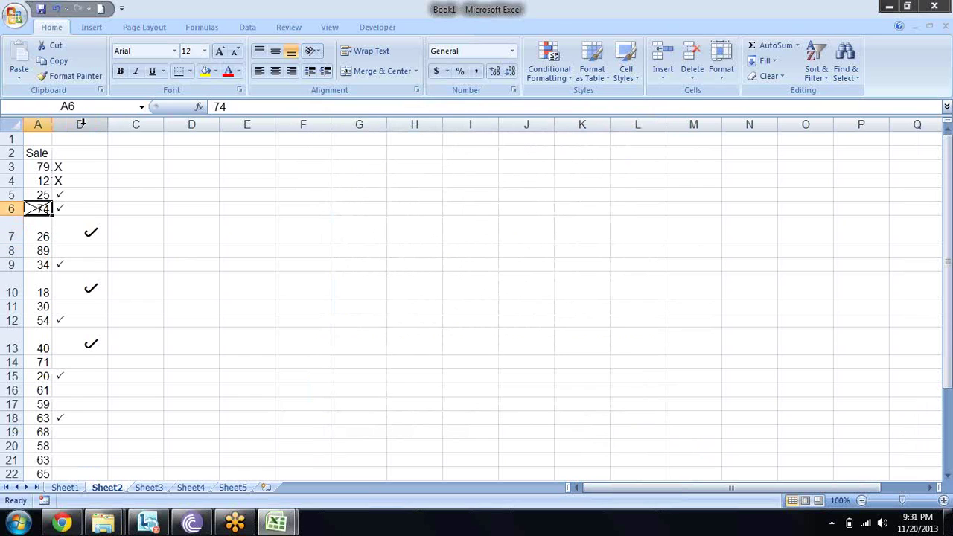
- Format Painter A6's X borders onto A11, A8, A14 and A16
{"action": "left_click", "coordinate": [71, 76]}
{"action": "left_click", "coordinate": [41, 307]}
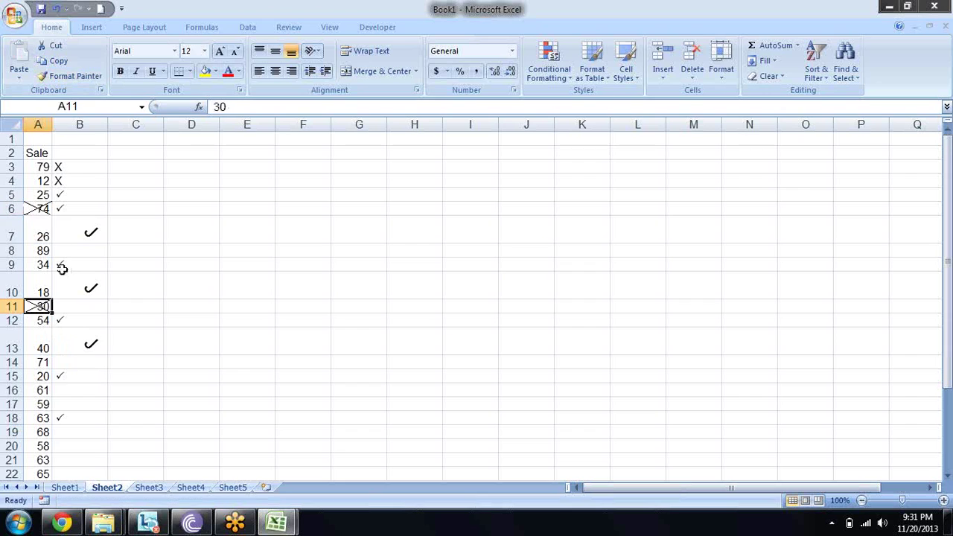
{"action": "left_click", "coordinate": [58, 60]}
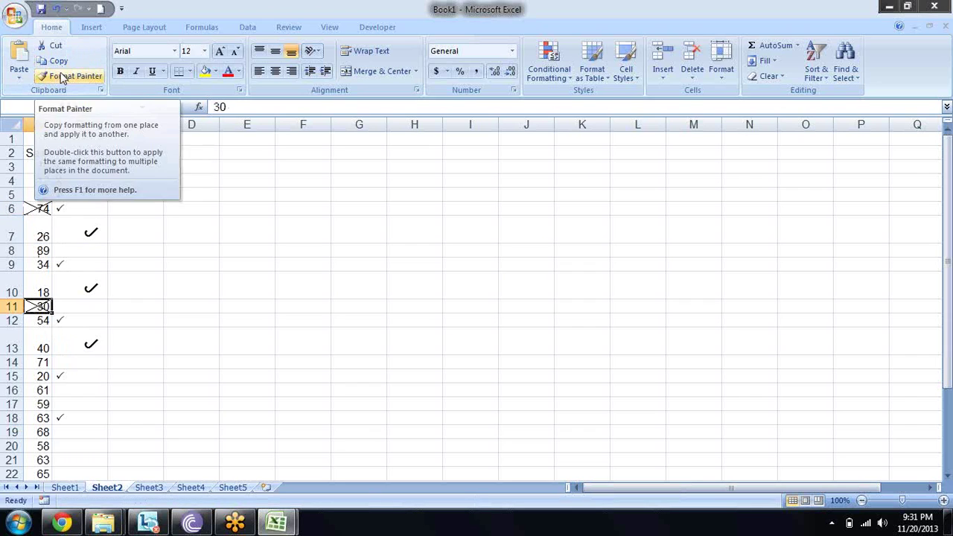
{"action": "left_click", "coordinate": [65, 78]}
{"action": "left_click", "coordinate": [37, 251]}
{"action": "left_click", "coordinate": [37, 363]}
{"action": "left_click", "coordinate": [37, 390]}
{"action": "key", "text": "Escape"}
{"action": "key", "text": "Up"}
{"action": "key", "text": "Up"}
{"action": "key", "text": "Up"}
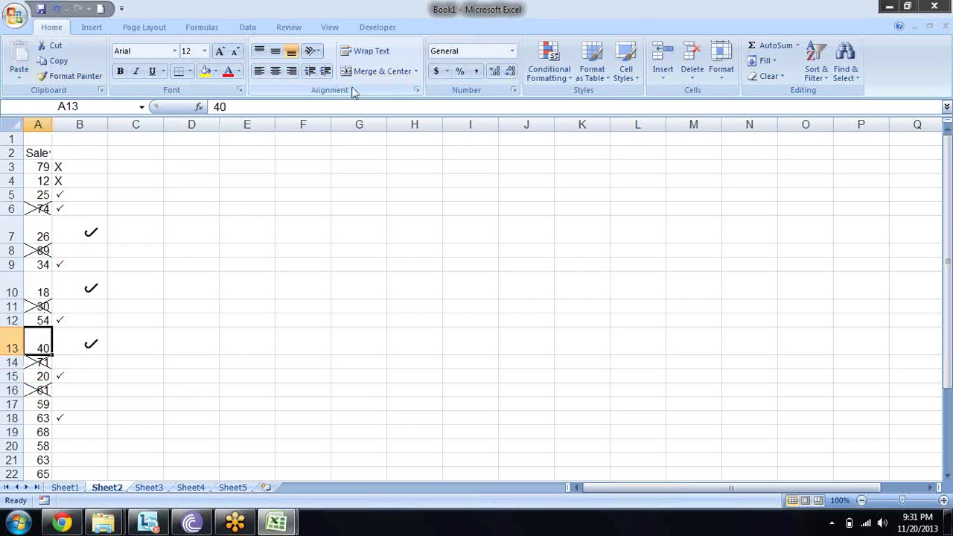
- Give A13 an upward diagonal border and a left border
{"action": "left_click", "coordinate": [513, 90]}
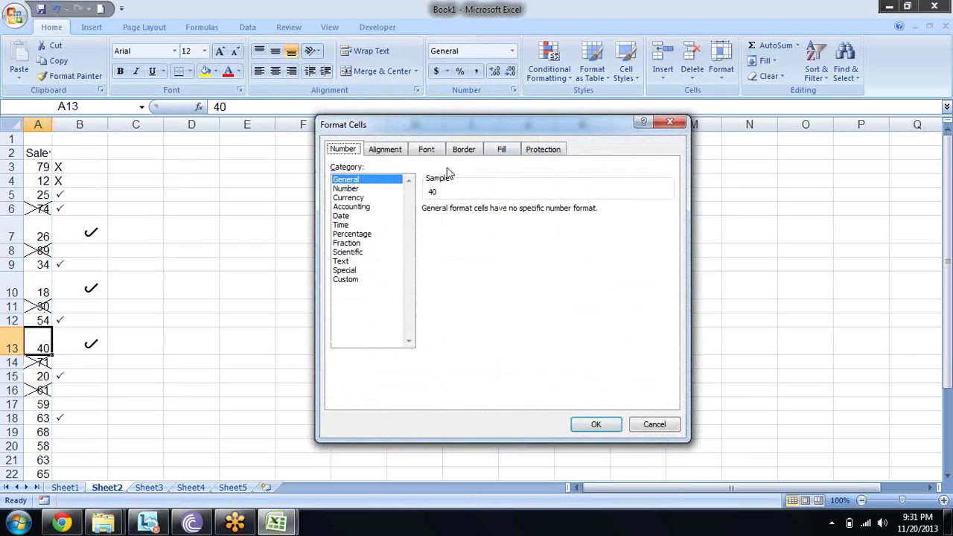
{"action": "left_click", "coordinate": [462, 152]}
{"action": "left_click", "coordinate": [504, 281]}
{"action": "left_click", "coordinate": [474, 275]}
{"action": "left_click", "coordinate": [586, 422]}
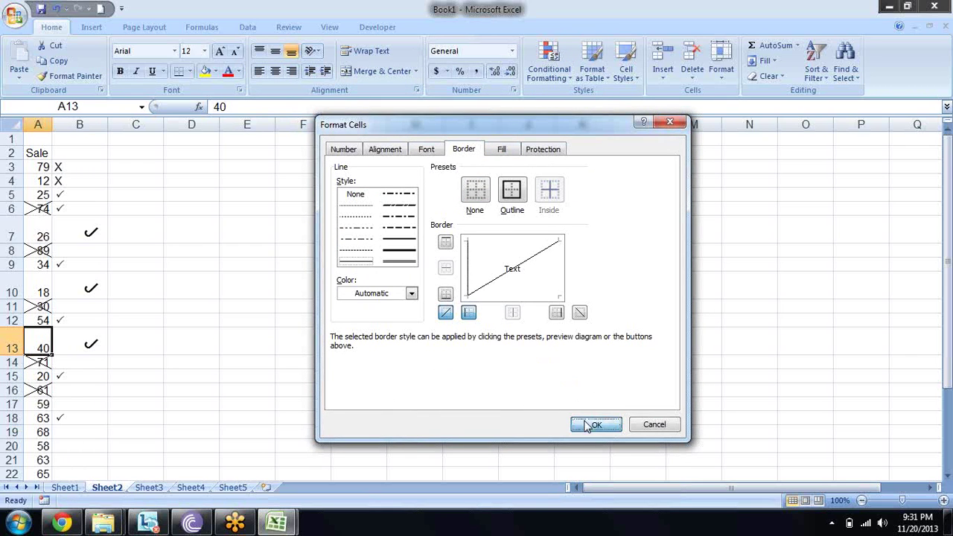
{"action": "key", "text": "Down"}
{"action": "key", "text": "Down"}
{"action": "key", "text": "Up"}
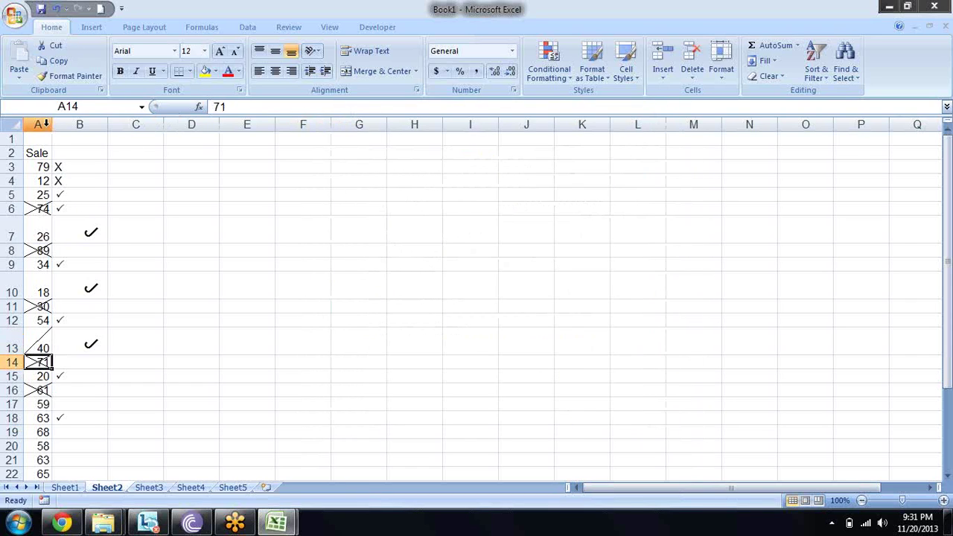
- Insert an empty column before the data and make row 13 shorter
{"action": "right_click", "coordinate": [44, 124]}
{"action": "left_click", "coordinate": [117, 204]}
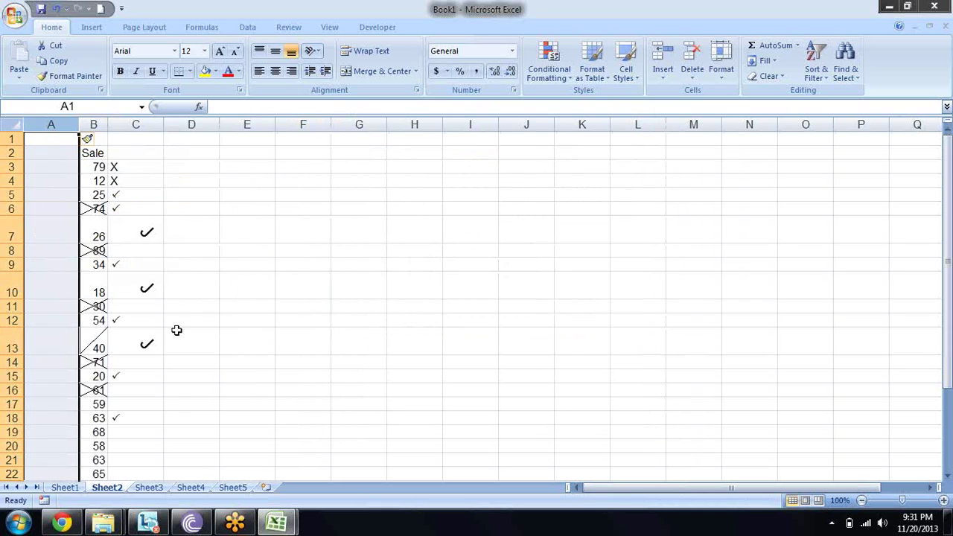
{"action": "left_click", "coordinate": [198, 372]}
{"action": "left_click_drag", "start_coordinate": [16, 355], "coordinate": [16, 348]}
- Give B13 (40) a thick left border and a thick diagonal line
{"action": "left_click", "coordinate": [101, 333]}
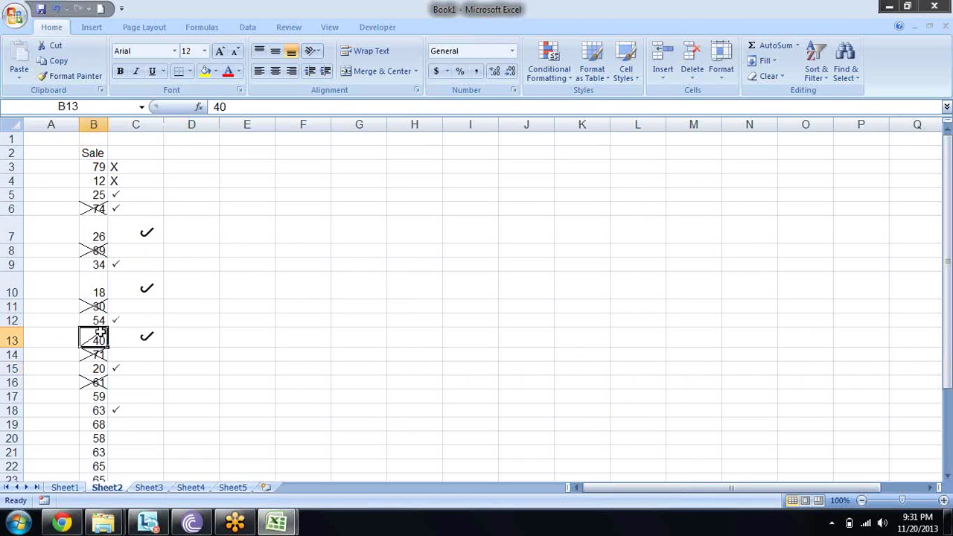
{"action": "left_click", "coordinate": [513, 90]}
{"action": "left_click", "coordinate": [463, 150]}
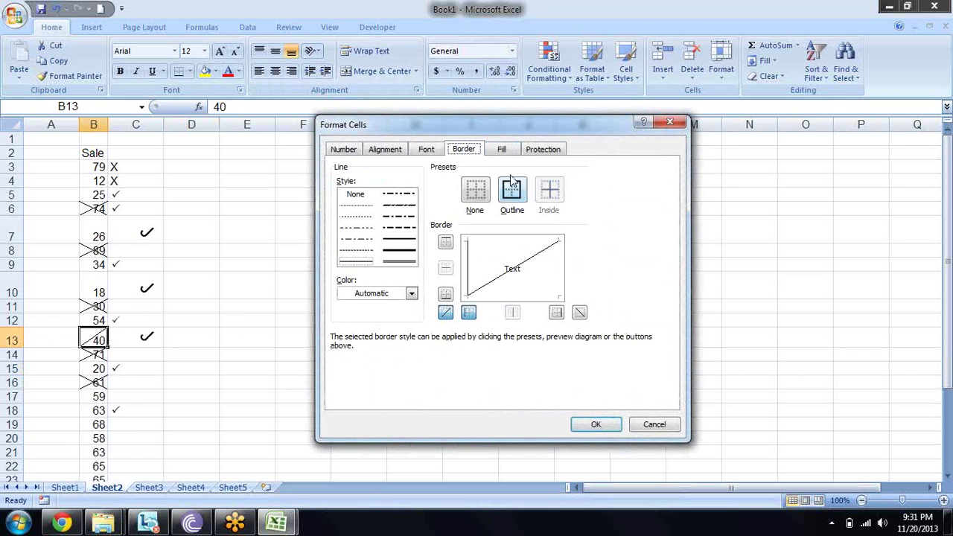
{"action": "left_click", "coordinate": [411, 293]}
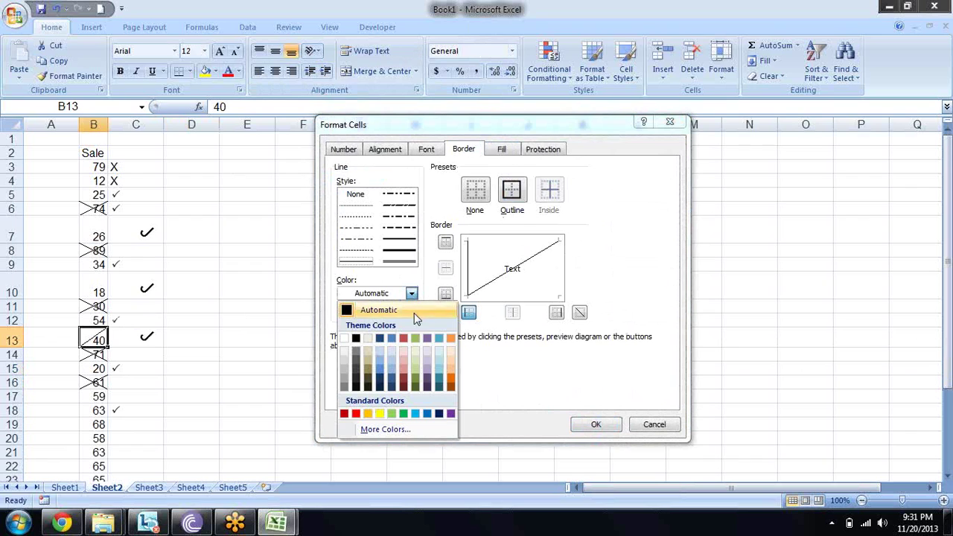
{"action": "left_click", "coordinate": [414, 259]}
{"action": "left_click", "coordinate": [413, 259]}
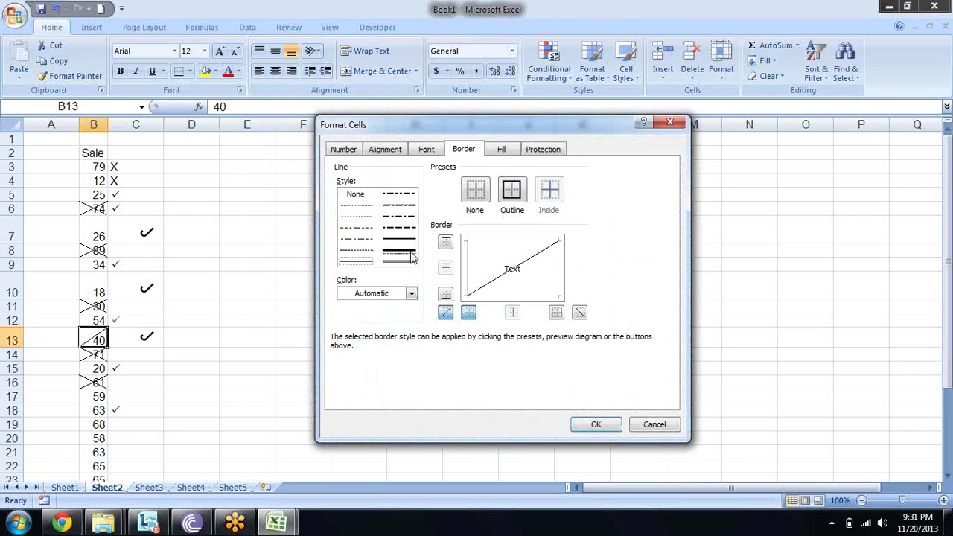
{"action": "left_click", "coordinate": [470, 272]}
{"action": "left_click", "coordinate": [501, 283]}
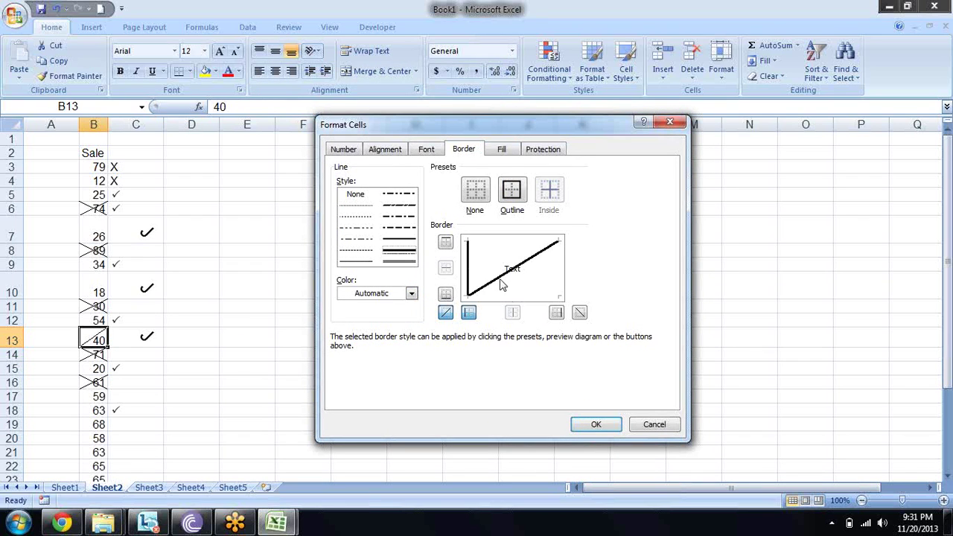
{"action": "left_click", "coordinate": [598, 424]}
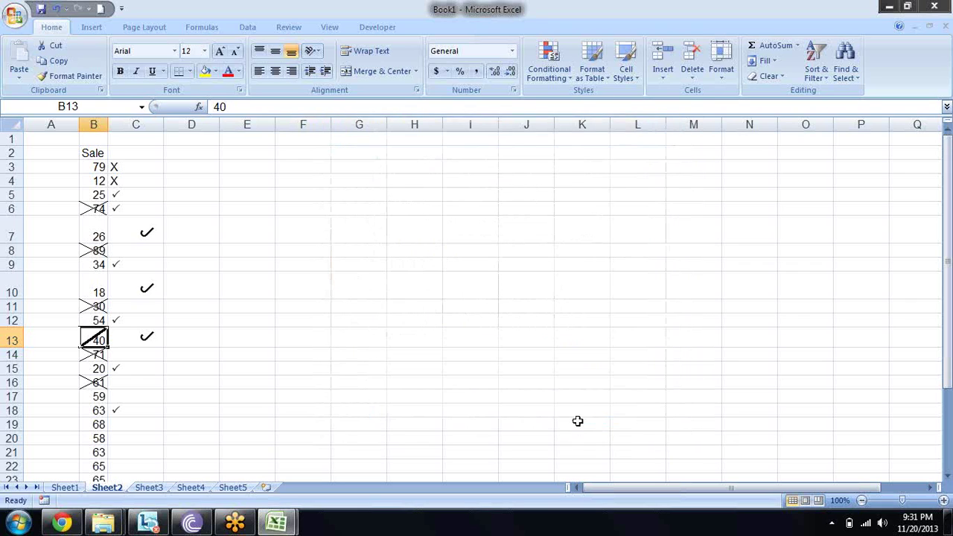
{"action": "left_click", "coordinate": [363, 362]}
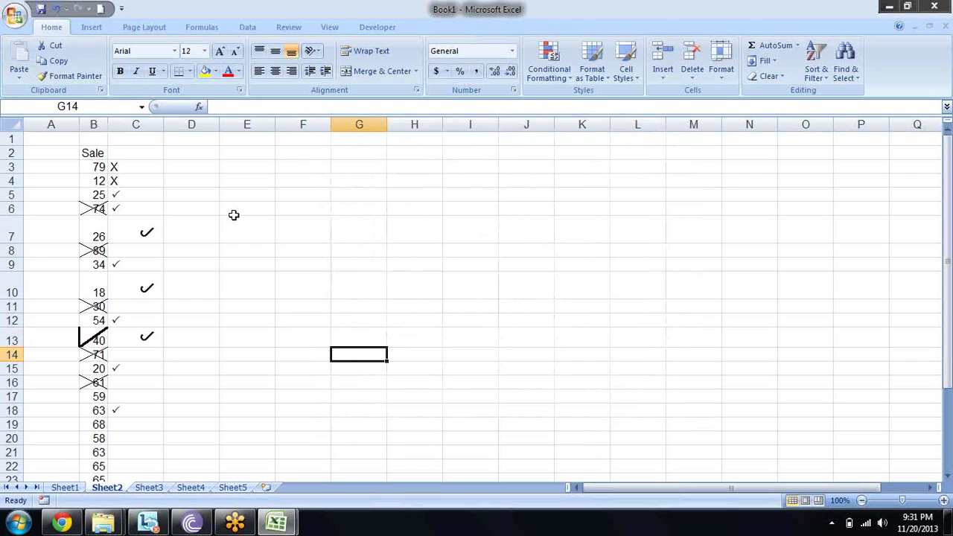
- Enter 10th Jan 2013 in cell D6
{"action": "key", "text": "Left"}
{"action": "key", "text": "Left"}
{"action": "key", "text": "Up"}
{"action": "key", "text": "Up"}
{"action": "key", "text": "Up"}
{"action": "key", "text": "Up"}
{"action": "key", "text": "Up"}
{"action": "key", "text": "Left"}
{"action": "key", "text": "Left"}
{"action": "key", "text": "Up"}
{"action": "key", "text": "Up"}
{"action": "key", "text": "Up"}
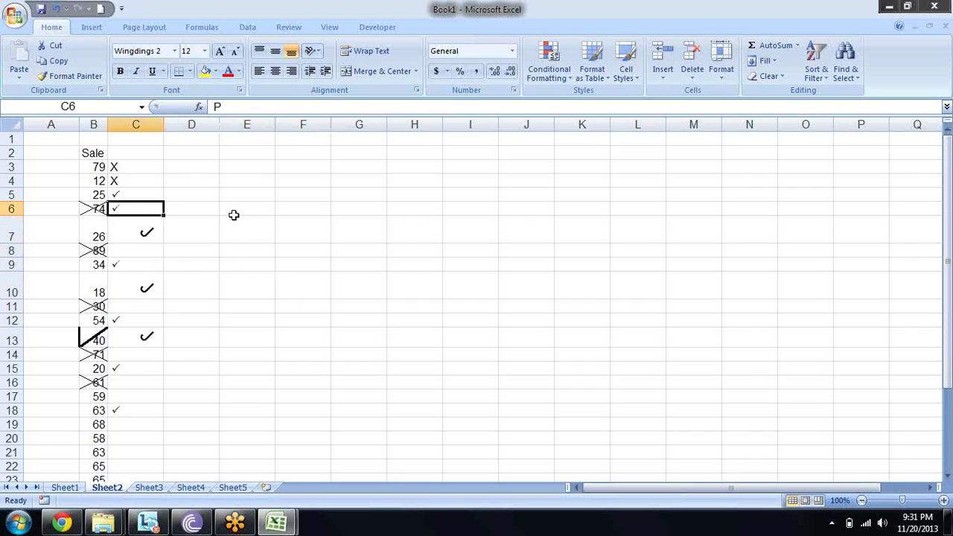
{"action": "key", "text": "Right"}
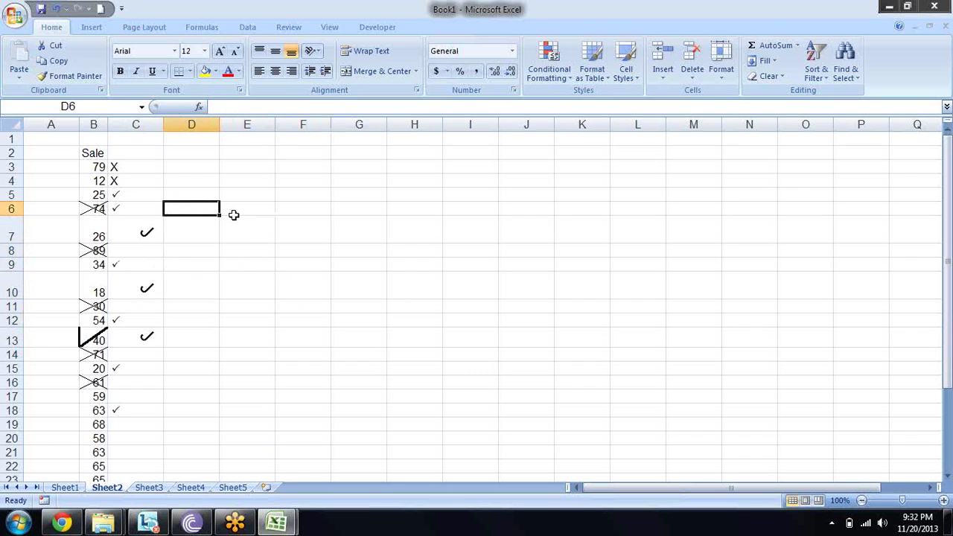
{"action": "type", "text": "10TH"}
{"action": "key", "text": "BackSpace"}
{"action": "key", "text": "BackSpace"}
{"action": "key", "text": "Caps_Lock"}
{"action": "type", "text": "th J"}
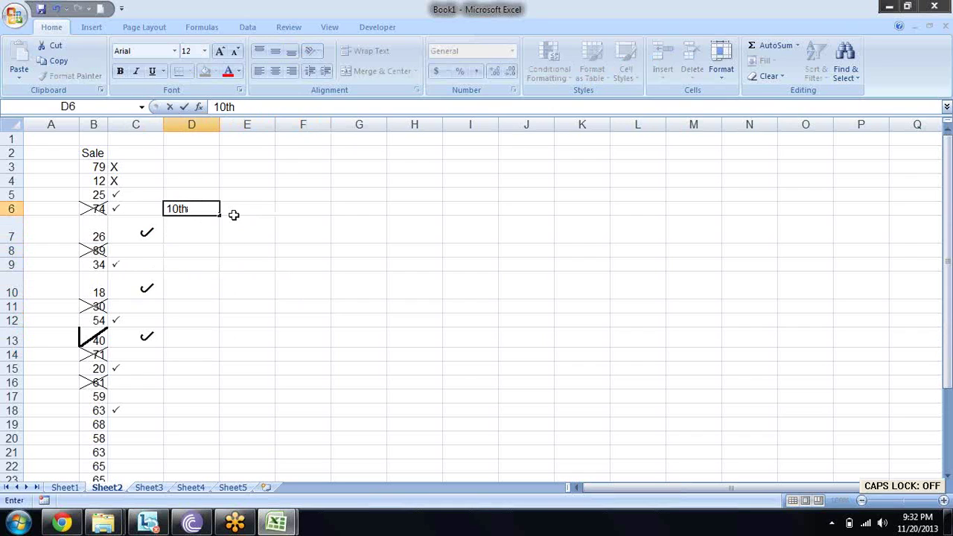
{"action": "type", "text": "an 2"}
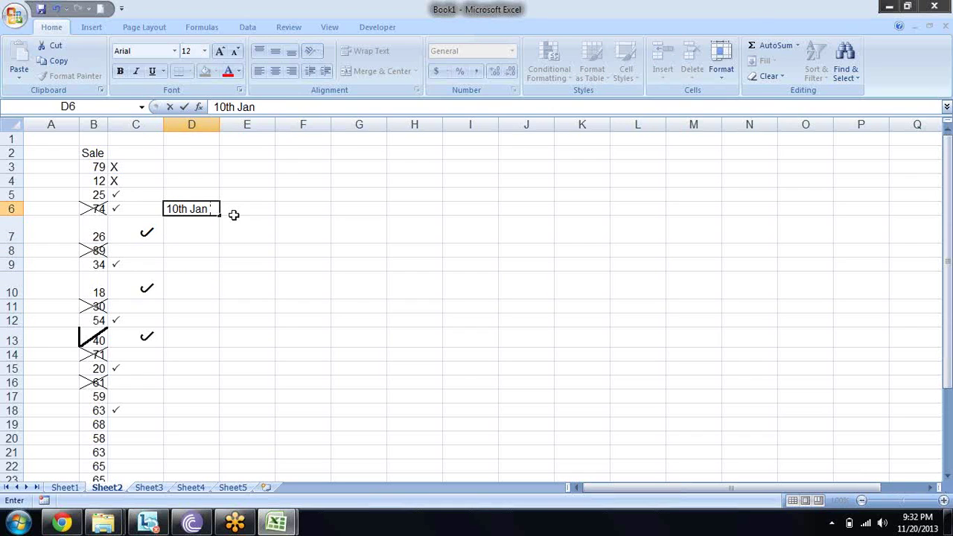
{"action": "type", "text": "013"}
{"action": "key", "text": "Return"}
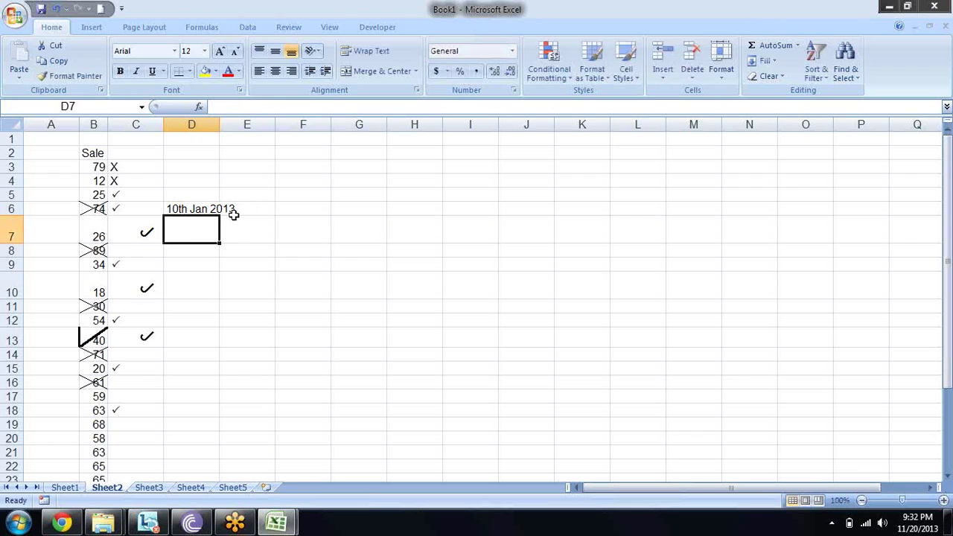
{"action": "key", "text": "Up"}
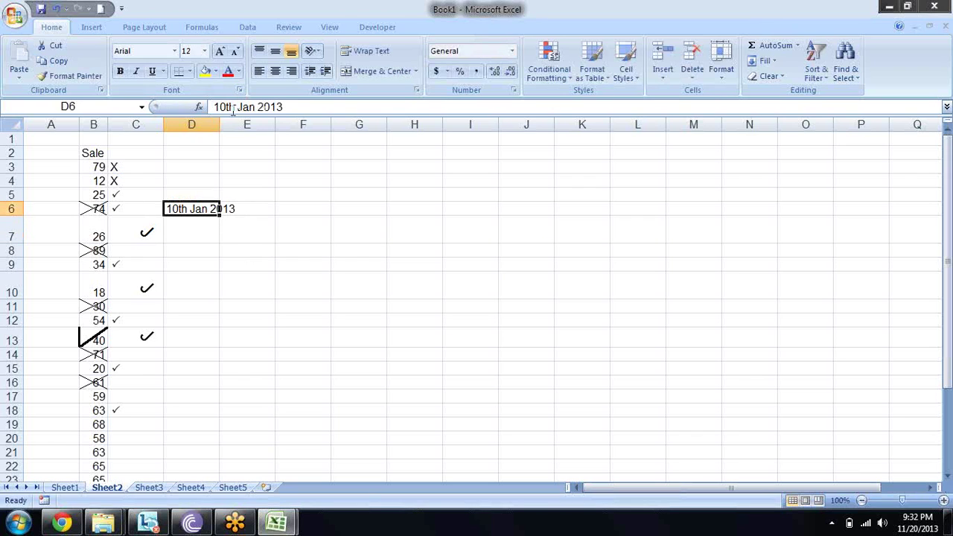
- Format the "th" in D6's 10th Jan 2013 as superscript
{"action": "left_click_drag", "start_coordinate": [234, 110], "coordinate": [227, 109]}
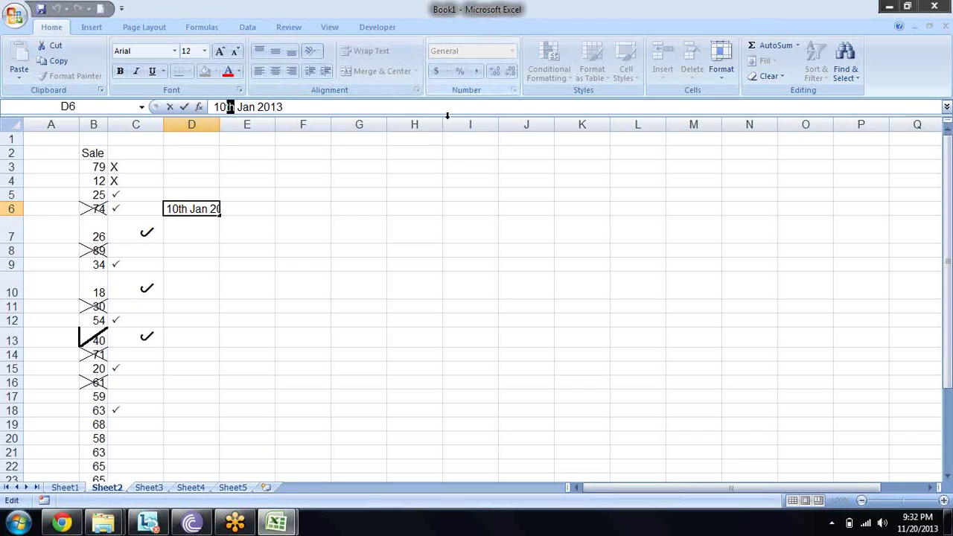
{"action": "key", "text": "ctrl+1"}
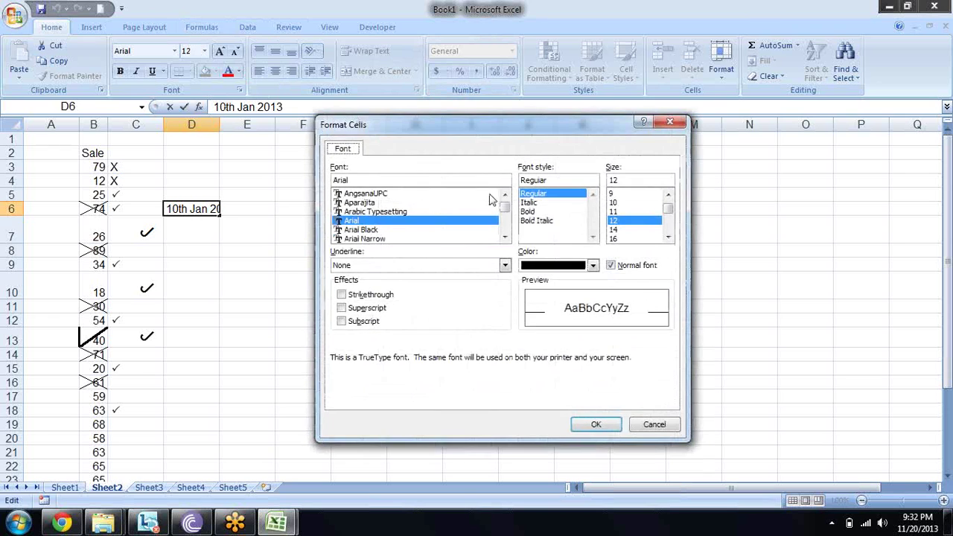
{"action": "key", "text": "Escape"}
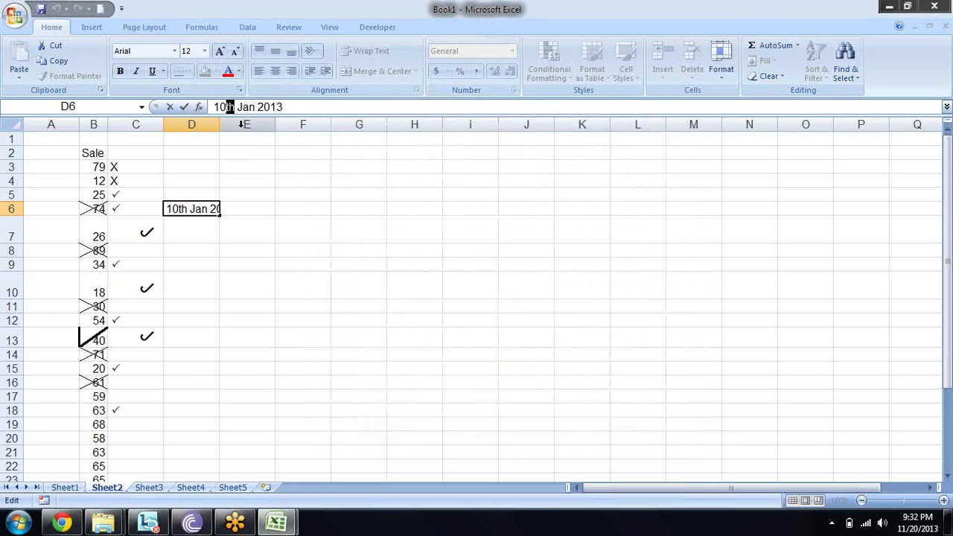
{"action": "key", "text": "ctrl+1"}
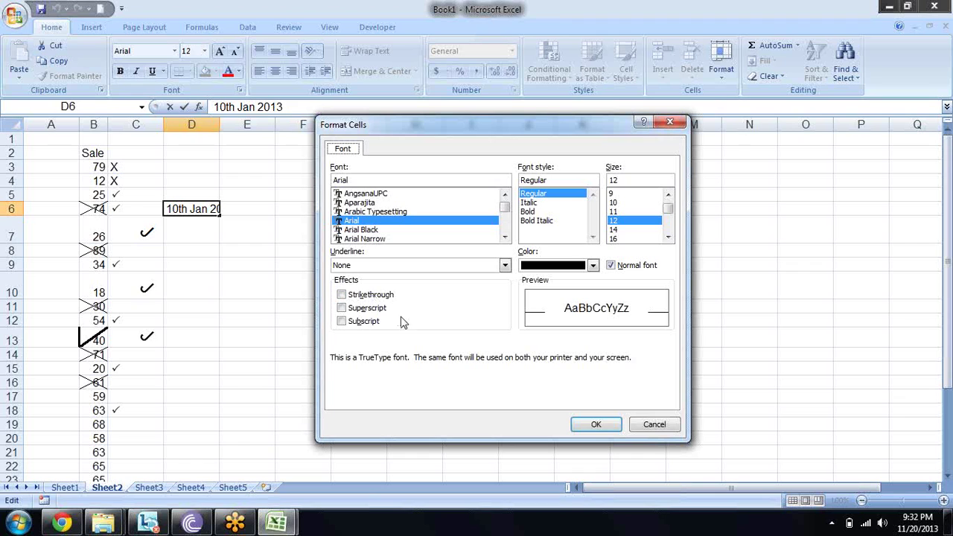
{"action": "left_click", "coordinate": [377, 309]}
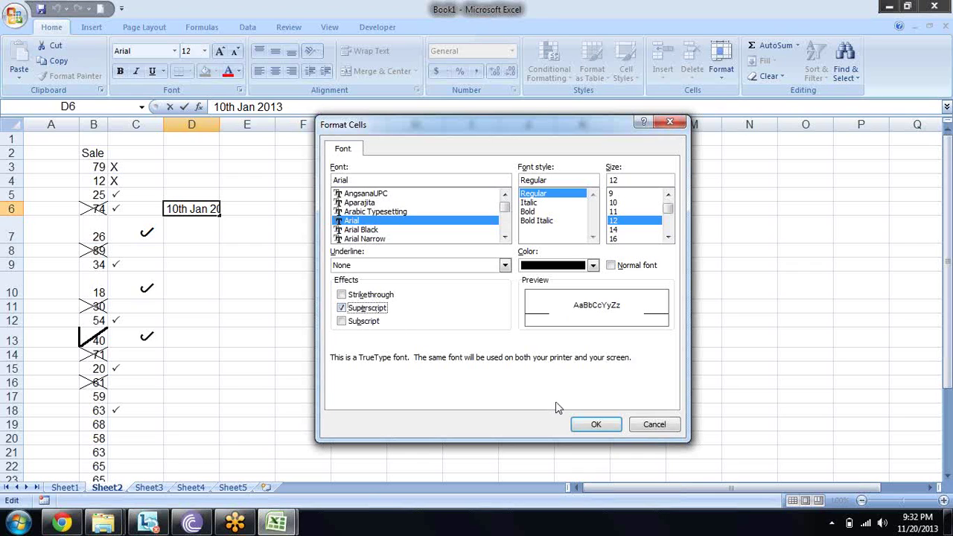
{"action": "left_click", "coordinate": [596, 424]}
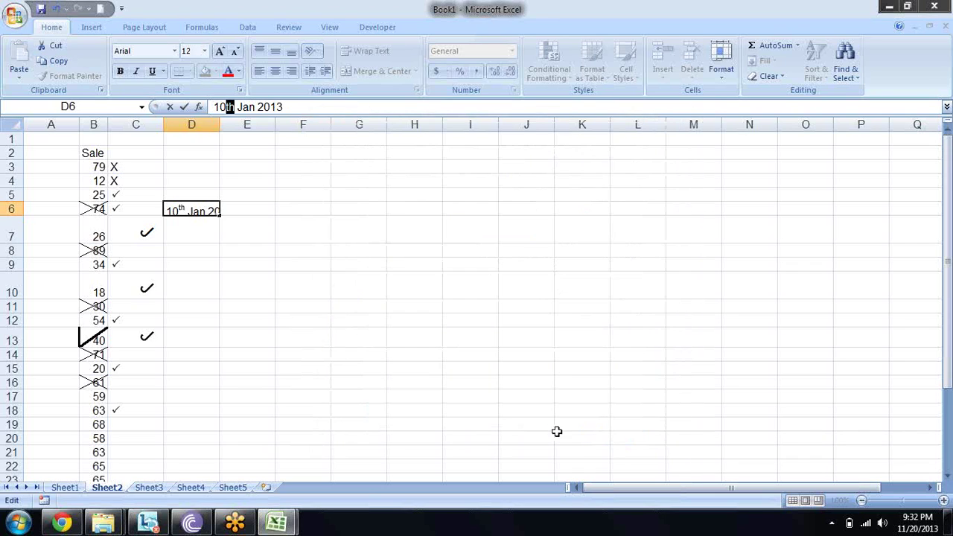
{"action": "key", "text": "Return"}
{"action": "key", "text": "Return"}
{"action": "key", "text": "Up"}
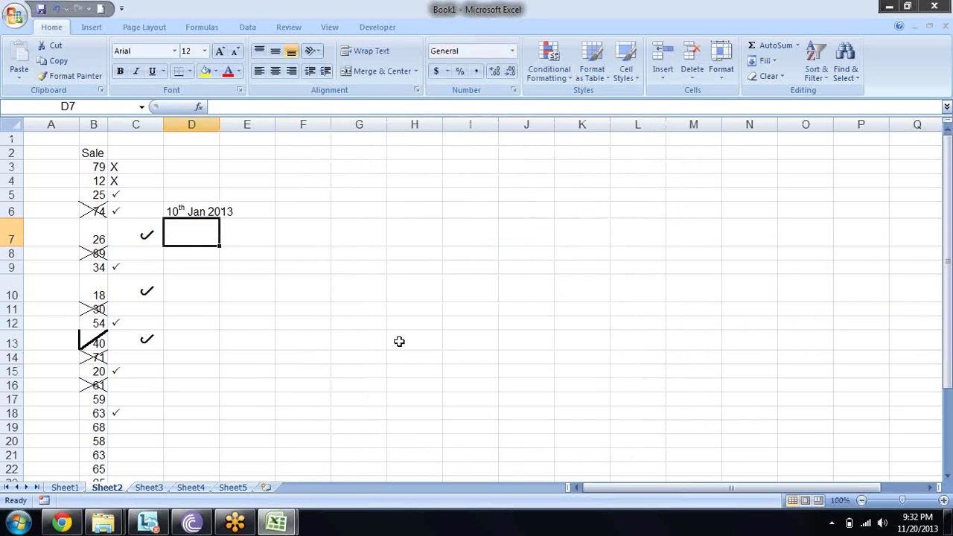
- Enter H2O in cell D7
{"action": "type", "text": "H@"}
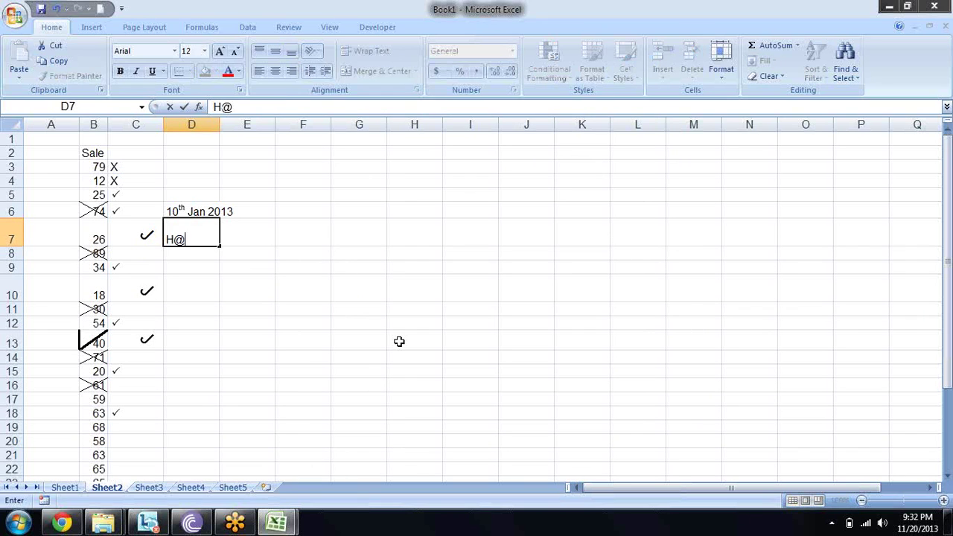
{"action": "type", "text": "O"}
{"action": "key", "text": "BackSpace"}
{"action": "key", "text": "BackSpace"}
{"action": "type", "text": "O"}
{"action": "key", "text": "Return"}
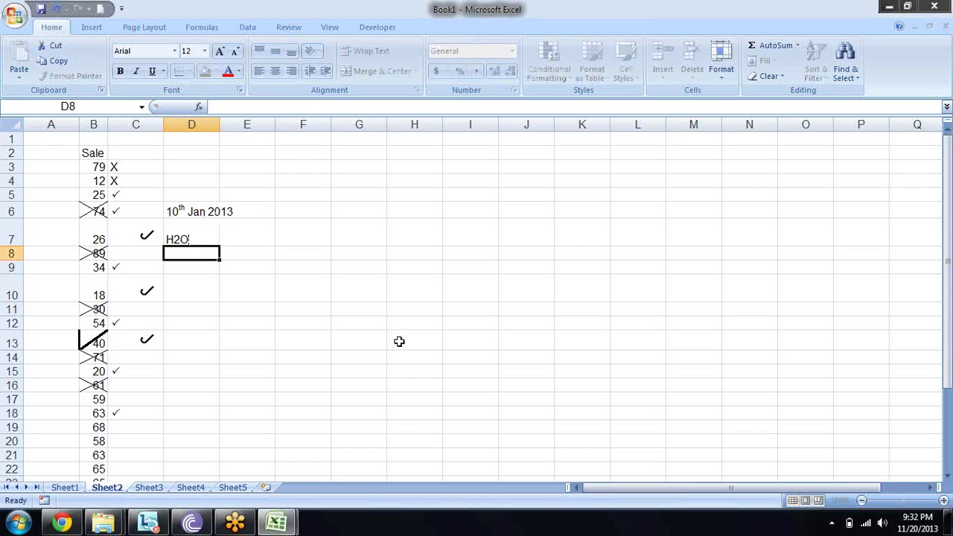
{"action": "key", "text": "Up"}
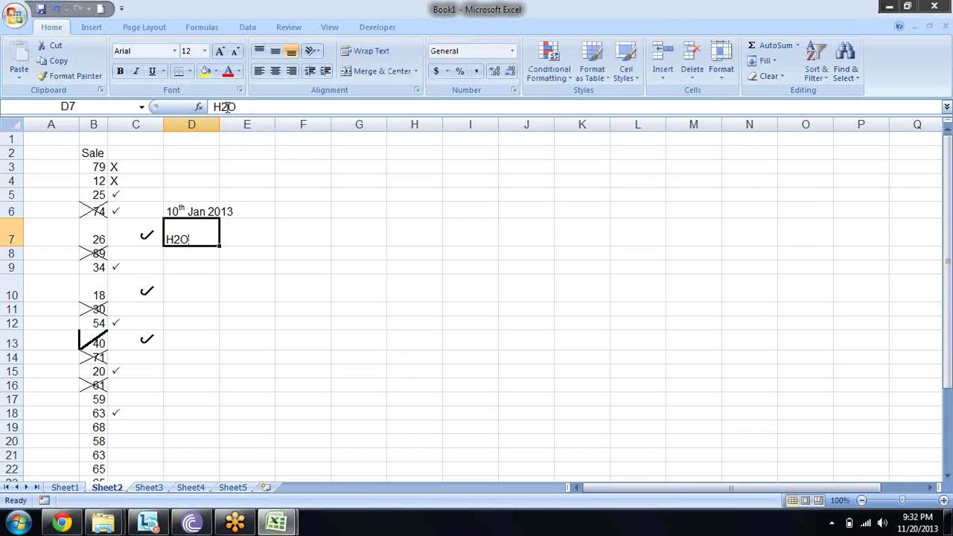
- Format the 2 in D7's H2O as subscript
{"action": "left_click_drag", "start_coordinate": [219, 107], "coordinate": [227, 107]}
{"action": "key", "text": "ctrl+1"}
{"action": "left_click", "coordinate": [353, 321]}
{"action": "left_click", "coordinate": [586, 425]}
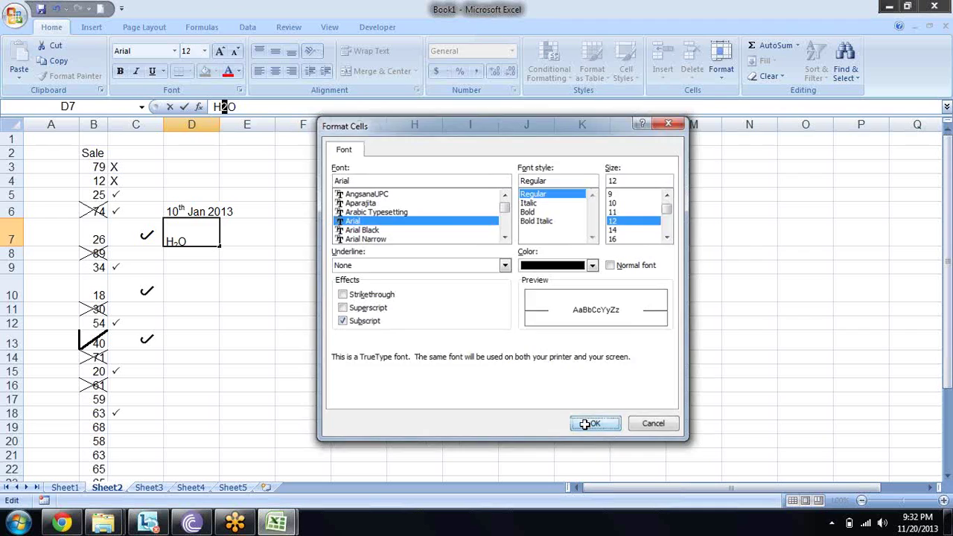
{"action": "key", "text": "Return"}
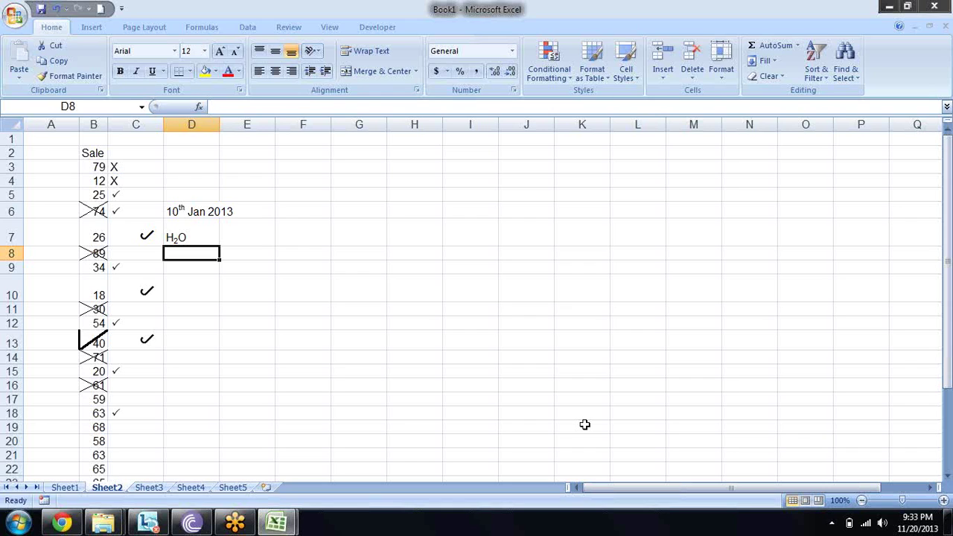
- Enter X in cell C8 beside the crossed-out 89 sale
{"action": "key", "text": "Left"}
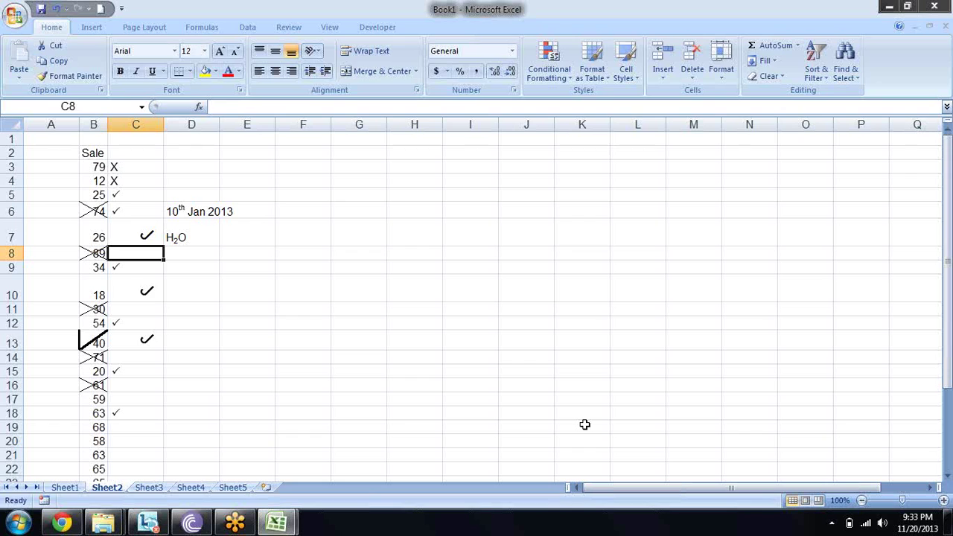
{"action": "type", "text": "X"}
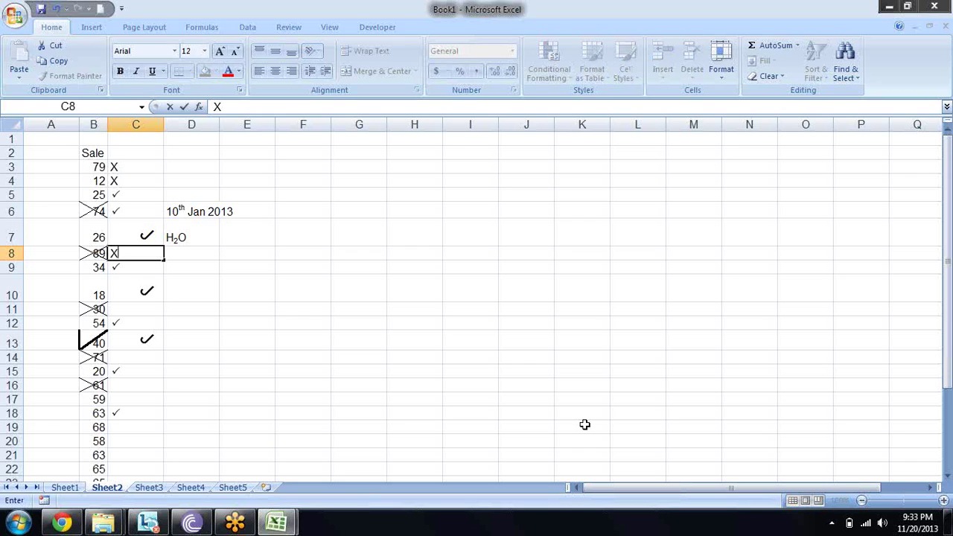
{"action": "key", "text": "Return"}
- Bring up the Windows Start menu
{"action": "key", "text": "Down"}
{"action": "key", "text": "Down"}
{"action": "key", "text": "Down"}
{"action": "key", "text": "Down"}
{"action": "key", "text": "Down"}
{"action": "key", "text": "Down"}
{"action": "key", "text": "Up"}
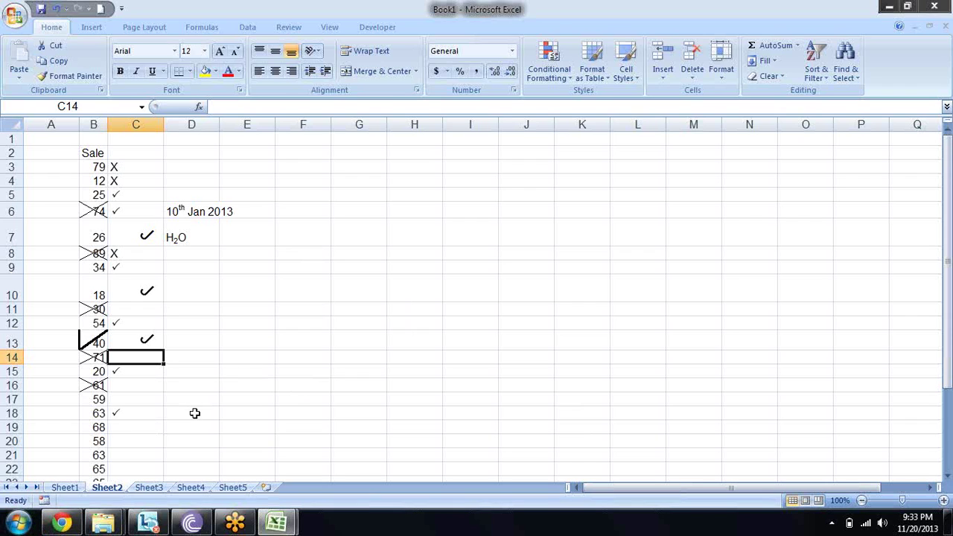
{"action": "left_click", "coordinate": [20, 527]}
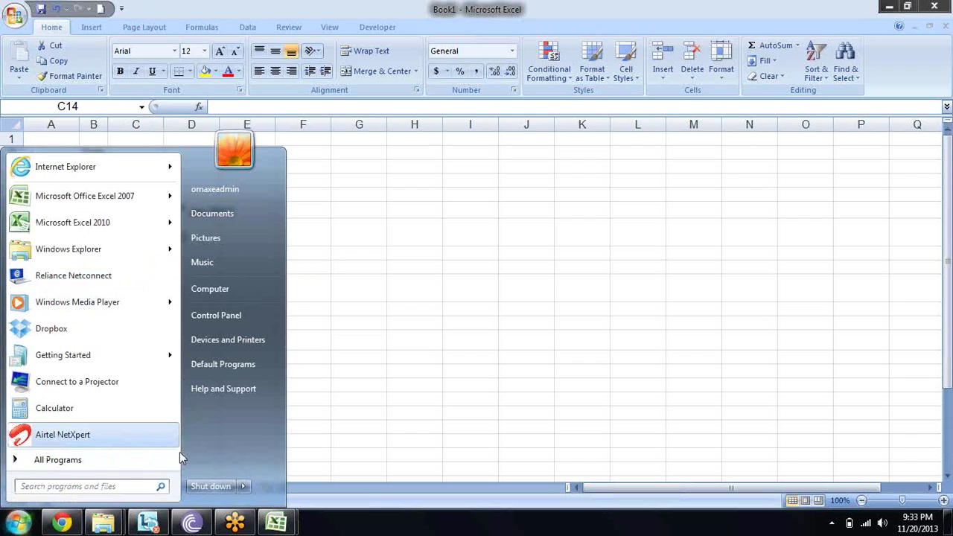
- Launch Character Map from All Programs > Accessories > System Tools and centre its window
{"action": "left_click", "coordinate": [119, 466]}
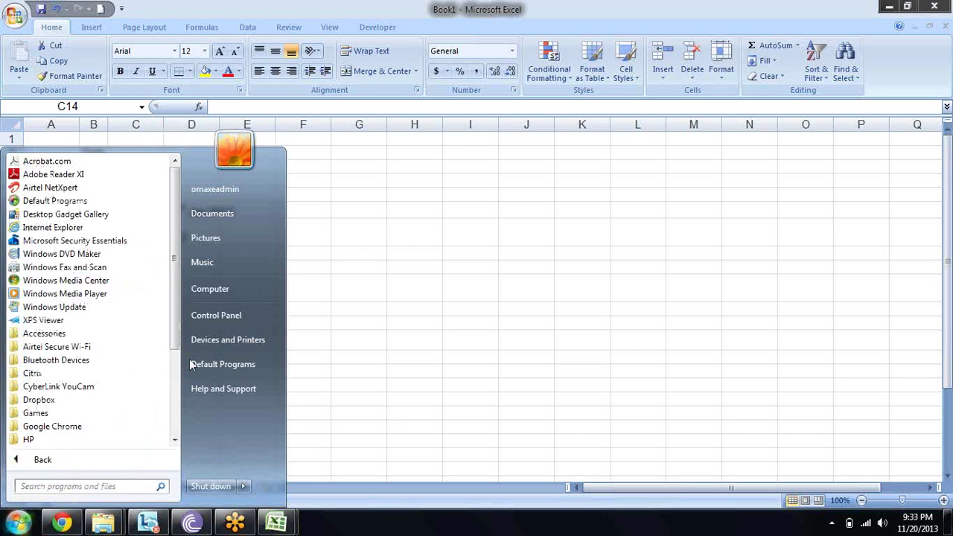
{"action": "left_click", "coordinate": [72, 337]}
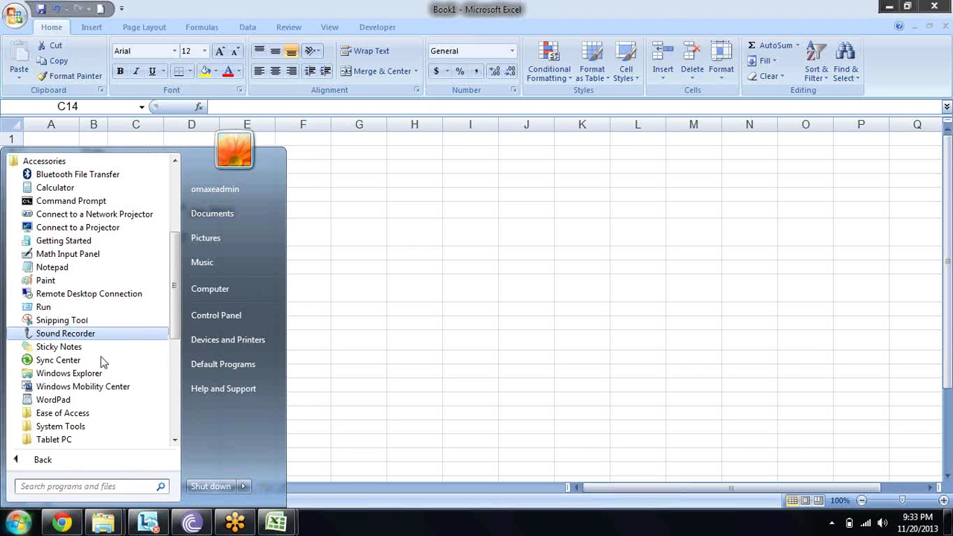
{"action": "left_click", "coordinate": [106, 431]}
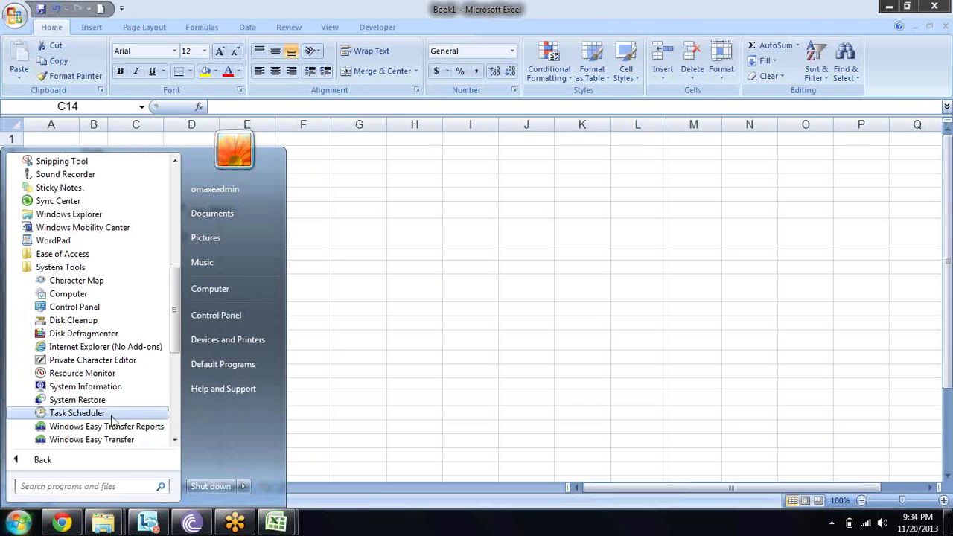
{"action": "left_click", "coordinate": [91, 282]}
{"action": "left_click_drag", "start_coordinate": [161, 51], "coordinate": [399, 141]}
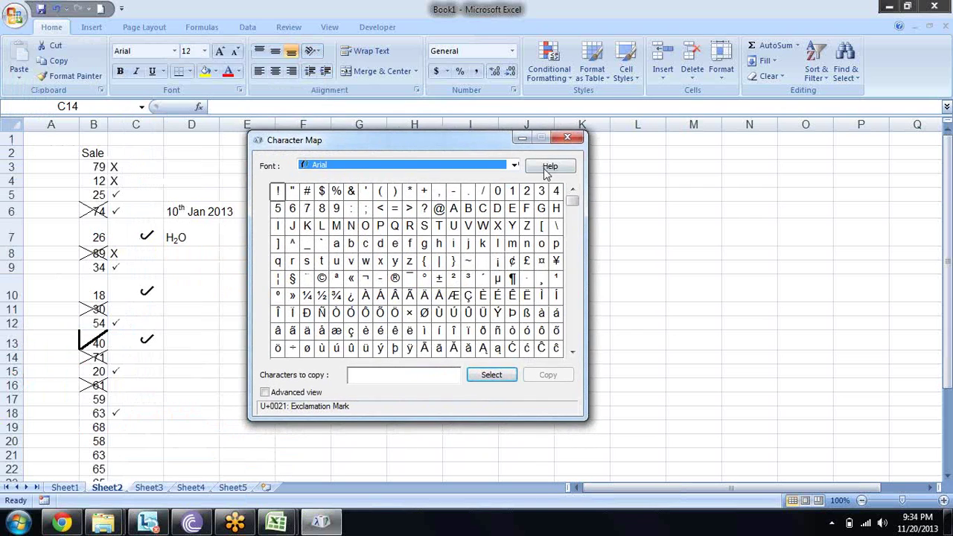
- Switch Character Map's font to Wingdings 2
{"action": "mouse_move", "coordinate": [572, 201]}
{"action": "left_mouse_down"}
{"action": "mouse_move", "coordinate": [569, 267]}
{"action": "mouse_move", "coordinate": [566, 196]}
{"action": "mouse_move", "coordinate": [557, 255]}
{"action": "left_mouse_up"}
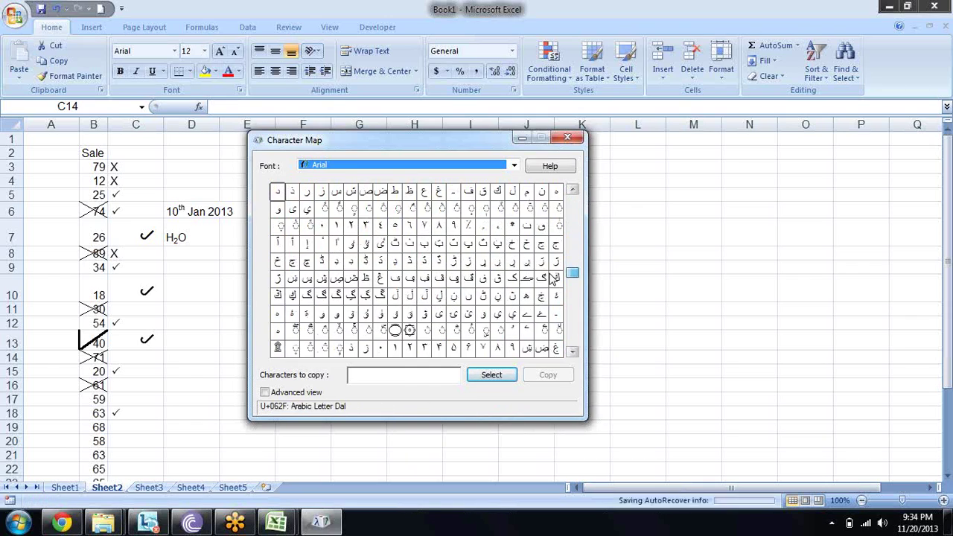
{"action": "mouse_move", "coordinate": [557, 256]}
{"action": "left_mouse_down"}
{"action": "mouse_move", "coordinate": [552, 330]}
{"action": "mouse_move", "coordinate": [514, 167]}
{"action": "left_mouse_up"}
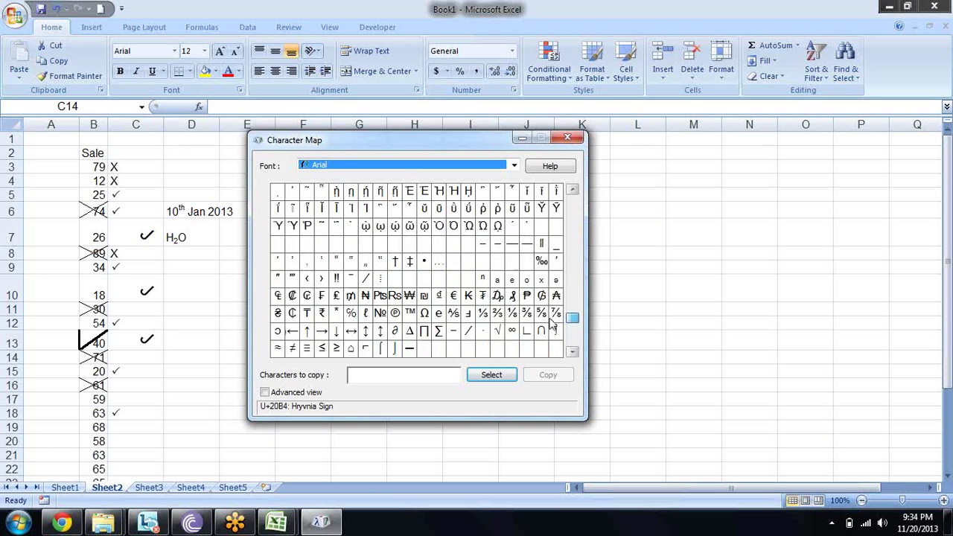
{"action": "left_click", "coordinate": [513, 166]}
{"action": "left_click_drag", "start_coordinate": [514, 201], "coordinate": [512, 432]}
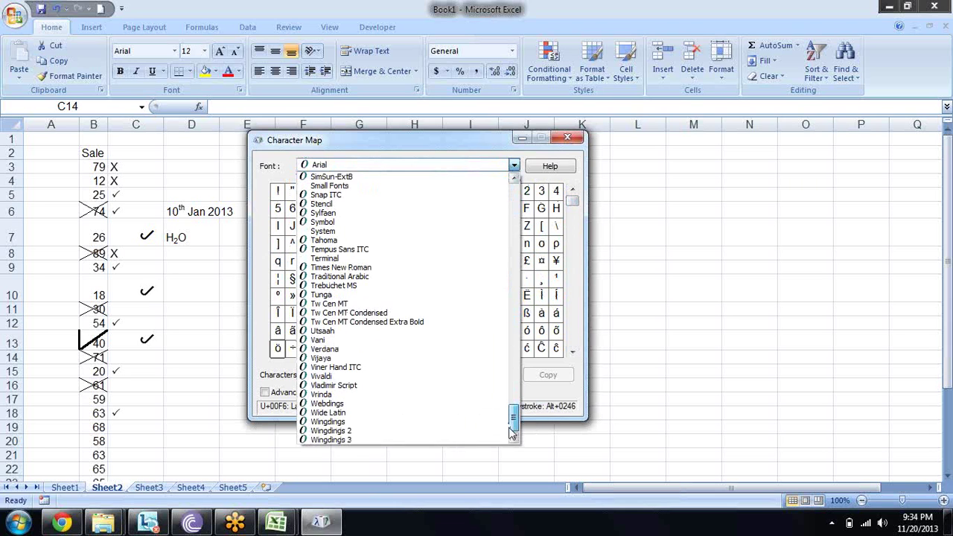
{"action": "left_click", "coordinate": [431, 432]}
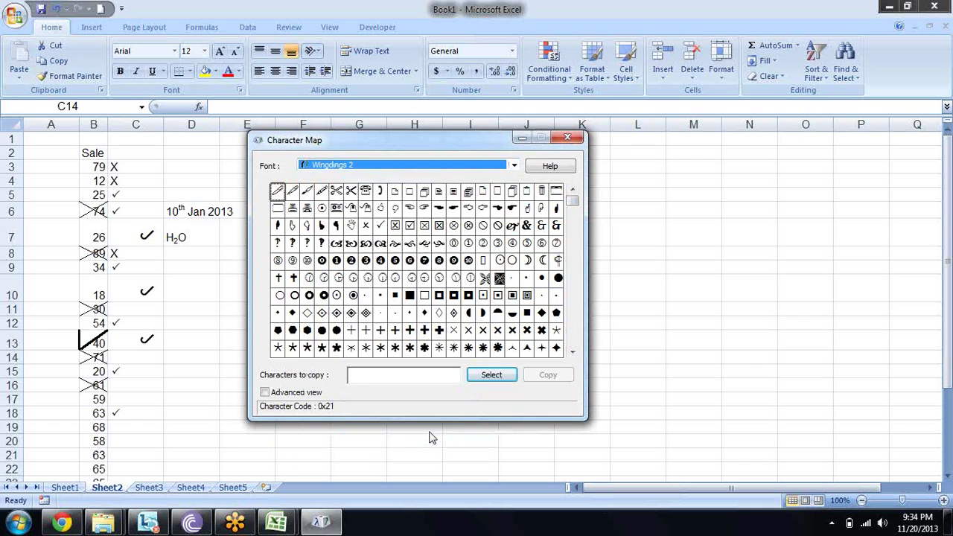
- Copy the Wingdings 2 X cross symbol, then select cell E10 in Excel
{"action": "left_click", "coordinate": [380, 225]}
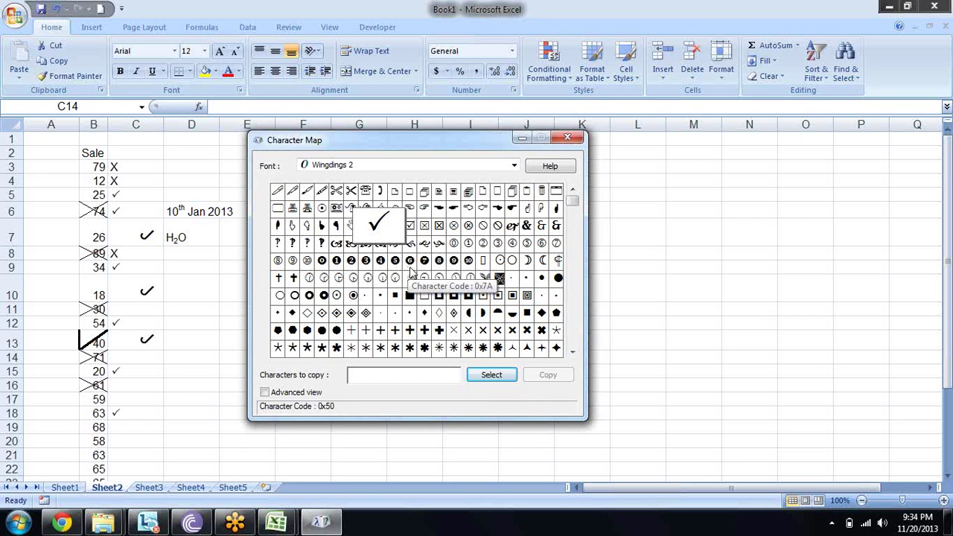
{"action": "left_click", "coordinate": [453, 226]}
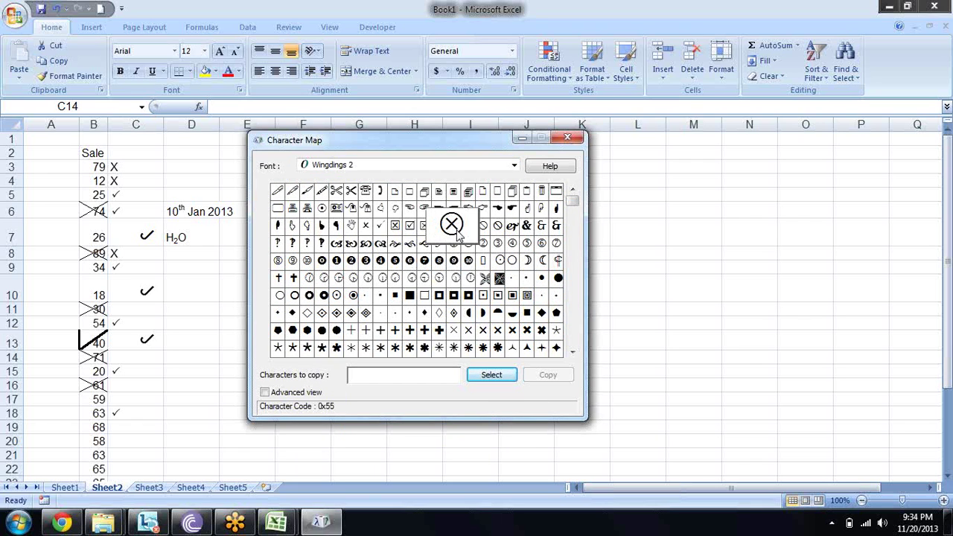
{"action": "left_click", "coordinate": [366, 225]}
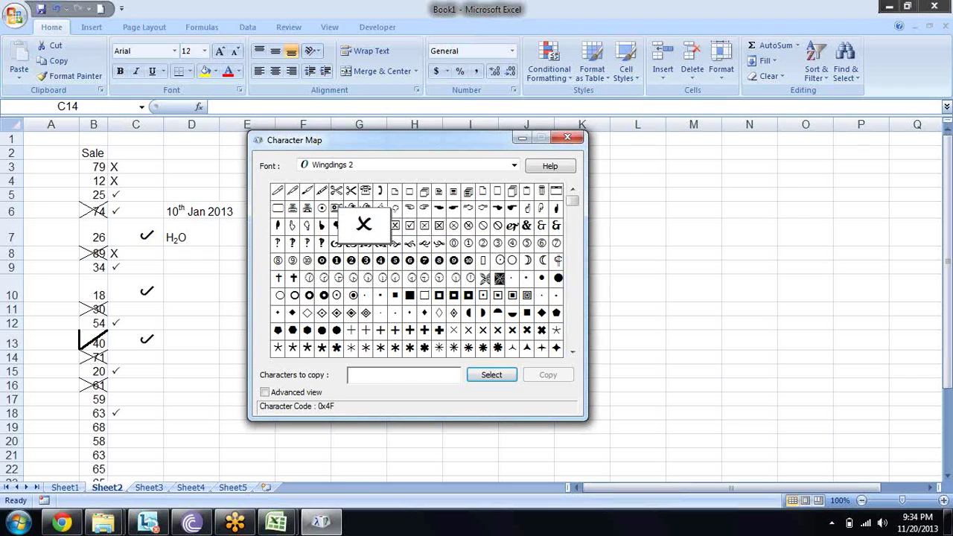
{"action": "left_click", "coordinate": [396, 227]}
{"action": "left_click", "coordinate": [365, 226]}
{"action": "double_click", "coordinate": [366, 228]}
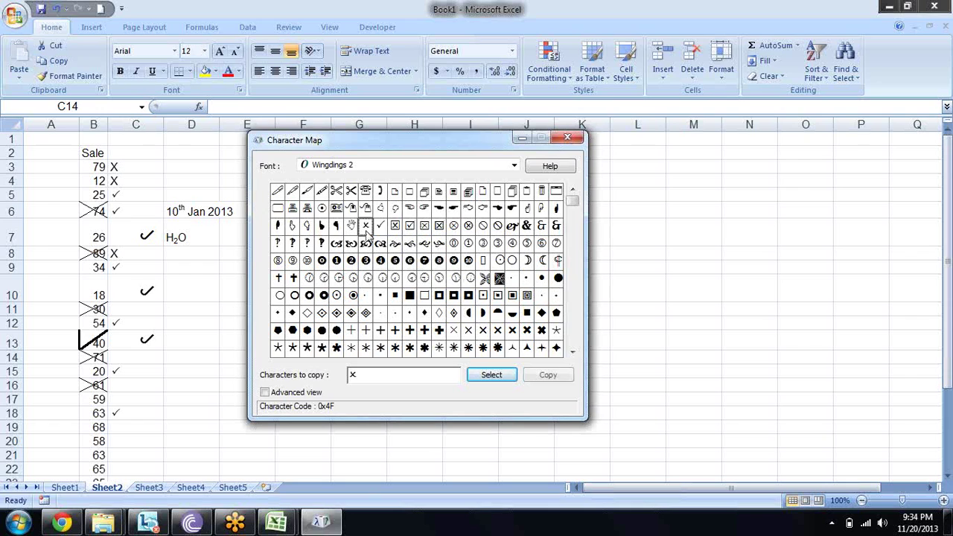
{"action": "left_click", "coordinate": [493, 381]}
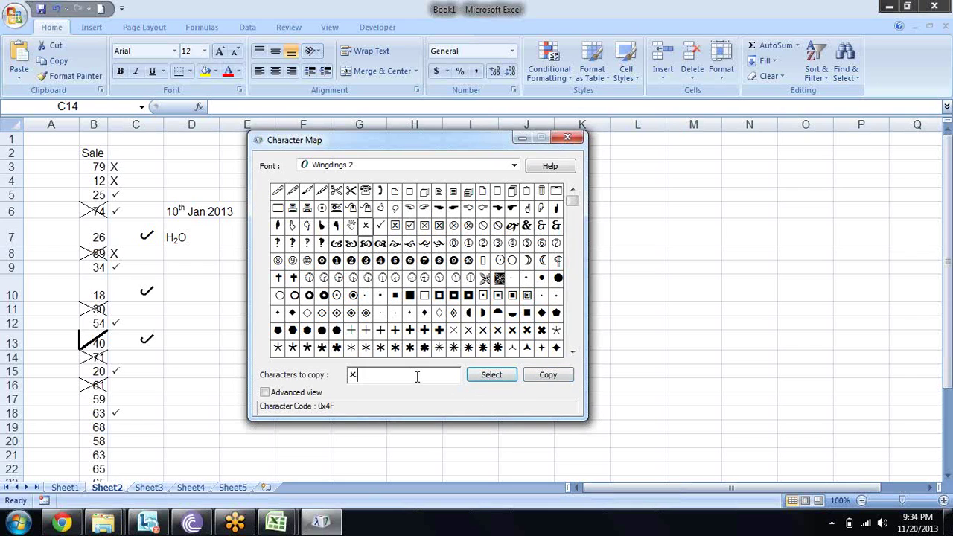
{"action": "left_click", "coordinate": [564, 376]}
{"action": "left_click", "coordinate": [223, 274]}
{"action": "left_click", "coordinate": [266, 295]}
- Paste the copied symbol into cell E10
{"action": "double_click", "coordinate": [266, 296]}
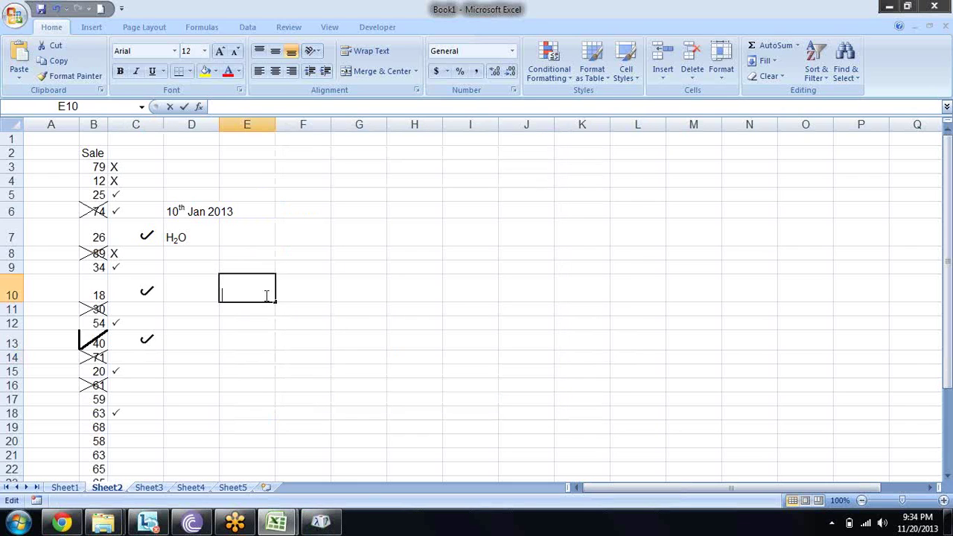
{"action": "key", "text": "ctrl+v"}
{"action": "key", "text": "Return"}
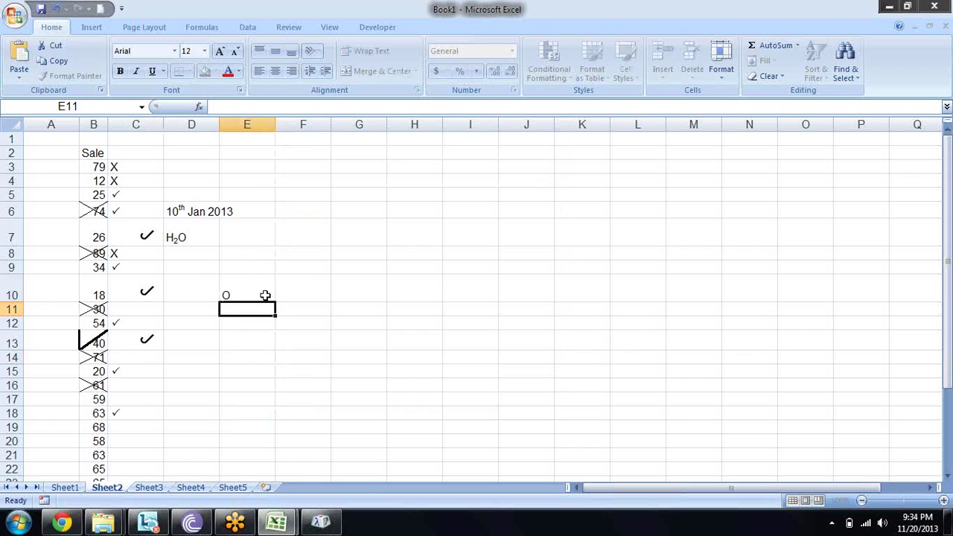
{"action": "left_click", "coordinate": [266, 296]}
- Set E10's font to Wingdings 2 and enlarge it to size 26
{"action": "left_click", "coordinate": [158, 49]}
{"action": "type", "text": "Wingd"}
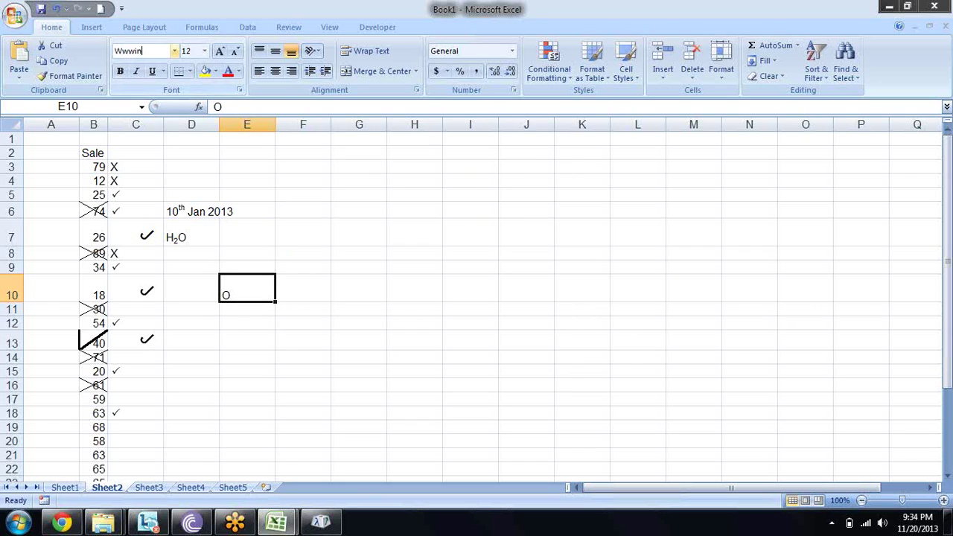
{"action": "type", "text": "ings"}
{"action": "key", "text": "End"}
{"action": "key", "text": "Return"}
{"action": "key", "text": "Up"}
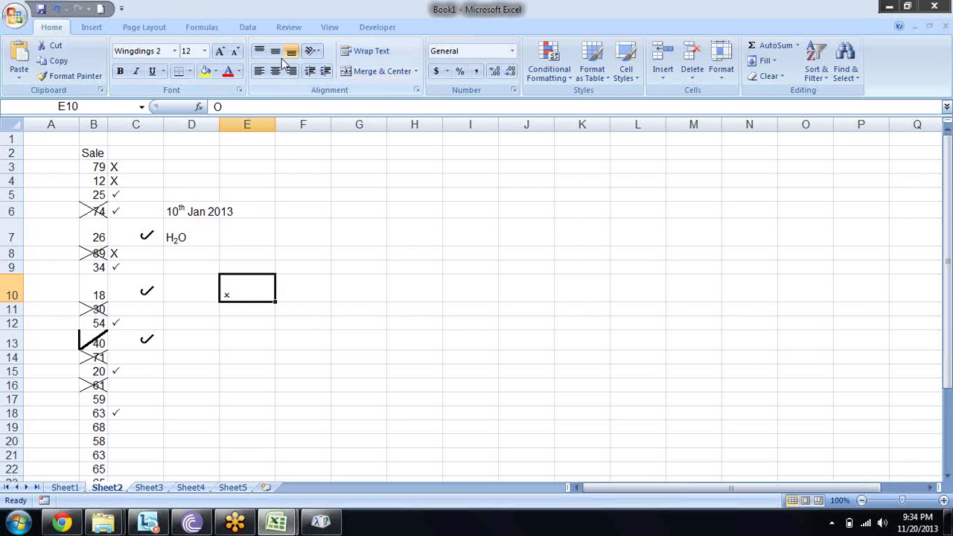
{"action": "left_click", "coordinate": [221, 52]}
{"action": "left_click", "coordinate": [221, 52]}
{"action": "left_click", "coordinate": [220, 52]}
{"action": "left_click", "coordinate": [220, 51]}
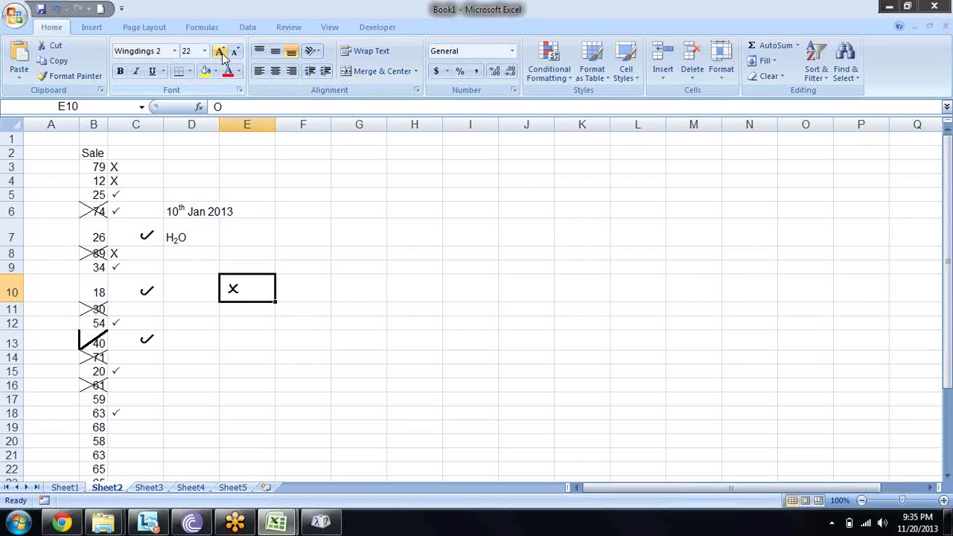
{"action": "left_click", "coordinate": [221, 52]}
{"action": "left_click", "coordinate": [221, 51]}
{"action": "left_click", "coordinate": [220, 51]}
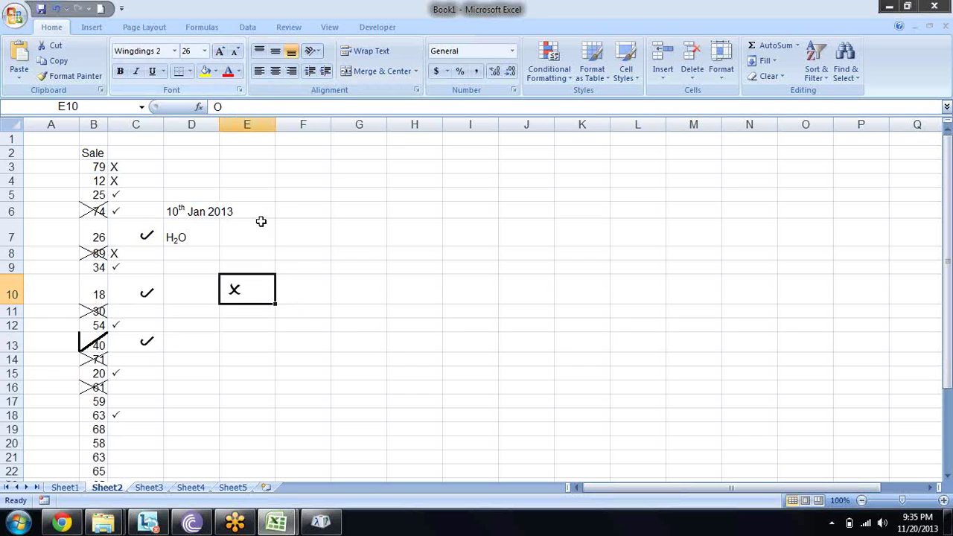
- Browse Wingdings 2 symbols in Character Map, such as the circled number 5
{"action": "left_click", "coordinate": [320, 522]}
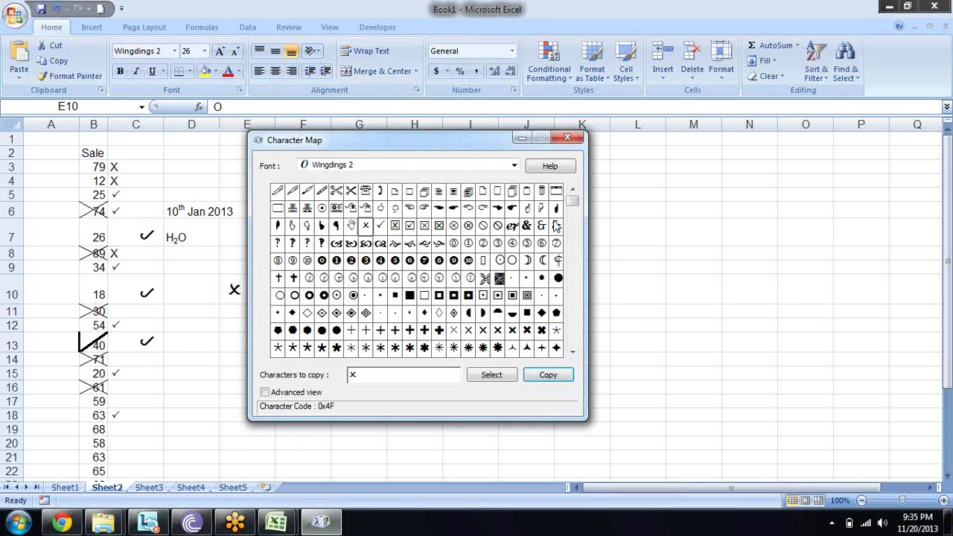
{"action": "left_click", "coordinate": [572, 209]}
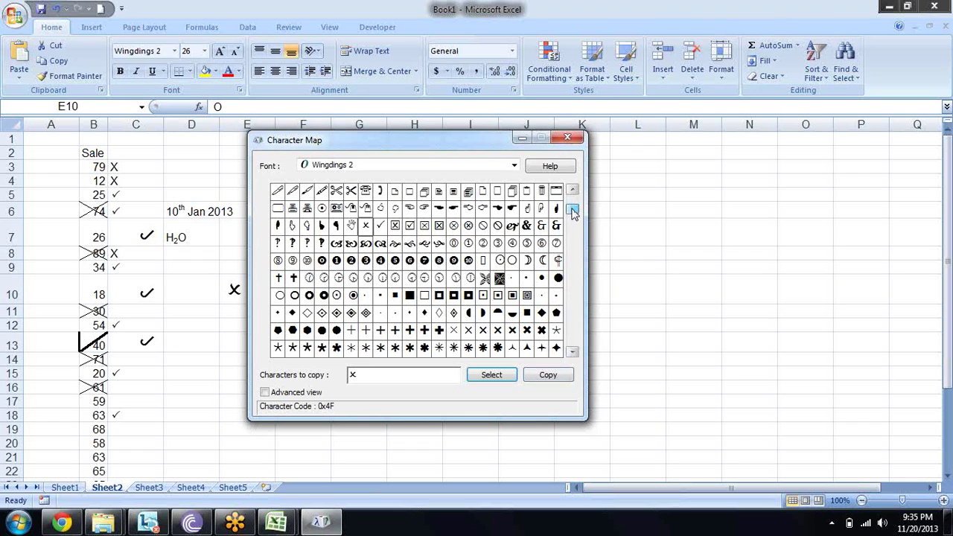
{"action": "left_click", "coordinate": [295, 231]}
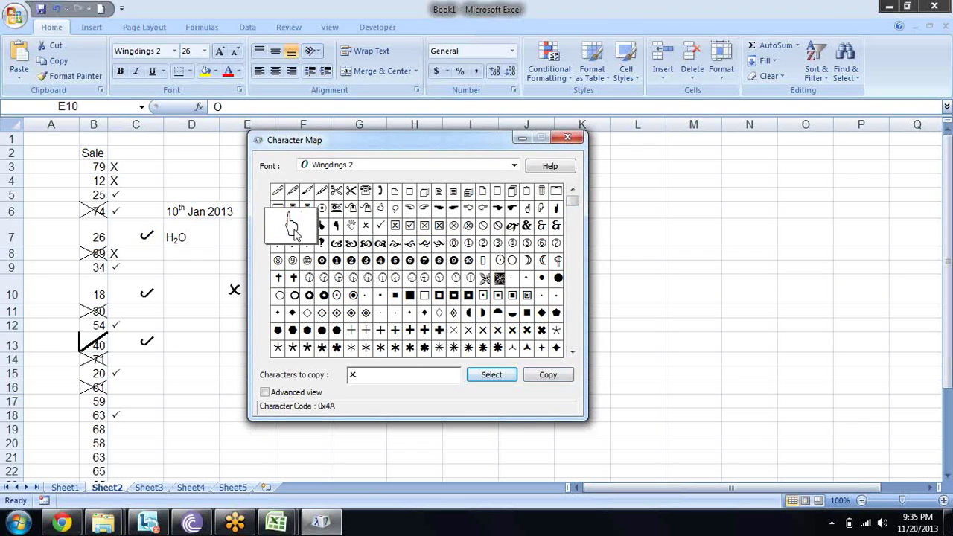
{"action": "left_click", "coordinate": [394, 260]}
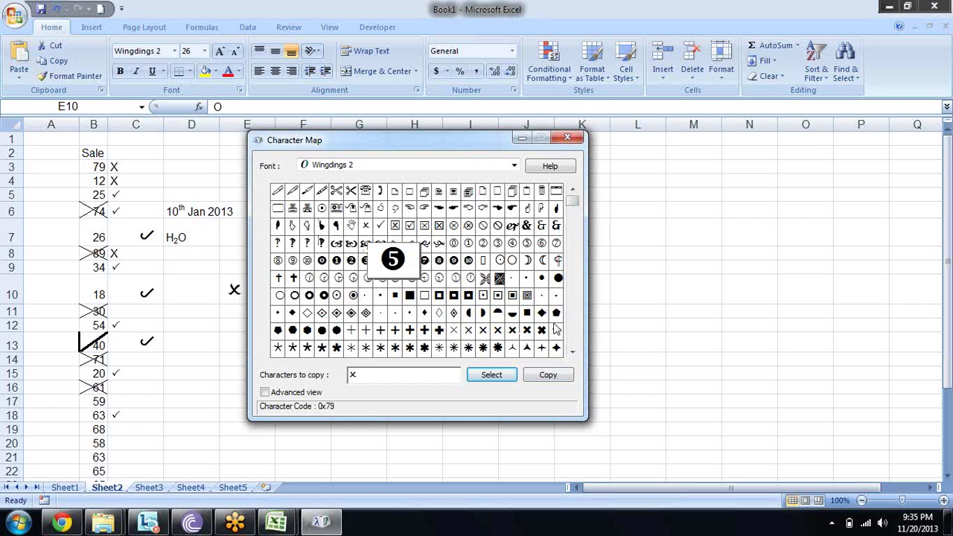
{"action": "double_click", "coordinate": [572, 351]}
{"action": "left_click", "coordinate": [572, 353]}
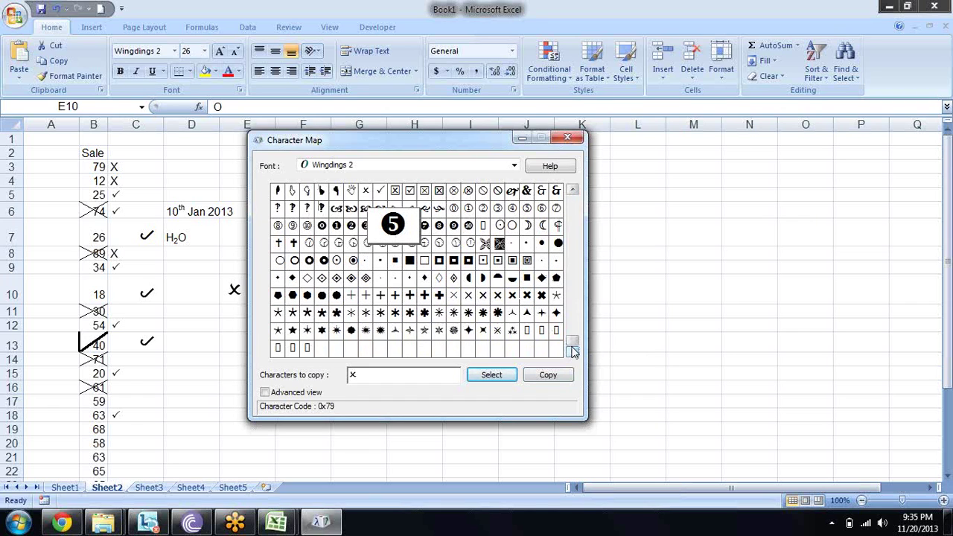
{"action": "left_click", "coordinate": [571, 191]}
{"action": "left_click", "coordinate": [571, 191]}
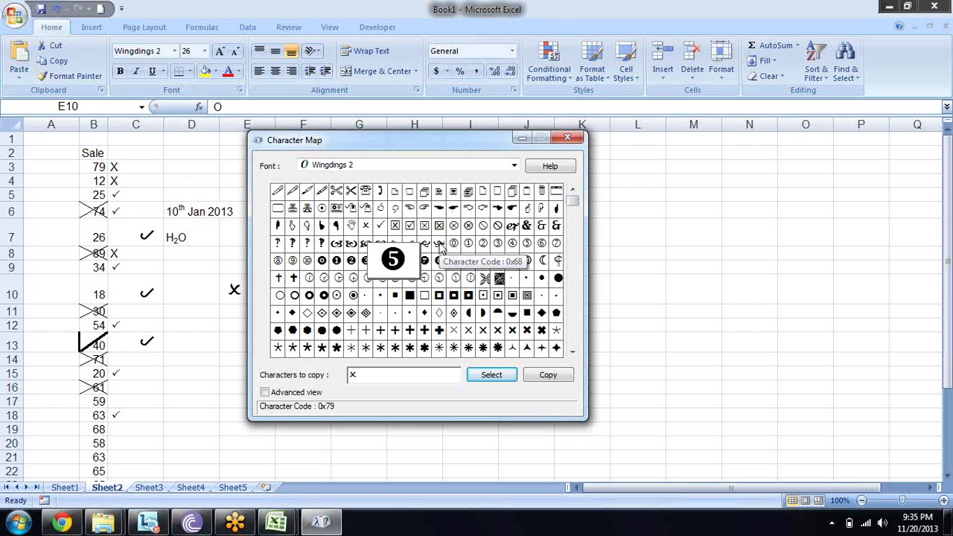
- Switch Character Map's font to Wingdings 3, then to Wingdings
{"action": "left_click", "coordinate": [514, 166]}
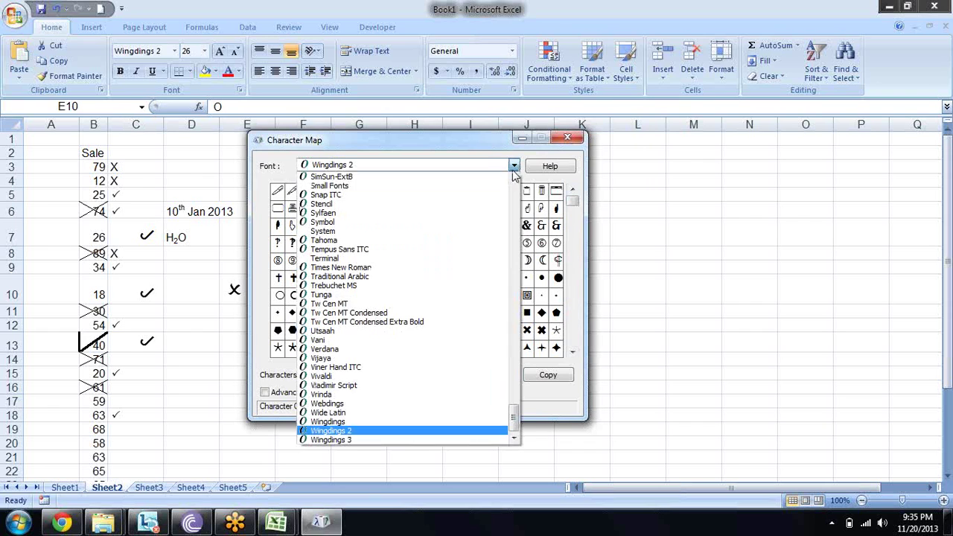
{"action": "left_click", "coordinate": [401, 441]}
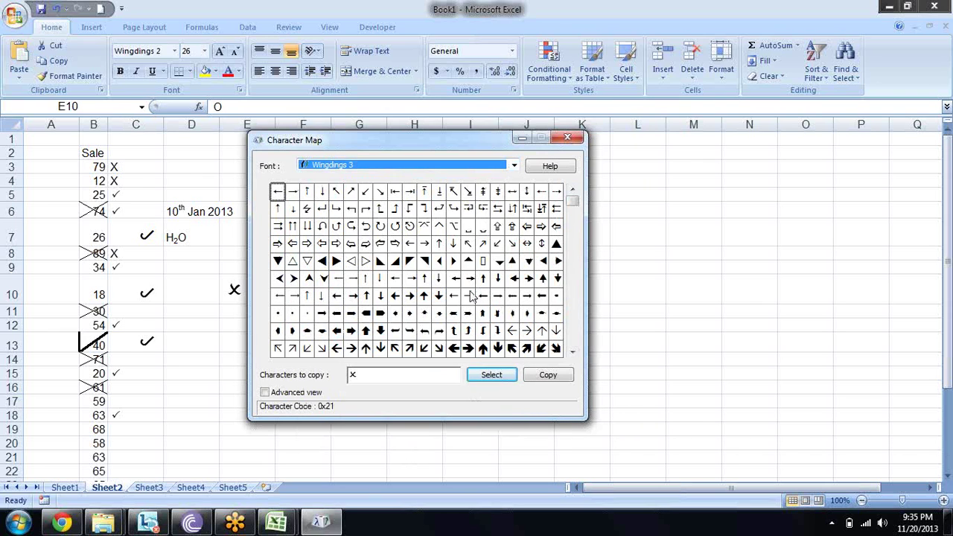
{"action": "left_click", "coordinate": [572, 352]}
{"action": "left_click", "coordinate": [573, 353]}
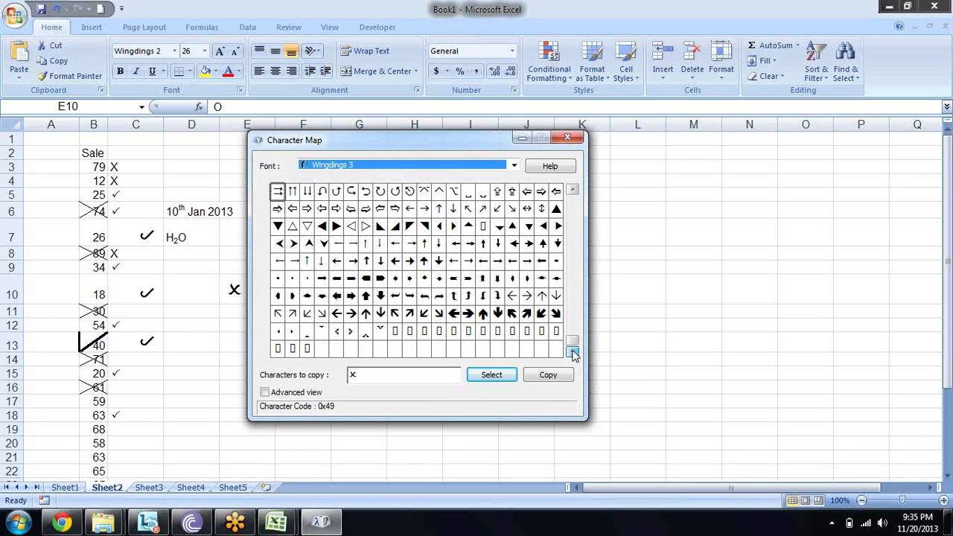
{"action": "left_click", "coordinate": [513, 166]}
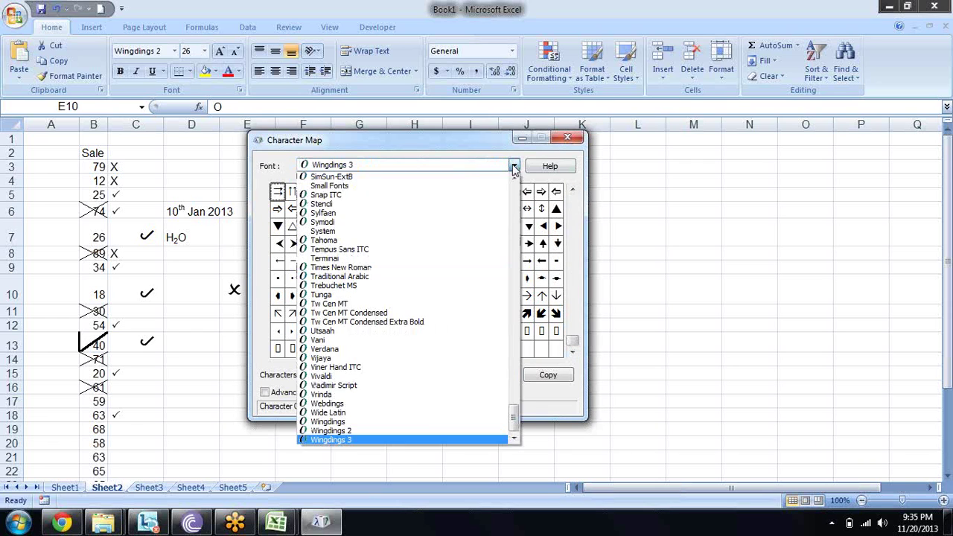
{"action": "left_click", "coordinate": [447, 422]}
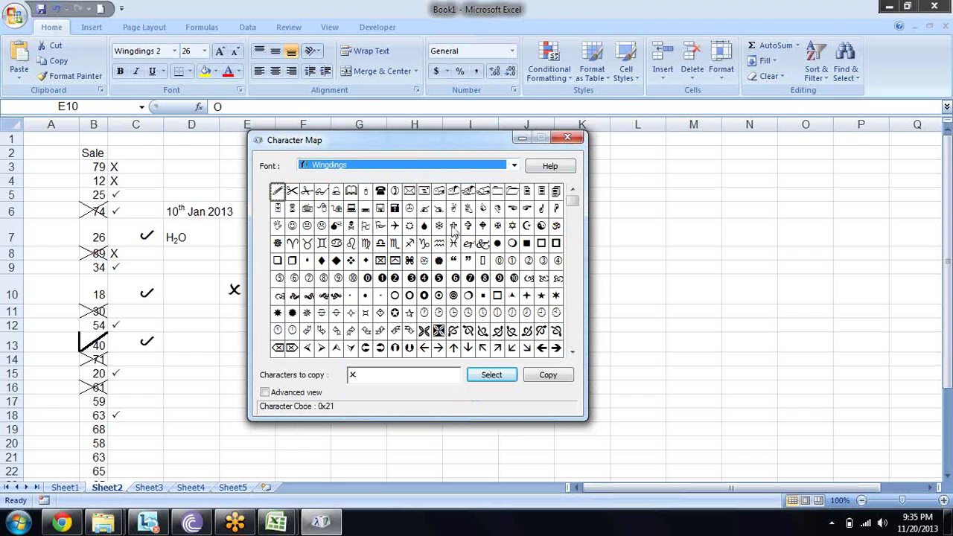
- Copy the Wingdings mouse symbol and close Character Map
{"action": "left_click", "coordinate": [337, 226]}
{"action": "left_click", "coordinate": [326, 207]}
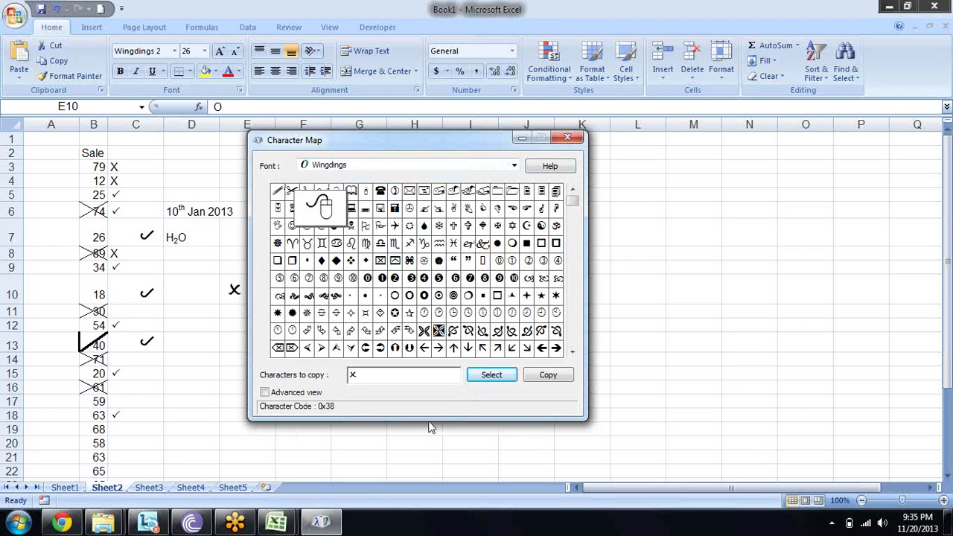
{"action": "left_click", "coordinate": [493, 376]}
{"action": "left_click", "coordinate": [543, 379]}
{"action": "left_click", "coordinate": [568, 139]}
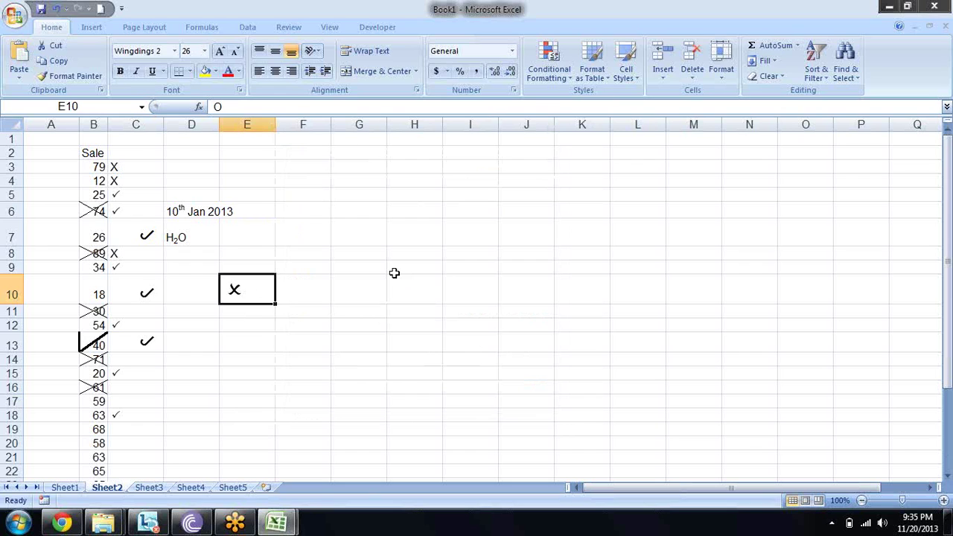
{"action": "key", "text": "Left"}
{"action": "key", "text": "Right"}
{"action": "key", "text": "Right"}
{"action": "type", "text": "102"}
{"action": "key", "text": "Return"}
{"action": "key", "text": "Up"}
{"action": "key", "text": "F1"}
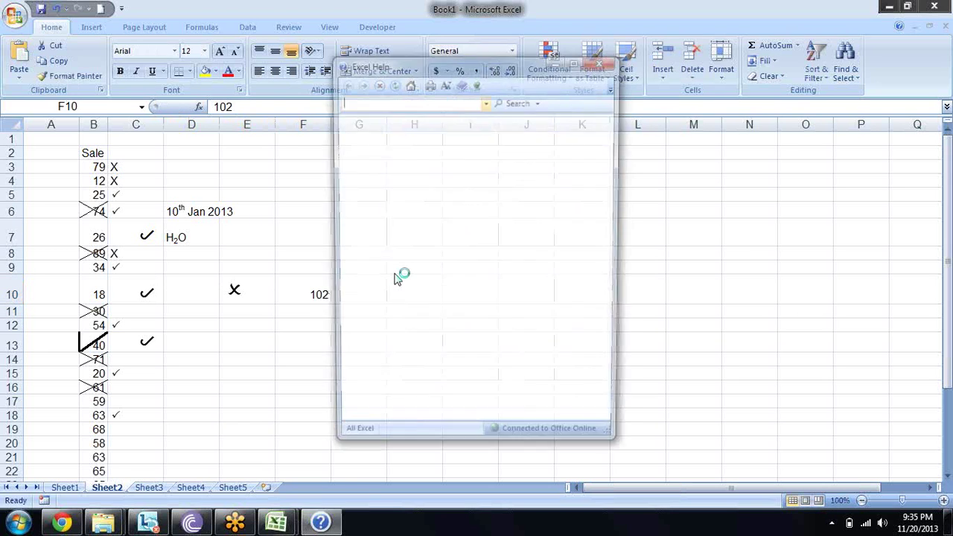
{"action": "left_click", "coordinate": [611, 61]}
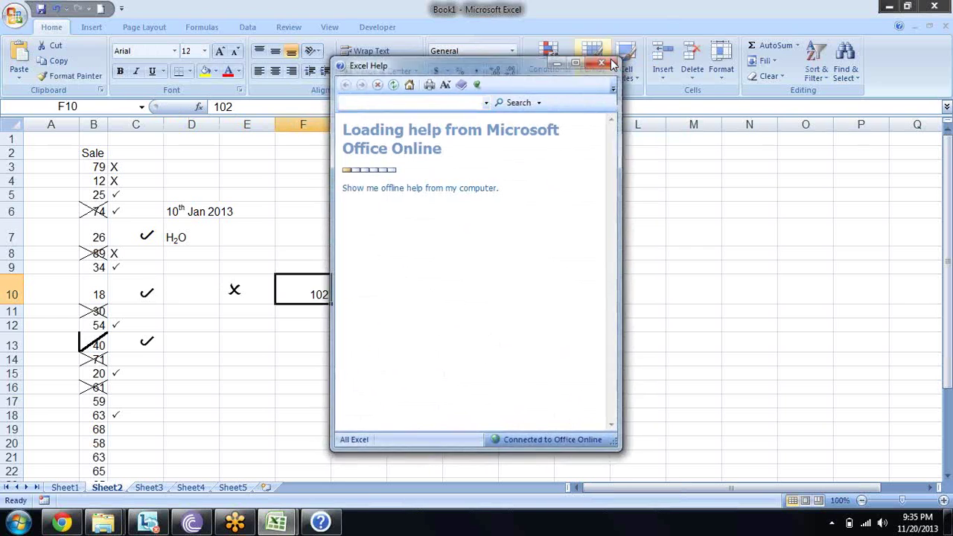
{"action": "key", "text": "F2"}
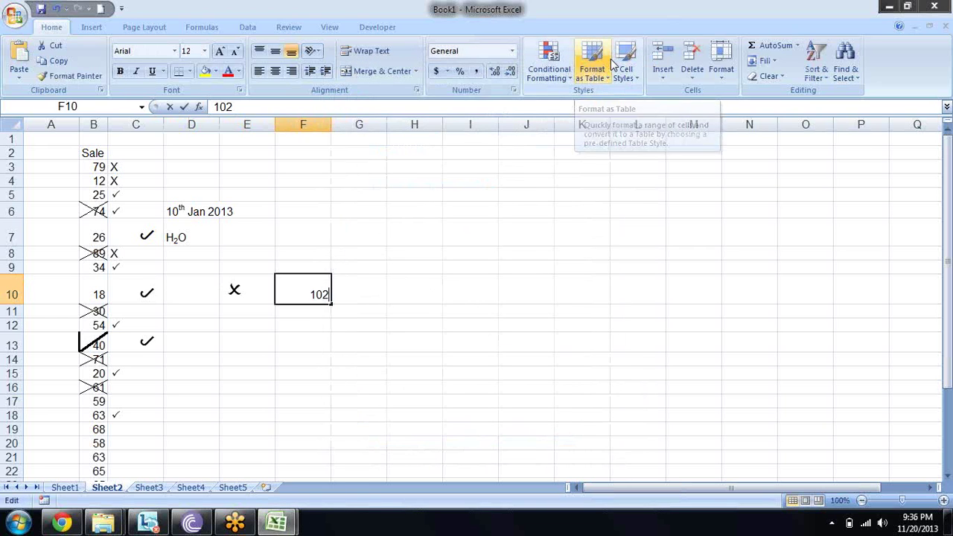
{"action": "key", "text": "ctrl+1"}
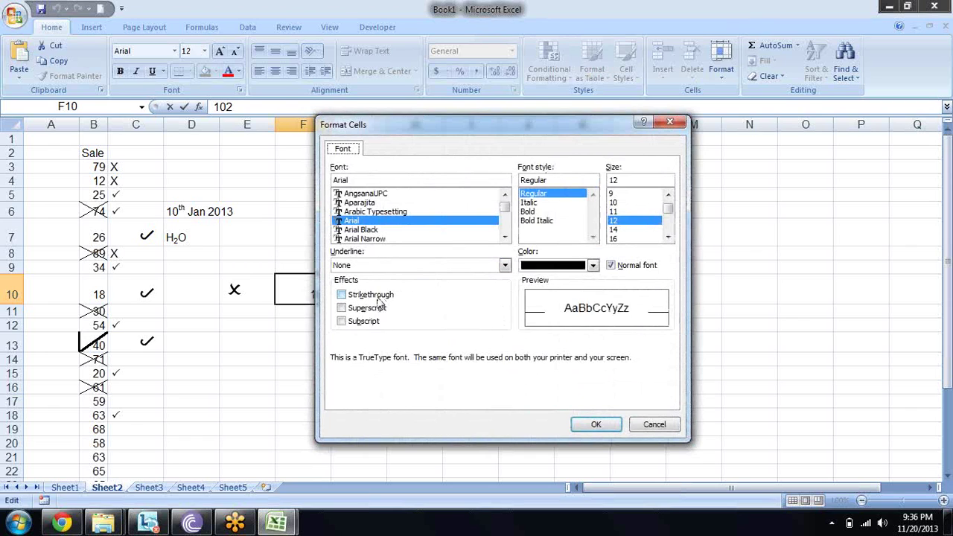
{"action": "left_click", "coordinate": [349, 308]}
{"action": "left_click", "coordinate": [594, 424]}
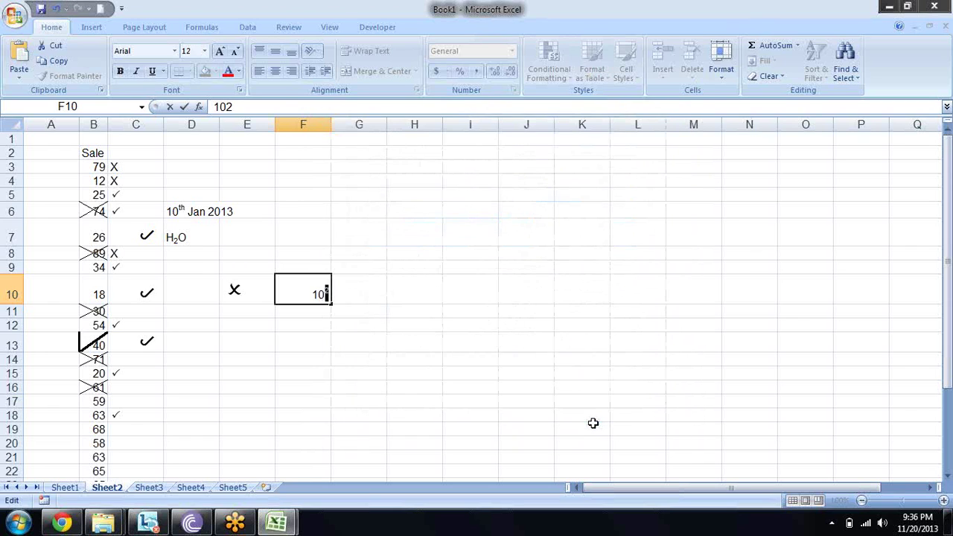
{"action": "key", "text": "Return"}
{"action": "key", "text": "Up"}
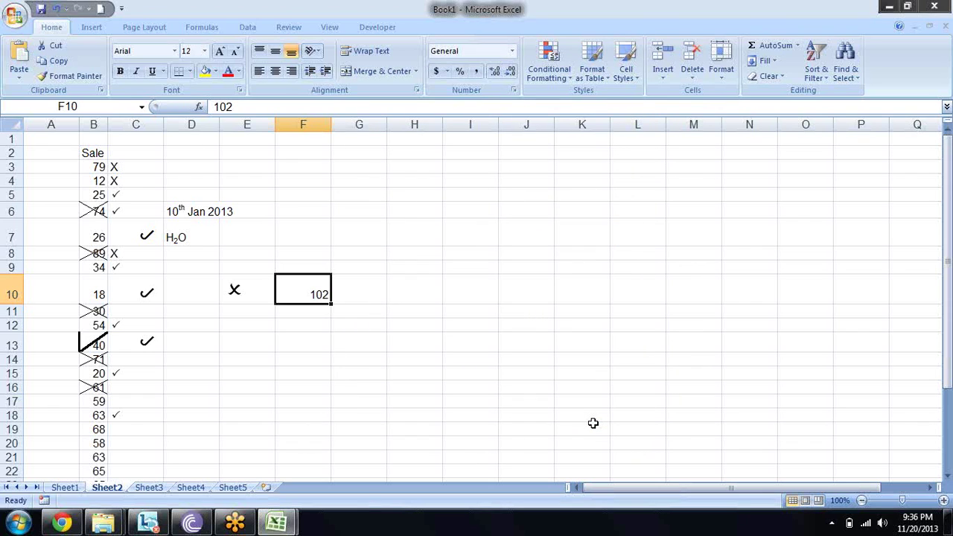
{"action": "key", "text": "F2"}
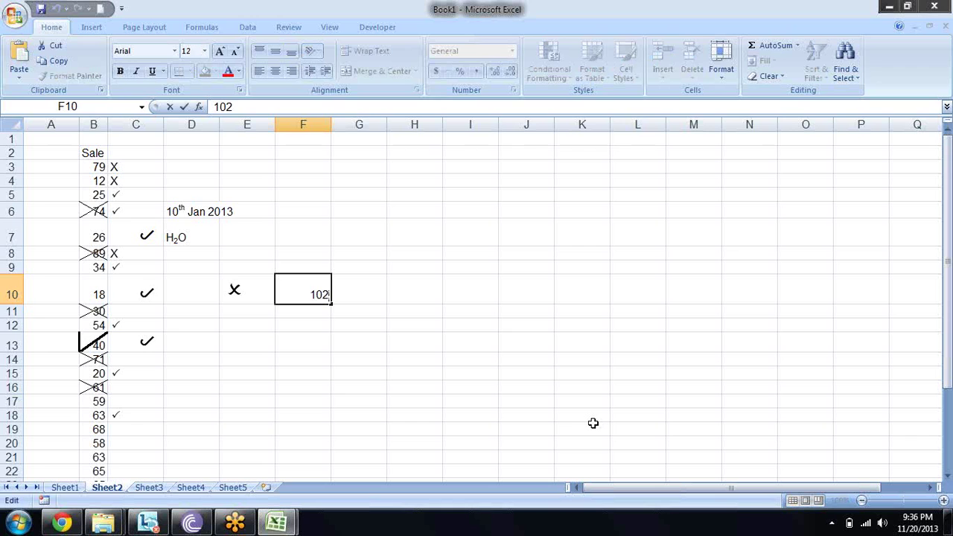
{"action": "key", "text": "Home"}
{"action": "type", "text": "'"}
{"action": "key", "text": "Return"}
{"action": "key", "text": "Up"}
{"action": "key", "text": "F2"}
{"action": "key", "text": "ctrl+1"}
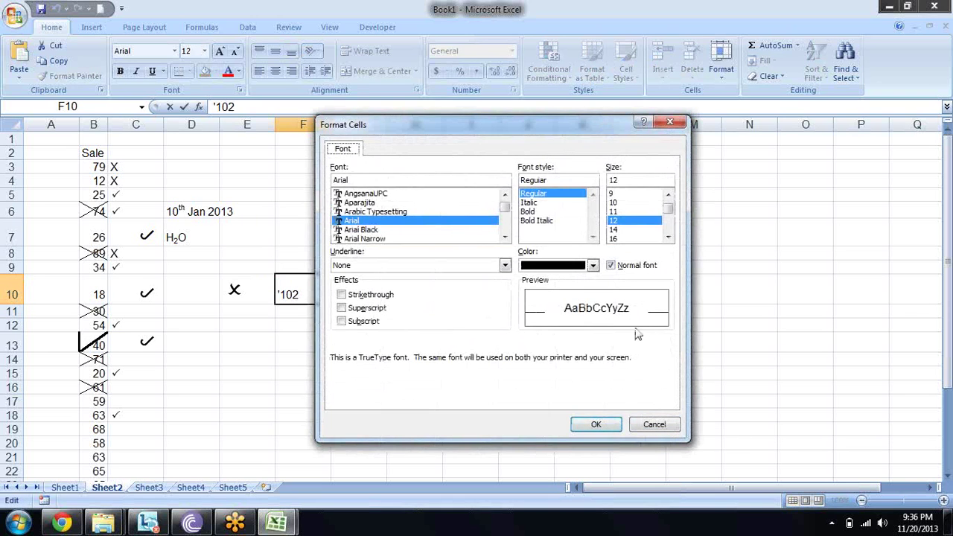
{"action": "left_click", "coordinate": [367, 307]}
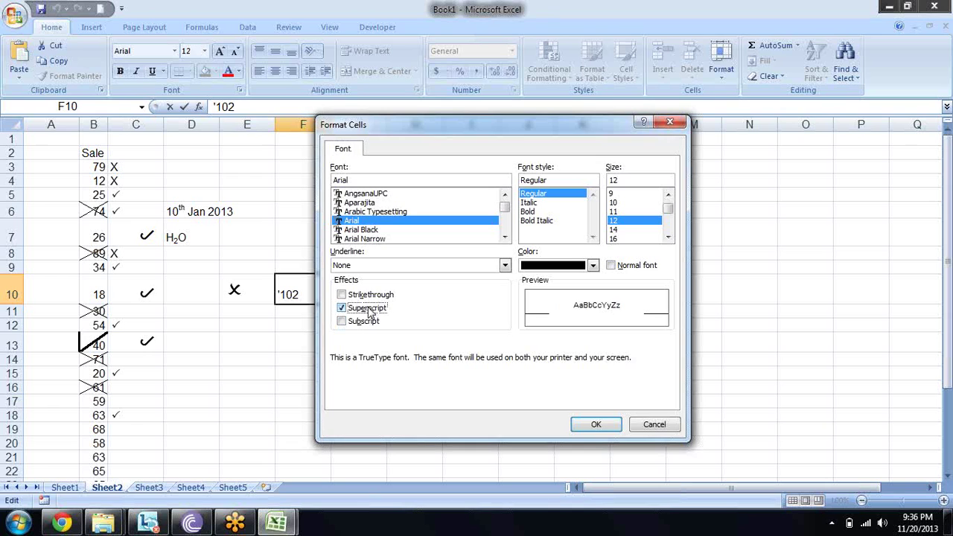
{"action": "key", "text": "Return"}
{"action": "key", "text": "Return"}
{"action": "key", "text": "Up"}
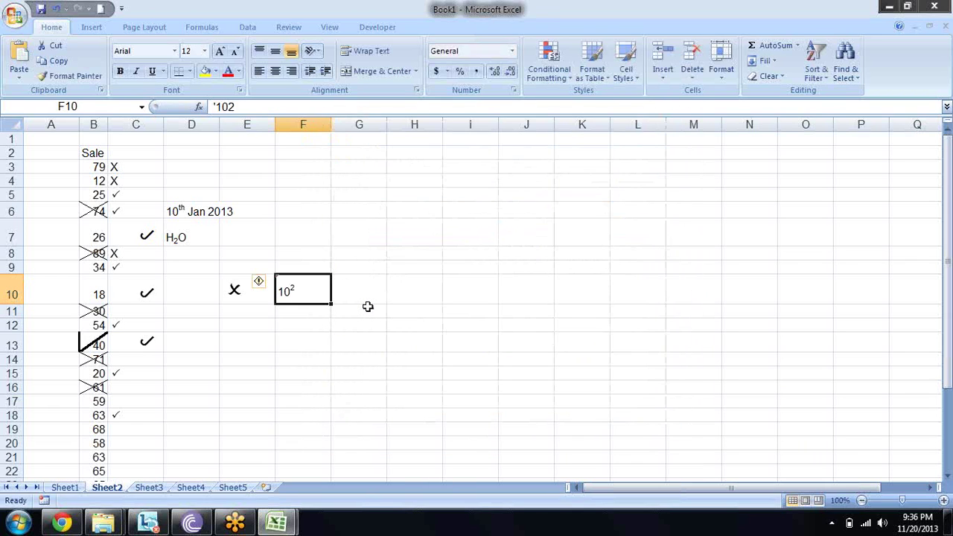
{"action": "key", "text": "Delete"}
{"action": "key", "text": "Up"}
- Enter 102 in cell F6
{"action": "key", "text": "Up"}
{"action": "key", "text": "Up"}
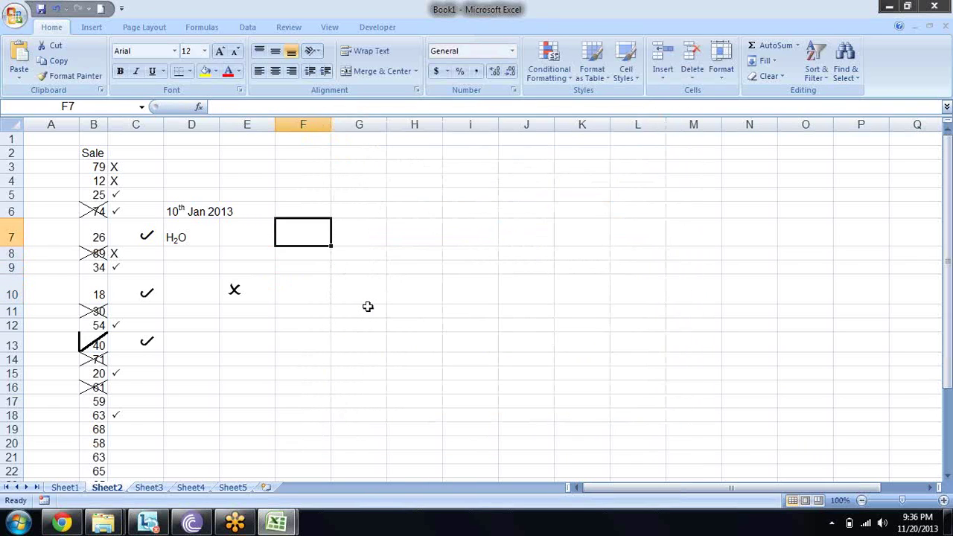
{"action": "key", "text": "Up"}
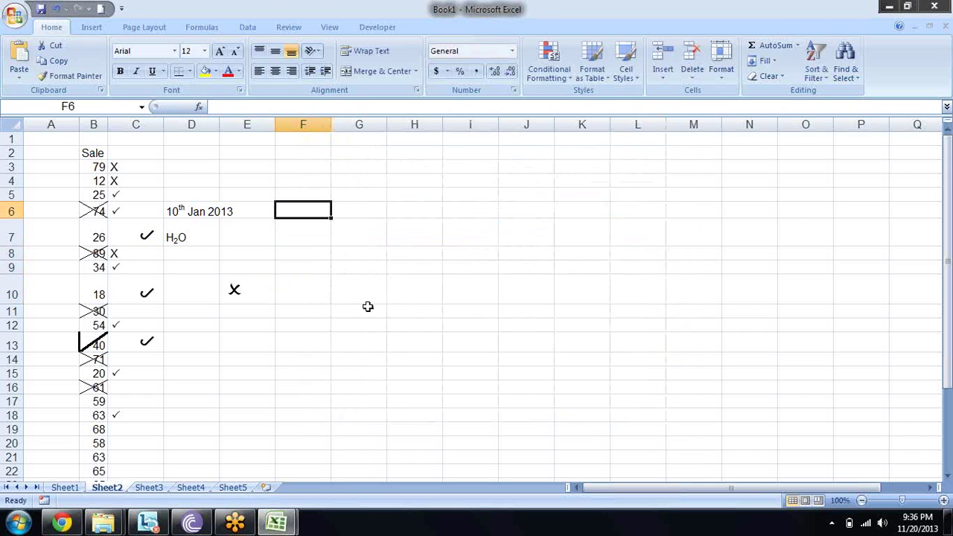
{"action": "type", "text": "102"}
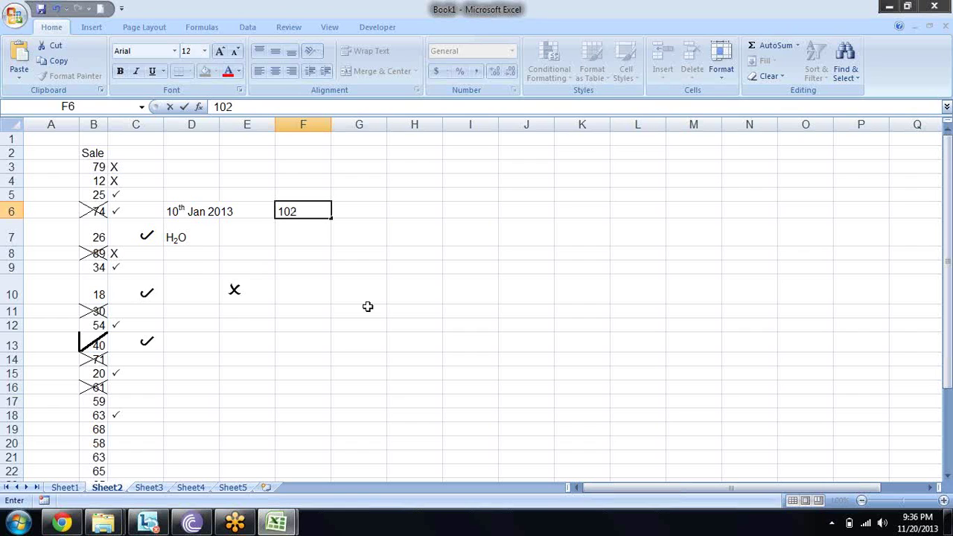
{"action": "key", "text": "shift+Left"}
{"action": "key", "text": "Right"}
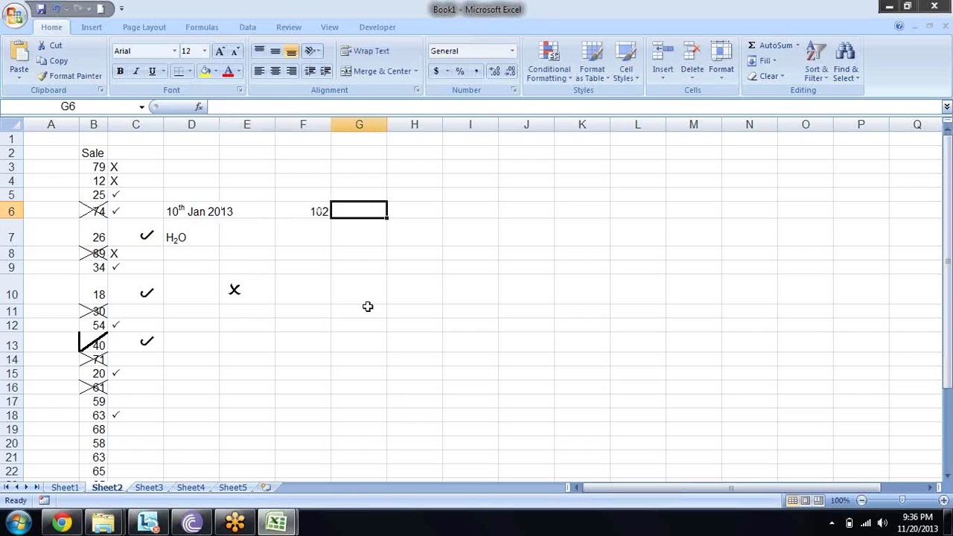
{"action": "key", "text": "F2"}
{"action": "key", "text": "Escape"}
{"action": "key", "text": "Left"}
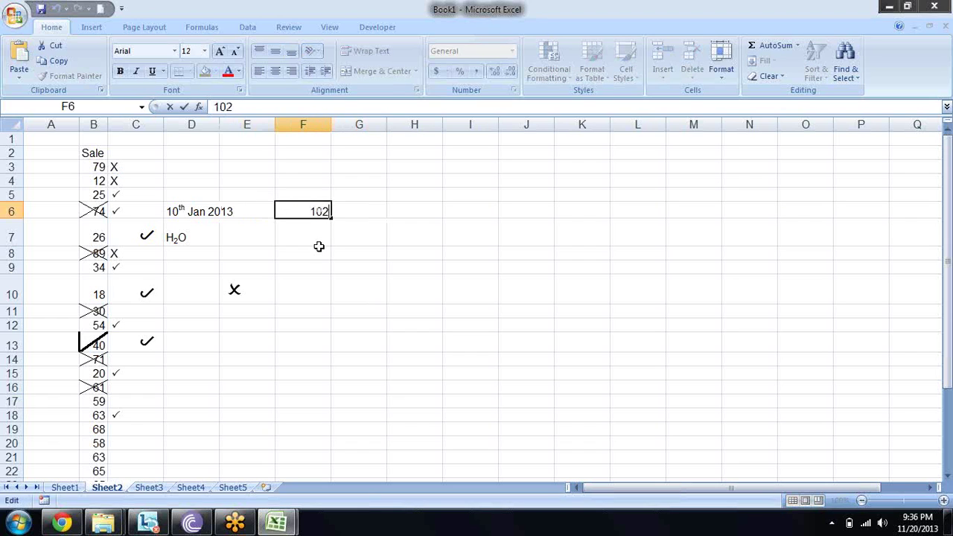
- Format the final 2 of 102 in F6 as superscript
{"action": "left_click_drag", "start_coordinate": [329, 211], "coordinate": [323, 211]}
{"action": "key", "text": "ctrl+1"}
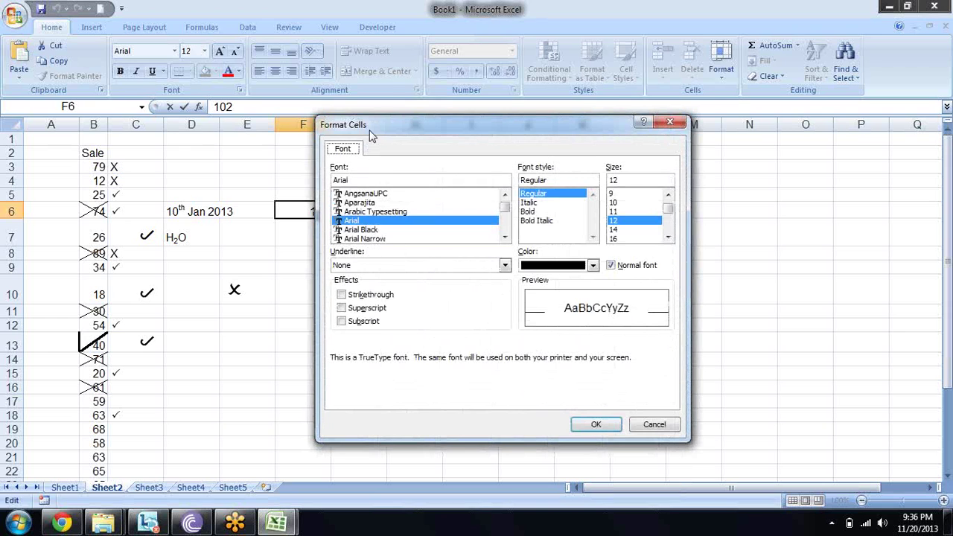
{"action": "mouse_move", "coordinate": [400, 117]}
{"action": "left_mouse_down"}
{"action": "mouse_move", "coordinate": [408, 130]}
{"action": "mouse_move", "coordinate": [440, 83]}
{"action": "left_mouse_up"}
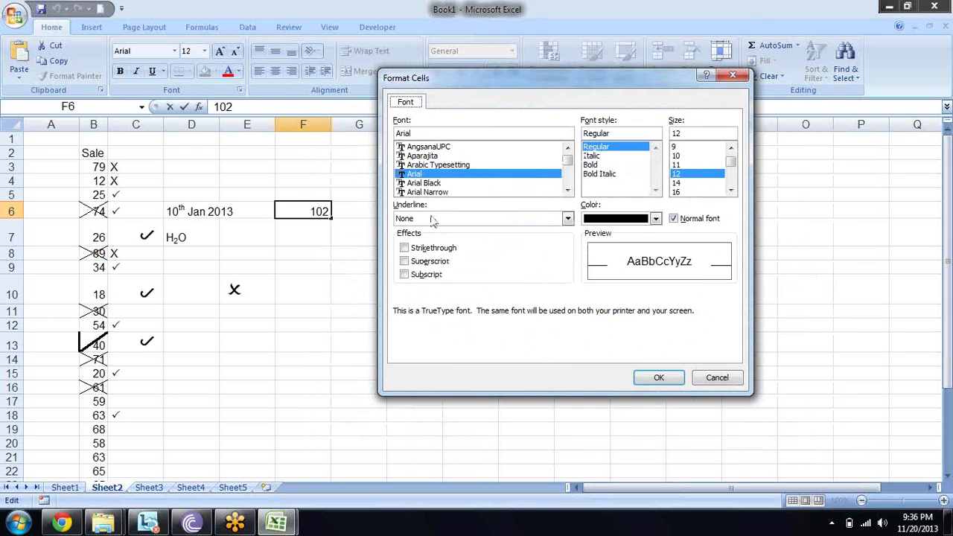
{"action": "left_click", "coordinate": [417, 262]}
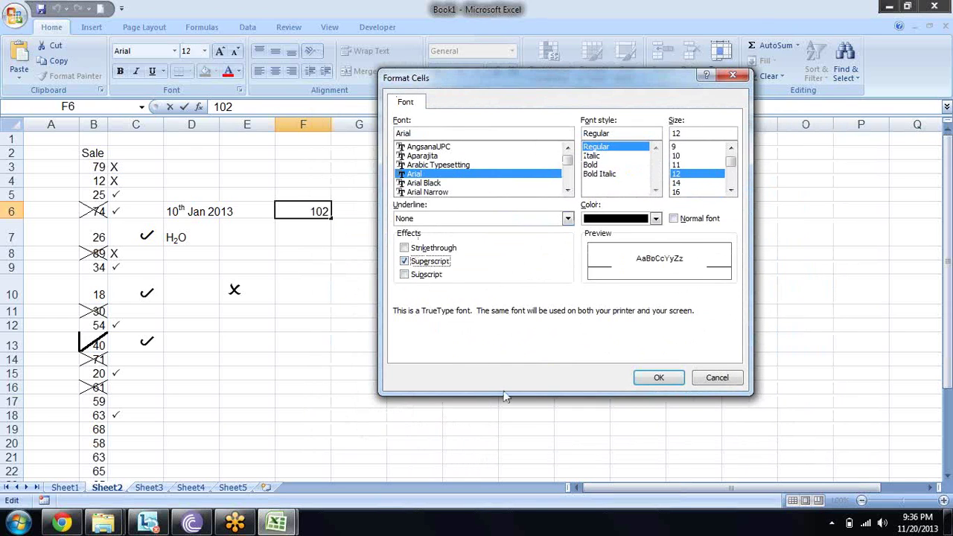
{"action": "left_click", "coordinate": [658, 378]}
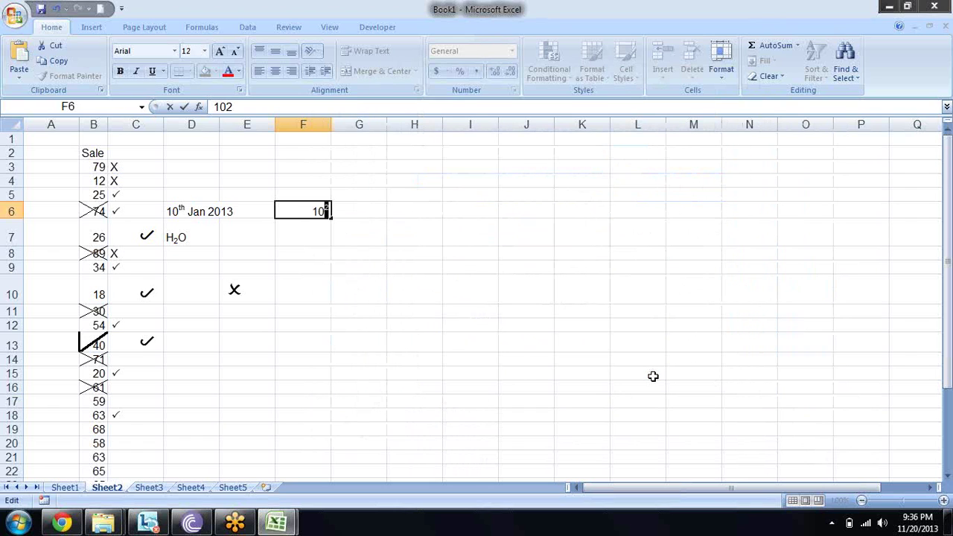
{"action": "key", "text": "Return"}
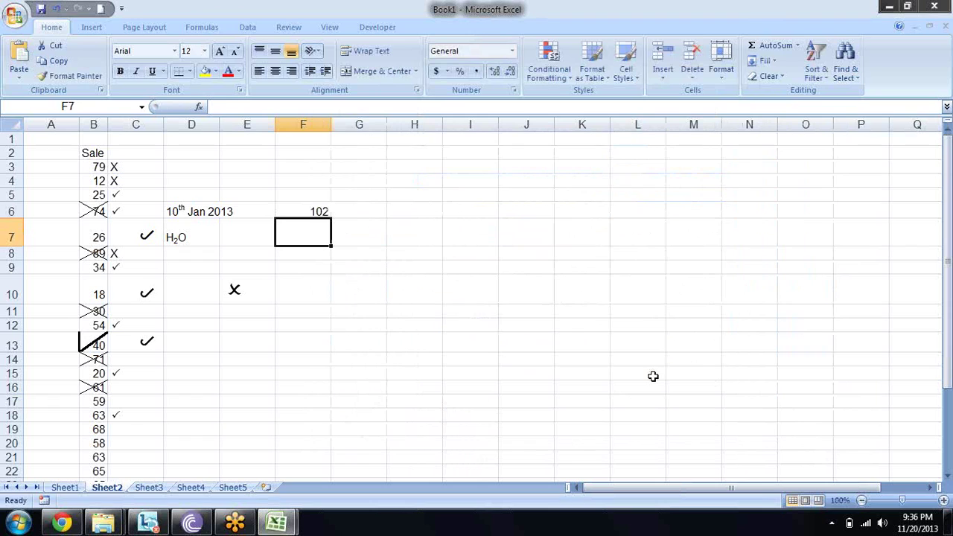
{"action": "key", "text": "Up"}
{"action": "key", "text": "Down"}
- Give F6 the Text number format and superscript its final 2 so it reads 10²
{"action": "key", "text": "Up"}
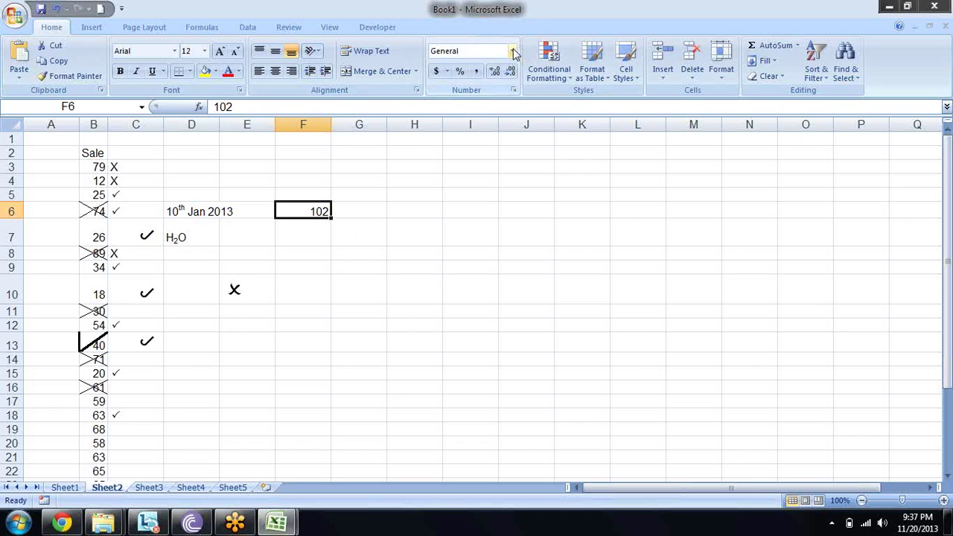
{"action": "left_click", "coordinate": [513, 90]}
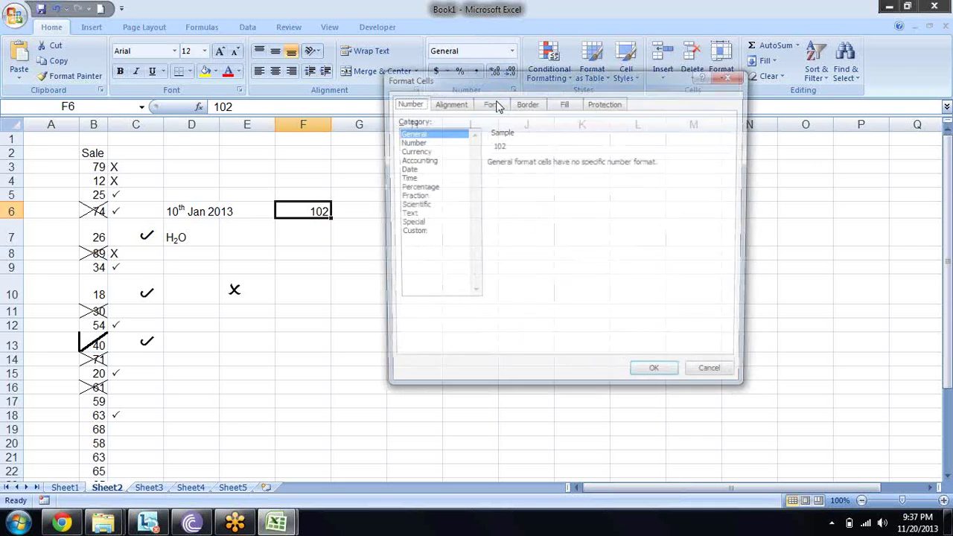
{"action": "left_click", "coordinate": [406, 214]}
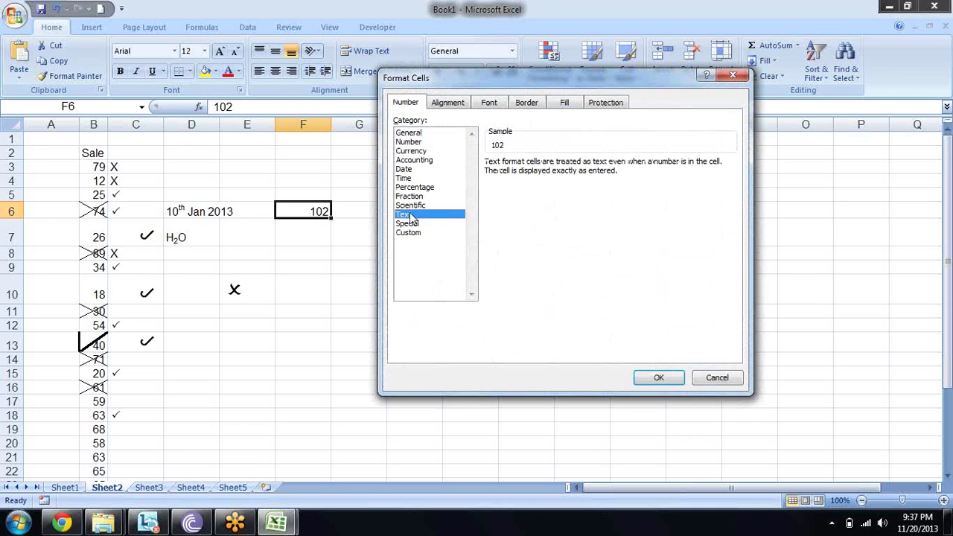
{"action": "left_click", "coordinate": [653, 376]}
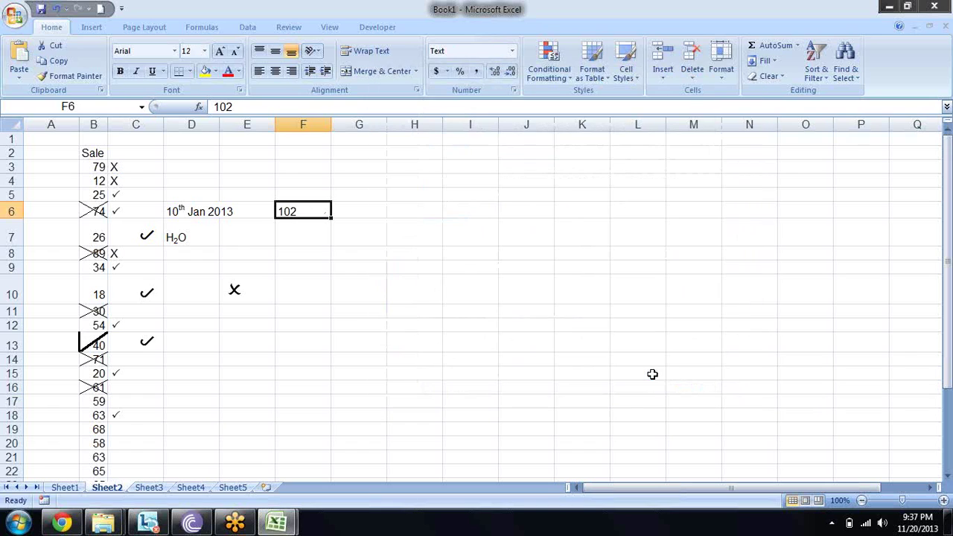
{"action": "double_click", "coordinate": [304, 209]}
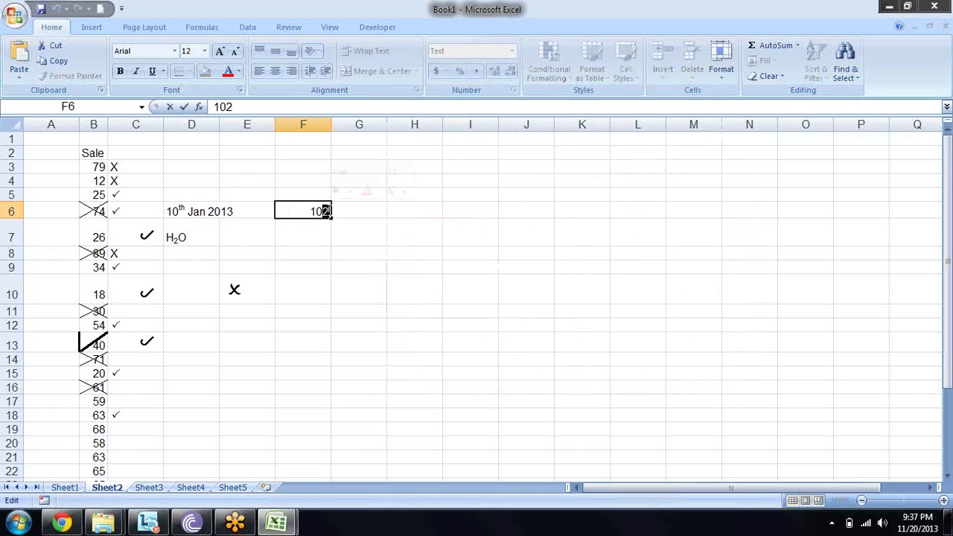
{"action": "key", "text": "ctrl+1"}
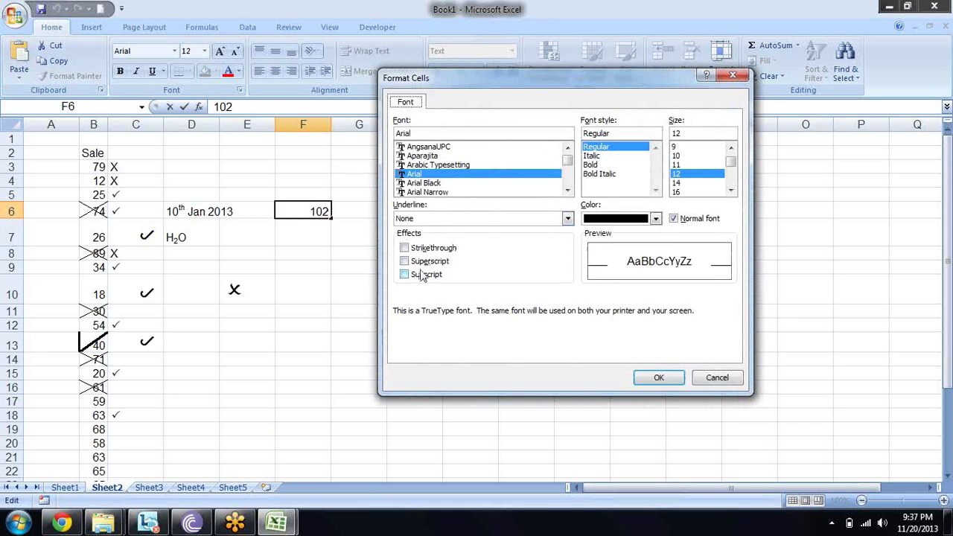
{"action": "left_click", "coordinate": [422, 261]}
{"action": "key", "text": "Return"}
{"action": "key", "text": "Return"}
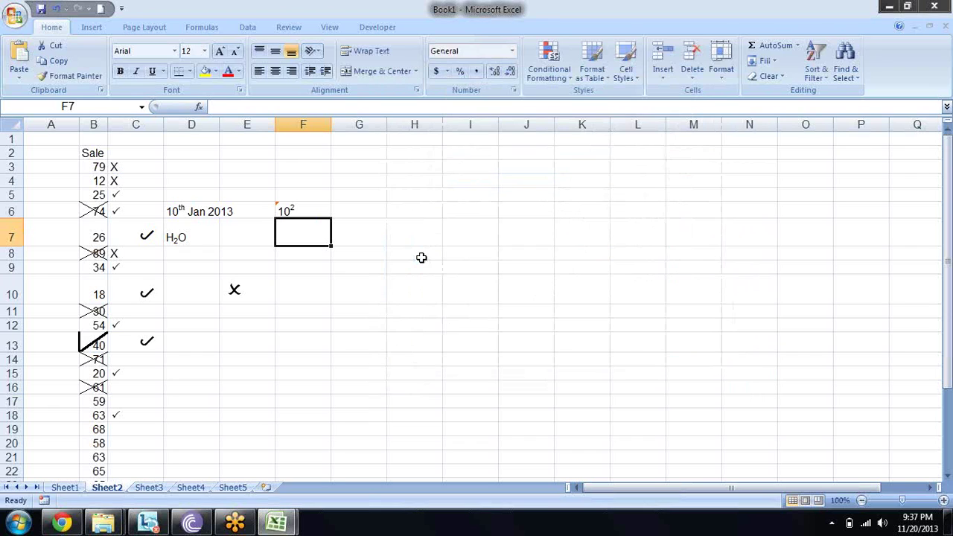
- Enter '102 as text in cell F7
{"action": "type", "text": "'"}
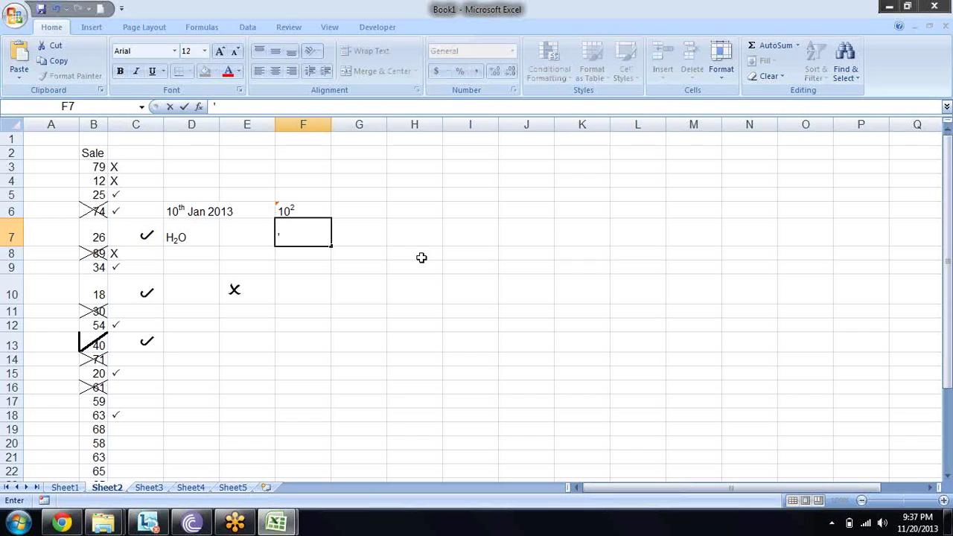
{"action": "type", "text": "10"}
{"action": "key", "text": "Left"}
{"action": "key", "text": "Right"}
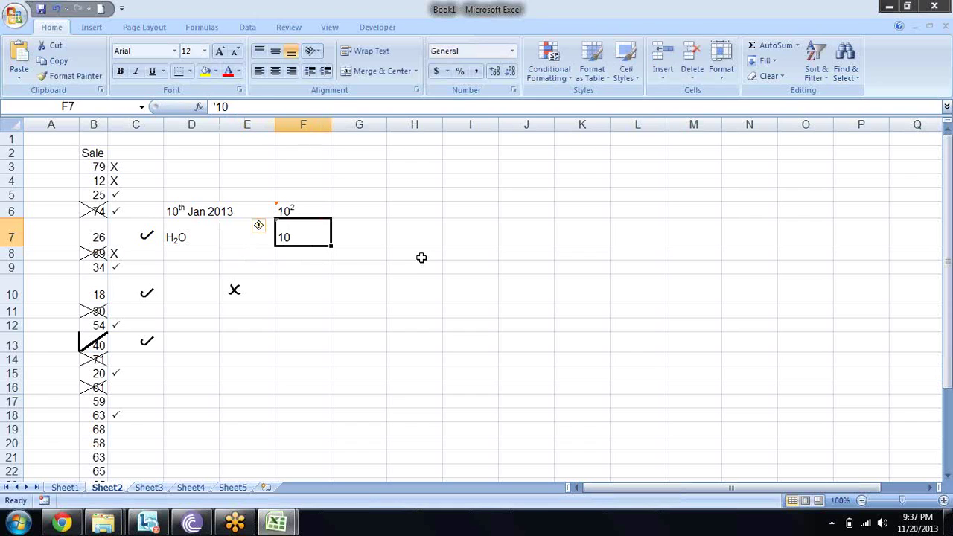
{"action": "key", "text": "F2"}
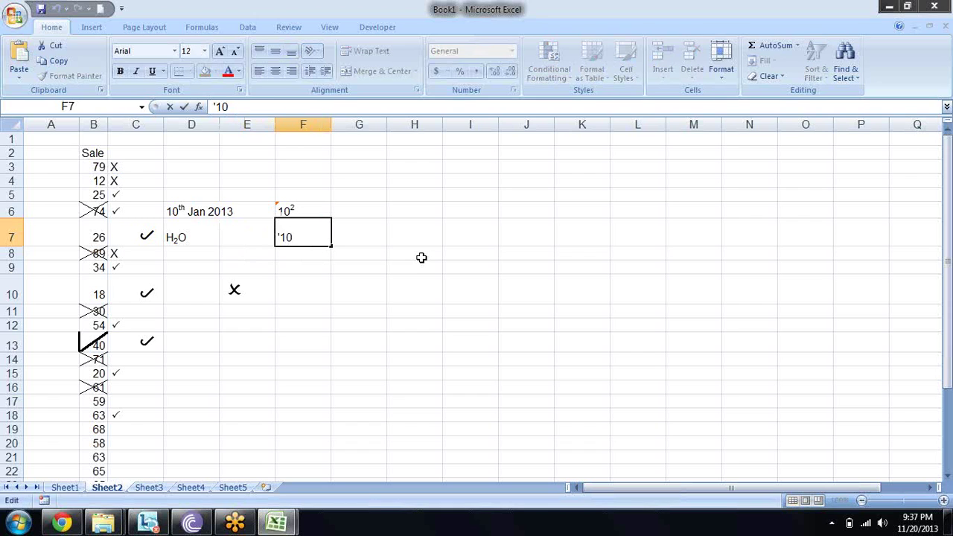
{"action": "type", "text": "2"}
{"action": "key", "text": "Return"}
- Superscript the final 2 in F7 so it shows 10²
{"action": "key", "text": "Up"}
{"action": "key", "text": "F2"}
{"action": "key", "text": "Caps_Lock"}
{"action": "key", "text": "shift+Left"}
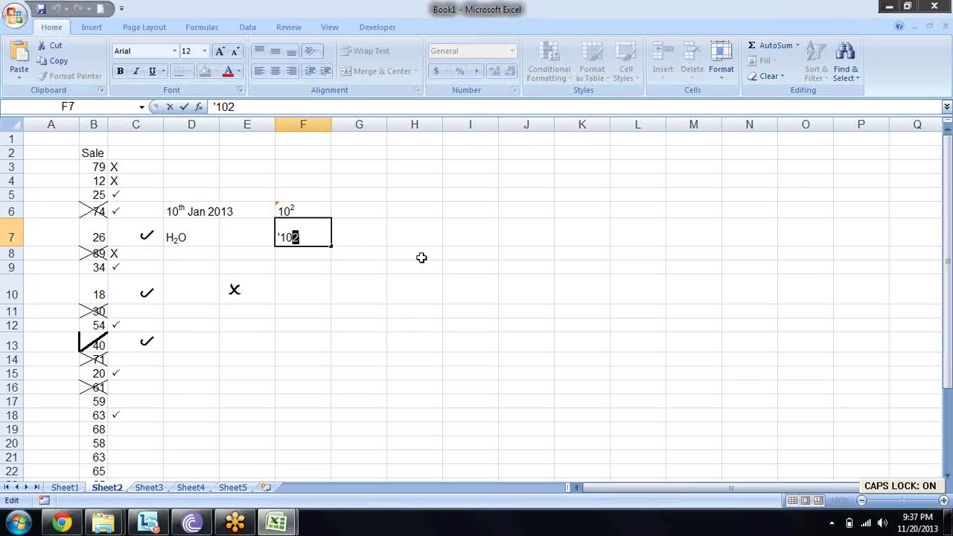
{"action": "key", "text": "ctrl+1"}
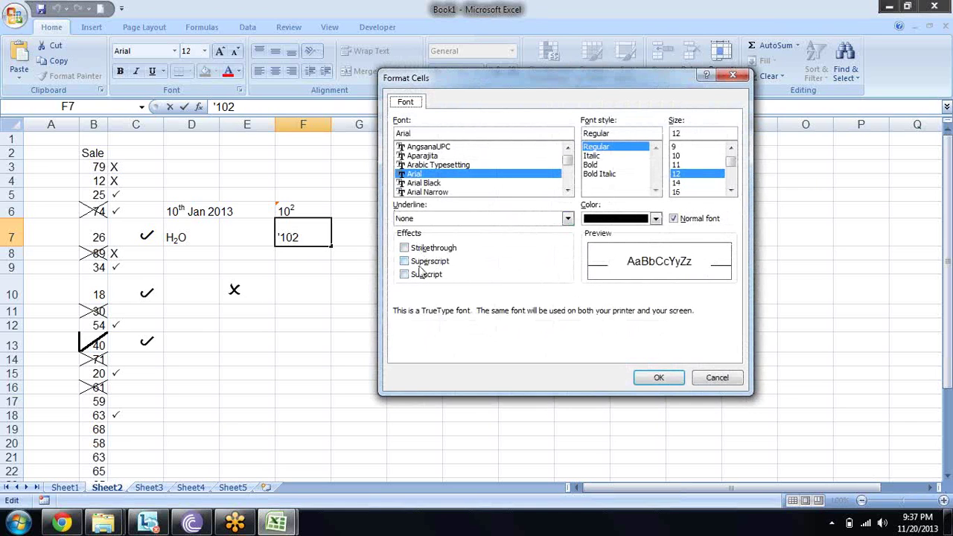
{"action": "left_click", "coordinate": [417, 261]}
{"action": "left_click", "coordinate": [644, 377]}
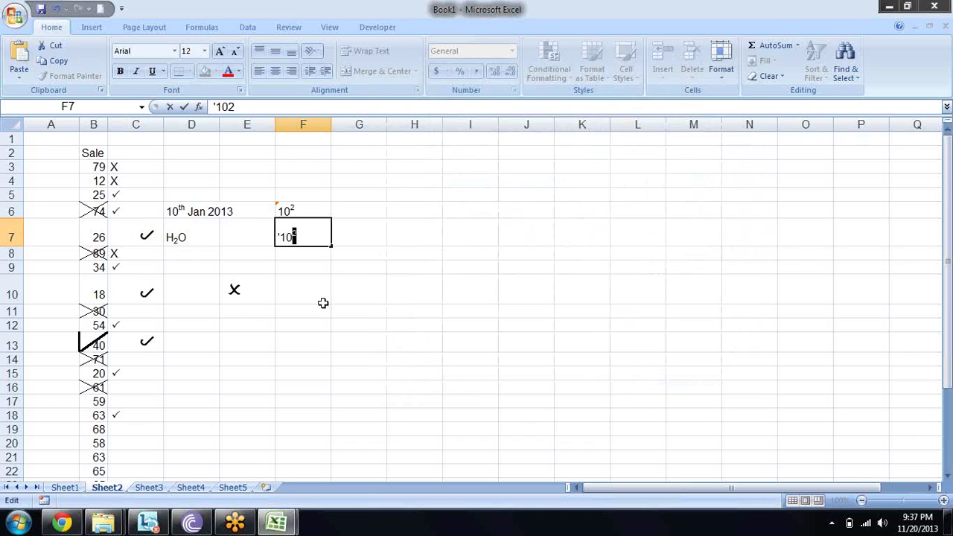
{"action": "key", "text": "Return"}
{"action": "key", "text": "Down"}
{"action": "key", "text": "Down"}
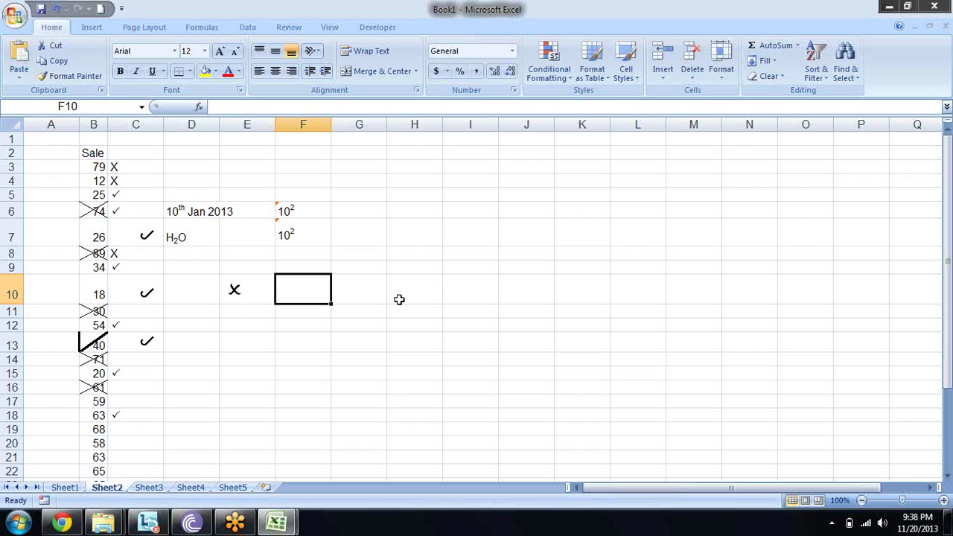
- Clear the stray entries and type 002345 into cell F10
{"action": "type", "text": "4"}
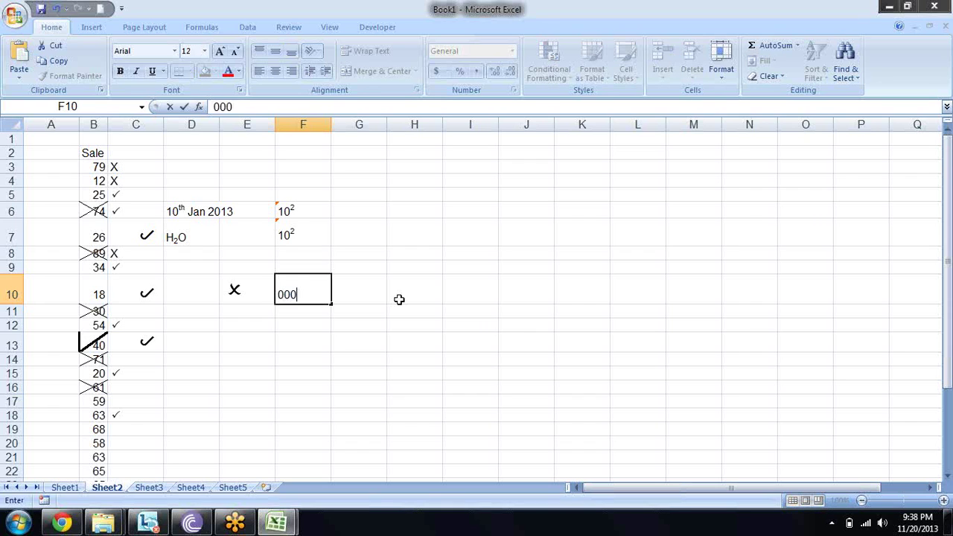
{"action": "left_click", "coordinate": [400, 297]}
{"action": "type", "text": "7"}
{"action": "key", "text": "Escape"}
{"action": "key", "text": "Left"}
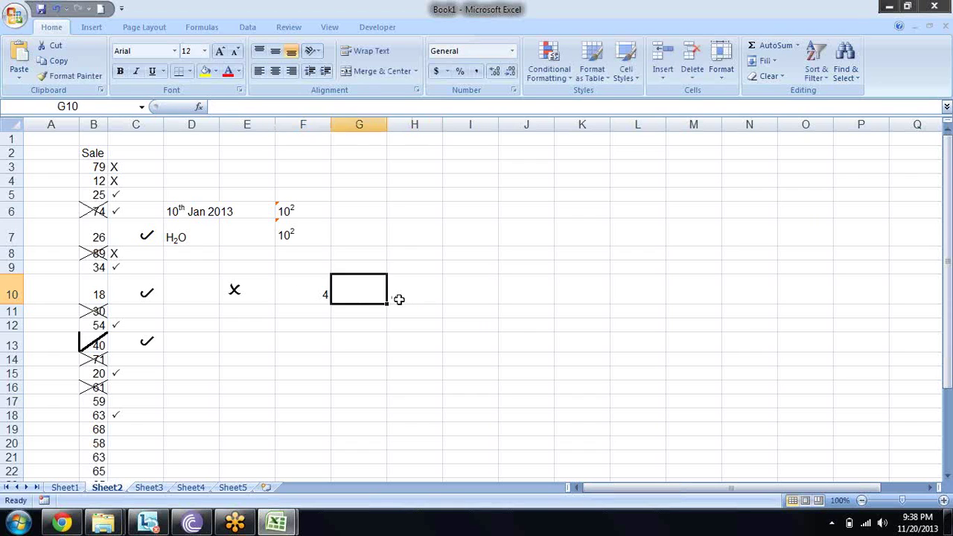
{"action": "key", "text": "Left"}
{"action": "type", "text": "0023"}
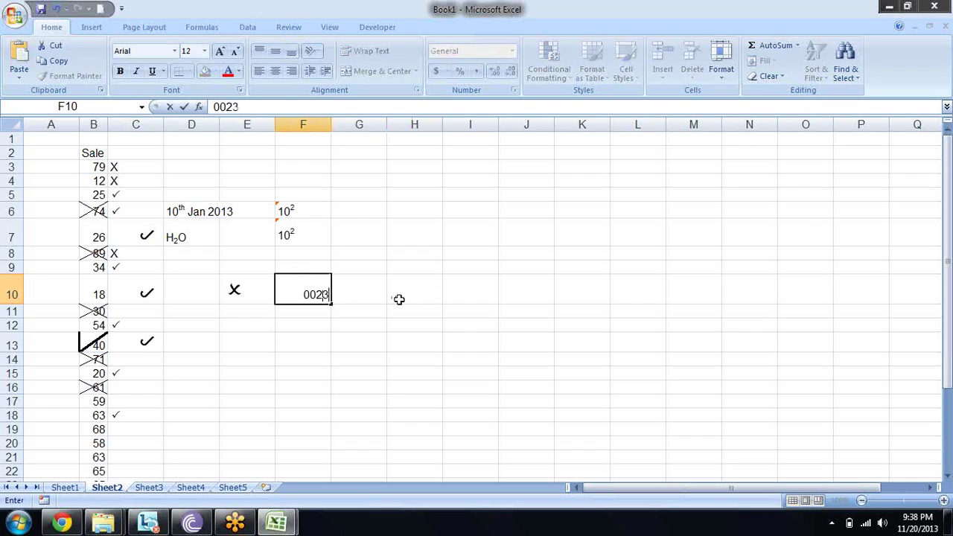
{"action": "type", "text": "45"}
{"action": "key", "text": "Return"}
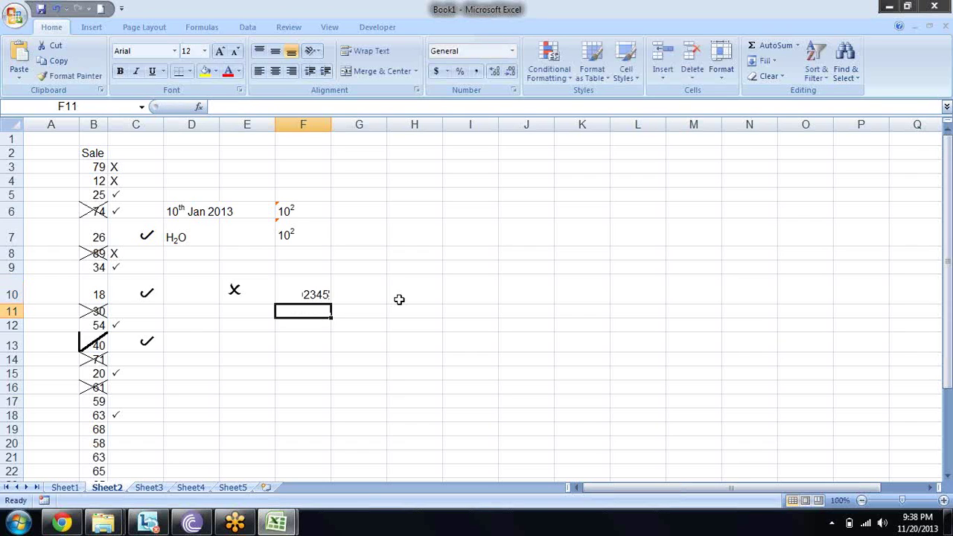
- Prefix F10's value with an apostrophe so it keeps its leading zeros as 002345
{"action": "key", "text": "Up"}
{"action": "key", "text": "F2"}
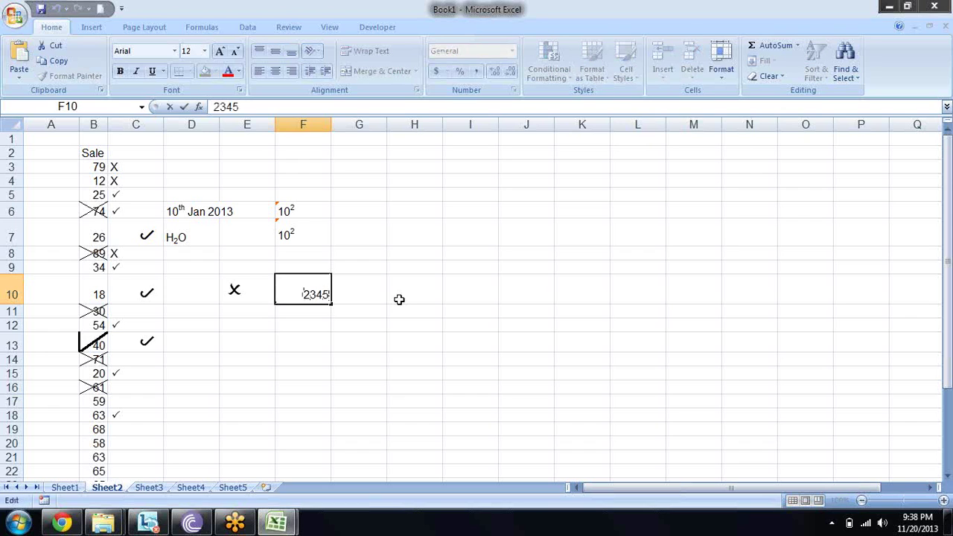
{"action": "key", "text": "Home"}
{"action": "type", "text": "'00"}
{"action": "key", "text": "Return"}
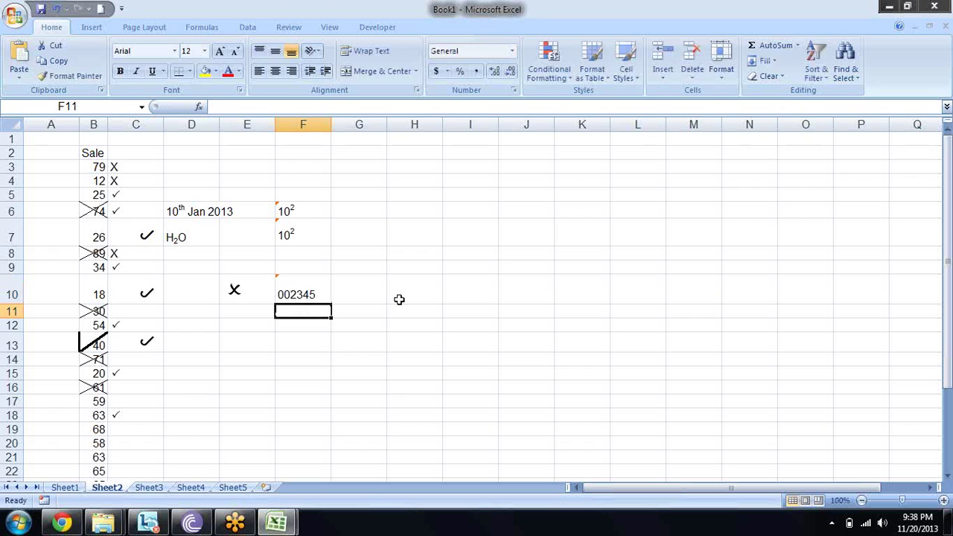
{"action": "key", "text": "Up"}
{"action": "key", "text": "Up"}
{"action": "key", "text": "Up"}
{"action": "key", "text": "Up"}
{"action": "key", "text": "Up"}
{"action": "key", "text": "Up"}
{"action": "key", "text": "Up"}
{"action": "key", "text": "Right"}
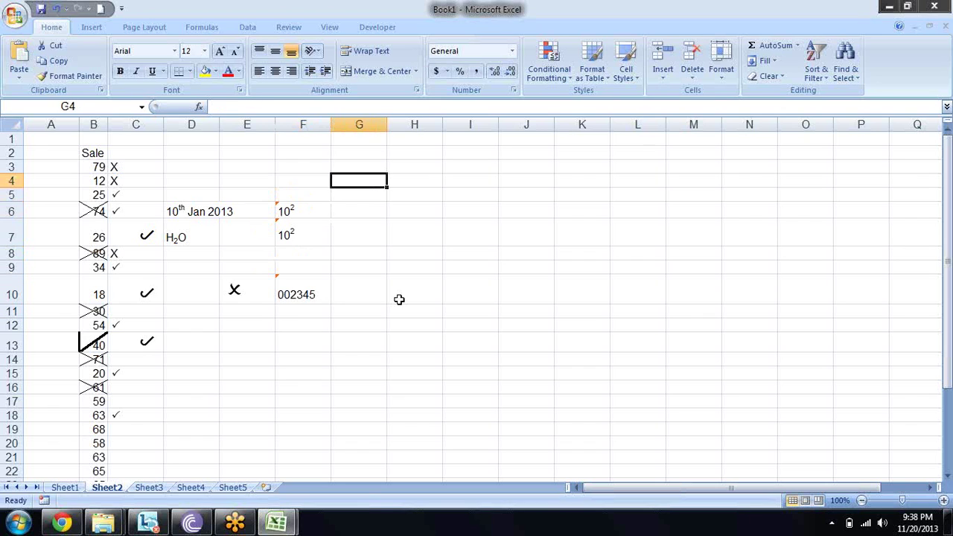
{"action": "key", "text": "Up"}
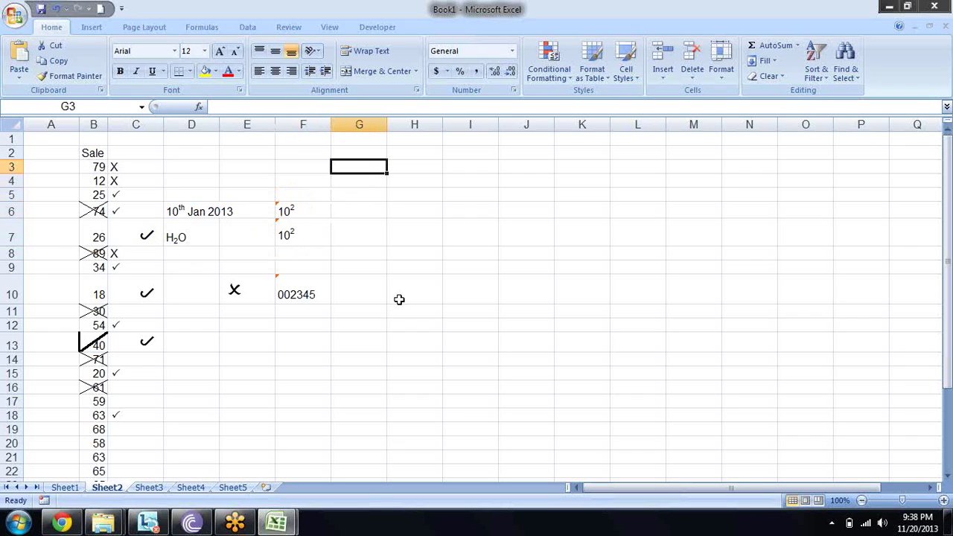
- Enter 100 in cell G3
{"action": "type", "text": "1"}
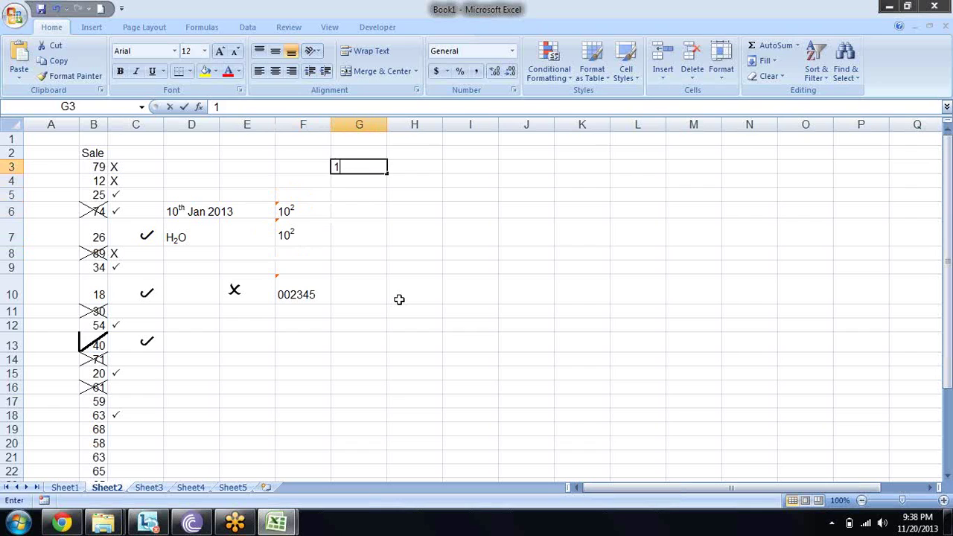
{"action": "type", "text": "02"}
{"action": "key", "text": "BackSpace"}
{"action": "type", "text": "00"}
{"action": "key", "text": "BackSpace"}
{"action": "key", "text": "Return"}
{"action": "key", "text": "Up"}
{"action": "key", "text": "Right"}
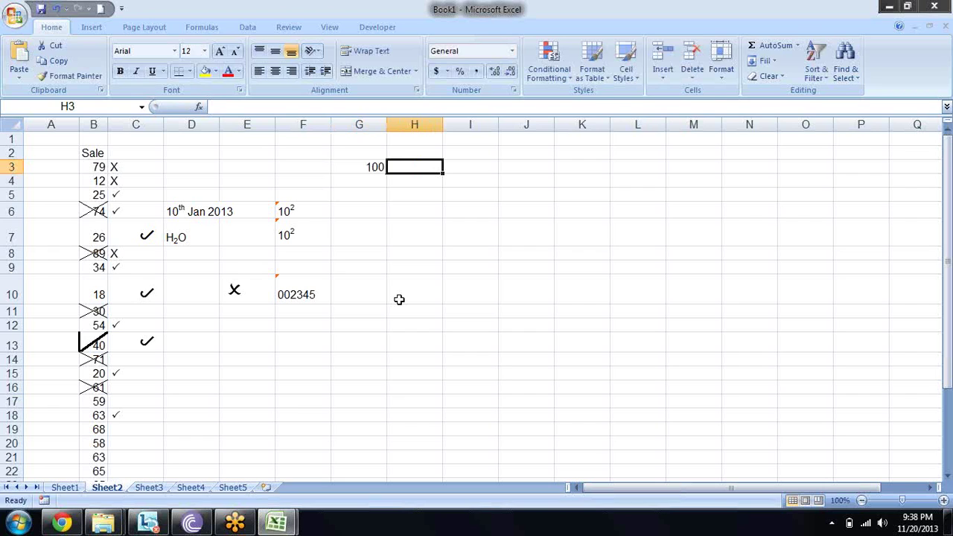
{"action": "key", "text": "Left"}
- Append OC to G3's 100 and format the OC letters as subscript
{"action": "key", "text": "F2"}
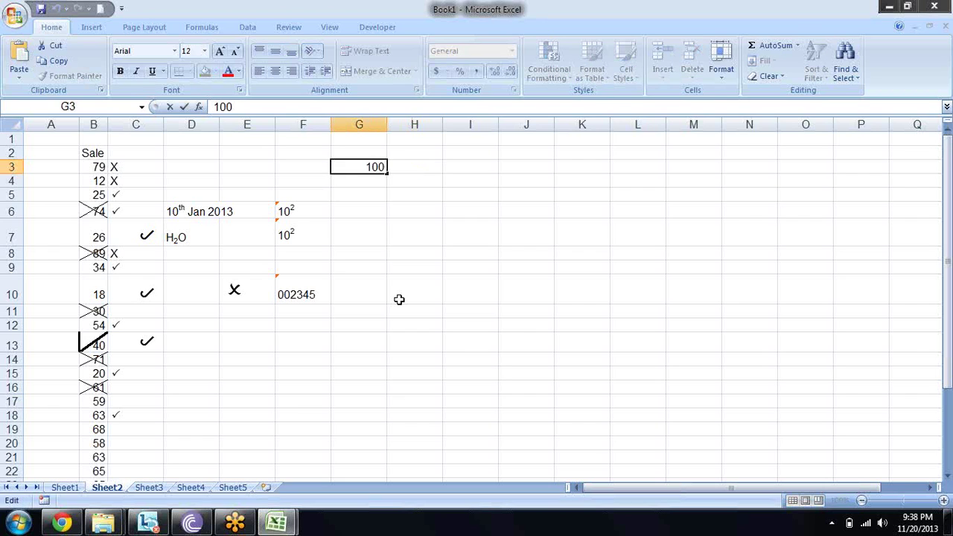
{"action": "type", "text": "OC"}
{"action": "key", "text": "shift+Left"}
{"action": "key", "text": "shift+Left"}
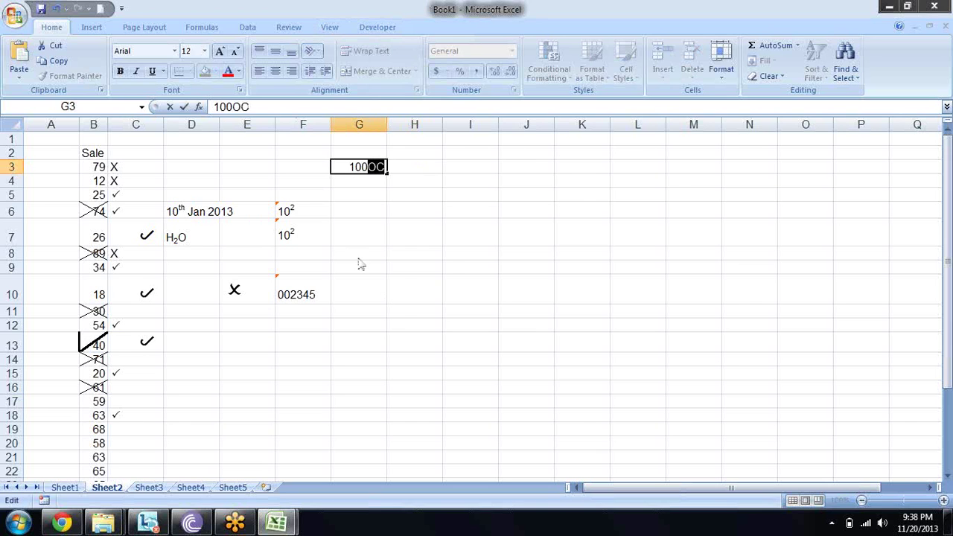
{"action": "key", "text": "ctrl+1"}
{"action": "left_click", "coordinate": [416, 277]}
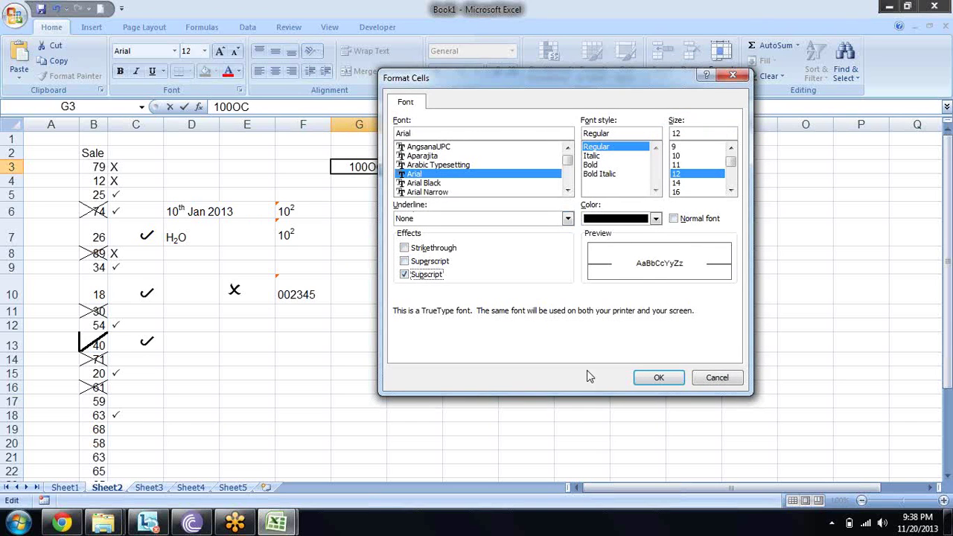
{"action": "left_click", "coordinate": [658, 378]}
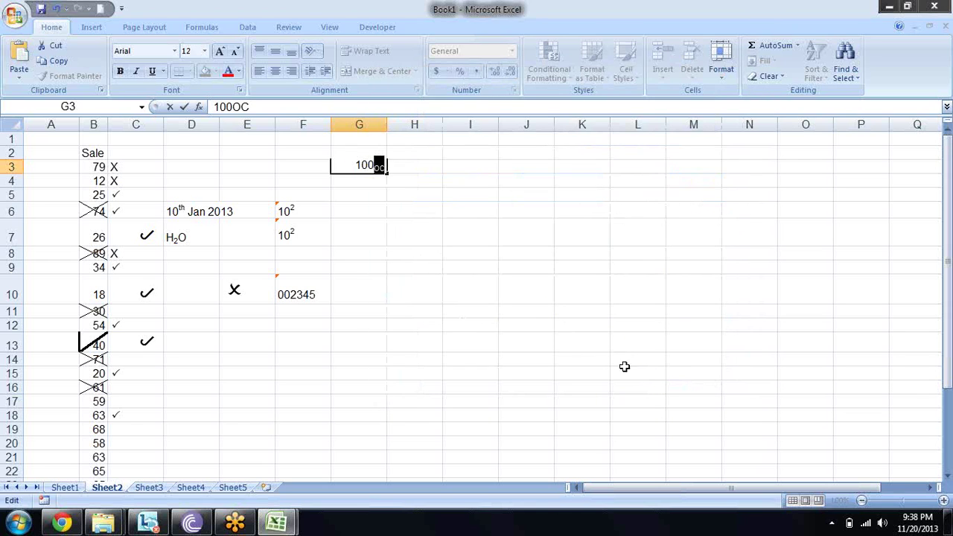
- Change G3's OC letters from subscript to superscript, clearing strikethrough
{"action": "key", "text": "ctrl+1"}
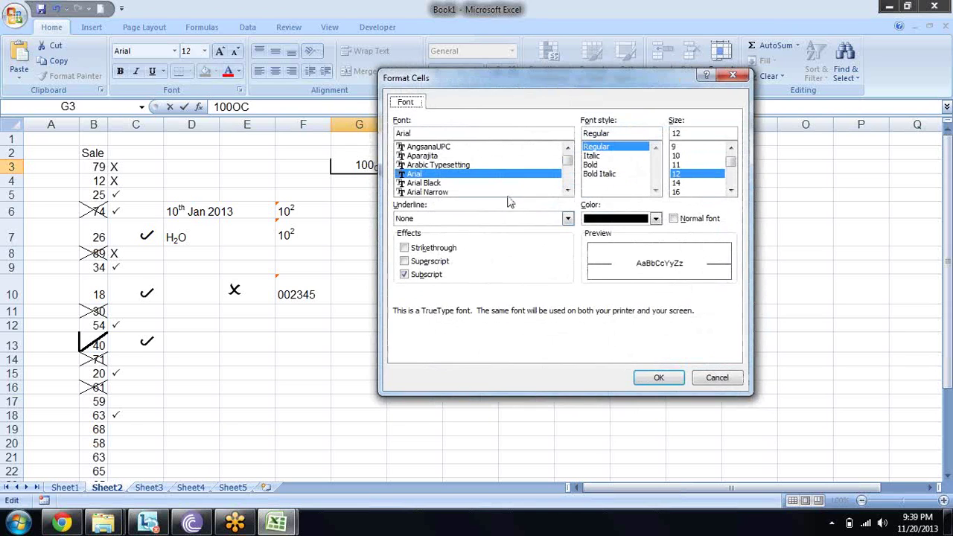
{"action": "left_click", "coordinate": [434, 248]}
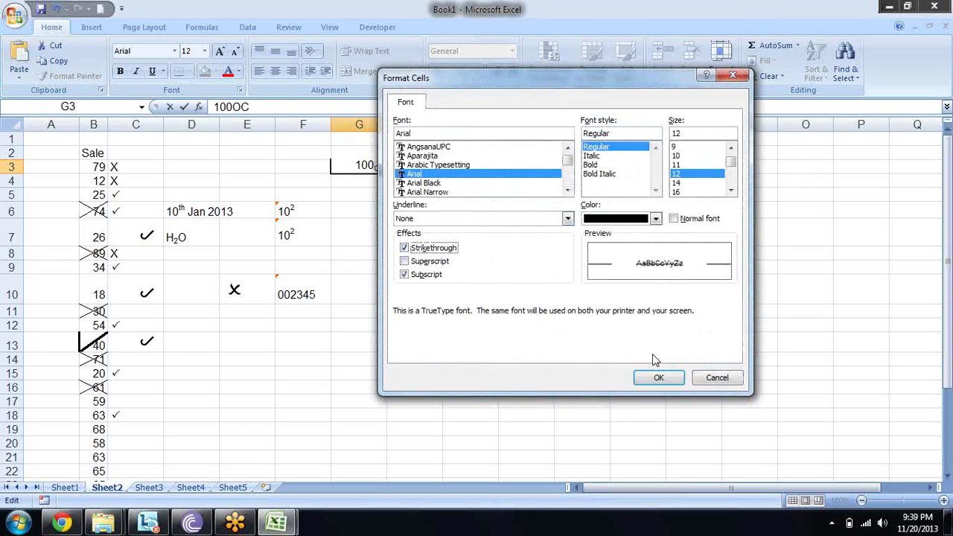
{"action": "left_click", "coordinate": [417, 275]}
{"action": "left_click", "coordinate": [445, 248]}
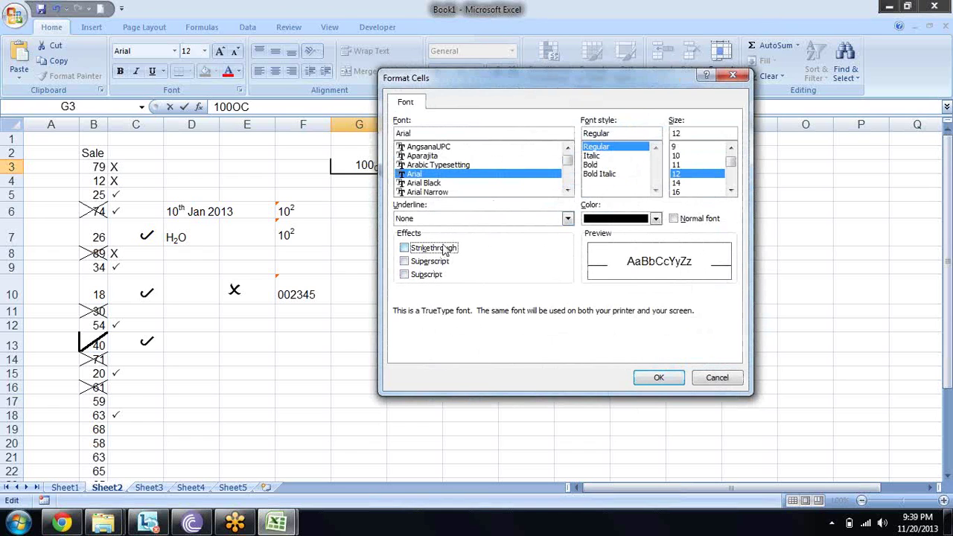
{"action": "left_click", "coordinate": [444, 262]}
{"action": "left_click", "coordinate": [656, 378]}
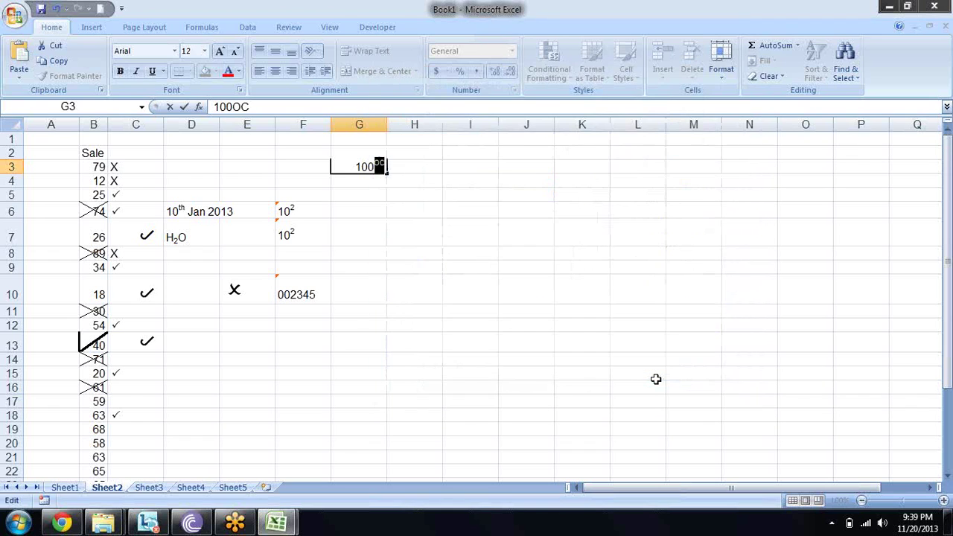
{"action": "key", "text": "Return"}
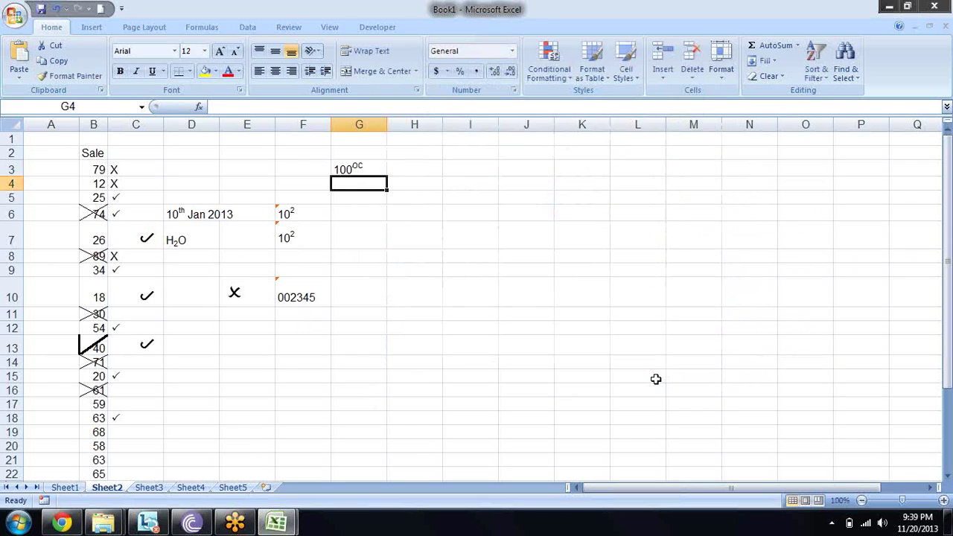
- Enter the values 12, 23, 324 and 34 in G4:G7
{"action": "key", "text": "Down"}
{"action": "key", "text": "Up"}
{"action": "key", "text": "Up"}
{"action": "key", "text": "Down"}
{"action": "key", "text": "Up"}
{"action": "key", "text": "Down"}
{"action": "type", "text": "12 23 324 34"}
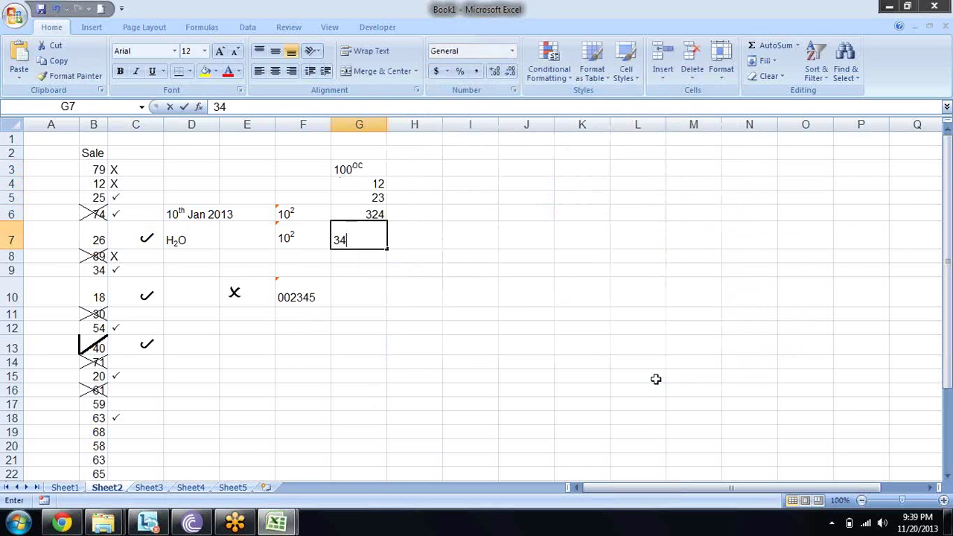
{"action": "key", "text": "Return"}
- Put OC in H4, fill it down to H7, and format H4:H7 as superscript
{"action": "key", "text": "Up"}
{"action": "key", "text": "Up"}
{"action": "key", "text": "Up"}
{"action": "key", "text": "Up"}
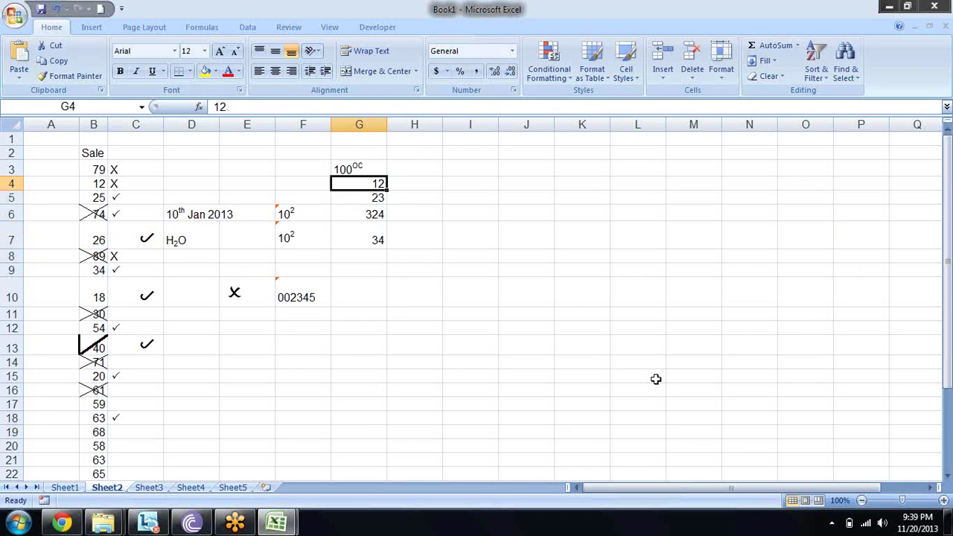
{"action": "key", "text": "Up"}
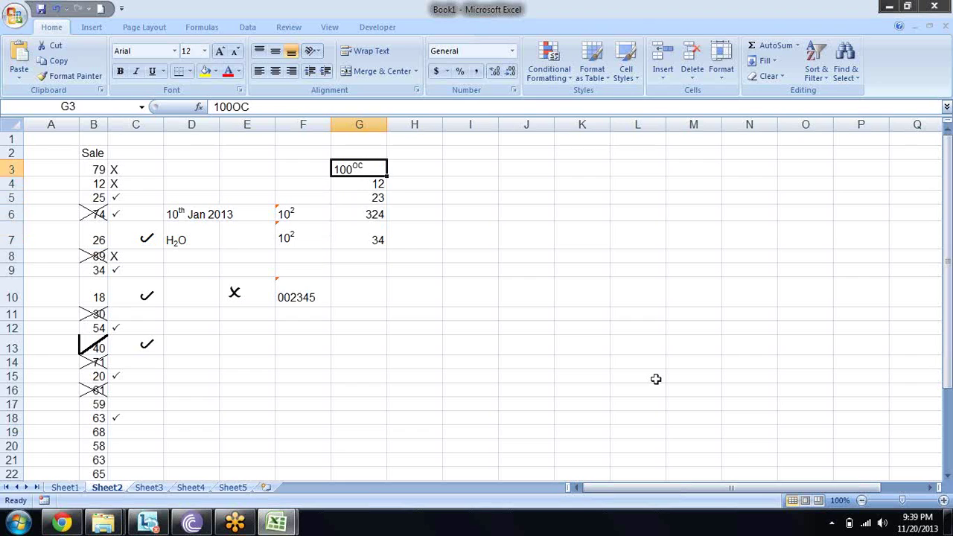
{"action": "key", "text": "Down"}
{"action": "key", "text": "Right"}
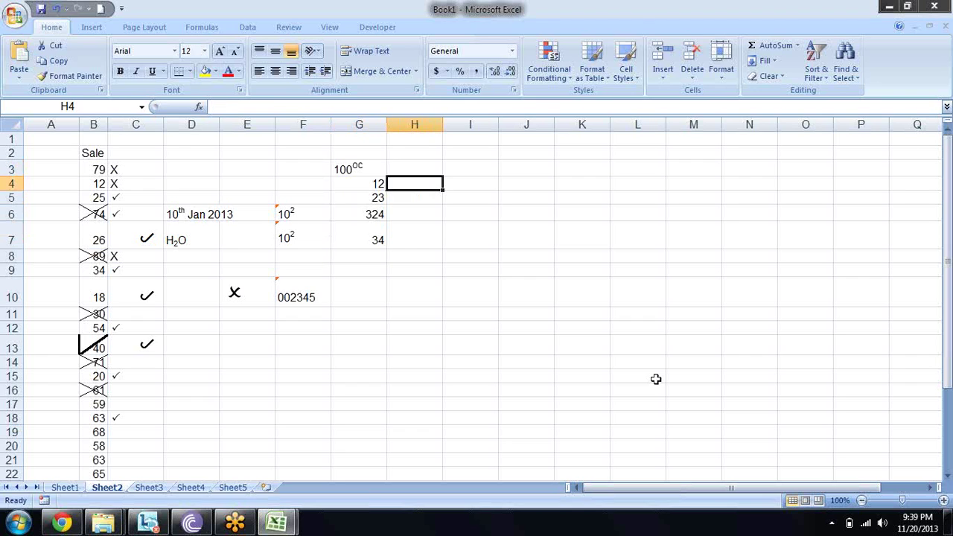
{"action": "type", "text": "OC"}
{"action": "key", "text": "Return"}
{"action": "key", "text": "Up"}
{"action": "mouse_move", "coordinate": [443, 190]}
{"action": "left_mouse_down"}
{"action": "mouse_move", "coordinate": [434, 267]}
{"action": "mouse_move", "coordinate": [429, 249]}
{"action": "left_mouse_up"}
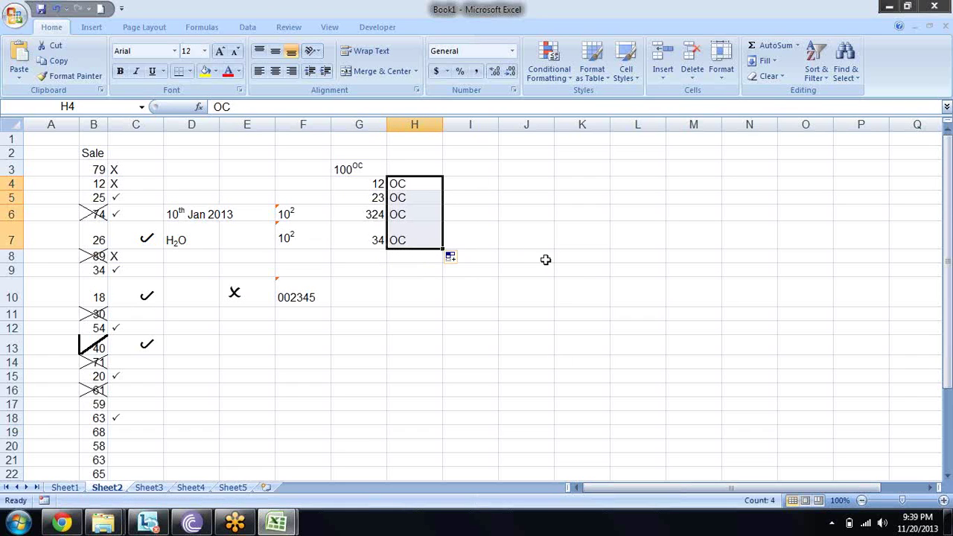
{"action": "key", "text": "ctrl+1"}
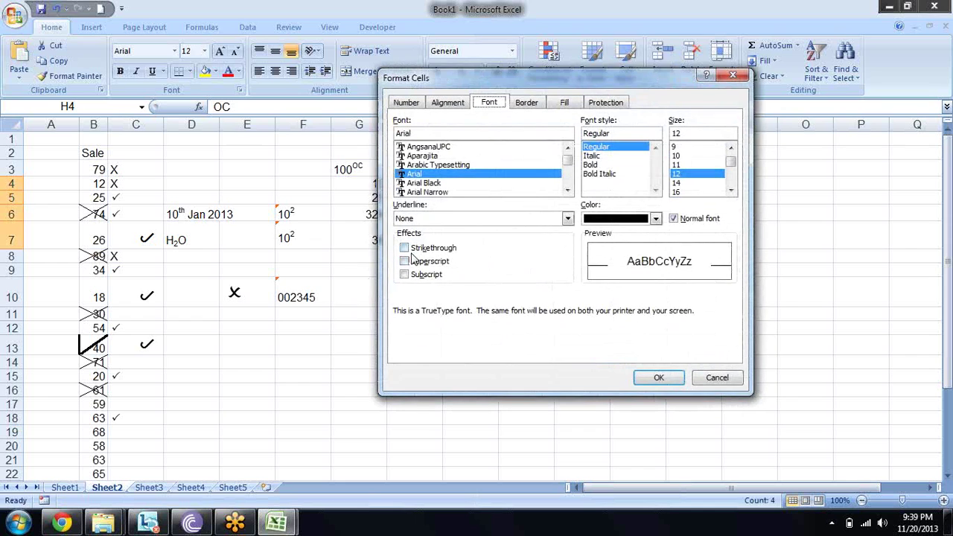
{"action": "left_click", "coordinate": [413, 265]}
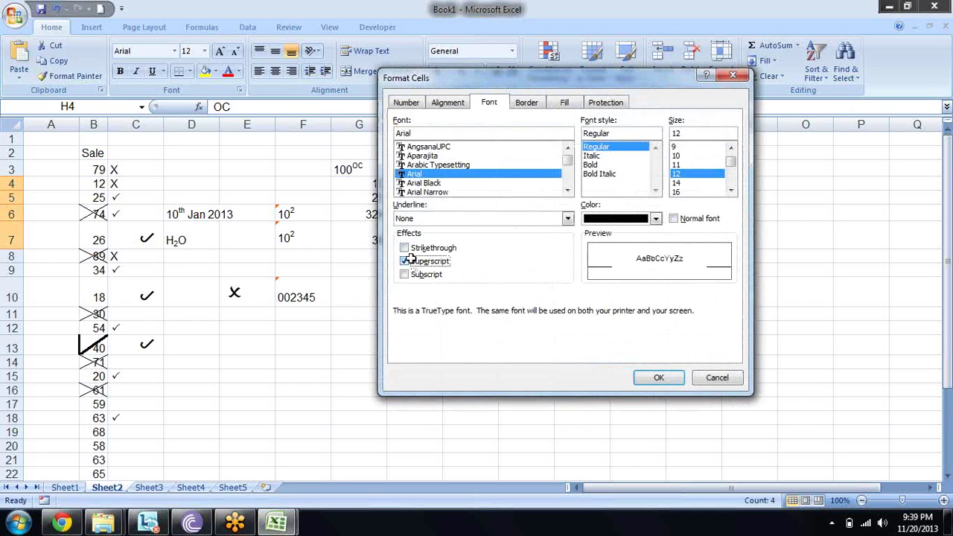
{"action": "key", "text": "Return"}
- Narrow column H to fit the OC labels and widen column F
{"action": "key", "text": "Down"}
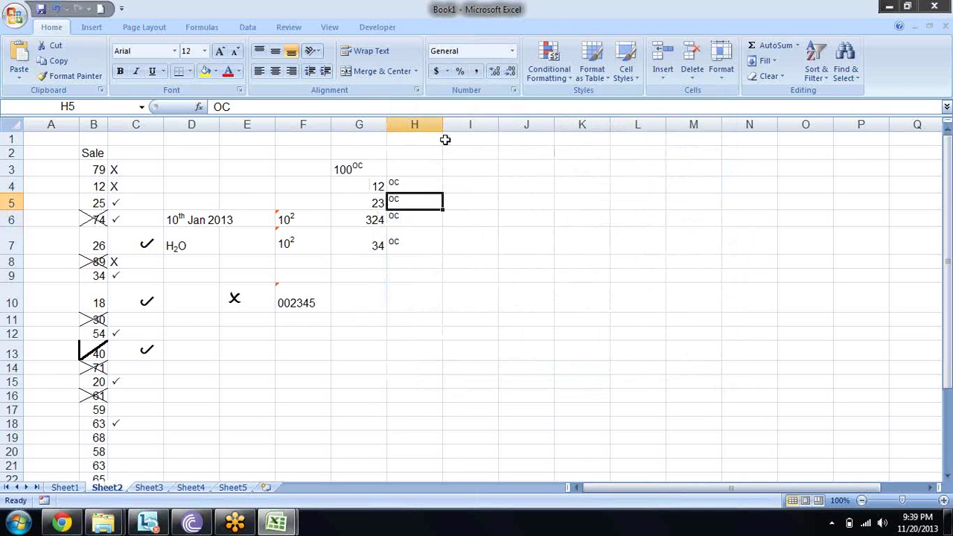
{"action": "left_click_drag", "start_coordinate": [443, 119], "coordinate": [403, 115]}
{"action": "left_click_drag", "start_coordinate": [326, 127], "coordinate": [360, 125]}
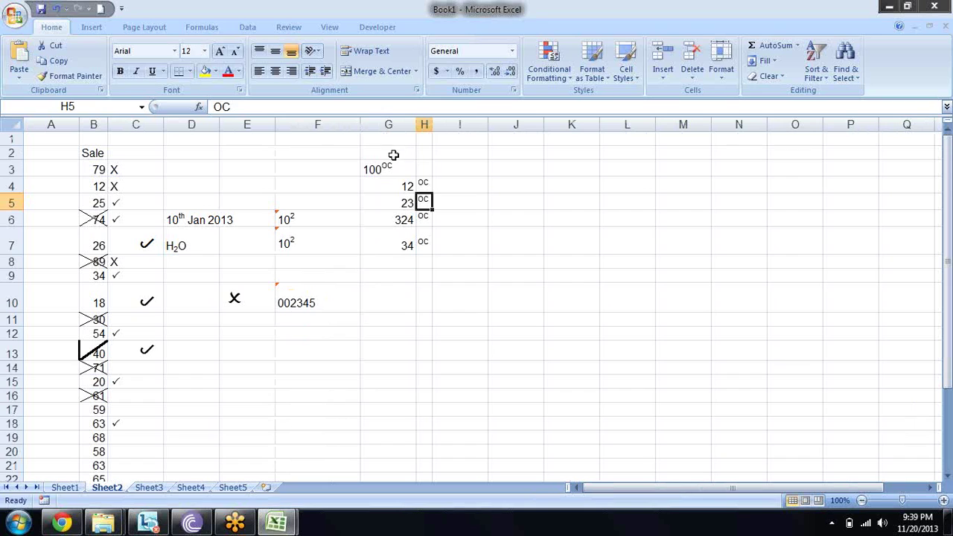
- Clear the 100 OC entry from G3 and put an outside border around G4:H4
{"action": "left_click", "coordinate": [391, 166]}
{"action": "key", "text": "Delete"}
{"action": "key", "text": "Down"}
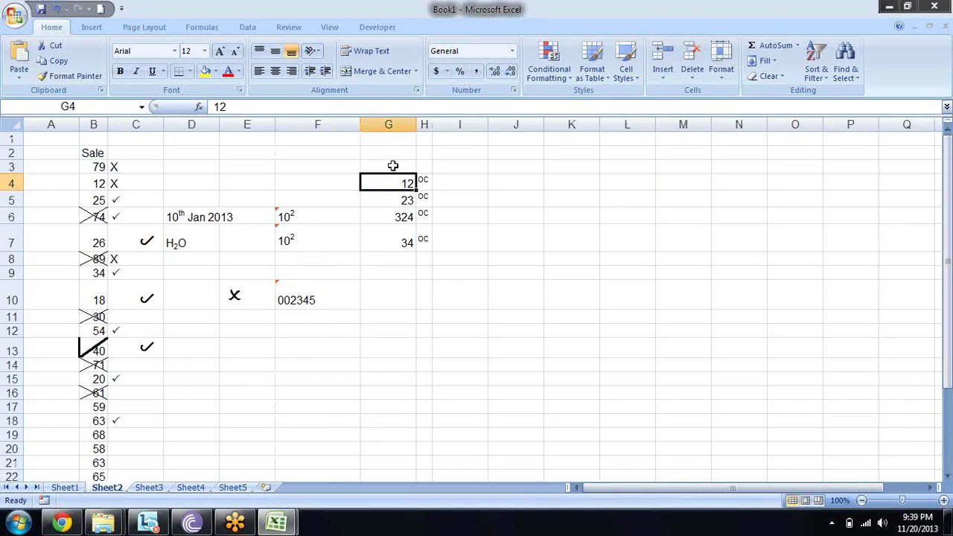
{"action": "key", "text": "shift+Right"}
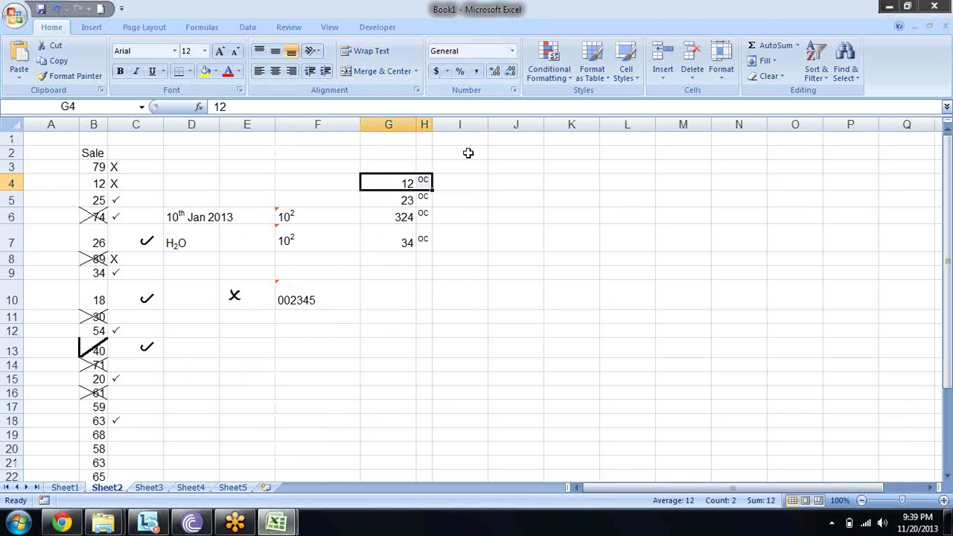
{"action": "left_click", "coordinate": [190, 71]}
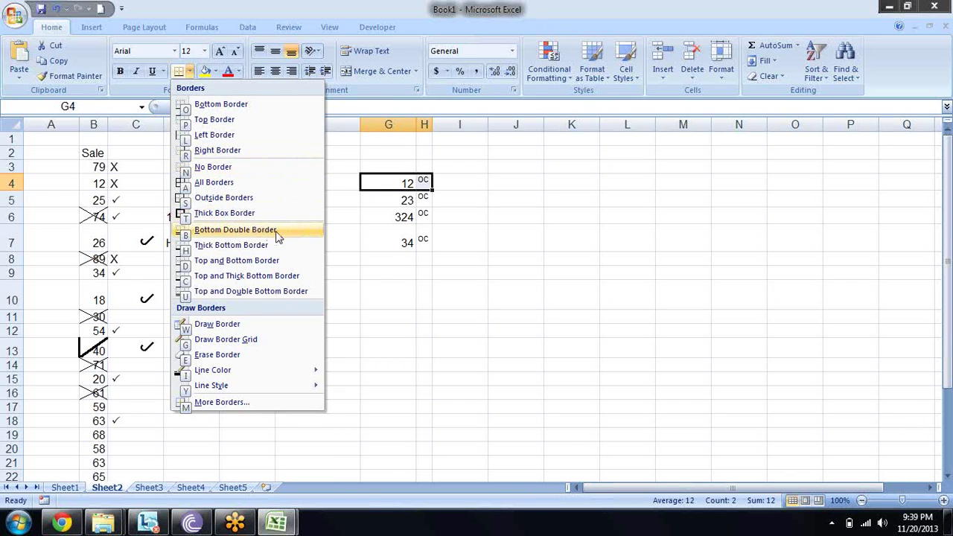
{"action": "left_click", "coordinate": [262, 198]}
- Repeat the outside border on G5:H5, G6:H6 and G7:H7, then autofit column G
{"action": "key", "text": "Return"}
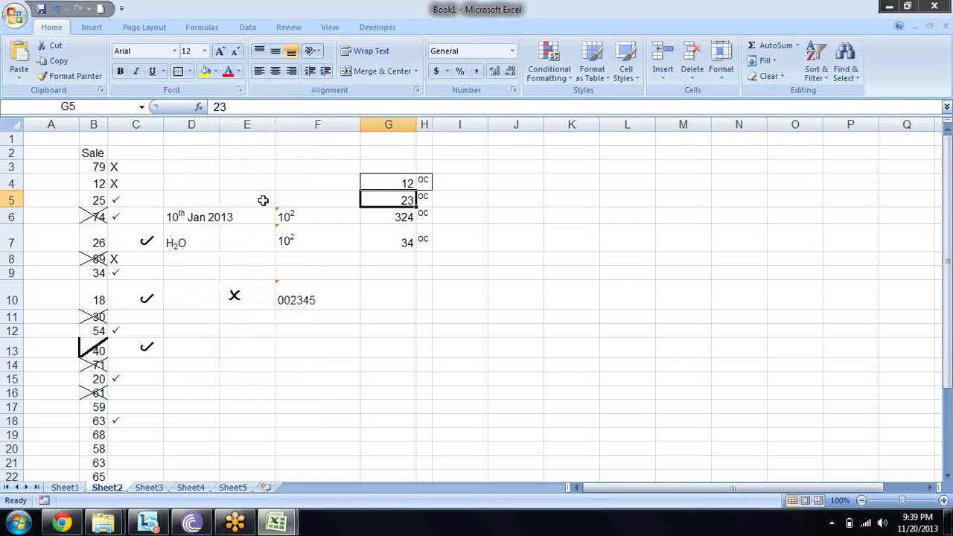
{"action": "key", "text": "shift+Right"}
{"action": "key", "text": "F4"}
{"action": "key", "text": "Down"}
{"action": "key", "text": "shift+Right"}
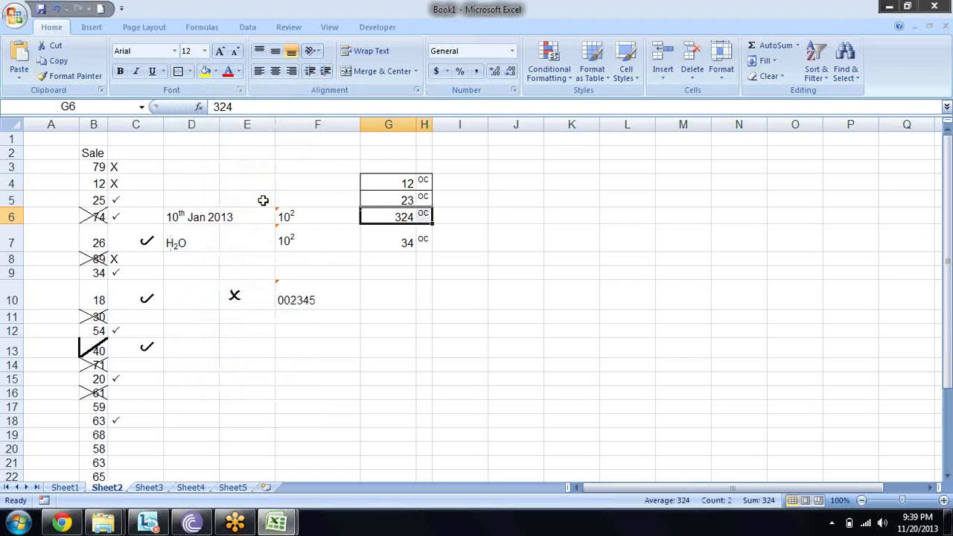
{"action": "key", "text": "F4"}
{"action": "key", "text": "Down"}
{"action": "key", "text": "shift+Right"}
{"action": "key", "text": "F4"}
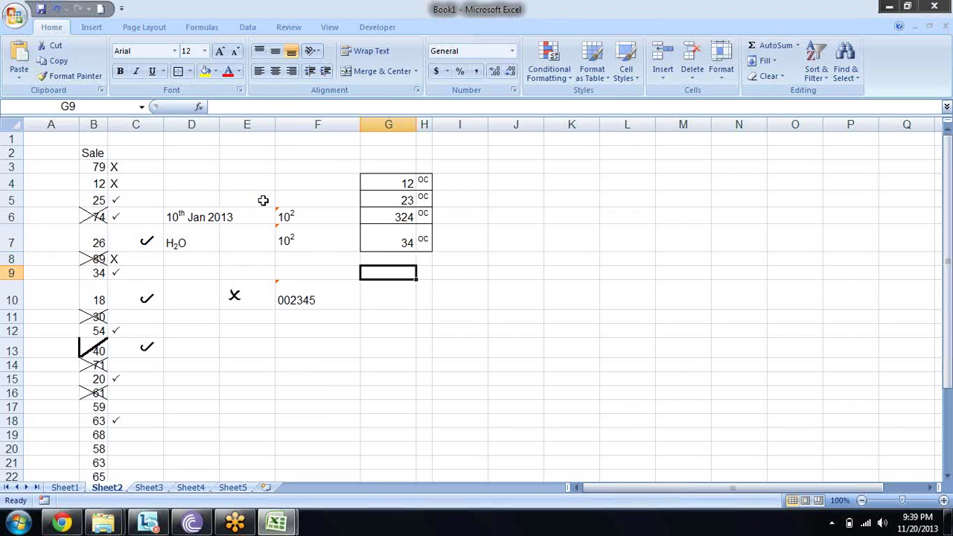
{"action": "double_click", "coordinate": [417, 124]}
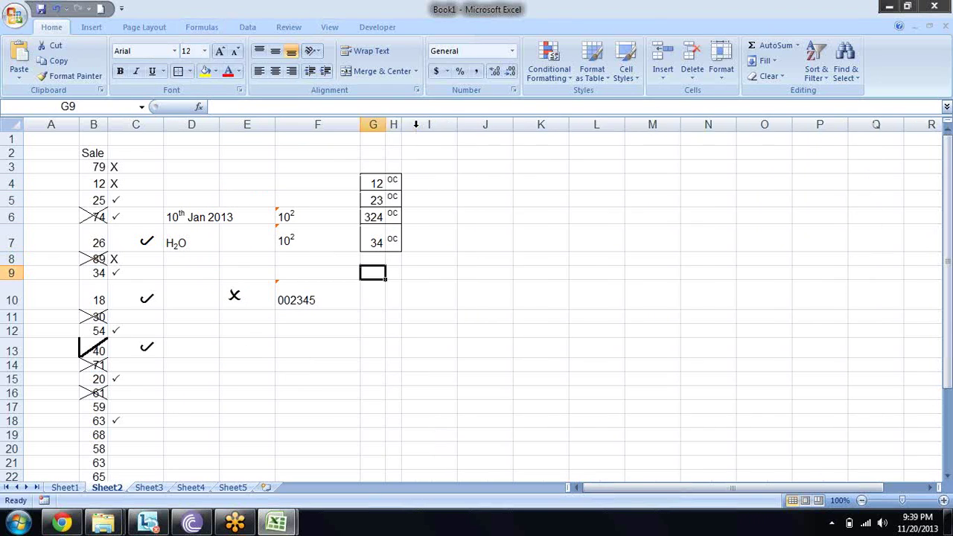
{"action": "left_click", "coordinate": [440, 240]}
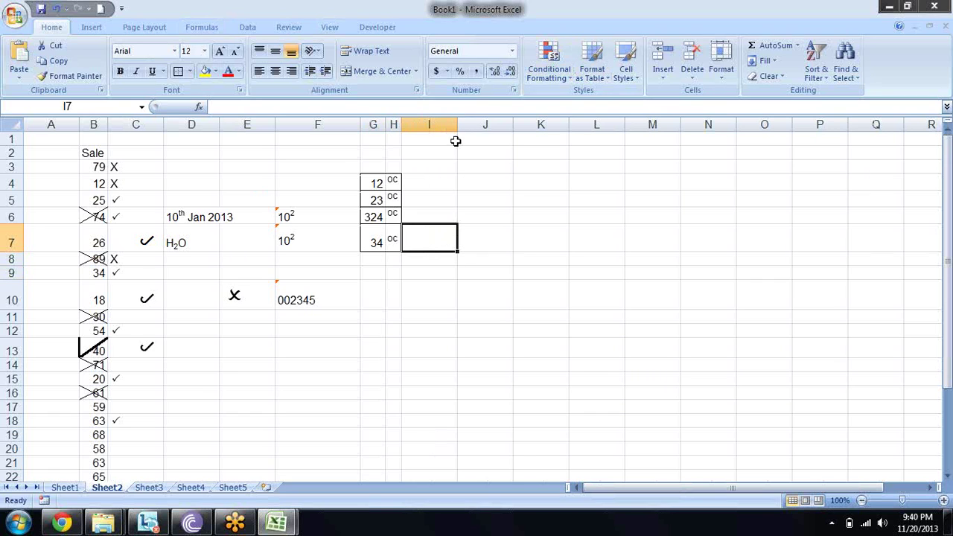
- Open Print Preview of the sheet and zoom into the page
{"action": "key", "text": "alt+f"}
{"action": "key", "text": "Escape"}
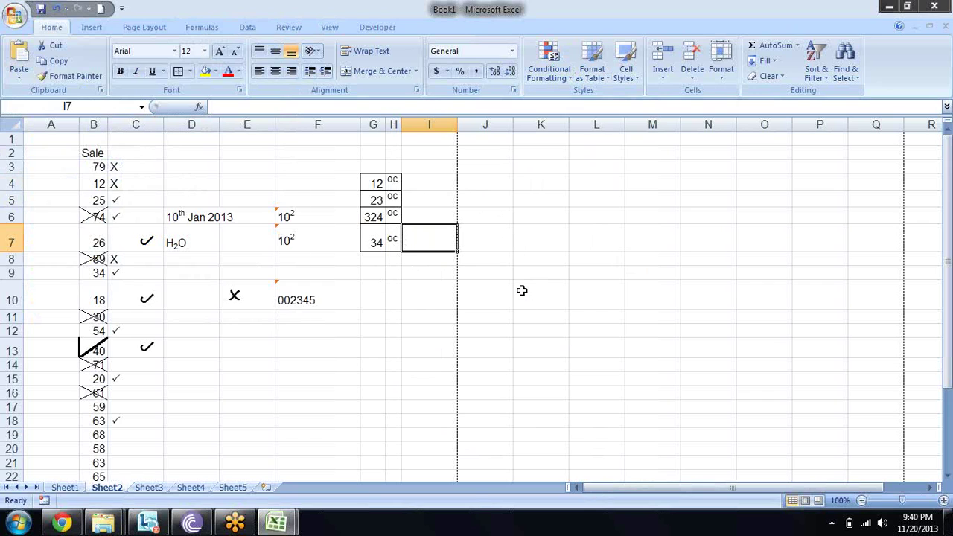
{"action": "key", "text": "alt+f"}
{"action": "key", "text": "w"}
{"action": "key", "text": "v"}
{"action": "left_click", "coordinate": [549, 171]}
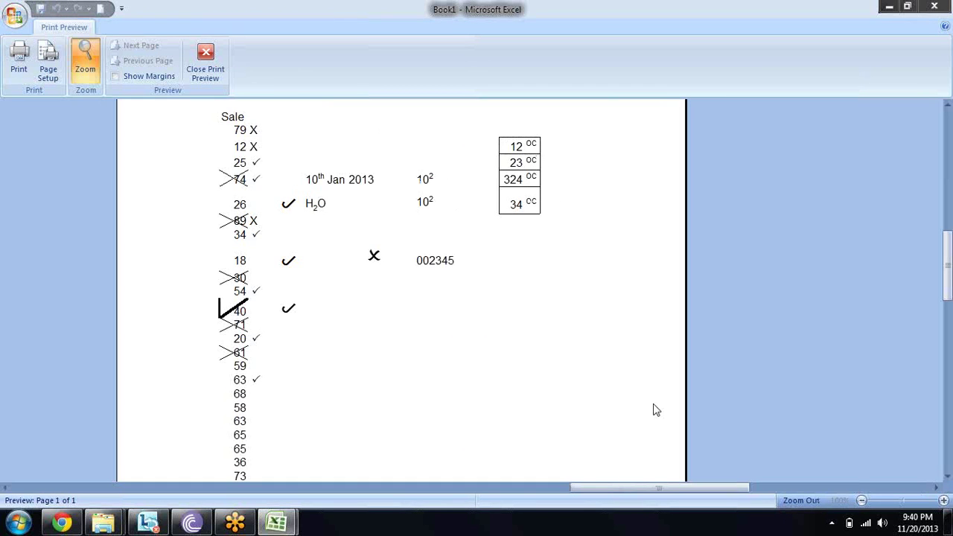
- Close Print Preview and clear the contents of G4:H7, keeping only the borders
{"action": "key", "text": "Escape"}
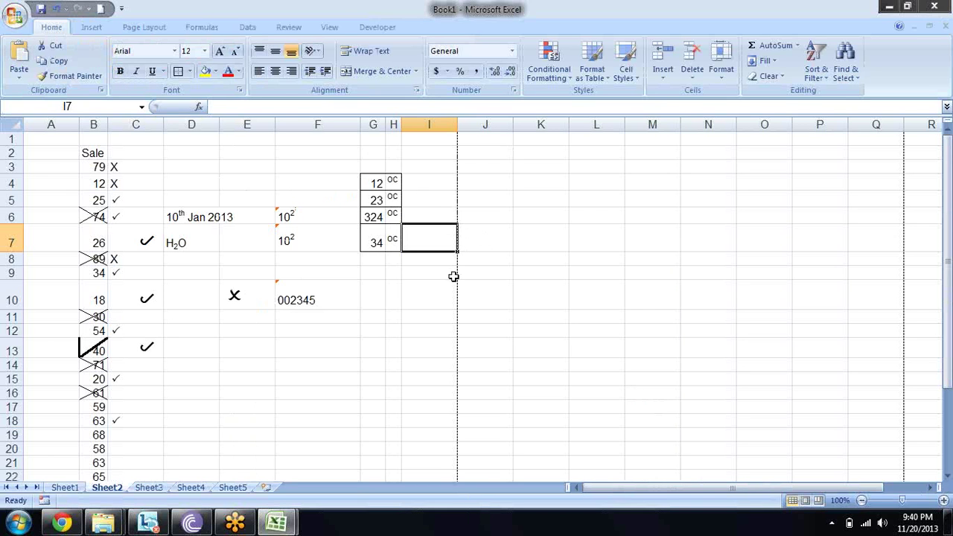
{"action": "mouse_move", "coordinate": [370, 179]}
{"action": "left_mouse_down"}
{"action": "mouse_move", "coordinate": [425, 262]}
{"action": "mouse_move", "coordinate": [395, 241]}
{"action": "left_mouse_up"}
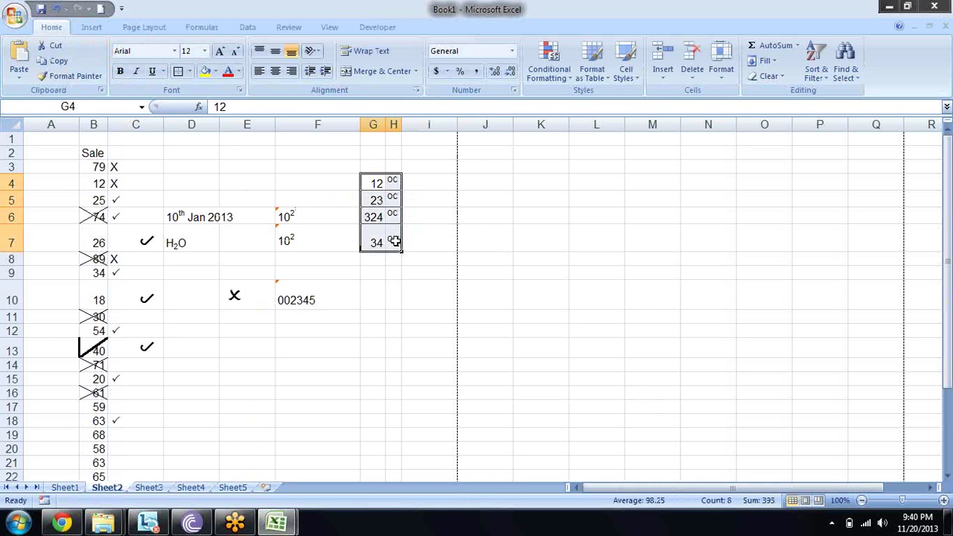
{"action": "key", "text": "Delete"}
{"action": "key", "text": "Down"}
{"action": "key", "text": "Down"}
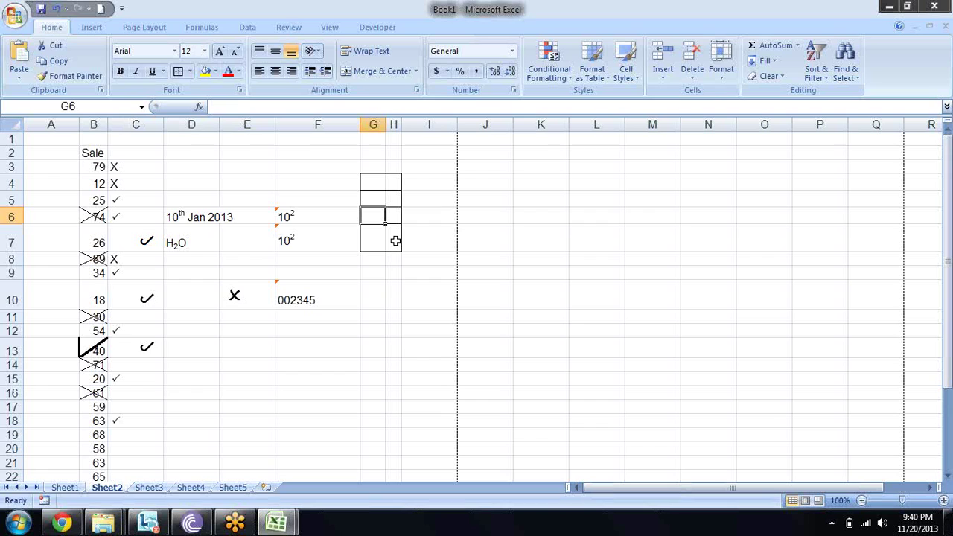
- Type SDFHKSDFH into cell J2
{"action": "key", "text": "Right"}
{"action": "key", "text": "Right"}
{"action": "key", "text": "Right"}
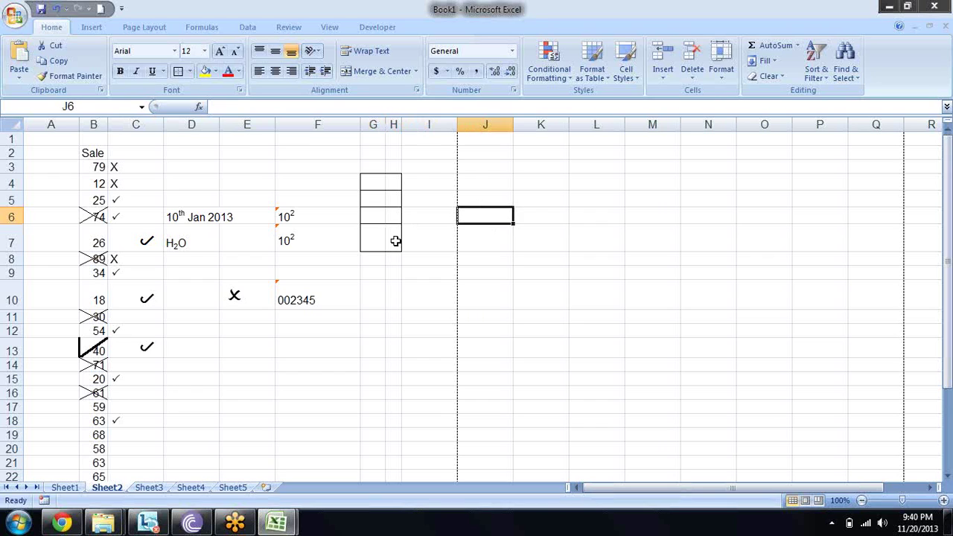
{"action": "key", "text": "Left"}
{"action": "key", "text": "Up"}
{"action": "key", "text": "Right"}
{"action": "key", "text": "Right"}
{"action": "key", "text": "Left"}
{"action": "key", "text": "Up"}
{"action": "key", "text": "Up"}
{"action": "key", "text": "Up"}
{"action": "type", "text": "SDFHKSDFH"}
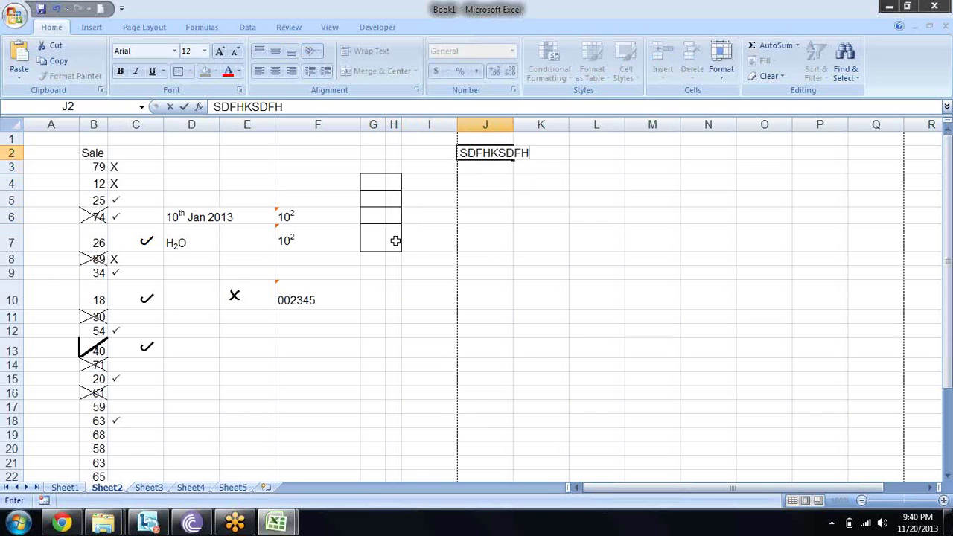
{"action": "key", "text": "Return"}
{"action": "key", "text": "Up"}
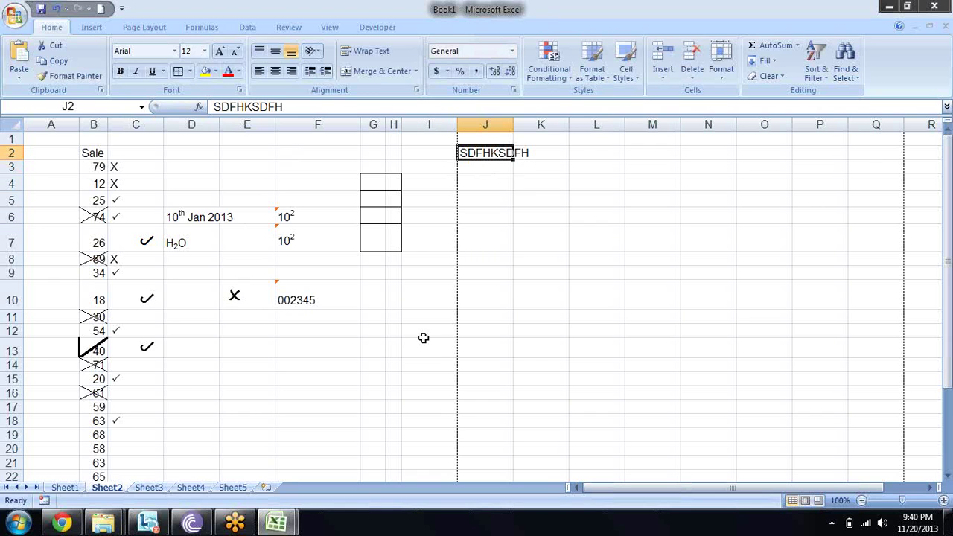
- Turn on Wrap text for J2 in the Format Cells Alignment settings
{"action": "key", "text": "ctrl+1"}
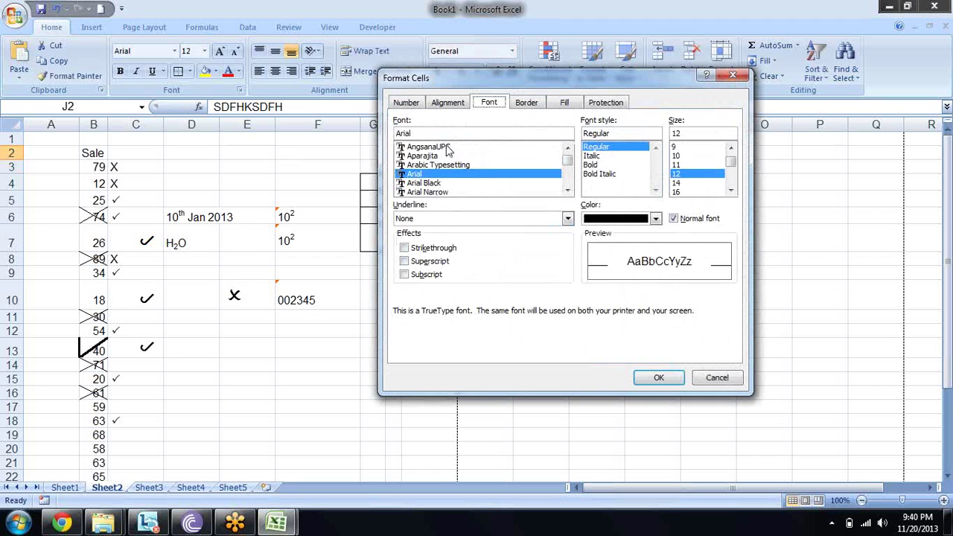
{"action": "left_click", "coordinate": [408, 104]}
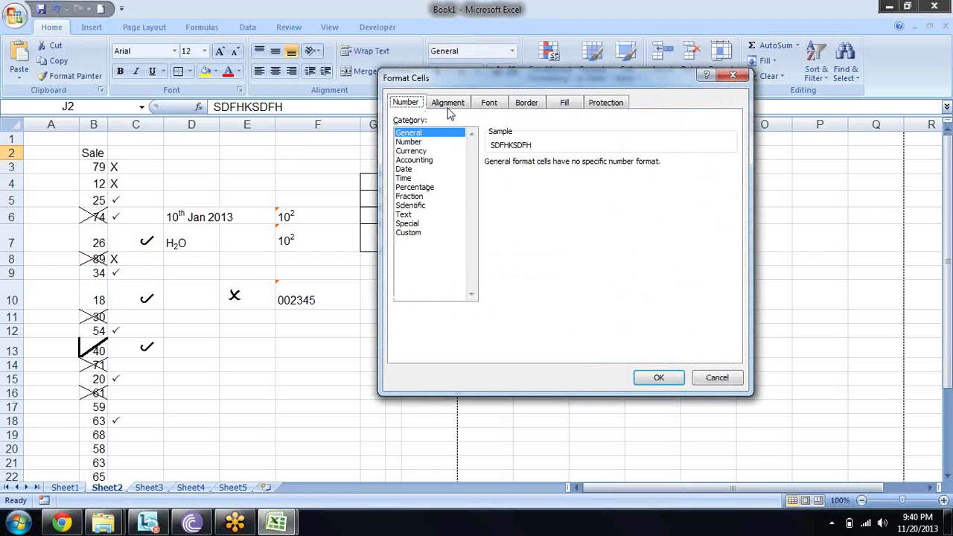
{"action": "left_click", "coordinate": [449, 104]}
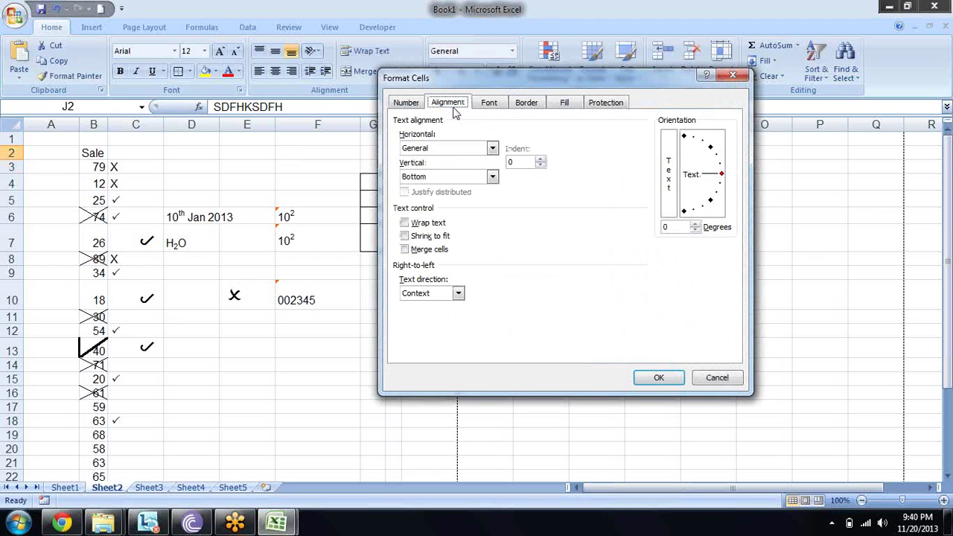
{"action": "left_click", "coordinate": [481, 150]}
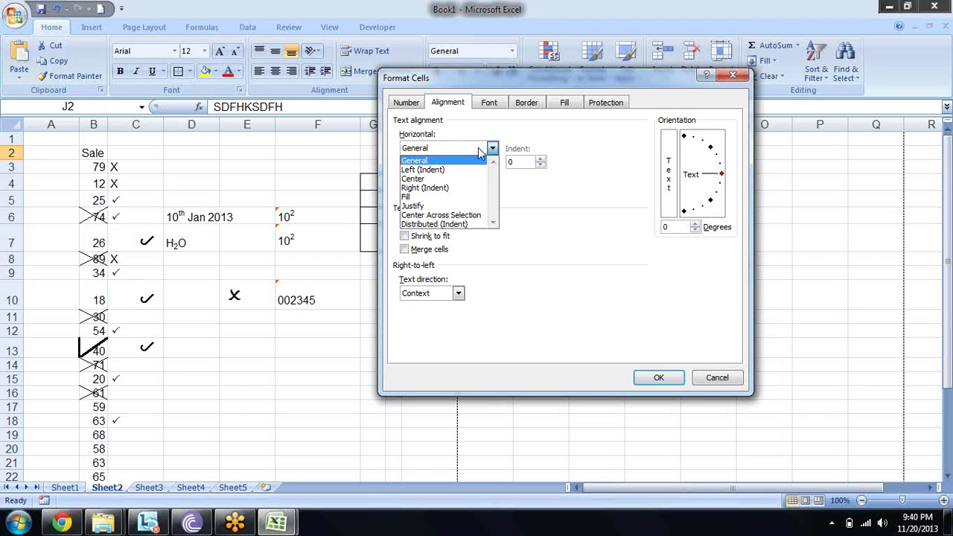
{"action": "left_click", "coordinate": [568, 202]}
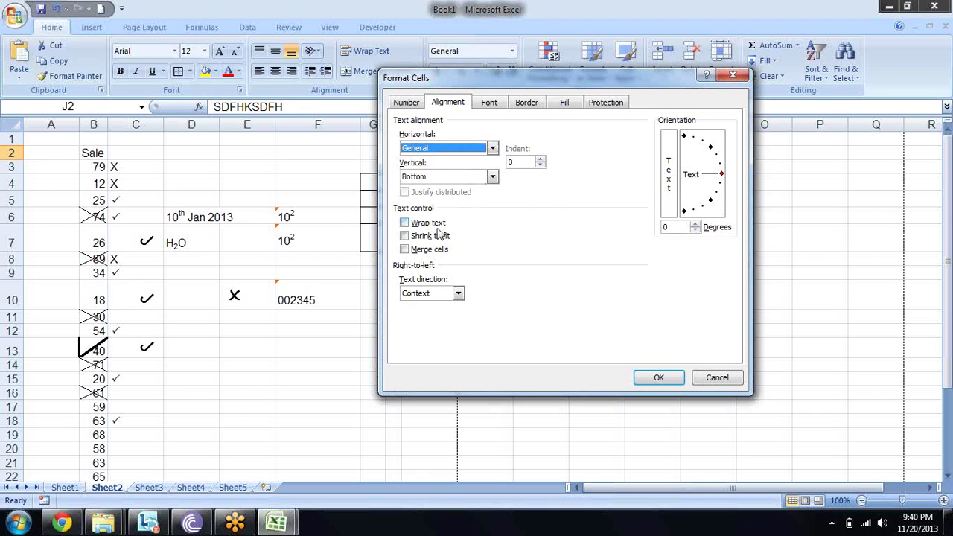
{"action": "left_click_drag", "start_coordinate": [467, 78], "coordinate": [644, 160]}
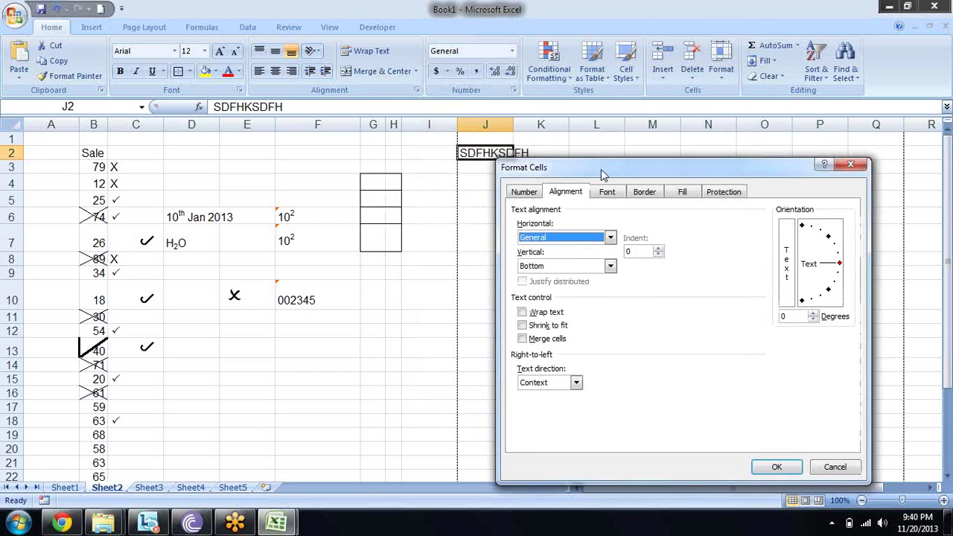
{"action": "left_click", "coordinate": [614, 306]}
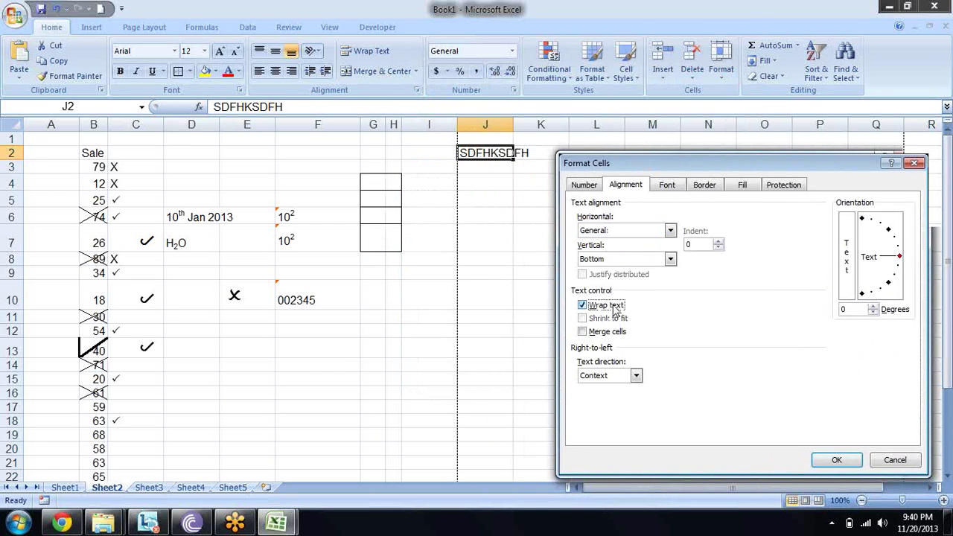
{"action": "key", "text": "Return"}
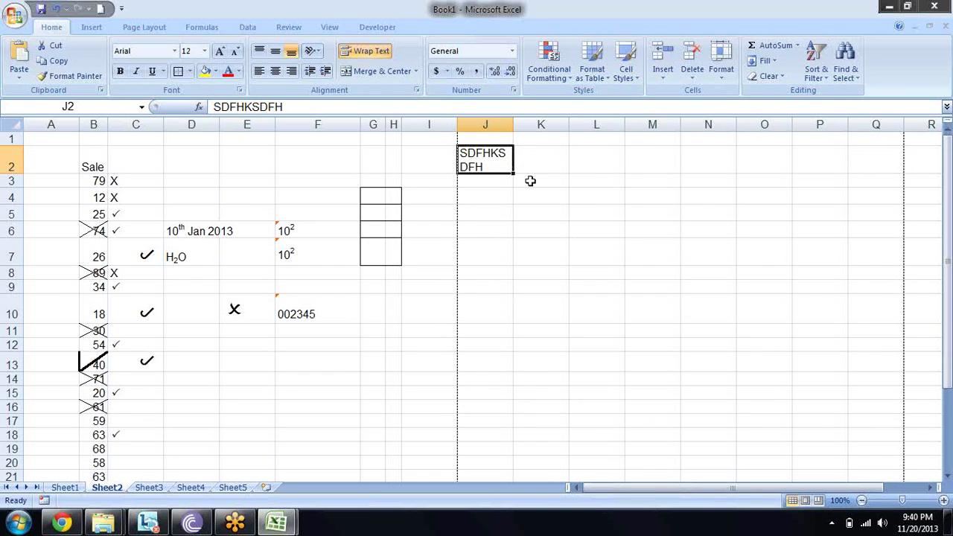
- Check column J's width and clear the text from J2
{"action": "left_click", "coordinate": [511, 125]}
{"action": "left_click", "coordinate": [511, 126]}
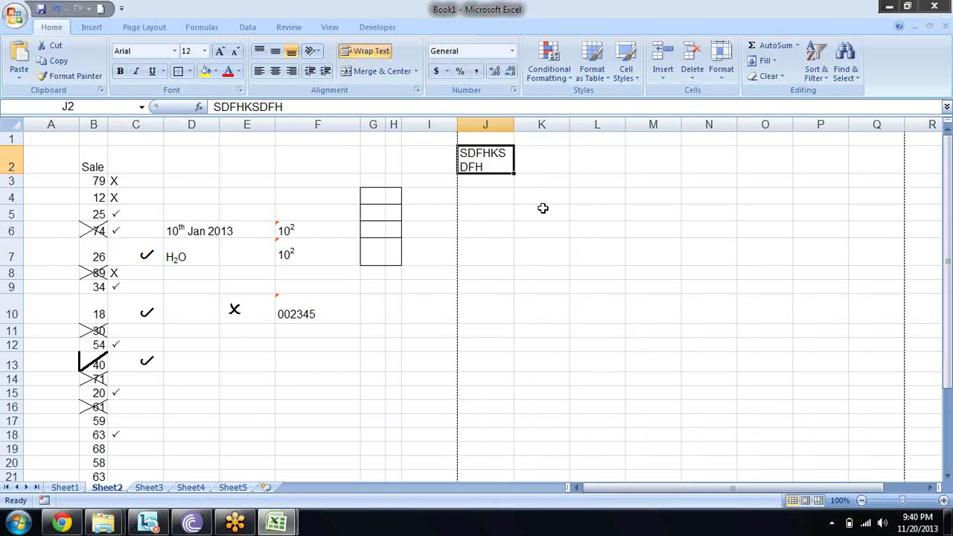
{"action": "key", "text": "Delete"}
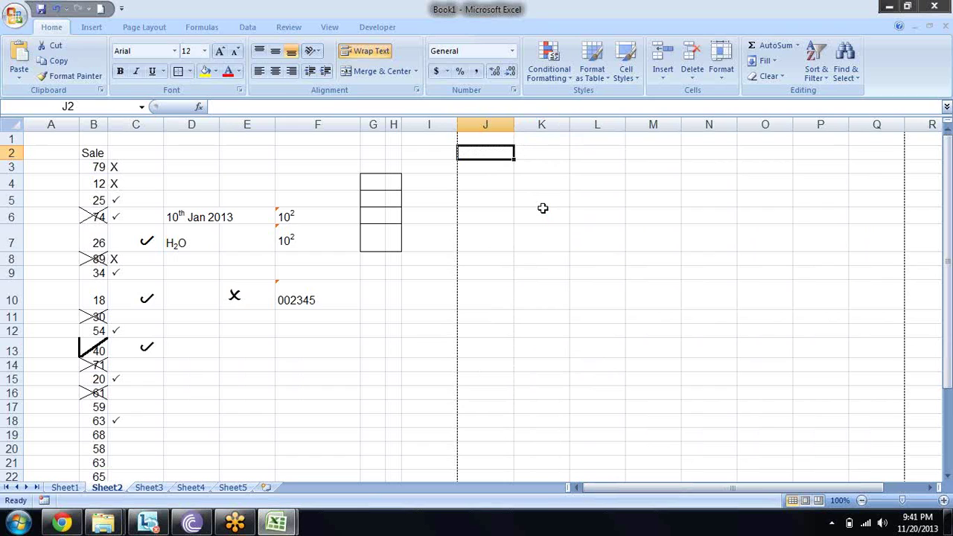
- Type a self-introduction in J2: the user's name, then 'My job is to teach excel'
{"action": "type", "text": "My"}
{"action": "key", "text": "Caps_Lock"}
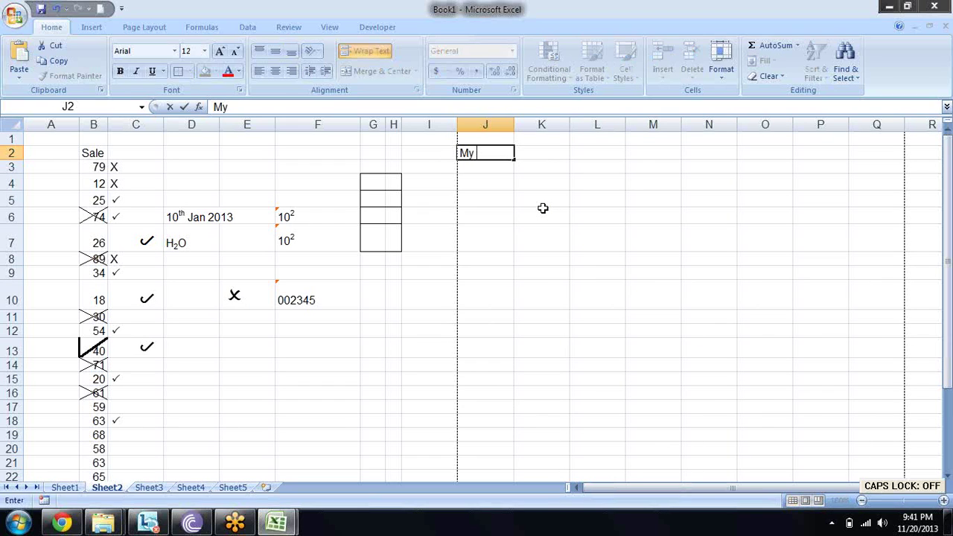
{"action": "type", "text": "anime"}
{"action": "key", "text": "BackSpace"}
{"action": "key", "text": "BackSpace"}
{"action": "key", "text": "BackSpace"}
{"action": "key", "text": "BackSpace"}
{"action": "key", "text": "BackSpace"}
{"action": "type", "text": "name is "}
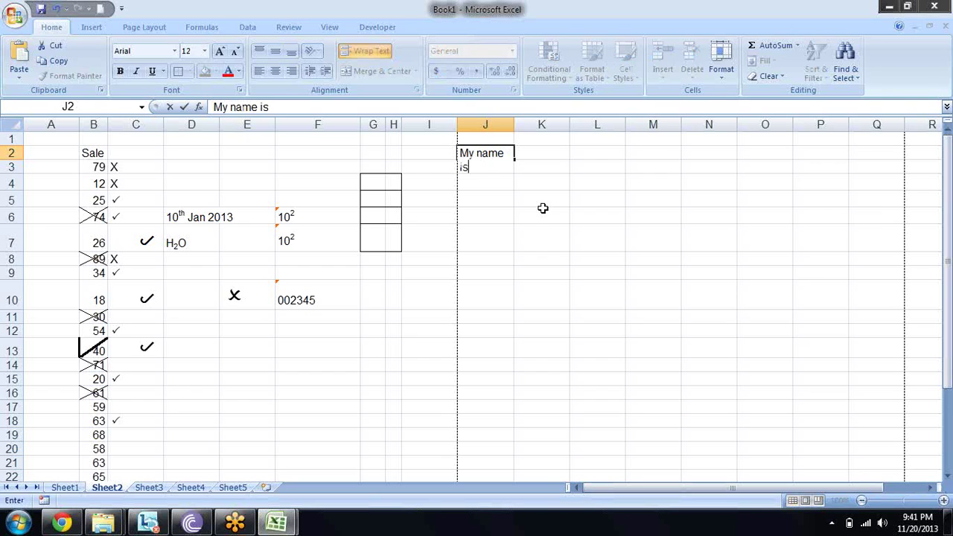
{"action": "type", "text": "sandeep singh."}
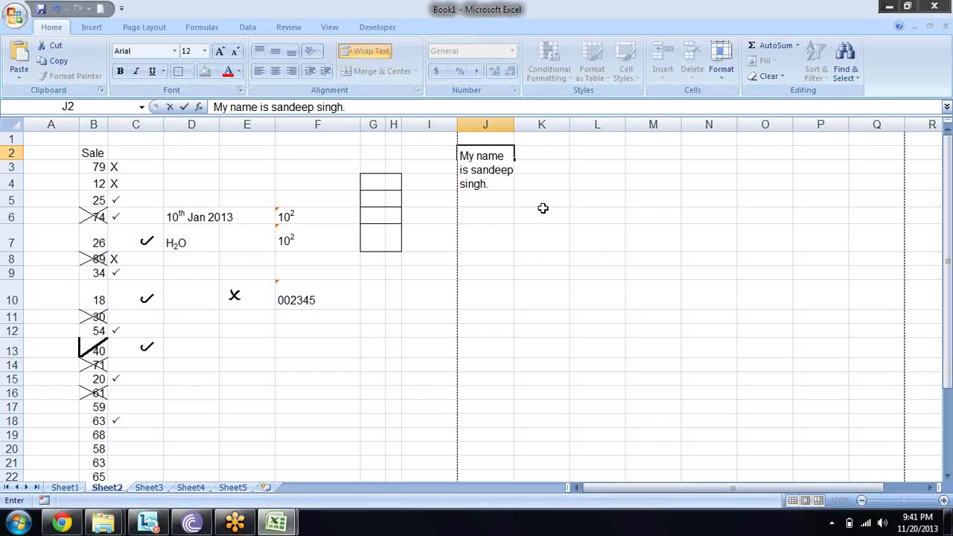
{"action": "type", "text": " My "}
{"action": "type", "text": "job i"}
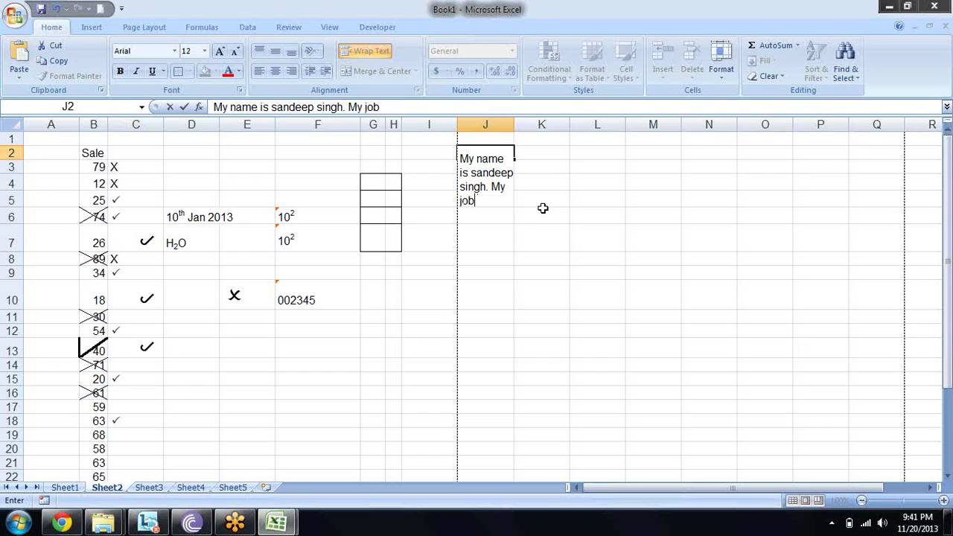
{"action": "type", "text": "s to te"}
{"action": "key", "text": "BackSpace"}
{"action": "type", "text": "te"}
{"action": "type", "text": "ac"}
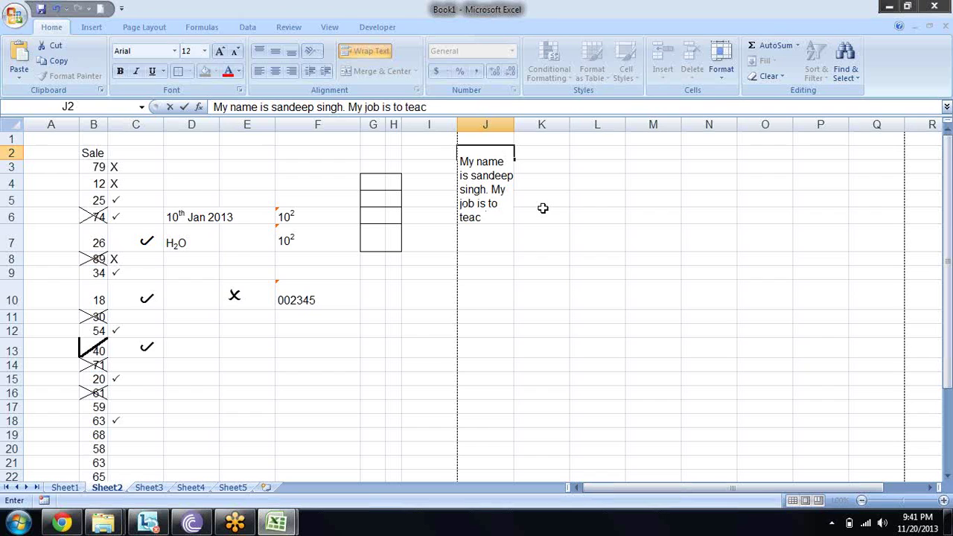
{"action": "type", "text": "h ea"}
{"action": "key", "text": "BackSpace"}
{"action": "type", "text": "xe"}
{"action": "key", "text": "BackSpace"}
{"action": "type", "text": "cel"}
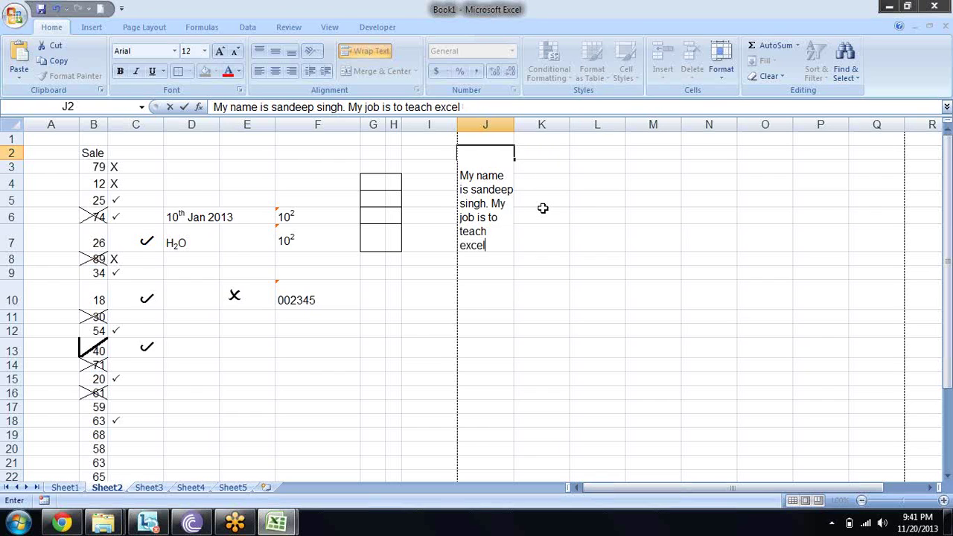
{"action": "key", "text": "Return"}
- Turn off wrap text for J2 and widen column J slightly
{"action": "left_click", "coordinate": [498, 209]}
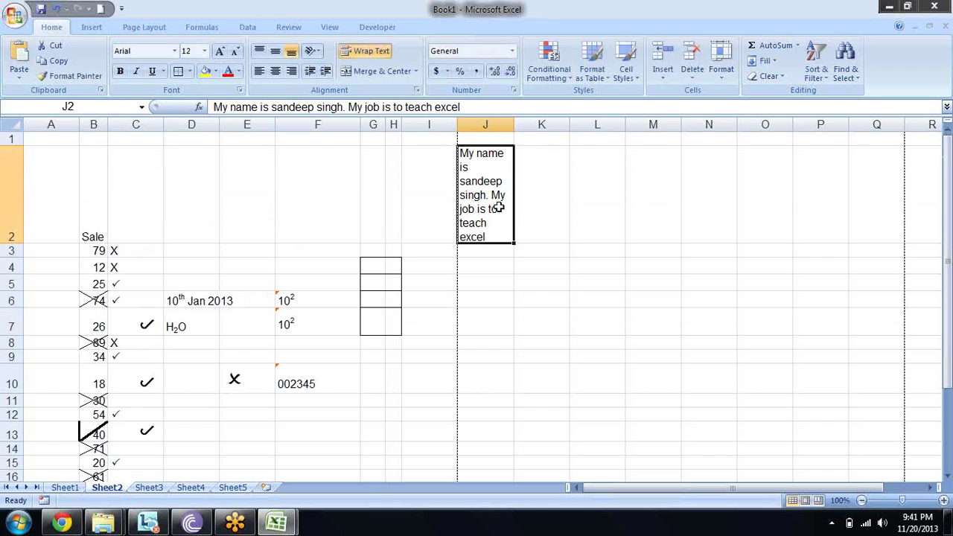
{"action": "key", "text": "alt+h"}
{"action": "key", "text": "w"}
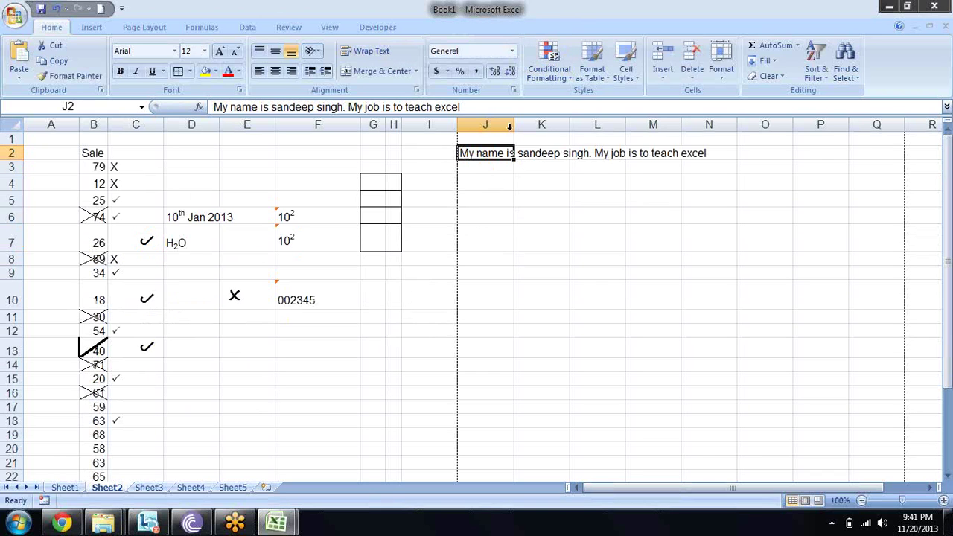
{"action": "left_click_drag", "start_coordinate": [514, 124], "coordinate": [534, 124]}
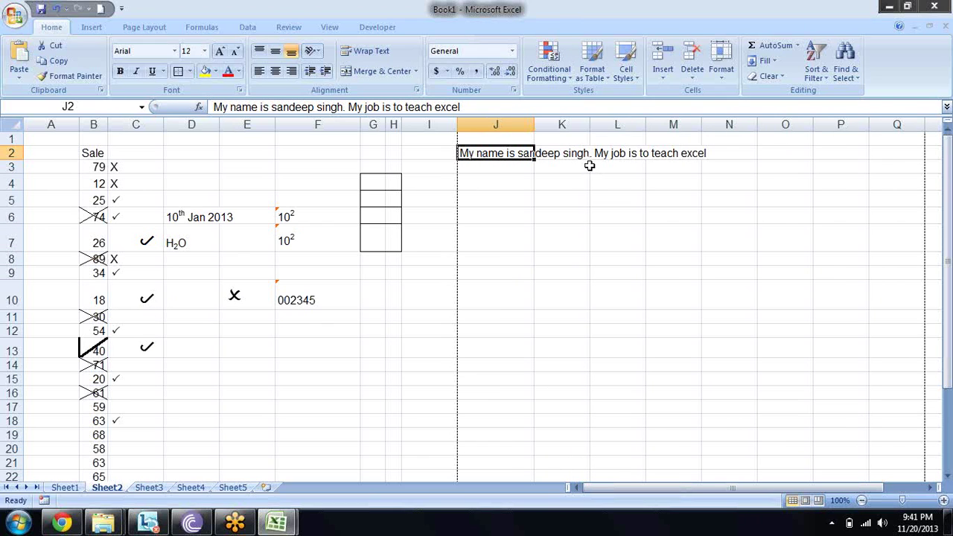
- Edit J2 to break the line before the second sentence, then toggle Wrap Text off
{"action": "left_click", "coordinate": [349, 107]}
{"action": "key", "text": "shift+Home"}
{"action": "key", "text": "BackSpace"}
{"action": "key", "text": "End"}
{"action": "key", "text": "Return"}
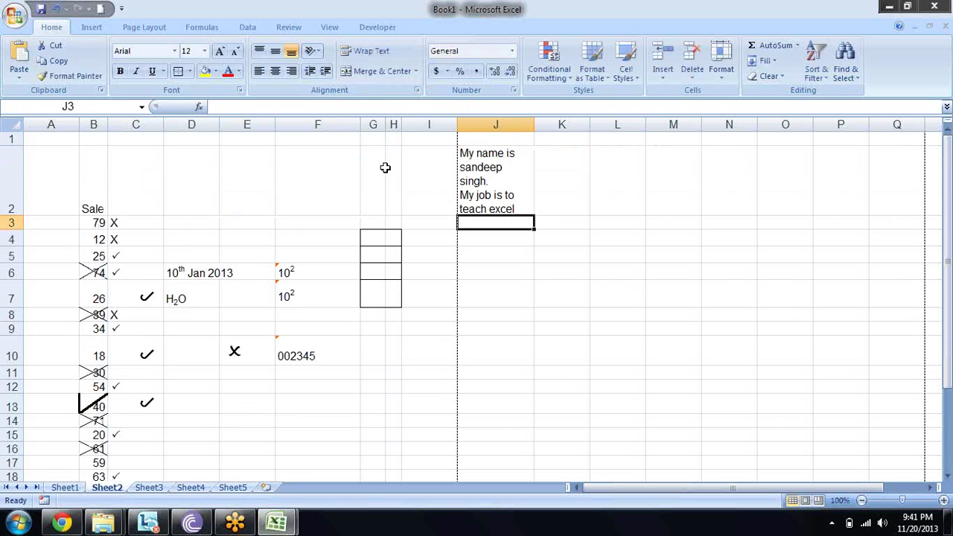
{"action": "left_click", "coordinate": [501, 180]}
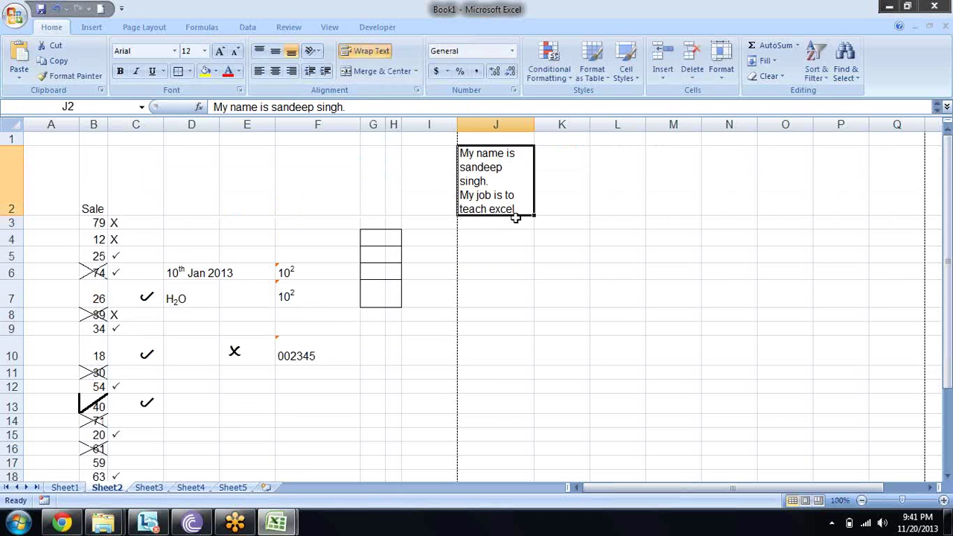
{"action": "left_click", "coordinate": [380, 51]}
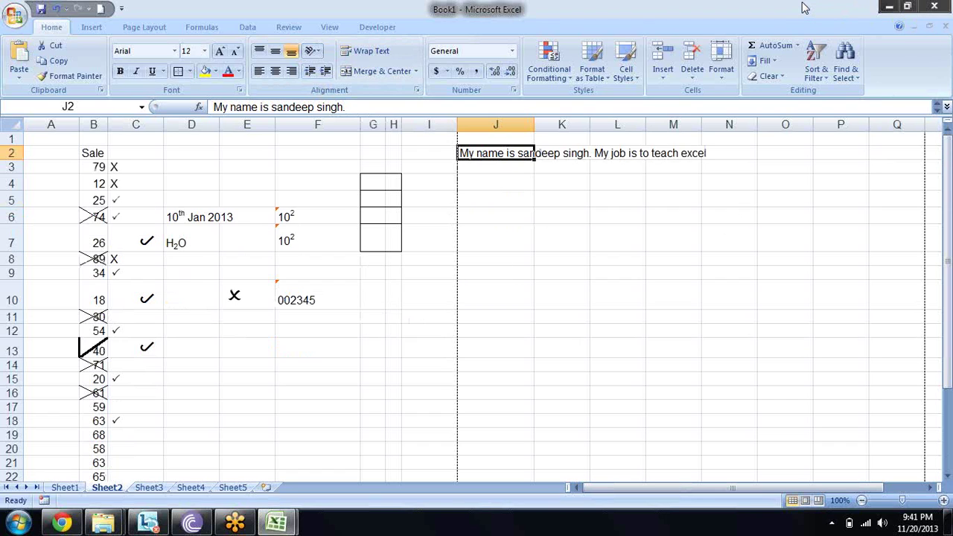
- Snap and restore the Excel window, and drag row 2 taller to about 37.50
{"action": "key", "text": "super"}
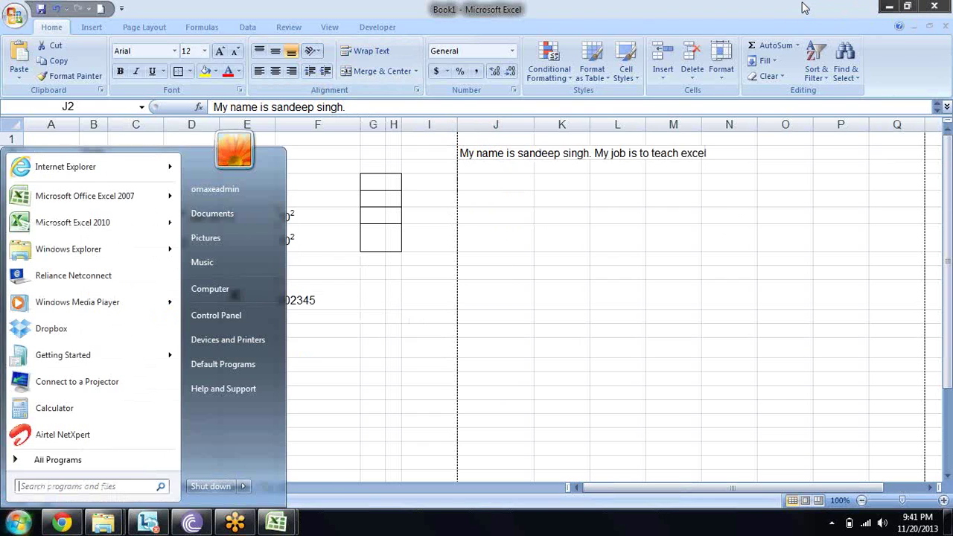
{"action": "key", "text": "super"}
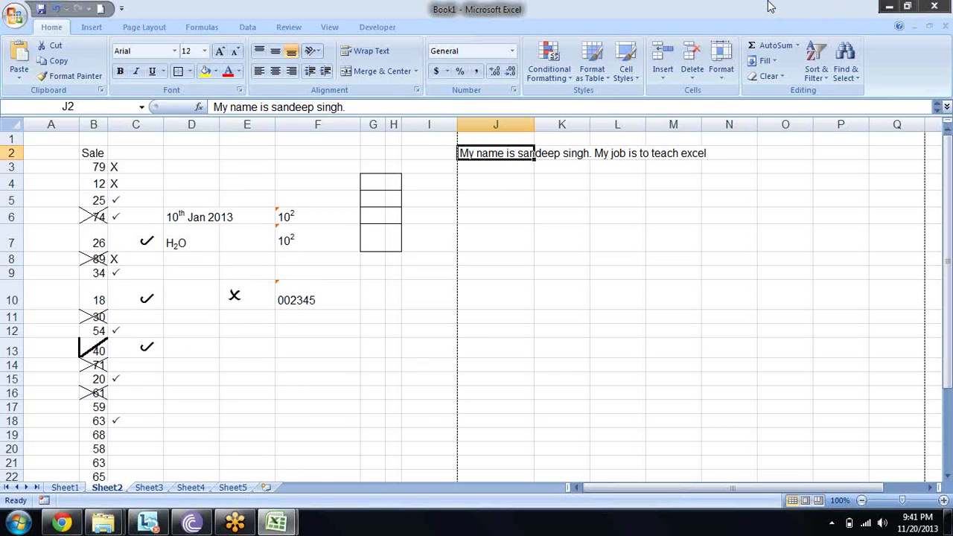
{"action": "key", "text": "super+Left"}
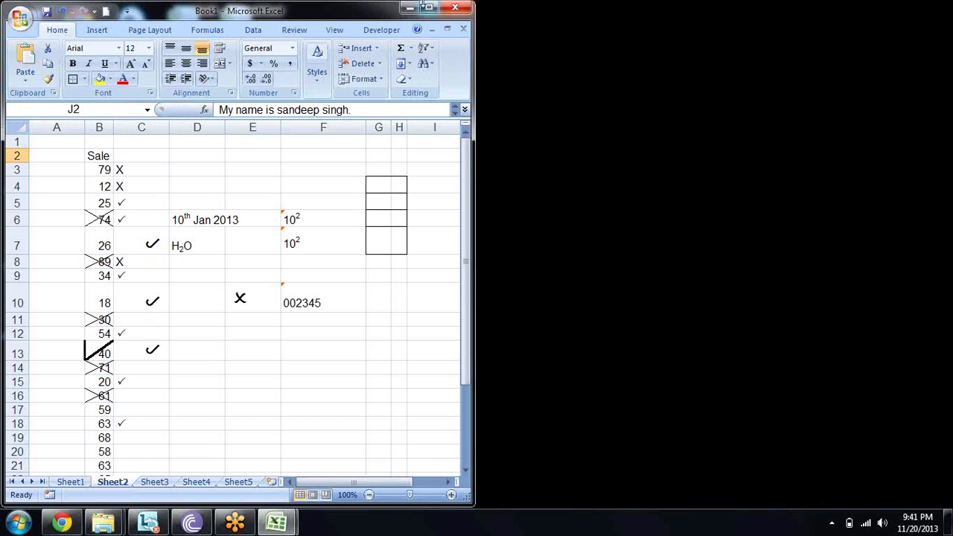
{"action": "left_click", "coordinate": [429, 8]}
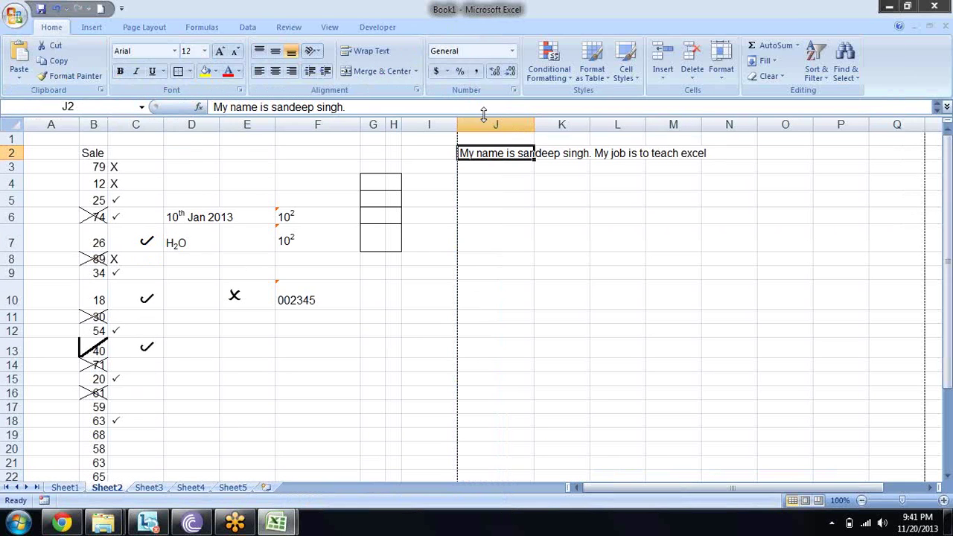
{"action": "left_click", "coordinate": [932, 488]}
{"action": "left_click", "coordinate": [932, 487]}
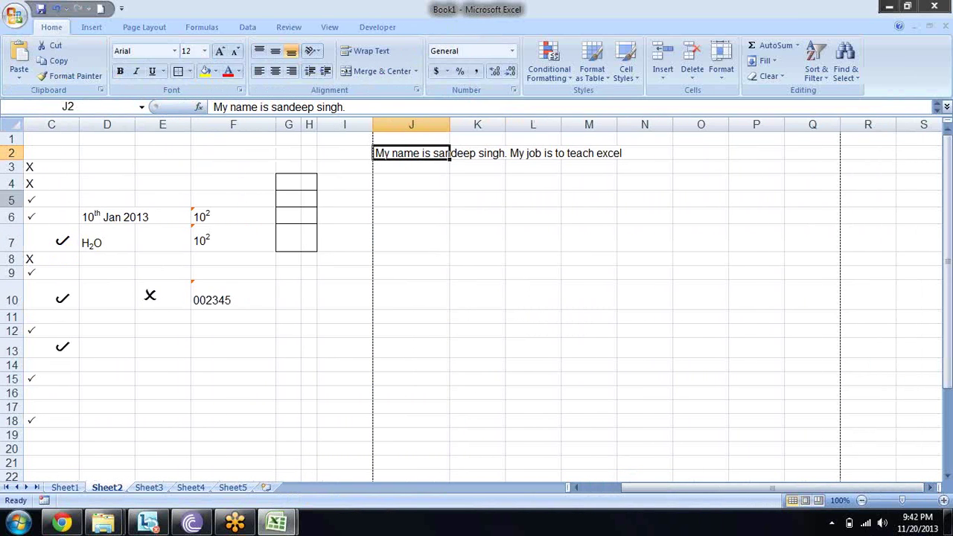
{"action": "left_click_drag", "start_coordinate": [17, 160], "coordinate": [18, 183]}
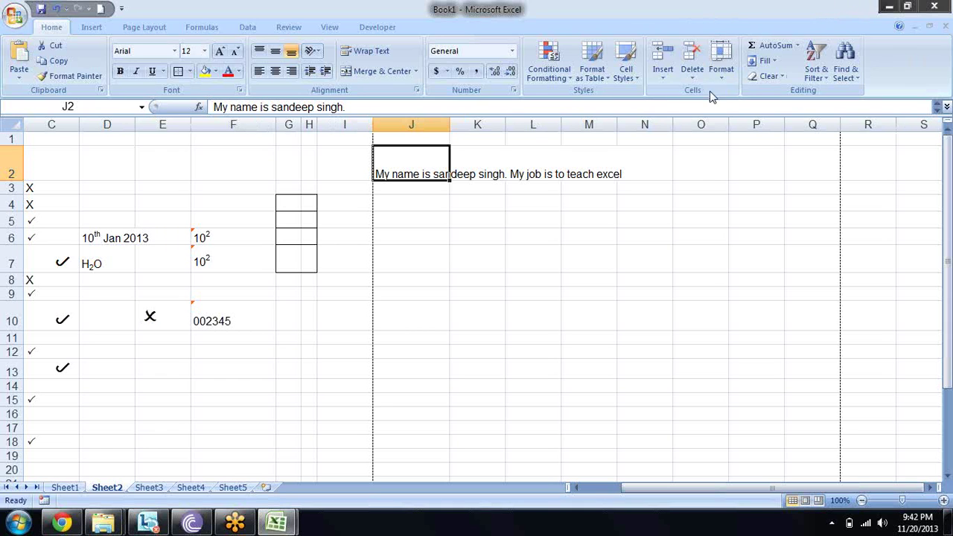
{"action": "left_click", "coordinate": [907, 6]}
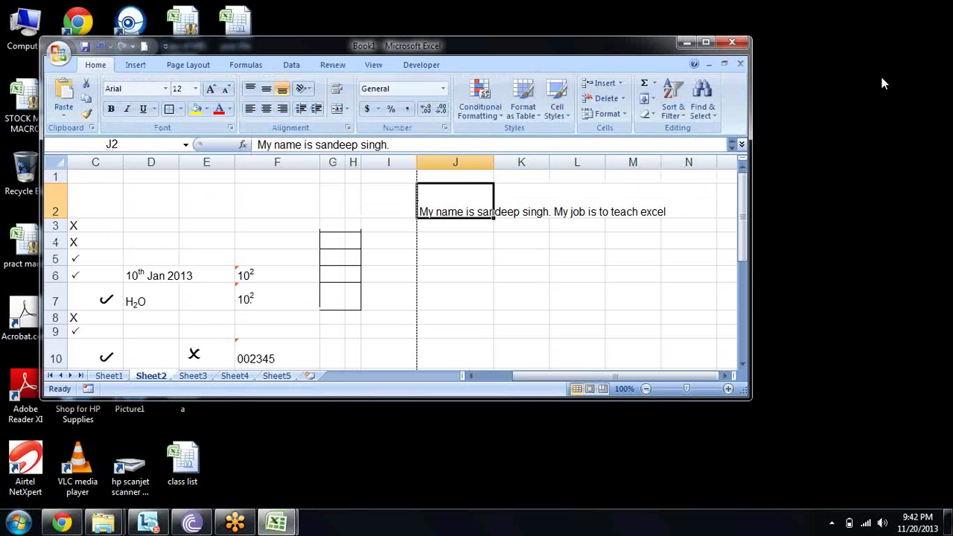
{"action": "double_click", "coordinate": [652, 43]}
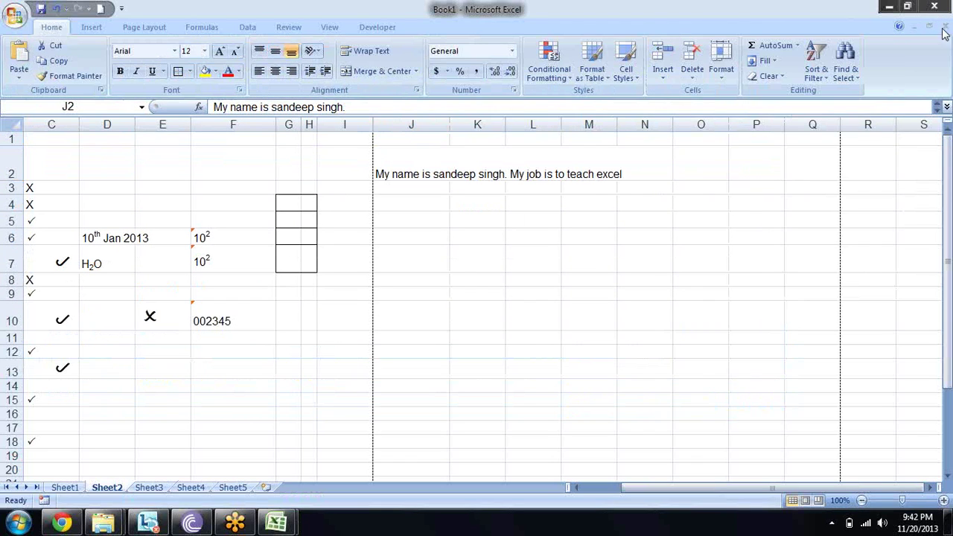
- Expand the formula bar, copy J2's text into J3, then delete it again
{"action": "left_click", "coordinate": [946, 107]}
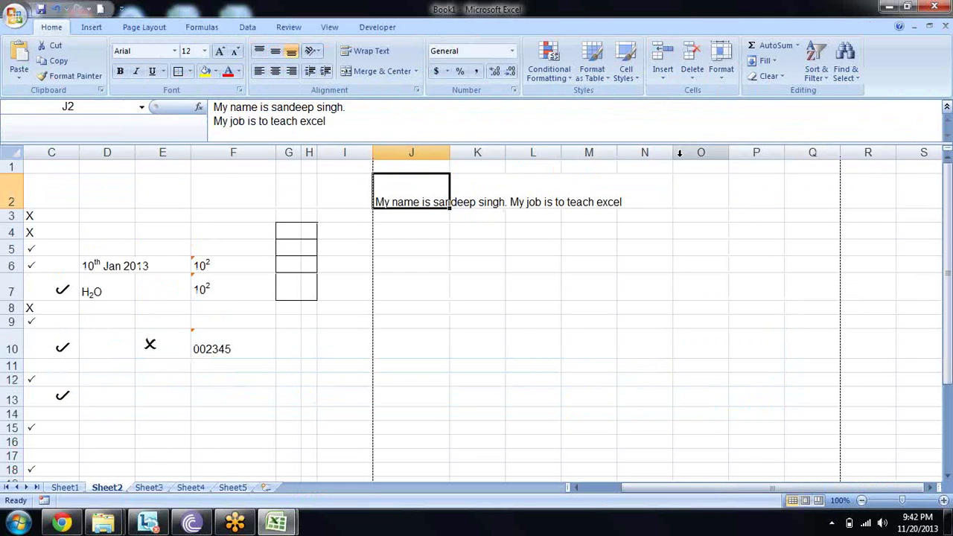
{"action": "left_click", "coordinate": [621, 244]}
{"action": "left_click", "coordinate": [398, 197]}
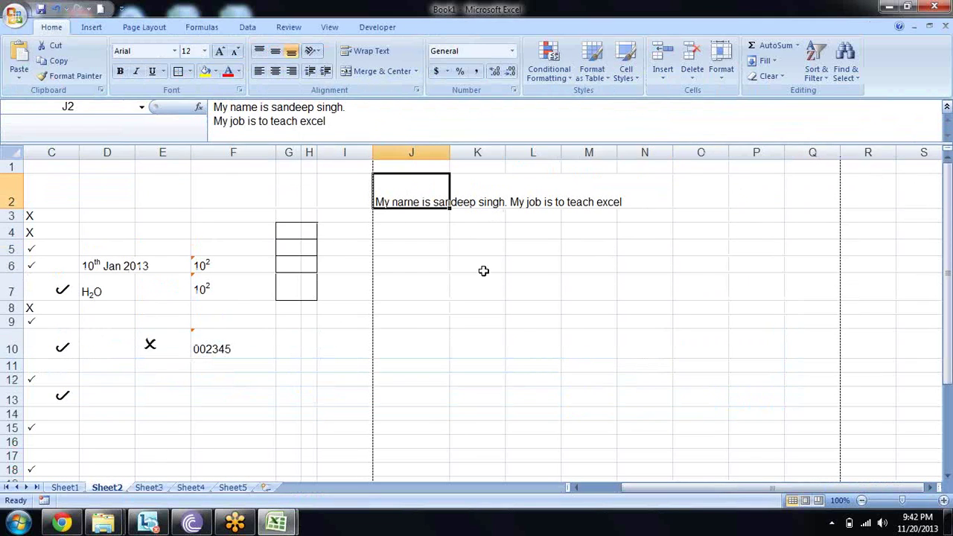
{"action": "key", "text": "ctrl+c"}
{"action": "key", "text": "Down"}
{"action": "key", "text": "Return"}
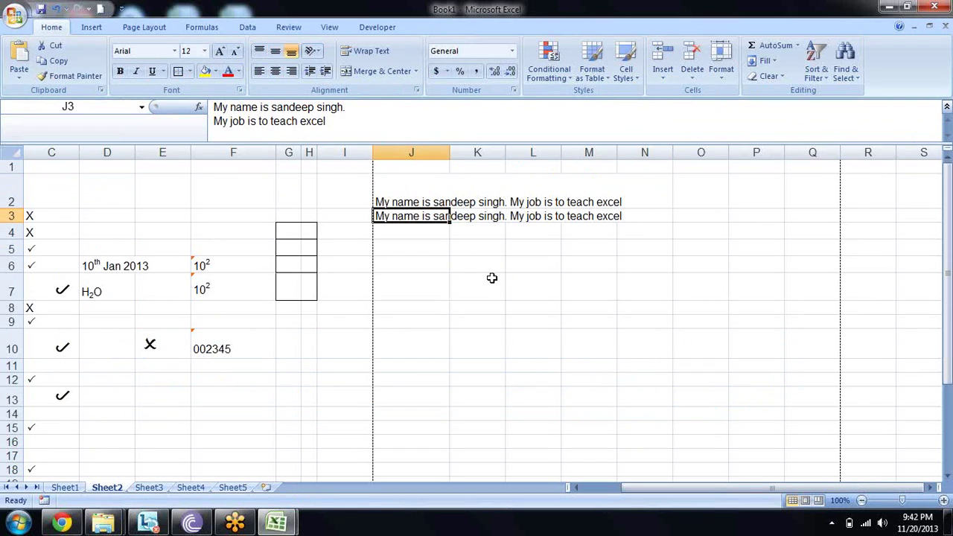
{"action": "key", "text": "Delete"}
- Enter 'hi' over 'sdlfjsd' as a two-line entry in J5
{"action": "key", "text": "Down"}
{"action": "key", "text": "Down"}
{"action": "type", "text": "hi"}
{"action": "key", "text": "alt+Return"}
{"action": "type", "text": "sdlfjsd"}
{"action": "key", "text": "Return"}
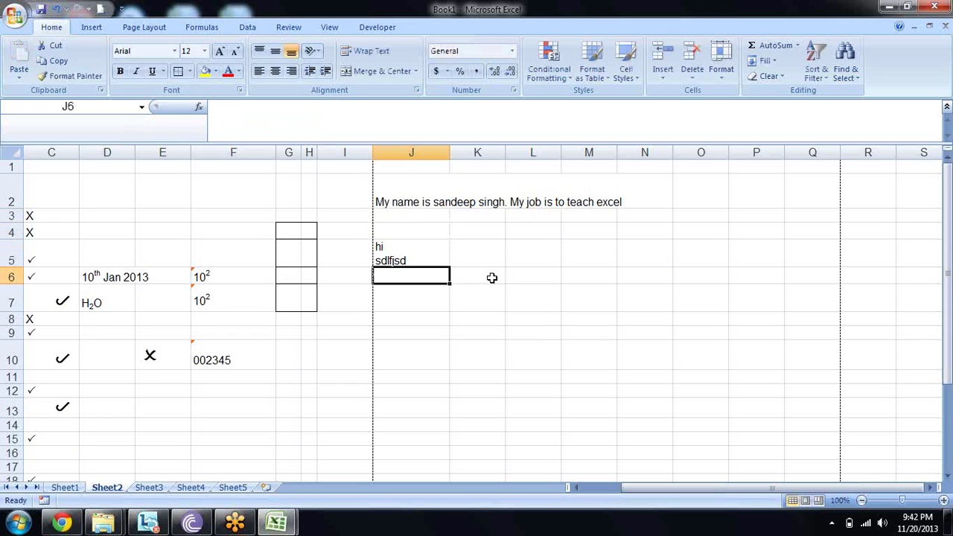
- Enter a two-line greeting in J6: a name introduction over 'my work is different'
{"action": "type", "text": "hi I"}
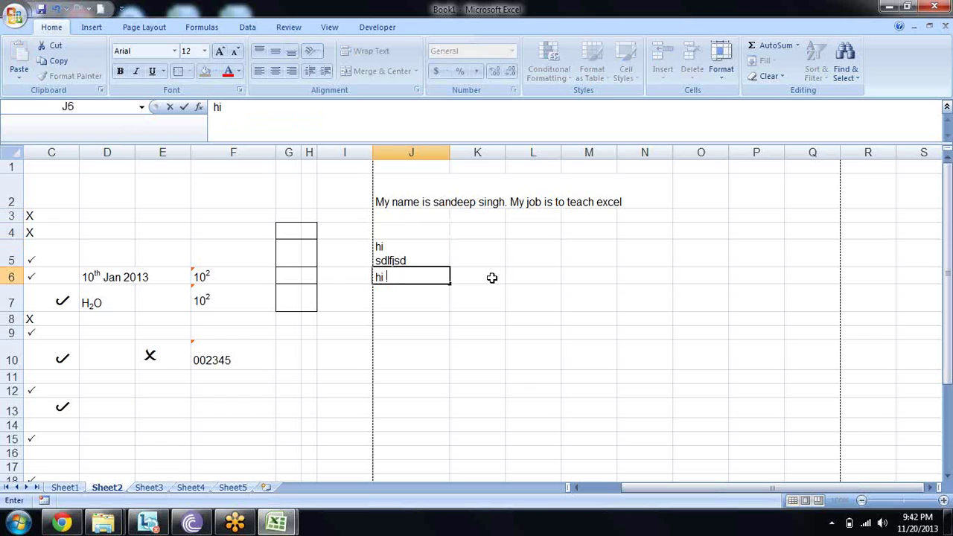
{"action": "type", "text": " am sandeep"}
{"action": "key", "text": "alt+Return"}
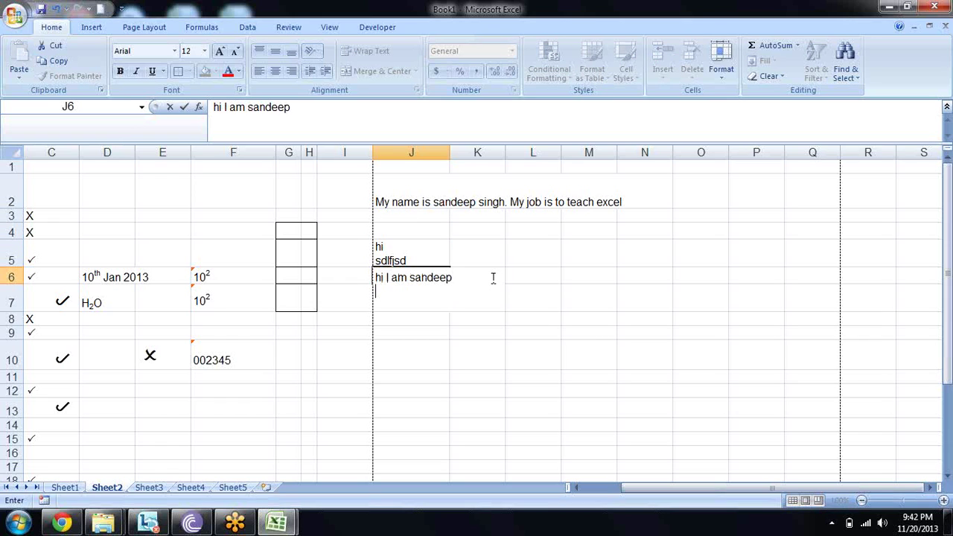
{"action": "type", "text": "my work is differenc"}
{"action": "key", "text": "BackSpace"}
{"action": "type", "text": "t"}
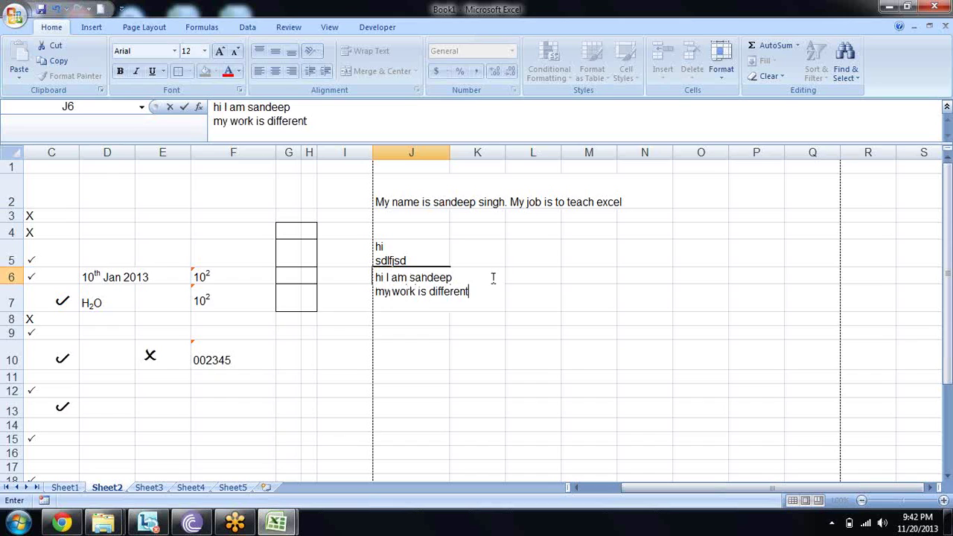
{"action": "key", "text": "Return"}
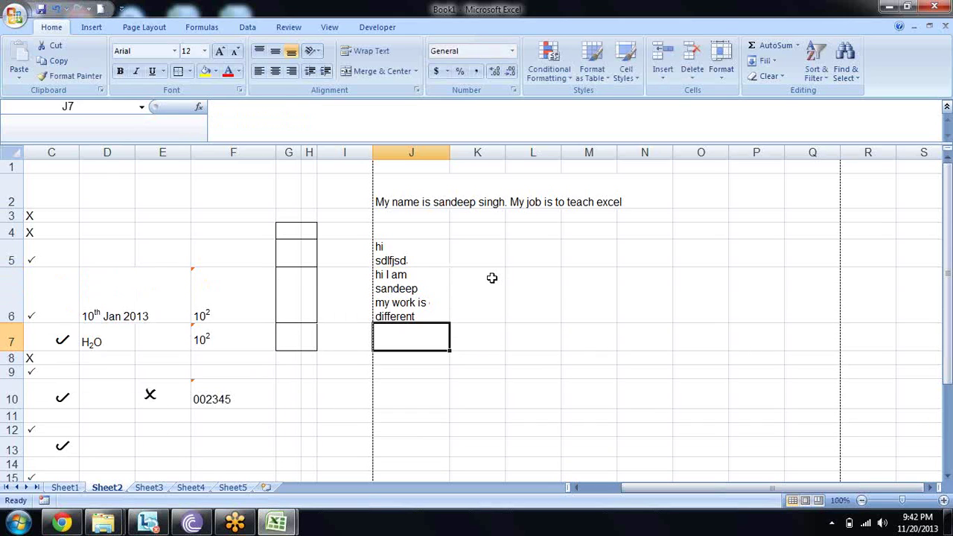
- Widen column J, autofit row 6's height, and review the J2 and J6 entries
{"action": "key", "text": "Up"}
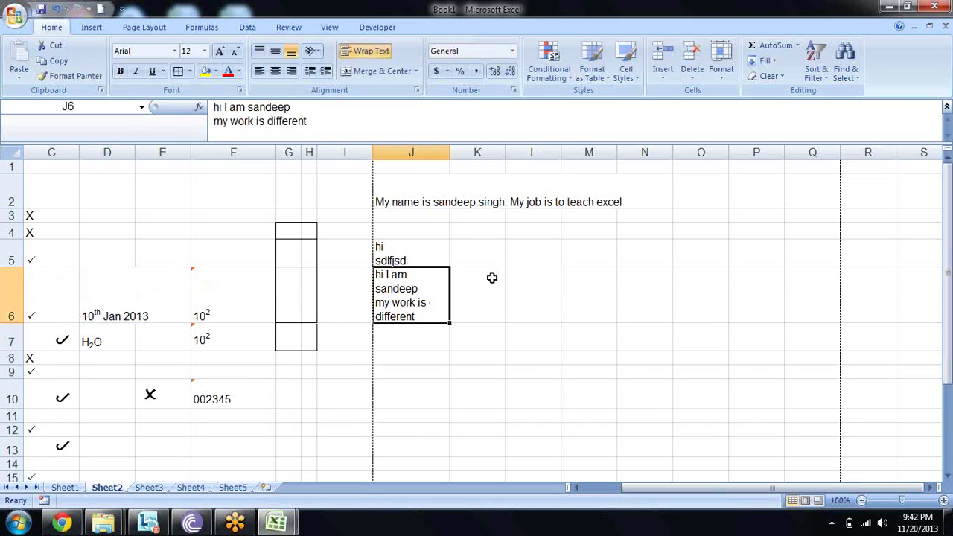
{"action": "left_click_drag", "start_coordinate": [450, 152], "coordinate": [586, 161]}
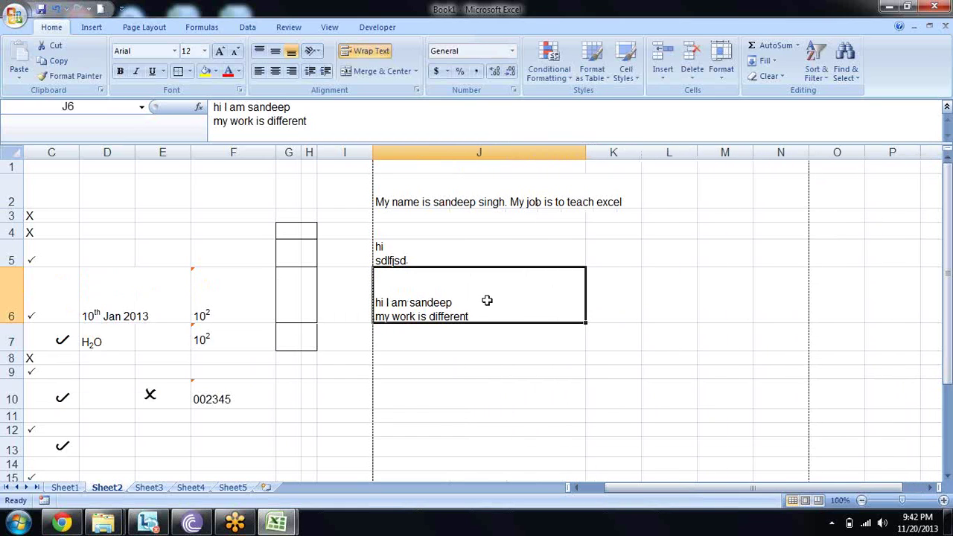
{"action": "double_click", "coordinate": [18, 324]}
{"action": "left_click", "coordinate": [468, 342]}
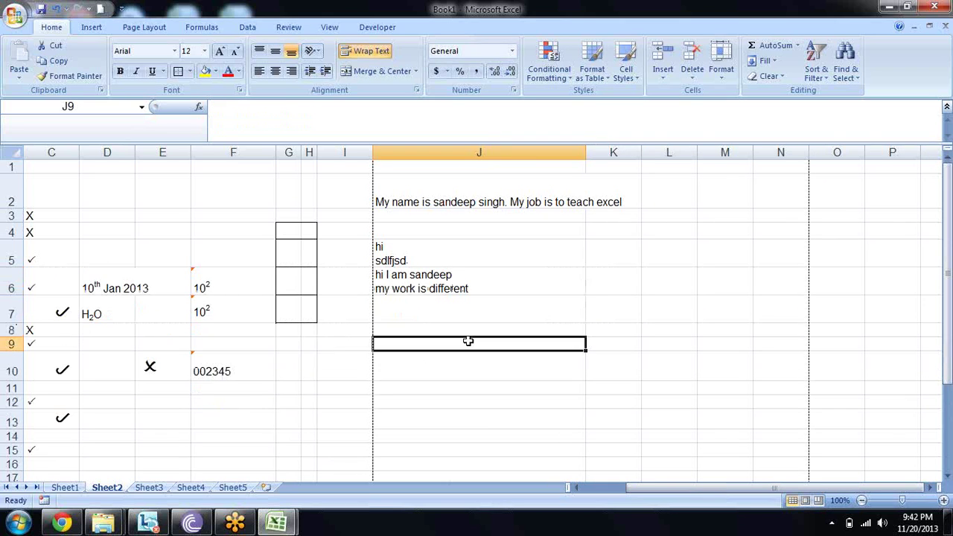
{"action": "left_click", "coordinate": [457, 274]}
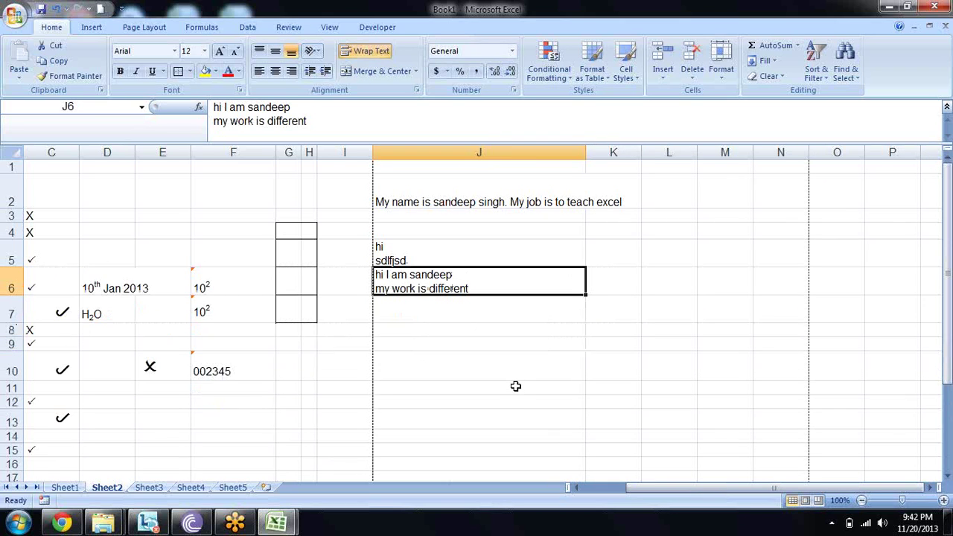
{"action": "key", "text": "Down"}
{"action": "key", "text": "Up"}
{"action": "key", "text": "Up"}
{"action": "key", "text": "Up"}
{"action": "key", "text": "Up"}
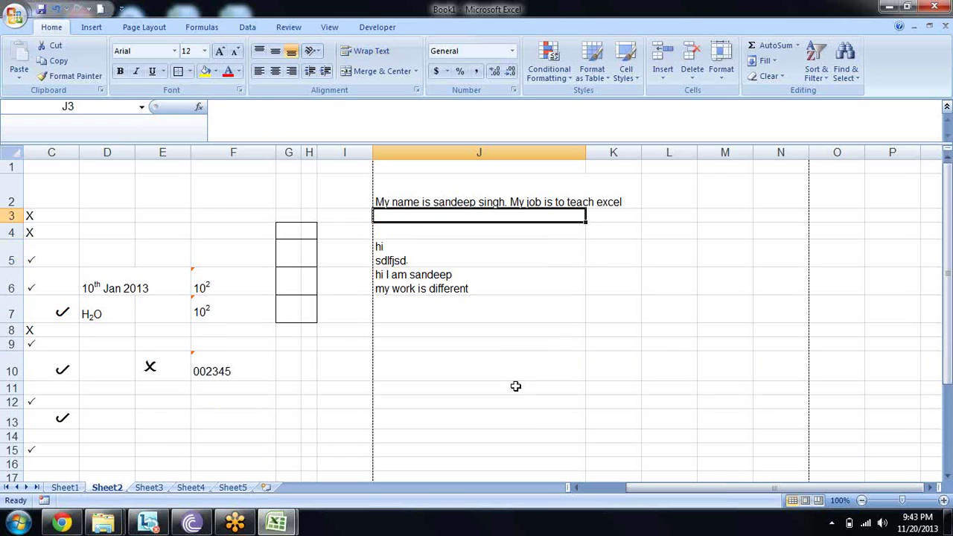
{"action": "key", "text": "Up"}
{"action": "key", "text": "Down"}
{"action": "key", "text": "Down"}
{"action": "key", "text": "Down"}
{"action": "key", "text": "Down"}
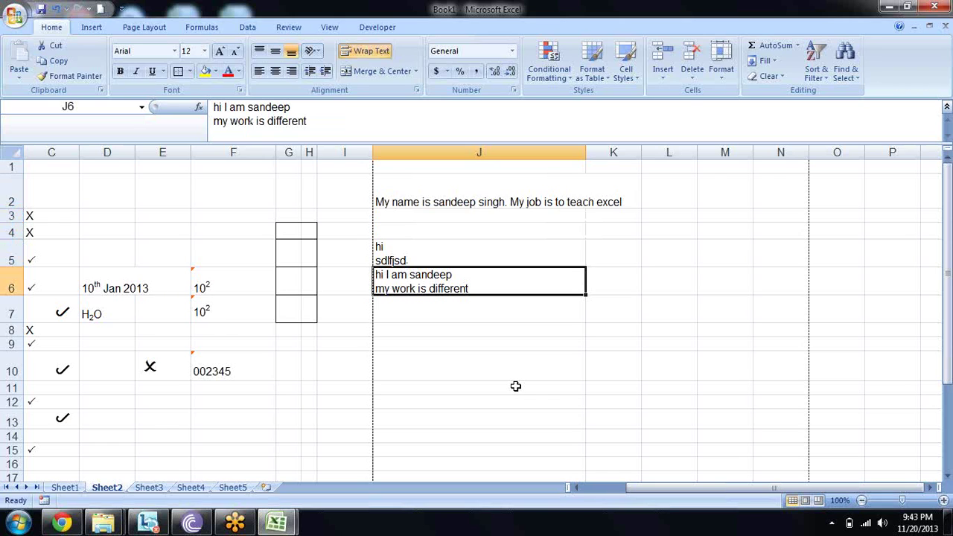
- Fill J4 with a first name plus three lines of random letters, then switch to Sheet3
{"action": "left_click", "coordinate": [433, 227]}
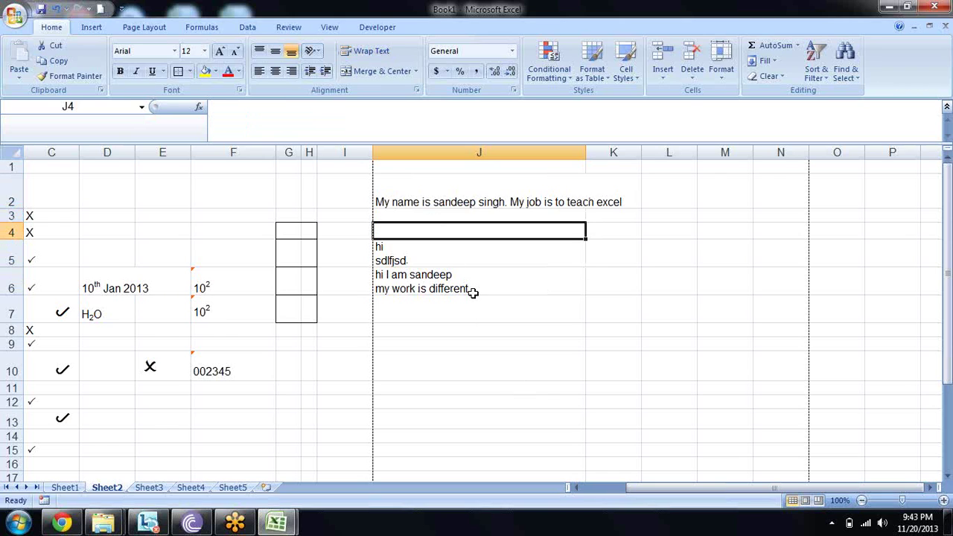
{"action": "type", "text": "sandeep"}
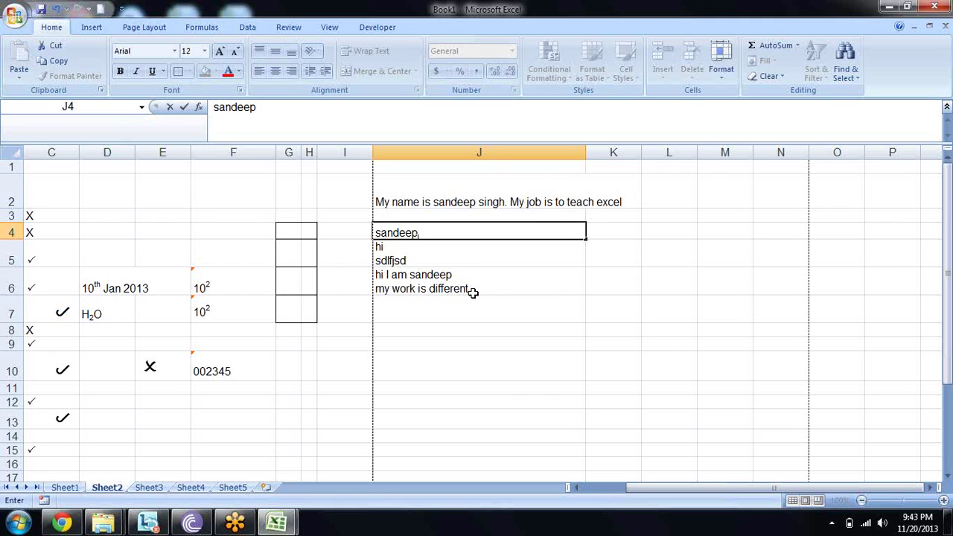
{"action": "key", "text": "alt+Return"}
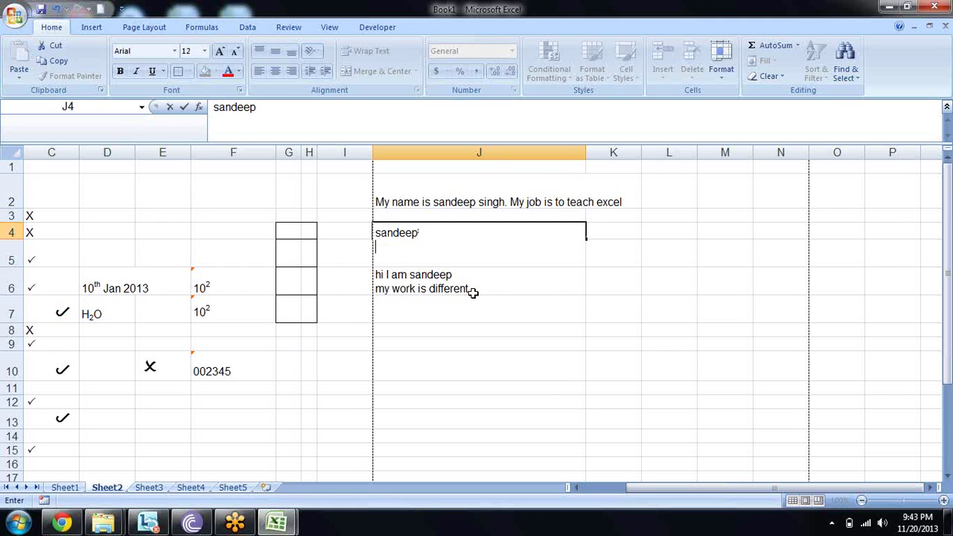
{"action": "type", "text": "sdfsdfhll"}
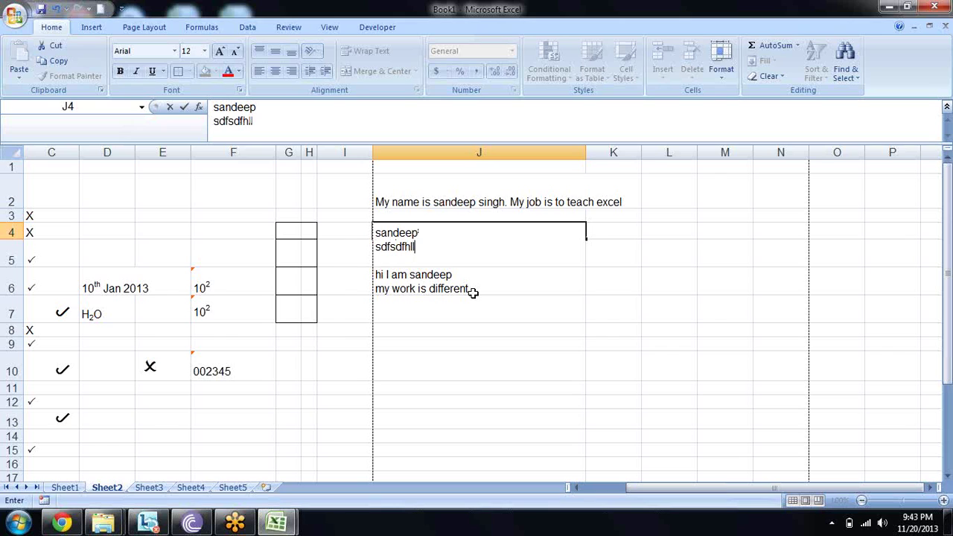
{"action": "type", "text": "ldkjfljljldjflj "}
{"action": "type", "text": "sldjflsdjfljfds"}
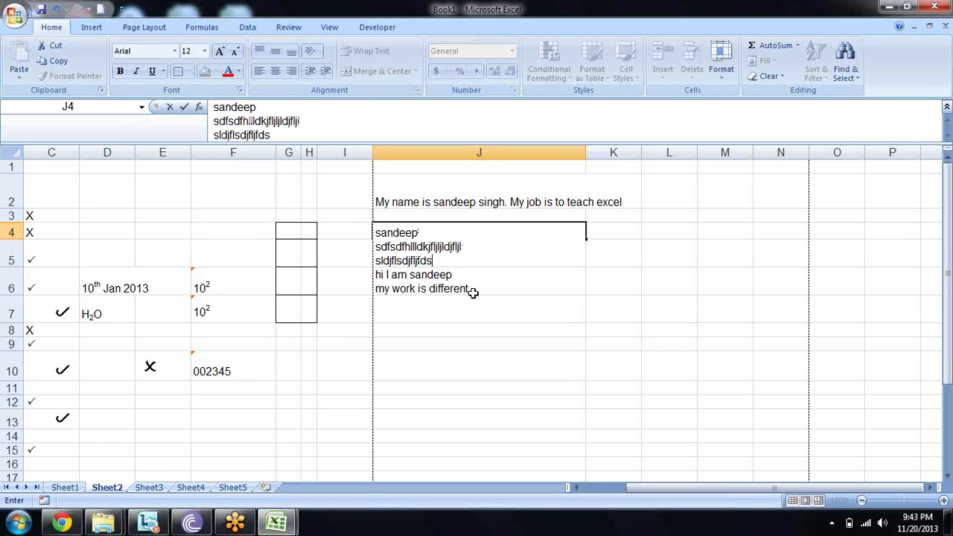
{"action": "key", "text": "alt+Return"}
{"action": "type", "text": "ljsdlfjdslf"}
{"action": "key", "text": "Return"}
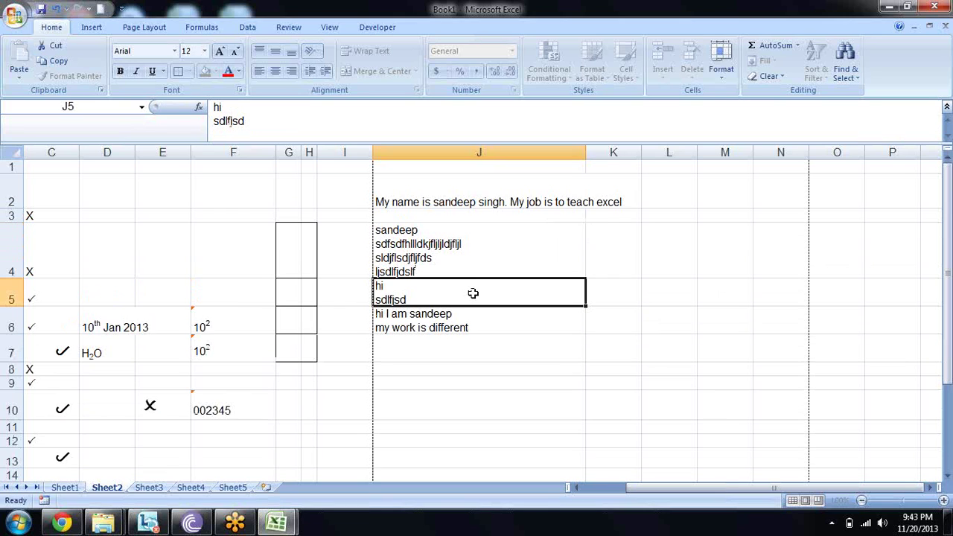
{"action": "key", "text": "Up"}
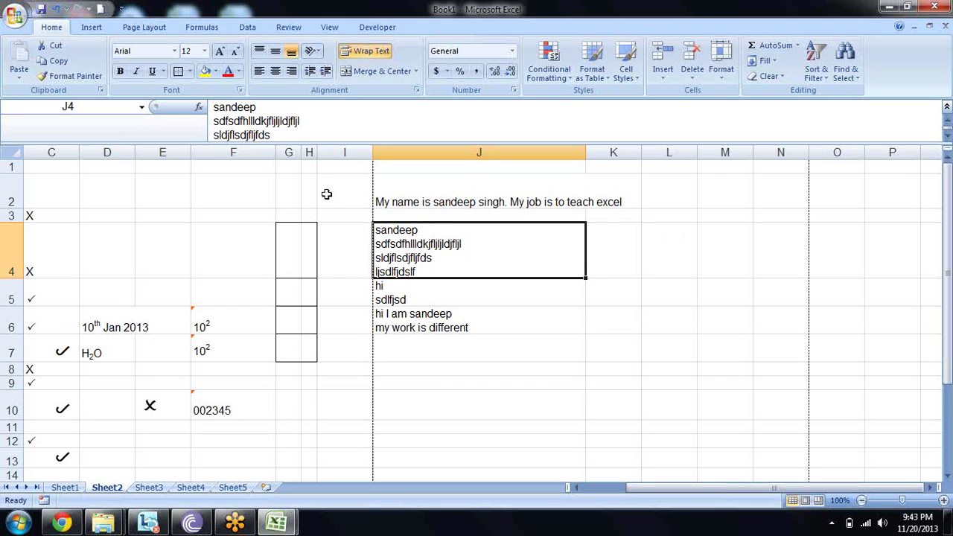
{"action": "left_click", "coordinate": [150, 487]}
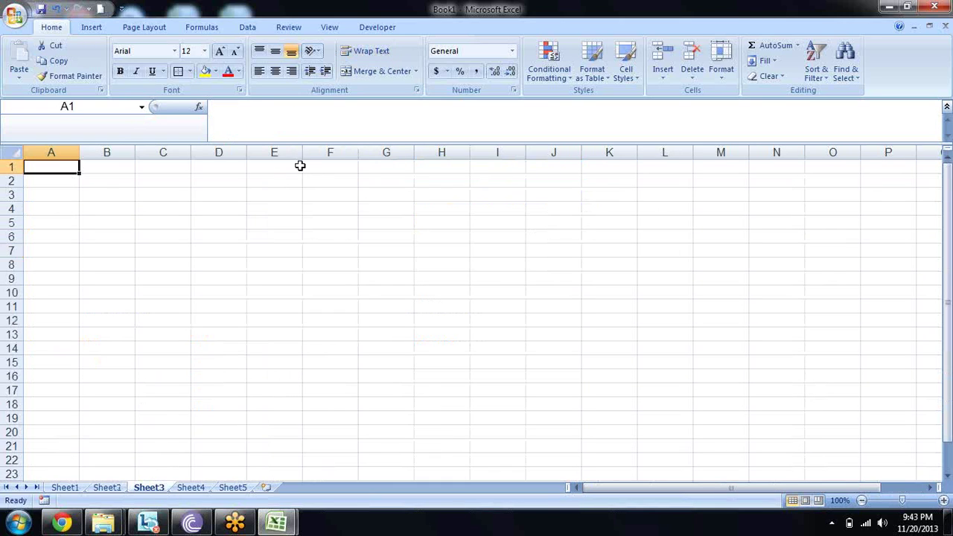
- Merge D3:G3, D4:G4 and D5:G5 each into a single cell
{"action": "left_click", "coordinate": [946, 107]}
{"action": "left_click_drag", "start_coordinate": [206, 164], "coordinate": [379, 174]}
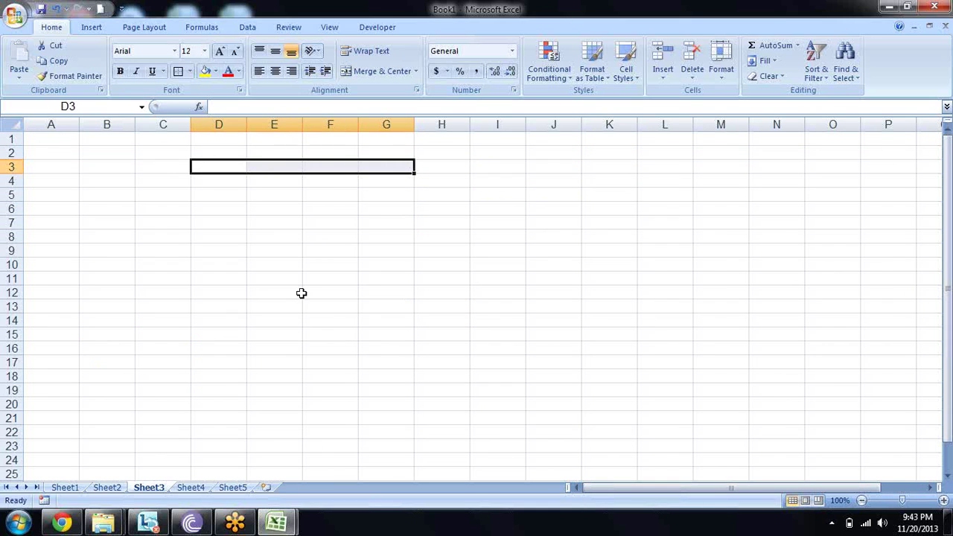
{"action": "left_click", "coordinate": [358, 71]}
{"action": "left_click_drag", "start_coordinate": [223, 180], "coordinate": [396, 181]}
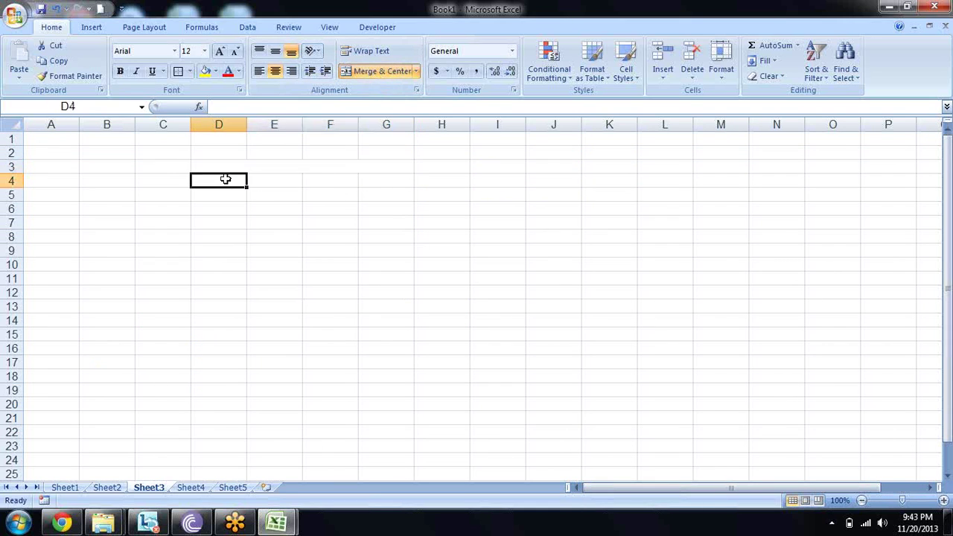
{"action": "key", "text": "F4"}
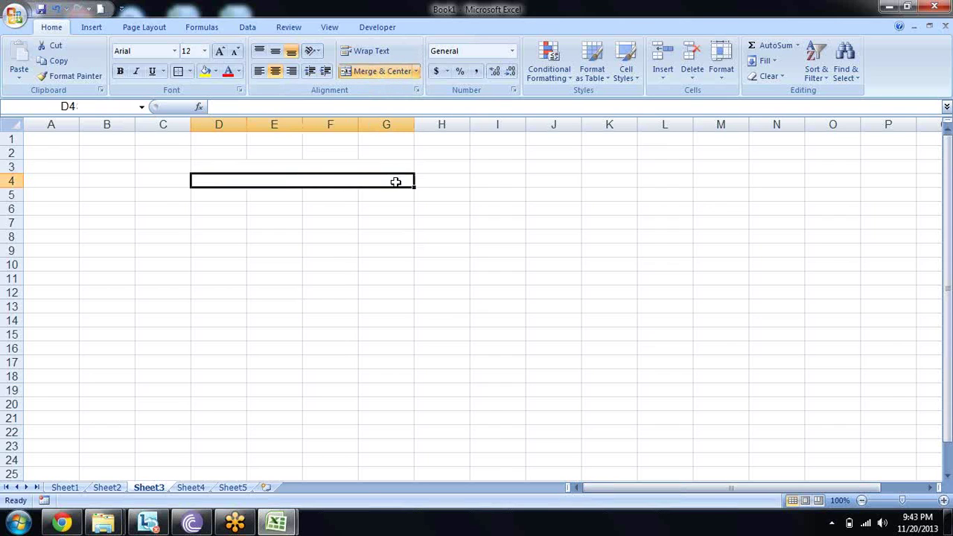
{"action": "left_click_drag", "start_coordinate": [227, 200], "coordinate": [399, 196]}
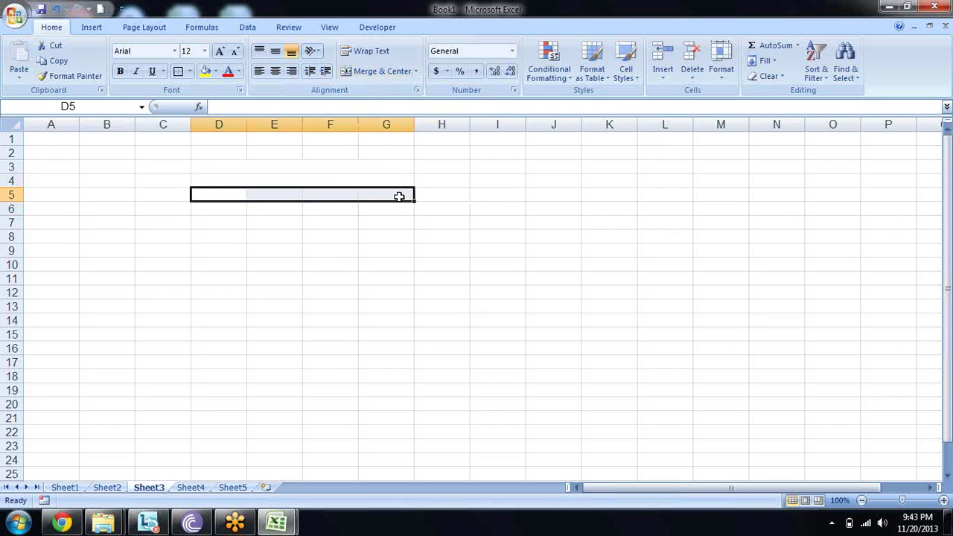
{"action": "key", "text": "F4"}
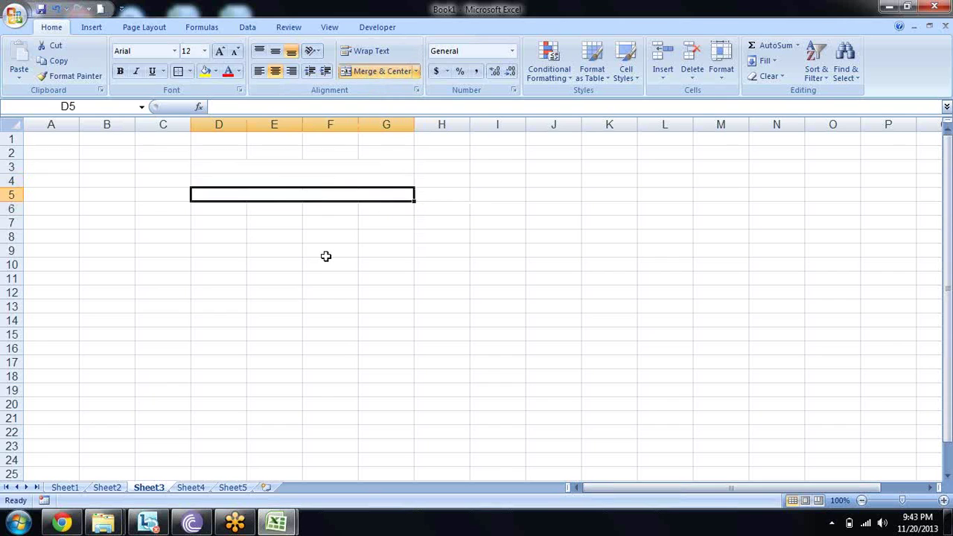
- Apply all borders to the table area D3:G19
{"action": "left_click", "coordinate": [325, 256]}
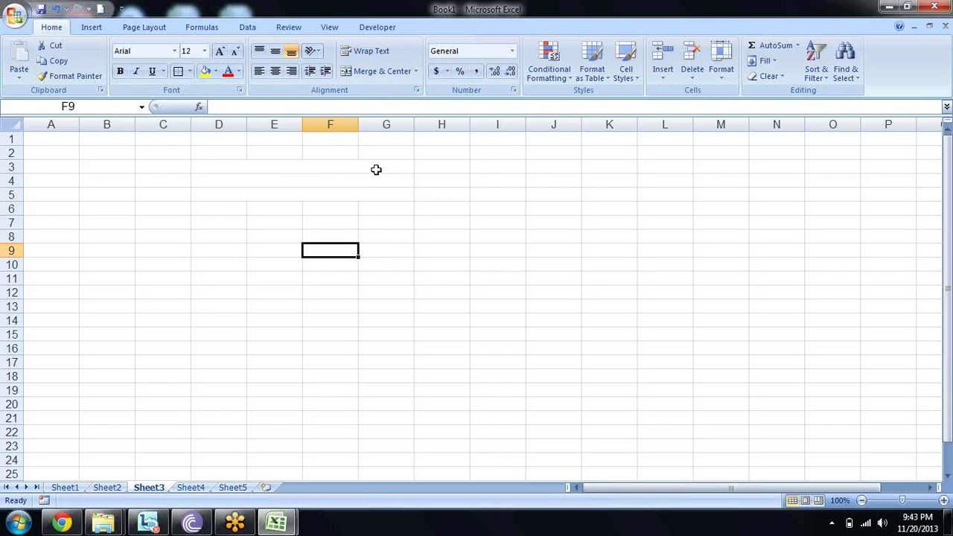
{"action": "left_click_drag", "start_coordinate": [218, 167], "coordinate": [361, 385]}
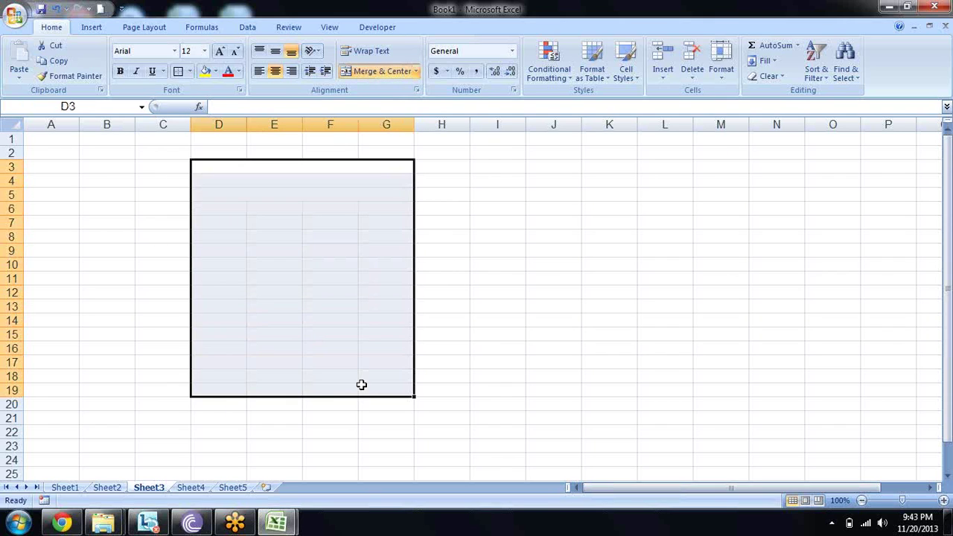
{"action": "key", "text": "F4"}
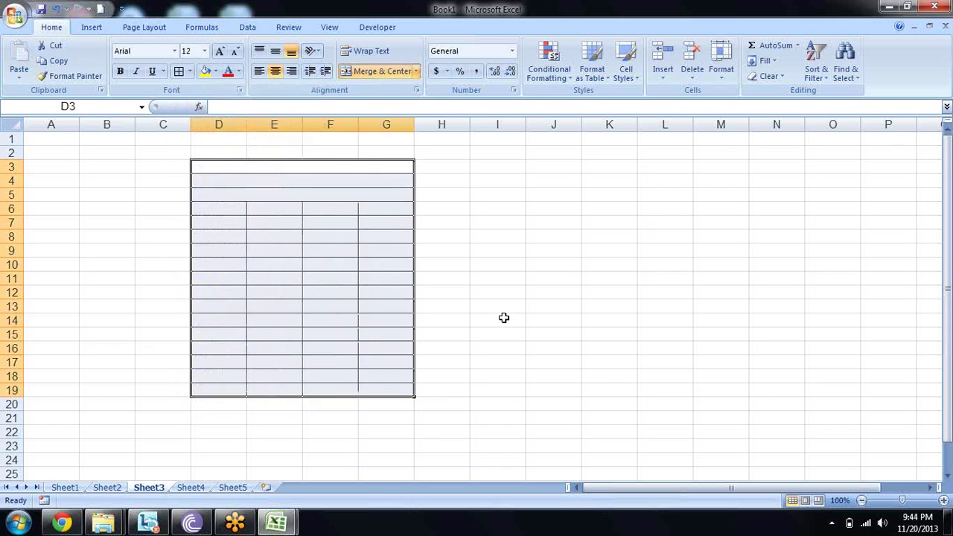
{"action": "left_click", "coordinate": [504, 319]}
- Merge each row of D6:G13 separately with Merge Across
{"action": "left_click_drag", "start_coordinate": [314, 169], "coordinate": [315, 192]}
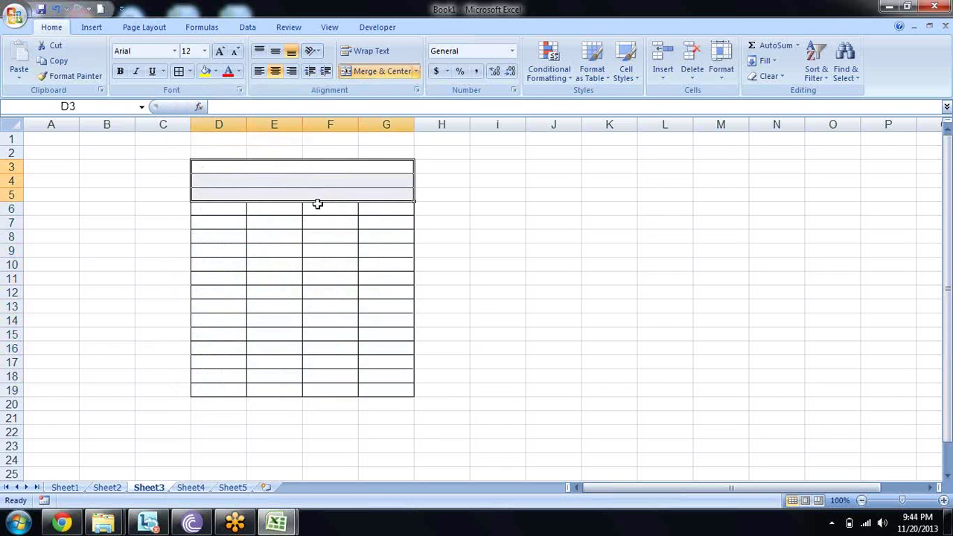
{"action": "left_click_drag", "start_coordinate": [237, 207], "coordinate": [388, 313]}
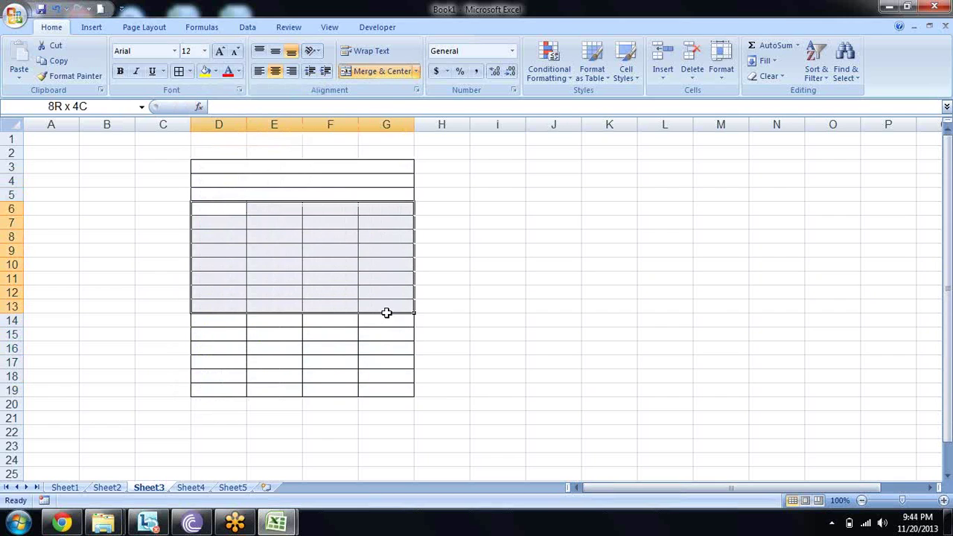
{"action": "left_click", "coordinate": [411, 72]}
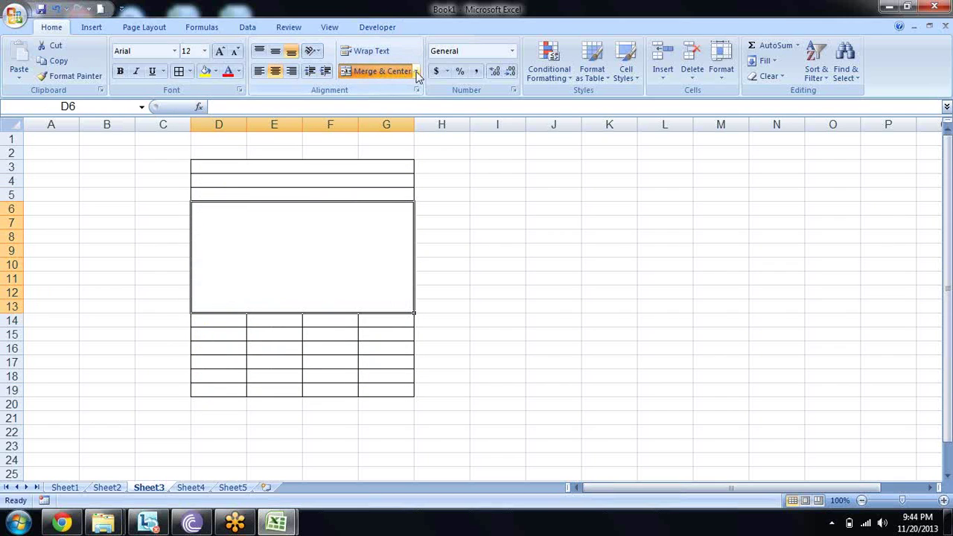
{"action": "left_click", "coordinate": [417, 72]}
{"action": "left_click", "coordinate": [406, 103]}
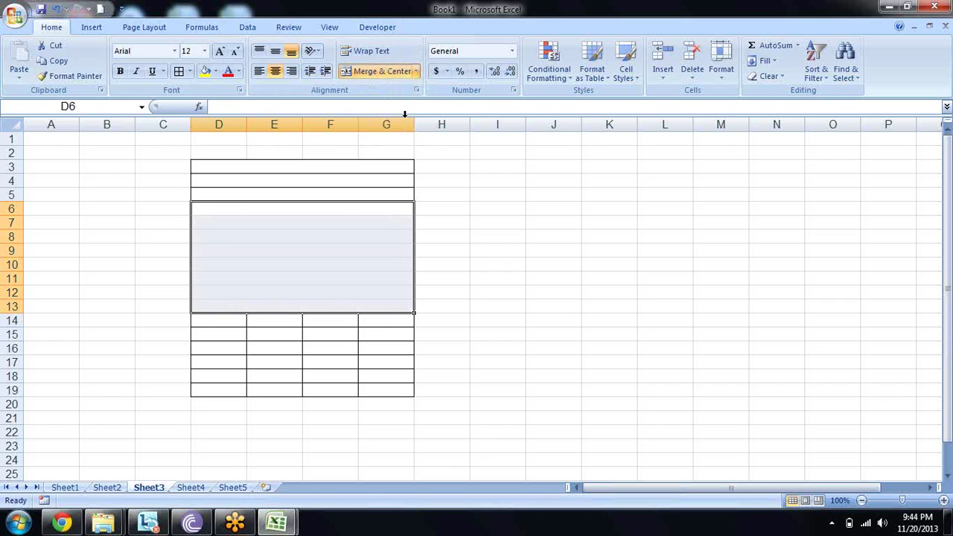
- Apply all borders to D6:G13, then switch to the empty Sheet4
{"action": "key", "text": "alt+h"}
{"action": "key", "text": "b"}
{"action": "key", "text": "a"}
{"action": "key", "text": "Down"}
{"action": "key", "text": "Down"}
{"action": "key", "text": "Down"}
{"action": "key", "text": "Down"}
{"action": "key", "text": "Down"}
{"action": "key", "text": "Down"}
{"action": "key", "text": "Down"}
{"action": "key", "text": "Up"}
{"action": "key", "text": "Up"}
{"action": "key", "text": "Up"}
{"action": "key", "text": "Up"}
{"action": "key", "text": "Up"}
{"action": "key", "text": "Up"}
{"action": "key", "text": "Up"}
{"action": "key", "text": "Down"}
{"action": "key", "text": "Down"}
{"action": "key", "text": "Down"}
{"action": "key", "text": "Down"}
{"action": "key", "text": "Down"}
{"action": "key", "text": "Down"}
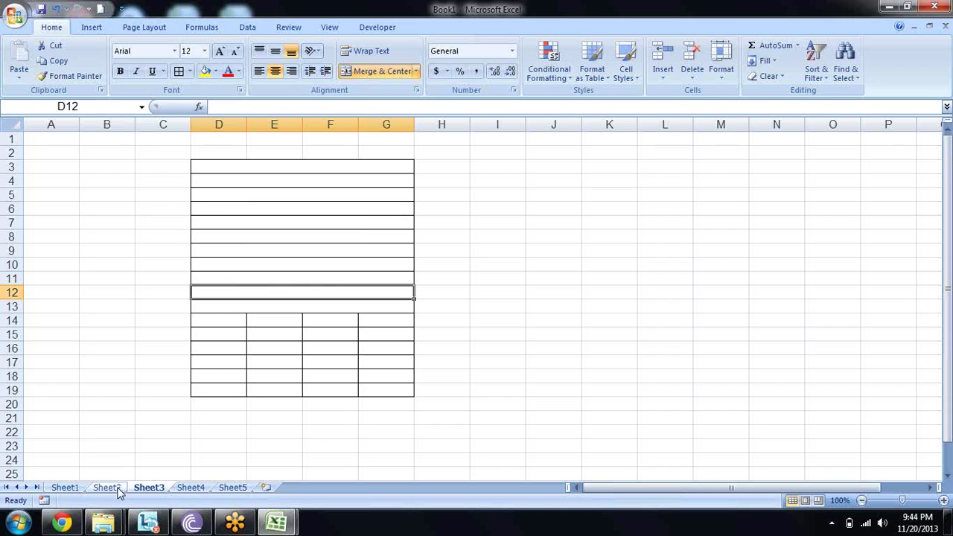
{"action": "left_click", "coordinate": [199, 488]}
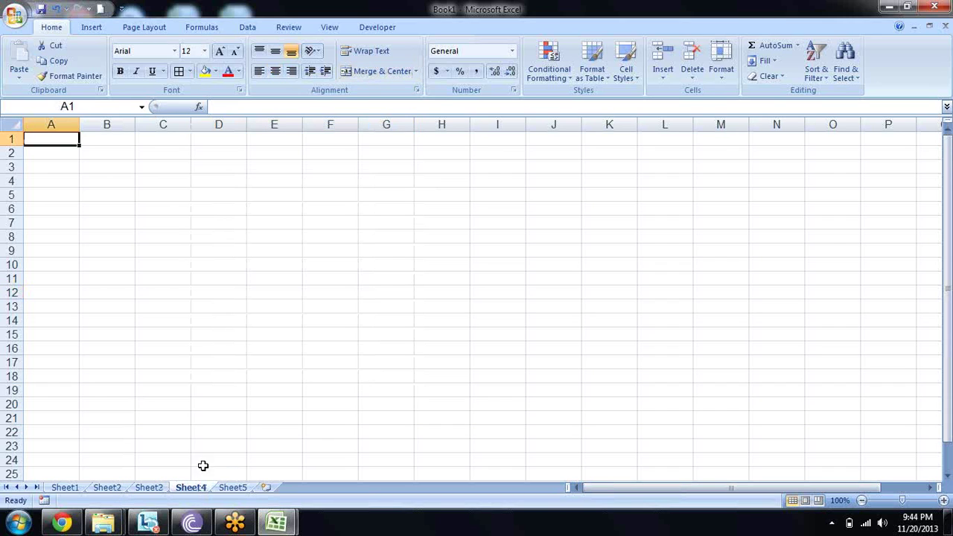
{"action": "left_click", "coordinate": [513, 91]}
{"action": "left_click", "coordinate": [585, 224]}
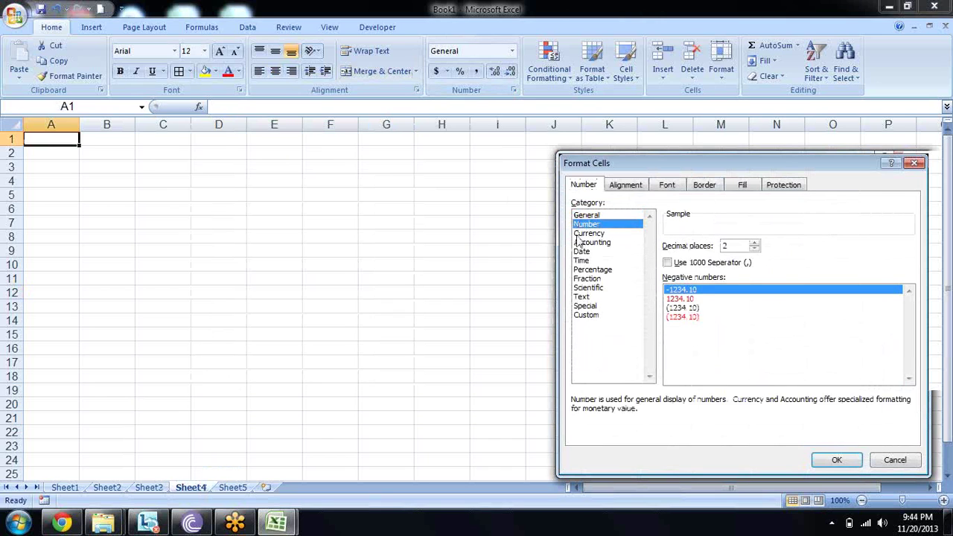
{"action": "left_click", "coordinate": [583, 234]}
{"action": "left_click", "coordinate": [580, 251]}
{"action": "left_click", "coordinate": [580, 269]}
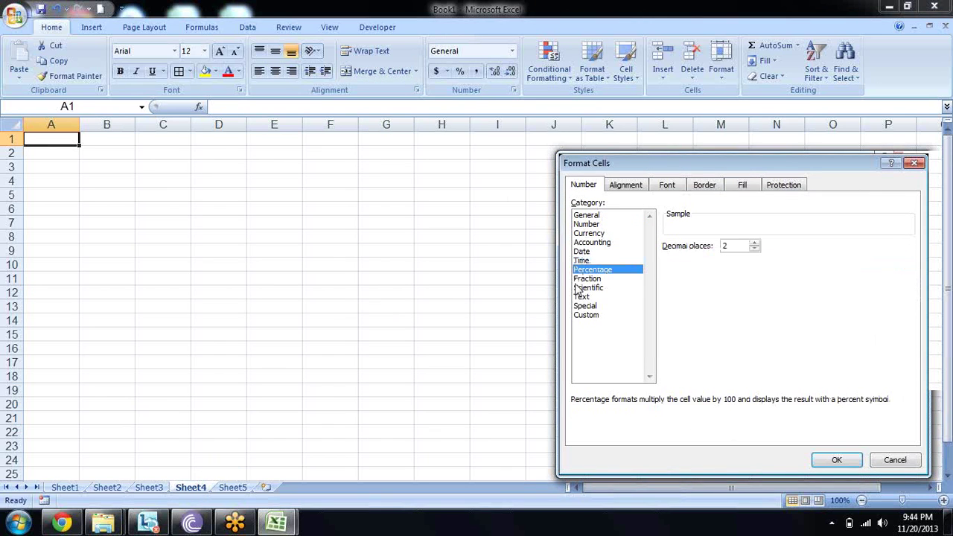
{"action": "left_click", "coordinate": [579, 288]}
{"action": "left_click", "coordinate": [581, 296]}
{"action": "left_click", "coordinate": [582, 306]}
{"action": "left_click", "coordinate": [584, 315]}
{"action": "left_click", "coordinate": [584, 297]}
{"action": "left_click", "coordinate": [603, 262]}
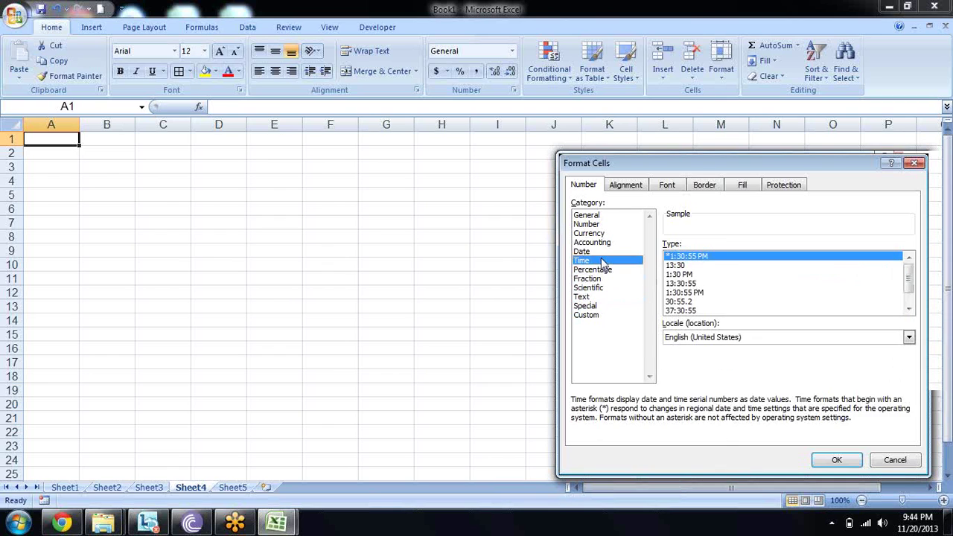
{"action": "left_click", "coordinate": [602, 216]}
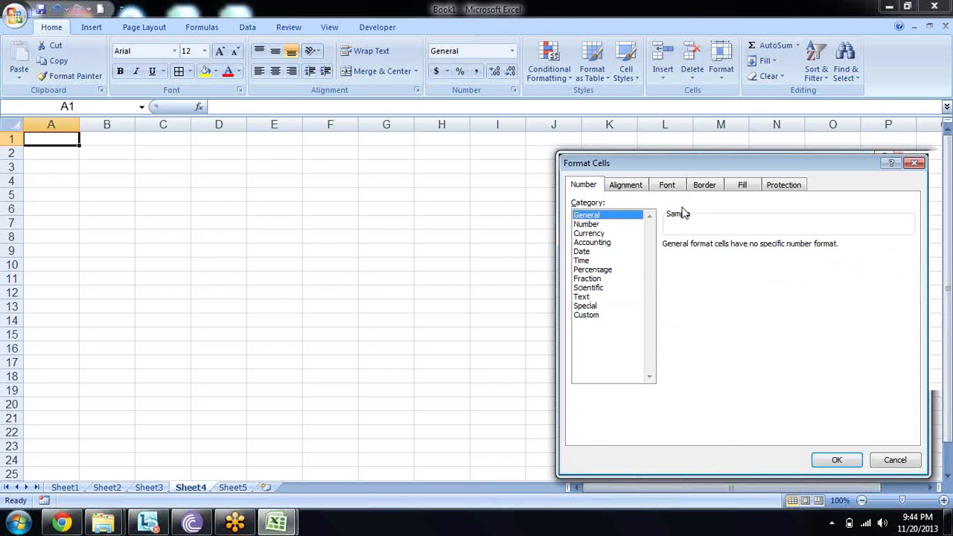
{"action": "left_click", "coordinate": [918, 163]}
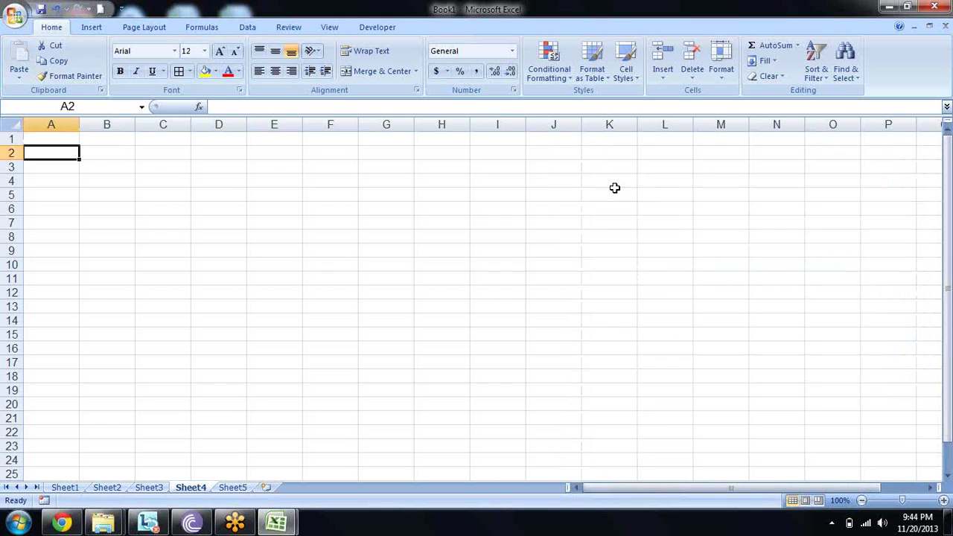
- Enter 099785 in A2, which shows as 99785, and the text sdfjldf in A3
{"action": "type", "text": "099785"}
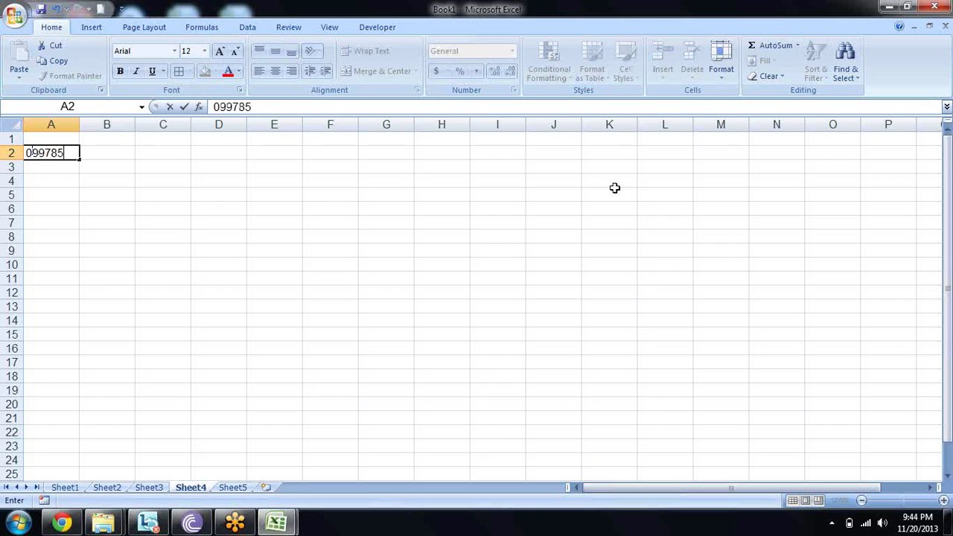
{"action": "key", "text": "Return"}
{"action": "type", "text": "sdfjldf"}
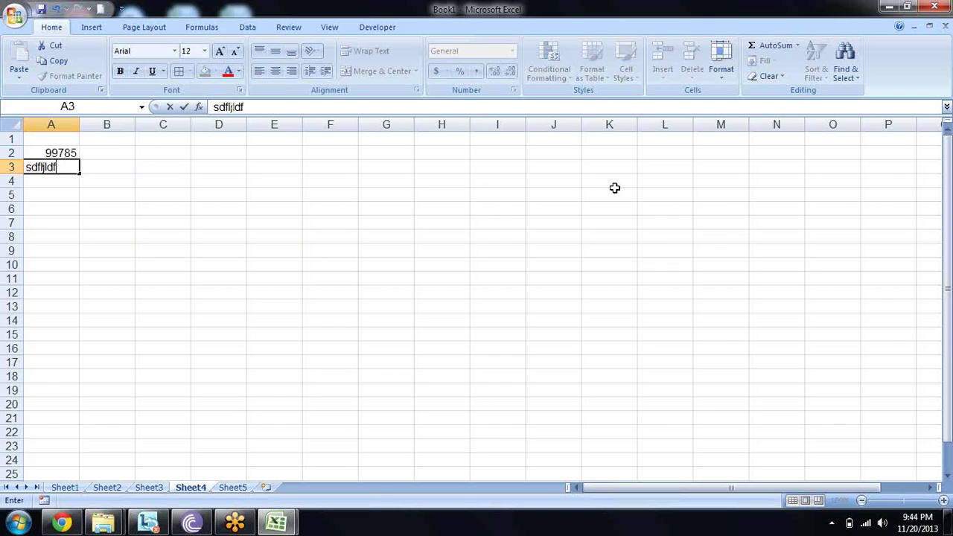
{"action": "key", "text": "Return"}
{"action": "key", "text": "Up"}
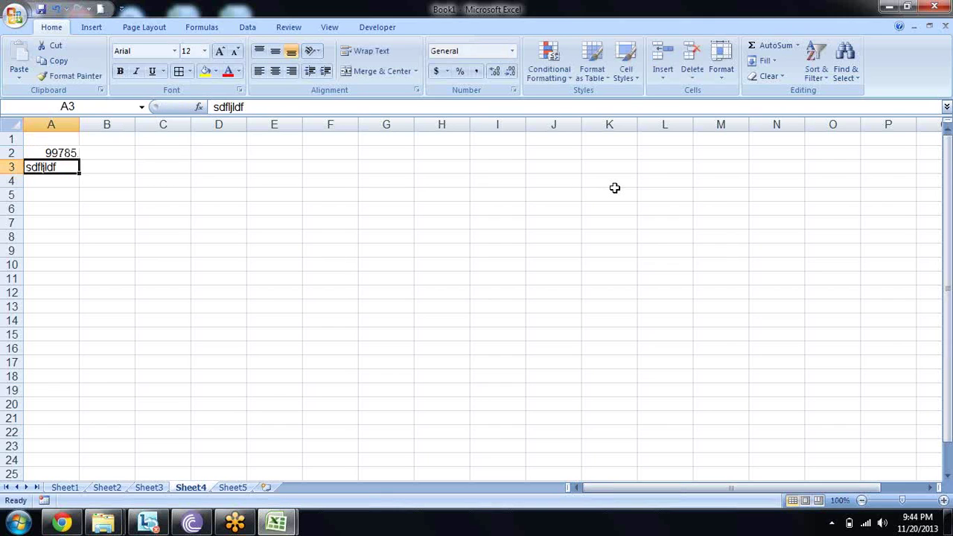
{"action": "key", "text": "Down"}
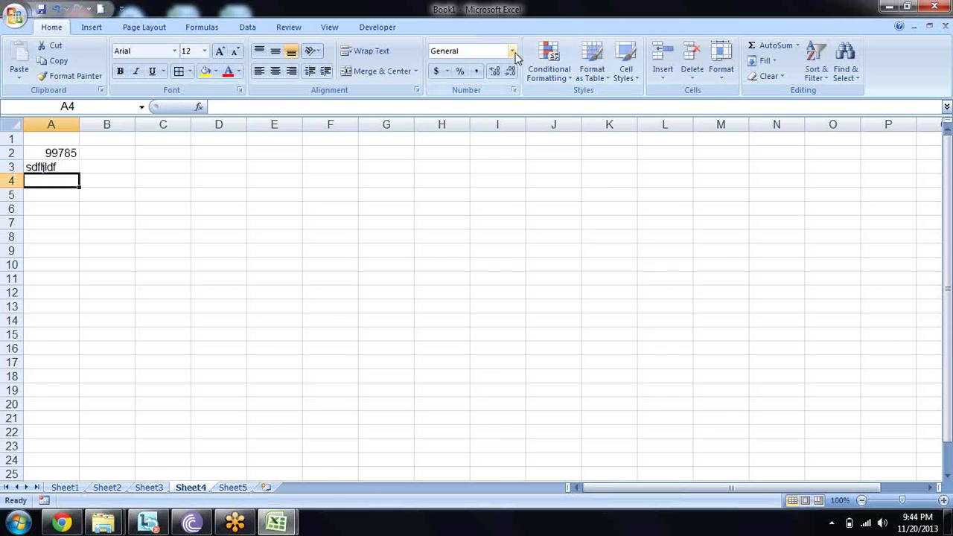
{"action": "left_click", "coordinate": [513, 52]}
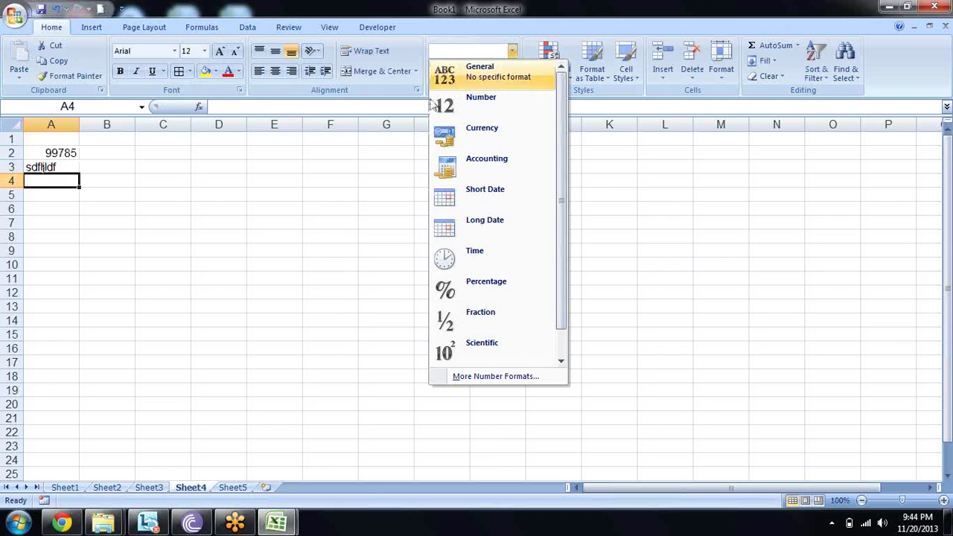
{"action": "left_click", "coordinate": [256, 175]}
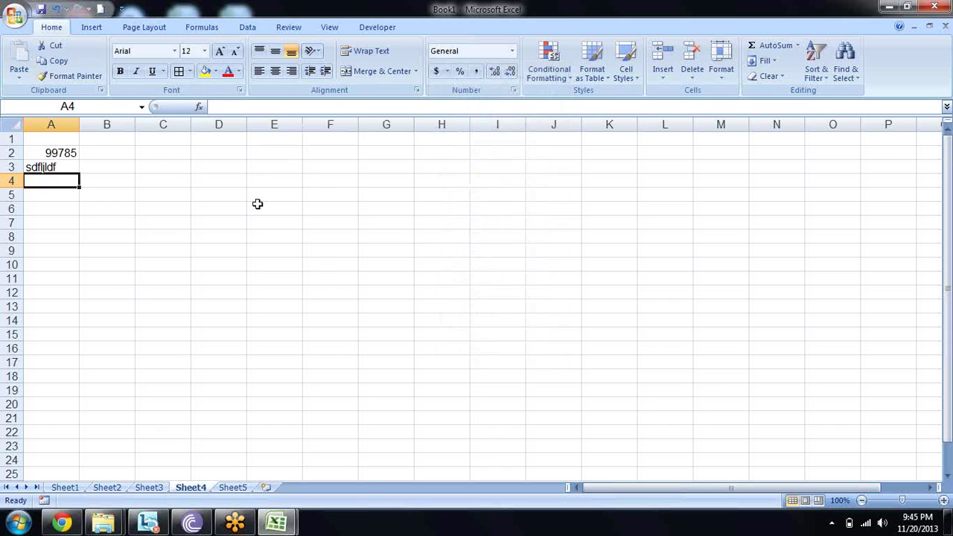
{"action": "key", "text": "Up"}
{"action": "key", "text": "Up"}
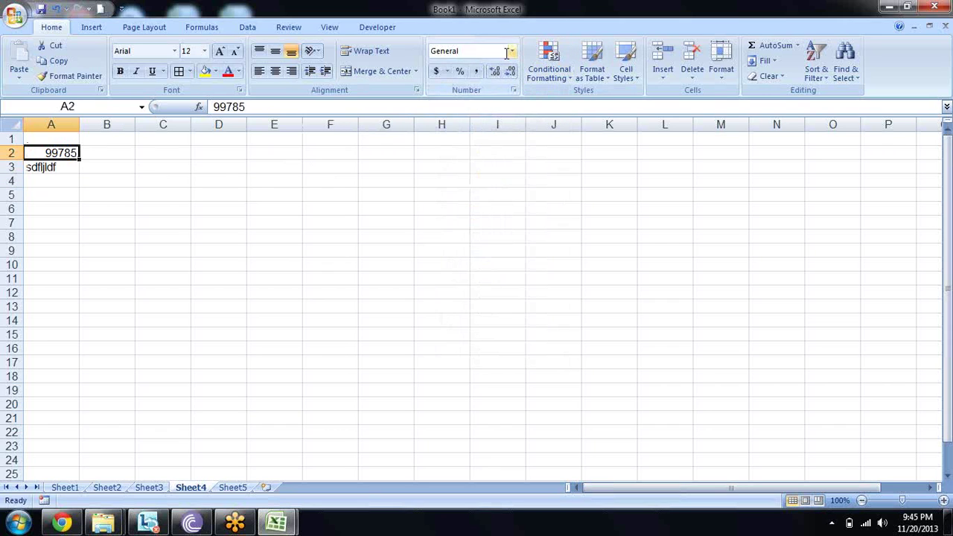
- Format A2 as Number with a 1000 separator so it shows 99,785.00
{"action": "left_click", "coordinate": [514, 91]}
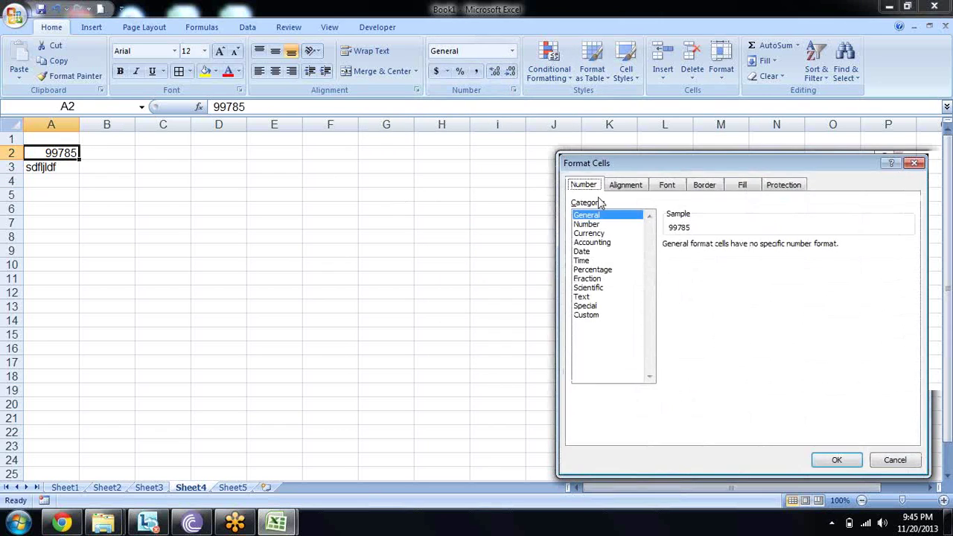
{"action": "left_click", "coordinate": [595, 224]}
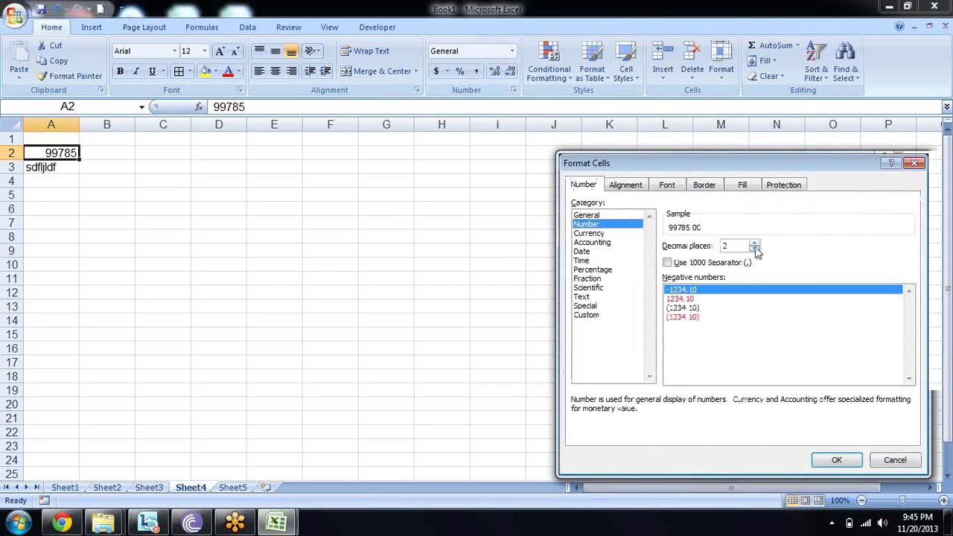
{"action": "left_click", "coordinate": [714, 267]}
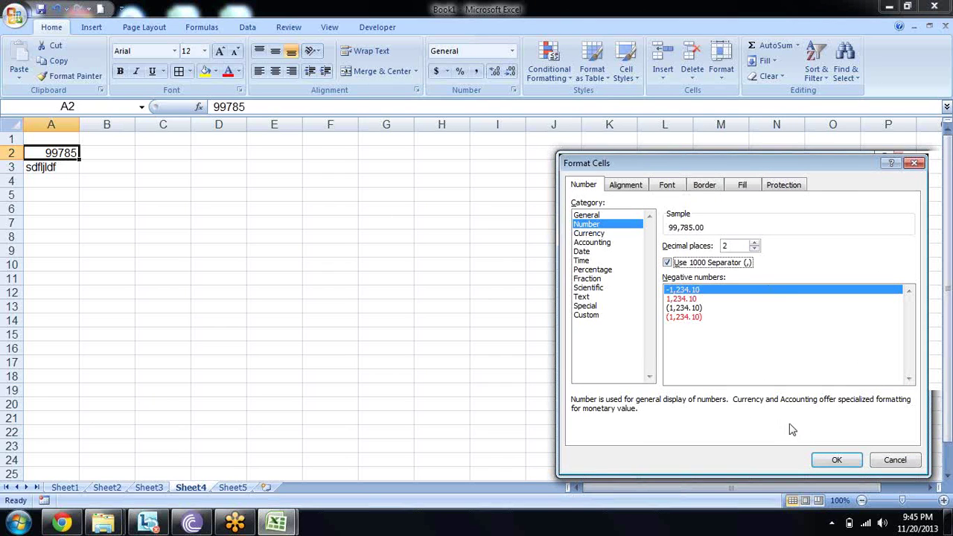
{"action": "left_click", "coordinate": [853, 465]}
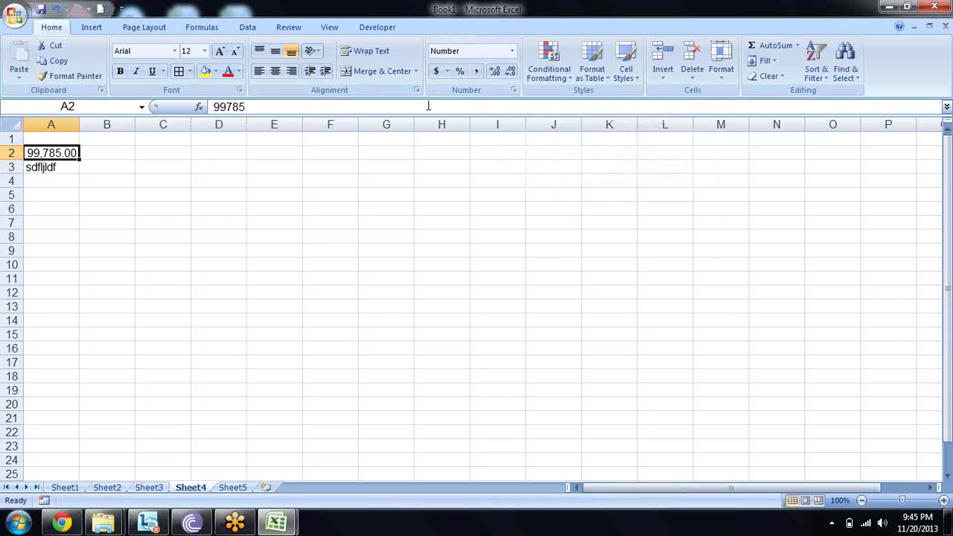
- Preview A2's negative-number styles and apply the red negative style
{"action": "left_click", "coordinate": [513, 90]}
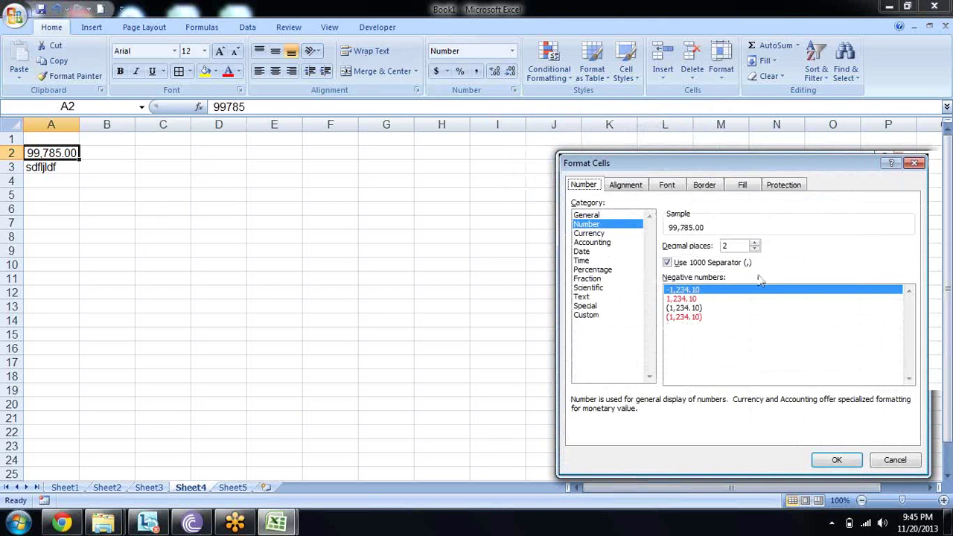
{"action": "left_click_drag", "start_coordinate": [723, 166], "coordinate": [546, 153]}
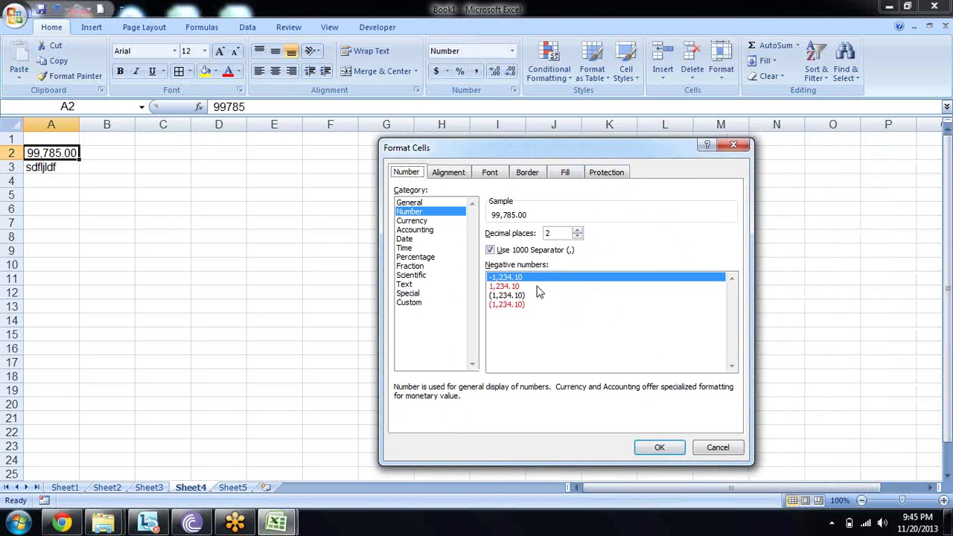
{"action": "left_click", "coordinate": [537, 287]}
{"action": "left_click", "coordinate": [531, 294]}
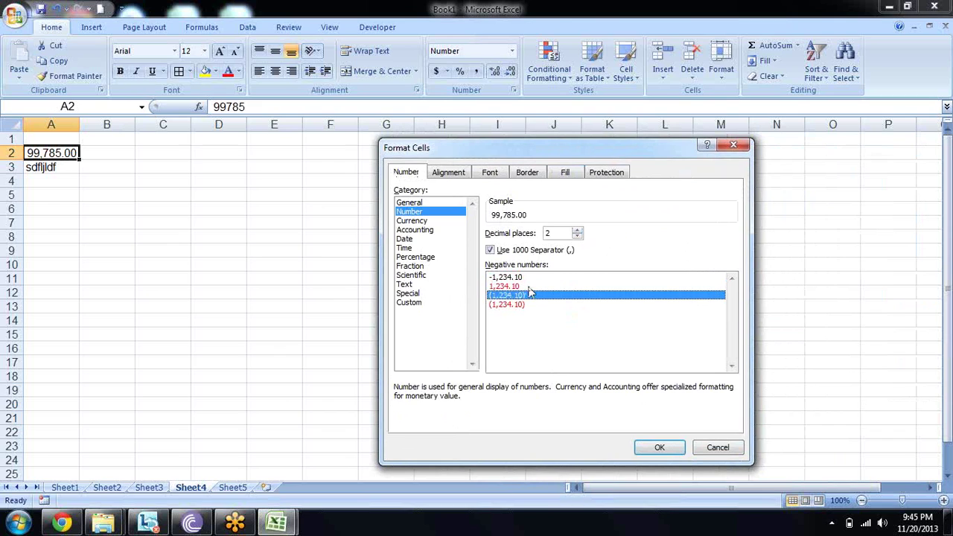
{"action": "left_click", "coordinate": [530, 279]}
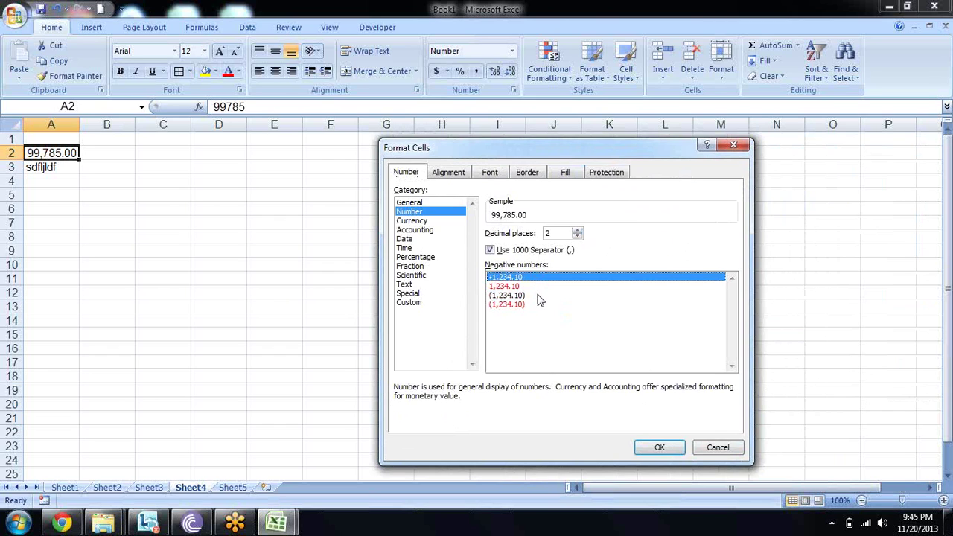
{"action": "left_click", "coordinate": [515, 288]}
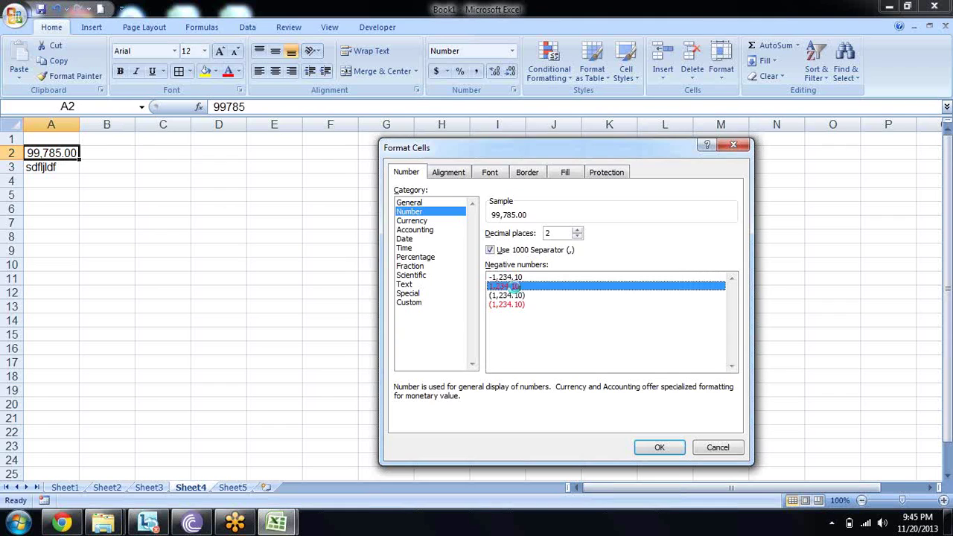
{"action": "double_click", "coordinate": [514, 287]}
- Enter -100 in A2 and try the minus-sign style, then the parenthesised (100.00) style
{"action": "type", "text": "-100"}
{"action": "key", "text": "Return"}
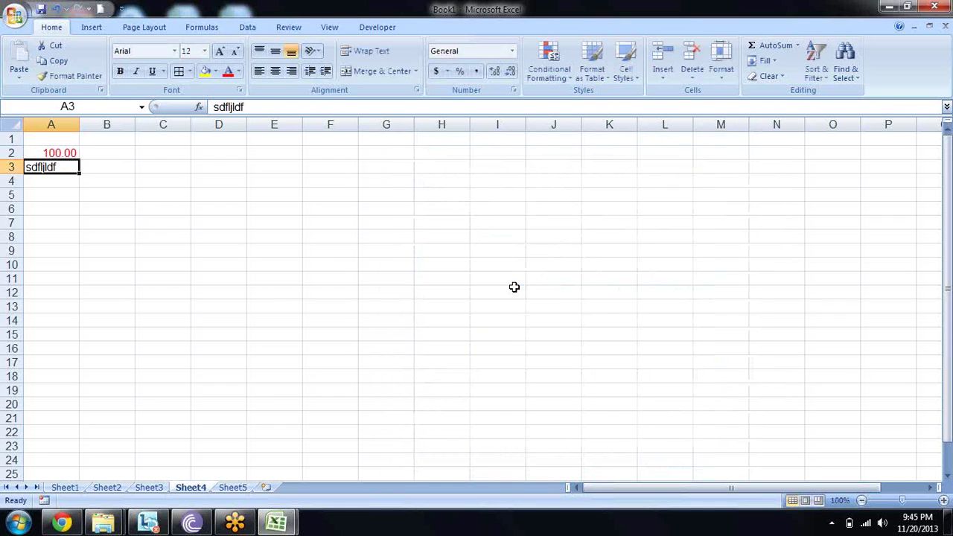
{"action": "key", "text": "Up"}
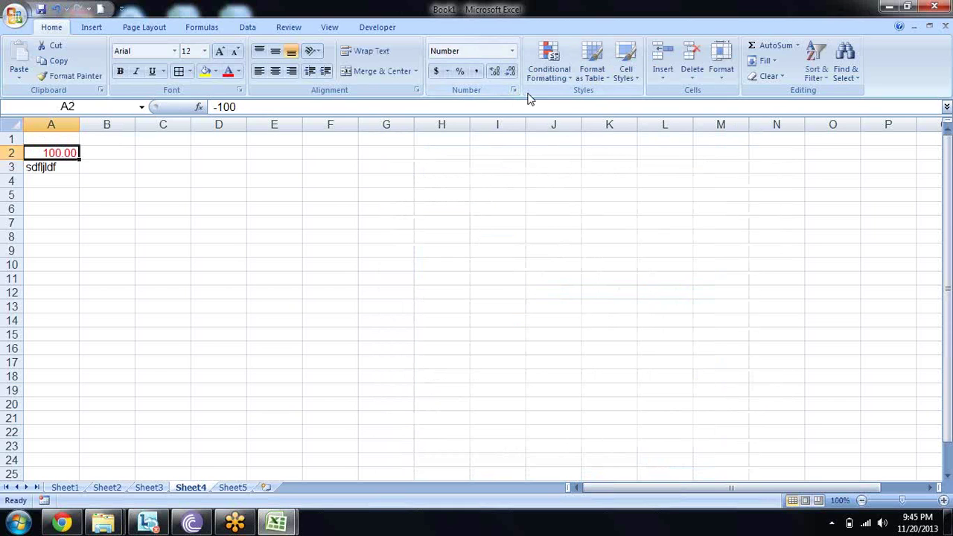
{"action": "left_click", "coordinate": [513, 89]}
{"action": "left_click", "coordinate": [514, 278]}
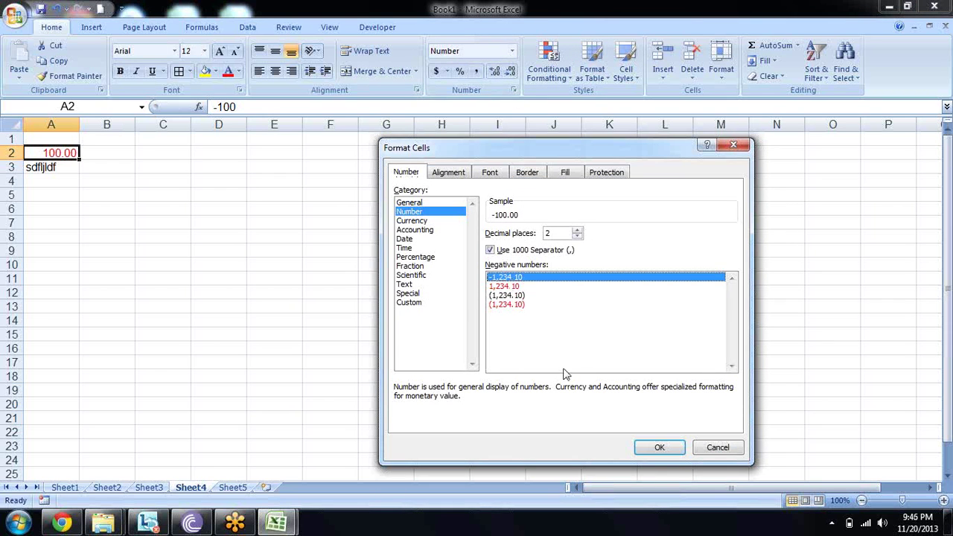
{"action": "left_click", "coordinate": [659, 447]}
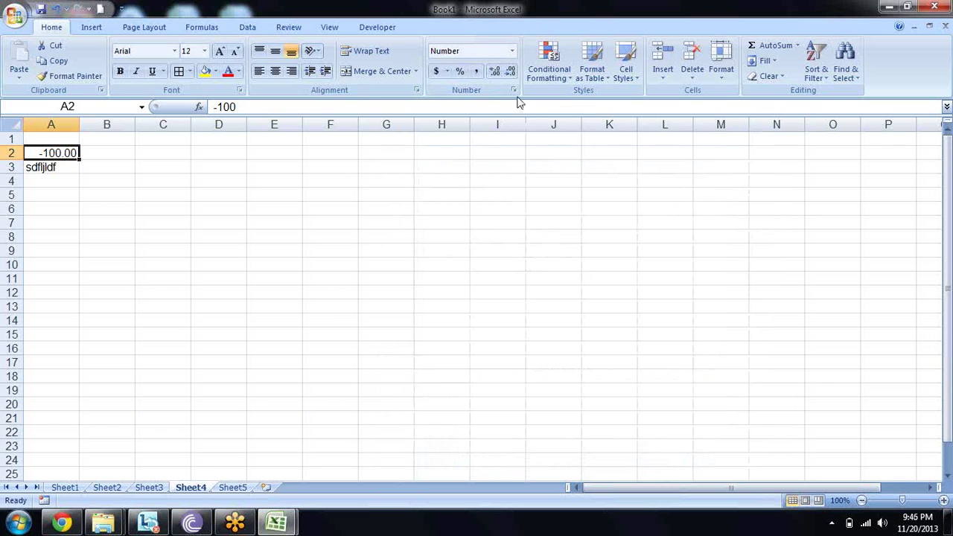
{"action": "left_click", "coordinate": [513, 89]}
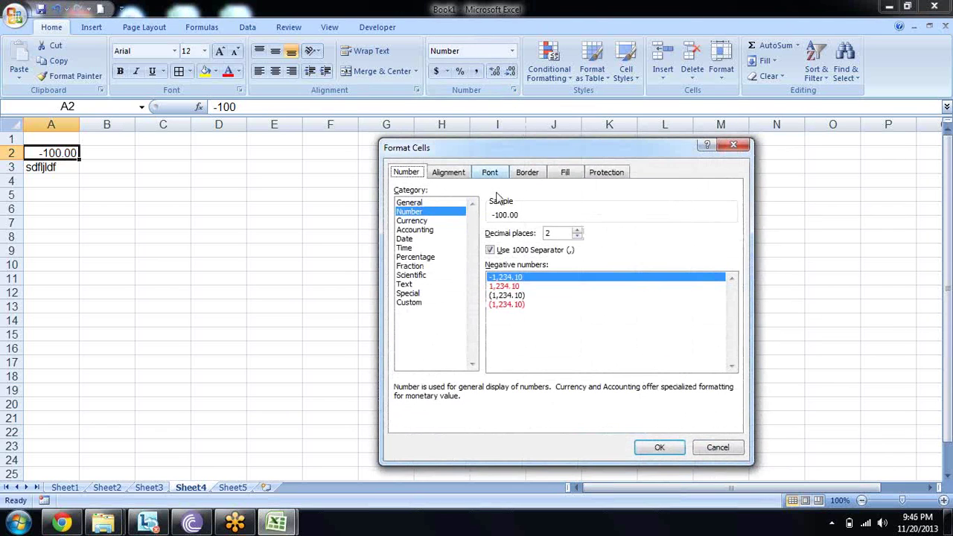
{"action": "left_click", "coordinate": [512, 296]}
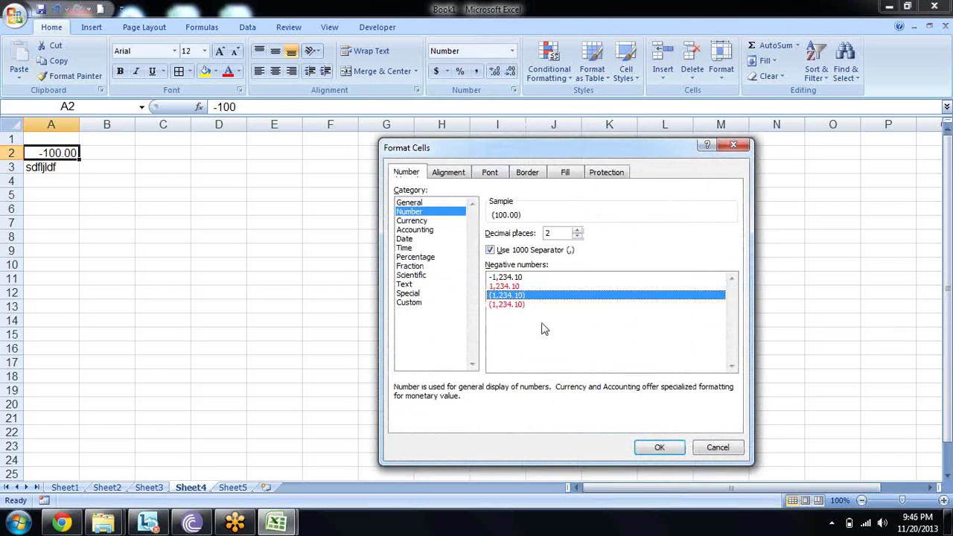
{"action": "key", "text": "Return"}
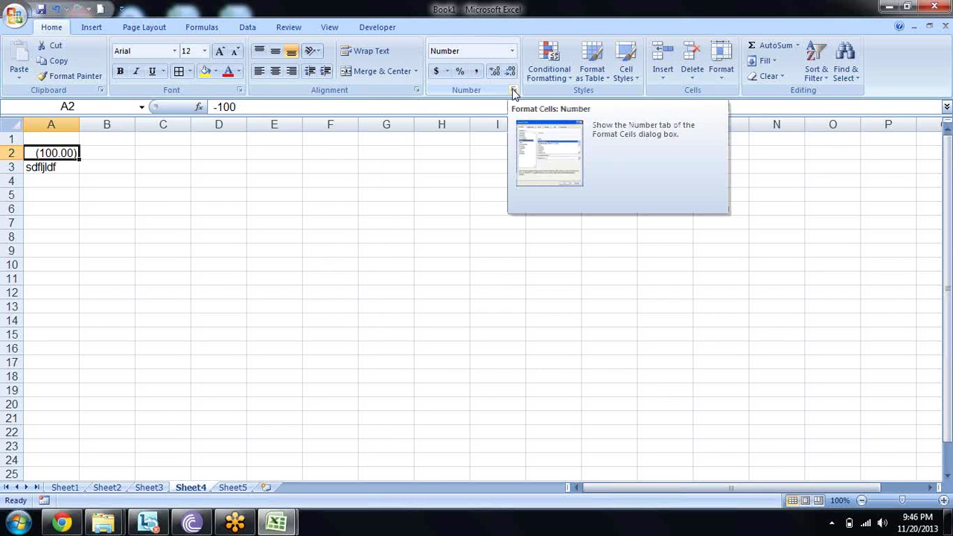
- Re-enter -100 in A2 and apply the red parentheses negative format, showing (100.00)
{"action": "type", "text": "100"}
{"action": "key", "text": "Return"}
{"action": "key", "text": "Up"}
{"action": "key", "text": "F2"}
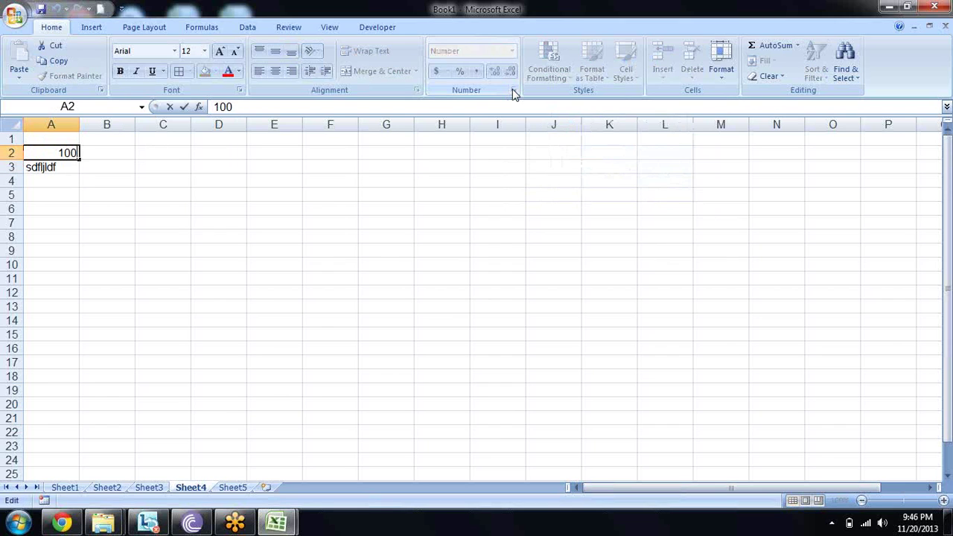
{"action": "type", "text": "-"}
{"action": "key", "text": "Return"}
{"action": "key", "text": "Up"}
{"action": "left_click", "coordinate": [513, 90]}
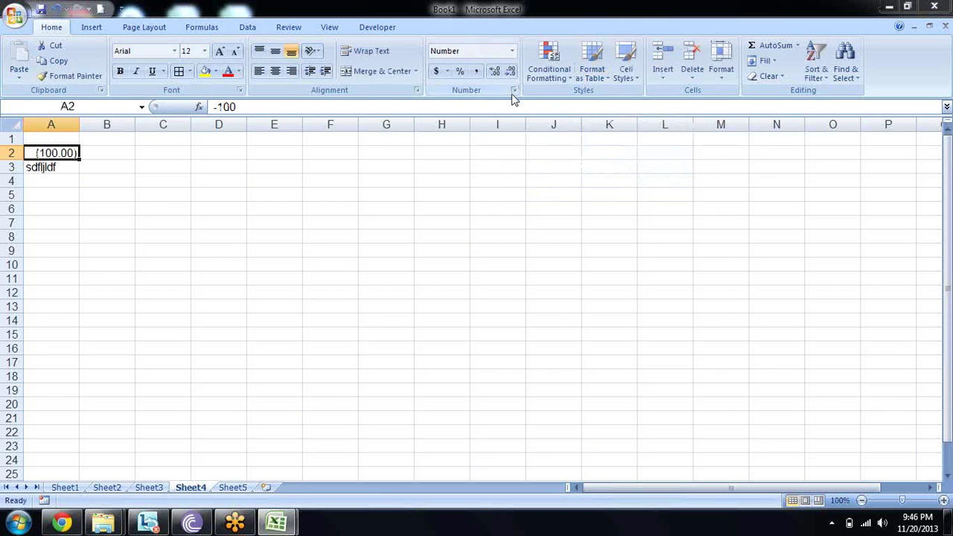
{"action": "left_click", "coordinate": [516, 305]}
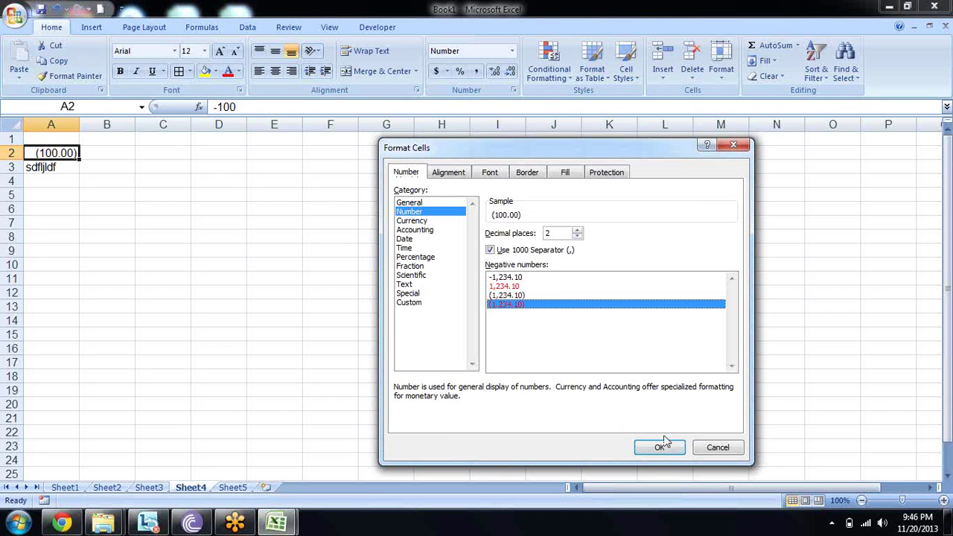
{"action": "left_click", "coordinate": [660, 447]}
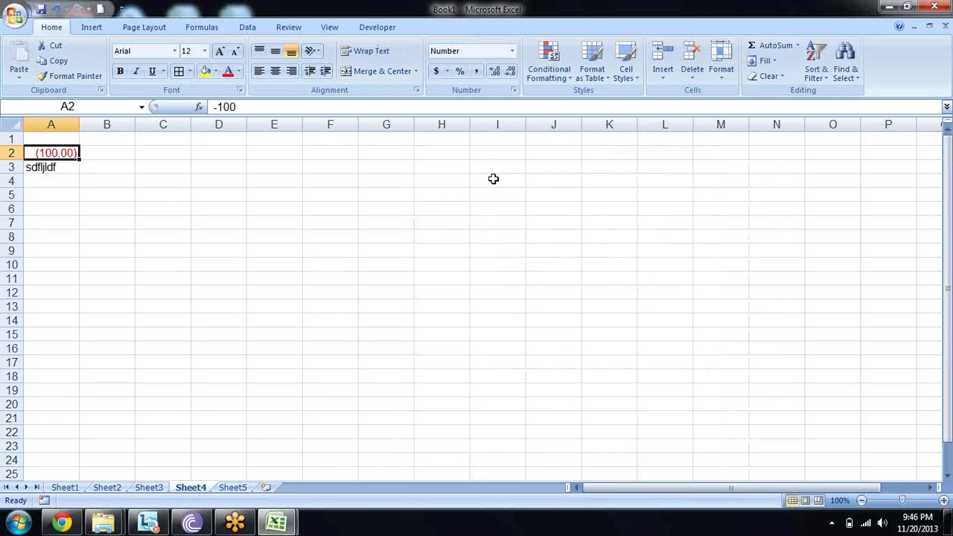
- Format A2 as Currency with the ₹ English (India) symbol, showing ₹ -100.00
{"action": "left_click", "coordinate": [514, 89]}
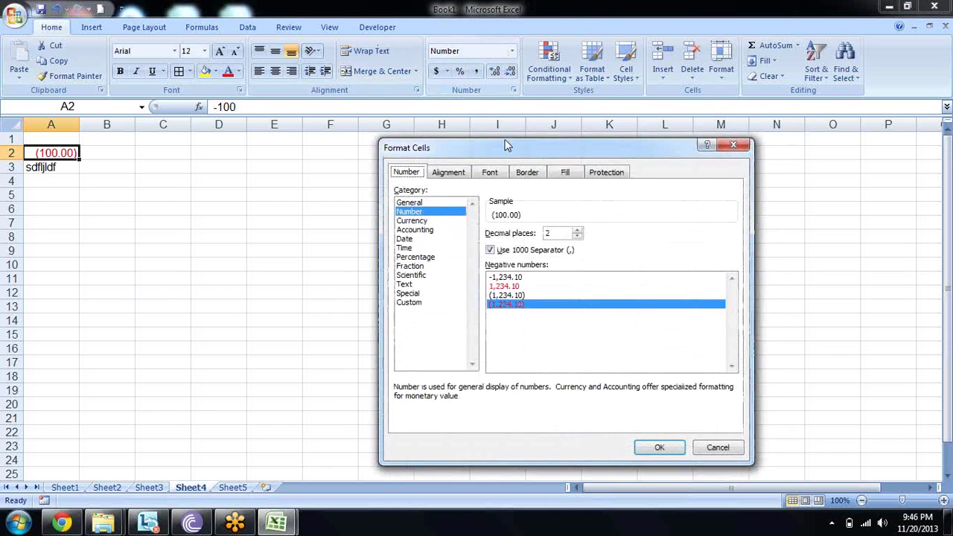
{"action": "left_click", "coordinate": [428, 221]}
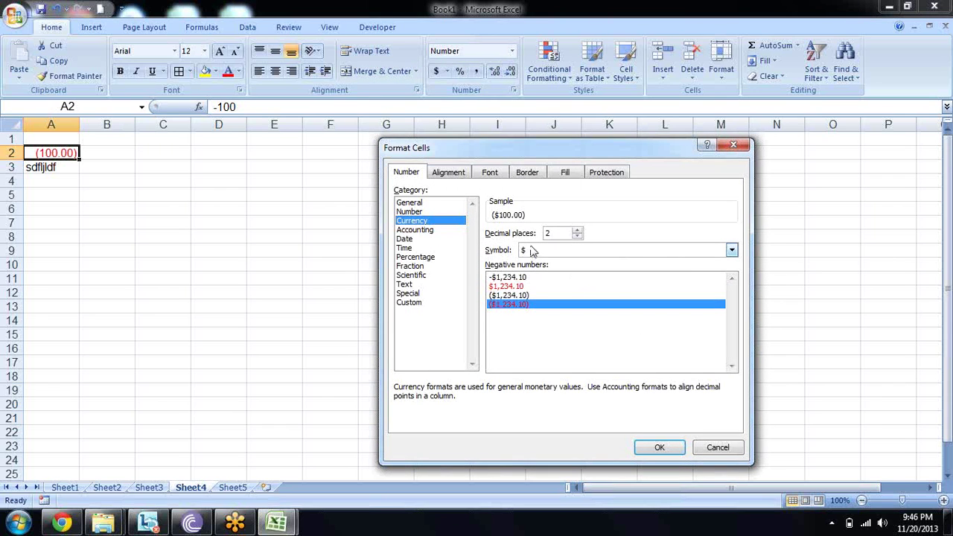
{"action": "left_click", "coordinate": [732, 252]}
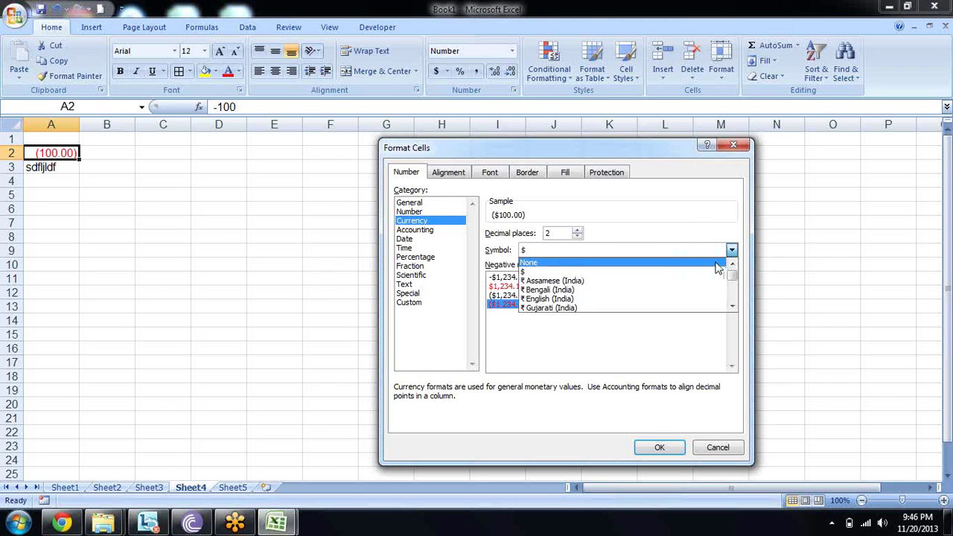
{"action": "left_click", "coordinate": [692, 300]}
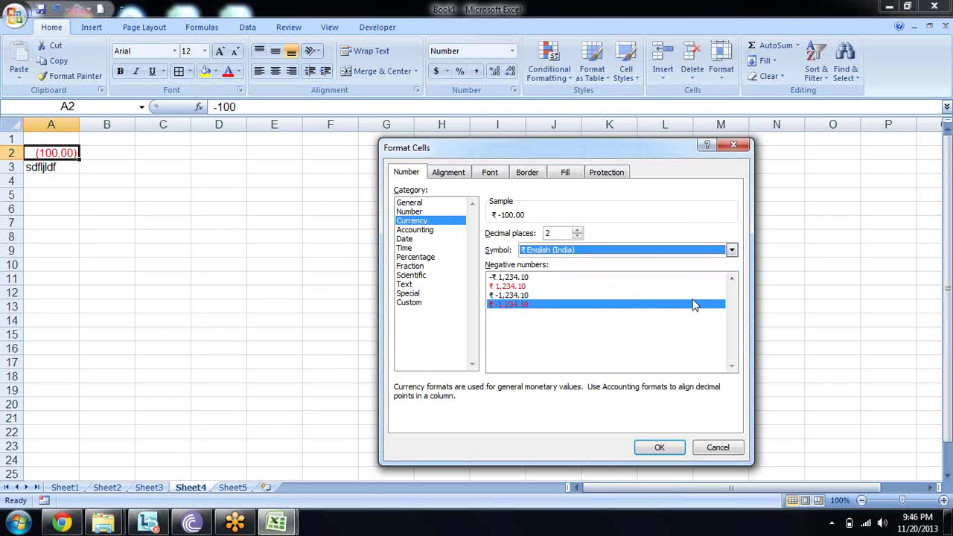
{"action": "left_click", "coordinate": [670, 447]}
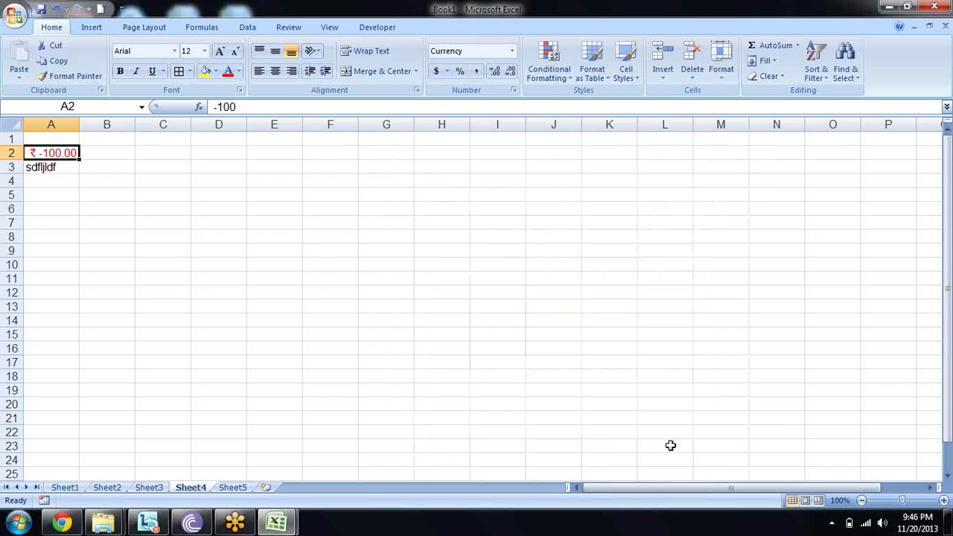
- Add the label Rupee Fordian in B2
{"action": "key", "text": "Down"}
{"action": "key", "text": "Up"}
{"action": "key", "text": "Right"}
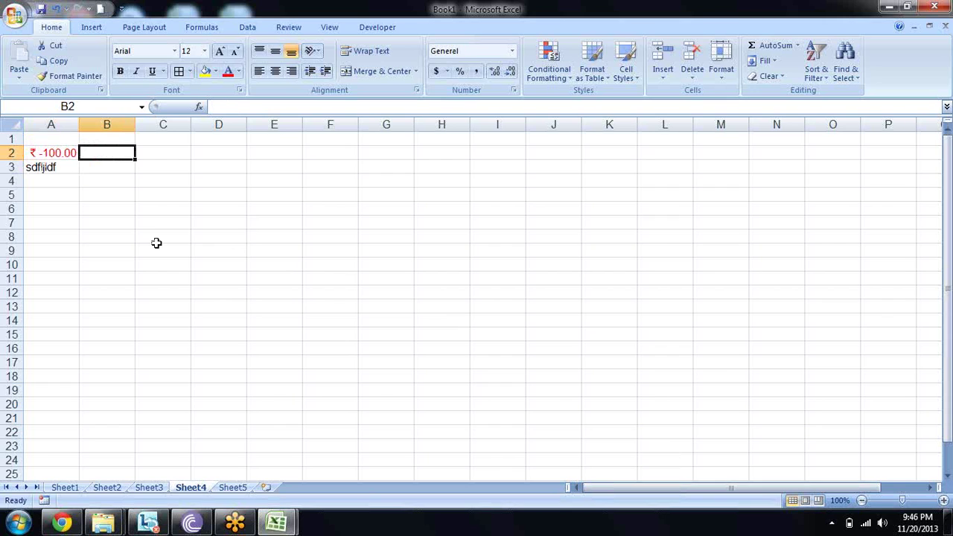
{"action": "type", "text": "Rupee "}
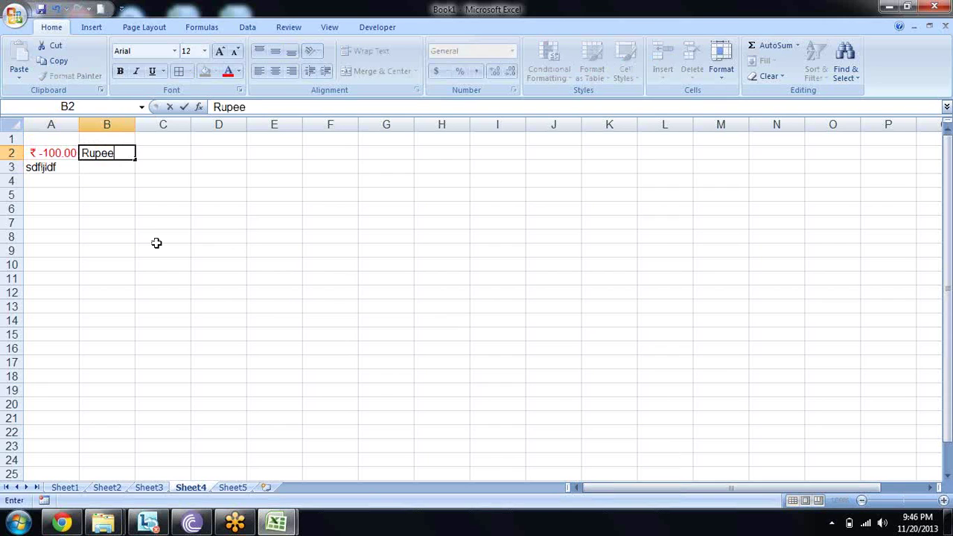
{"action": "type", "text": "Fordian"}
{"action": "key", "text": "Return"}
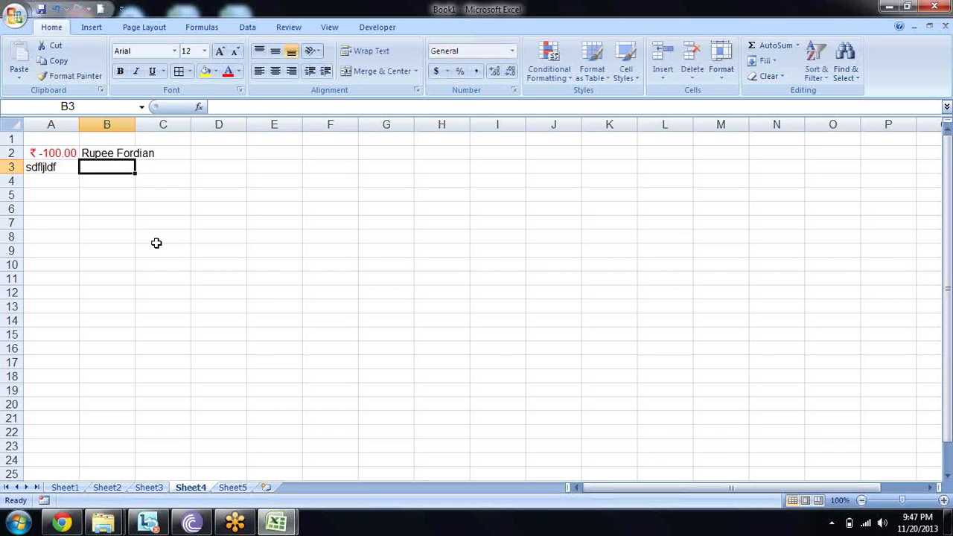
- In Chrome, search Google for 'rupee foradian font' and open the Rupee Font Version 3.0 result
{"action": "left_click", "coordinate": [62, 523]}
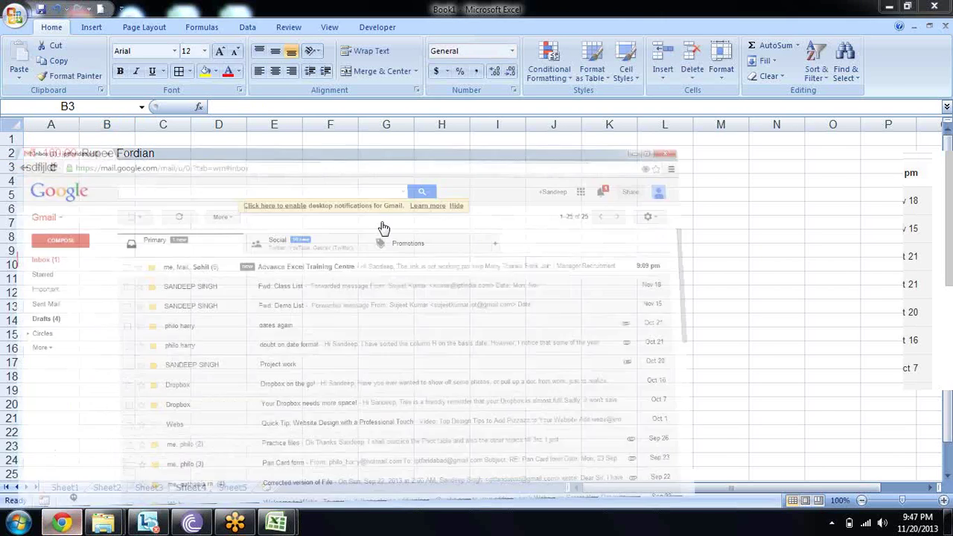
{"action": "key", "text": "ctrl+t"}
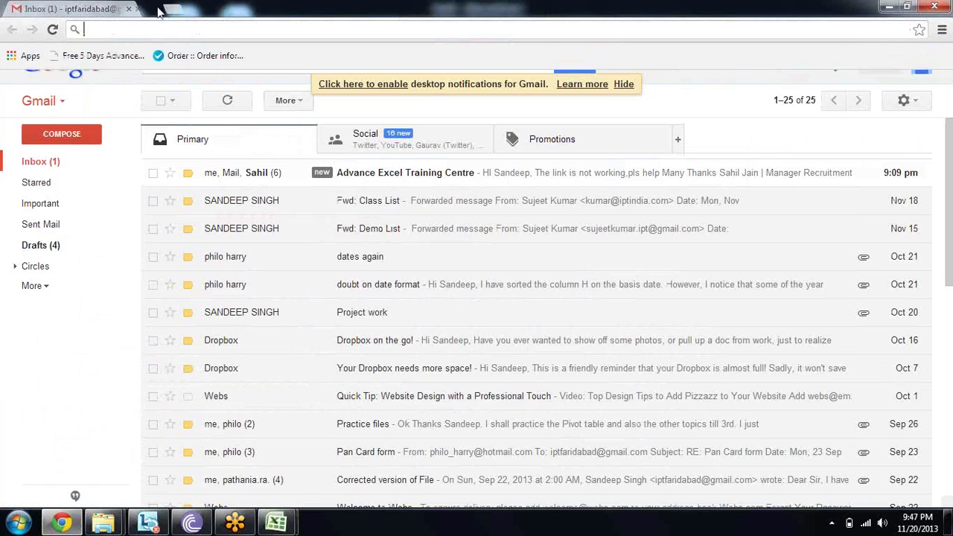
{"action": "left_click", "coordinate": [309, 279]}
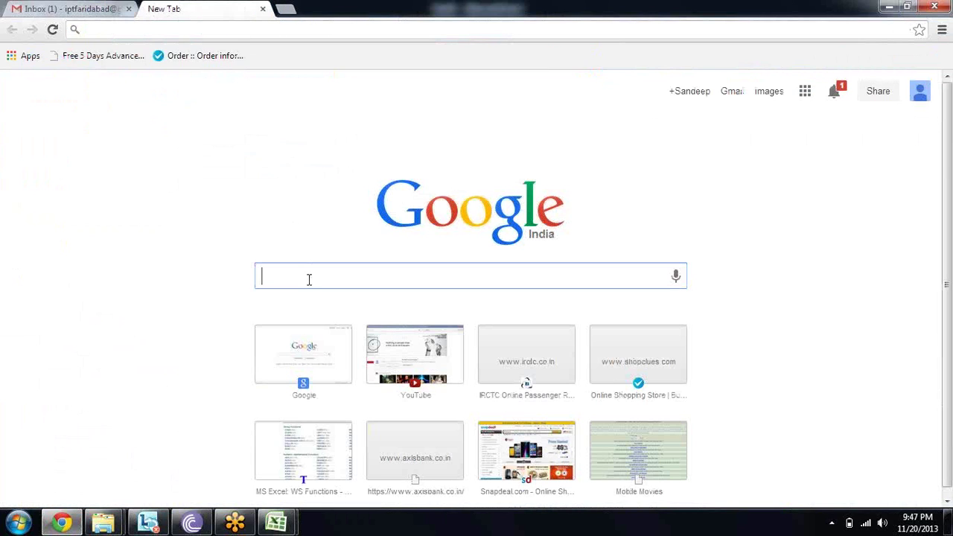
{"action": "type", "text": "rup"}
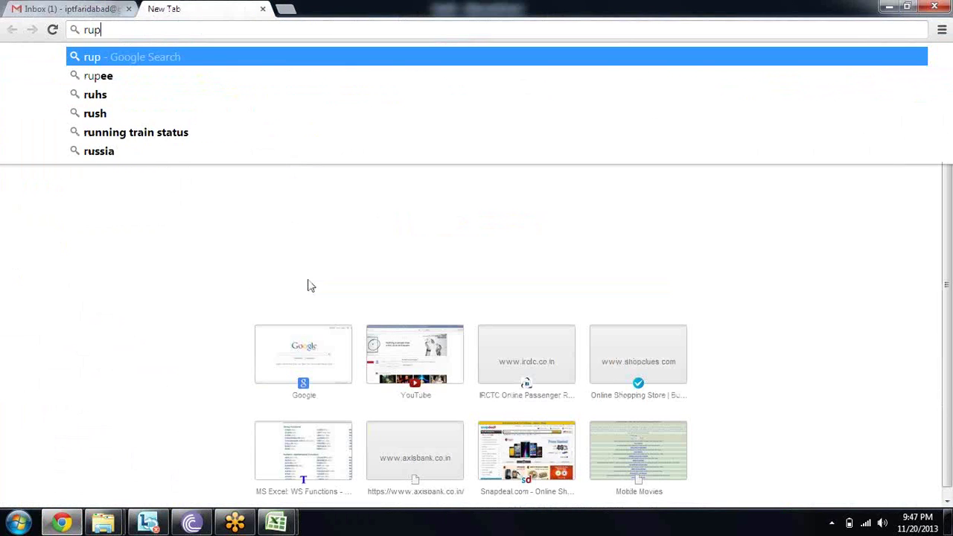
{"action": "type", "text": "ee for"}
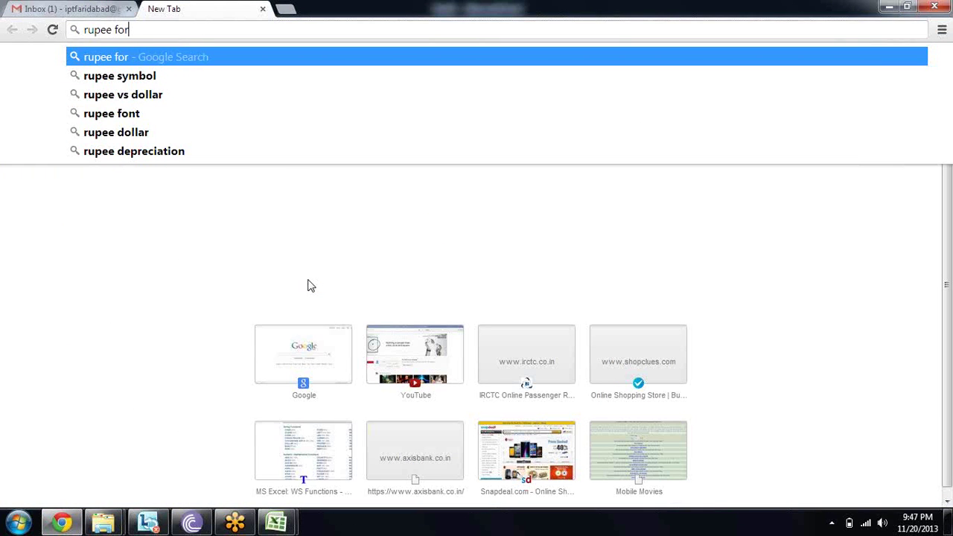
{"action": "key", "text": "Down"}
{"action": "key", "text": "Down"}
{"action": "key", "text": "Return"}
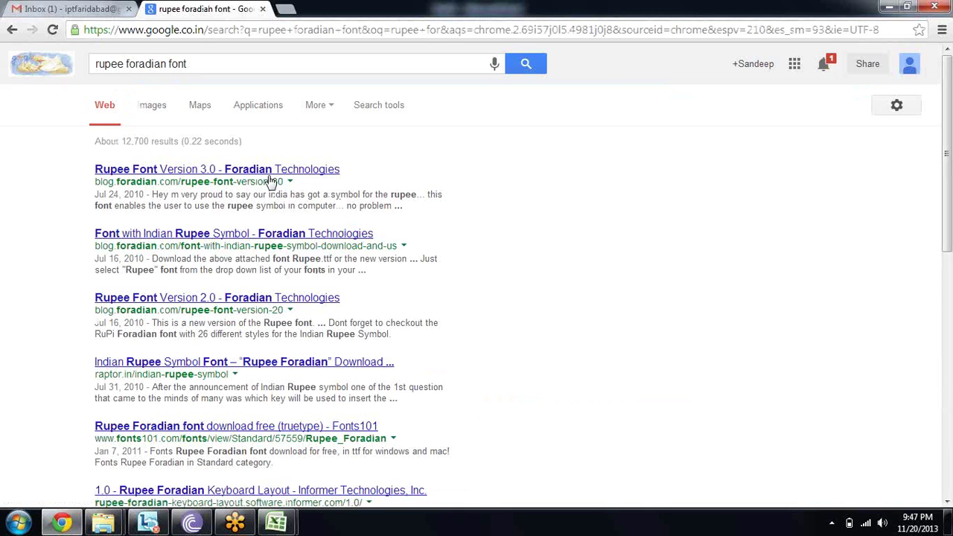
{"action": "left_click", "coordinate": [272, 170]}
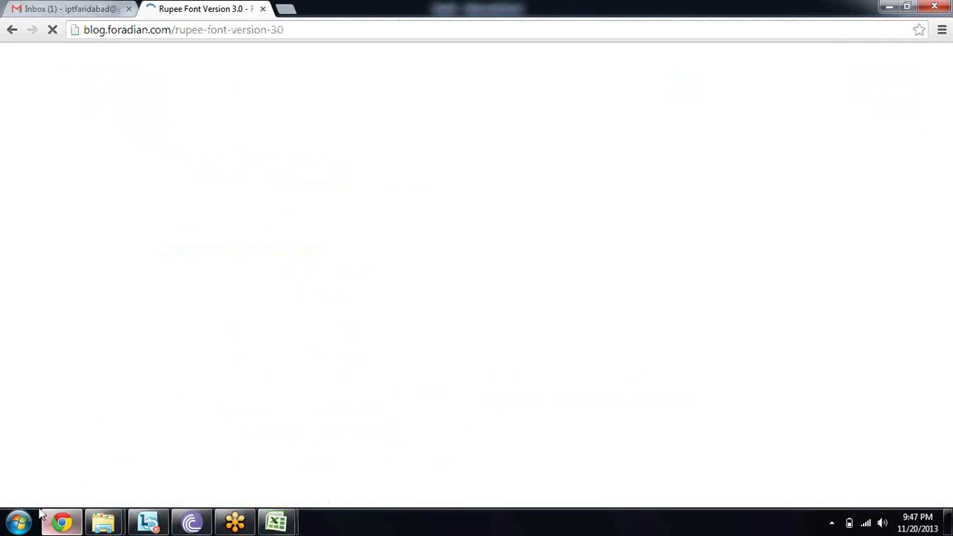
{"action": "left_click", "coordinate": [18, 523]}
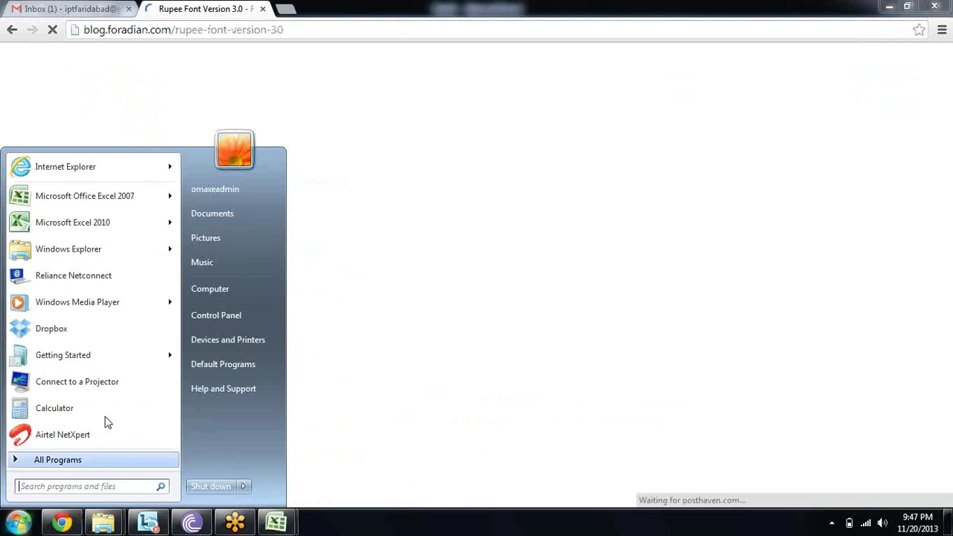
{"action": "left_click", "coordinate": [223, 309]}
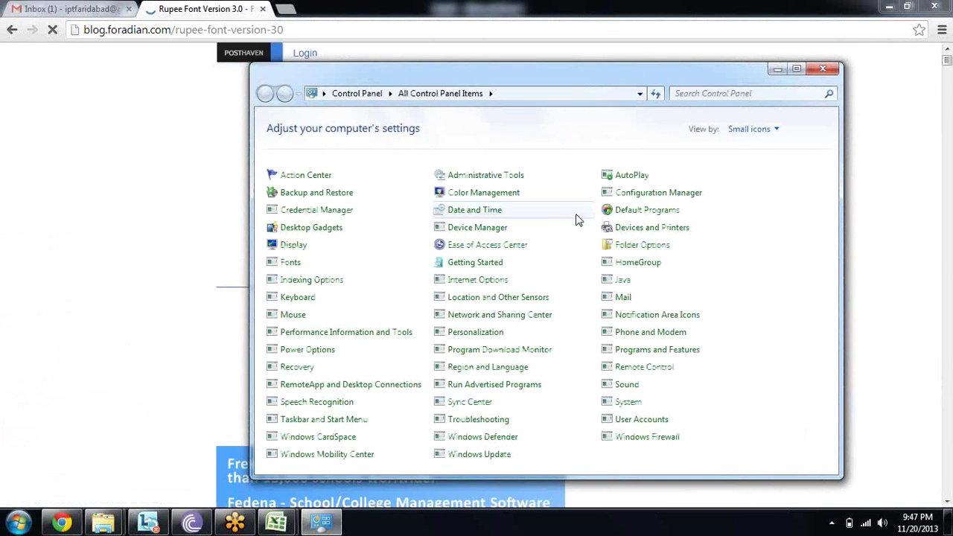
{"action": "left_click", "coordinate": [277, 263]}
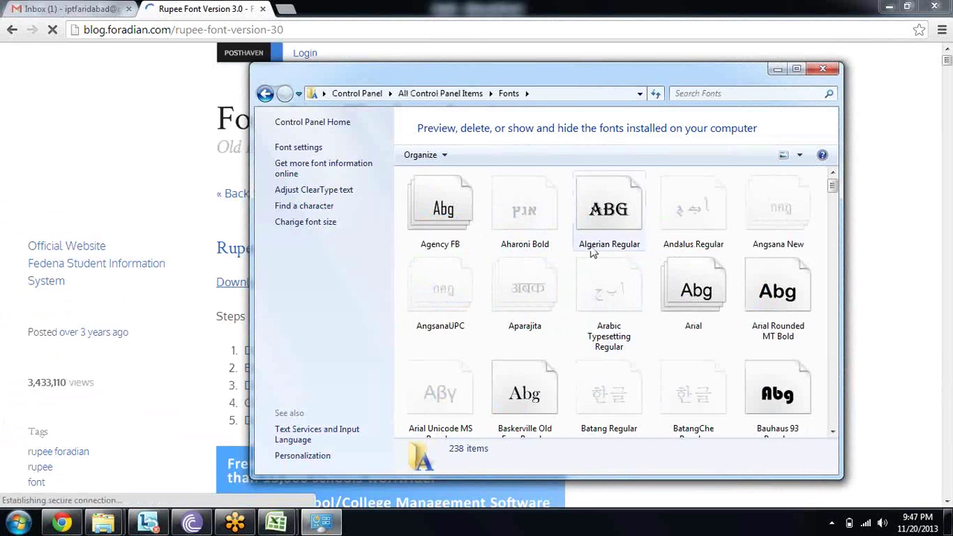
{"action": "left_click", "coordinate": [550, 319]}
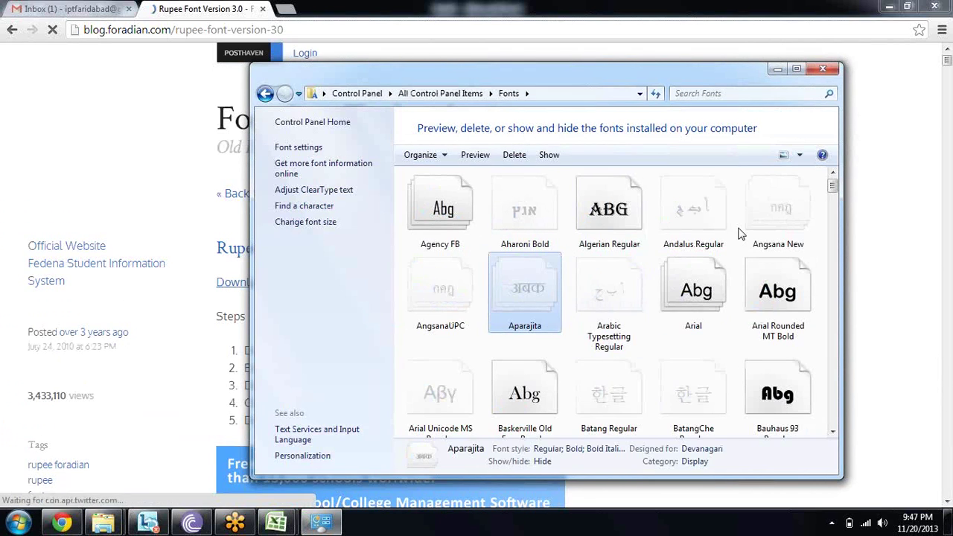
{"action": "left_click", "coordinate": [822, 68]}
{"action": "mouse_move", "coordinate": [268, 527]}
{"action": "left_click", "coordinate": [340, 459]}
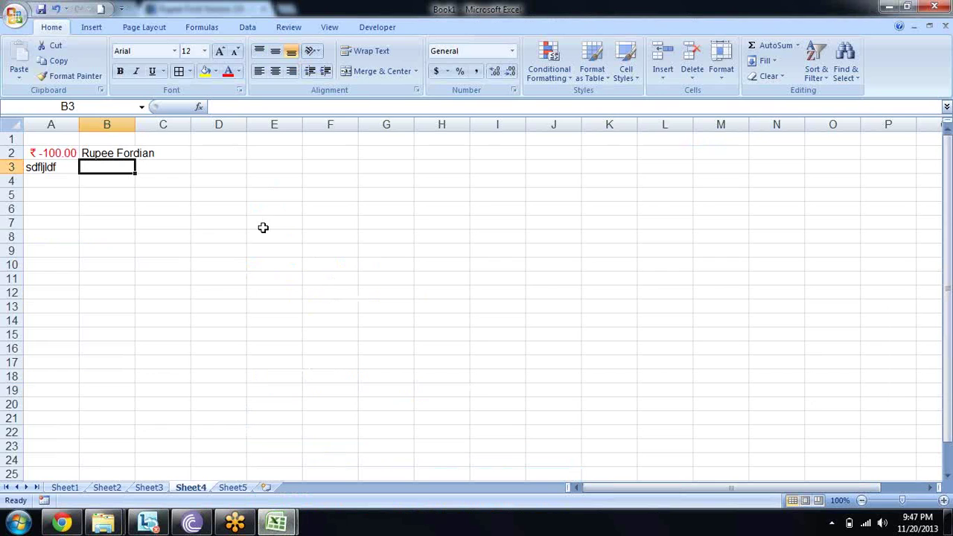
{"action": "left_click", "coordinate": [39, 152]}
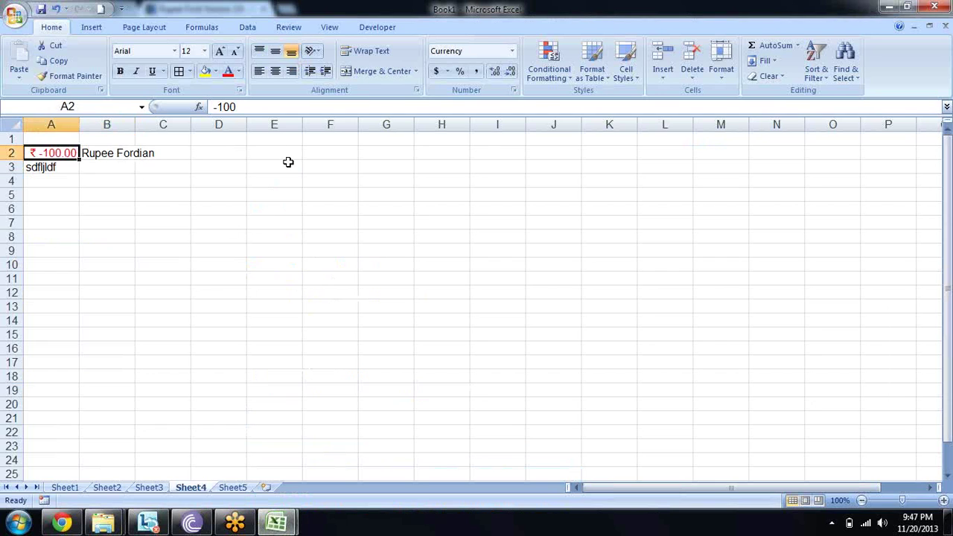
{"action": "key", "text": "ctrl+1"}
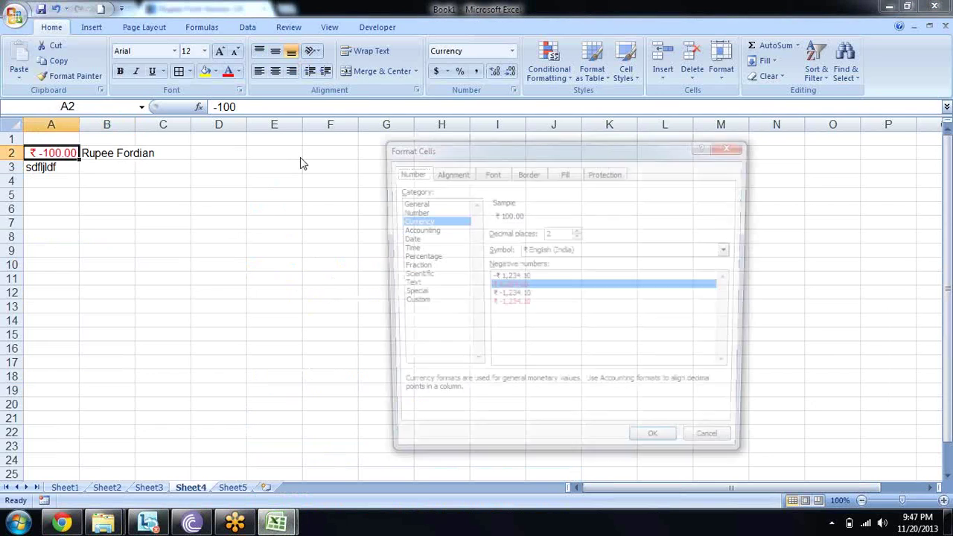
{"action": "left_click", "coordinate": [732, 251]}
{"action": "left_click_drag", "start_coordinate": [733, 306], "coordinate": [734, 307]}
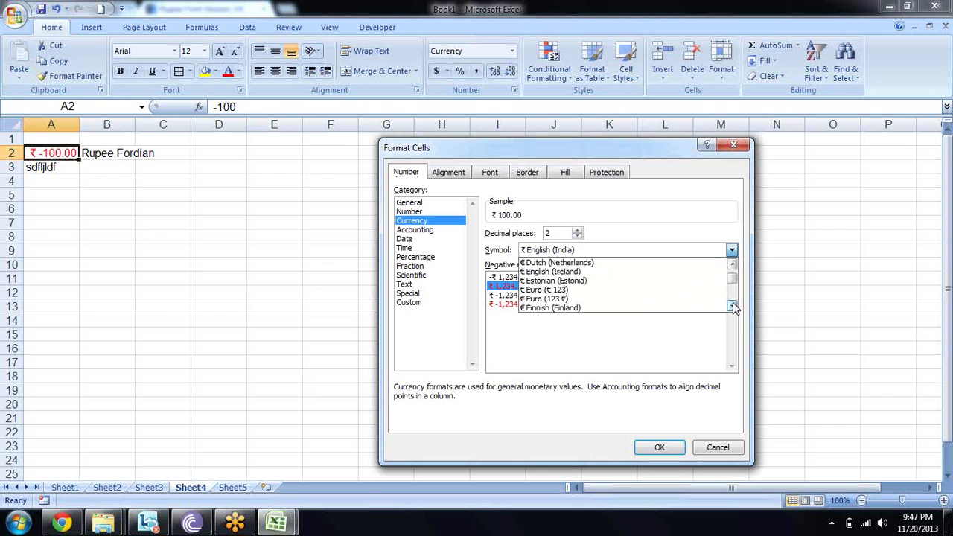
{"action": "type", "text": "INR"}
{"action": "key", "text": "Return"}
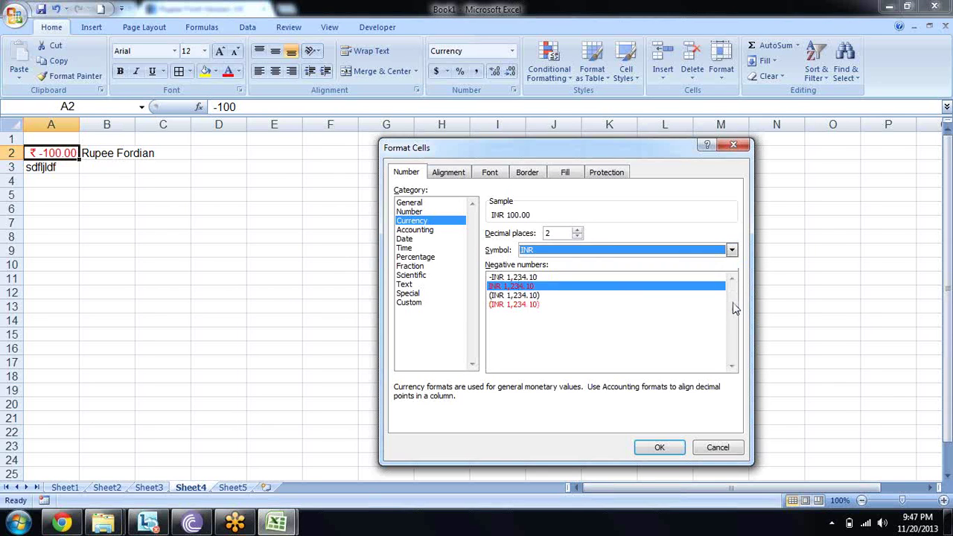
{"action": "key", "text": "Return"}
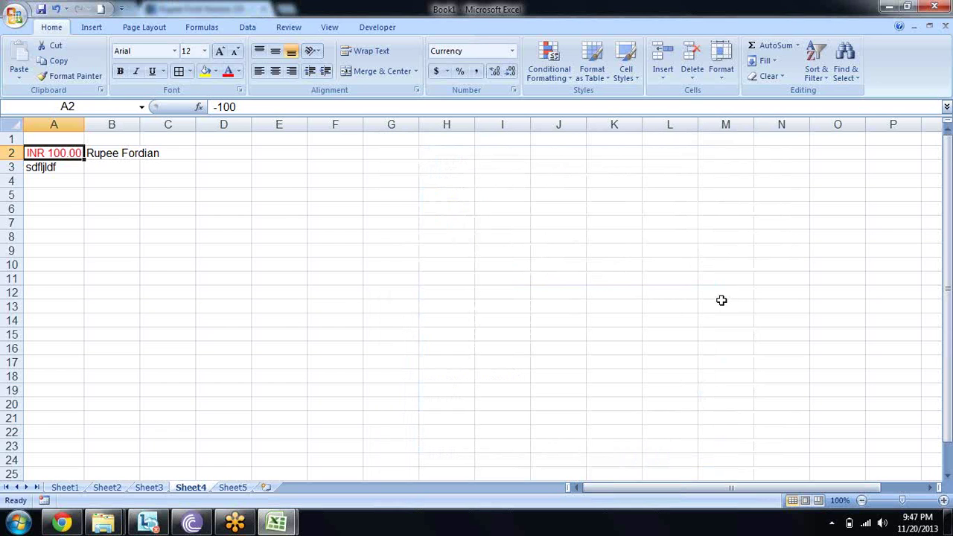
{"action": "left_click", "coordinate": [513, 90]}
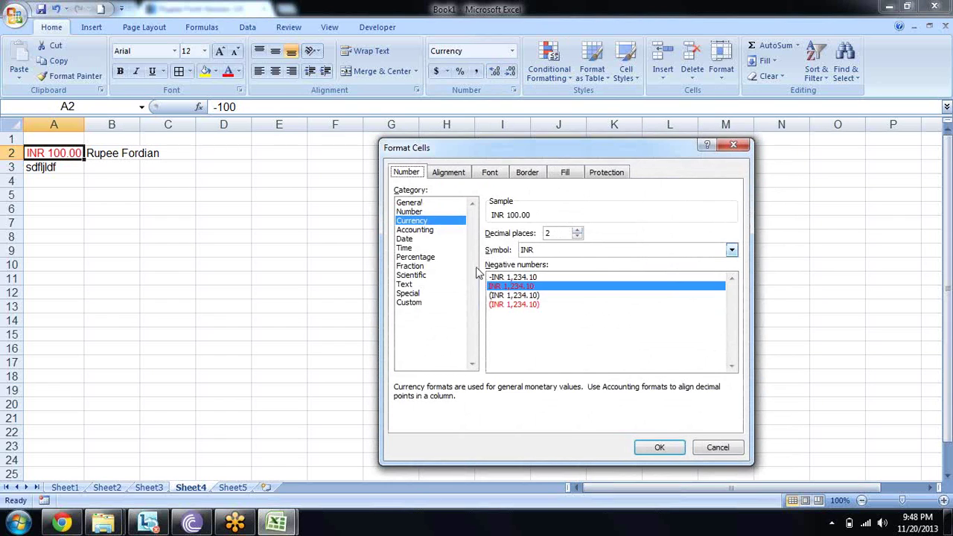
{"action": "left_click", "coordinate": [440, 236]}
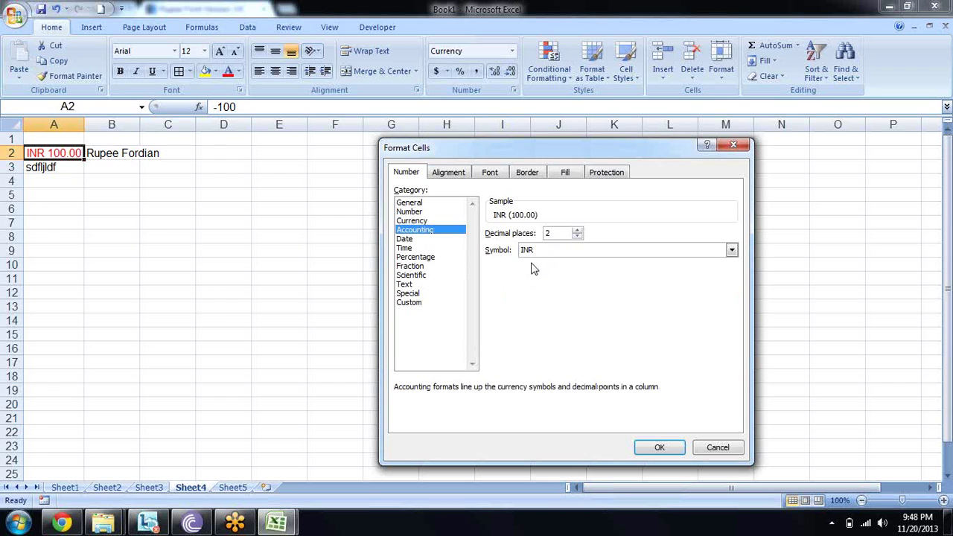
{"action": "left_click", "coordinate": [732, 251]}
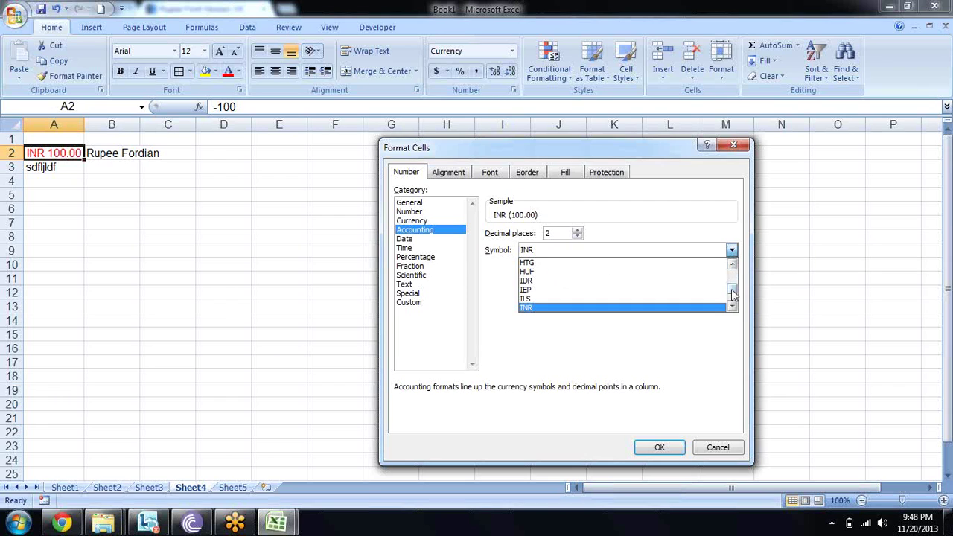
{"action": "left_click_drag", "start_coordinate": [734, 289], "coordinate": [734, 257]}
{"action": "left_click", "coordinate": [673, 267]}
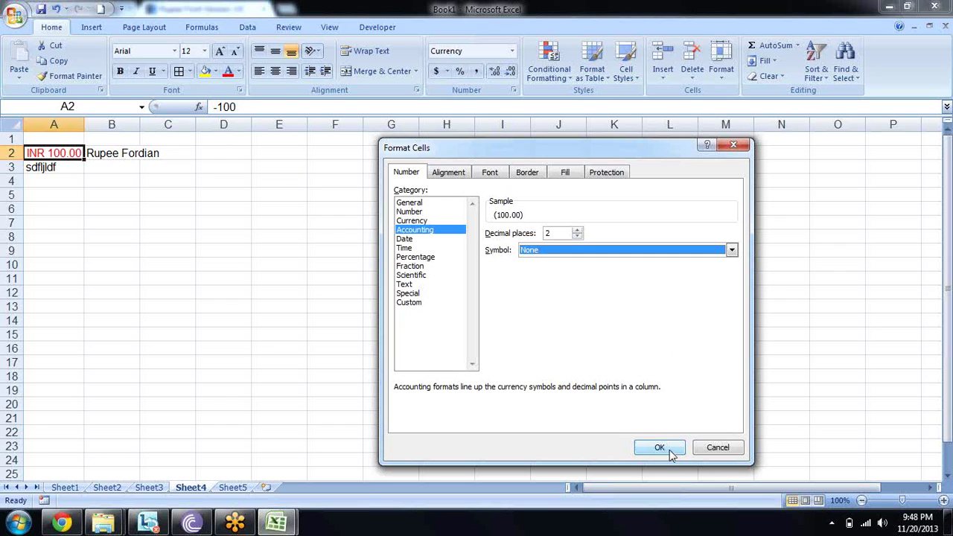
{"action": "left_click", "coordinate": [444, 240]}
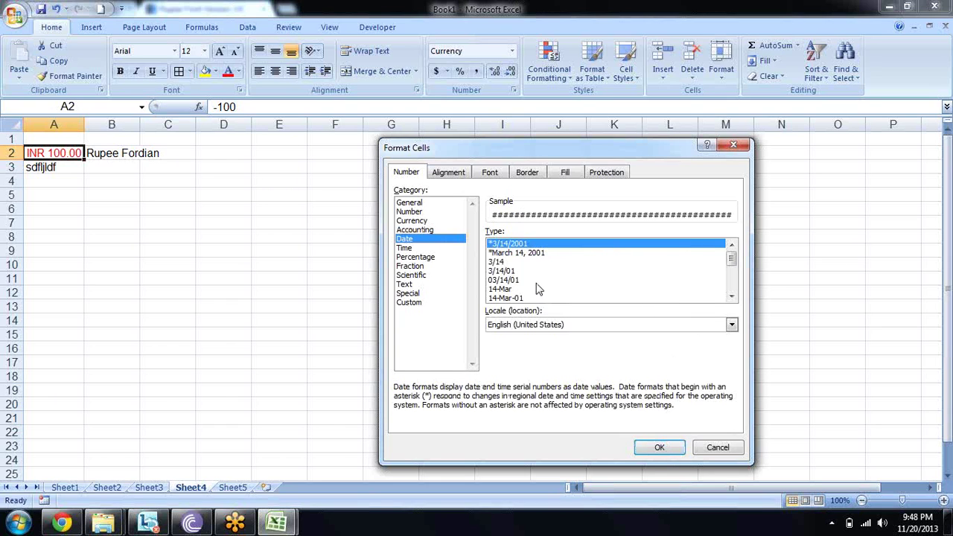
{"action": "key", "text": "Escape"}
{"action": "key", "text": "Right"}
{"action": "key", "text": "Right"}
{"action": "key", "text": "Right"}
- Enter 20.11.2013 in D2, autofit column D, and enter 11/13/2013 in D3
{"action": "key", "text": "Left"}
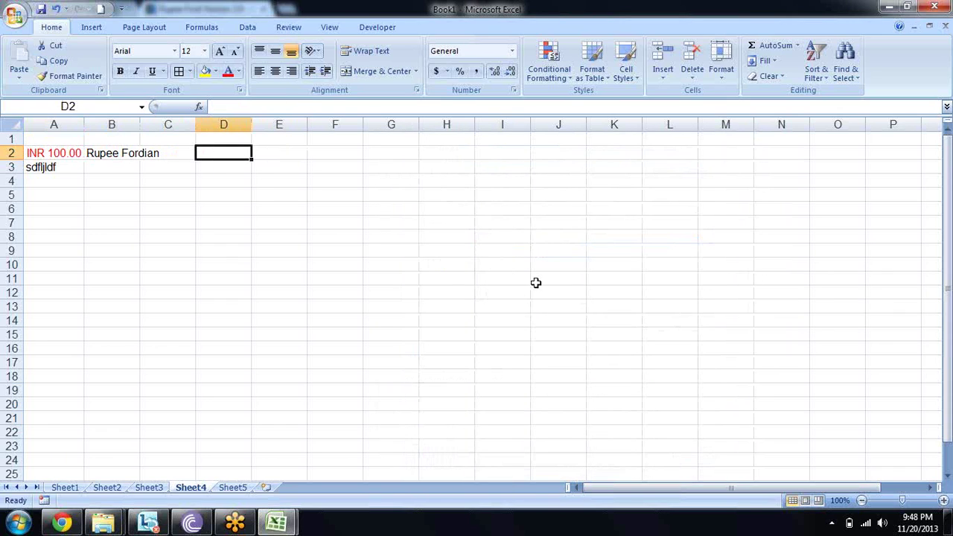
{"action": "type", "text": "1-"}
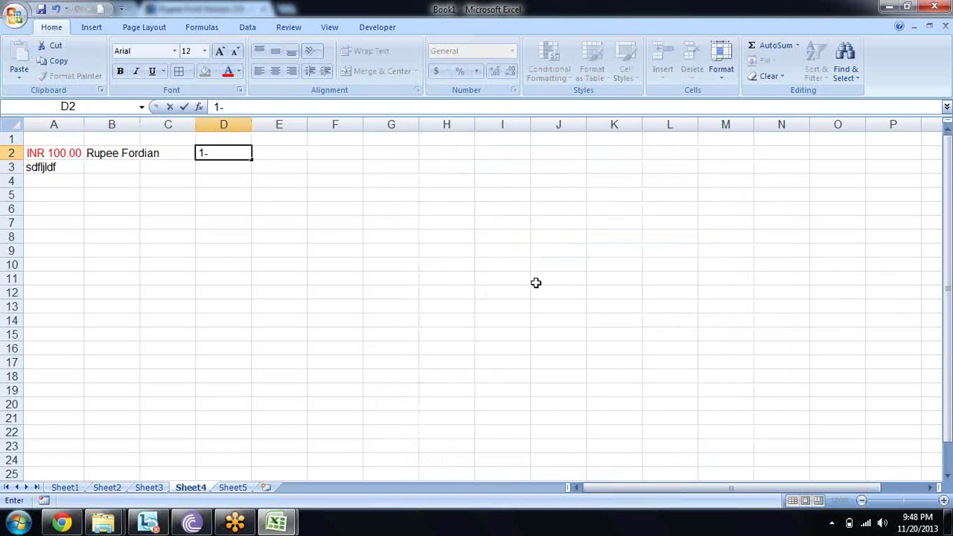
{"action": "key", "text": "BackSpace"}
{"action": "key", "text": "BackSpace"}
{"action": "type", "text": "20."}
{"action": "type", "text": "11.2013"}
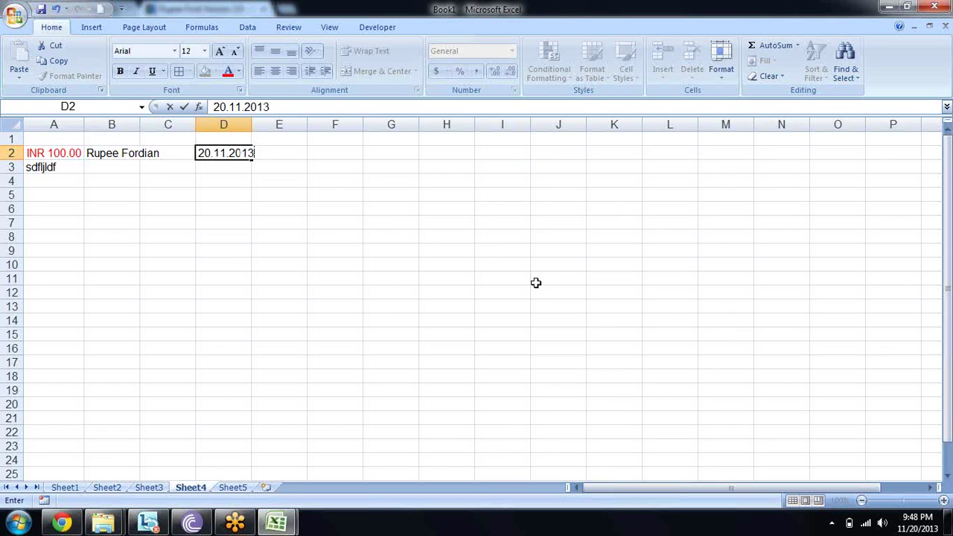
{"action": "key", "text": "Return"}
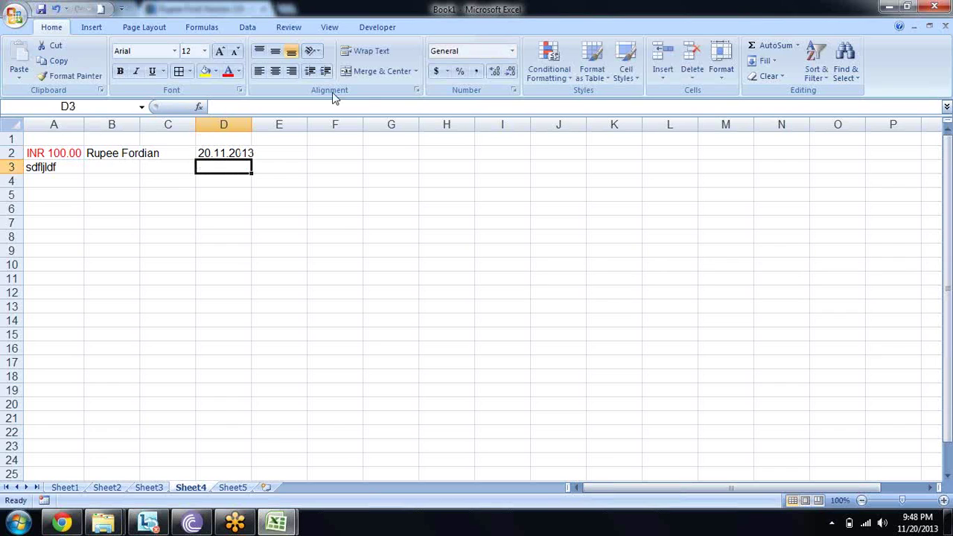
{"action": "double_click", "coordinate": [252, 124]}
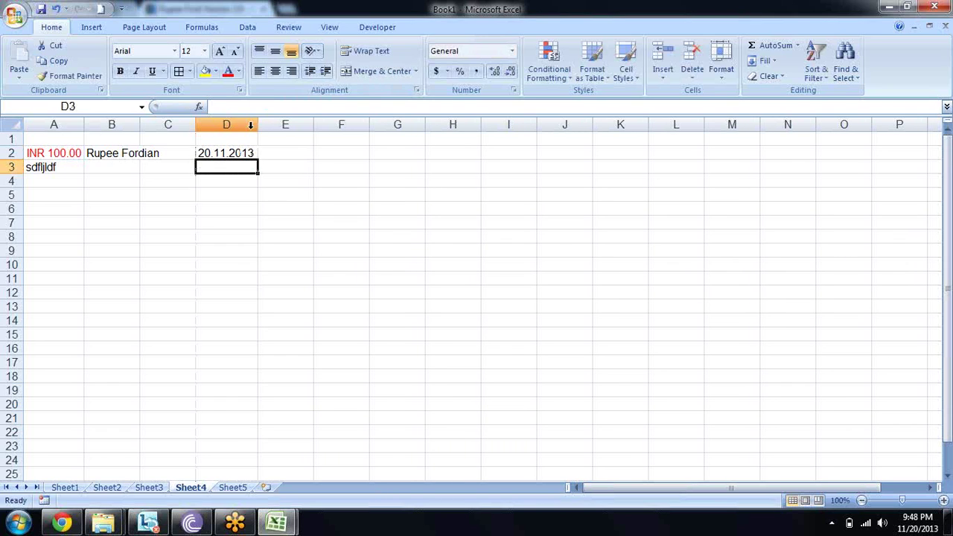
{"action": "type", "text": "1"}
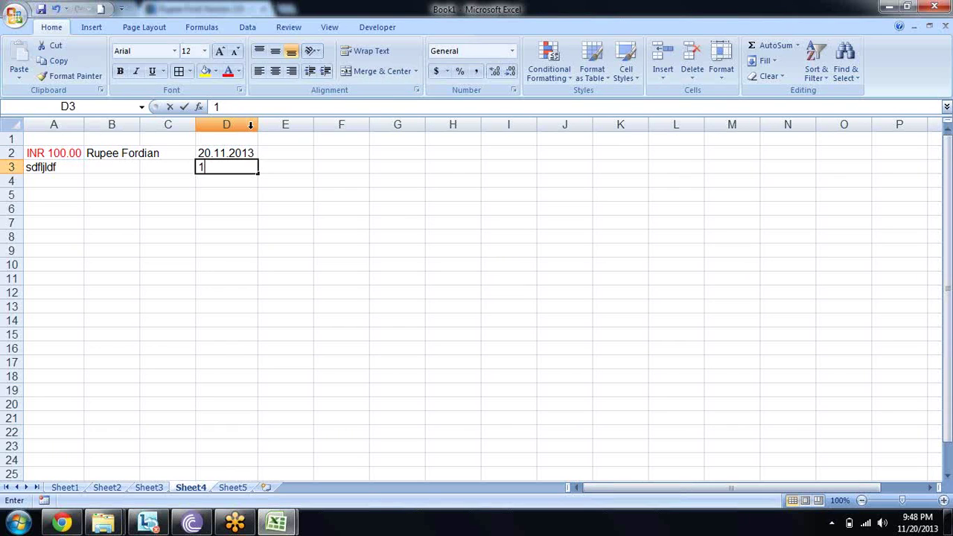
{"action": "type", "text": "1/13"}
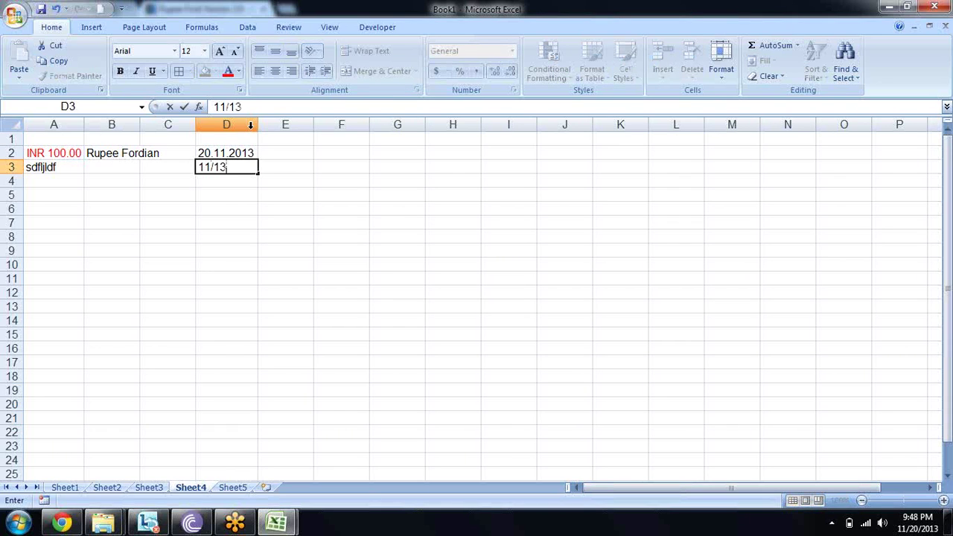
{"action": "type", "text": "/2013"}
{"action": "key", "text": "Return"}
{"action": "key", "text": "Up"}
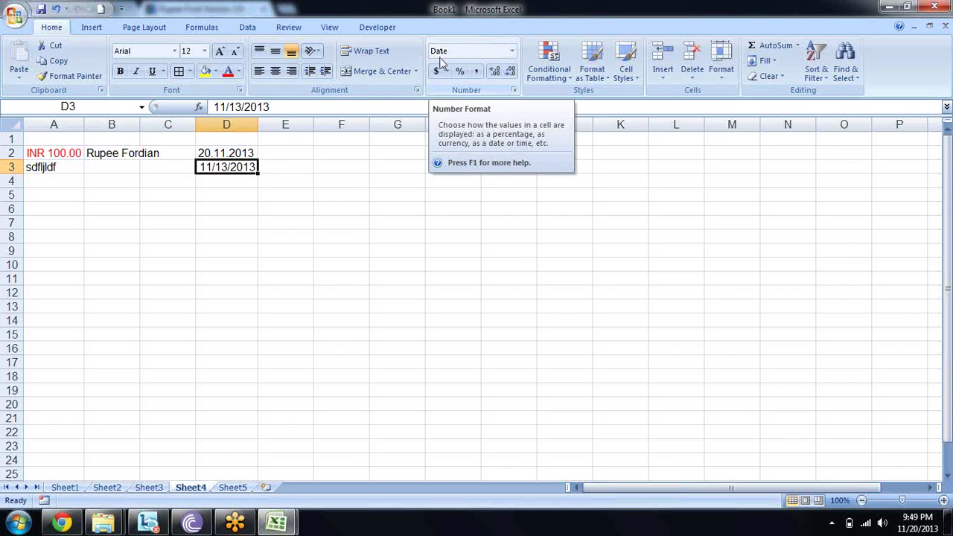
- Correct D3's date from 11/13/2013 to 11/20/2013
{"action": "left_click", "coordinate": [243, 155]}
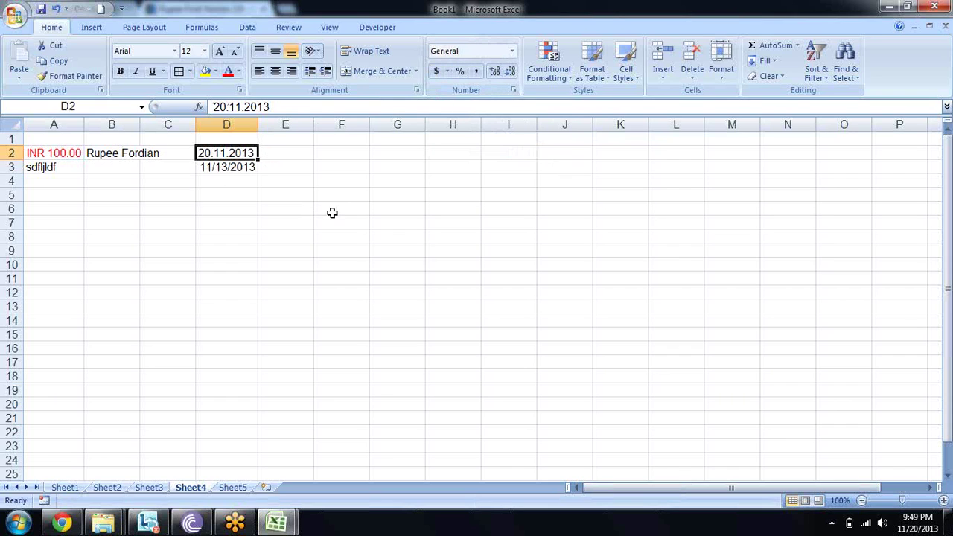
{"action": "key", "text": "Down"}
{"action": "key", "text": "Down"}
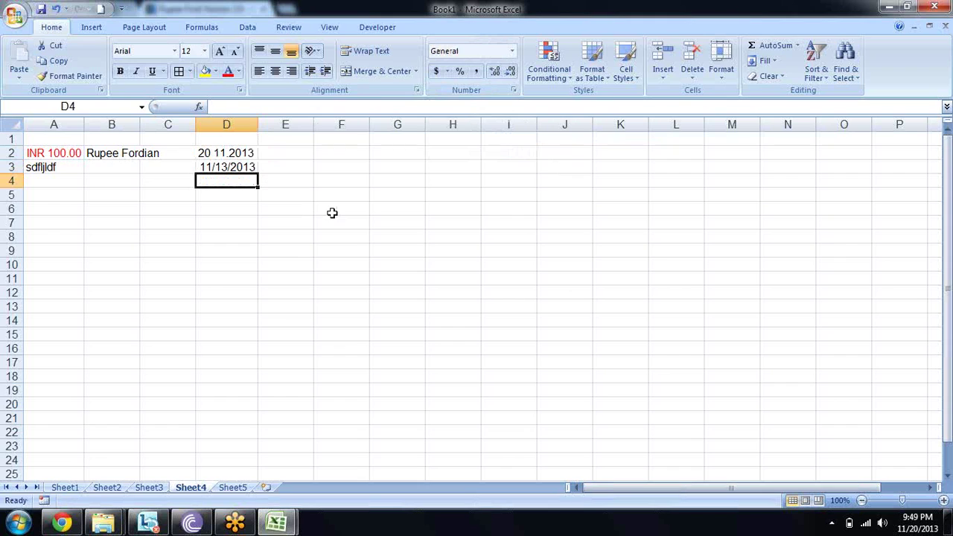
{"action": "key", "text": "Up"}
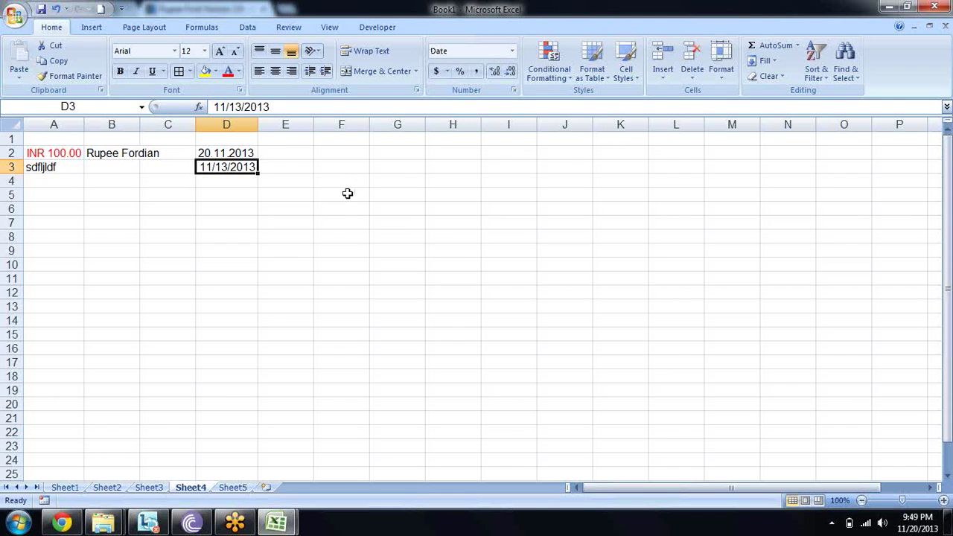
{"action": "key", "text": "F2"}
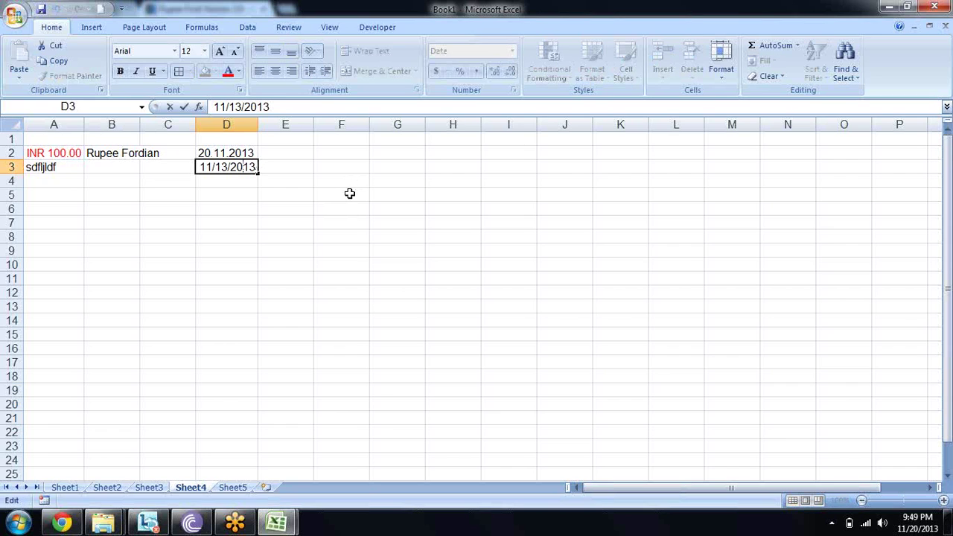
{"action": "key", "text": "BackSpace"}
{"action": "key", "text": "BackSpace"}
{"action": "type", "text": "20"}
{"action": "key", "text": "Return"}
- Enter 20nov13 in D4 so it is stored as the date 20-Nov-13
{"action": "key", "text": "Up"}
{"action": "key", "text": "Down"}
{"action": "type", "text": "20"}
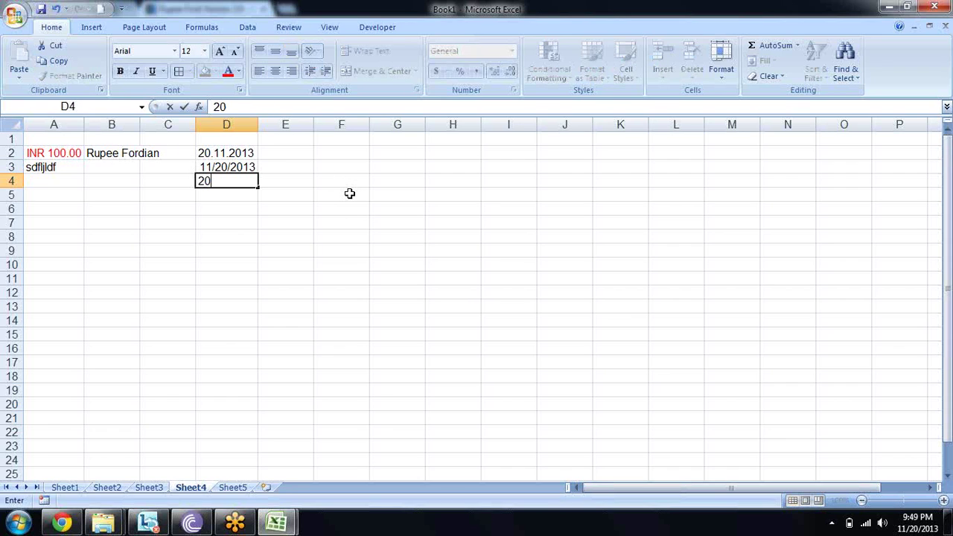
{"action": "type", "text": "nov-"}
{"action": "type", "text": "13"}
{"action": "key", "text": "Return"}
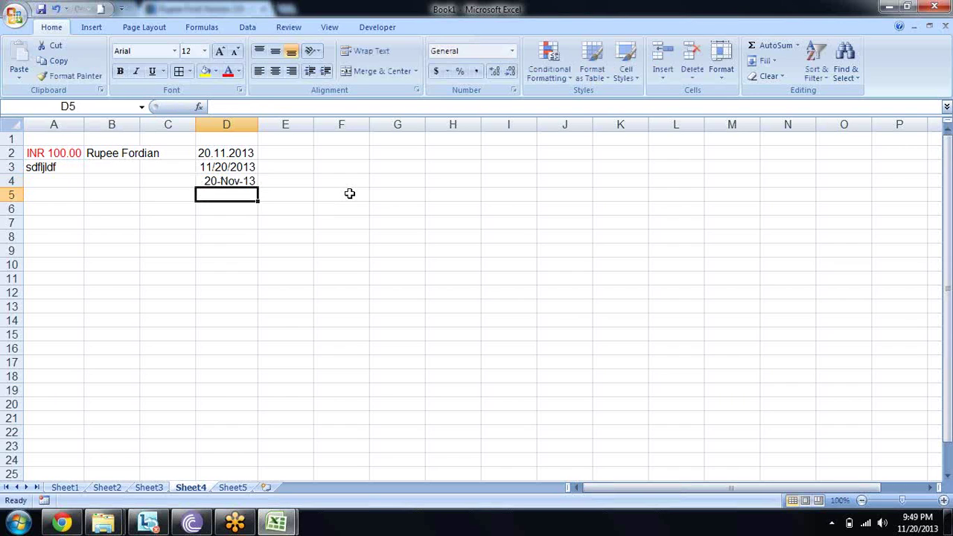
{"action": "key", "text": "Up"}
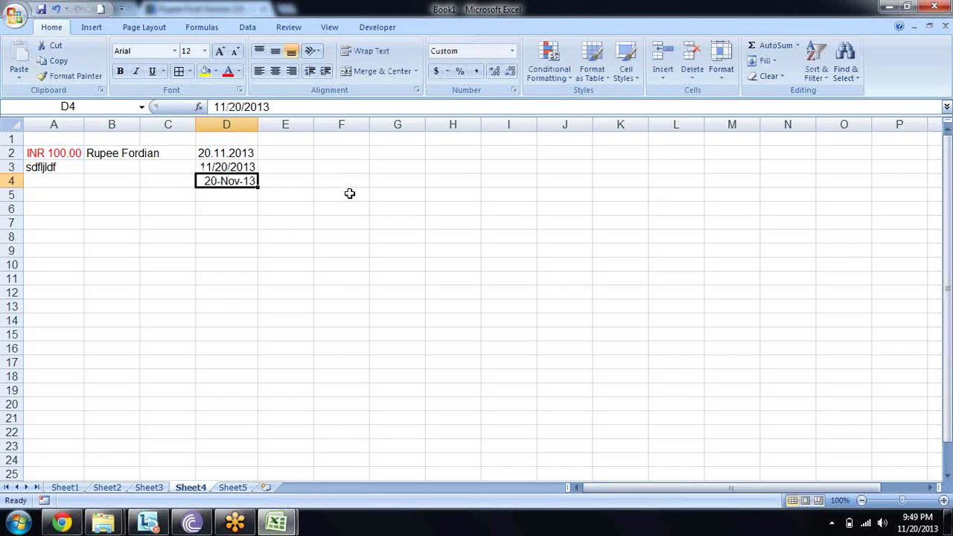
{"action": "key", "text": "Right"}
{"action": "key", "text": "Up"}
{"action": "key", "text": "Up"}
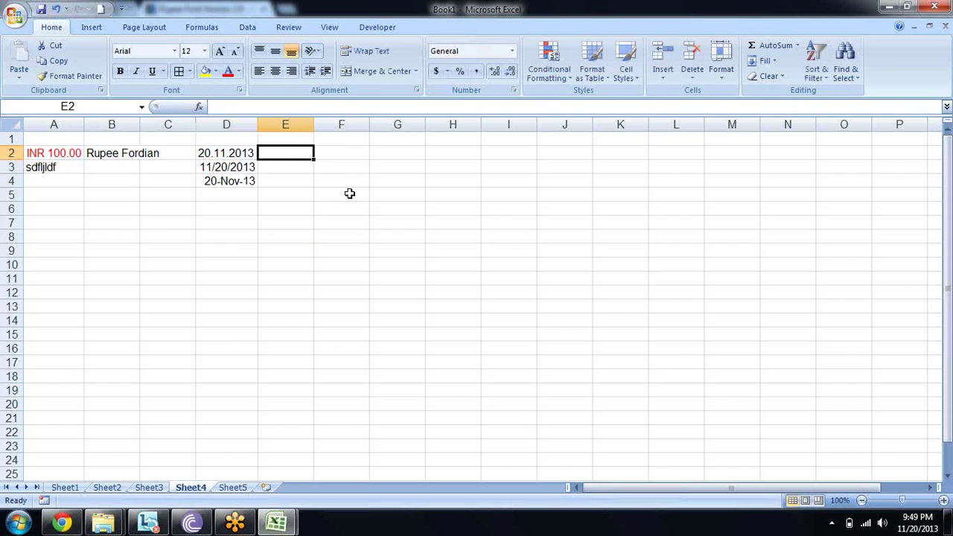
- Enter 2 in each of E2, E3 and E4
{"action": "key", "text": "Right"}
{"action": "key", "text": "Left"}
{"action": "type", "text": "2"}
{"action": "key", "text": "Return"}
{"action": "type", "text": "2"}
{"action": "key", "text": "Return"}
{"action": "type", "text": "2"}
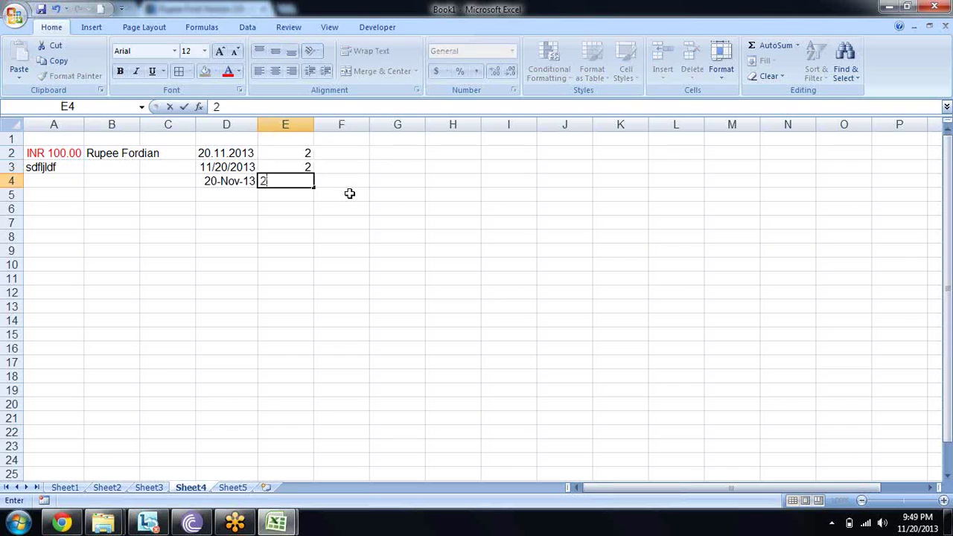
{"action": "key", "text": "Right"}
- Enter the formula =D2+E2 in F2 and fill it down to F4
{"action": "key", "text": "Up"}
{"action": "key", "text": "Up"}
{"action": "type", "text": "="}
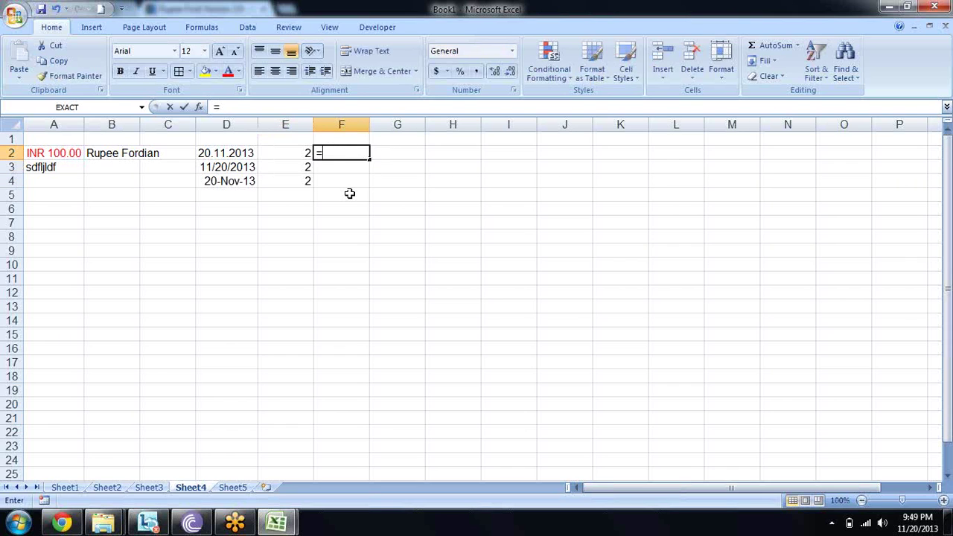
{"action": "key", "text": "Left"}
{"action": "key", "text": "Left"}
{"action": "key", "text": "Left"}
{"action": "key", "text": "Right"}
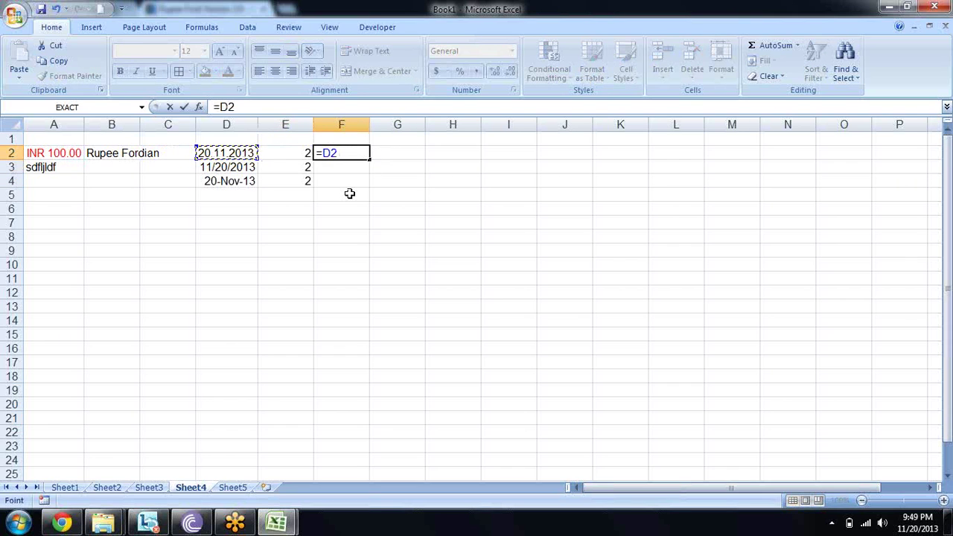
{"action": "type", "text": "+"}
{"action": "key", "text": "Left"}
{"action": "key", "text": "Return"}
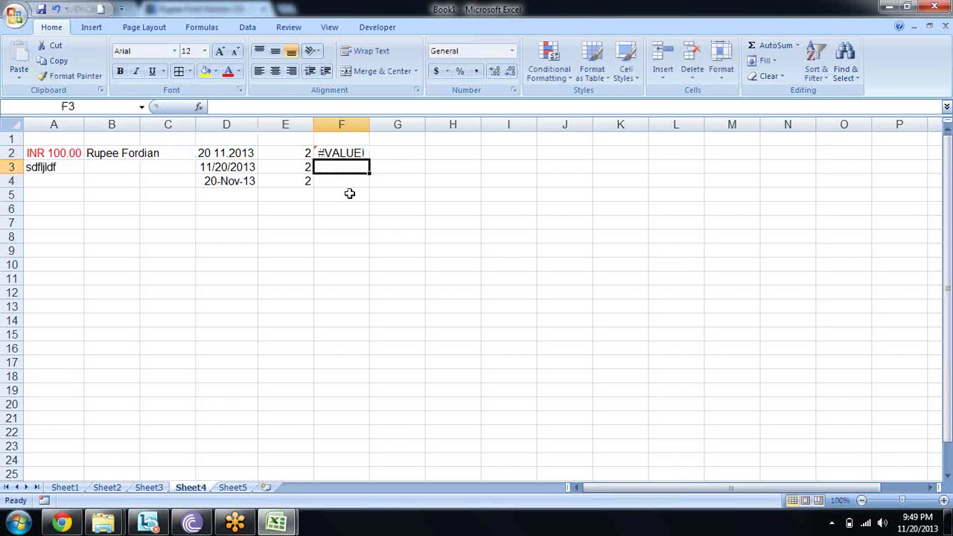
{"action": "key", "text": "Up"}
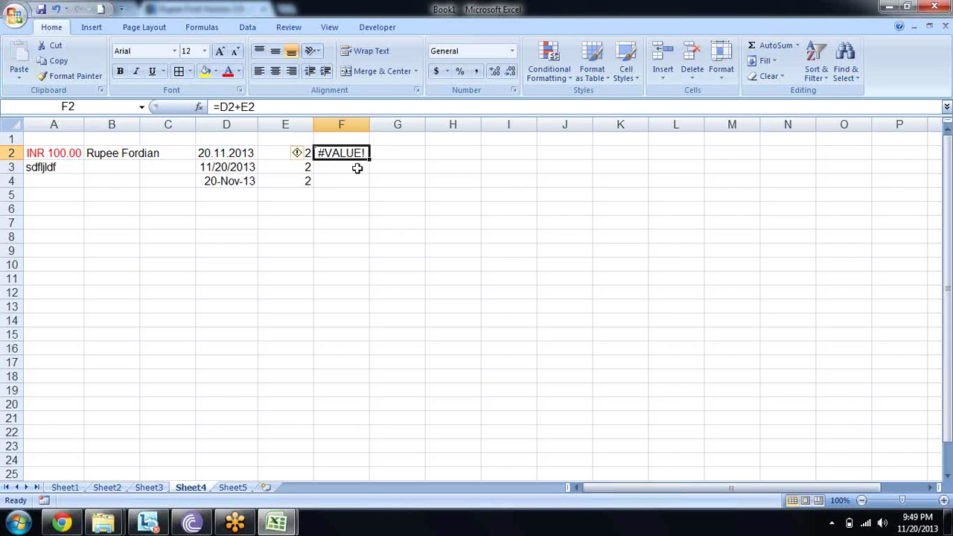
{"action": "left_click_drag", "start_coordinate": [368, 159], "coordinate": [368, 186]}
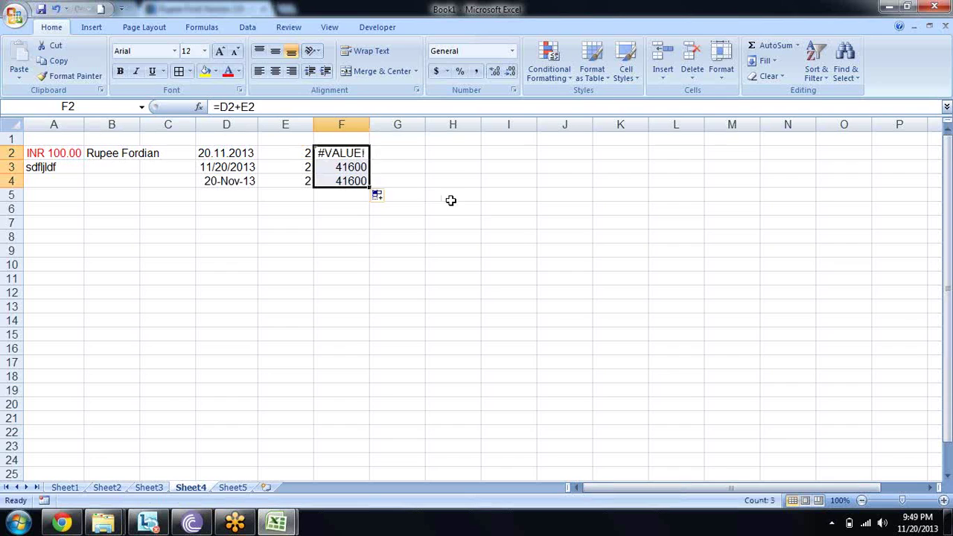
- Format F3:F4 as Short Date so they show 11/22/2013
{"action": "left_click", "coordinate": [417, 196]}
{"action": "left_click", "coordinate": [358, 172]}
{"action": "left_click", "coordinate": [356, 182]}
{"action": "left_click", "coordinate": [356, 169]}
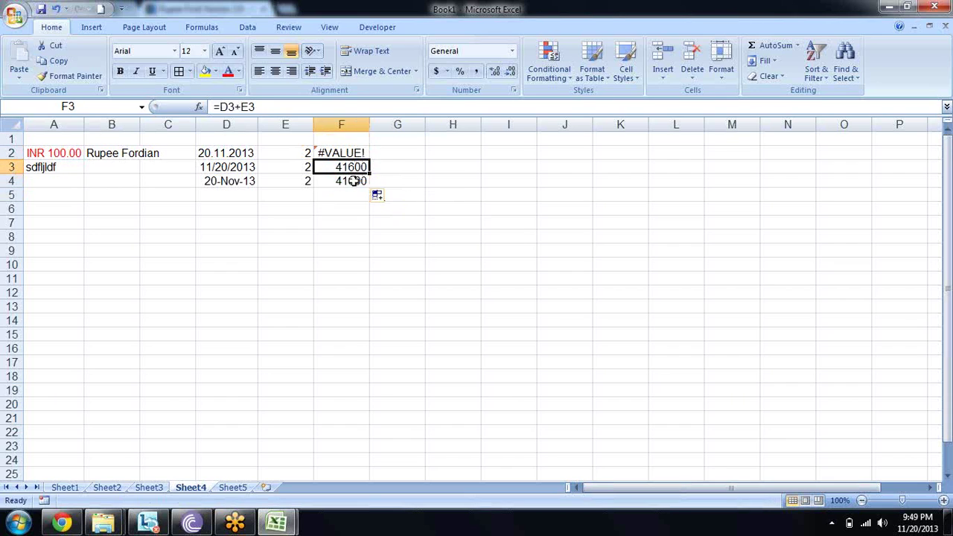
{"action": "key", "text": "shift+Down"}
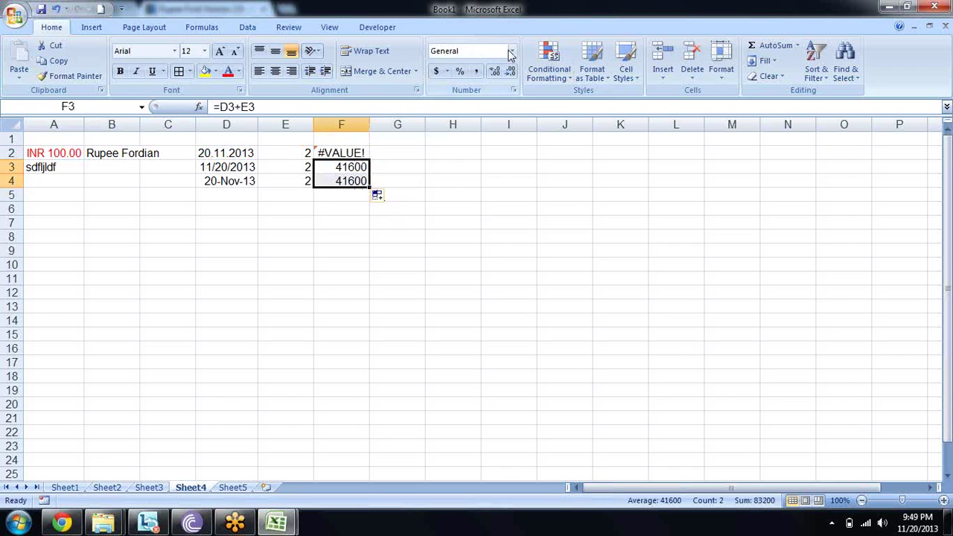
{"action": "left_click", "coordinate": [511, 51]}
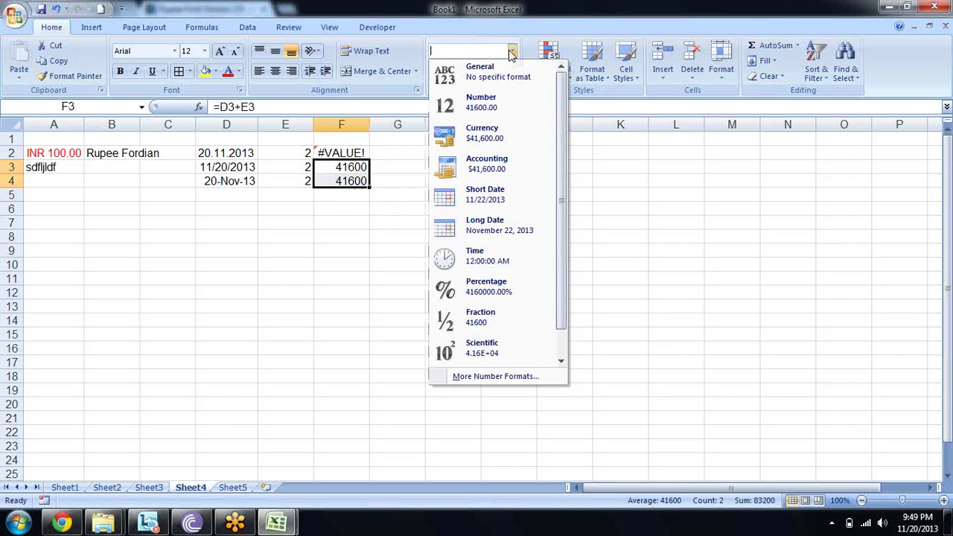
{"action": "left_click", "coordinate": [498, 200]}
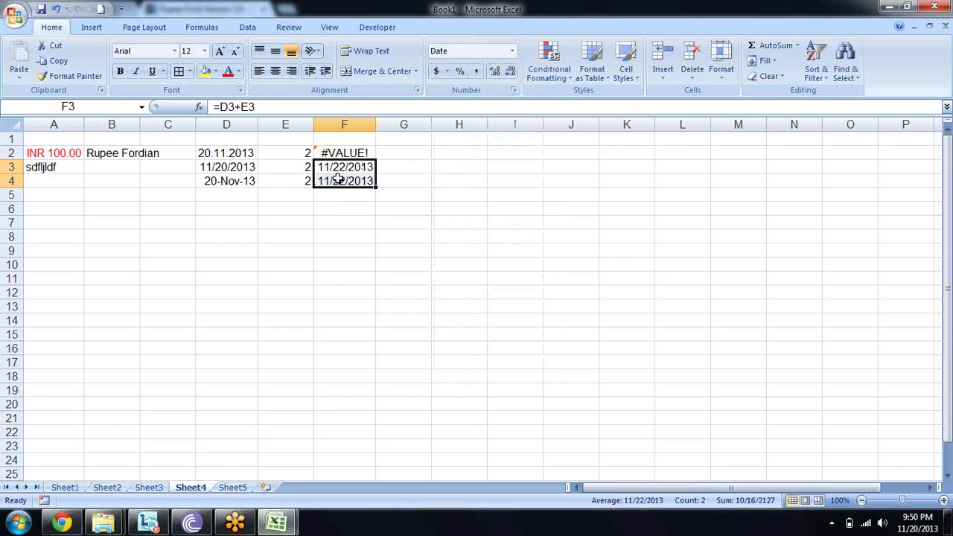
- Format F3 (=D3+E3) with the 14-Mar-01 date type so it reads 22-Nov-13
{"action": "key", "text": "Left"}
{"action": "key", "text": "Left"}
{"action": "key", "text": "Down"}
{"action": "key", "text": "Right"}
{"action": "key", "text": "Right"}
{"action": "key", "text": "Right"}
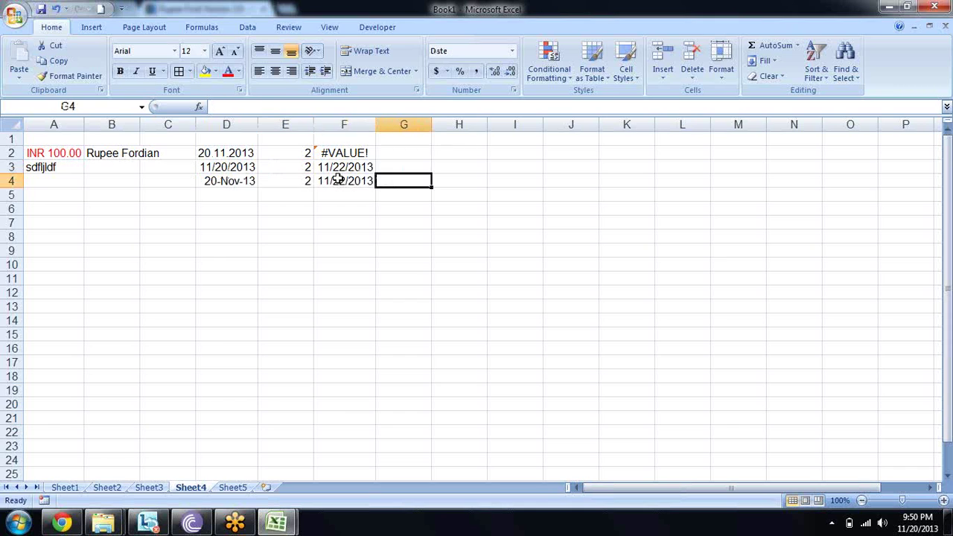
{"action": "key", "text": "Left"}
{"action": "key", "text": "Up"}
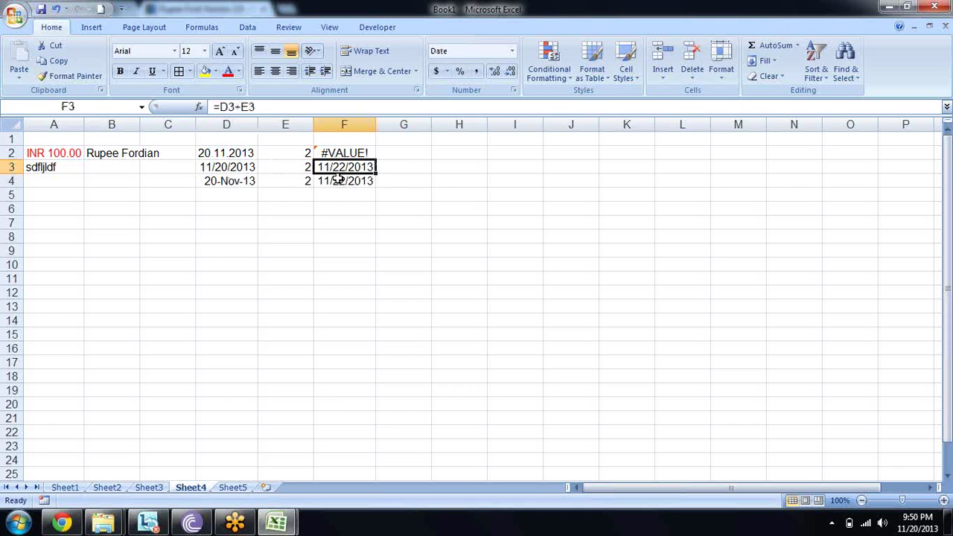
{"action": "key", "text": "ctrl+1"}
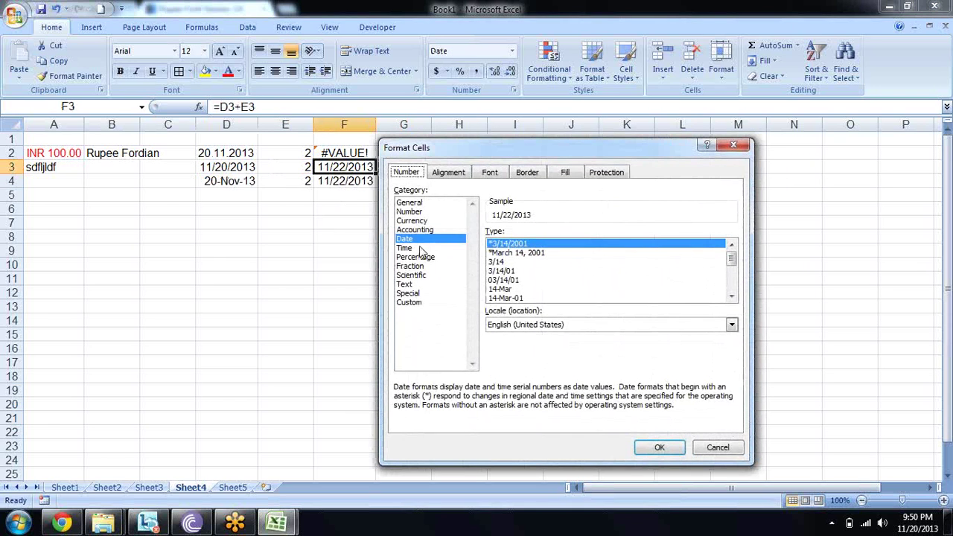
{"action": "left_click", "coordinate": [533, 256]}
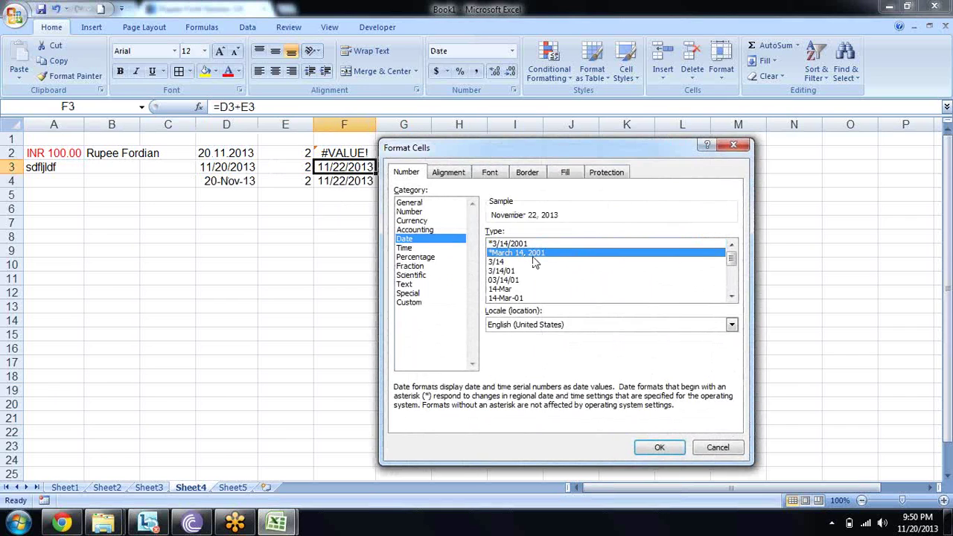
{"action": "left_click", "coordinate": [514, 271]}
{"action": "left_click", "coordinate": [514, 289]}
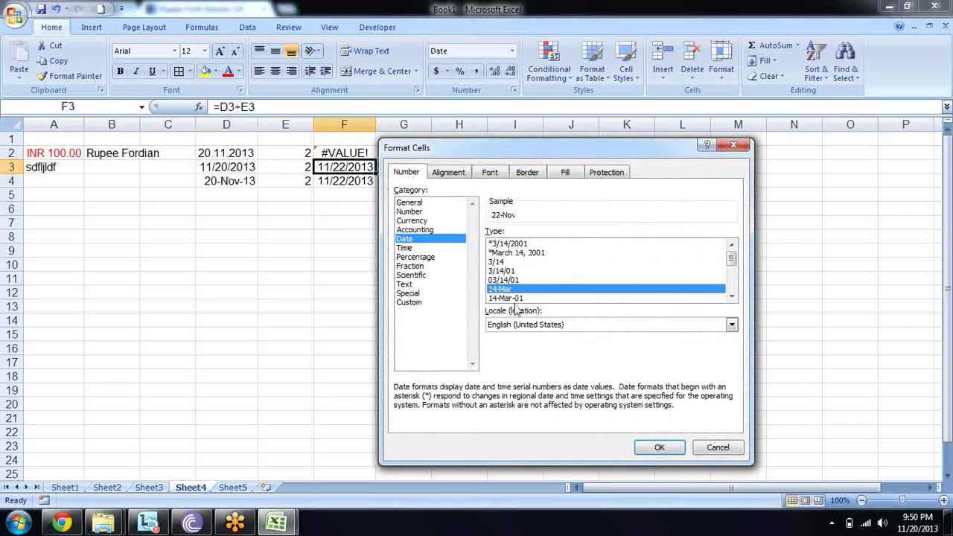
{"action": "left_click", "coordinate": [513, 298]}
{"action": "left_click", "coordinate": [732, 296]}
{"action": "left_click", "coordinate": [733, 296]}
{"action": "left_click", "coordinate": [733, 296]}
{"action": "left_click", "coordinate": [733, 296]}
{"action": "left_click", "coordinate": [732, 296]}
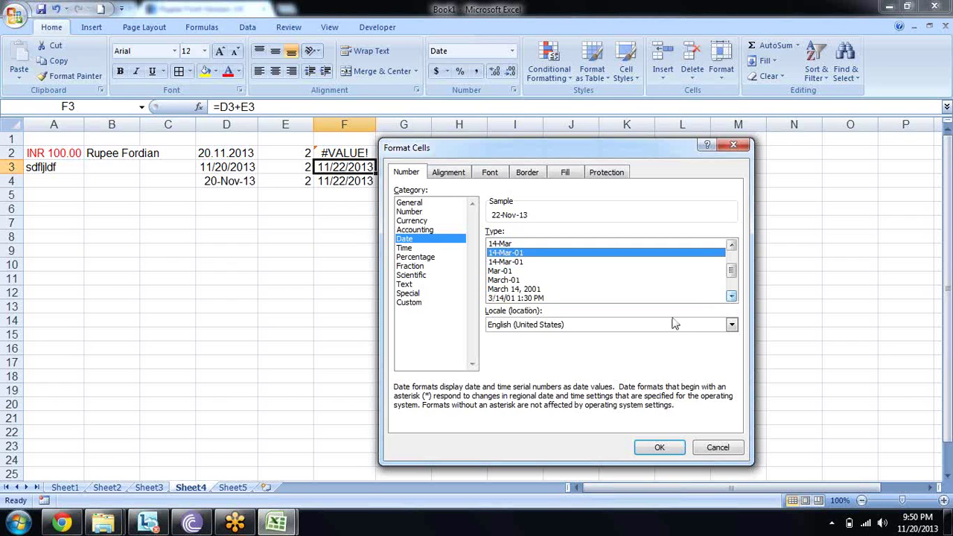
{"action": "left_click", "coordinate": [657, 450]}
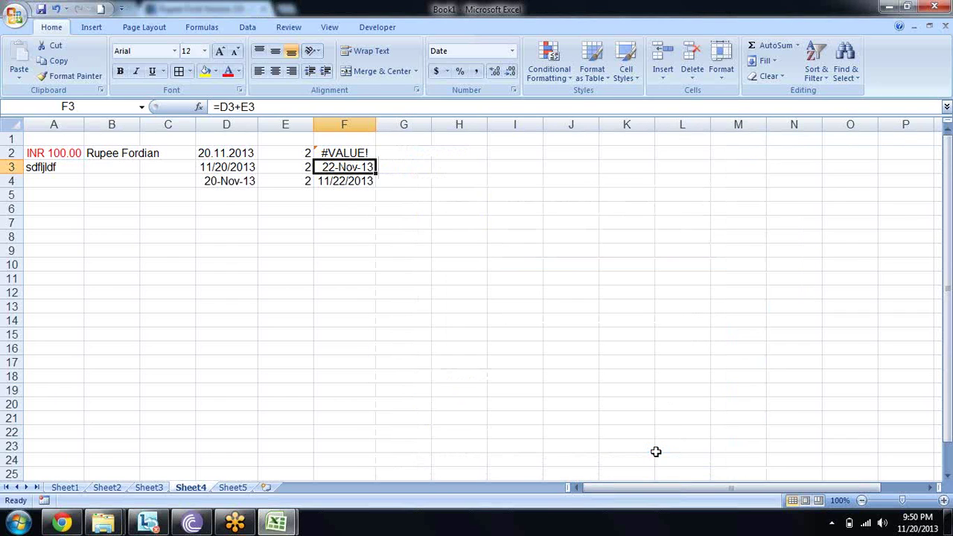
- Repeat the 14-Mar-01 date format on F4 and D3 using F4
{"action": "key", "text": "Down"}
{"action": "key", "text": "F4"}
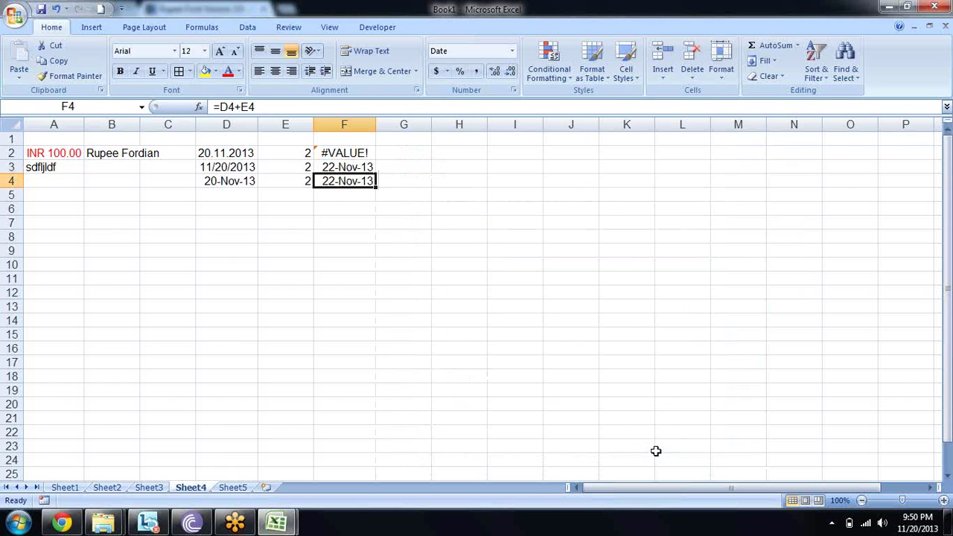
{"action": "key", "text": "Left"}
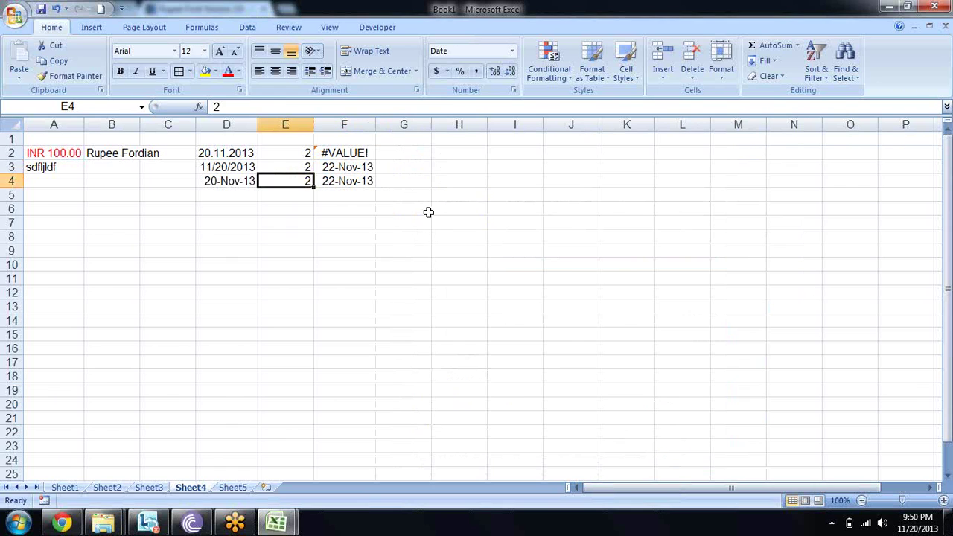
{"action": "key", "text": "Left"}
{"action": "key", "text": "Up"}
{"action": "key", "text": "F4"}
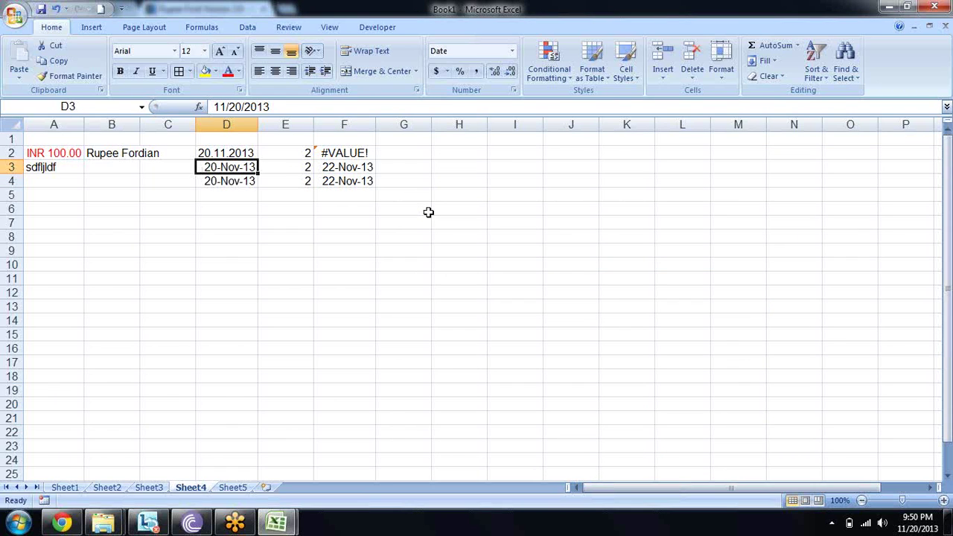
{"action": "key", "text": "Down"}
{"action": "key", "text": "Up"}
- Set the days in E3 to 25 so F3 shows 15-Dec-13
{"action": "key", "text": "Right"}
{"action": "key", "text": "Right"}
{"action": "key", "text": "Left"}
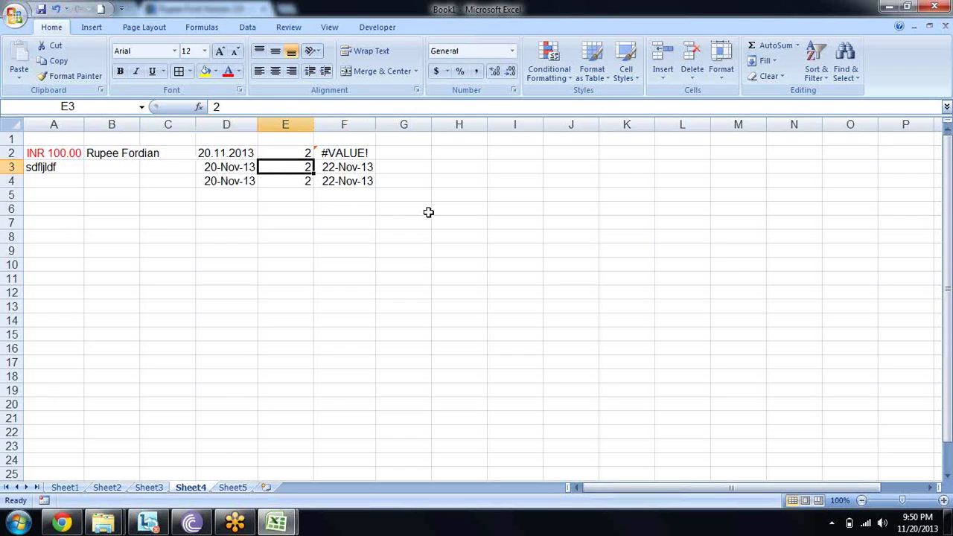
{"action": "type", "text": "5"}
{"action": "key", "text": "Return"}
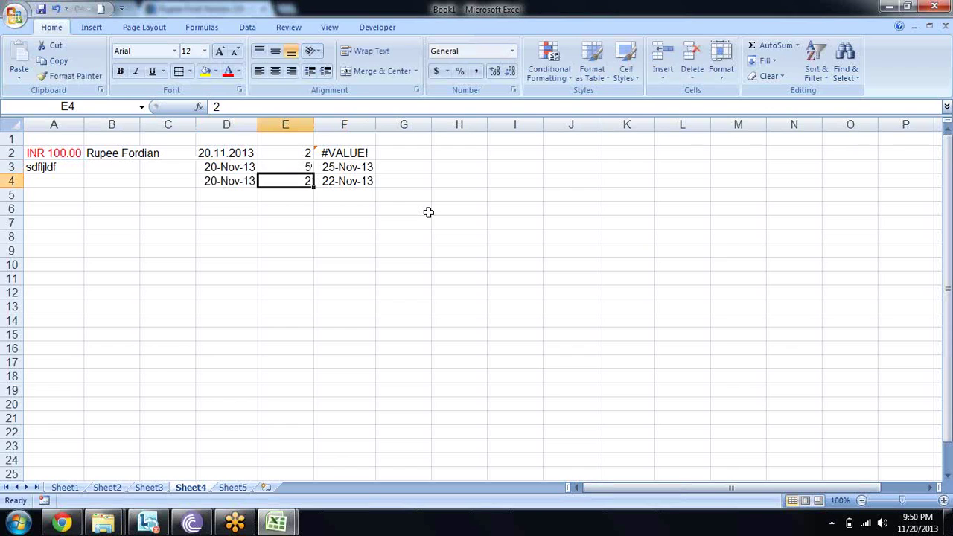
{"action": "key", "text": "Up"}
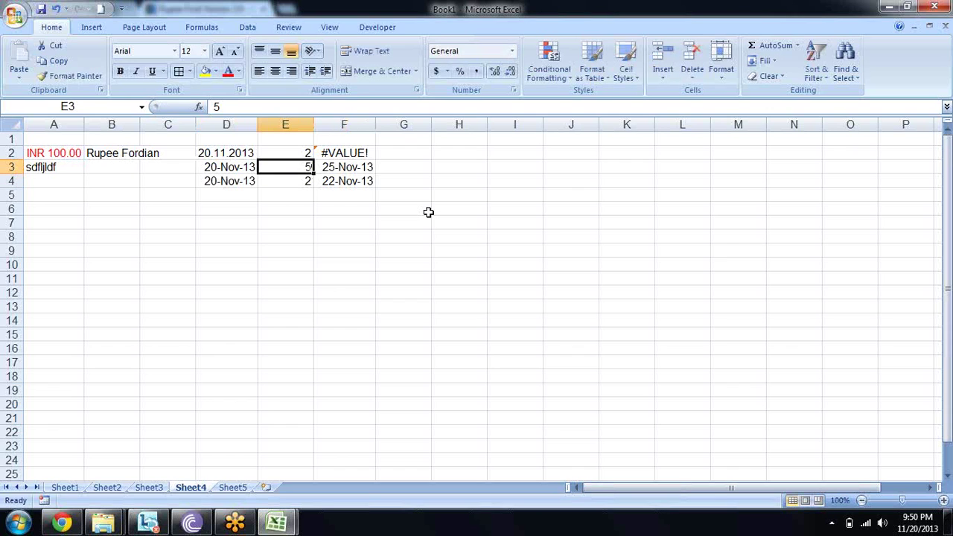
{"action": "type", "text": "25"}
{"action": "key", "text": "Return"}
{"action": "key", "text": "Return"}
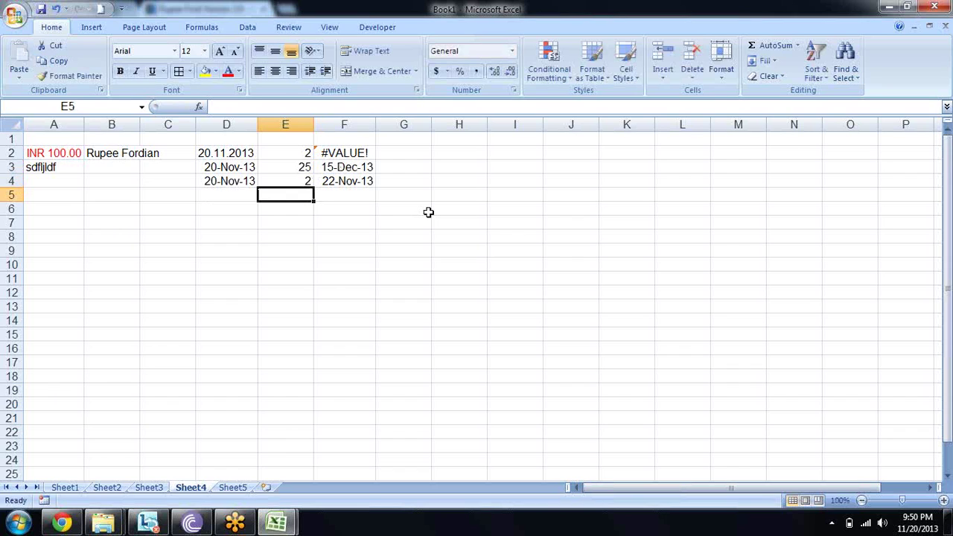
{"action": "key", "text": "Up"}
{"action": "key", "text": "Up"}
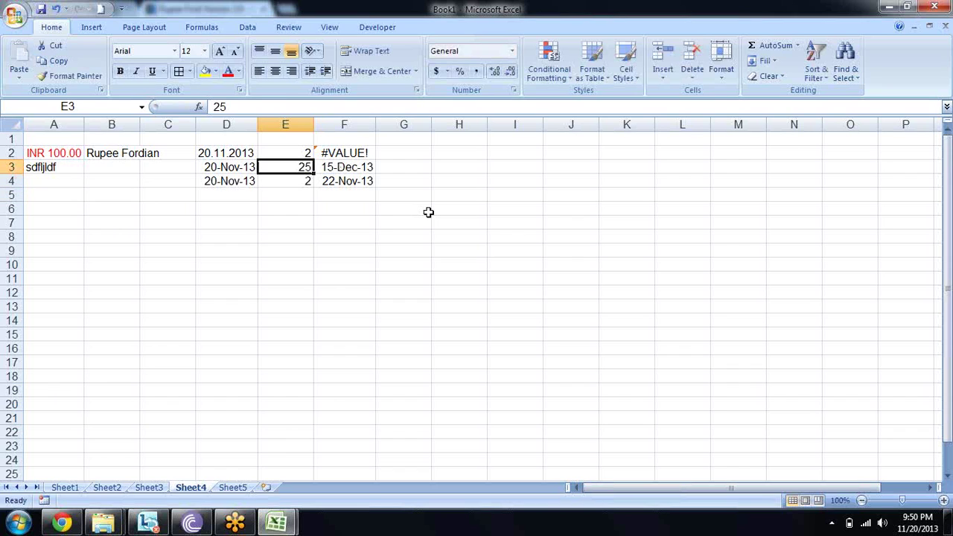
{"action": "key", "text": "Left"}
{"action": "key", "text": "Right"}
{"action": "key", "text": "Right"}
{"action": "key", "text": "Left"}
{"action": "key", "text": "Left"}
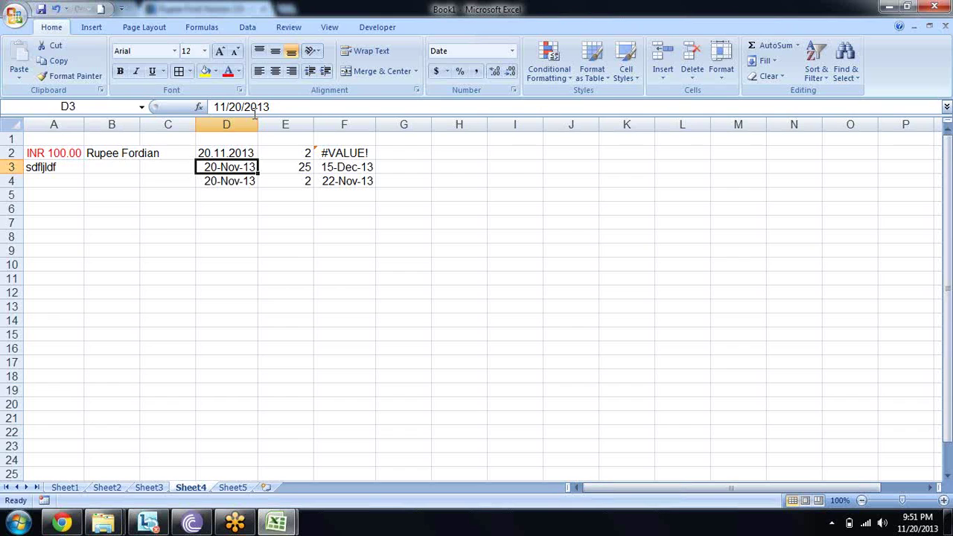
- Enter 17:00 as a time in cell D5
{"action": "key", "text": "Down"}
{"action": "key", "text": "Down"}
{"action": "key", "text": "Down"}
{"action": "key", "text": "Up"}
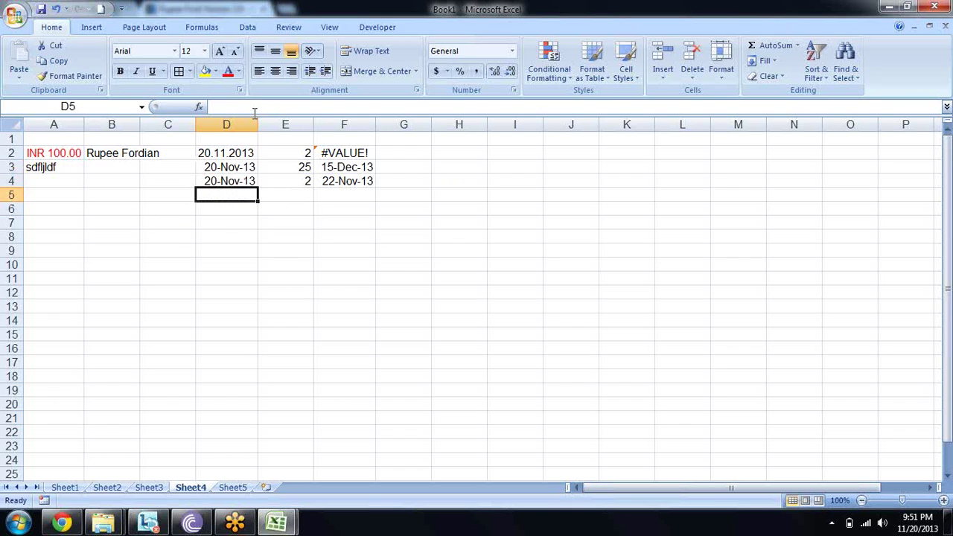
{"action": "key", "text": "Down"}
{"action": "key", "text": "Up"}
{"action": "type", "text": "40"}
{"action": "key", "text": "BackSpace"}
{"action": "key", "text": "BackSpace"}
{"action": "type", "text": "17"}
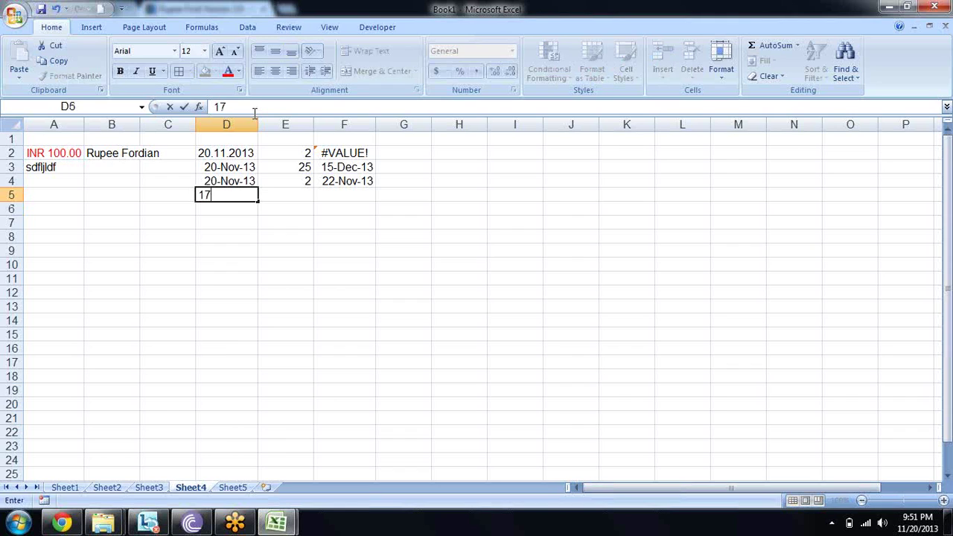
{"action": "type", "text": ":00"}
{"action": "key", "text": "Return"}
{"action": "key", "text": "Up"}
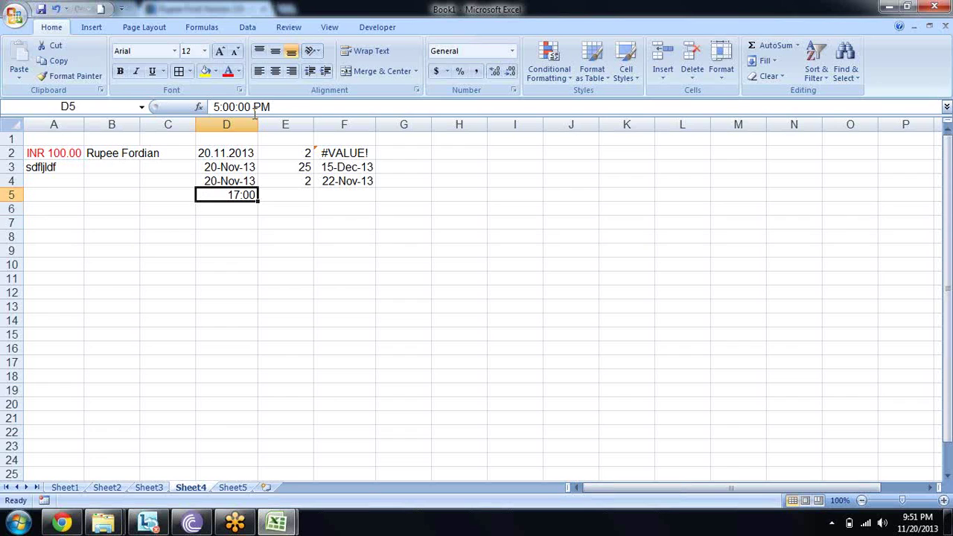
{"action": "key", "text": "Return"}
{"action": "key", "text": "Up"}
- Give D5 the Time number format and re-enter 17, showing 12:00:00 AM
{"action": "left_click", "coordinate": [511, 50]}
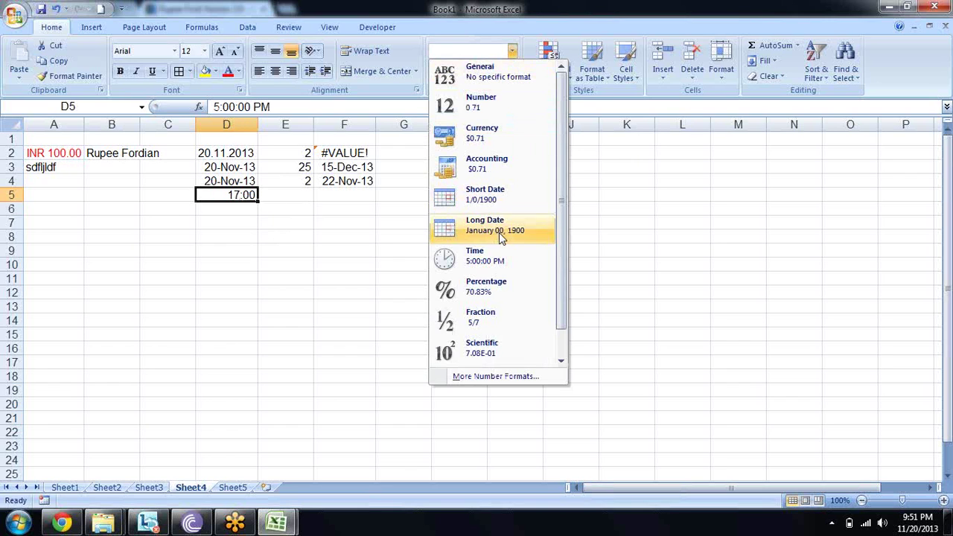
{"action": "left_click", "coordinate": [495, 257]}
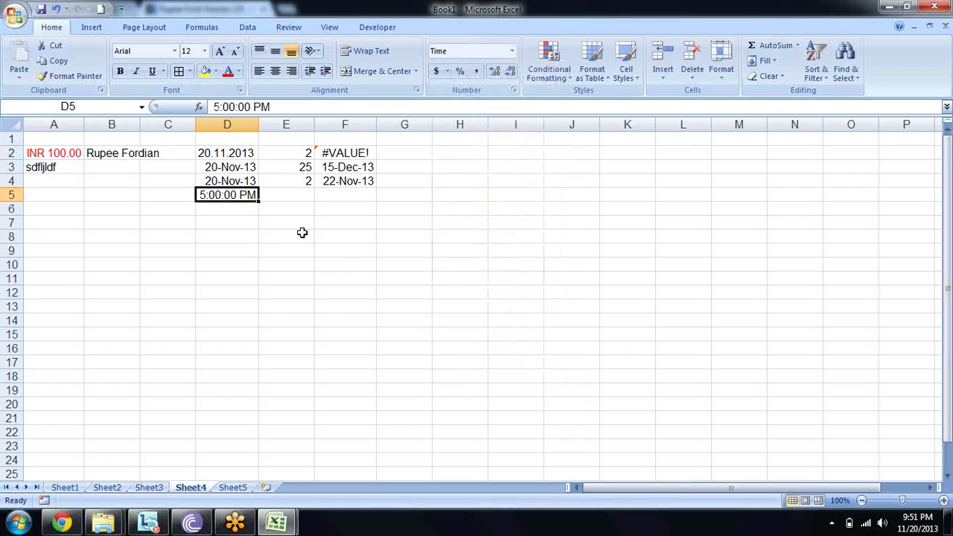
{"action": "type", "text": "17"}
{"action": "key", "text": "Return"}
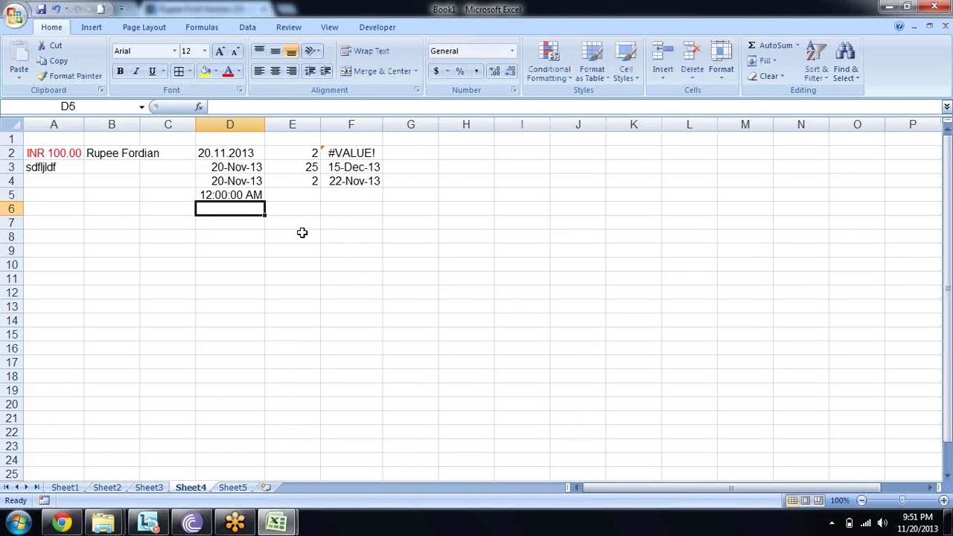
{"action": "key", "text": "Up"}
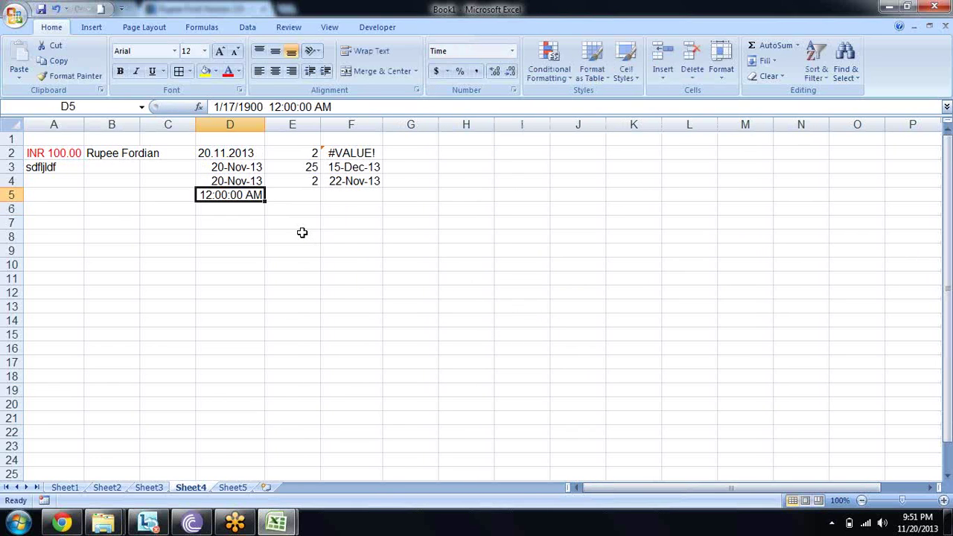
{"action": "key", "text": "ctrl+1"}
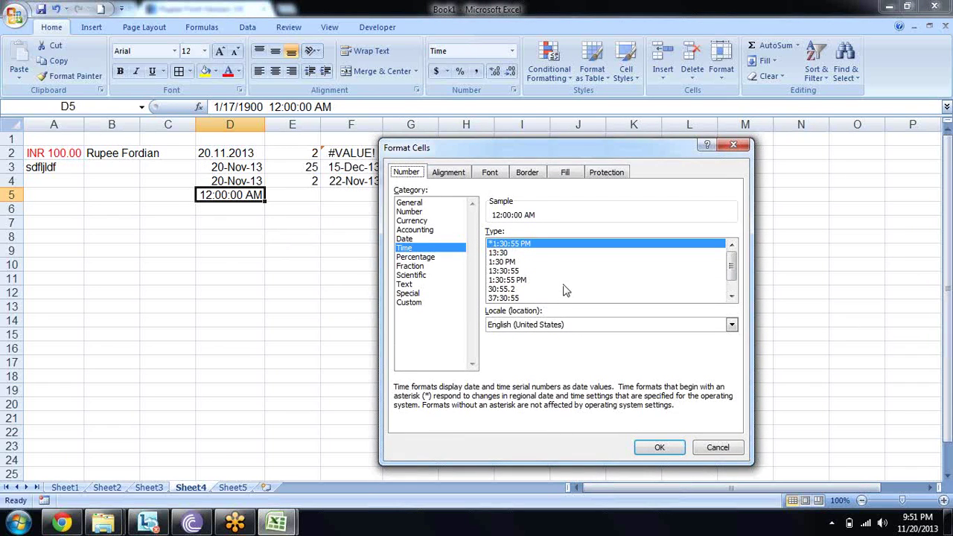
- Apply the 24-hour 13:30 time style to D5 and re-enter 17:00
{"action": "left_click", "coordinate": [495, 254]}
{"action": "left_click", "coordinate": [659, 447]}
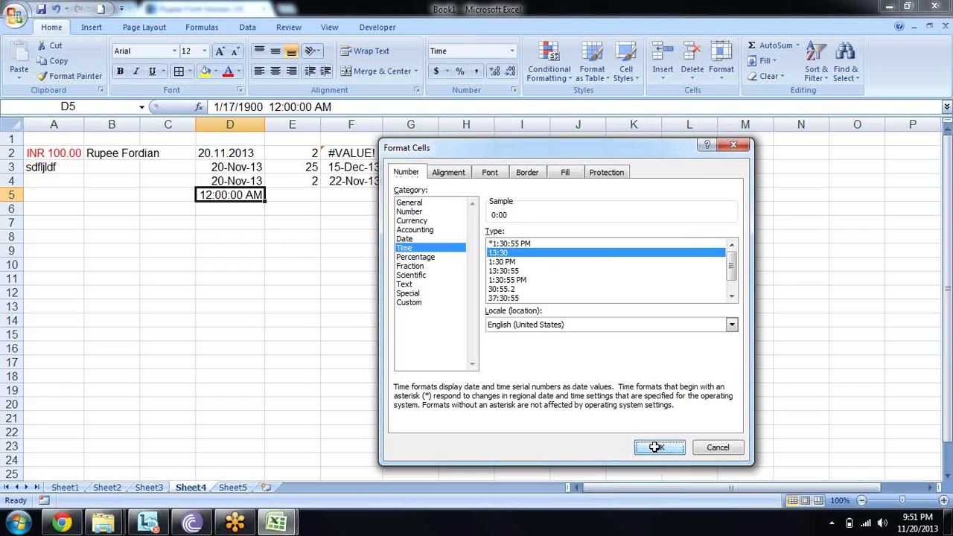
{"action": "key", "text": "Down"}
{"action": "key", "text": "Up"}
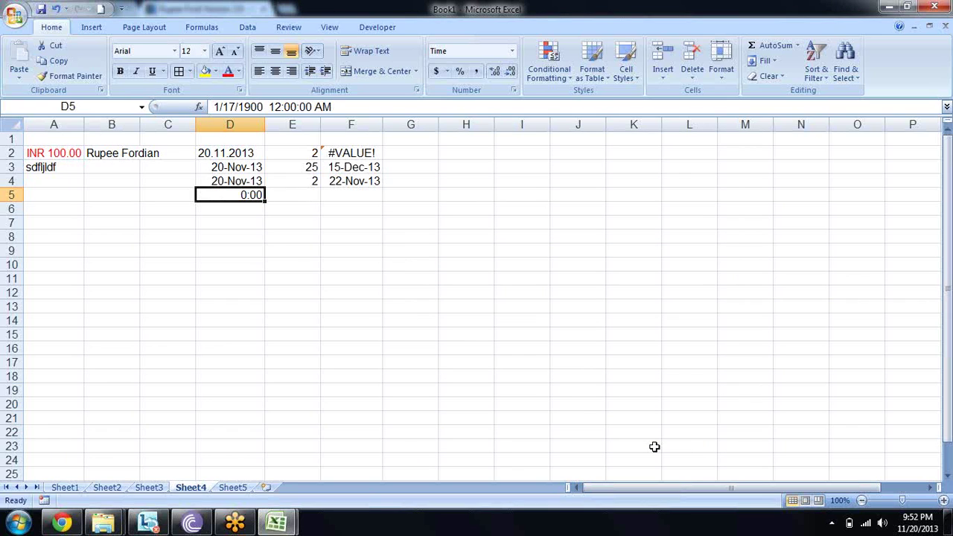
{"action": "type", "text": "17:00"}
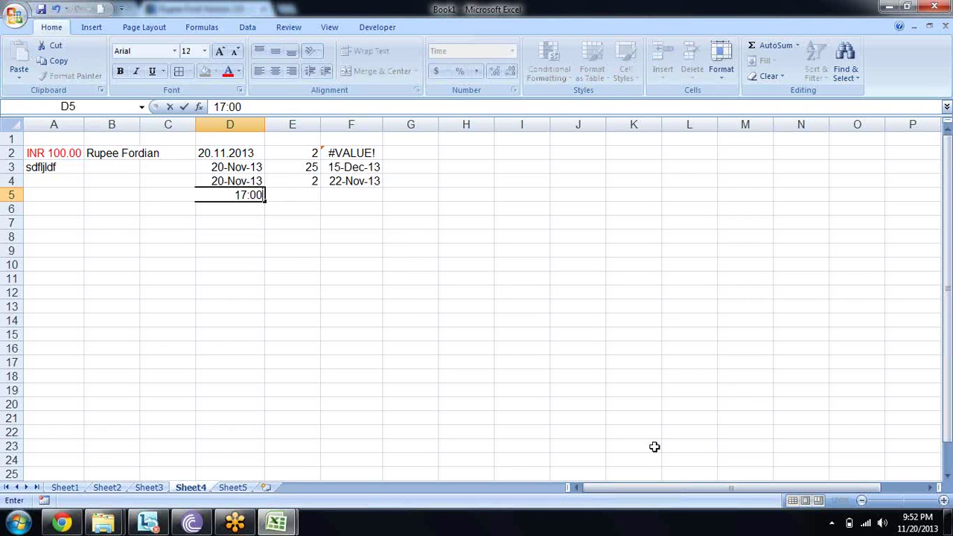
{"action": "key", "text": "Return"}
{"action": "key", "text": "Up"}
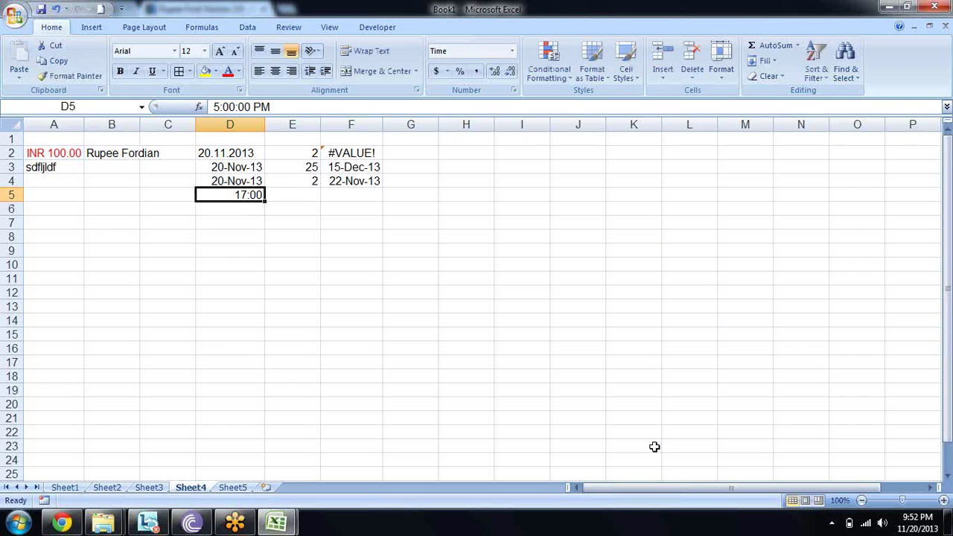
- Re-enter D5's time as 17:00:00
{"action": "key", "text": "F2"}
{"action": "type", "text": ":00"}
{"action": "key", "text": "BackSpace"}
{"action": "key", "text": "Escape"}
{"action": "type", "text": "17"}
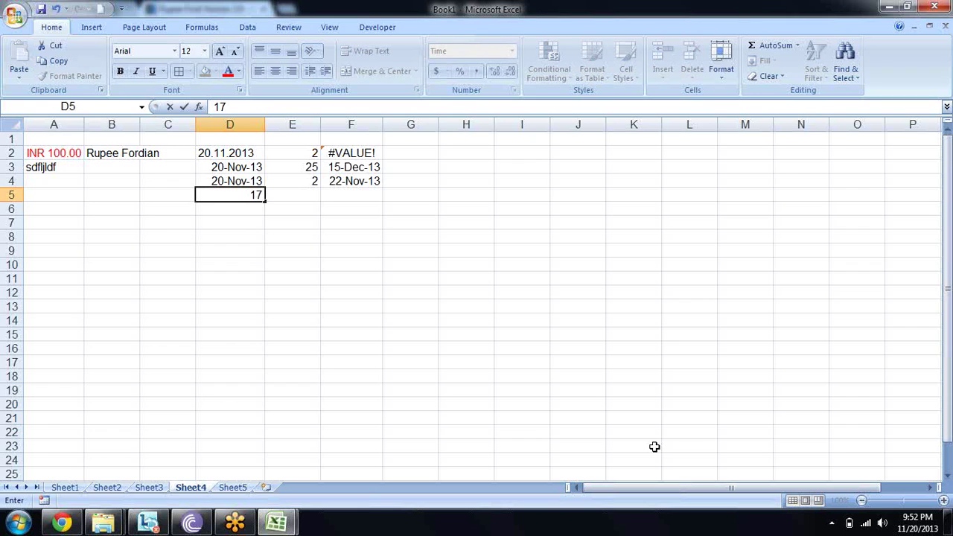
{"action": "type", "text": ":00:00"}
{"action": "key", "text": "Return"}
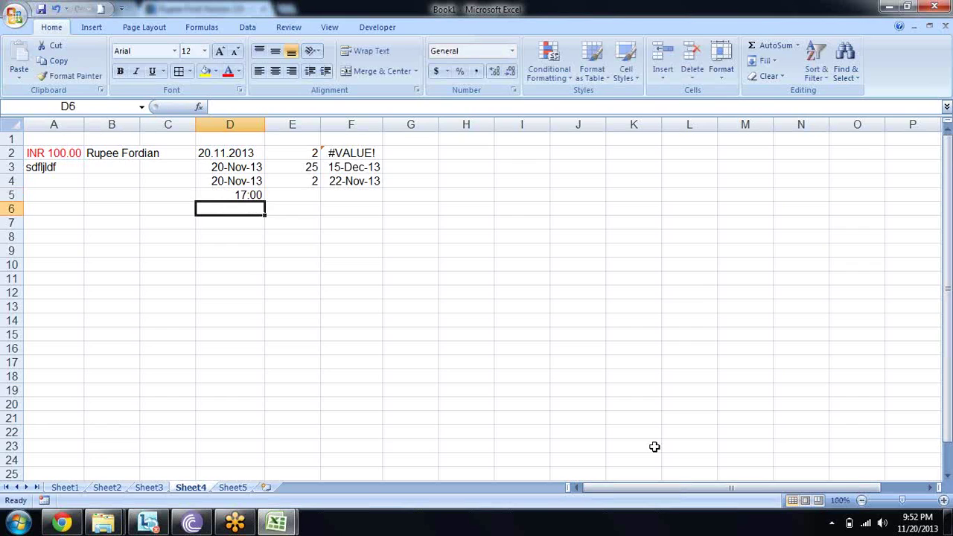
{"action": "key", "text": "Up"}
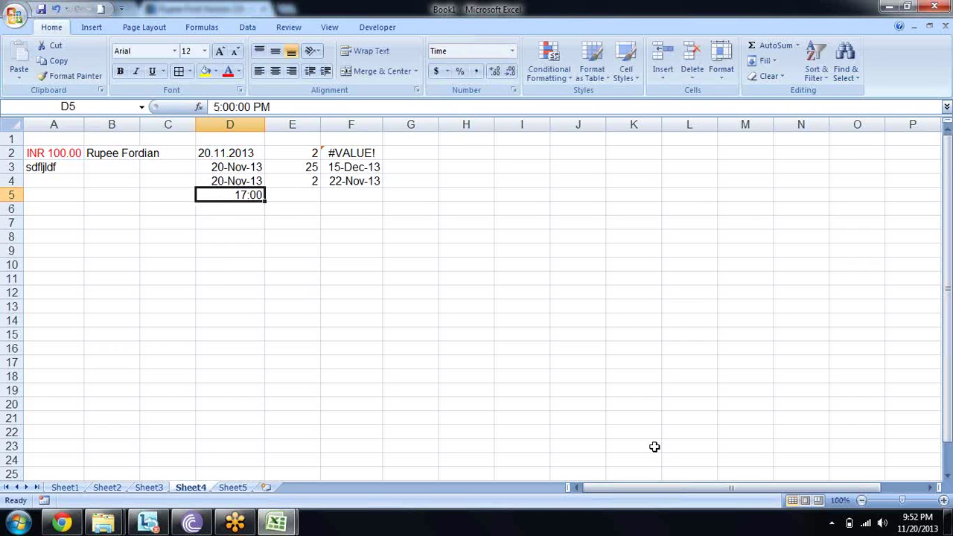
- Enter 37:00:00 in D5, which displays only as 13:00
{"action": "type", "text": "37:00:00"}
{"action": "key", "text": "Return"}
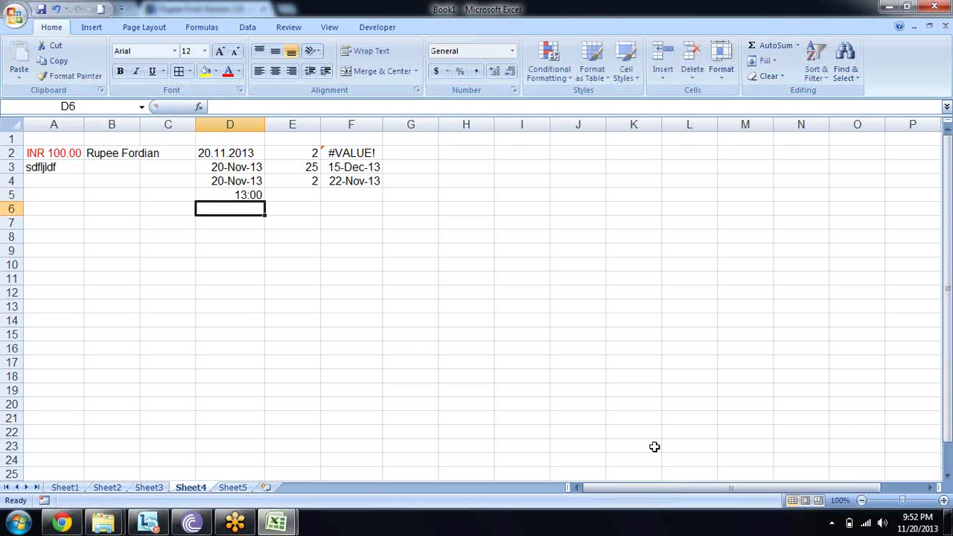
{"action": "key", "text": "Up"}
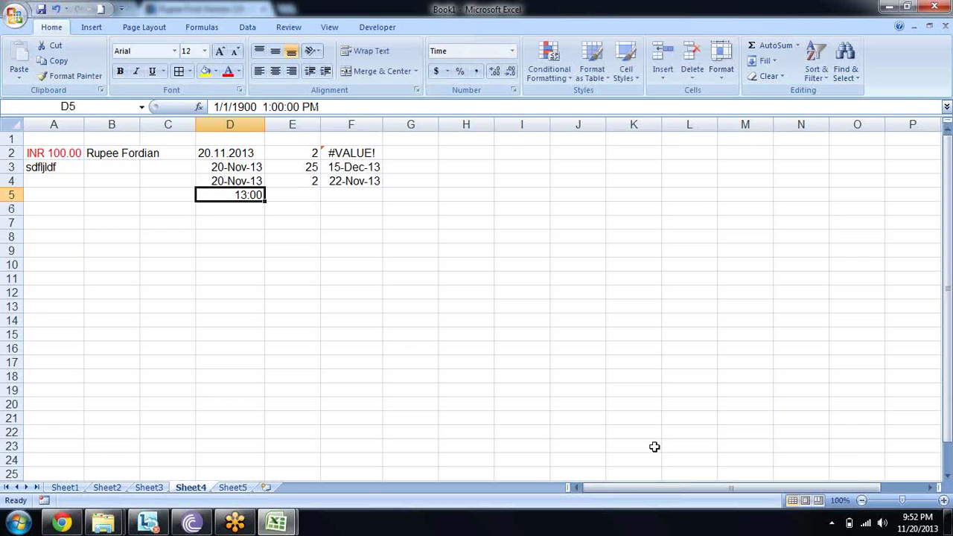
{"action": "key", "text": "ctrl+1"}
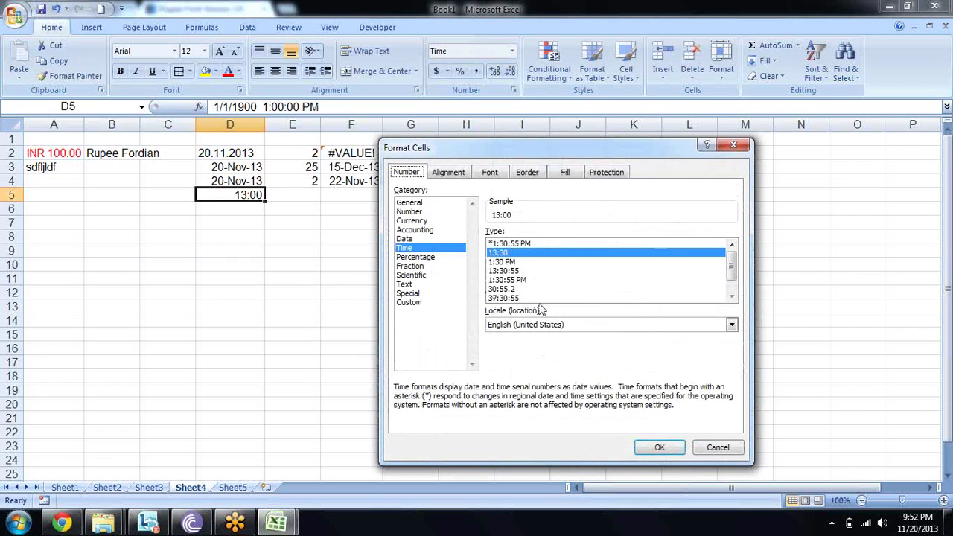
- Choose the 37:30:55 elapsed-hours time type for D5 and confirm it
{"action": "left_click", "coordinate": [503, 299]}
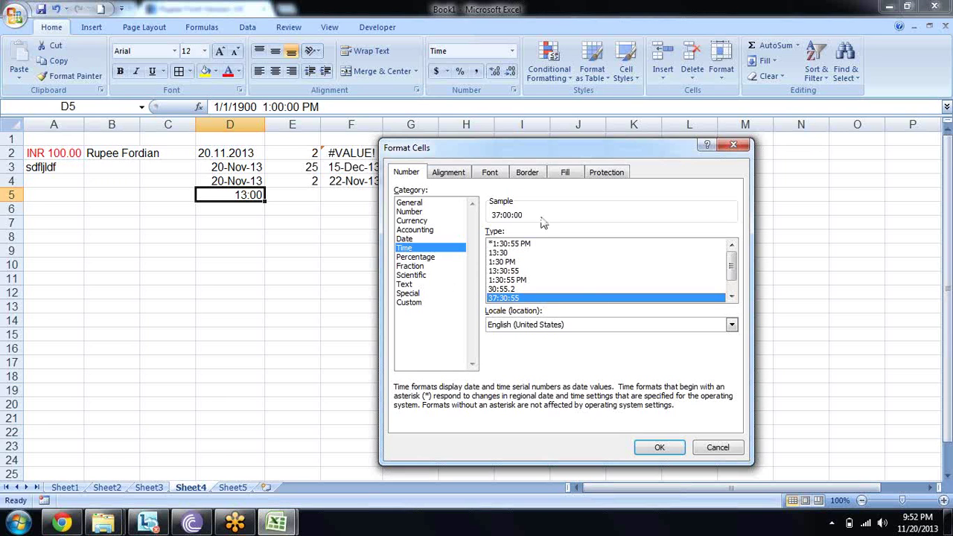
{"action": "left_click_drag", "start_coordinate": [549, 151], "coordinate": [510, 149]}
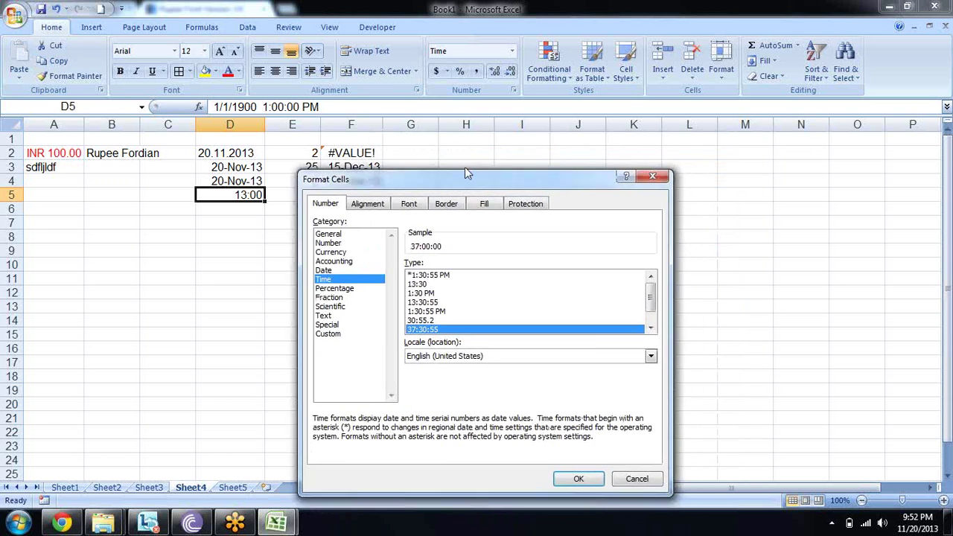
{"action": "mouse_move", "coordinate": [520, 116]}
{"action": "left_mouse_down"}
{"action": "mouse_move", "coordinate": [552, 158]}
{"action": "mouse_move", "coordinate": [528, 127]}
{"action": "mouse_move", "coordinate": [529, 149]}
{"action": "left_mouse_up"}
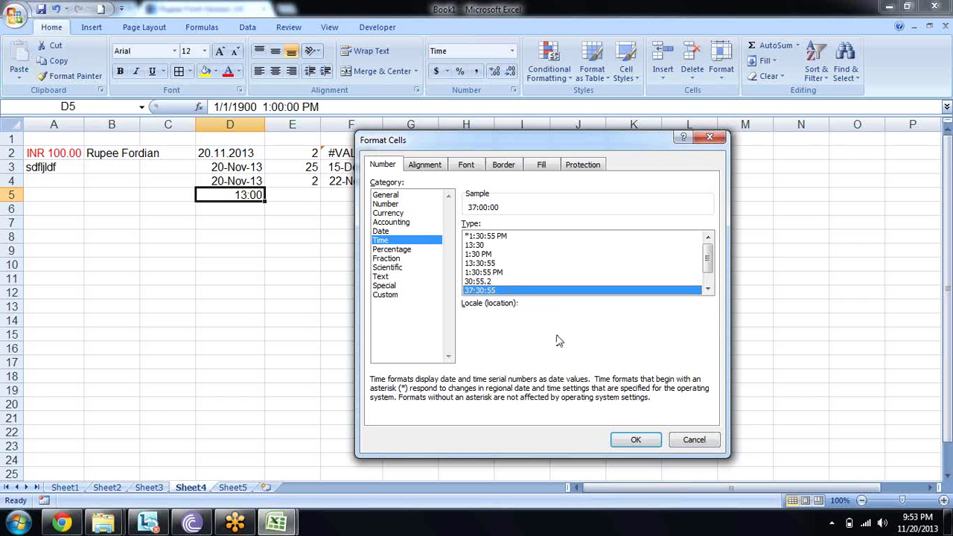
{"action": "left_click", "coordinate": [642, 439]}
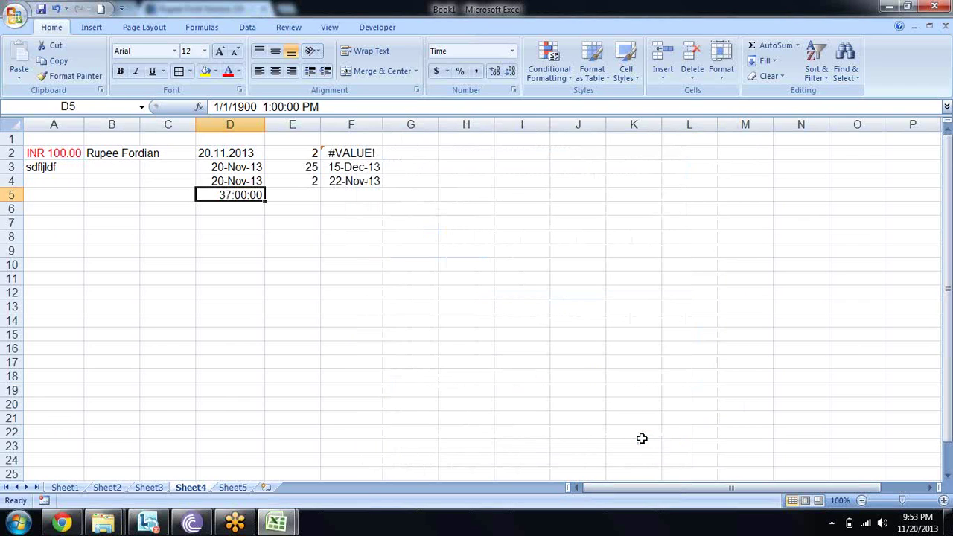
- Check that D5 now displays 37:00:00 by comparing it with D6
{"action": "key", "text": "Down"}
{"action": "key", "text": "Up"}
{"action": "key", "text": "Down"}
{"action": "key", "text": "Up"}
- Enter the date 20-Nov-13 in cell D7
{"action": "key", "text": "Down"}
{"action": "key", "text": "Down"}
{"action": "key", "text": "Up"}
{"action": "key", "text": "Up"}
{"action": "key", "text": "Down"}
{"action": "key", "text": "Down"}
{"action": "key", "text": "Up"}
{"action": "key", "text": "Up"}
{"action": "key", "text": "Down"}
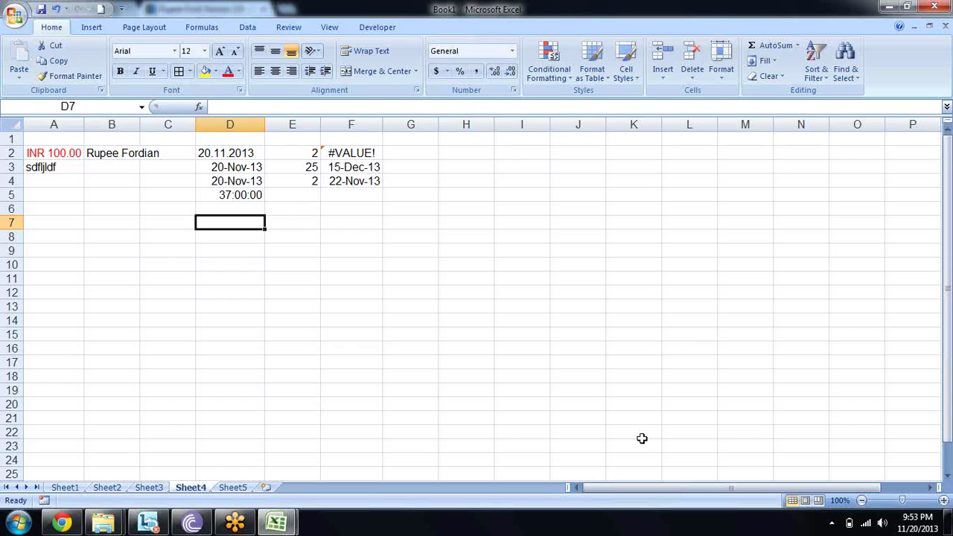
{"action": "key", "text": "Up"}
{"action": "key", "text": "Down"}
{"action": "type", "text": "20"}
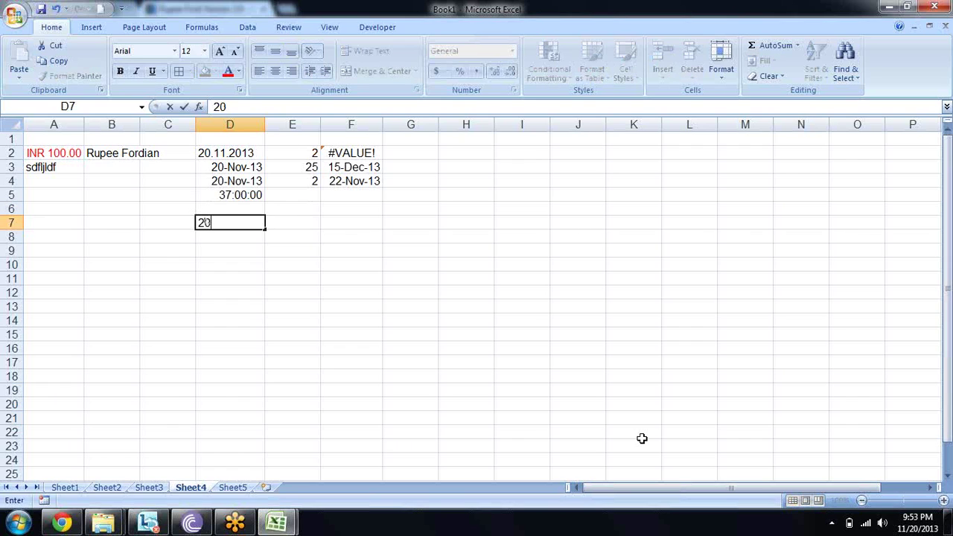
{"action": "type", "text": "NO"}
{"action": "key", "text": "BackSpace"}
{"action": "key", "text": "BackSpace"}
{"action": "type", "text": "-Nov-13"}
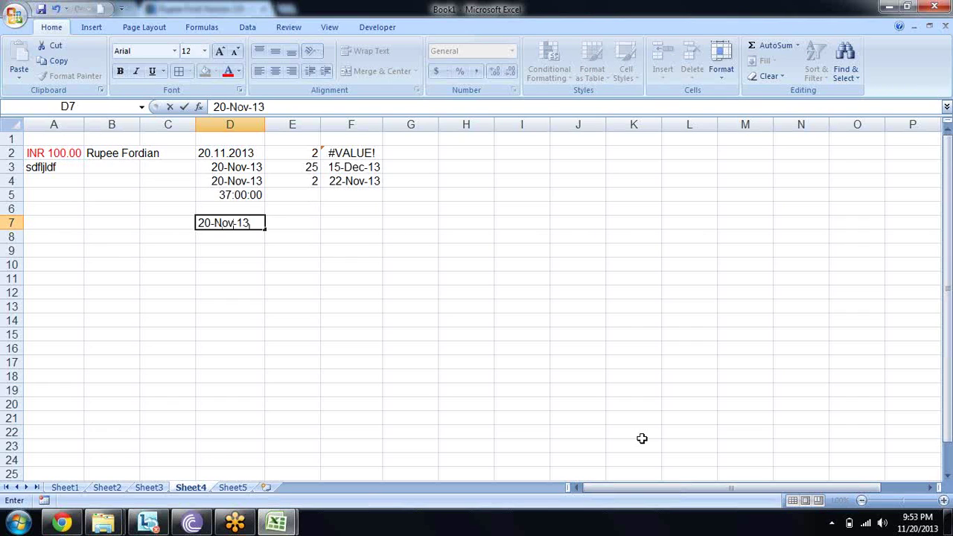
{"action": "key", "text": "Return"}
{"action": "key", "text": "Up"}
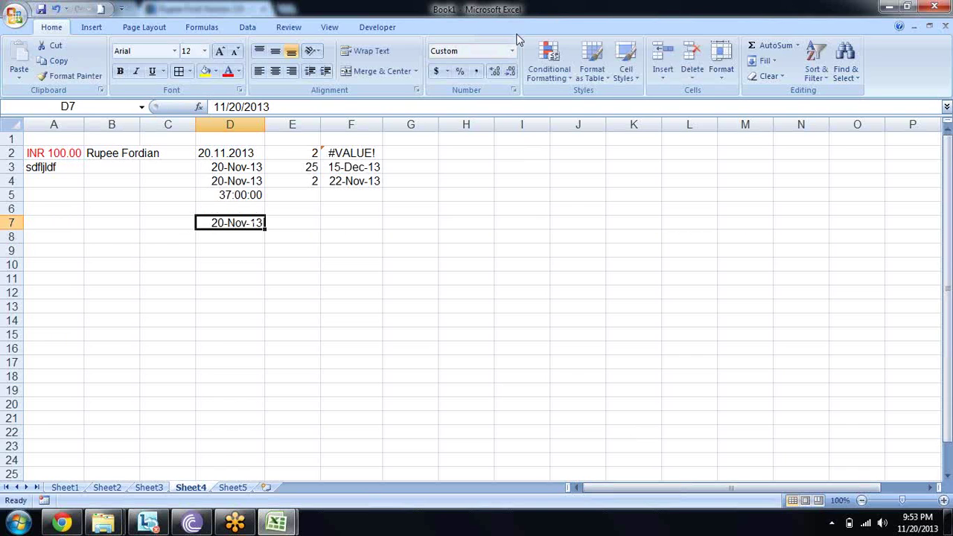
{"action": "left_click", "coordinate": [512, 51]}
- Switch D7 to General format so it shows serial number 41598
{"action": "left_click", "coordinate": [497, 74]}
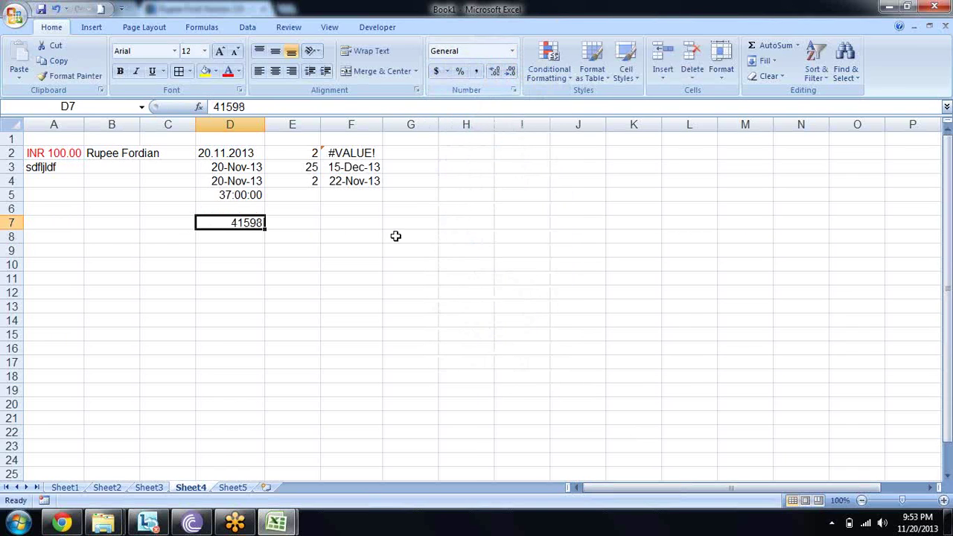
{"action": "left_click", "coordinate": [323, 222]}
{"action": "left_click", "coordinate": [253, 222]}
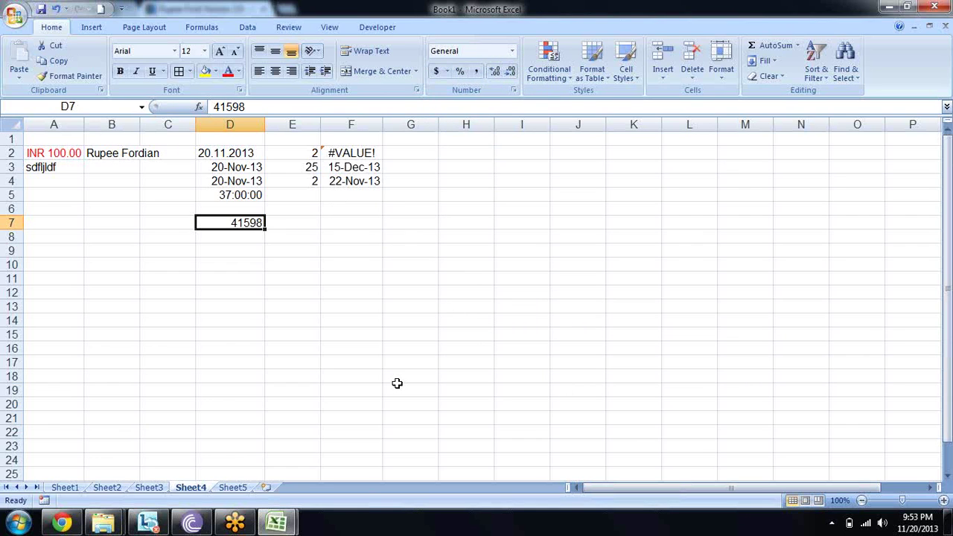
- Reformat D7 with the 14-Mar-01 date type so it reads 20-Nov-13
{"action": "key", "text": "ctrl+1"}
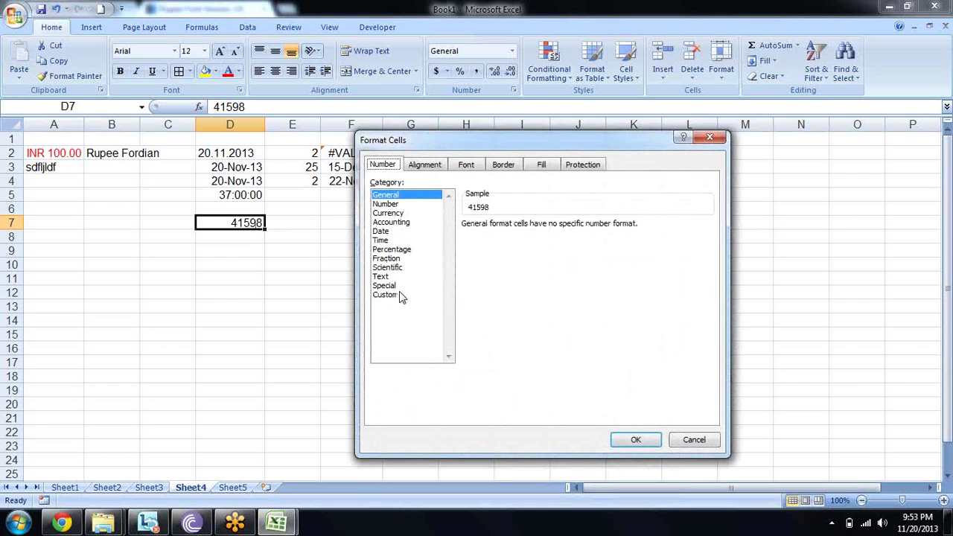
{"action": "left_click", "coordinate": [382, 232]}
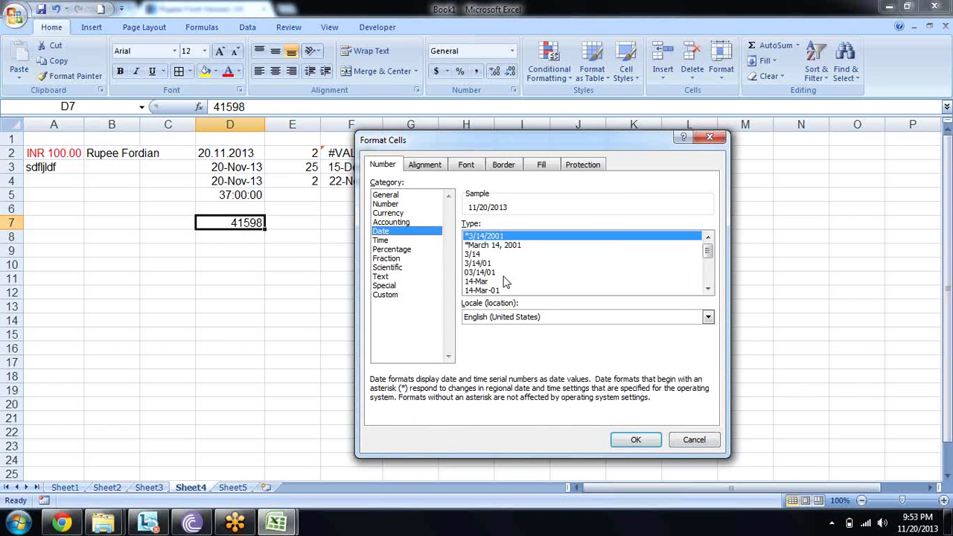
{"action": "left_click", "coordinate": [485, 289]}
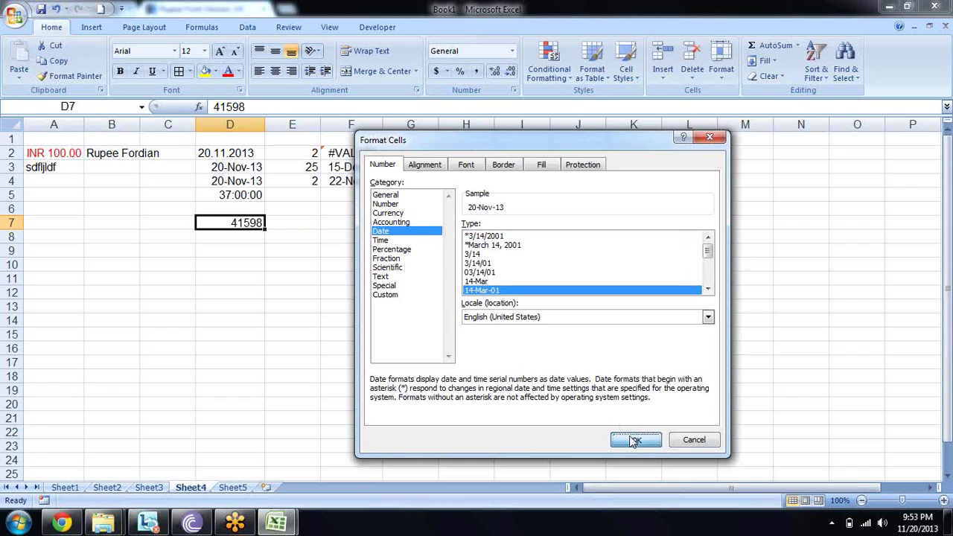
{"action": "left_click", "coordinate": [629, 438]}
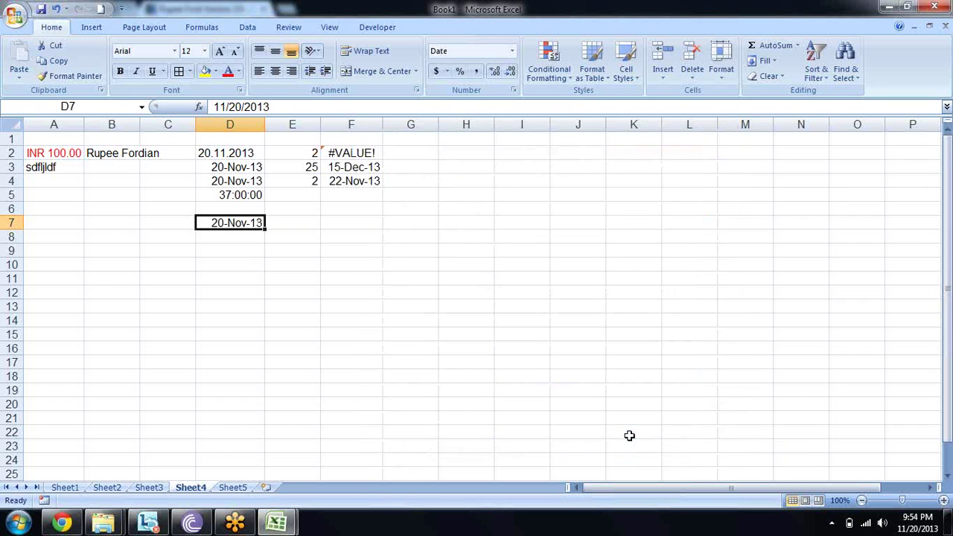
{"action": "key", "text": "Right"}
{"action": "key", "text": "Left"}
- Enter =TODAY() in E7 and format it as a 20-Nov-13 style date
{"action": "key", "text": "Right"}
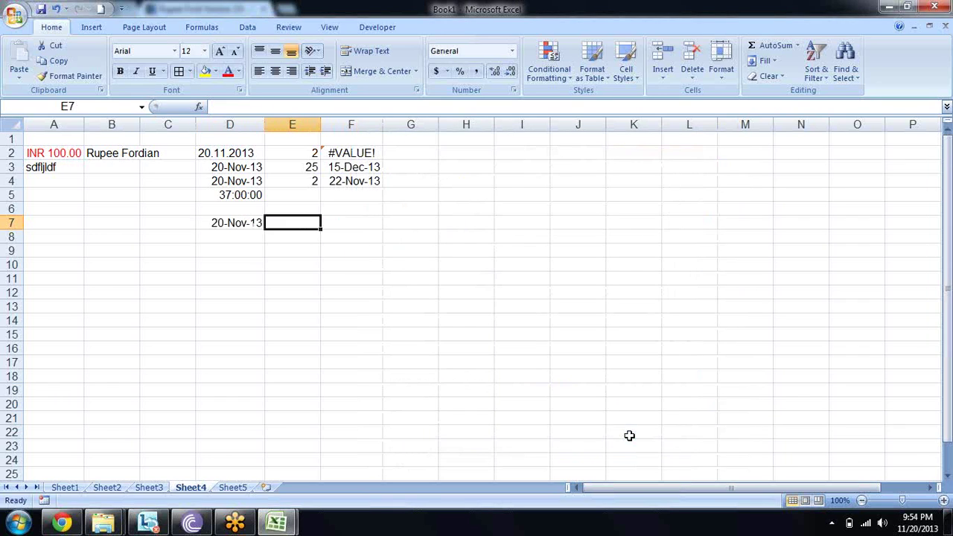
{"action": "type", "text": "=toda"}
{"action": "key", "text": "Tab"}
{"action": "type", "text": ")"}
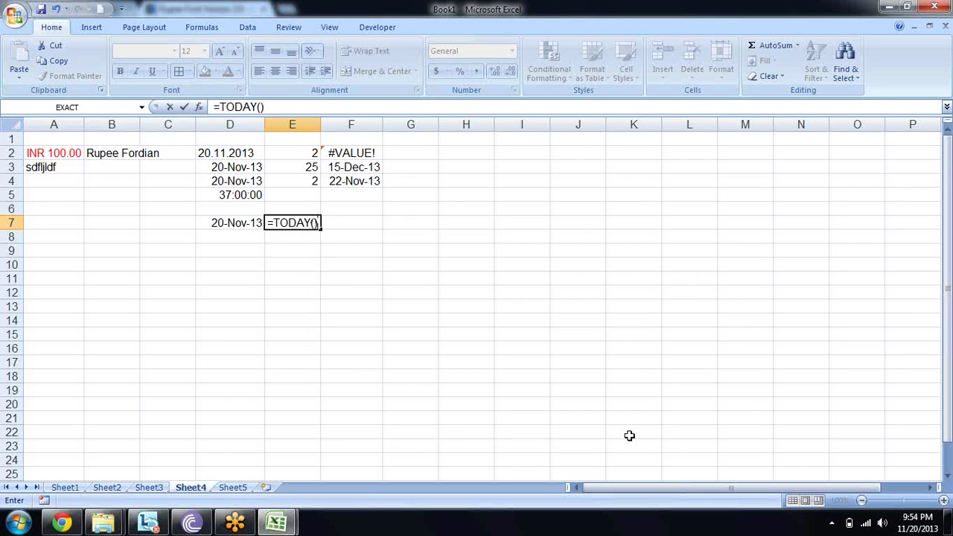
{"action": "key", "text": "Return"}
{"action": "key", "text": "Up"}
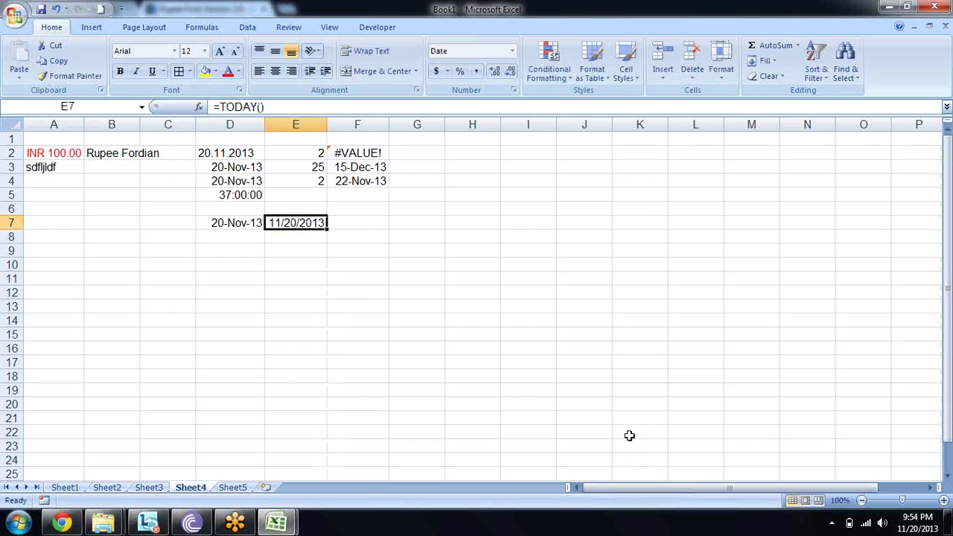
{"action": "key", "text": "ctrl+shift+3"}
- Cycle E7 through General, Number, Time, Date, Currency, Percentage and Scientific formats, ending on date
{"action": "key", "text": "ctrl+shift+asciitilde"}
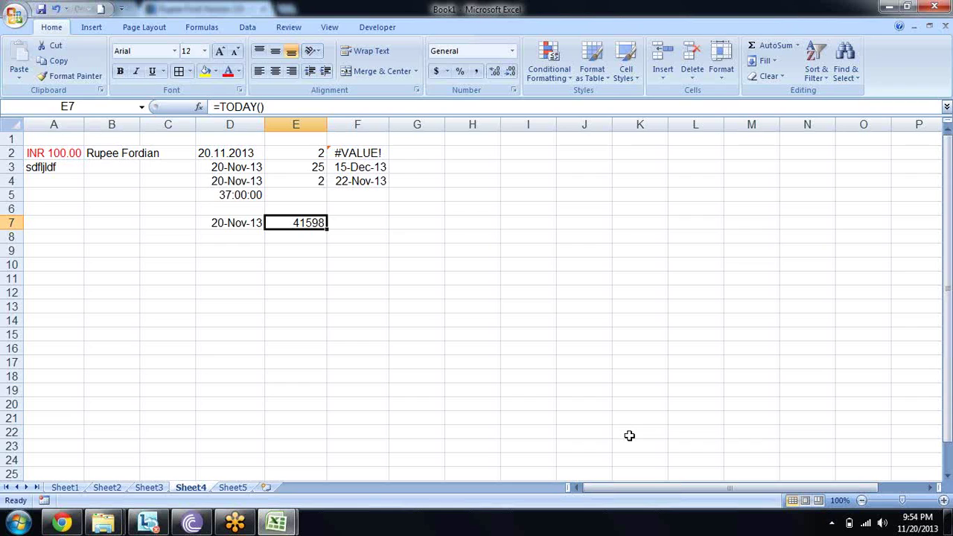
{"action": "key", "text": "ctrl+shift+exclam"}
{"action": "key", "text": "ctrl+shift+at"}
{"action": "key", "text": "ctrl+shift+numbersign"}
{"action": "key", "text": "ctrl+shift+dollar"}
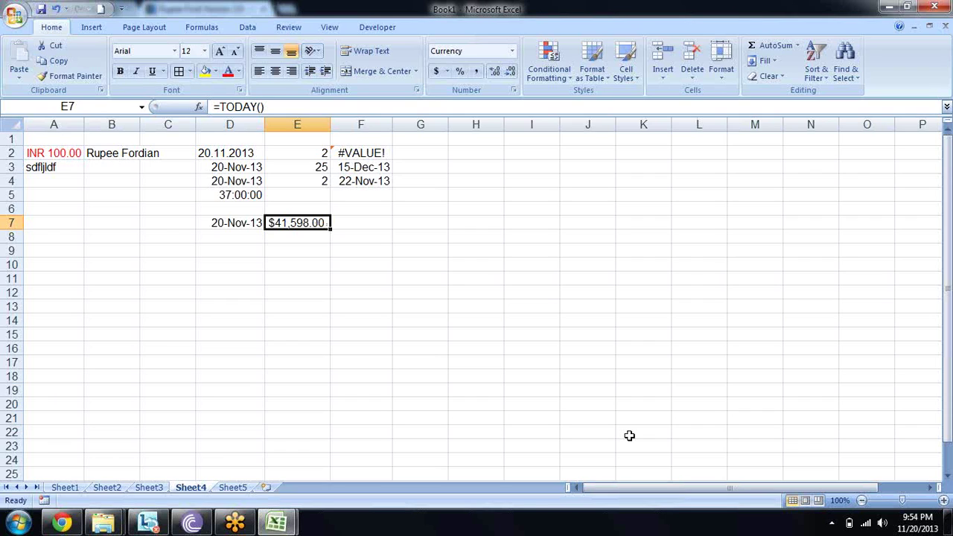
{"action": "key", "text": "ctrl+shift+percent"}
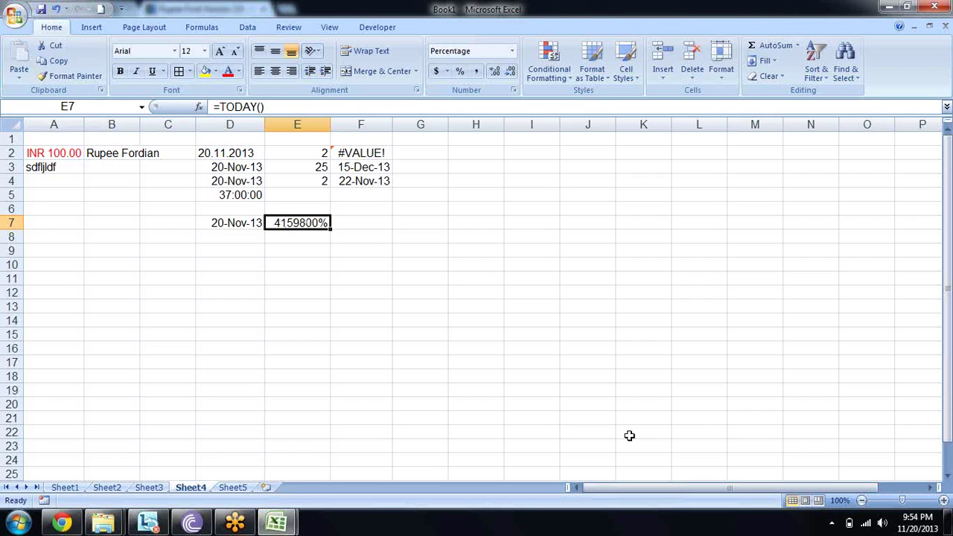
{"action": "key", "text": "ctrl+shift+asciicircum"}
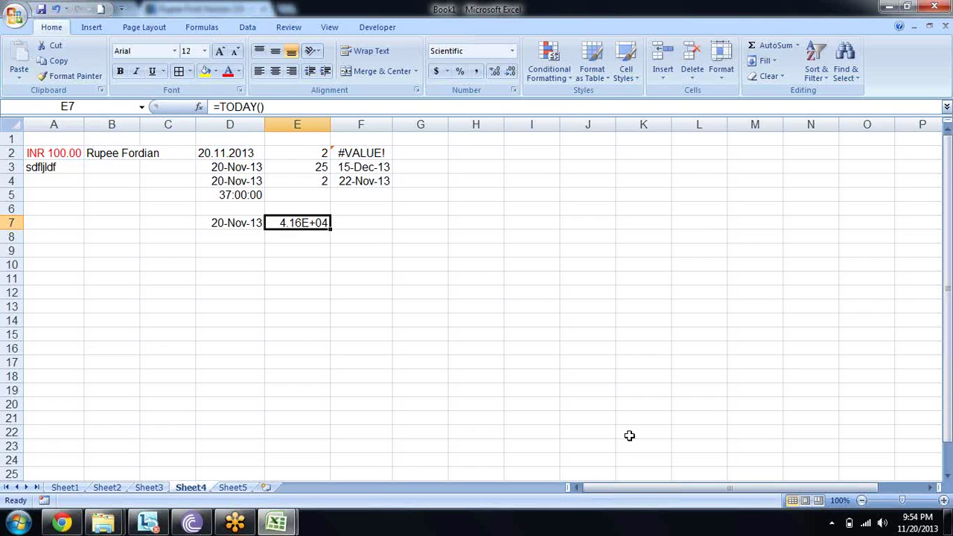
{"action": "key", "text": "ctrl+c"}
{"action": "key", "text": "ctrl+shift+numbersign"}
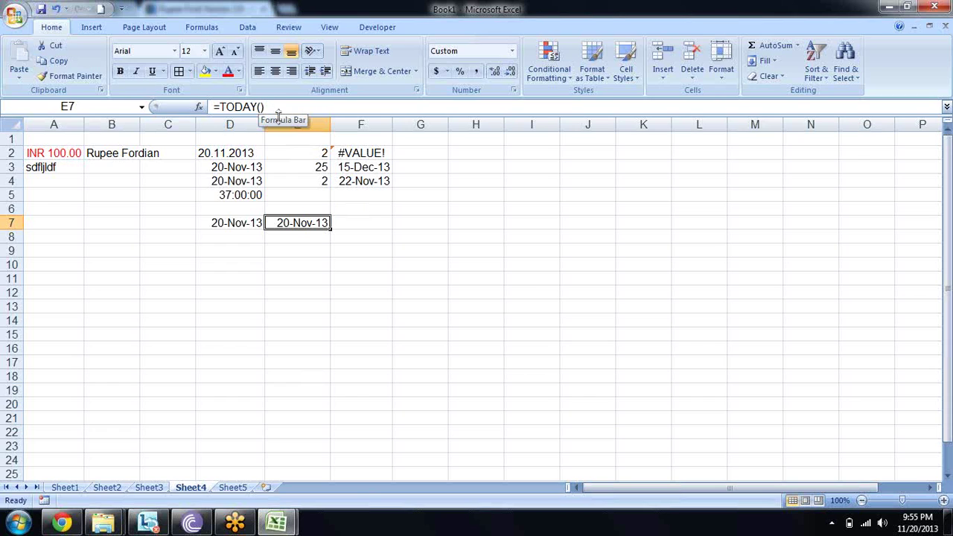
- Enter =NOW() in F7
{"action": "left_click", "coordinate": [393, 218]}
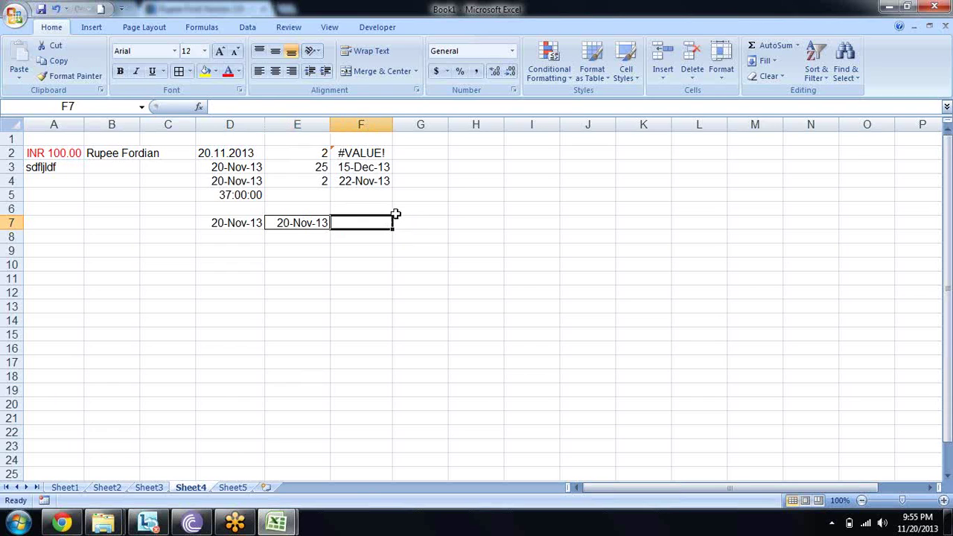
{"action": "type", "text": "="}
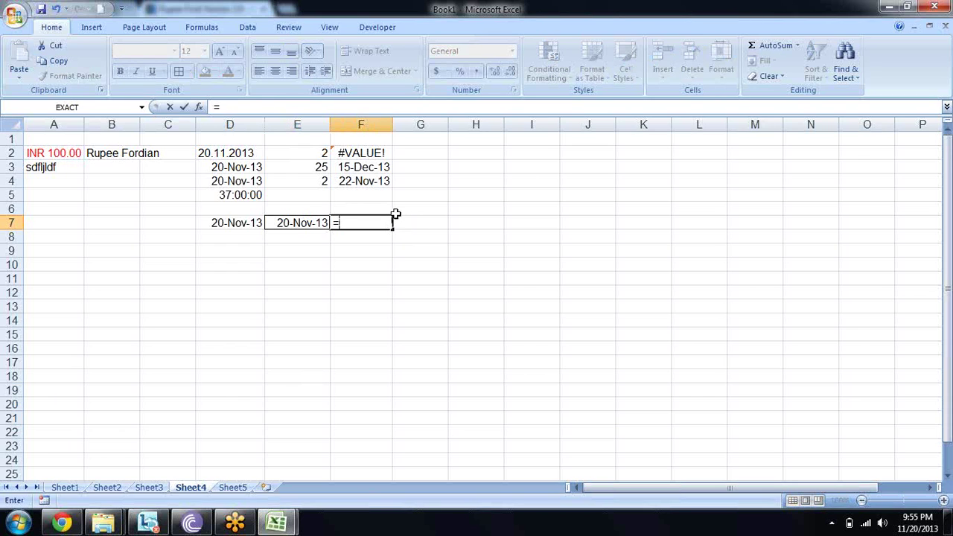
{"action": "type", "text": "now"}
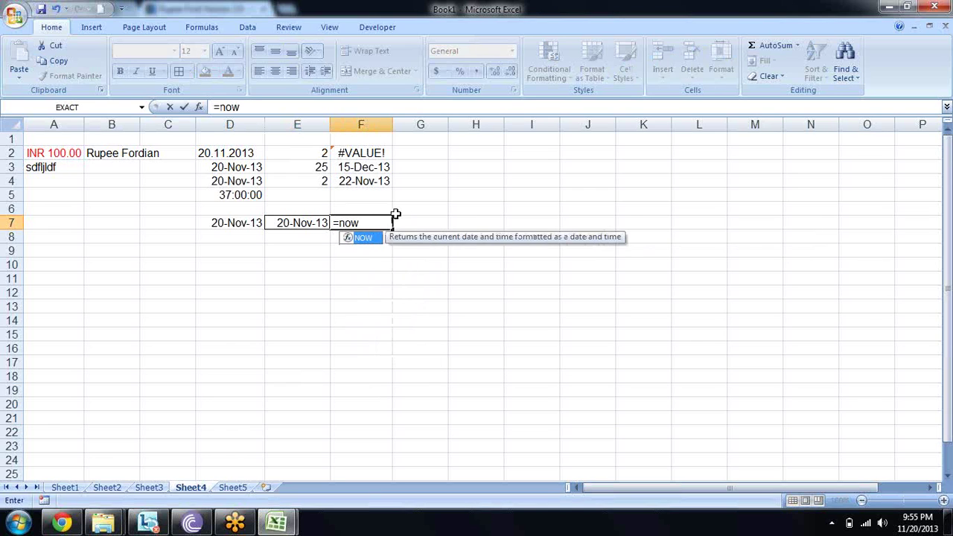
{"action": "key", "text": "Tab"}
{"action": "type", "text": ")"}
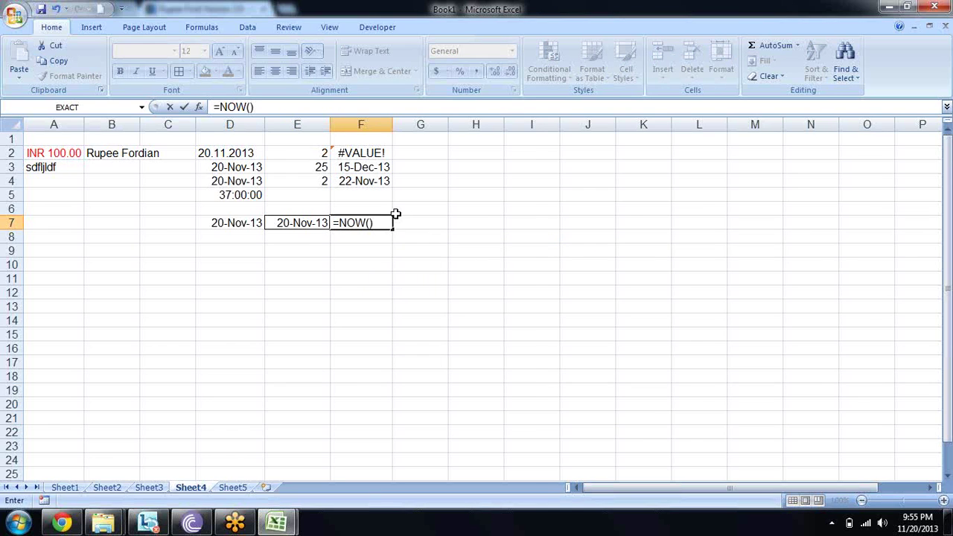
{"action": "key", "text": "Return"}
{"action": "left_click", "coordinate": [395, 216]}
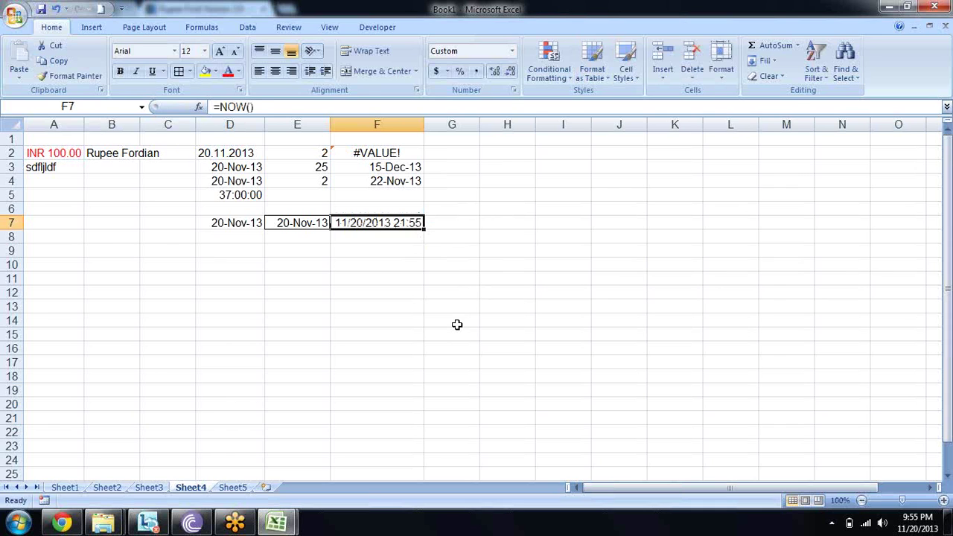
- Copy E7:F7 and paste them into row 8 as values only
{"action": "key", "text": "Left"}
{"action": "key", "text": "shift+Right"}
{"action": "key", "text": "ctrl+c"}
{"action": "key", "text": "Down"}
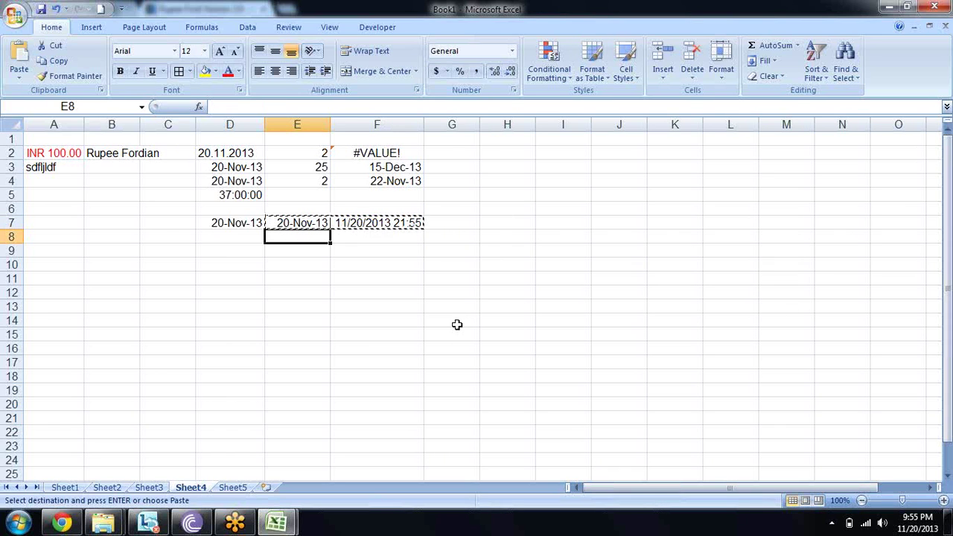
{"action": "key", "text": "ctrl+alt+v"}
{"action": "key", "text": "v"}
{"action": "key", "text": "Return"}
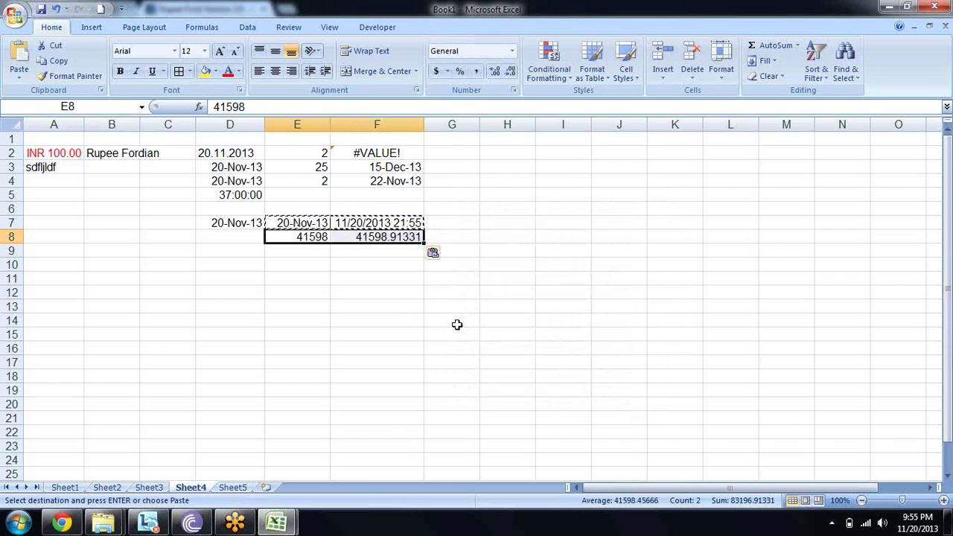
{"action": "key", "text": "Down"}
{"action": "key", "text": "Up"}
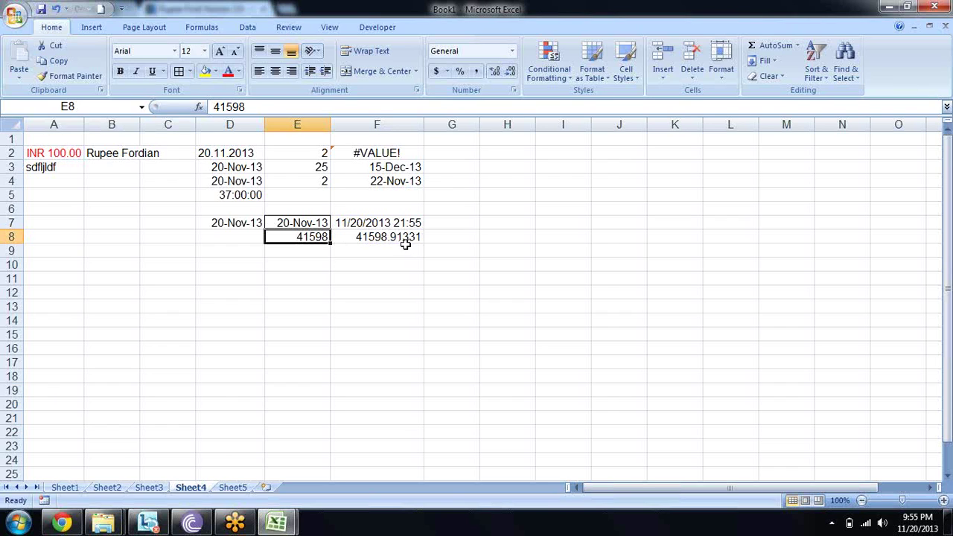
- Enter =F8-E8 in G8, giving the time fraction 0.913314
{"action": "key", "text": "Up"}
{"action": "key", "text": "Down"}
{"action": "key", "text": "Right"}
{"action": "key", "text": "Right"}
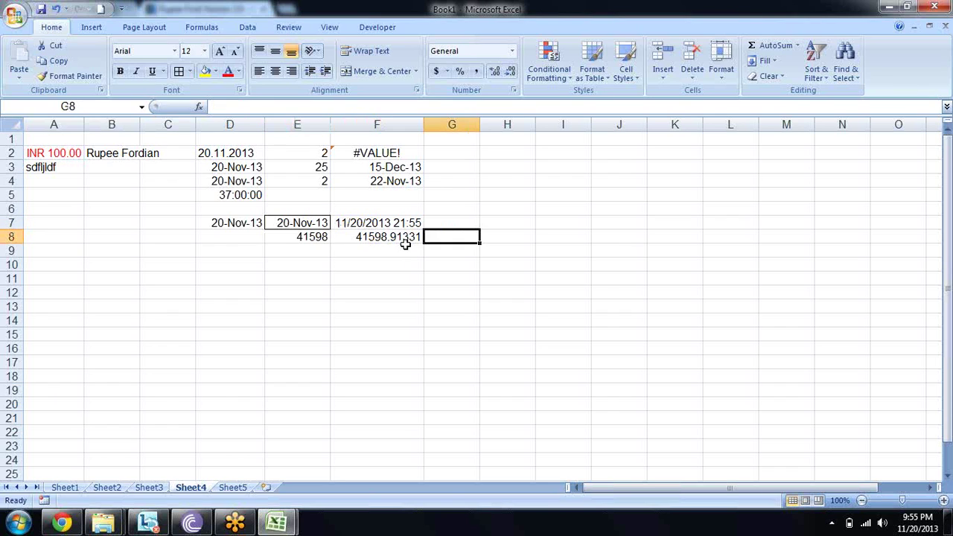
{"action": "type", "text": "="}
{"action": "key", "text": "Left"}
{"action": "type", "text": "-"}
{"action": "key", "text": "Left"}
{"action": "key", "text": "Left"}
{"action": "key", "text": "Return"}
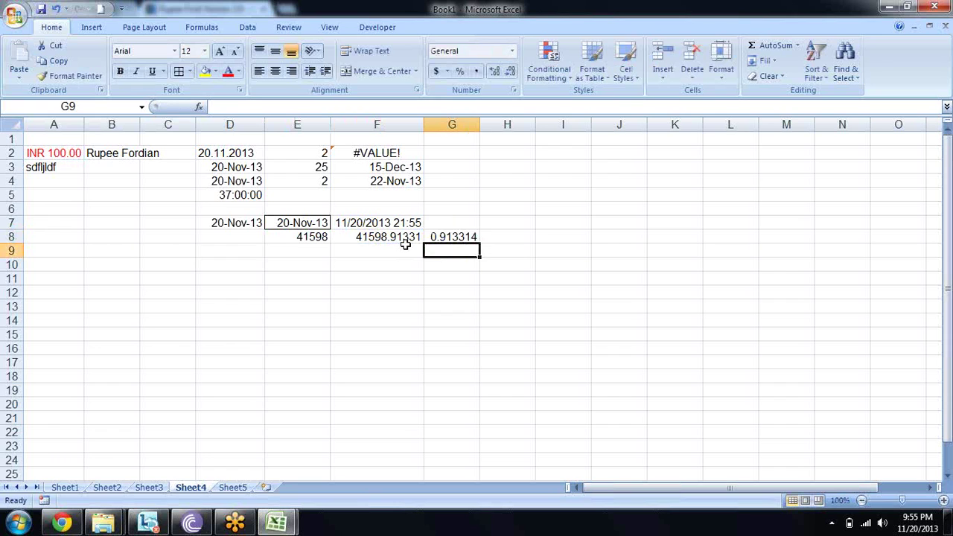
{"action": "key", "text": "Up"}
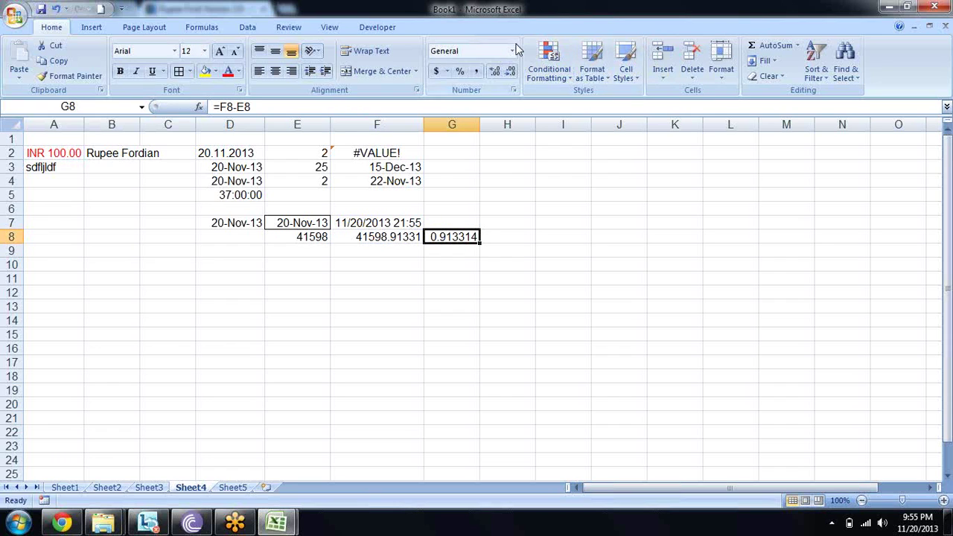
- Apply the Time format to G8 so it shows 9:55:10 PM, then check the pasted value in F8
{"action": "left_click", "coordinate": [513, 51]}
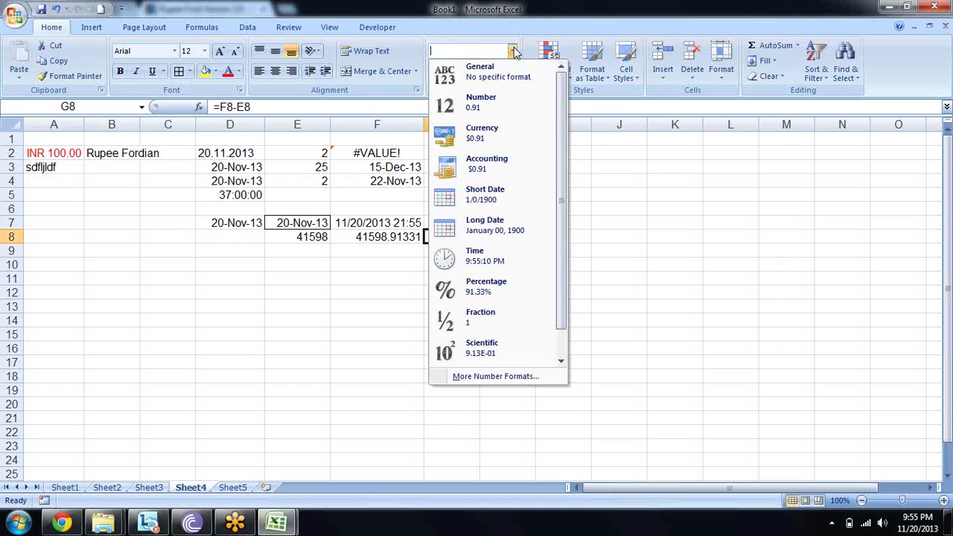
{"action": "left_click", "coordinate": [490, 254]}
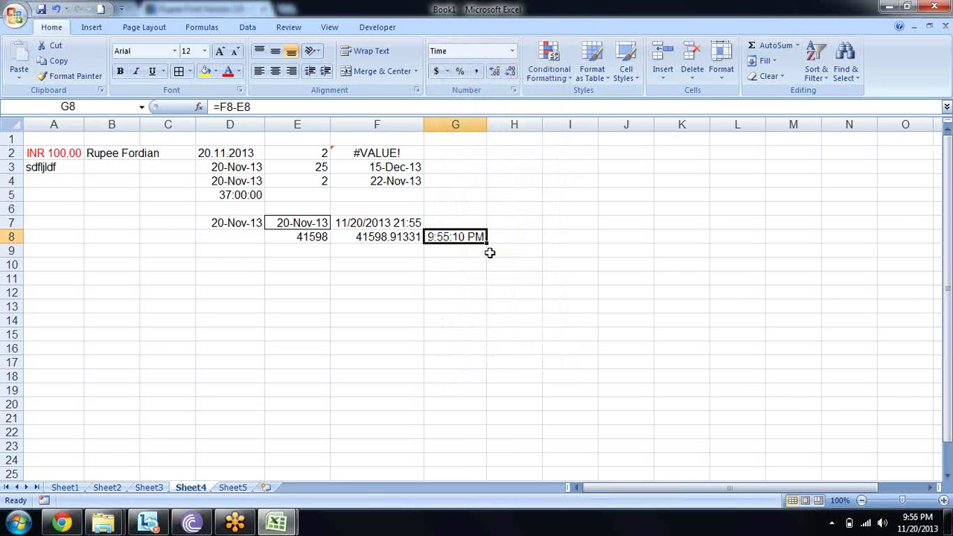
{"action": "key", "text": "Left"}
{"action": "key", "text": "Left"}
{"action": "key", "text": "Right"}
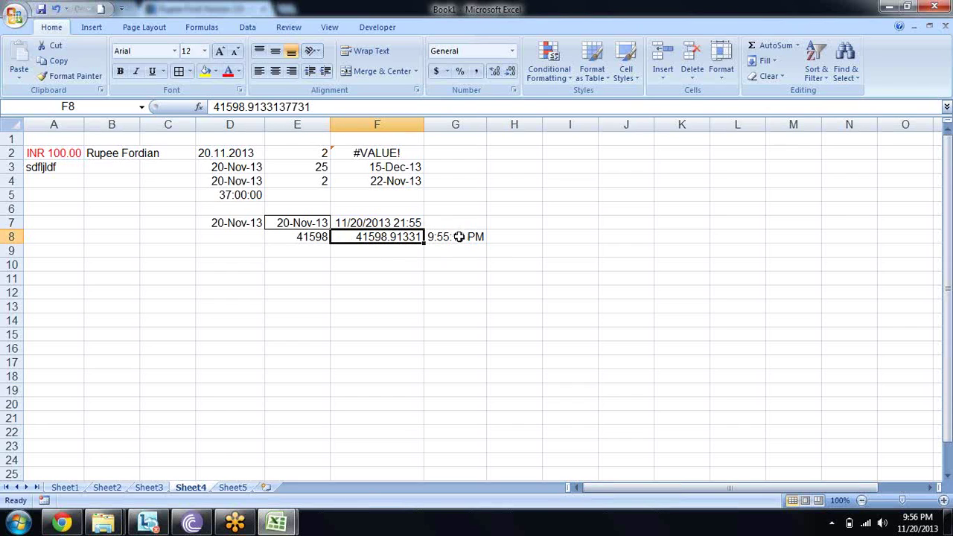
- Move the selection to the empty cell C9
{"action": "left_click", "coordinate": [414, 252]}
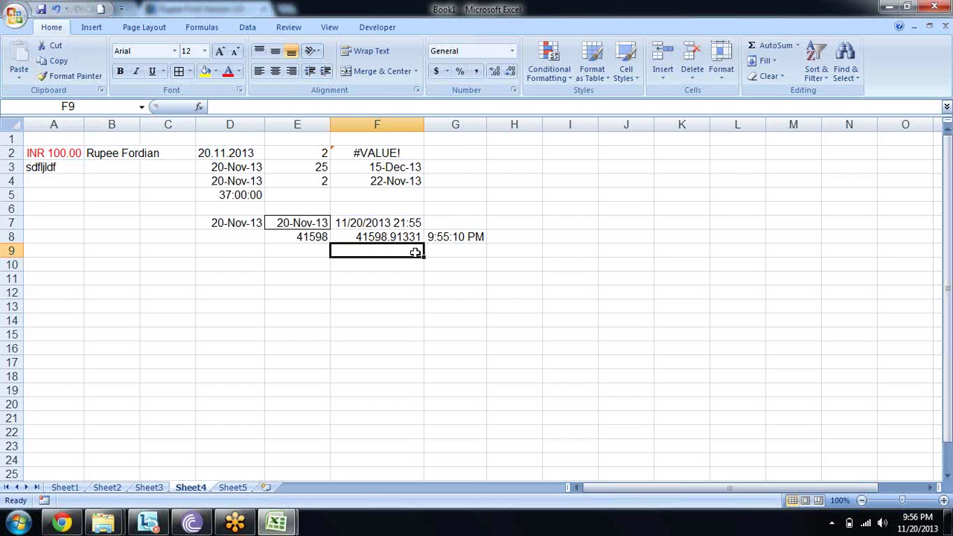
{"action": "key", "text": "Left"}
{"action": "key", "text": "Left"}
{"action": "key", "text": "Left"}
{"action": "key", "text": "Down"}
{"action": "key", "text": "Down"}
{"action": "key", "text": "Up"}
{"action": "key", "text": "Up"}
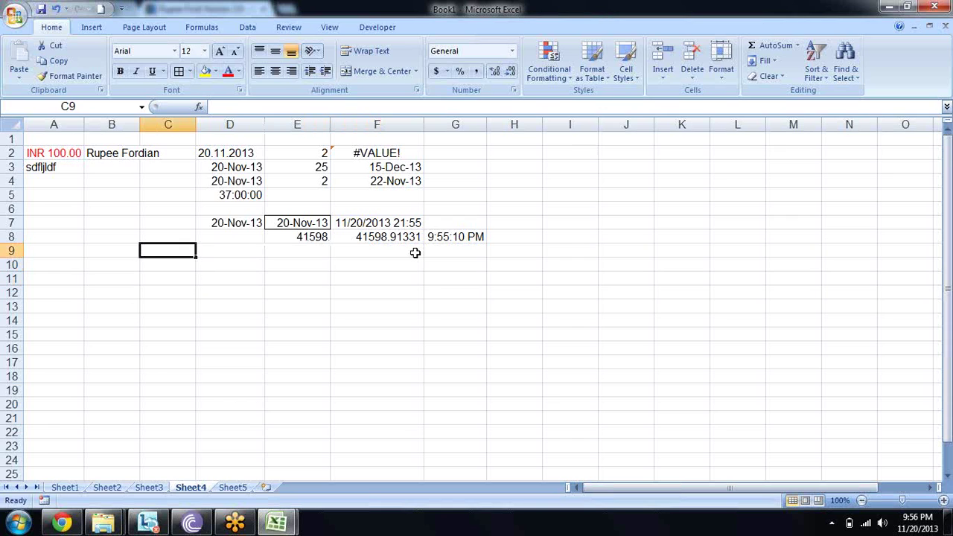
- Preview the Fraction format options, then enter 2.5 in C9
{"action": "key", "text": "ctrl+1"}
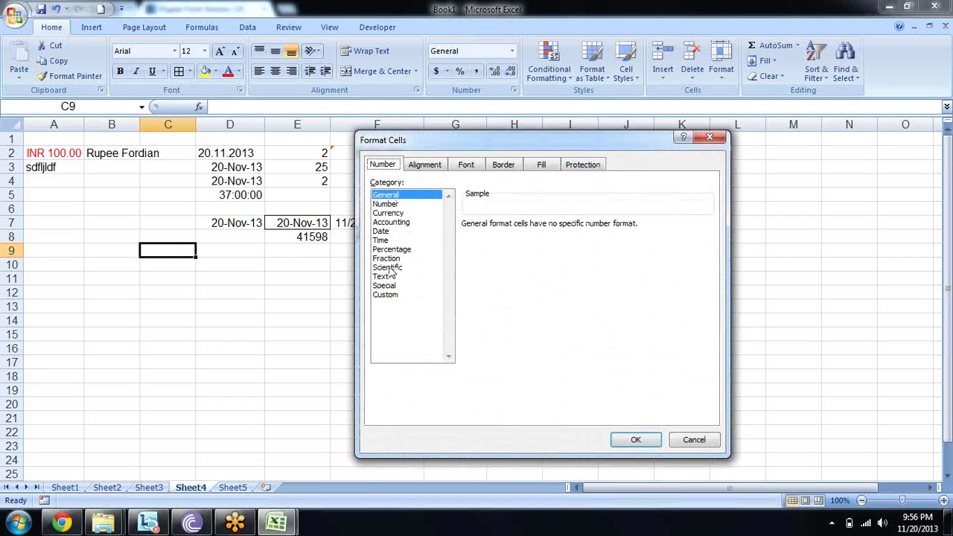
{"action": "left_click", "coordinate": [397, 258]}
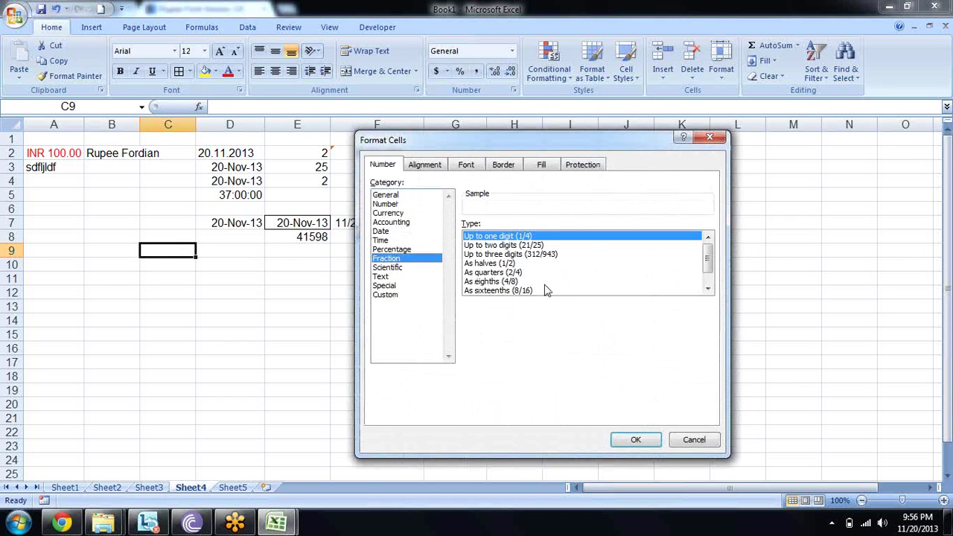
{"action": "key", "text": "Escape"}
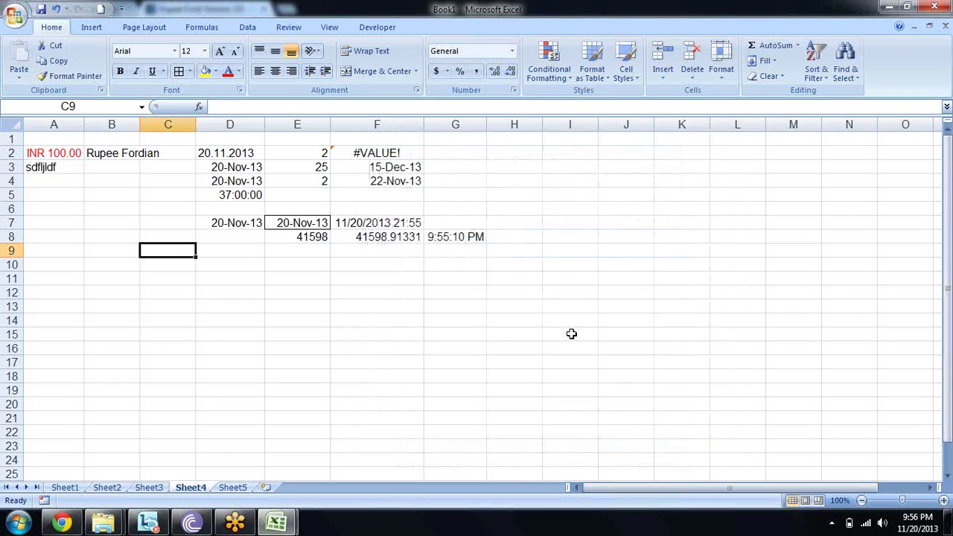
{"action": "type", "text": "2.5"}
{"action": "key", "text": "Return"}
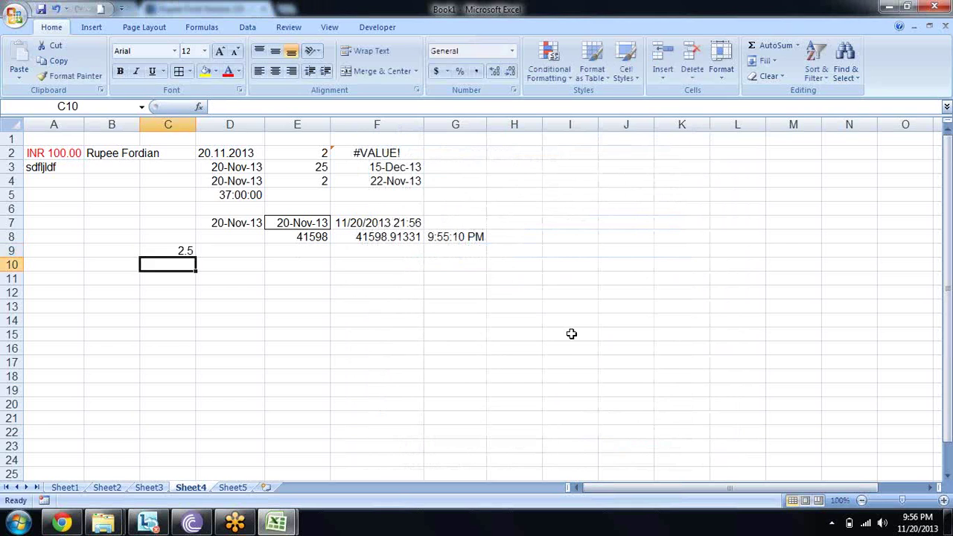
{"action": "key", "text": "Up"}
- Format C9 as a fraction in halves so it displays 2 1/2
{"action": "key", "text": "ctrl+1"}
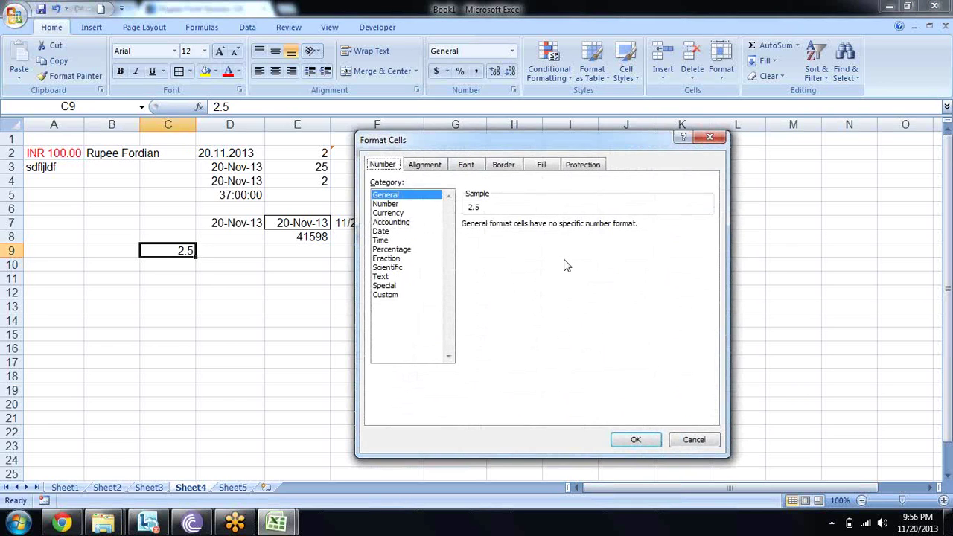
{"action": "left_click", "coordinate": [399, 260]}
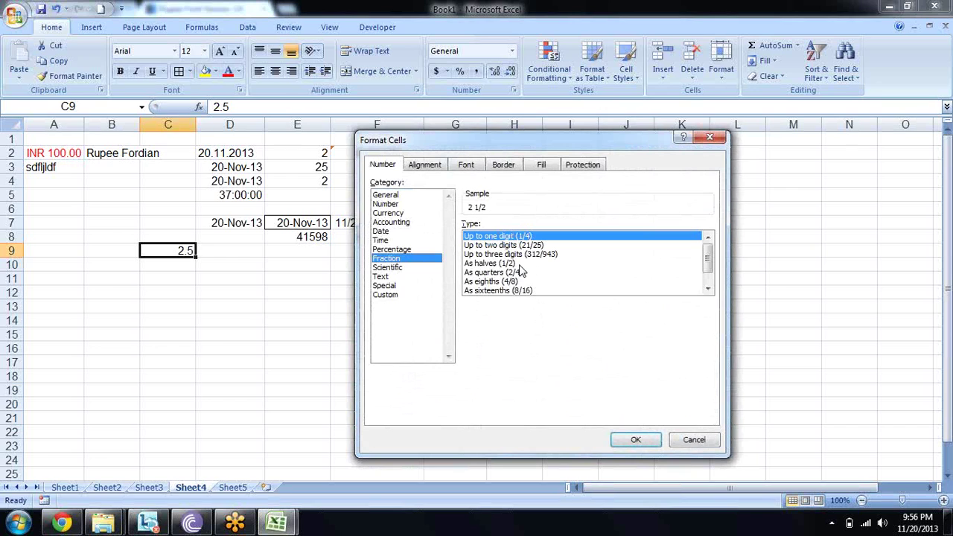
{"action": "left_click", "coordinate": [511, 263]}
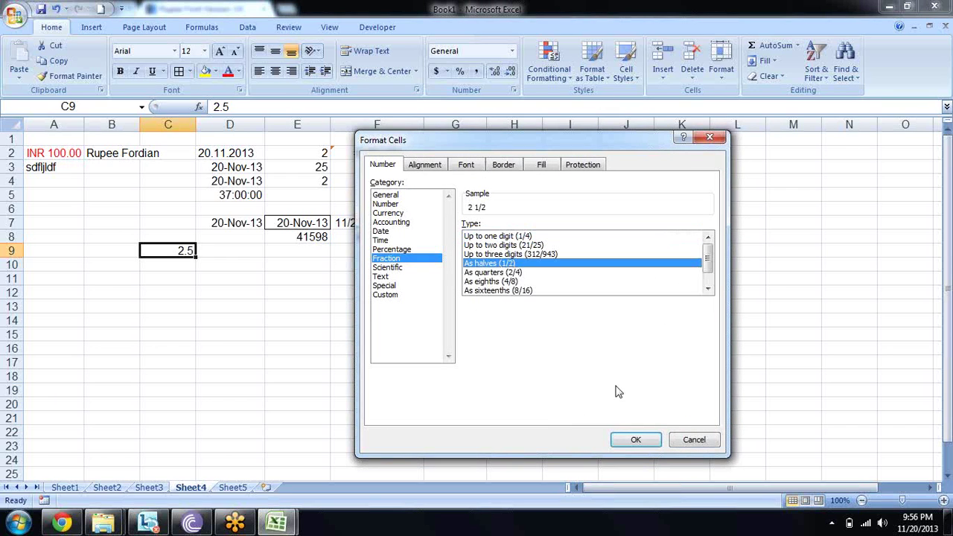
{"action": "left_click", "coordinate": [631, 441]}
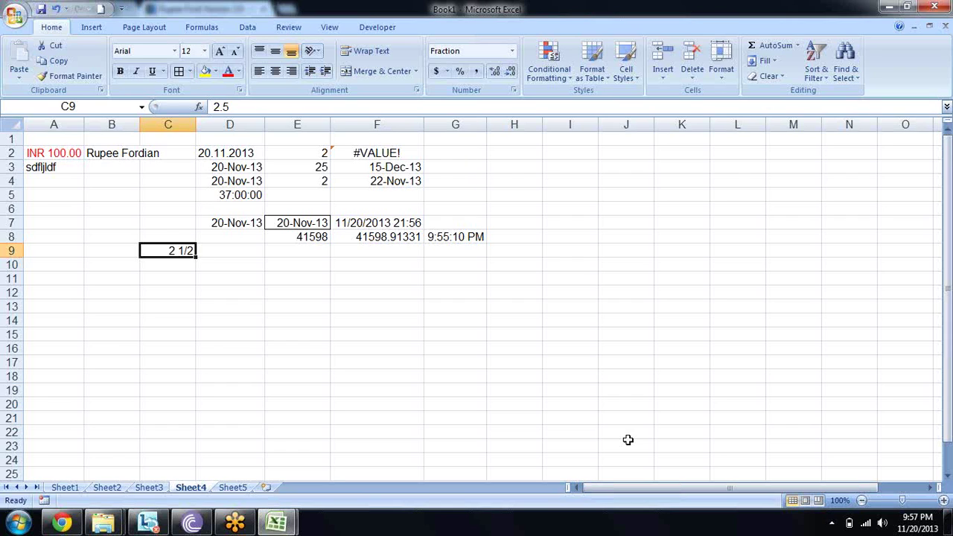
- Preview C9 in the Currency, Date, Percentage, Fraction, Scientific, Text and Special number categories
{"action": "key", "text": "Return"}
{"action": "key", "text": "Up"}
{"action": "left_click", "coordinate": [513, 90]}
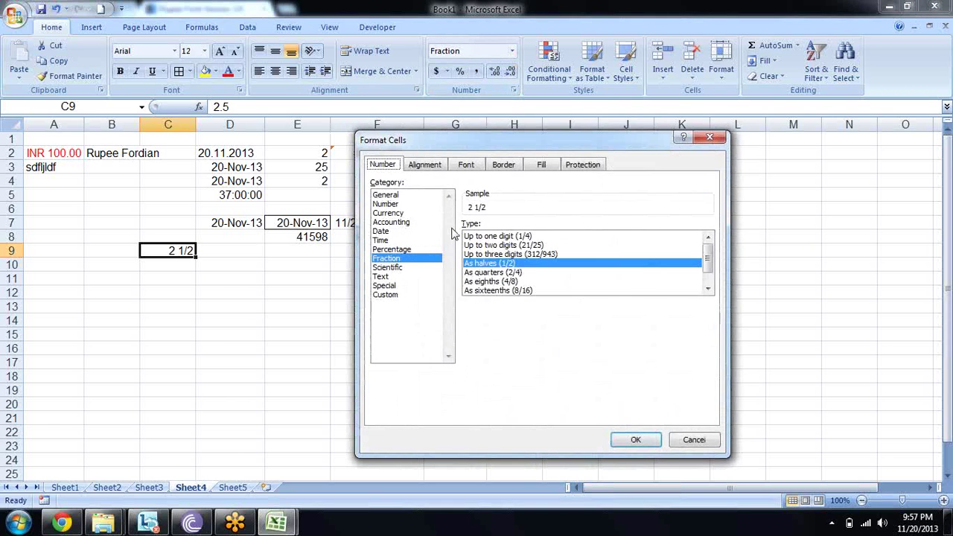
{"action": "left_click", "coordinate": [402, 212]}
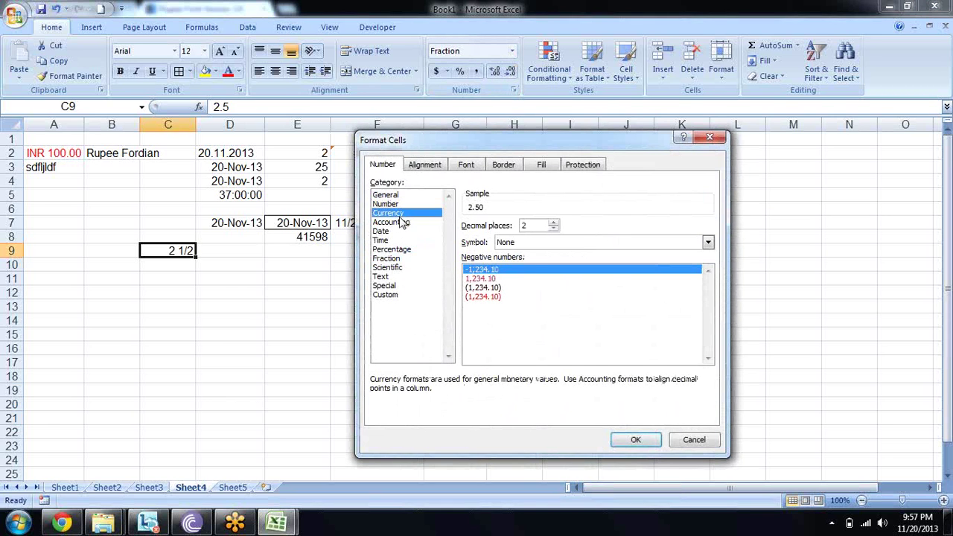
{"action": "left_click", "coordinate": [402, 231]}
{"action": "left_click", "coordinate": [402, 250]}
{"action": "left_click", "coordinate": [402, 259]}
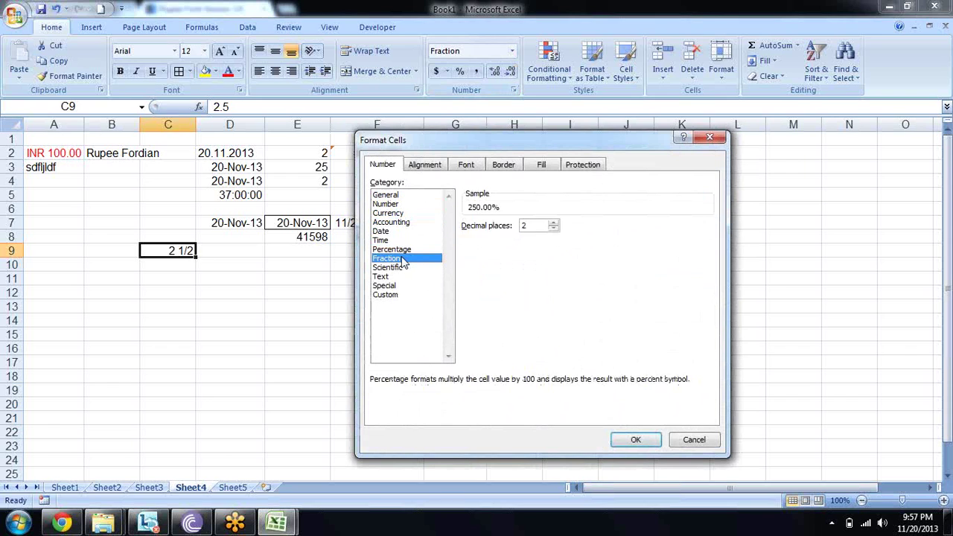
{"action": "left_click", "coordinate": [402, 268]}
{"action": "left_click", "coordinate": [402, 276]}
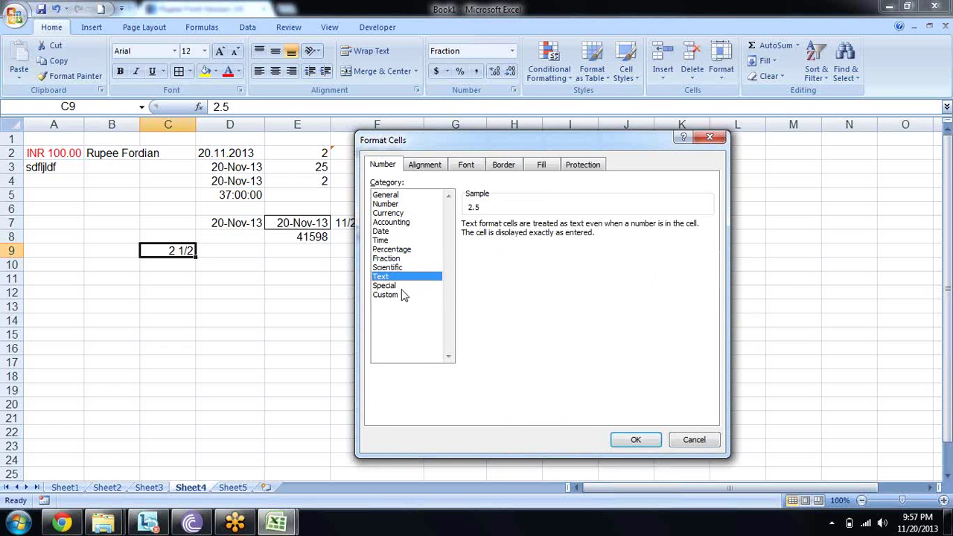
{"action": "left_click", "coordinate": [402, 290]}
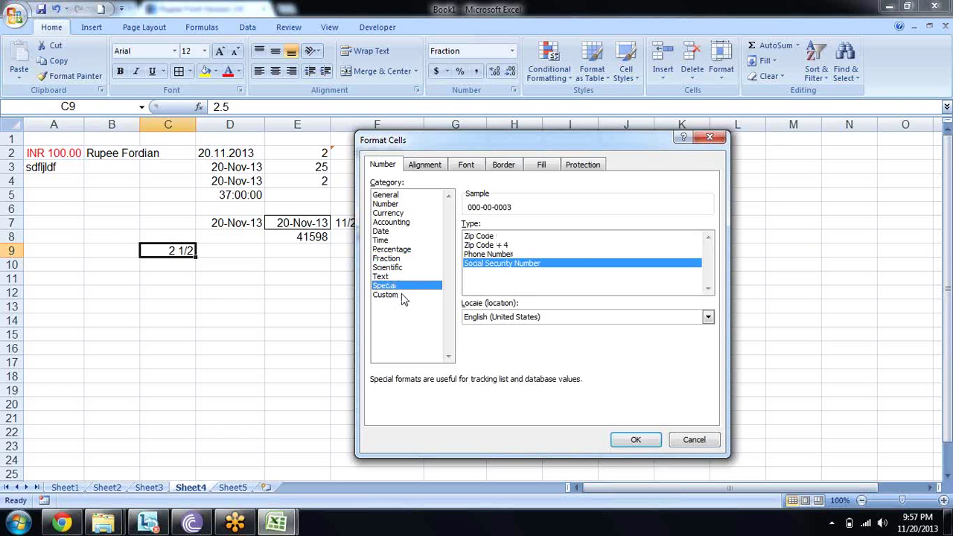
- Browse the Custom format codes, then close Format Cells without applying any of them
{"action": "left_click", "coordinate": [402, 295]}
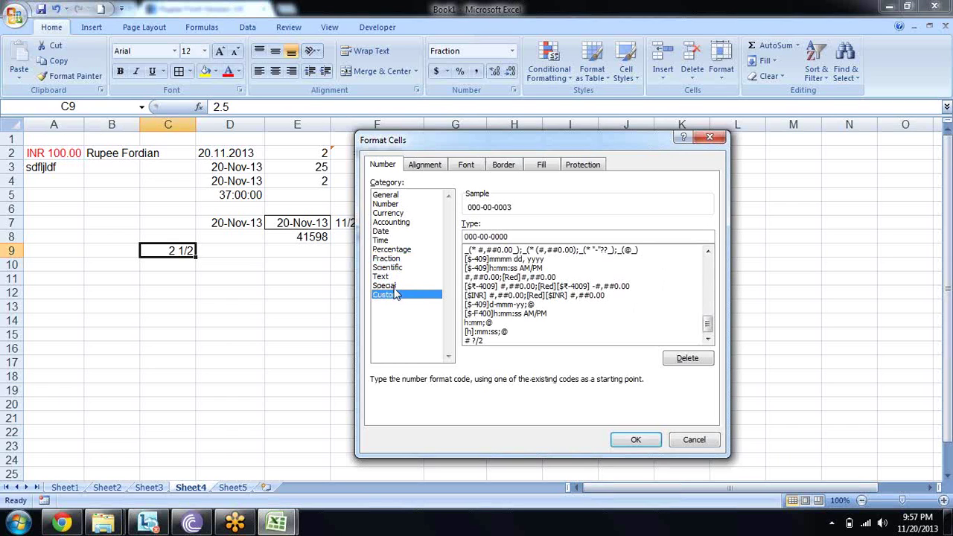
{"action": "left_click", "coordinate": [553, 304]}
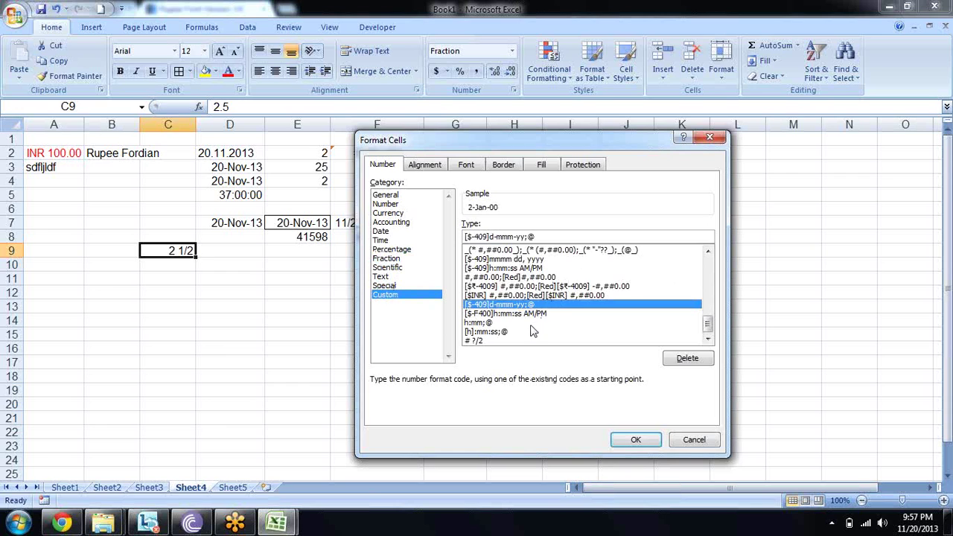
{"action": "left_click", "coordinate": [531, 322]}
{"action": "left_click", "coordinate": [532, 304]}
{"action": "left_click", "coordinate": [533, 268]}
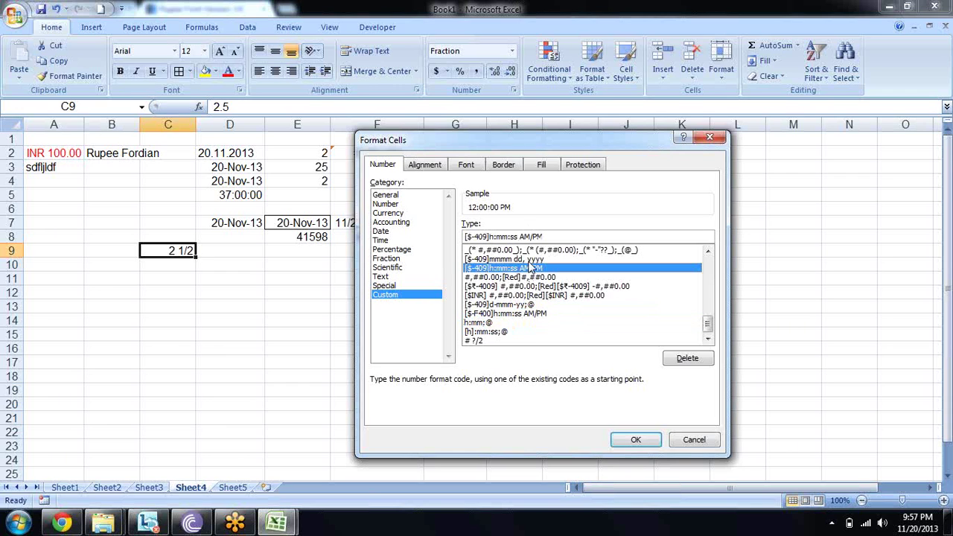
{"action": "left_click", "coordinate": [544, 250]}
{"action": "left_click", "coordinate": [529, 313]}
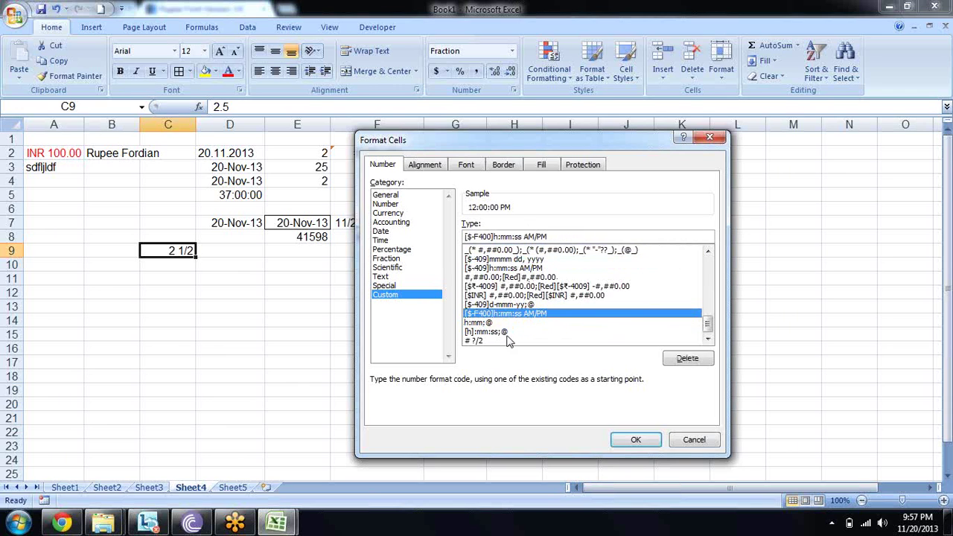
{"action": "left_click", "coordinate": [504, 332]}
{"action": "left_click", "coordinate": [528, 304]}
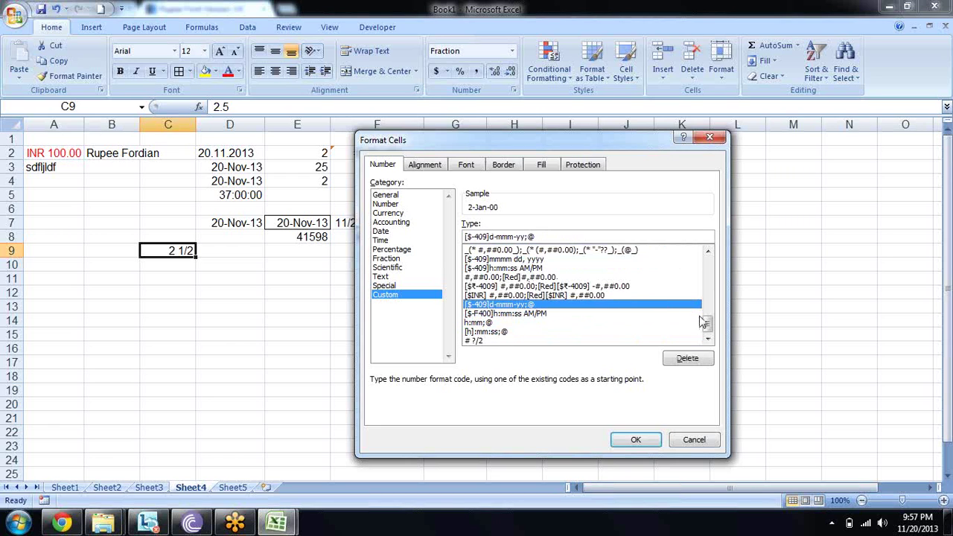
{"action": "left_click", "coordinate": [707, 137]}
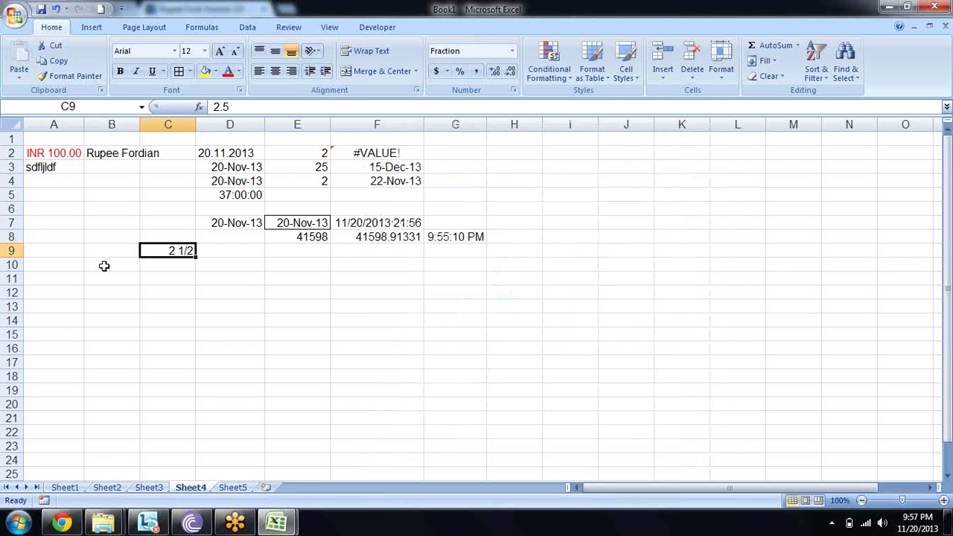
- On Sheet5, enter header cheque in A1 and text values '000245 and '098765 in A2:A3
{"action": "left_click", "coordinate": [232, 487]}
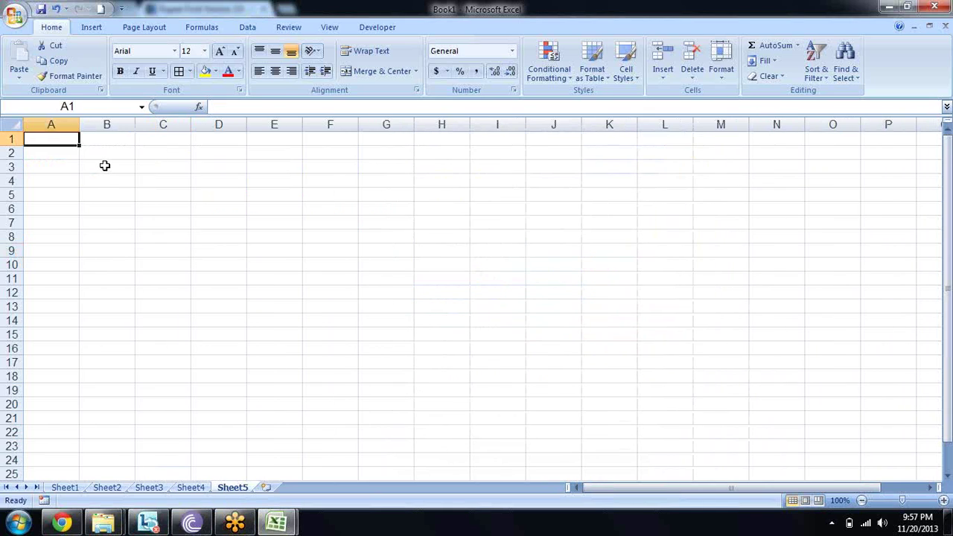
{"action": "key", "text": "Down"}
{"action": "type", "text": "'"}
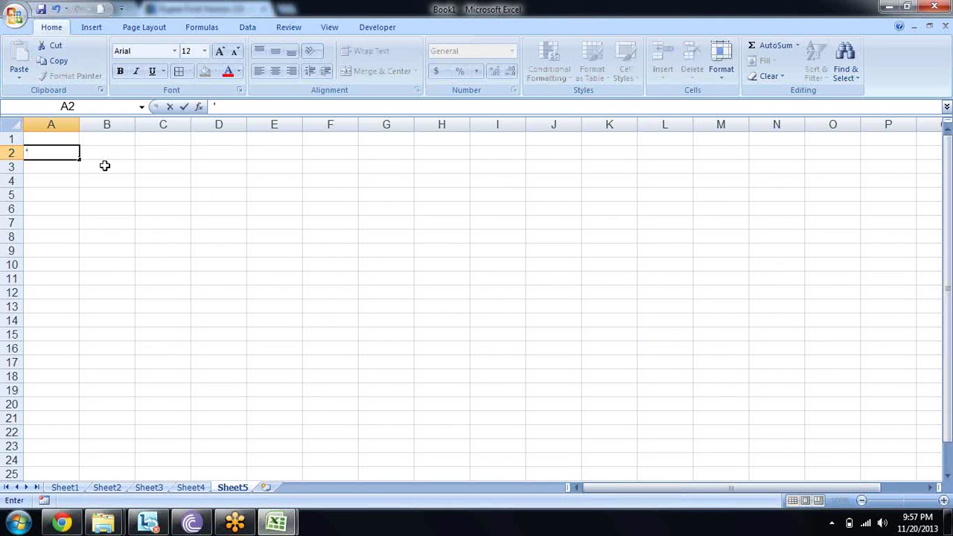
{"action": "key", "text": "Up"}
{"action": "type", "text": "che"}
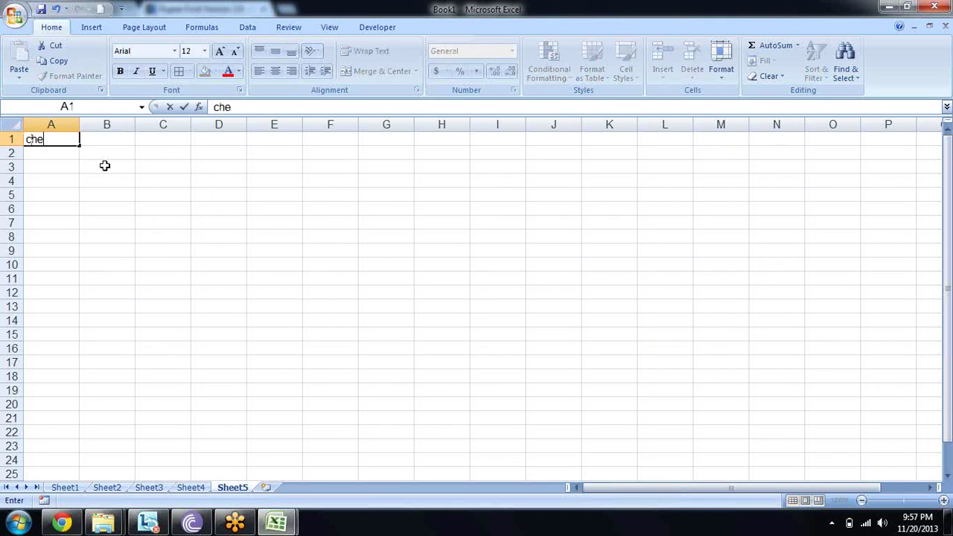
{"action": "type", "text": "qu"}
{"action": "type", "text": "e"}
{"action": "key", "text": "Return"}
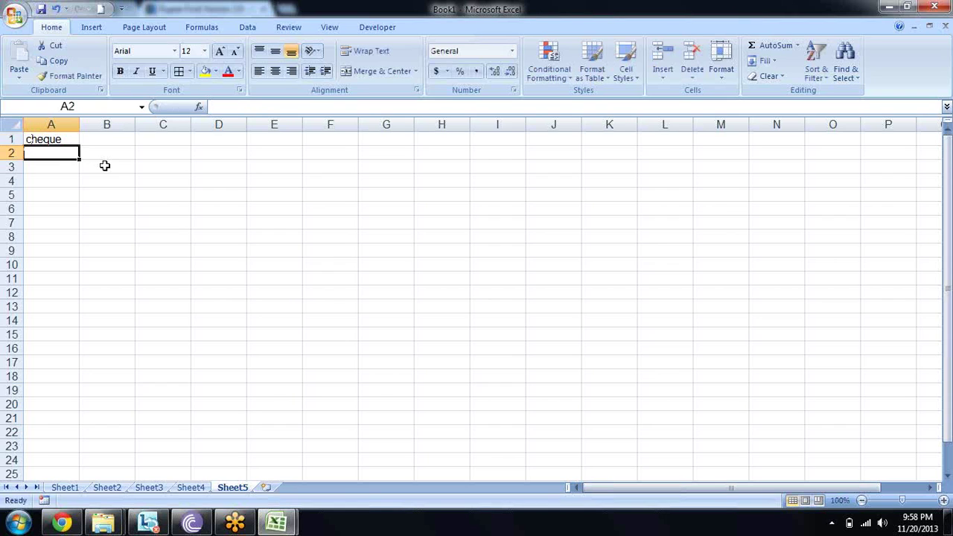
{"action": "type", "text": "'000"}
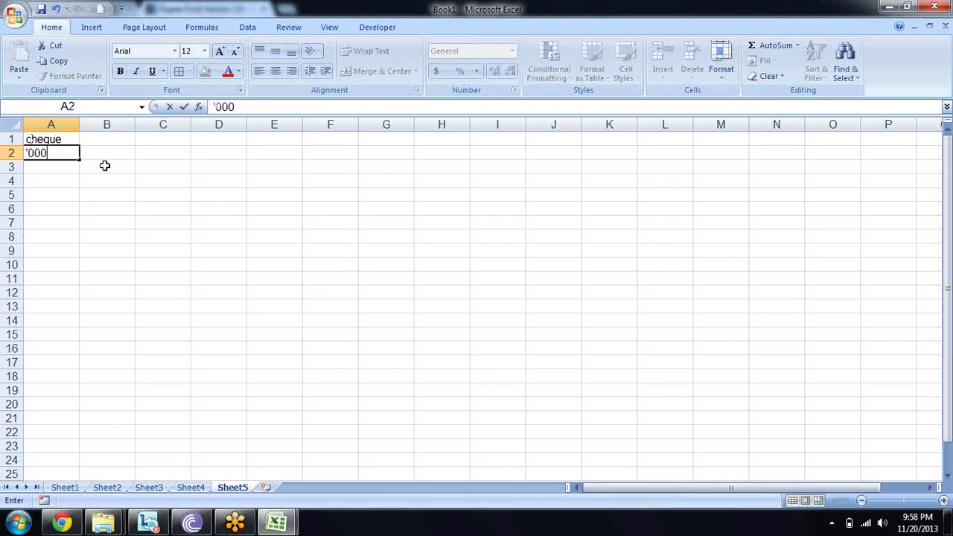
{"action": "type", "text": "245"}
{"action": "key", "text": "Return"}
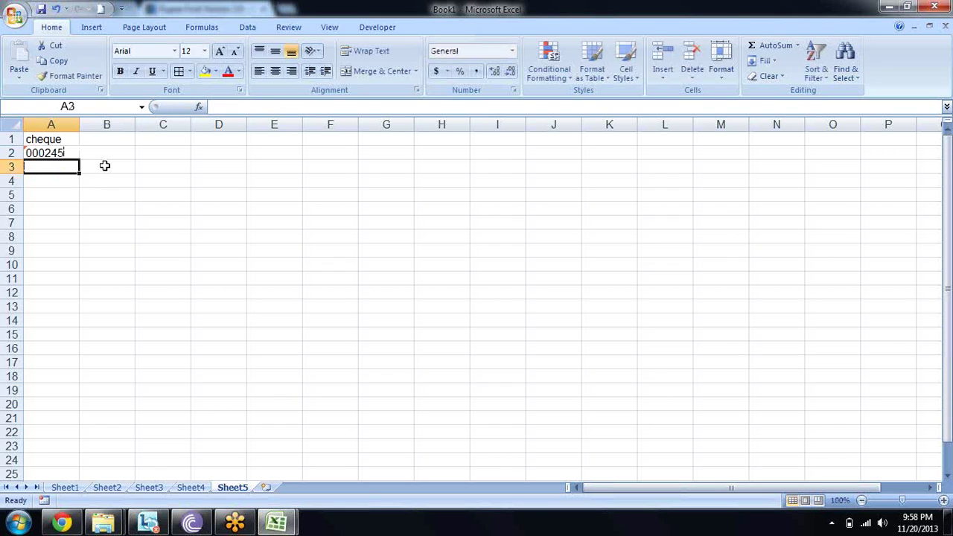
{"action": "type", "text": "'09876"}
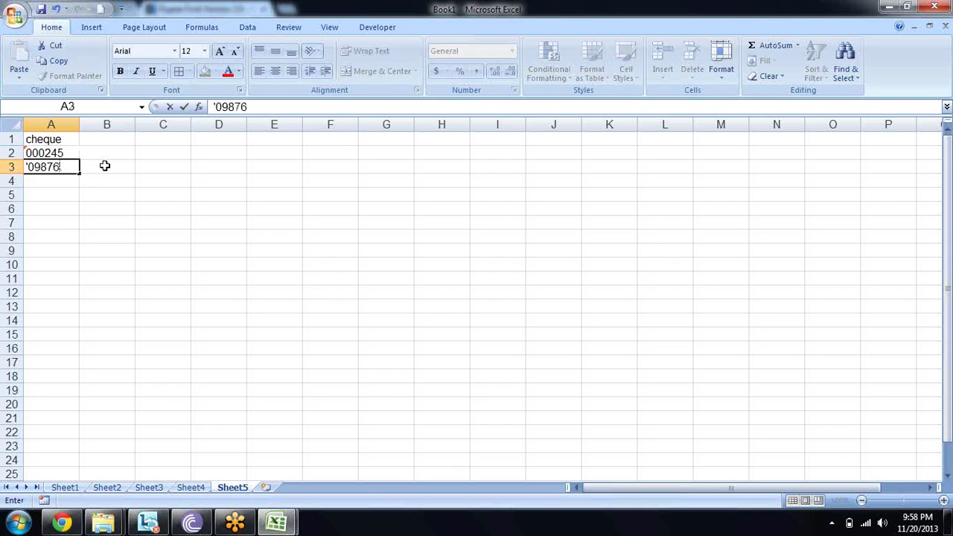
{"action": "type", "text": "5"}
{"action": "key", "text": "Return"}
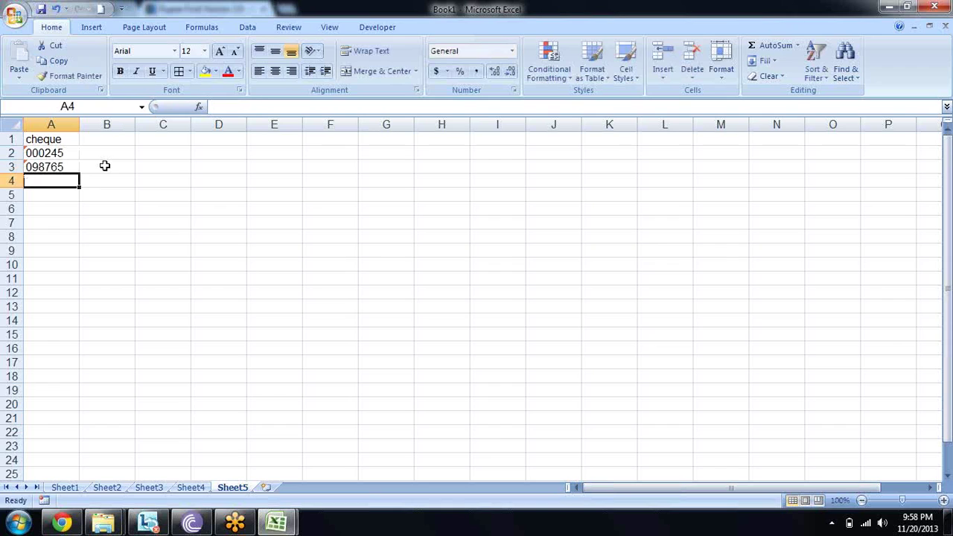
- Copy the two cheque numbers in A2:A3 and paste them down through A15
{"action": "key", "text": "Up"}
{"action": "key", "text": "Up"}
{"action": "key", "text": "shift+Down"}
{"action": "key", "text": "ctrl+c"}
{"action": "key", "text": "Down"}
{"action": "key", "text": "Down"}
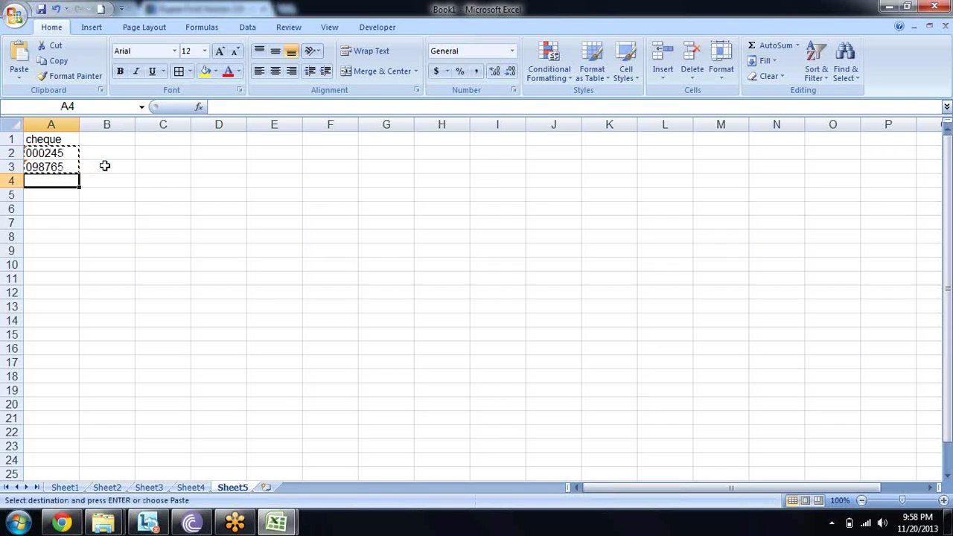
{"action": "key", "text": "shift+Down"}
{"action": "key", "text": "shift+Down"}
{"action": "key", "text": "shift+Down"}
{"action": "key", "text": "shift+Down"}
{"action": "key", "text": "ctrl+v"}
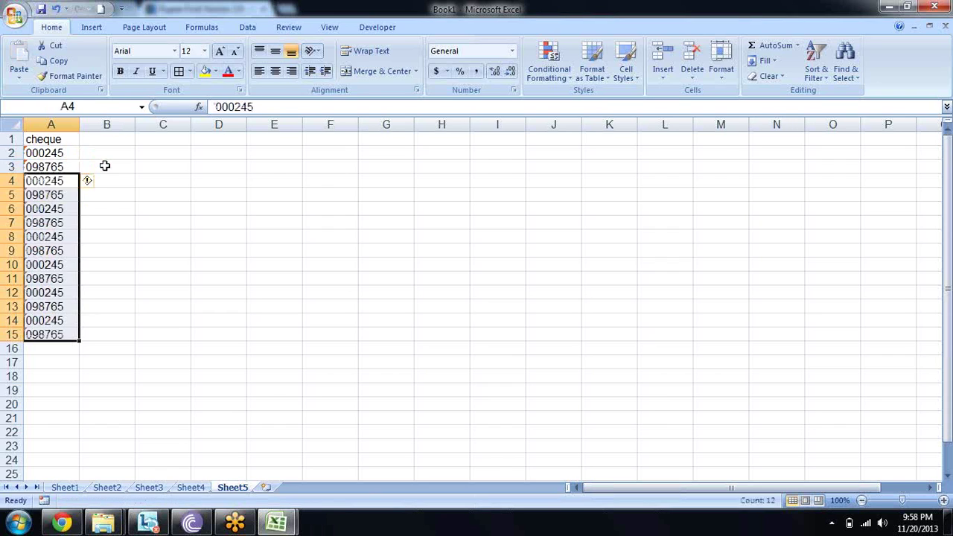
{"action": "key", "text": "Down"}
{"action": "key", "text": "Down"}
{"action": "key", "text": "Down"}
{"action": "key", "text": "Escape"}
{"action": "key", "text": "Up"}
{"action": "key", "text": "Up"}
{"action": "key", "text": "Up"}
{"action": "key", "text": "Up"}
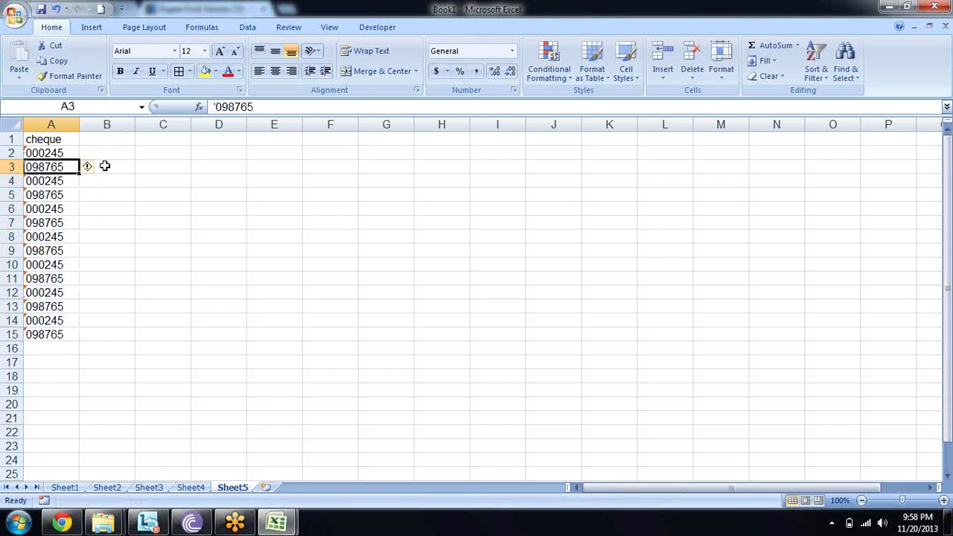
{"action": "key", "text": "Up"}
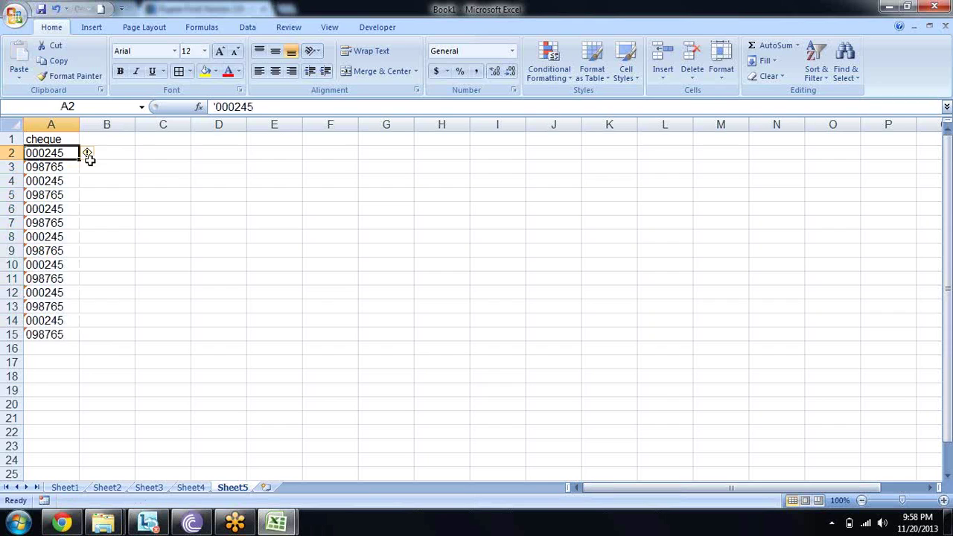
{"action": "left_click", "coordinate": [100, 154]}
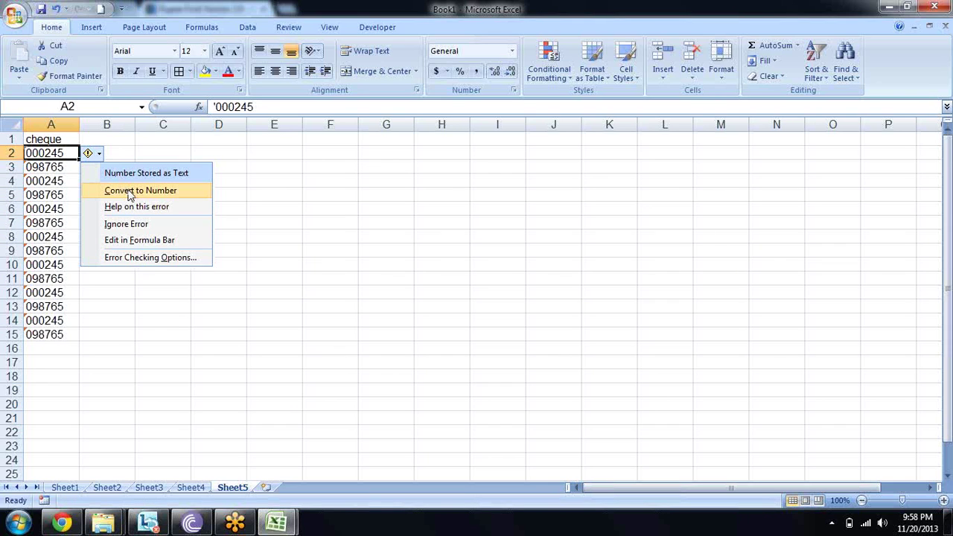
{"action": "left_click", "coordinate": [130, 193]}
{"action": "left_click", "coordinate": [93, 178]}
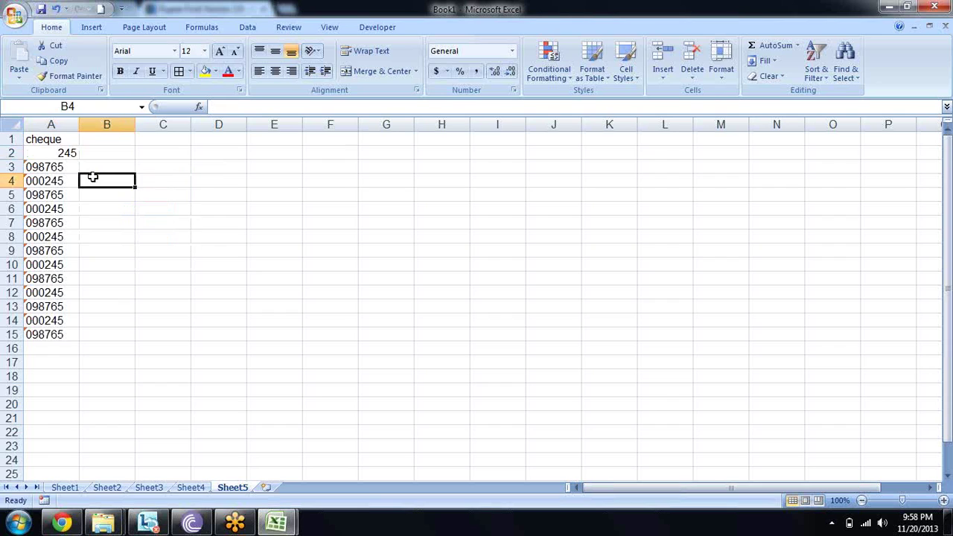
{"action": "left_click_drag", "start_coordinate": [58, 167], "coordinate": [69, 332]}
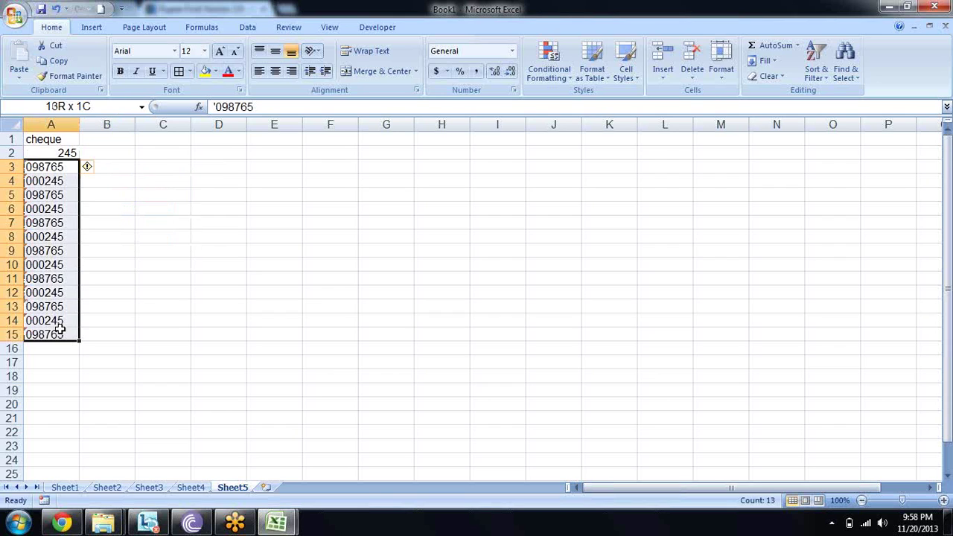
{"action": "left_click", "coordinate": [97, 168]}
{"action": "left_click", "coordinate": [130, 208]}
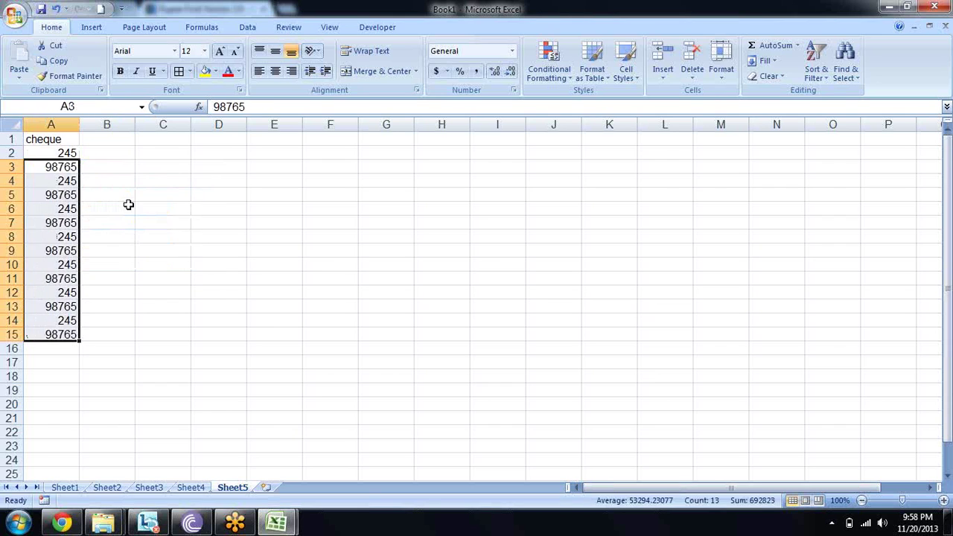
{"action": "left_click", "coordinate": [127, 205]}
{"action": "left_click", "coordinate": [65, 154]}
{"action": "left_click", "coordinate": [61, 219]}
{"action": "left_click", "coordinate": [66, 291]}
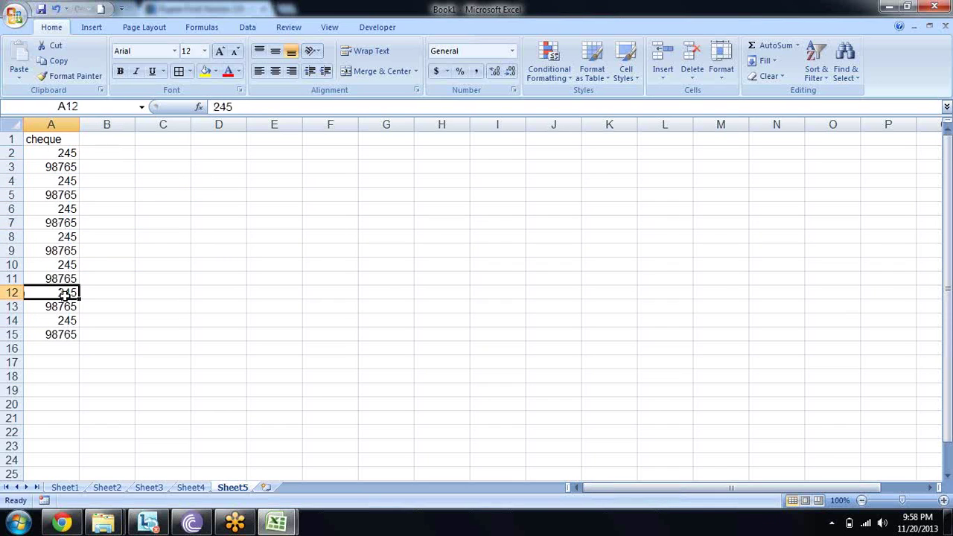
{"action": "left_click", "coordinate": [61, 334]}
{"action": "left_click", "coordinate": [63, 308]}
{"action": "left_click_drag", "start_coordinate": [59, 292], "coordinate": [53, 283]}
{"action": "left_click", "coordinate": [54, 248]}
{"action": "left_click", "coordinate": [47, 209]}
{"action": "left_click", "coordinate": [47, 153]}
{"action": "left_click", "coordinate": [48, 167]}
{"action": "left_click", "coordinate": [59, 207]}
{"action": "left_click", "coordinate": [59, 238]}
{"action": "left_click", "coordinate": [64, 292]}
{"action": "left_click", "coordinate": [63, 334]}
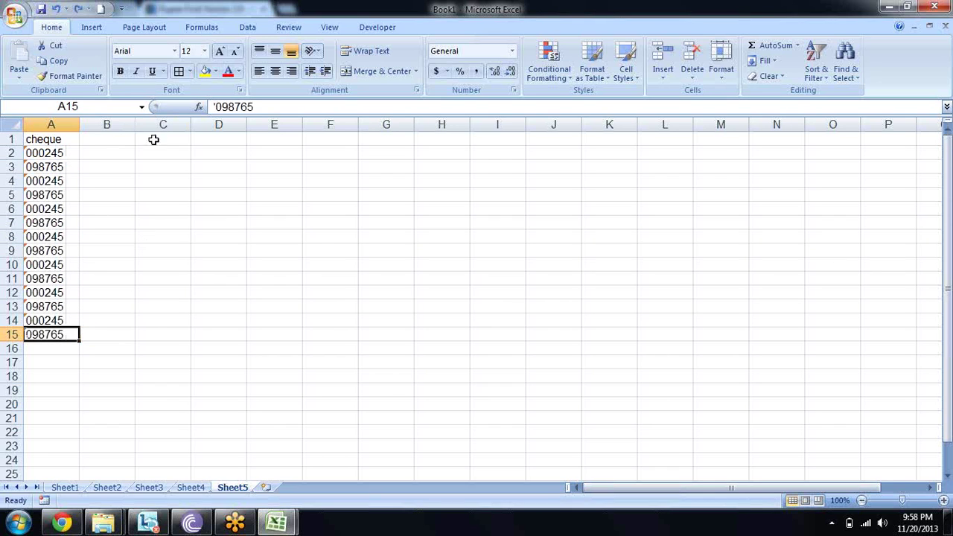
- Try a =VALUE(A2) formula in B2, fill it to B15, then delete it again
{"action": "left_click", "coordinate": [122, 150]}
{"action": "type", "text": "=v"}
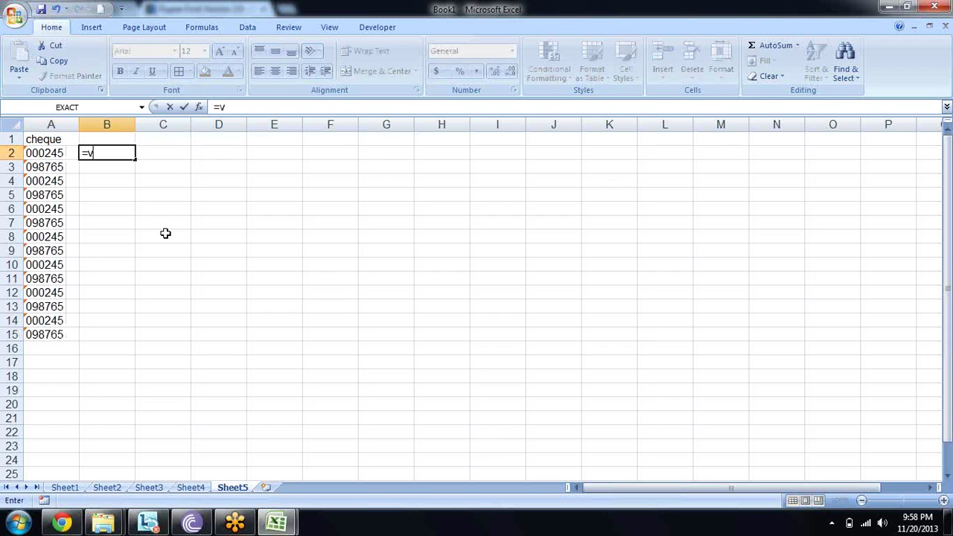
{"action": "type", "text": "a"}
{"action": "key", "text": "Tab"}
{"action": "type", "text": "A2"}
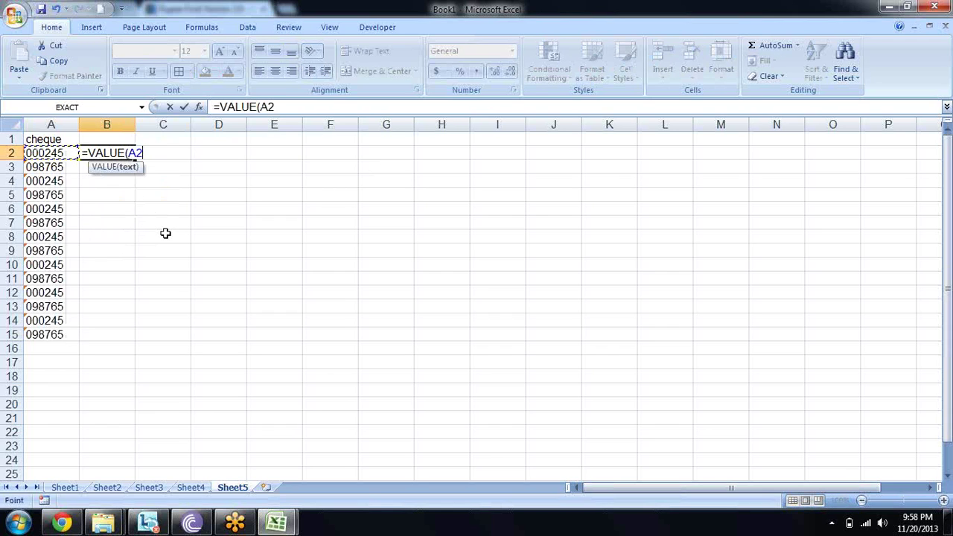
{"action": "key", "text": "Return"}
{"action": "key", "text": "Up"}
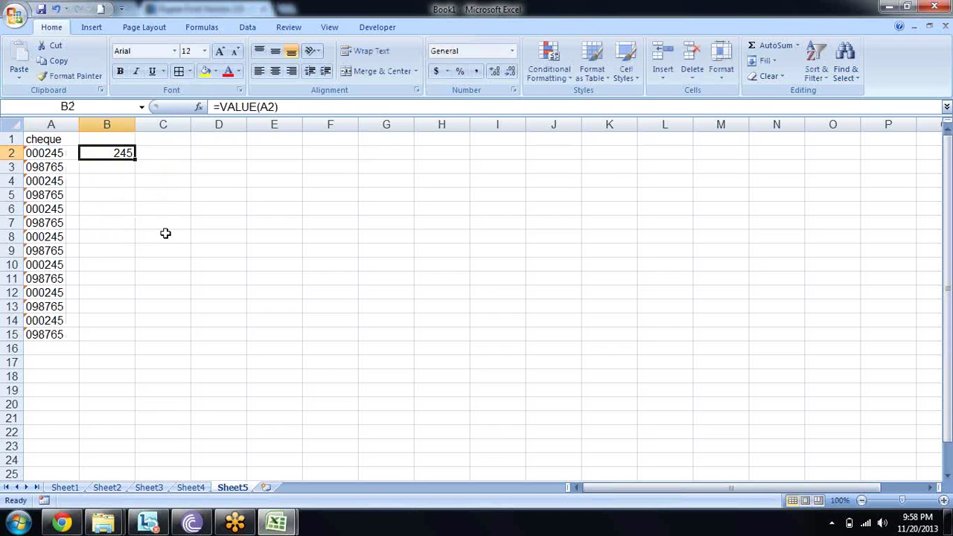
{"action": "left_click_drag", "start_coordinate": [137, 160], "coordinate": [114, 341]}
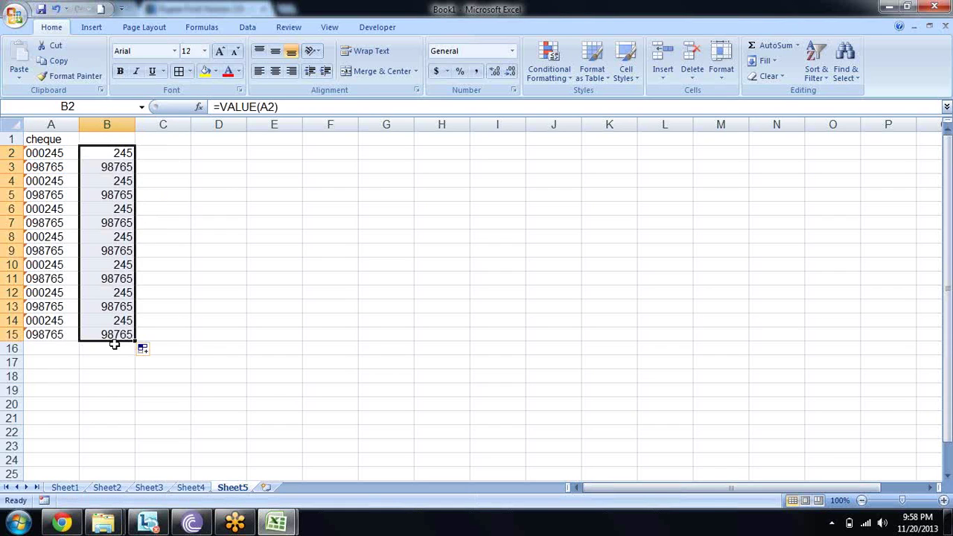
{"action": "key", "text": "Delete"}
- Convert the text-stored cheque numbers in column A to numbers, then select A2:A15
{"action": "key", "text": "Left"}
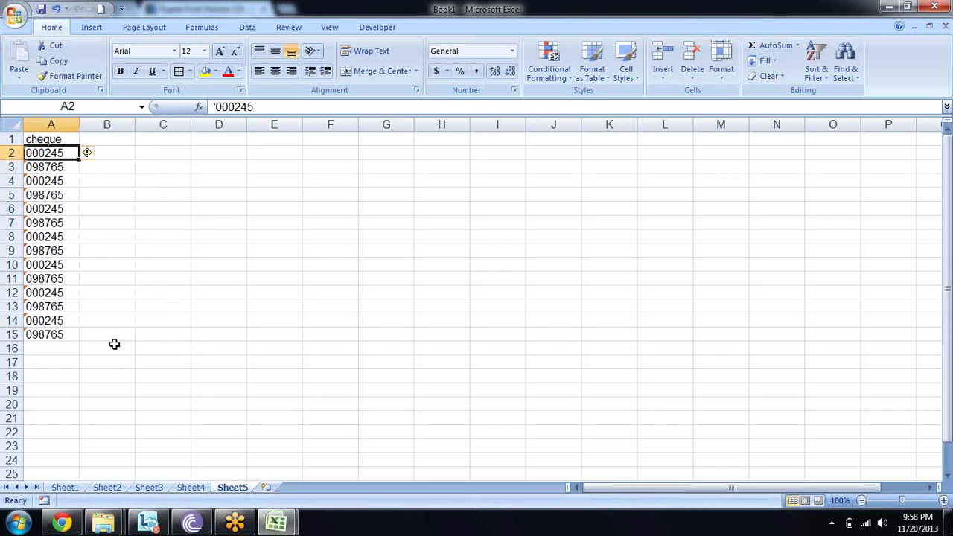
{"action": "mouse_move", "coordinate": [54, 153]}
{"action": "left_mouse_down"}
{"action": "mouse_move", "coordinate": [73, 296]}
{"action": "mouse_move", "coordinate": [45, 335]}
{"action": "left_mouse_up"}
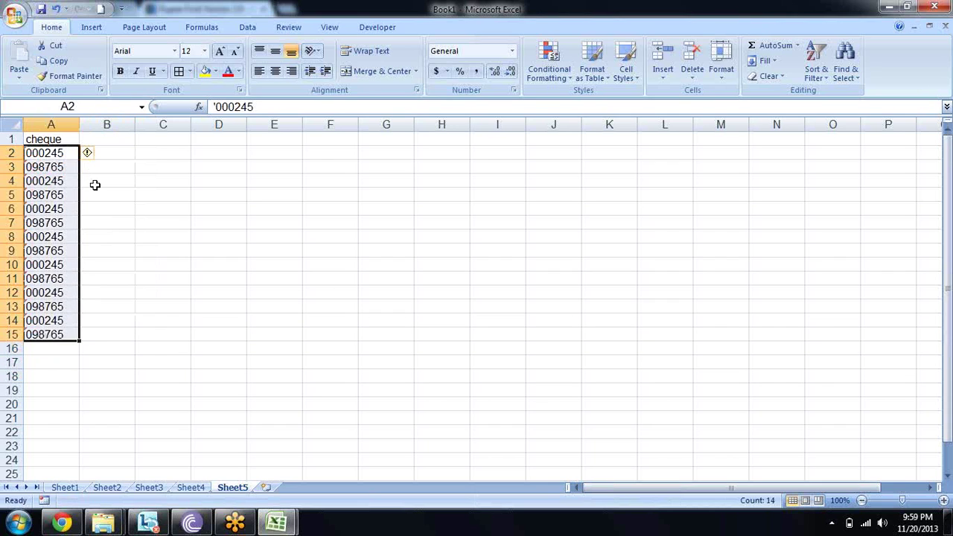
{"action": "left_click", "coordinate": [88, 153]}
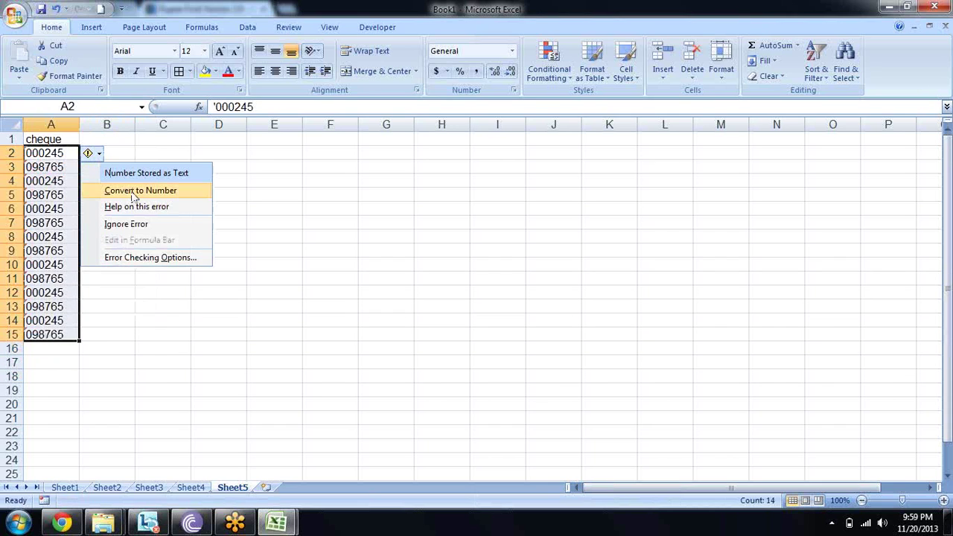
{"action": "left_click", "coordinate": [134, 191]}
{"action": "left_click", "coordinate": [132, 192]}
{"action": "key", "text": "Up"}
{"action": "key", "text": "Up"}
{"action": "key", "text": "Up"}
{"action": "key", "text": "Left"}
{"action": "key", "text": "ctrl+shift+Down"}
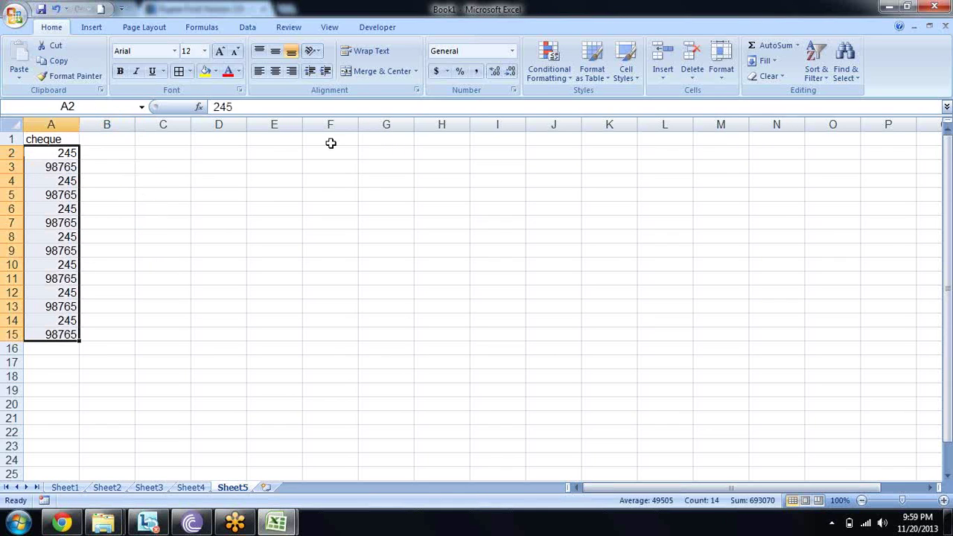
- Apply the custom number format 000000 to A2:A15 so the cheques read 000245 and 098765
{"action": "left_click", "coordinate": [514, 90]}
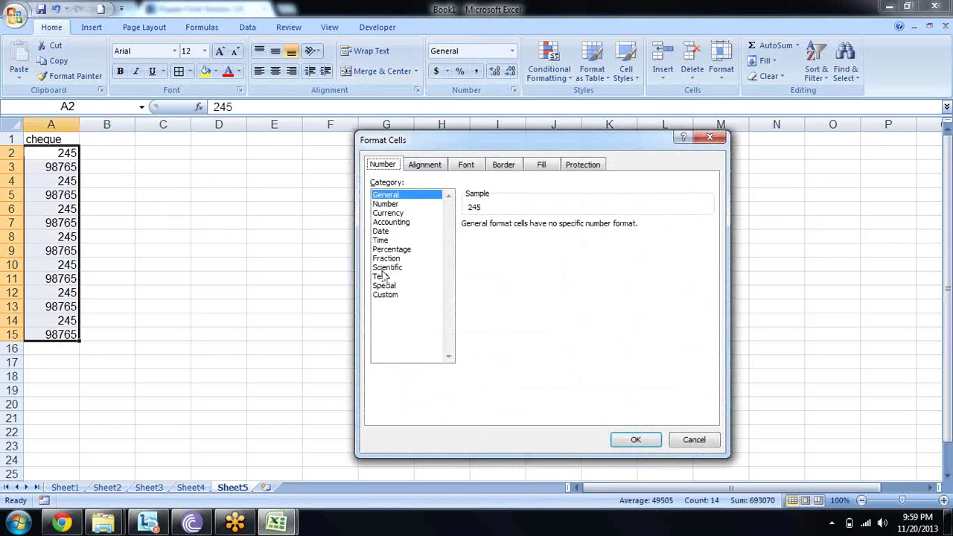
{"action": "left_click", "coordinate": [385, 295]}
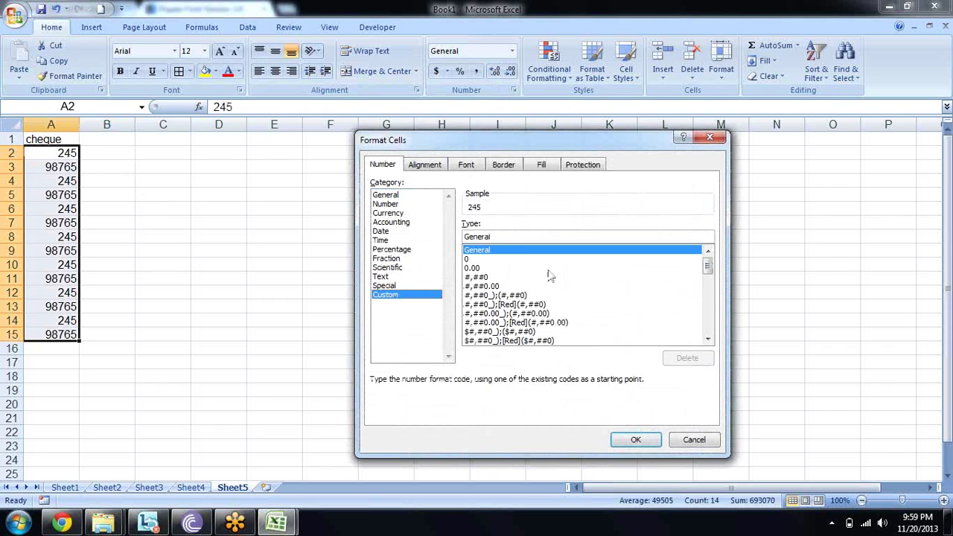
{"action": "double_click", "coordinate": [511, 234]}
{"action": "type", "text": "000"}
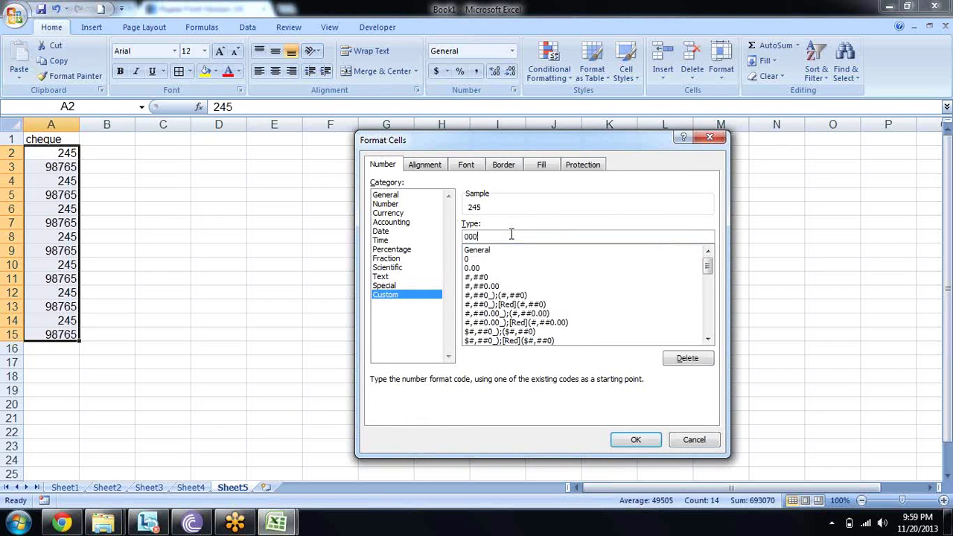
{"action": "type", "text": "00"}
{"action": "key", "text": "Return"}
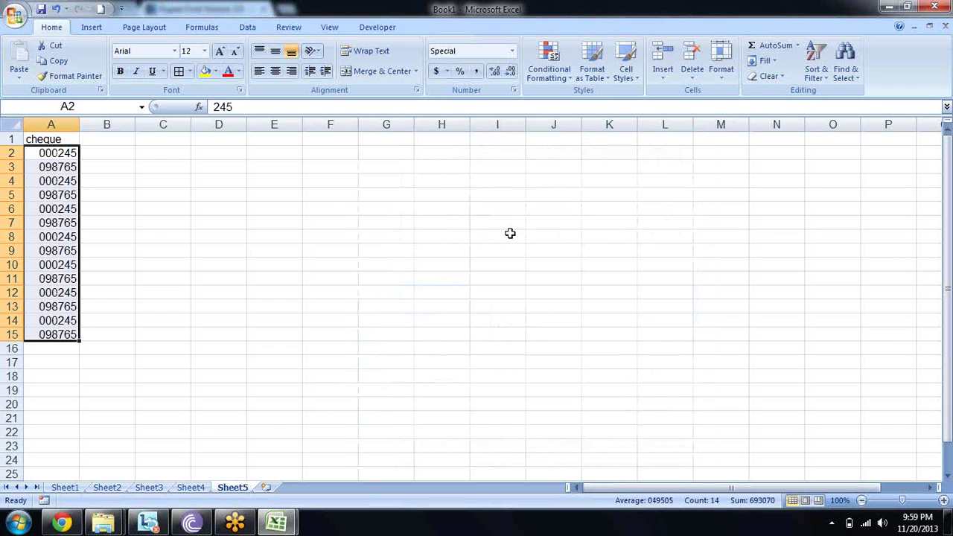
{"action": "key", "text": "Right"}
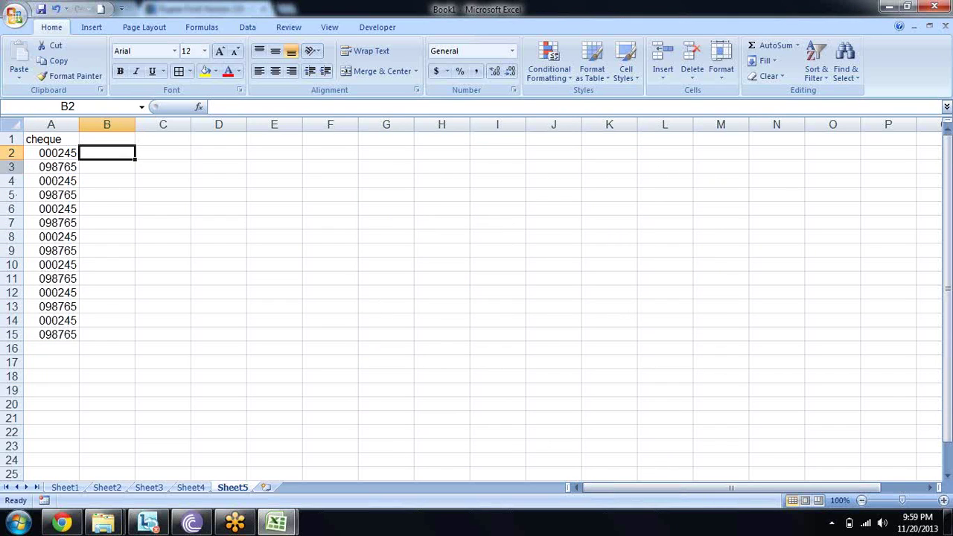
{"action": "left_click_drag", "start_coordinate": [70, 153], "coordinate": [59, 322]}
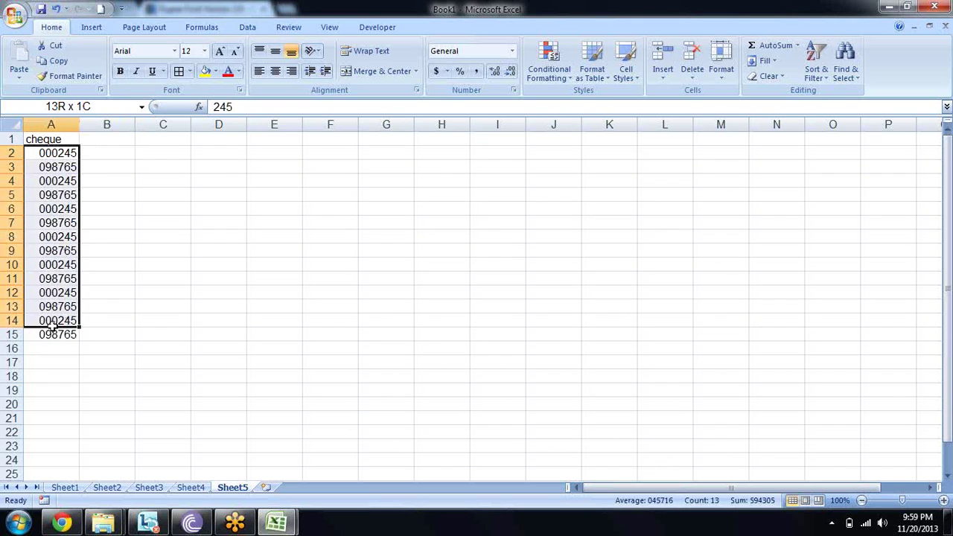
{"action": "left_click", "coordinate": [65, 152]}
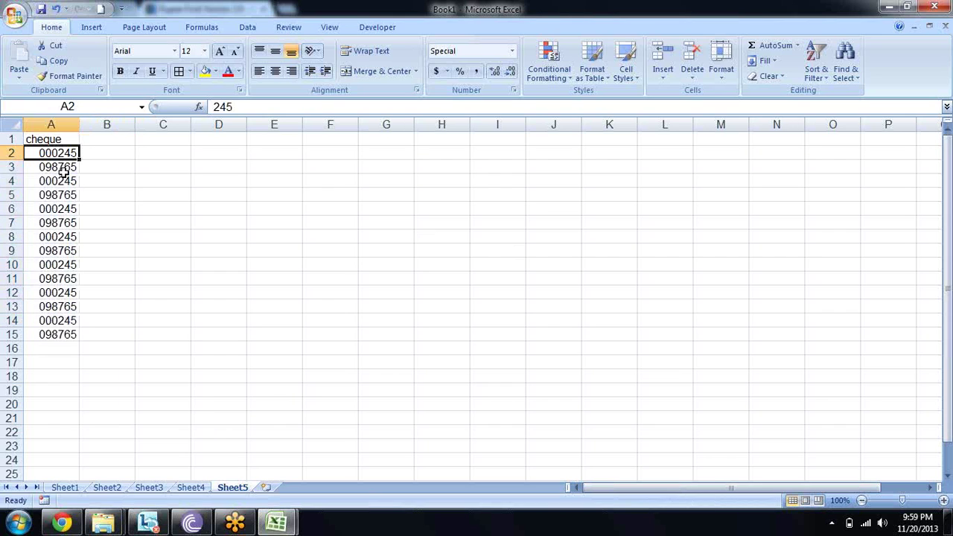
{"action": "left_click", "coordinate": [64, 167]}
{"action": "left_click", "coordinate": [59, 209]}
{"action": "left_click", "coordinate": [58, 236]}
{"action": "left_click", "coordinate": [59, 292]}
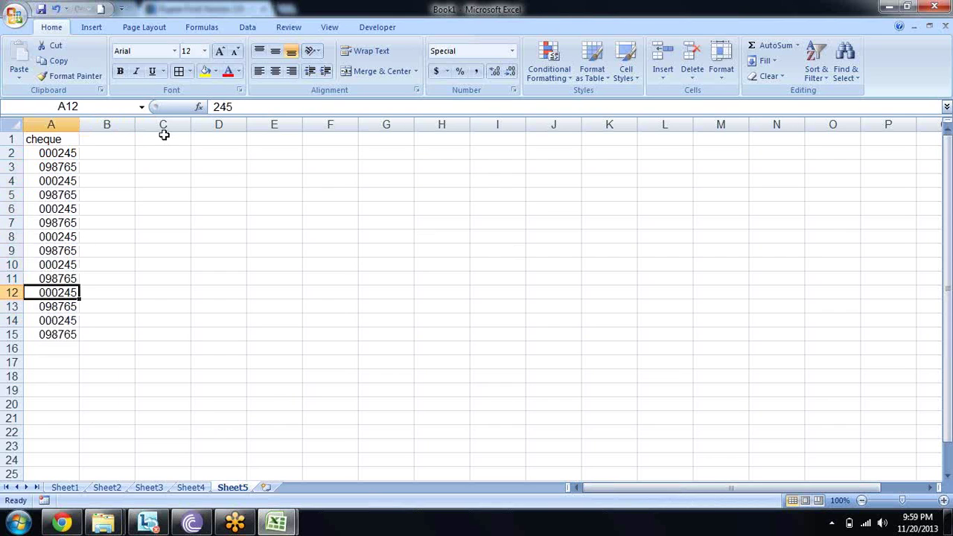
{"action": "left_click", "coordinate": [234, 108]}
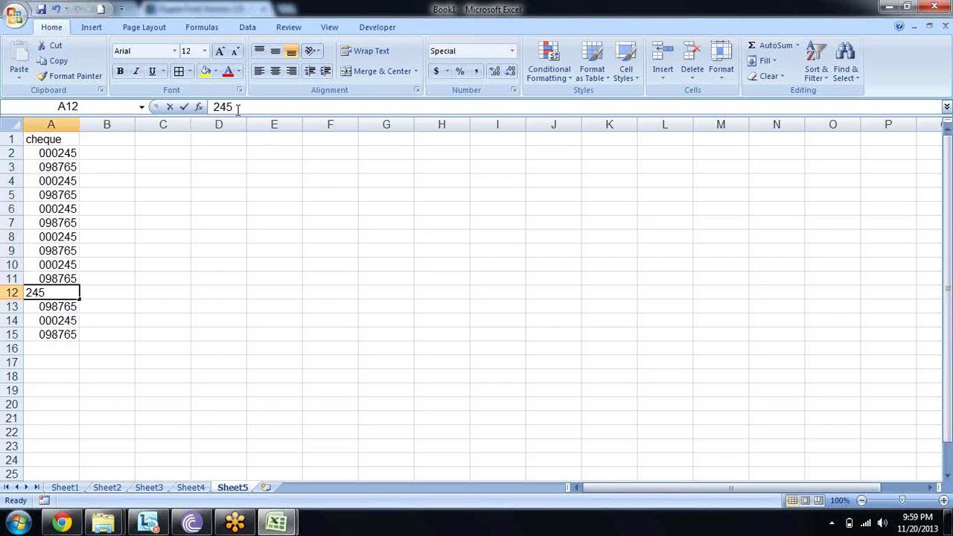
{"action": "left_click", "coordinate": [74, 232]}
{"action": "left_click", "coordinate": [253, 107]}
{"action": "left_click", "coordinate": [75, 181]}
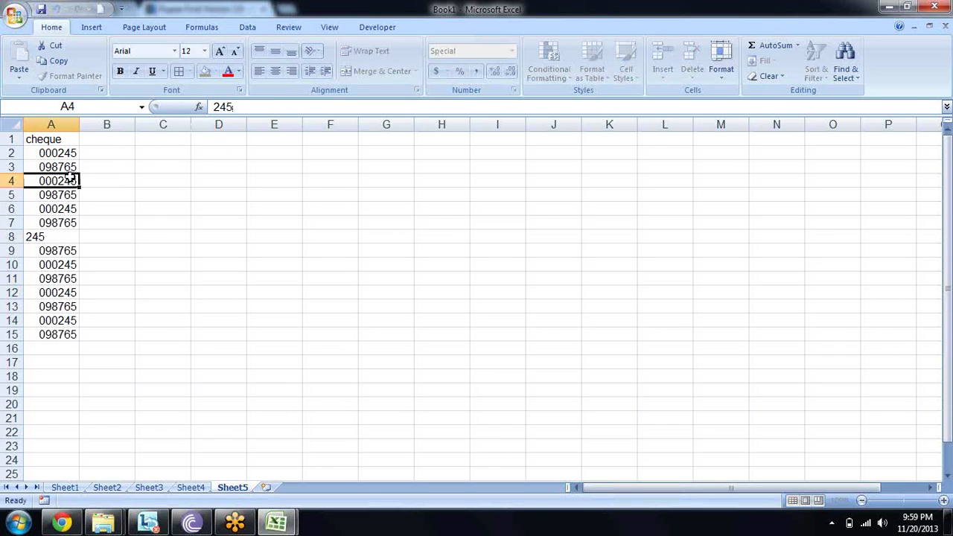
{"action": "left_click", "coordinate": [239, 108]}
{"action": "left_click", "coordinate": [74, 166]}
{"action": "left_click", "coordinate": [74, 155]}
{"action": "left_click", "coordinate": [260, 106]}
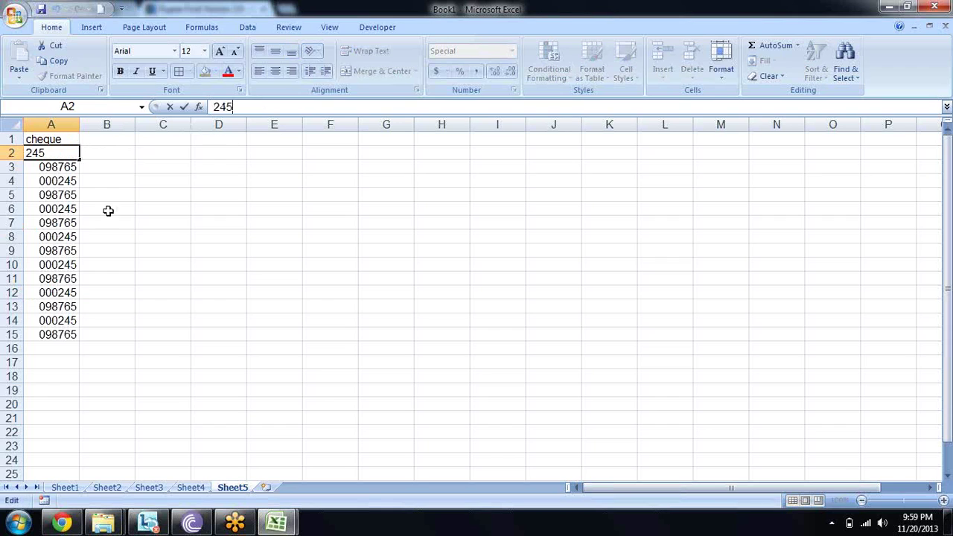
{"action": "left_click", "coordinate": [53, 209]}
{"action": "left_click", "coordinate": [235, 107]}
- Enter the formula =TEXT(A2,"000000") in B2
{"action": "left_click", "coordinate": [59, 181]}
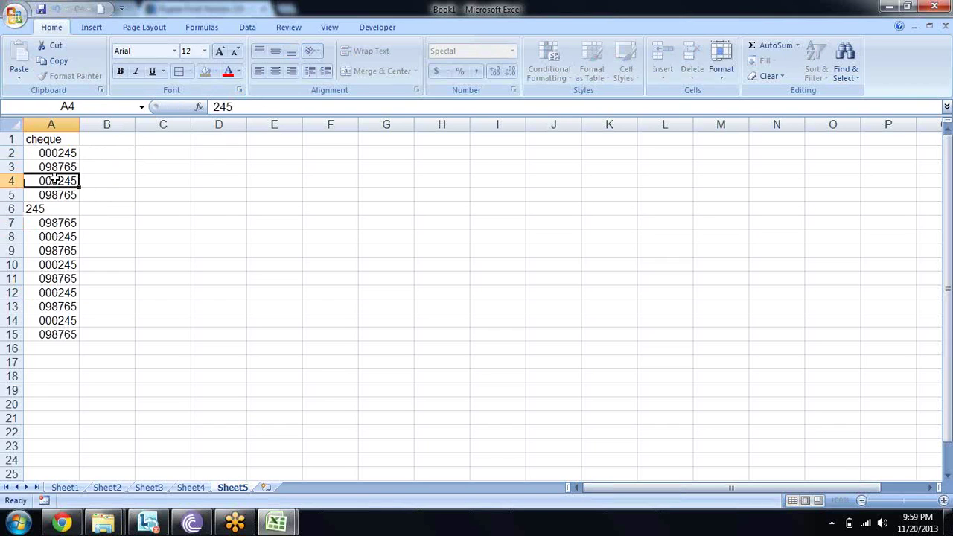
{"action": "left_click", "coordinate": [75, 153]}
{"action": "left_click", "coordinate": [105, 153]}
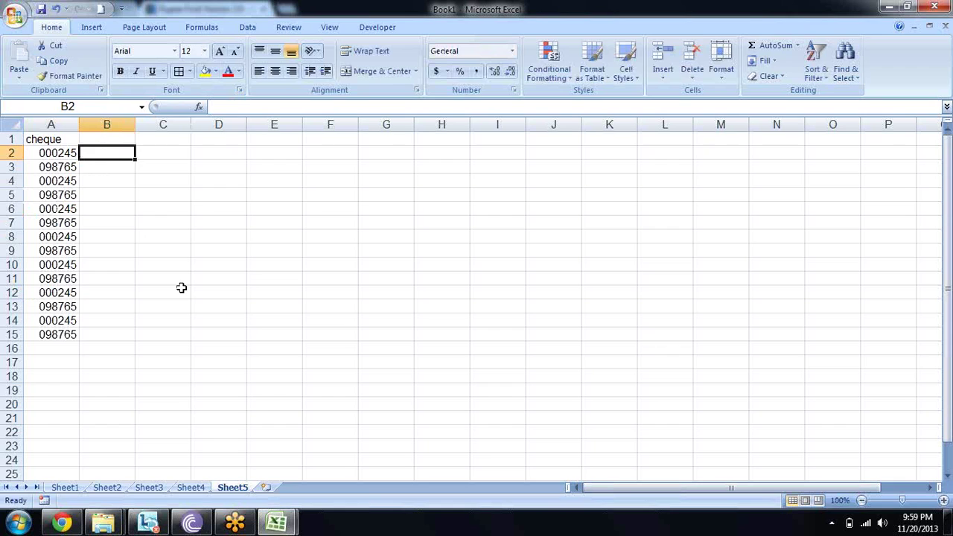
{"action": "type", "text": "="}
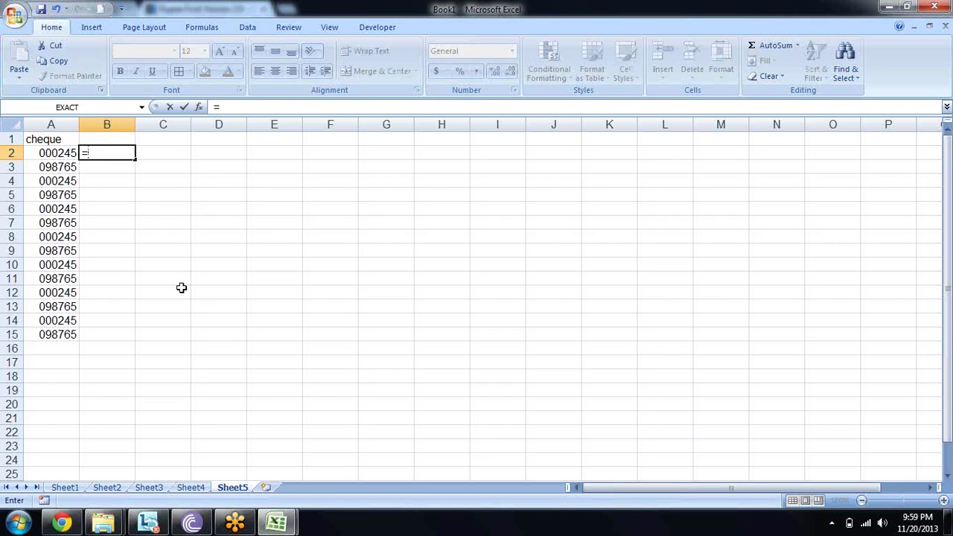
{"action": "type", "text": "text"}
{"action": "key", "text": "Tab"}
{"action": "key", "text": "Left"}
{"action": "type", "text": ","}
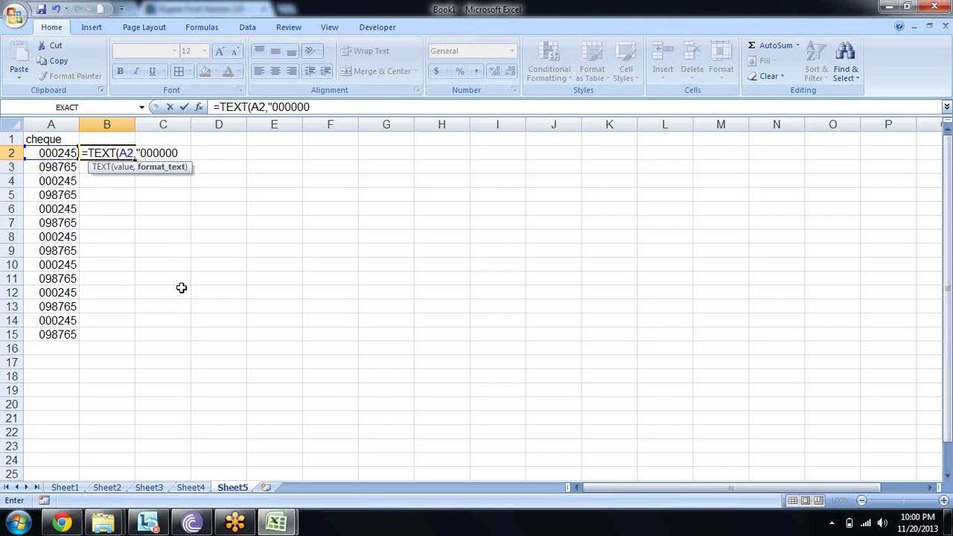
{"action": "type", "text": ")"}
{"action": "key", "text": "Return"}
- Fill the TEXT formula down to B15, then select the cheque numbers A2:A15
{"action": "key", "text": "Down"}
{"action": "key", "text": "Up"}
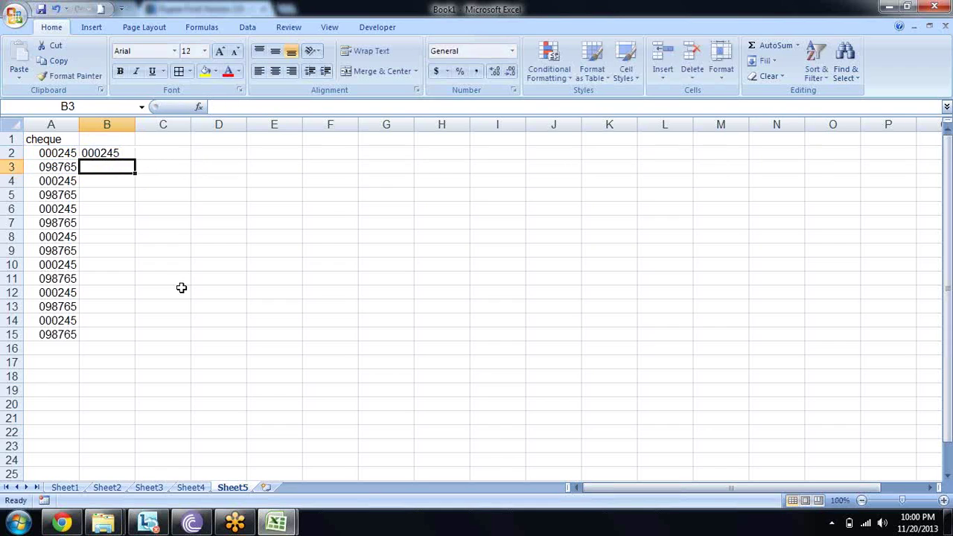
{"action": "key", "text": "Up"}
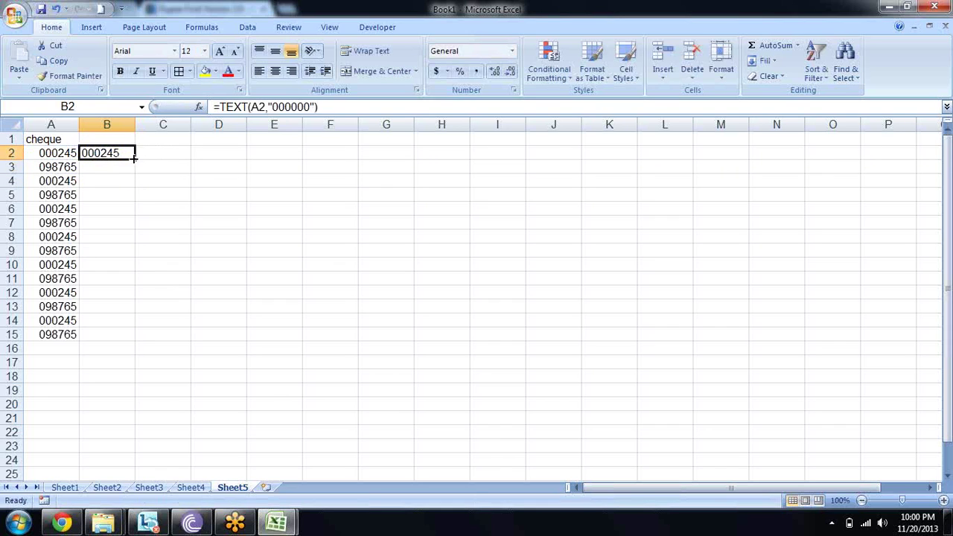
{"action": "double_click", "coordinate": [133, 157]}
{"action": "left_click", "coordinate": [68, 154]}
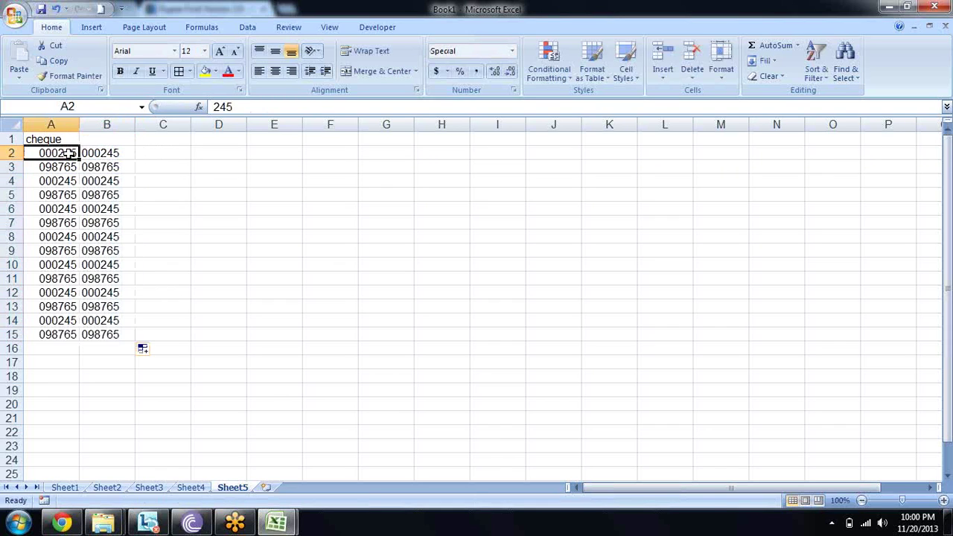
{"action": "key", "text": "ctrl+shift+Down"}
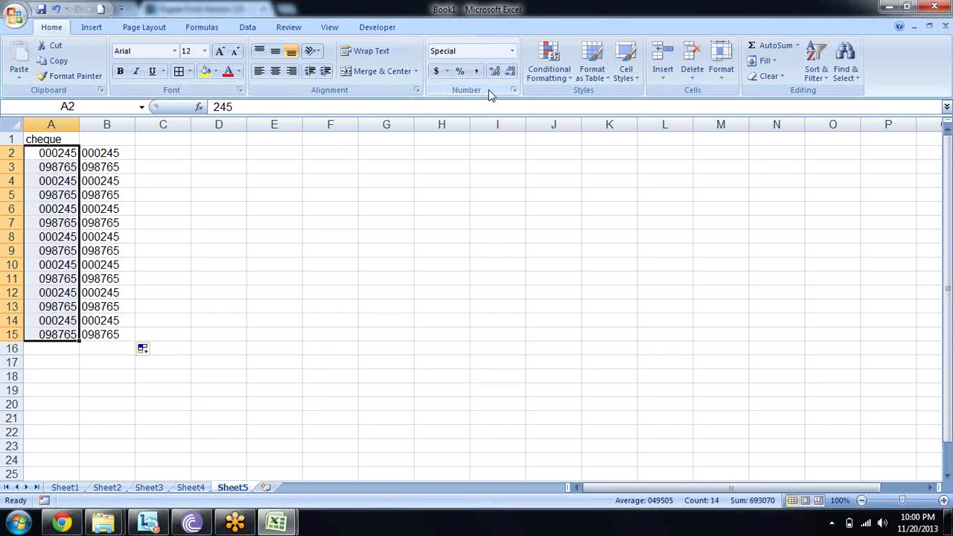
- Remove the 000000 custom code so column A returns to General format
{"action": "left_click", "coordinate": [513, 91]}
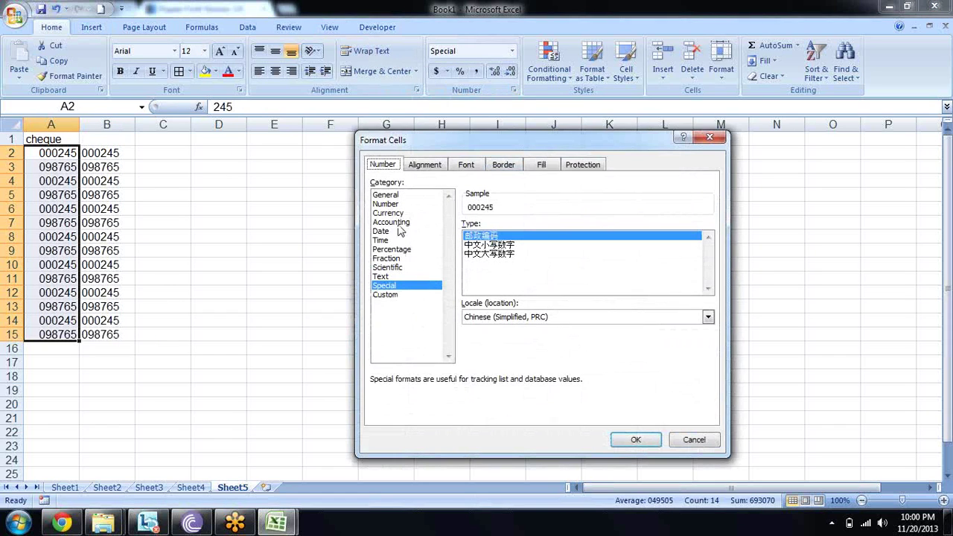
{"action": "left_click", "coordinate": [393, 295]}
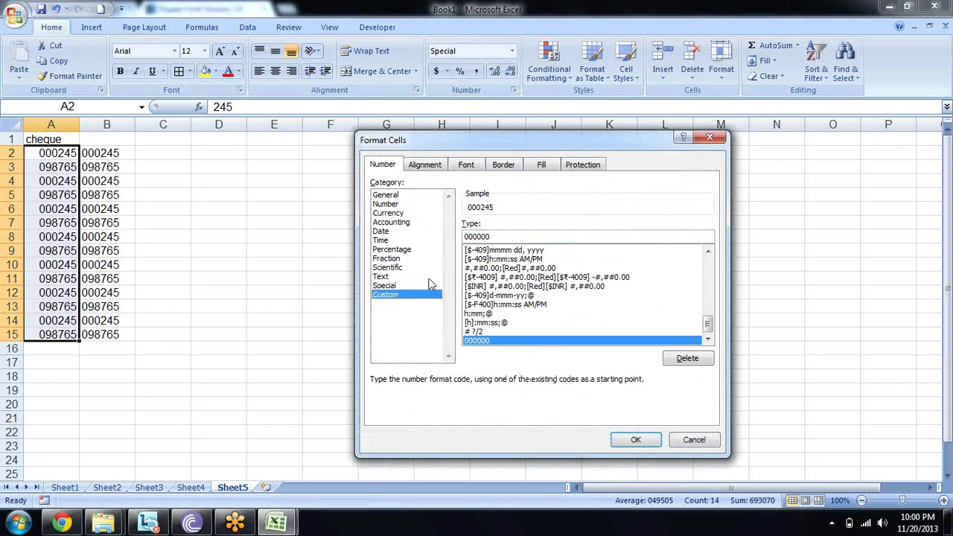
{"action": "left_click_drag", "start_coordinate": [505, 236], "coordinate": [377, 230]}
{"action": "key", "text": "BackSpace"}
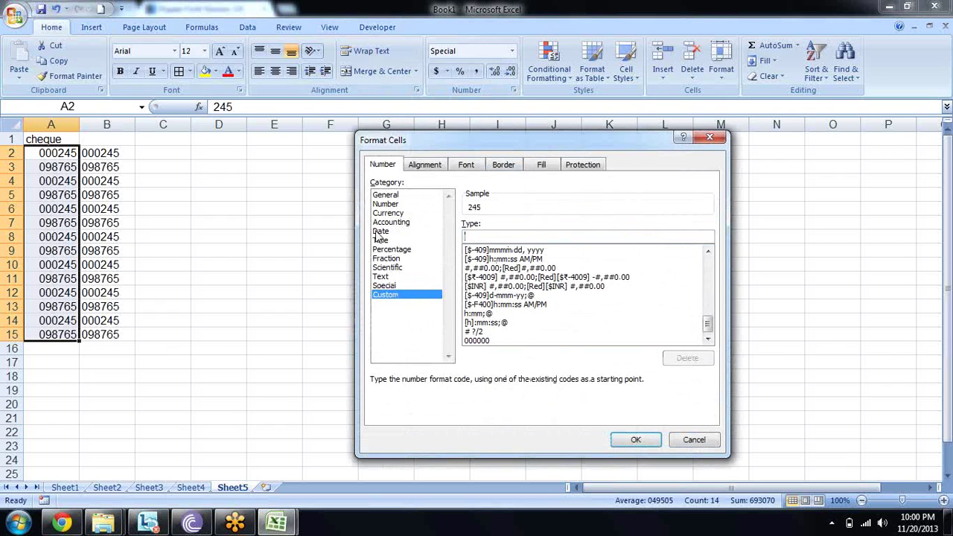
{"action": "left_click", "coordinate": [647, 436]}
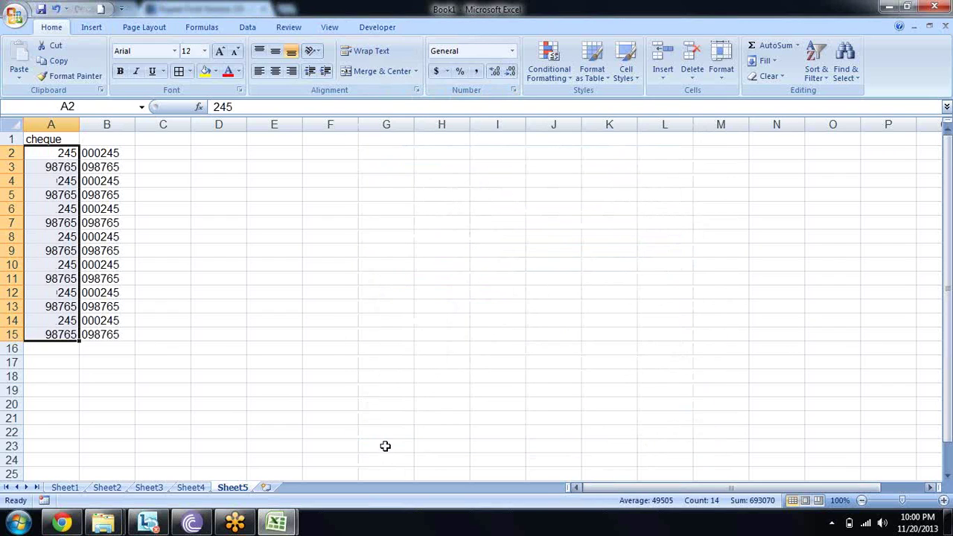
- Compare column A's plain numbers with their padded copies in column B
{"action": "left_click", "coordinate": [326, 404]}
{"action": "key", "text": "Left"}
{"action": "key", "text": "Left"}
{"action": "key", "text": "Left"}
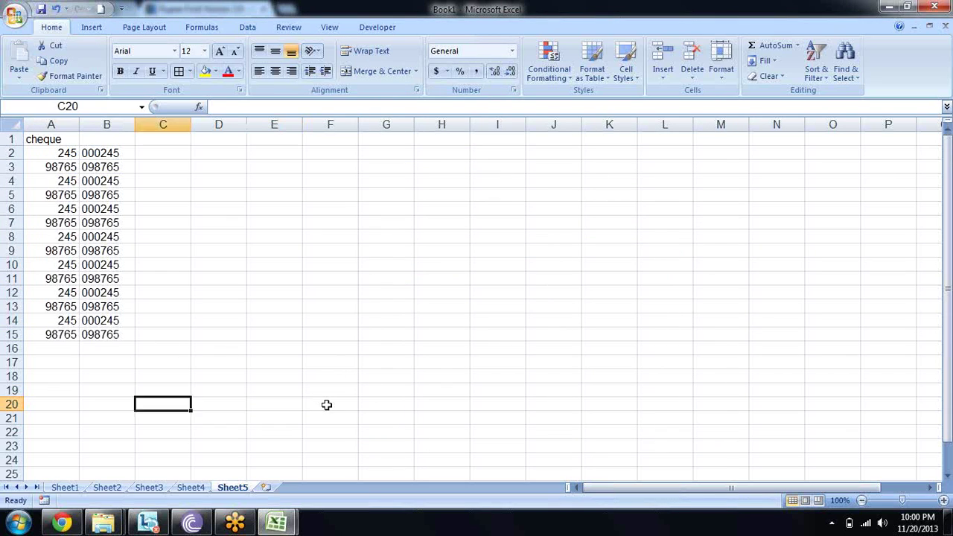
{"action": "key", "text": "Left"}
{"action": "key", "text": "Left"}
{"action": "key", "text": "Up"}
{"action": "key", "text": "Up"}
{"action": "key", "text": "Up"}
{"action": "key", "text": "Up"}
{"action": "key", "text": "Up"}
{"action": "key", "text": "Up"}
{"action": "key", "text": "Up"}
{"action": "key", "text": "Right"}
{"action": "key", "text": "Down"}
{"action": "key", "text": "Down"}
{"action": "key", "text": "Down"}
{"action": "key", "text": "Down"}
{"action": "key", "text": "Down"}
{"action": "key", "text": "Left"}
{"action": "key", "text": "Up"}
{"action": "key", "text": "Up"}
{"action": "key", "text": "Up"}
{"action": "key", "text": "Up"}
{"action": "key", "text": "Right"}
{"action": "key", "text": "Left"}
{"action": "key", "text": "Right"}
{"action": "key", "text": "Down"}
{"action": "key", "text": "Down"}
{"action": "key", "text": "Down"}
{"action": "key", "text": "Down"}
{"action": "key", "text": "Down"}
{"action": "key", "text": "Down"}
{"action": "key", "text": "Down"}
{"action": "key", "text": "Down"}
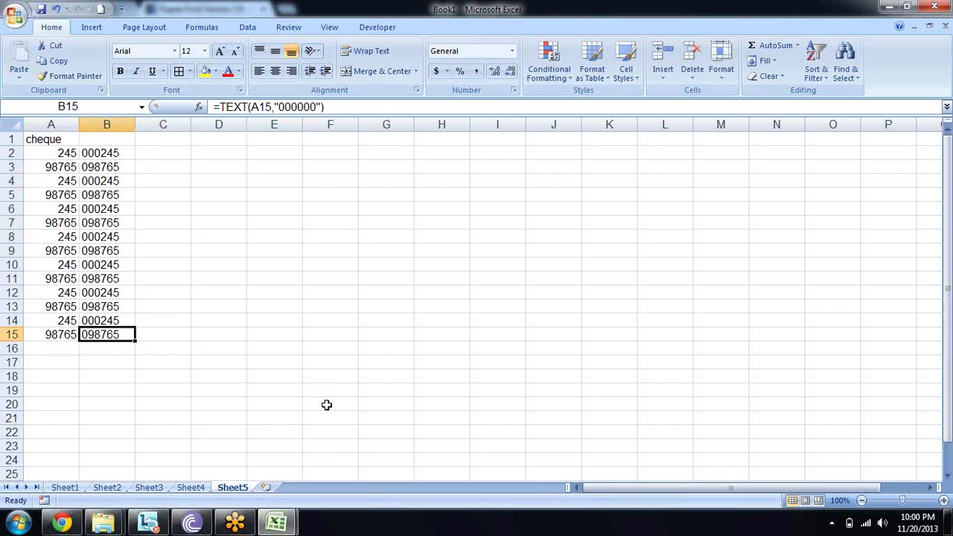
- Replace the TEXT formulas in B2:B15 with their pasted values
{"action": "key", "text": "Up"}
{"action": "key", "text": "Up"}
{"action": "key", "text": "Up"}
{"action": "key", "text": "Up"}
{"action": "key", "text": "Up"}
{"action": "key", "text": "Up"}
{"action": "key", "text": "Up"}
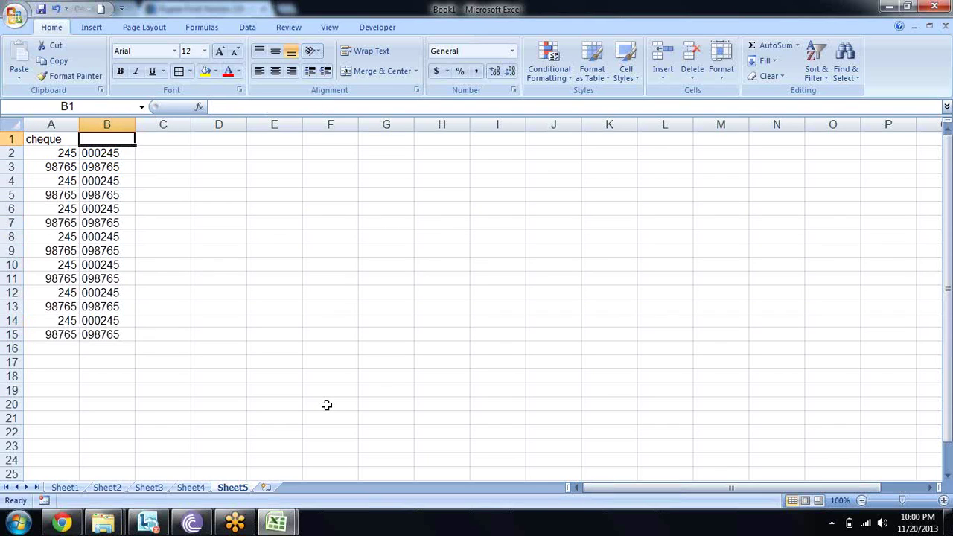
{"action": "key", "text": "Down"}
{"action": "key", "text": "ctrl+shift+Down"}
{"action": "key", "text": "ctrl+c"}
{"action": "key", "text": "ctrl+alt+v"}
{"action": "key", "text": "v"}
{"action": "key", "text": "Return"}
{"action": "key", "text": "Escape"}
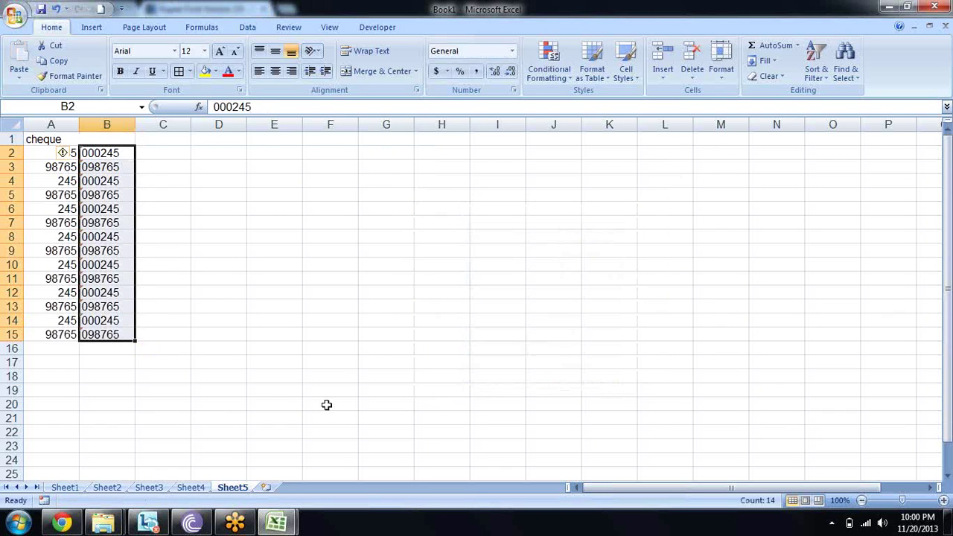
{"action": "key", "text": "Right"}
- Enter the header Cheque Num in B1
{"action": "key", "text": "Left"}
{"action": "key", "text": "Up"}
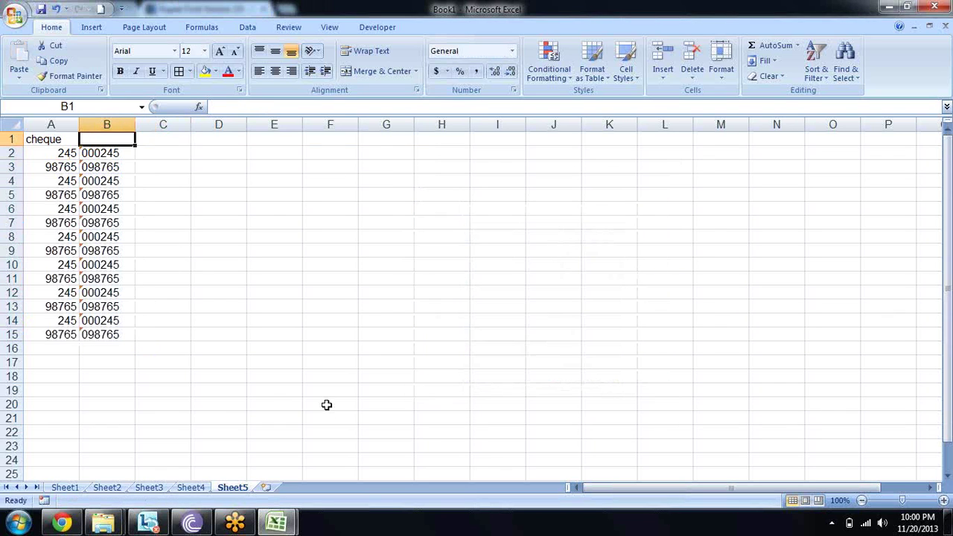
{"action": "type", "text": "Cheque Nam"}
{"action": "key", "text": "BackSpace"}
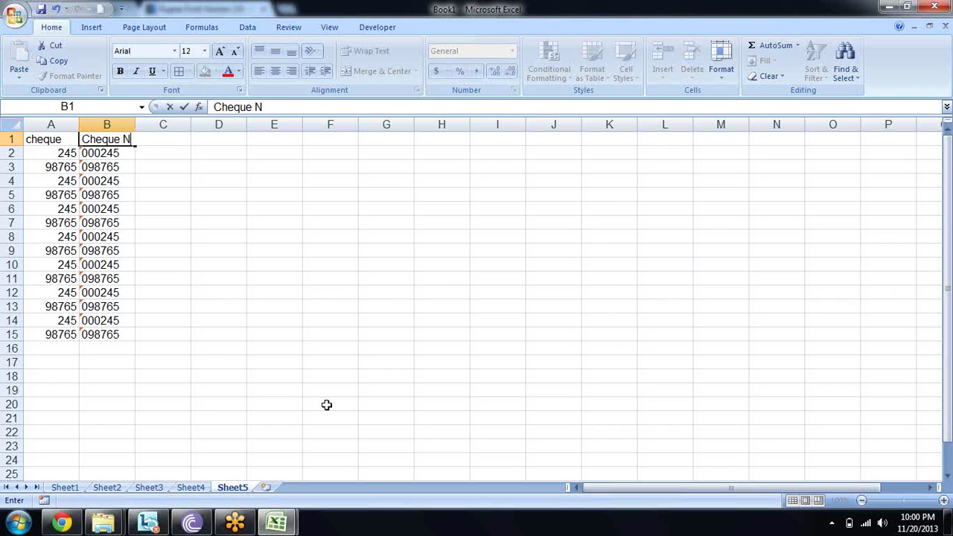
{"action": "key", "text": "Return"}
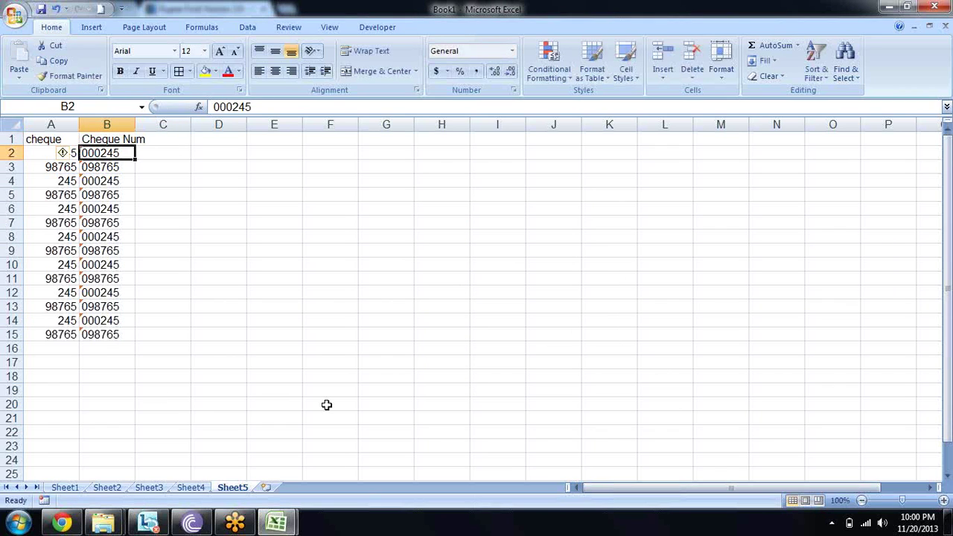
- AutoFit columns A and B, then copy the cheque table A1:B15
{"action": "double_click", "coordinate": [135, 125]}
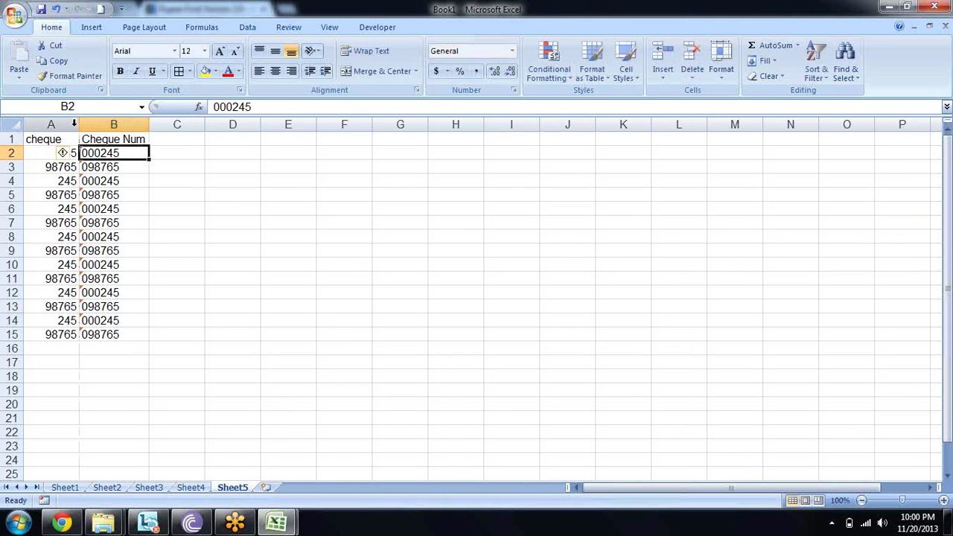
{"action": "double_click", "coordinate": [79, 124]}
{"action": "key", "text": "ctrl+Home"}
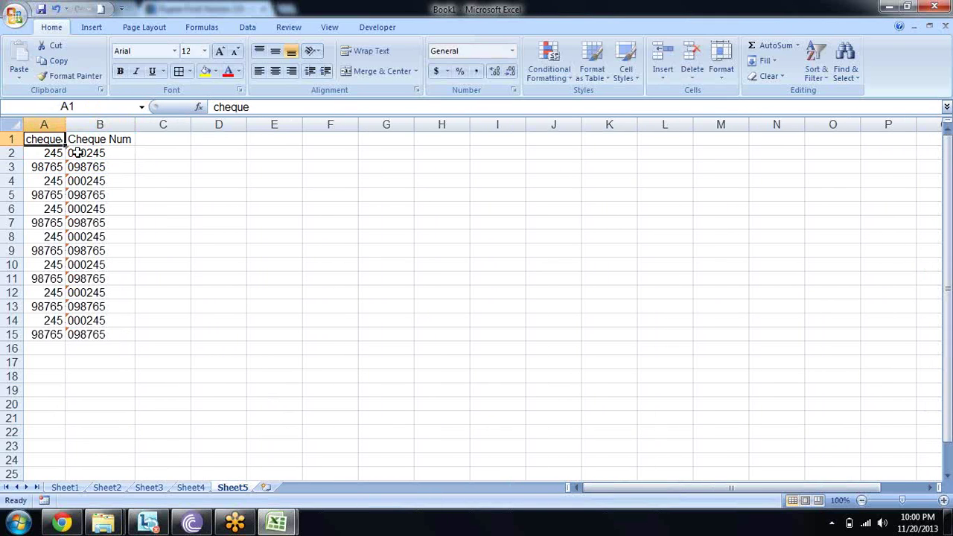
{"action": "key", "text": "ctrl+a"}
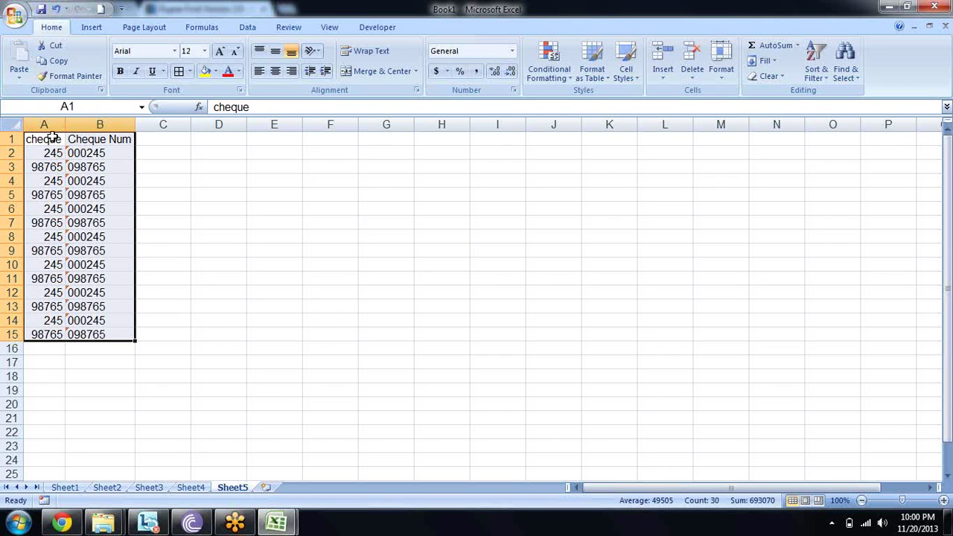
{"action": "key", "text": "ctrl+c"}
{"action": "left_click", "coordinate": [265, 347]}
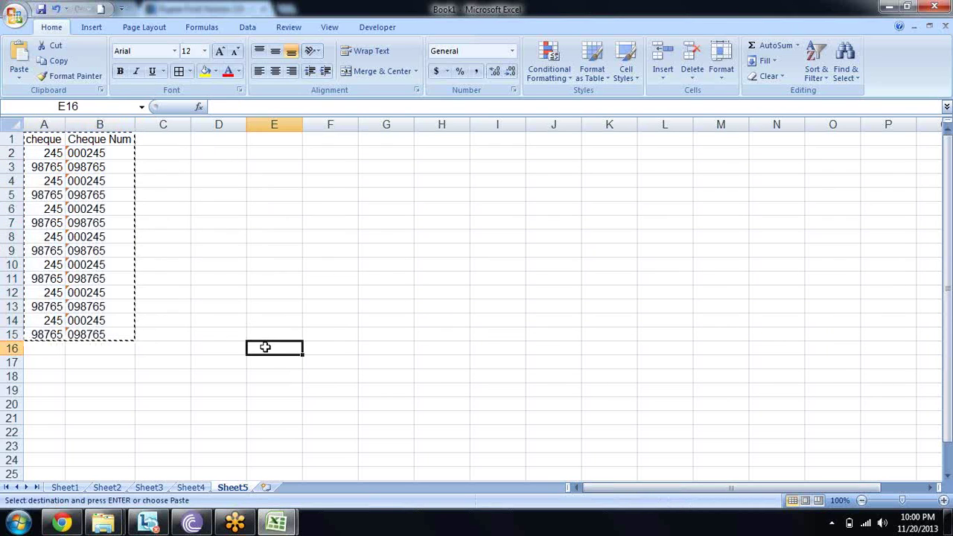
{"action": "left_click", "coordinate": [20, 79]}
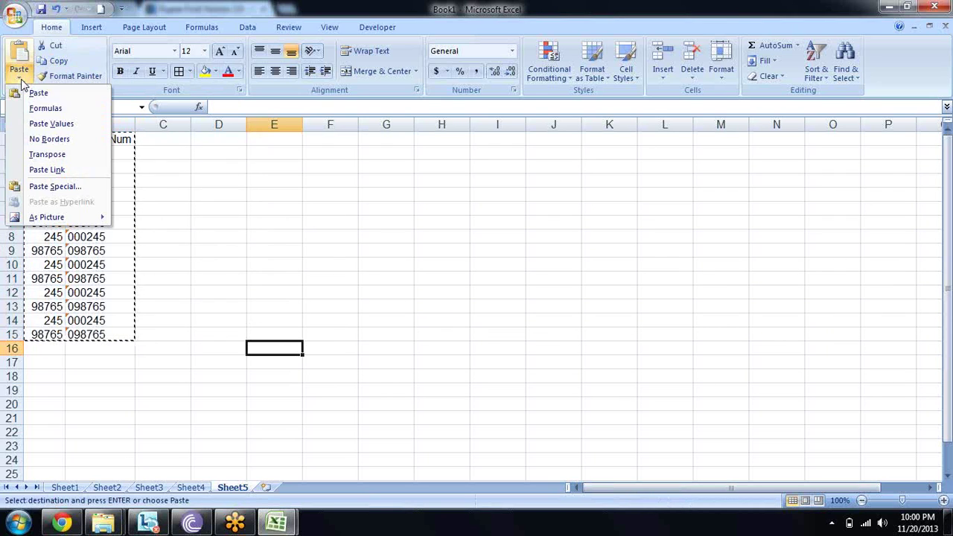
{"action": "left_click", "coordinate": [88, 187]}
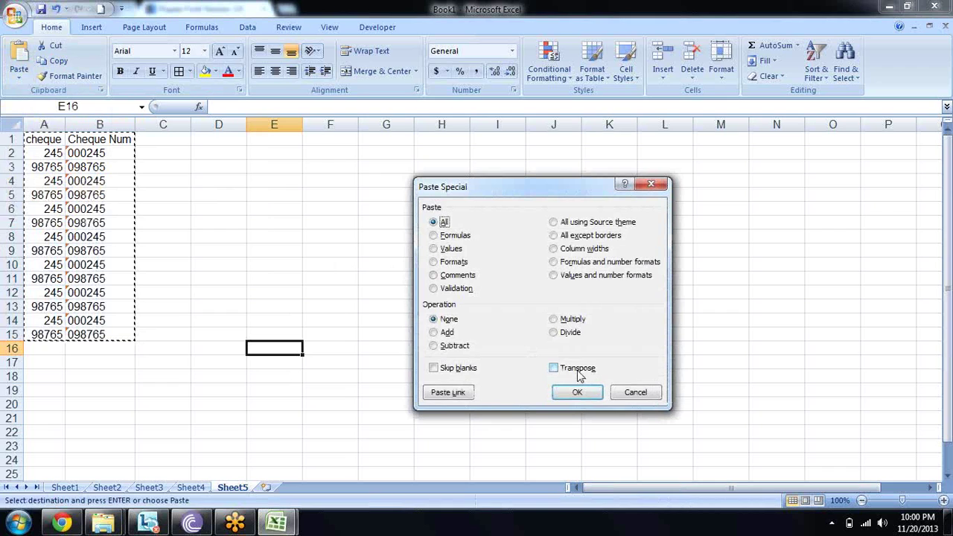
{"action": "left_click", "coordinate": [579, 369]}
{"action": "left_click", "coordinate": [579, 393]}
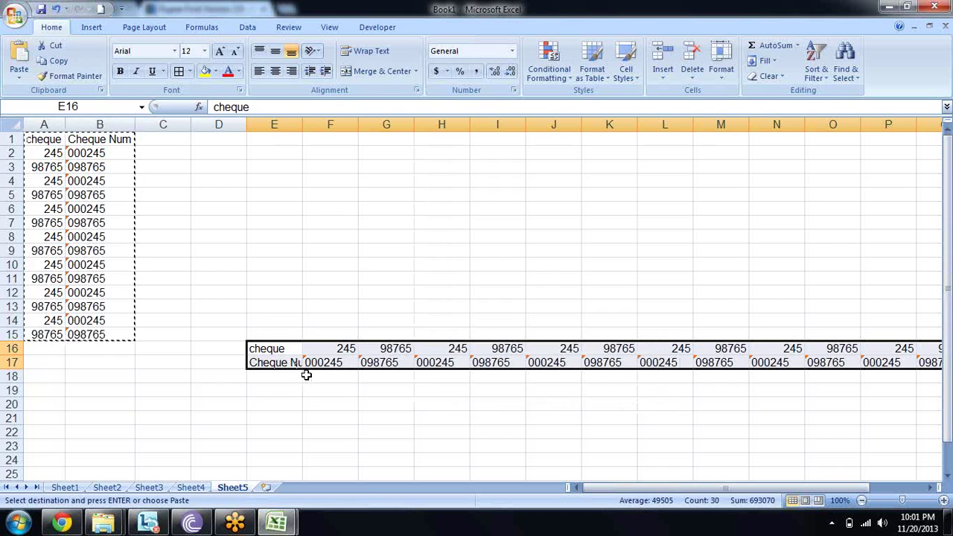
{"action": "key", "text": "Delete"}
{"action": "key", "text": "Left"}
{"action": "key", "text": "Left"}
{"action": "key", "text": "Left"}
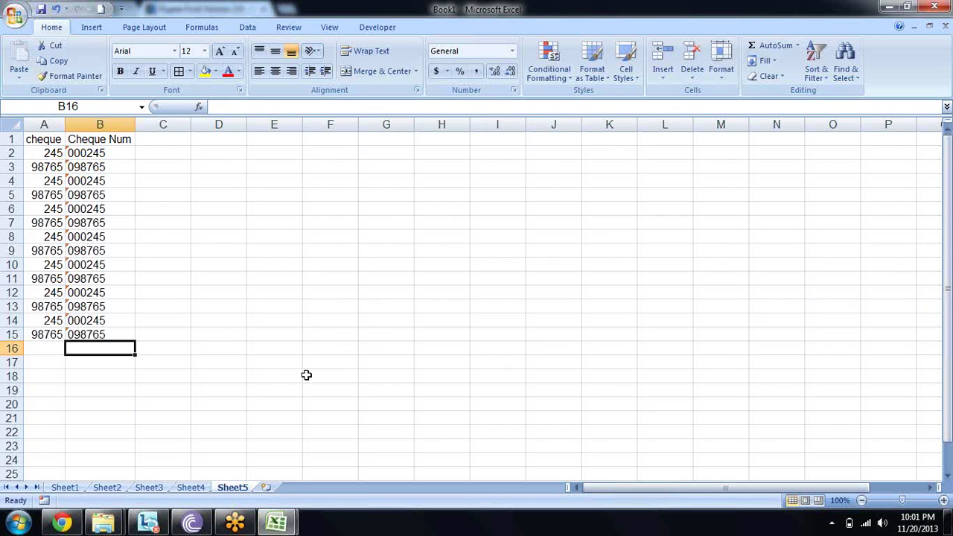
{"action": "key", "text": "Left"}
{"action": "key", "text": "Up"}
{"action": "key", "text": "Up"}
{"action": "key", "text": "Up"}
{"action": "key", "text": "Up"}
{"action": "key", "text": "ctrl+Up"}
{"action": "key", "text": "Right"}
{"action": "key", "text": "Right"}
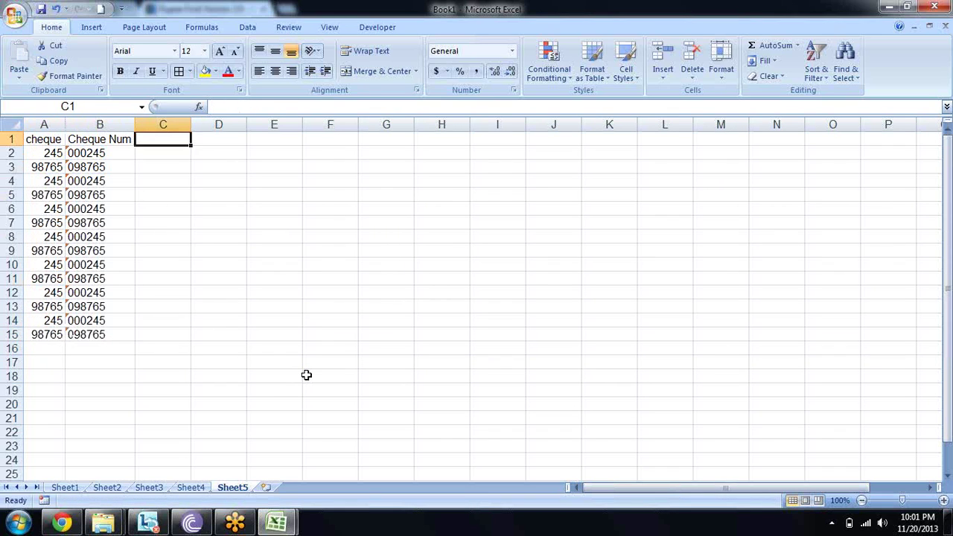
{"action": "key", "text": "Left"}
{"action": "key", "text": "Down"}
{"action": "key", "text": "Down"}
{"action": "key", "text": "Down"}
{"action": "key", "text": "Down"}
{"action": "key", "text": "Down"}
{"action": "key", "text": "Down"}
{"action": "key", "text": "Down"}
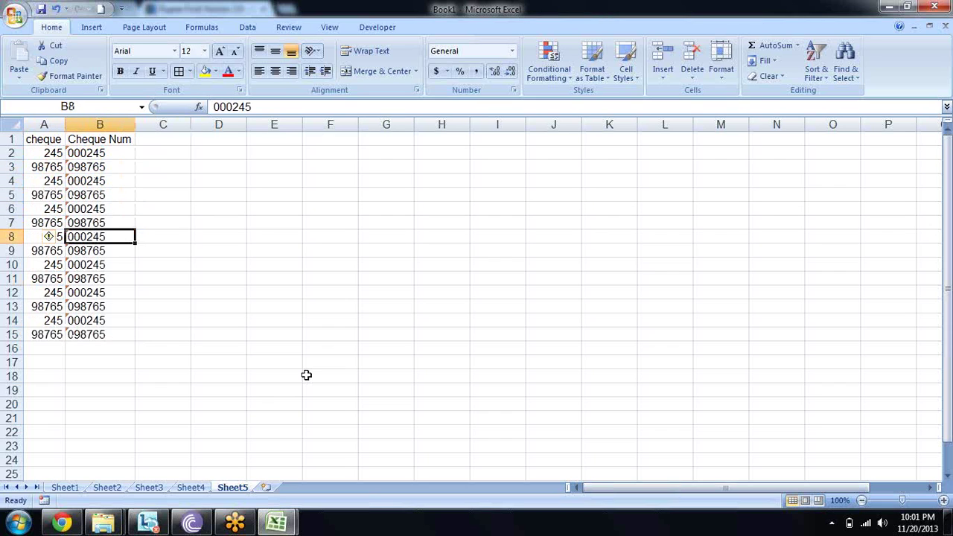
{"action": "key", "text": "ctrl+1"}
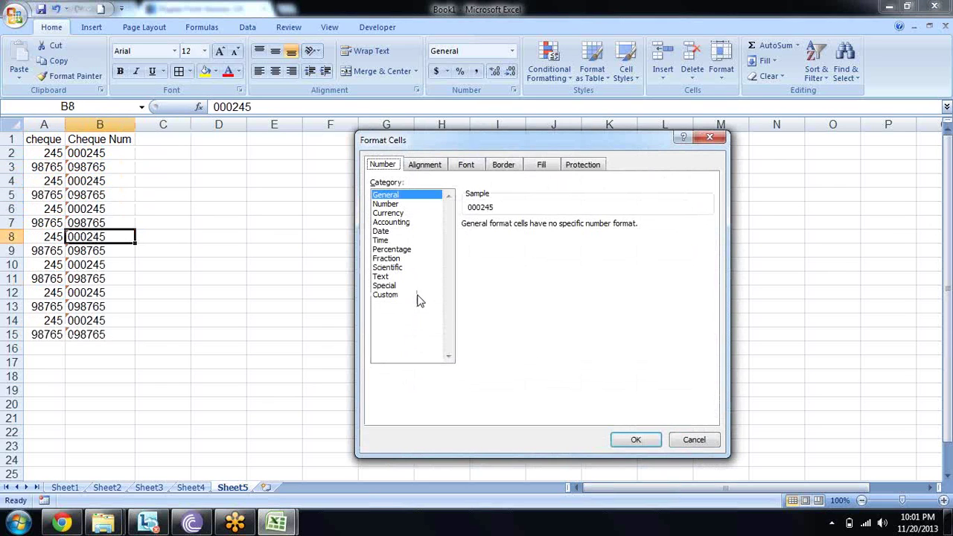
{"action": "left_click", "coordinate": [413, 296]}
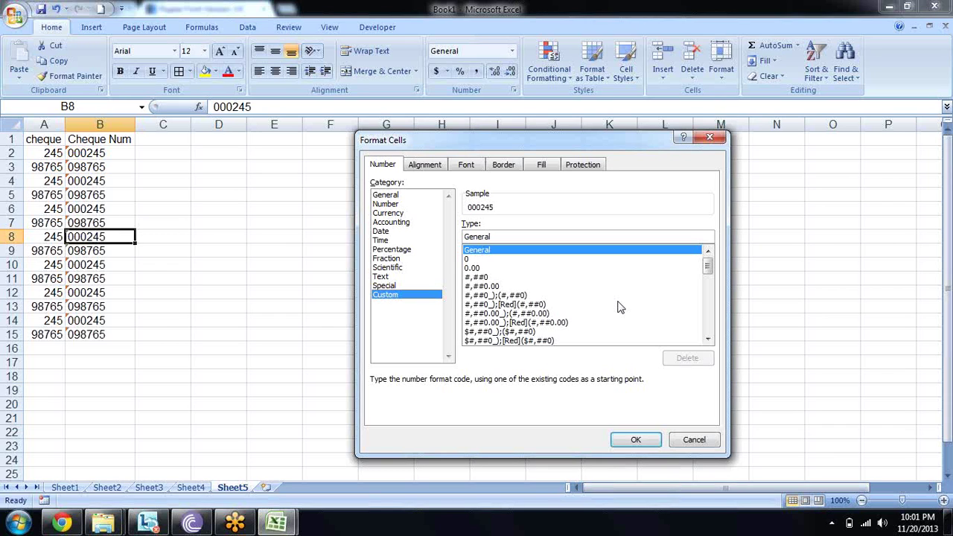
{"action": "key", "text": "Escape"}
{"action": "key", "text": "Right"}
{"action": "key", "text": "Right"}
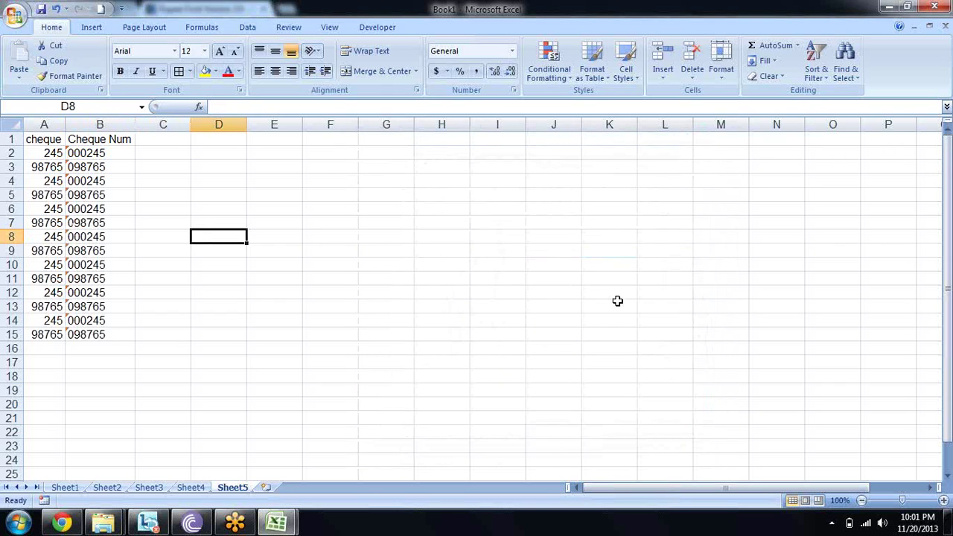
{"action": "type", "text": "M/s insodfjsdljf"}
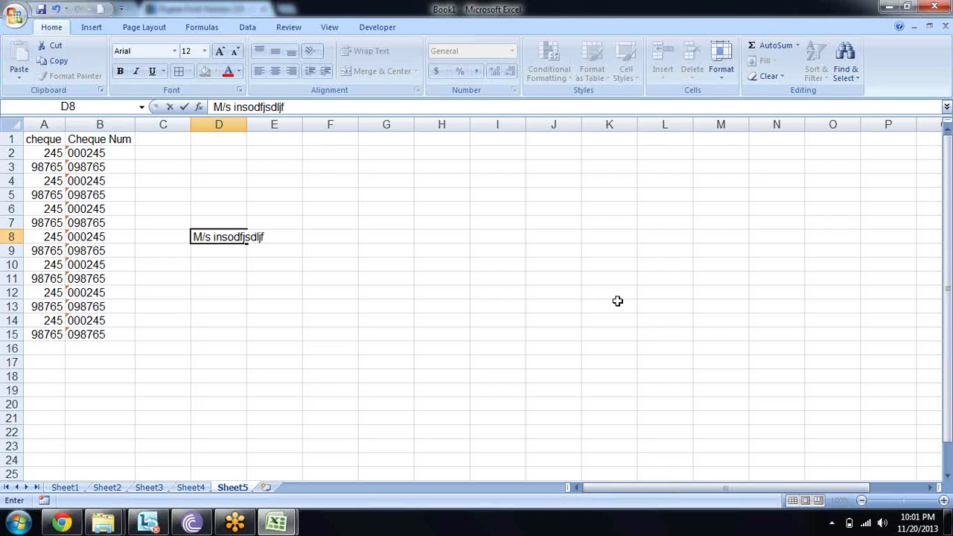
{"action": "key", "text": "Return"}
{"action": "type", "text": "m/sdf"}
{"action": "key", "text": "Up"}
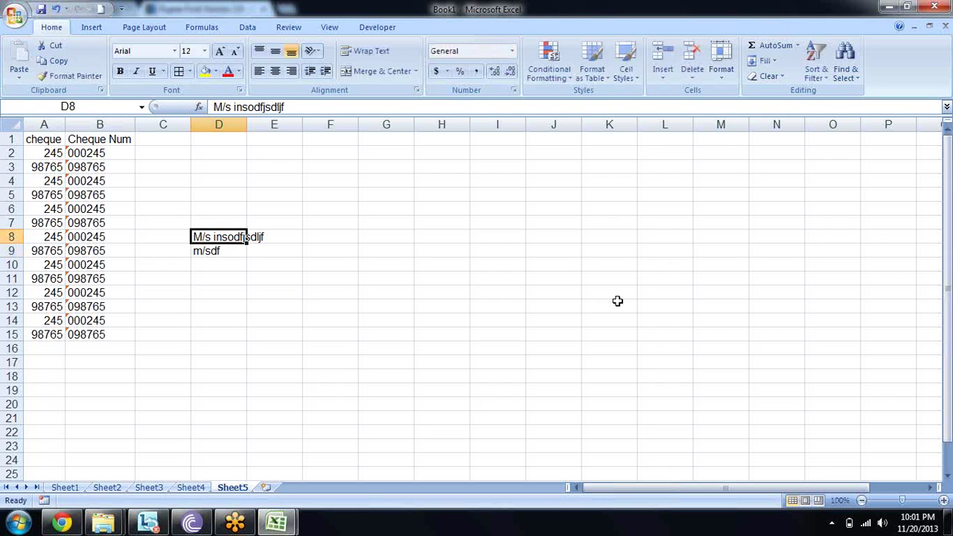
{"action": "key", "text": "shift+Down"}
{"action": "key", "text": "Delete"}
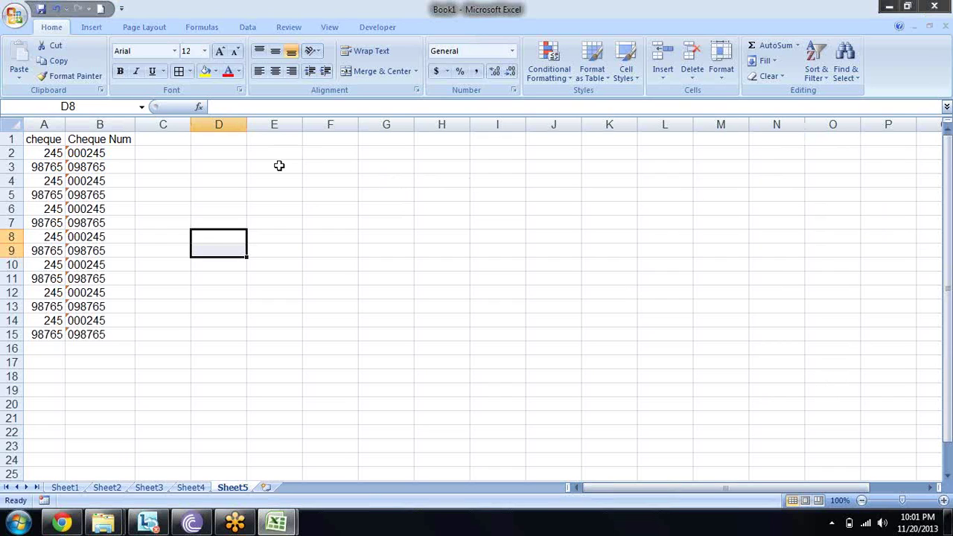
- Merge & Center cells E3:G3, then apply Merge Across to the block E5:G12
{"action": "left_click_drag", "start_coordinate": [256, 169], "coordinate": [382, 163]}
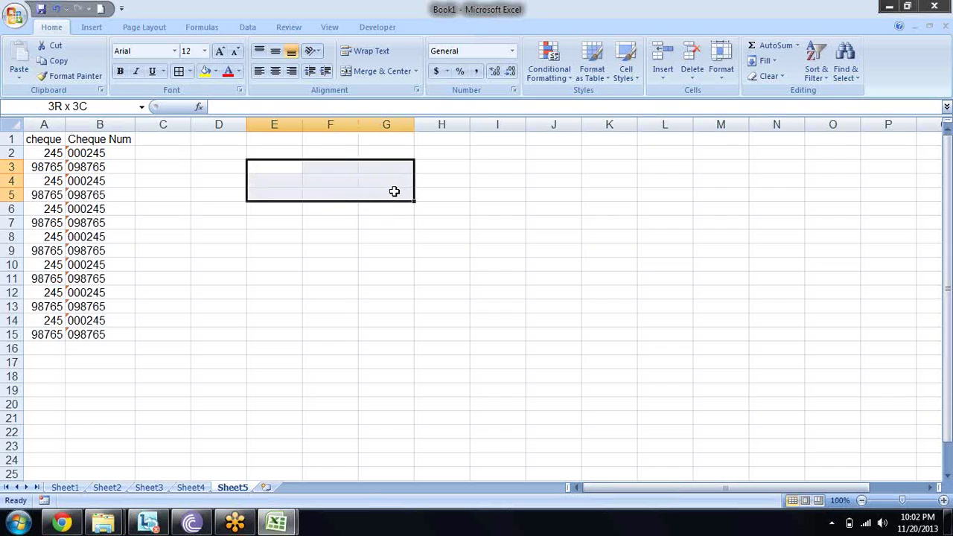
{"action": "left_click", "coordinate": [346, 71]}
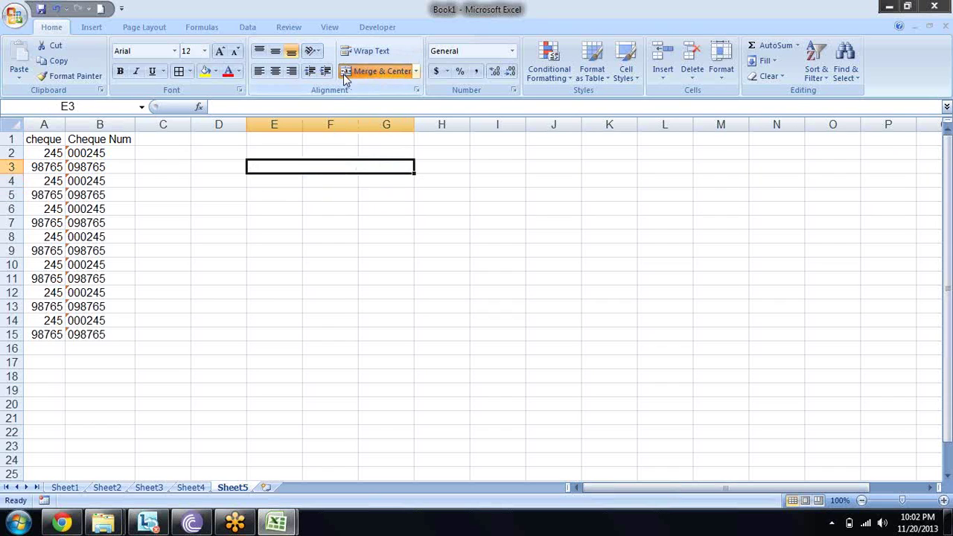
{"action": "mouse_move", "coordinate": [277, 200]}
{"action": "left_mouse_down"}
{"action": "mouse_move", "coordinate": [368, 239]}
{"action": "mouse_move", "coordinate": [387, 291]}
{"action": "left_mouse_up"}
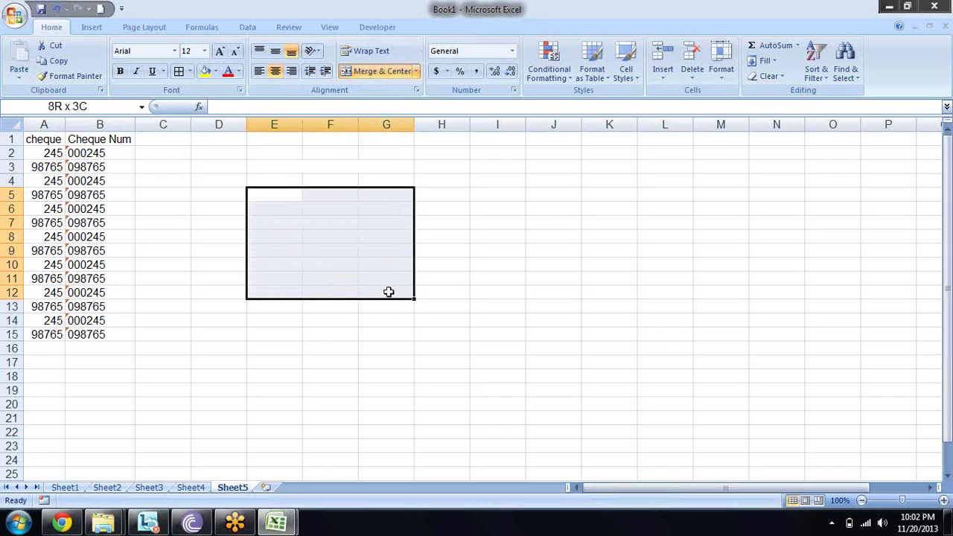
{"action": "left_click", "coordinate": [417, 72]}
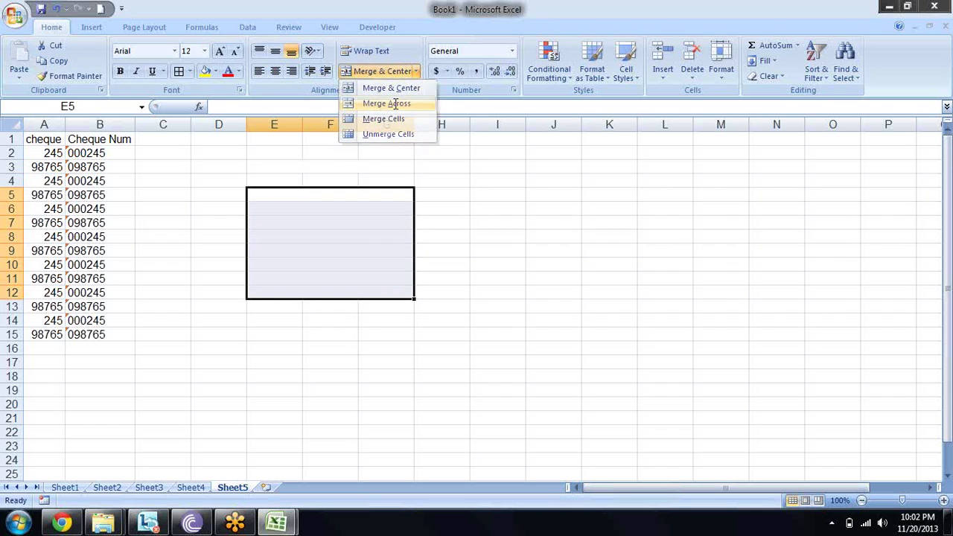
{"action": "left_click", "coordinate": [395, 105]}
- Move through the merged rows 5–10 and neighbouring cells to check each row merged separately
{"action": "left_click", "coordinate": [425, 221]}
{"action": "left_click", "coordinate": [363, 184]}
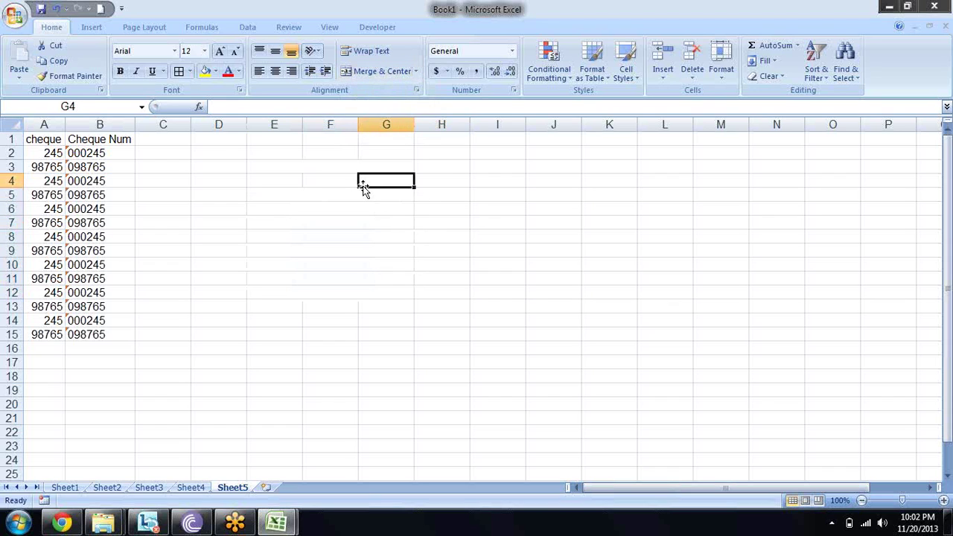
{"action": "left_click", "coordinate": [356, 200]}
{"action": "key", "text": "Down"}
{"action": "key", "text": "Down"}
{"action": "key", "text": "Down"}
{"action": "key", "text": "Down"}
{"action": "key", "text": "Down"}
{"action": "key", "text": "Right"}
{"action": "key", "text": "Right"}
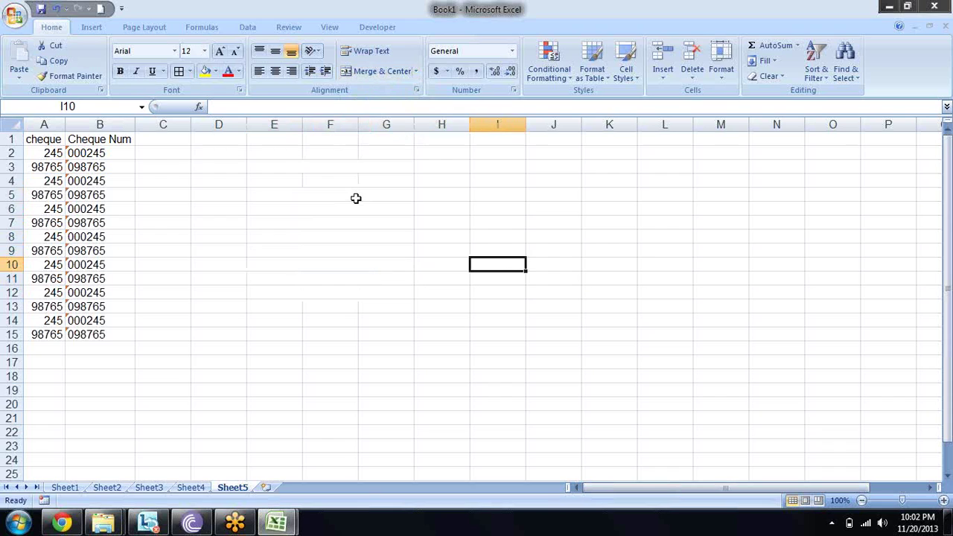
{"action": "key", "text": "shift+Up"}
{"action": "key", "text": "shift+Up"}
{"action": "key", "text": "shift+Up"}
{"action": "key", "text": "shift+Up"}
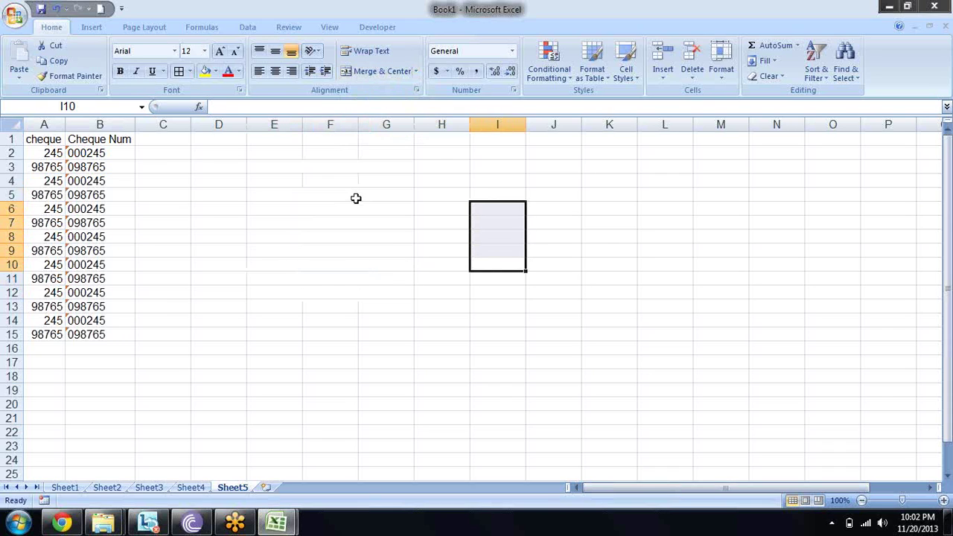
{"action": "key", "text": "Left"}
{"action": "key", "text": "Left"}
{"action": "key", "text": "Up"}
{"action": "key", "text": "Up"}
{"action": "key", "text": "Up"}
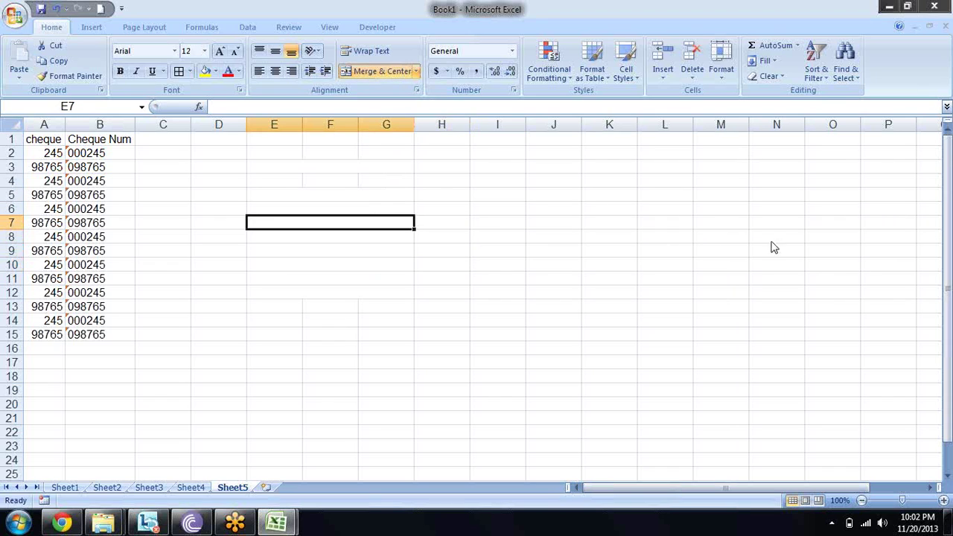